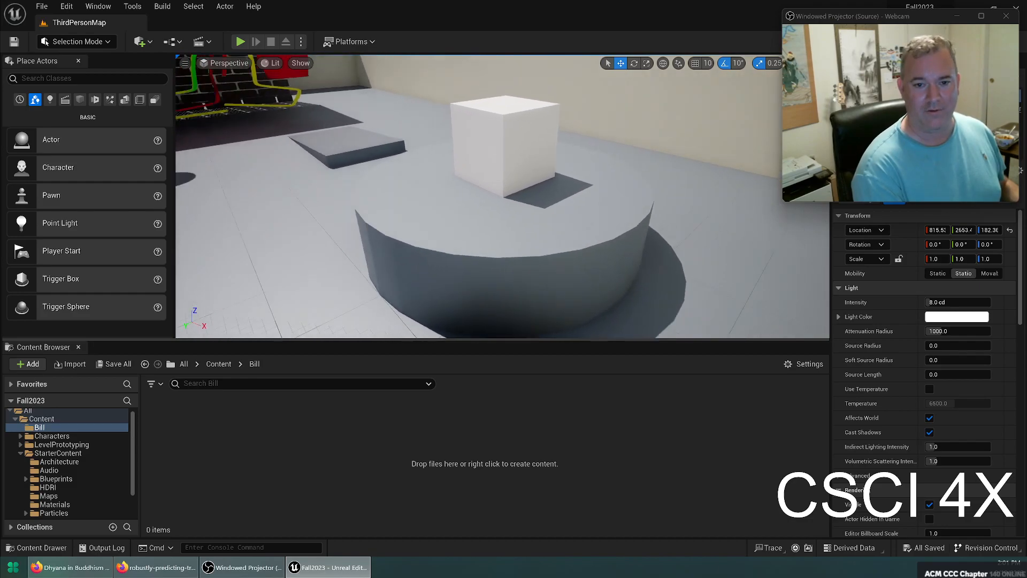
# Step: Open the StarterContent Materials folder and browse through its stone, concrete and ground materials
pyautogui.press('w')
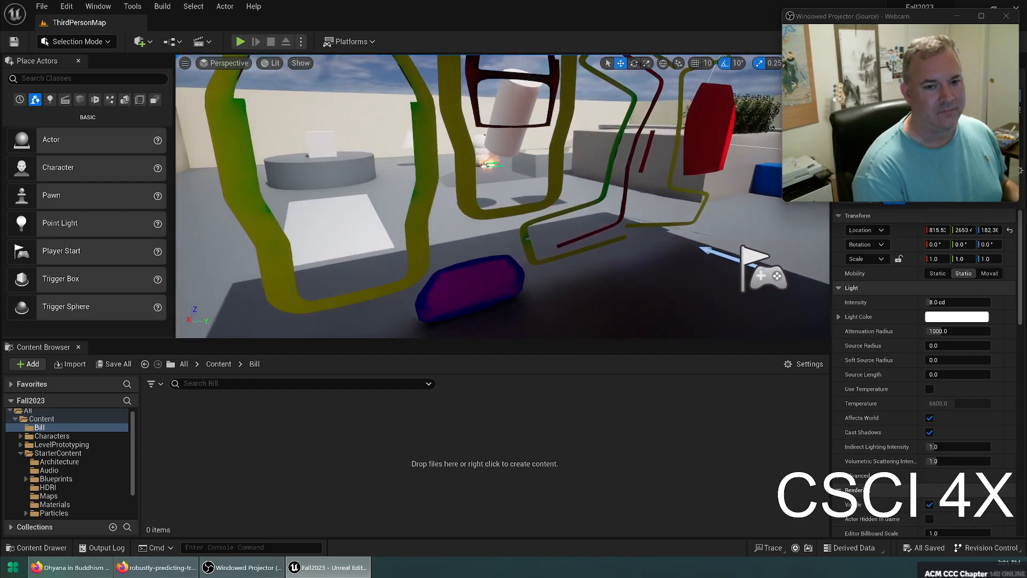
pyautogui.moveTo(296, 245)
pyautogui.mouseDown(button='right')
pyautogui.moveTo(415, 243)
pyautogui.moveTo(315, 245)
pyautogui.moveTo(385, 251)
pyautogui.mouseUp(button='right')
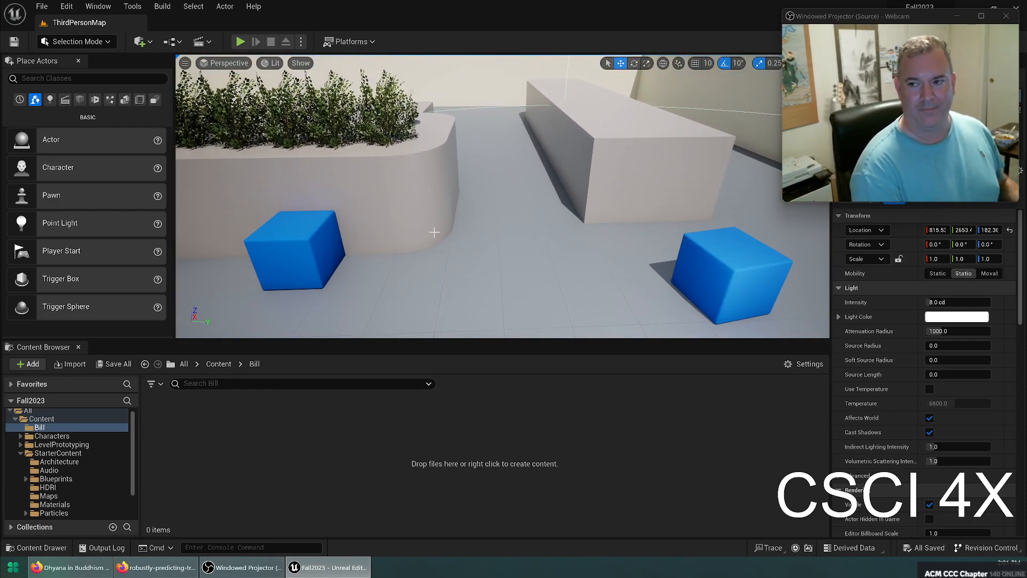
pyautogui.moveTo(434, 171); pyautogui.dragTo(524, 212, button='right')
pyautogui.scroll(-1, 79, 479)
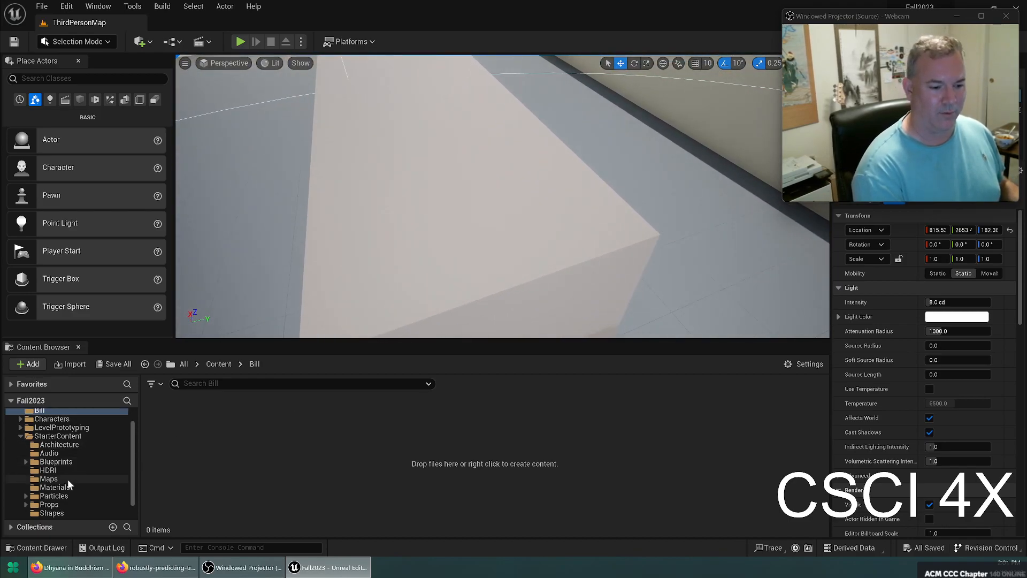
pyautogui.click(53, 486)
pyautogui.scroll(-2, 398, 437)
pyautogui.scroll(-3, 476, 438)
pyautogui.scroll(7, 524, 438)
pyautogui.scroll(-5, 684, 437)
pyautogui.scroll(-1, 684, 437)
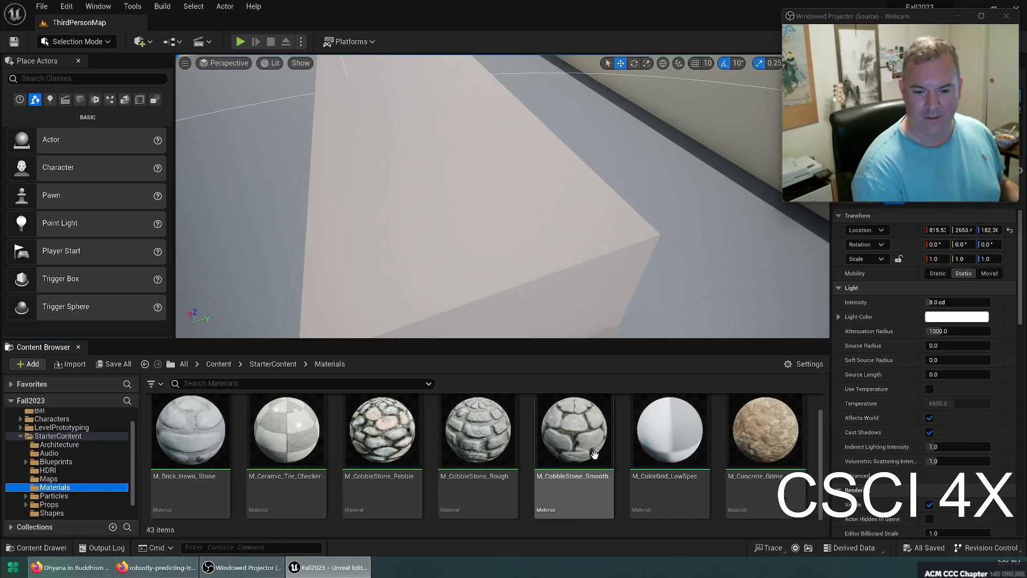
pyautogui.scroll(2, 631, 441)
pyautogui.scroll(-5, 751, 418)
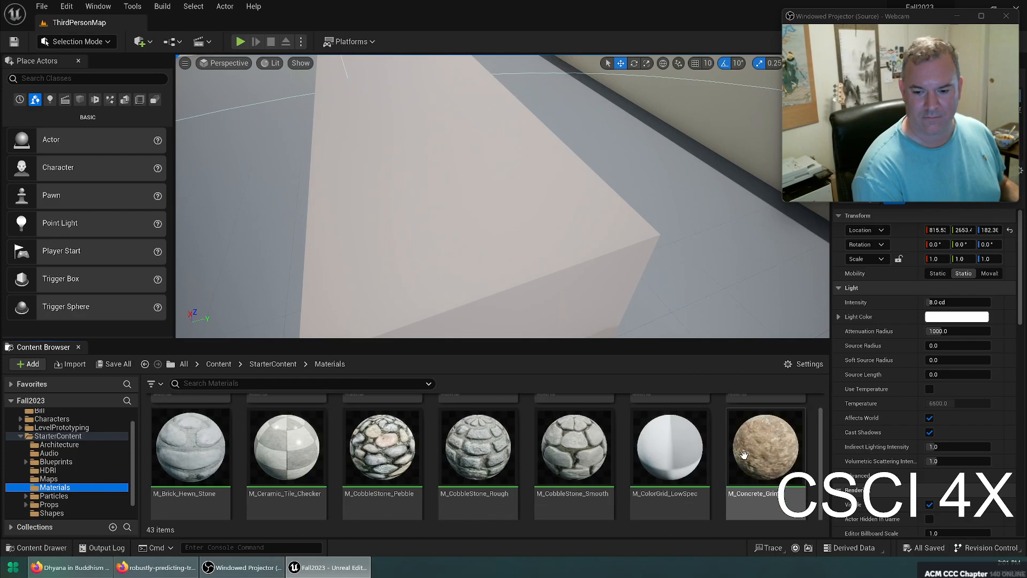
pyautogui.scroll(2, 535, 440)
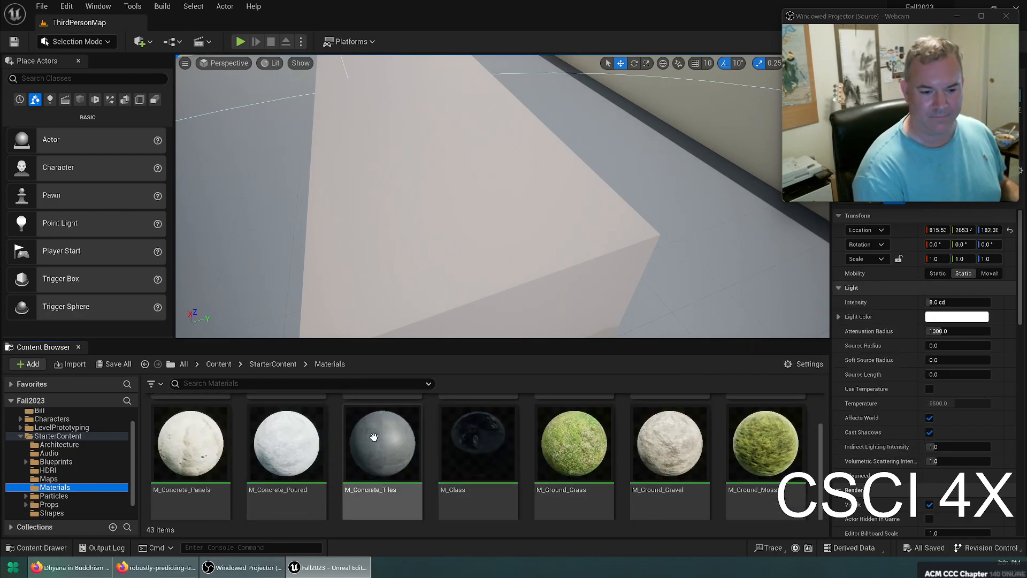
# Step: Try to apply the M_Concrete_Panels material to the large light-coloured block
pyautogui.moveTo(193, 447); pyautogui.dragTo(319, 253)
pyautogui.moveTo(319, 252); pyautogui.dragTo(428, 217, button='right')
pyautogui.hotkey('ctrl', 'z')
# Step: Apply M_Concrete_Tiles, M_Concrete_Panels and finally M_Concrete_Poured to the brick wall
pyautogui.moveTo(335, 247); pyautogui.dragTo(249, 246, button='right')
pyautogui.press('w')
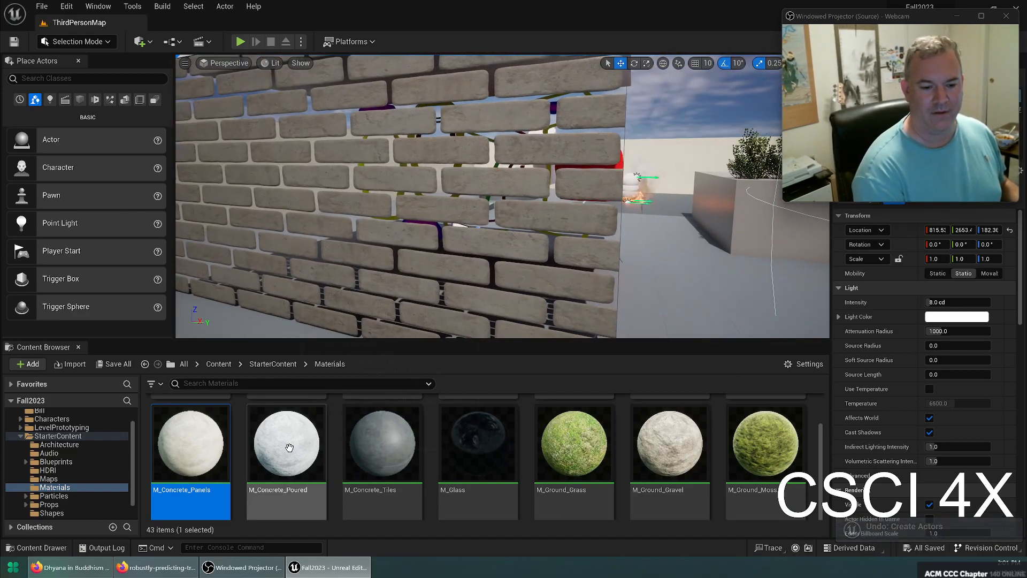
pyautogui.moveTo(382, 447); pyautogui.dragTo(412, 255)
pyautogui.moveTo(412, 255); pyautogui.dragTo(335, 238, button='right')
pyautogui.moveTo(177, 431); pyautogui.dragTo(407, 213)
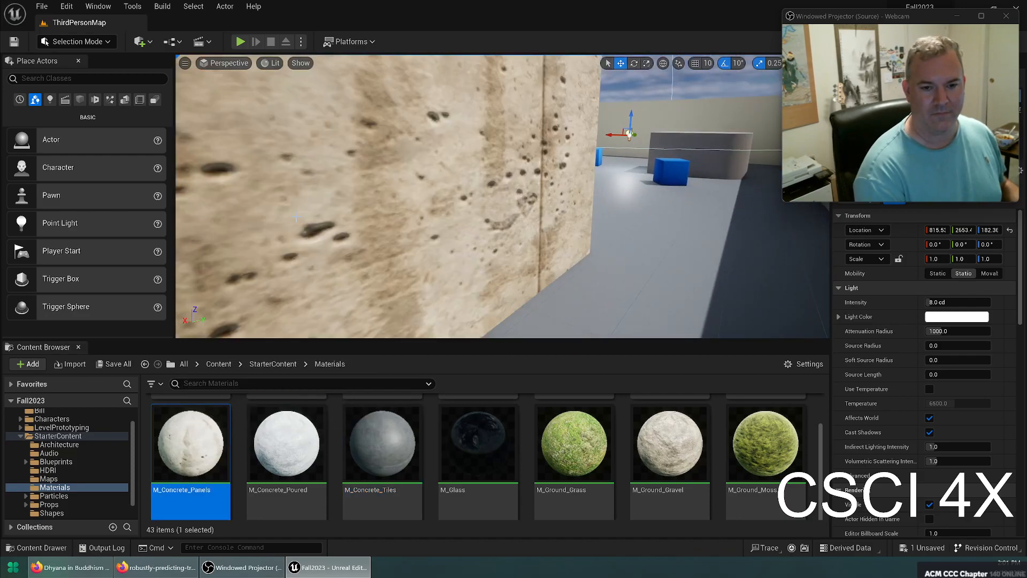
pyautogui.click(286, 444)
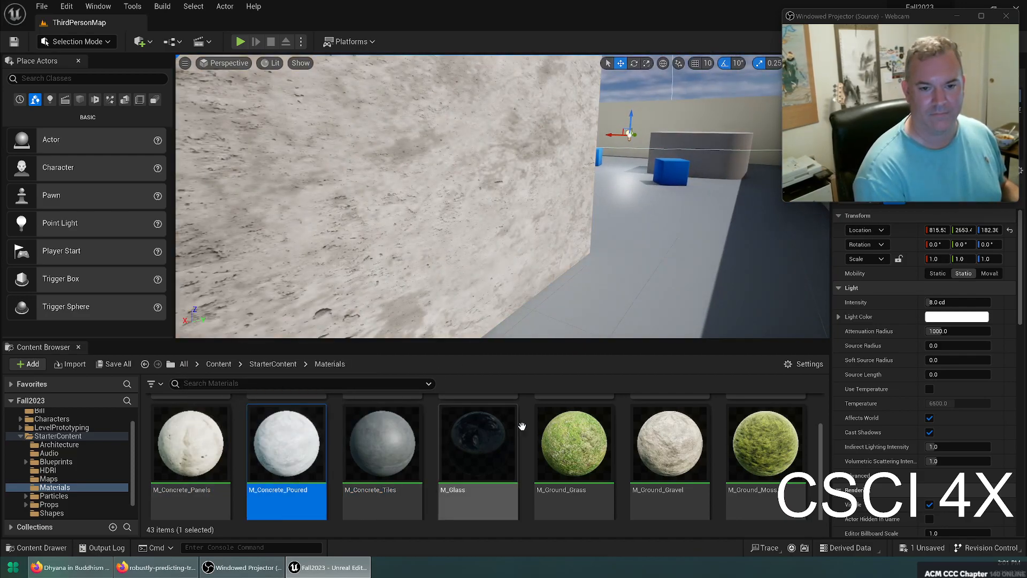
# Step: Apply M_Ground_Gravel and finally M_CobbleStone_Pebble to the same wall, and inspect the stones up close
pyautogui.moveTo(669, 444); pyautogui.dragTo(385, 225)
pyautogui.scroll(3, 450, 428)
pyautogui.moveTo(385, 450); pyautogui.dragTo(374, 203)
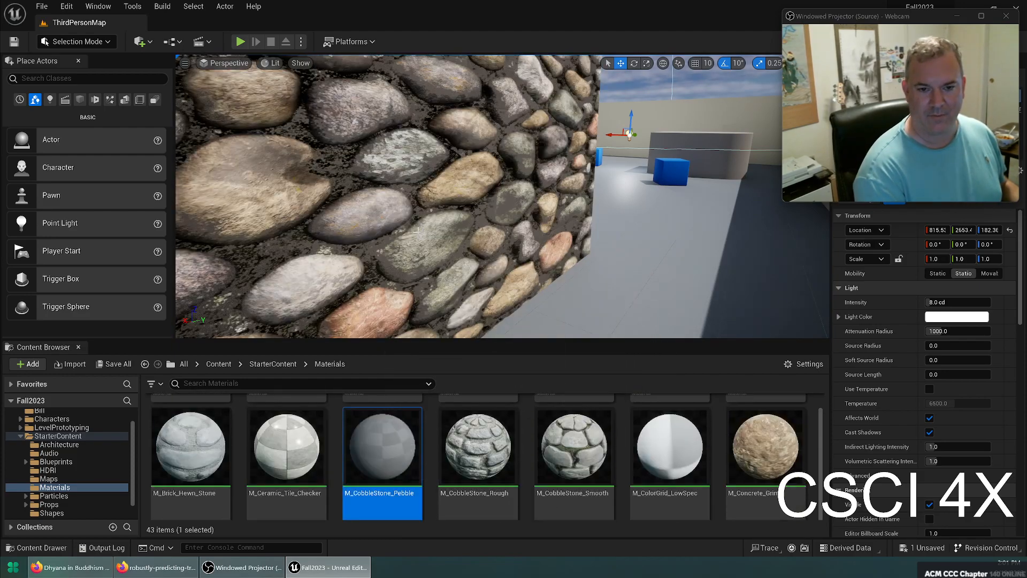
pyautogui.moveTo(413, 231); pyautogui.dragTo(305, 254, button='right')
pyautogui.moveTo(438, 278)
pyautogui.mouseDown(button='right')
pyautogui.moveTo(503, 270)
pyautogui.moveTo(437, 278)
pyautogui.mouseUp(button='right')
pyautogui.moveTo(433, 185)
pyautogui.mouseDown(button='right')
pyautogui.moveTo(353, 185)
pyautogui.moveTo(433, 185)
pyautogui.mouseUp(button='right')
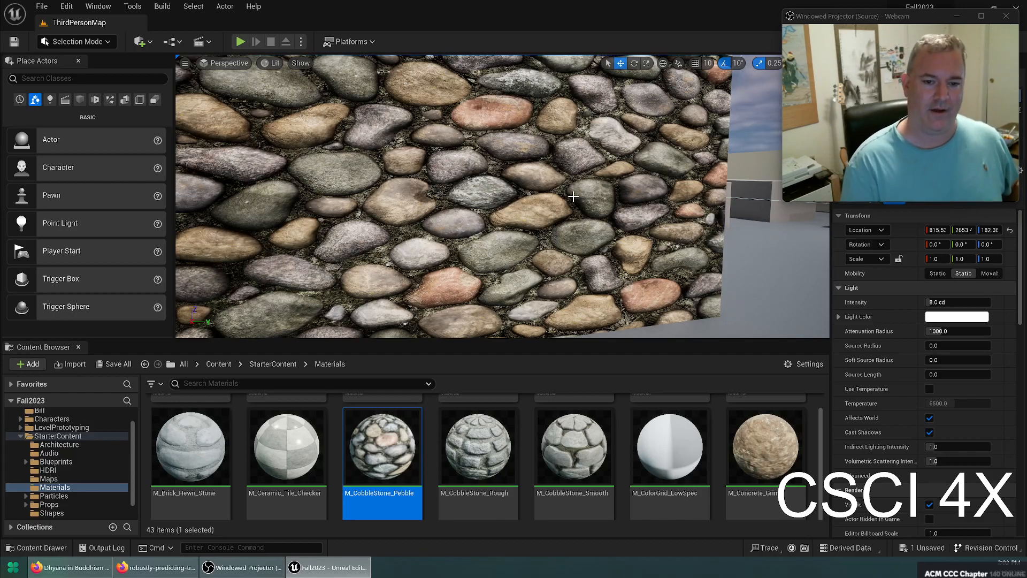
pyautogui.moveTo(503, 196); pyautogui.dragTo(548, 191, button='right')
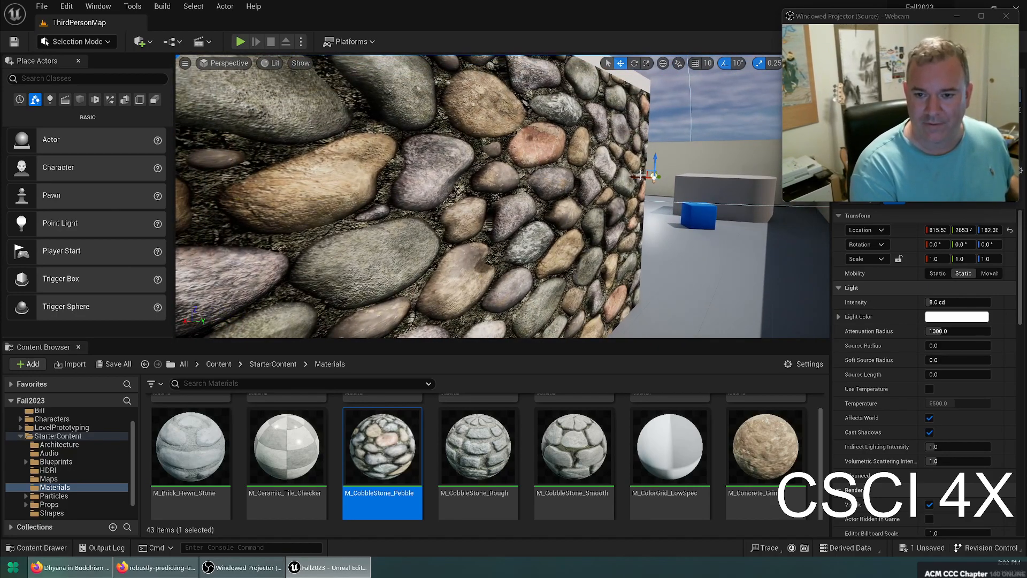
# Step: Move the point light beside the cobblestone wall, to about X 337, Y 968, Z 328
pyautogui.moveTo(639, 176); pyautogui.dragTo(747, 179)
pyautogui.moveTo(747, 180); pyautogui.dragTo(807, 177, button='right')
pyautogui.moveTo(518, 213); pyautogui.dragTo(515, 195, button='right')
pyautogui.keyDown('shift'); pyautogui.moveTo(496, 221); pyautogui.dragTo(663, 224); pyautogui.keyUp('shift')
pyautogui.moveTo(496, 221); pyautogui.dragTo(385, 206, button='right')
pyautogui.moveTo(474, 260); pyautogui.dragTo(508, 258, button='right')
pyautogui.moveTo(456, 264); pyautogui.dragTo(565, 221)
pyautogui.moveTo(565, 184); pyautogui.dragTo(554, 83)
pyautogui.moveTo(561, 126); pyautogui.dragTo(577, 37, button='right')
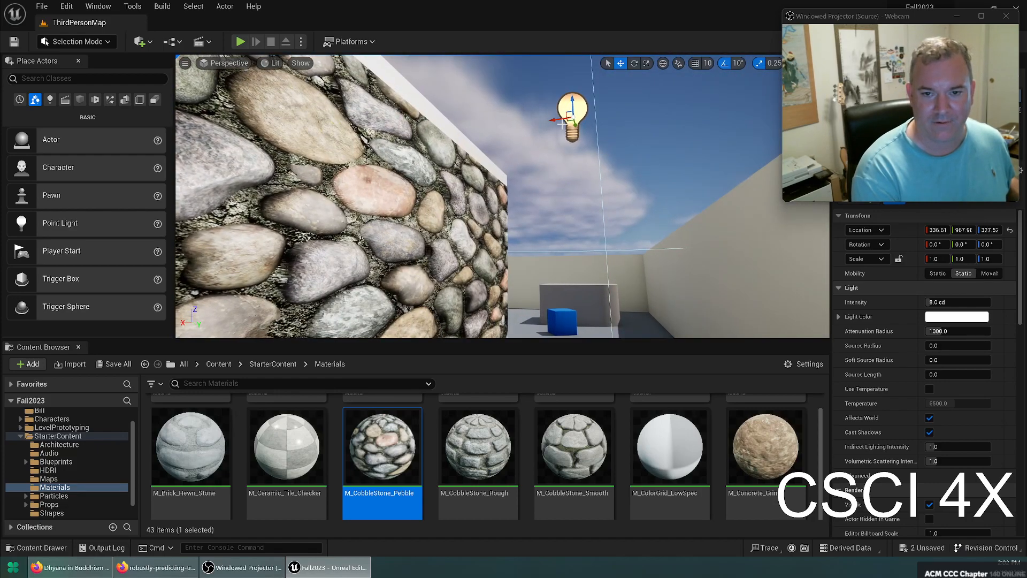
# Step: Reposition the point light in front of the cobblestone wall, to about X 380, Y 1104, Z 305
pyautogui.moveTo(576, 148); pyautogui.dragTo(499, 232)
pyautogui.moveTo(498, 232); pyautogui.dragTo(395, 214, button='right')
pyautogui.moveTo(498, 211); pyautogui.dragTo(527, 268, button='right')
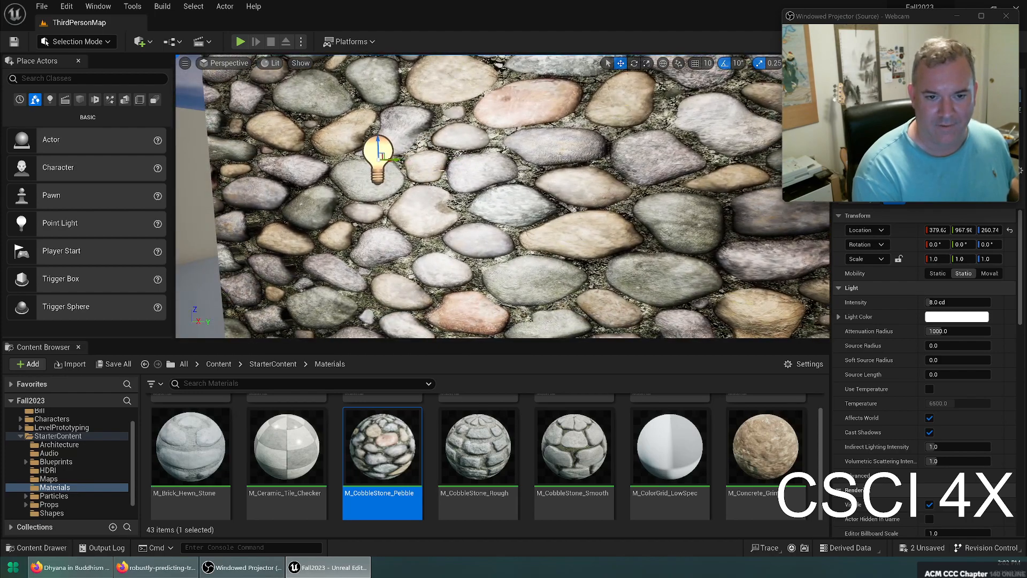
pyautogui.moveTo(402, 160); pyautogui.dragTo(523, 146)
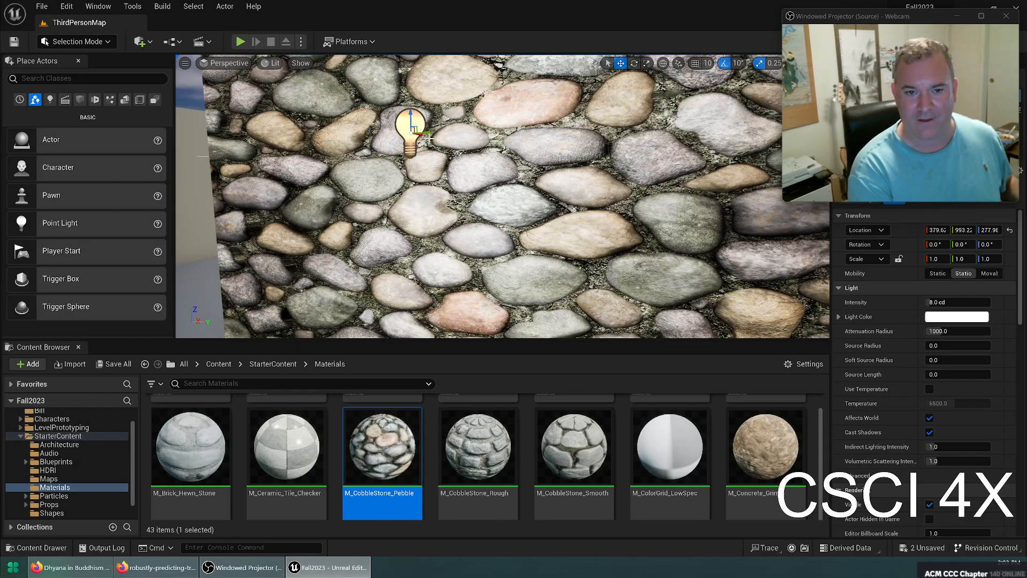
pyautogui.moveTo(448, 138); pyautogui.dragTo(587, 55)
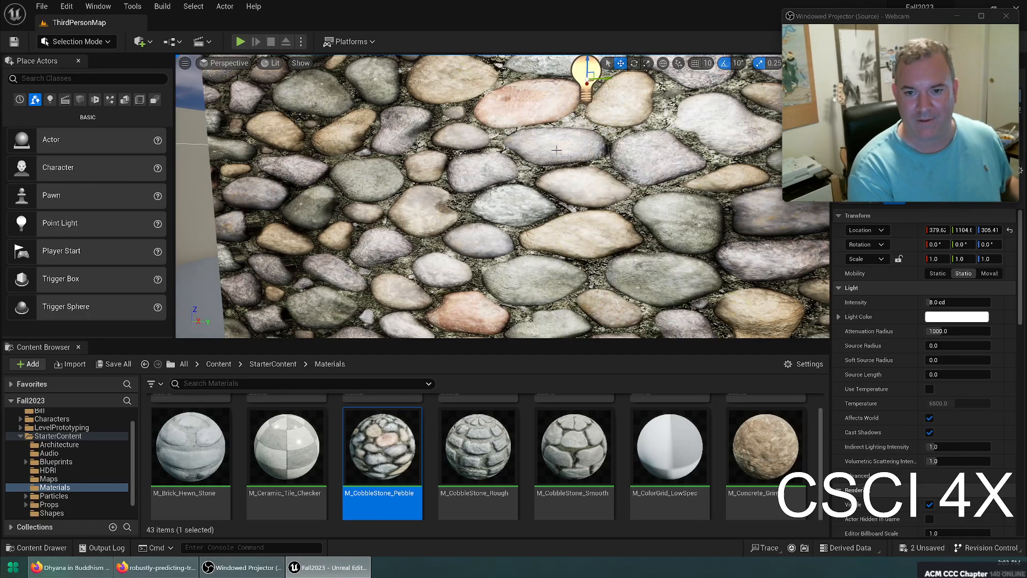
# Step: Move the point light sideways and up from the cobblestone wall, to about X 425, Z 378
pyautogui.moveTo(503, 221); pyautogui.dragTo(533, 221, button='right')
pyautogui.moveTo(533, 220); pyautogui.dragTo(517, 119)
pyautogui.moveTo(517, 119); pyautogui.dragTo(659, 194, button='right')
pyautogui.press('a')
pyautogui.press('s')
pyautogui.press('d')
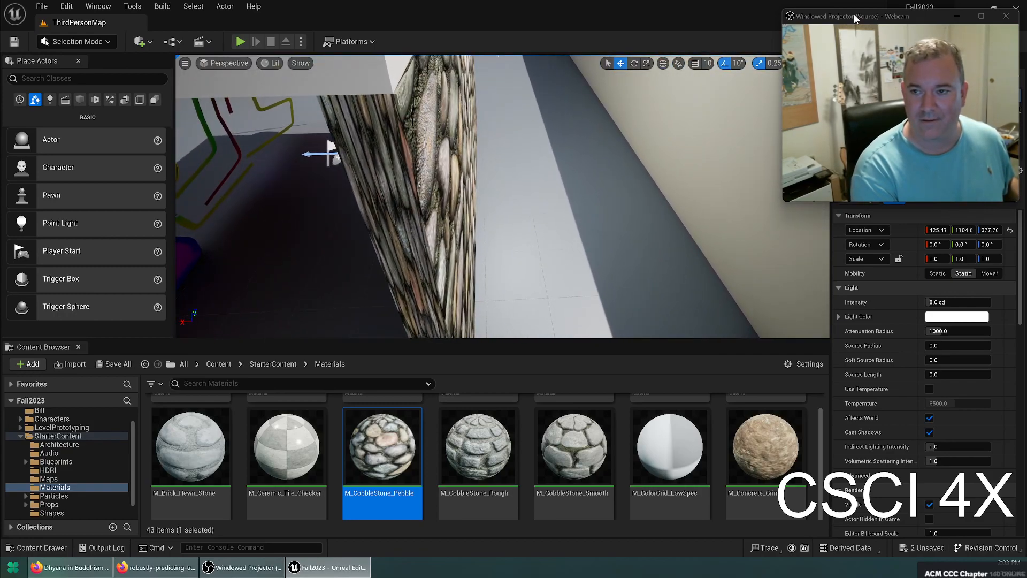
# Step: Move the webcam window off the viewport controls and lower the viewport camera speed to 0.33
pyautogui.moveTo(848, 25); pyautogui.dragTo(859, 99)
pyautogui.click(798, 63)
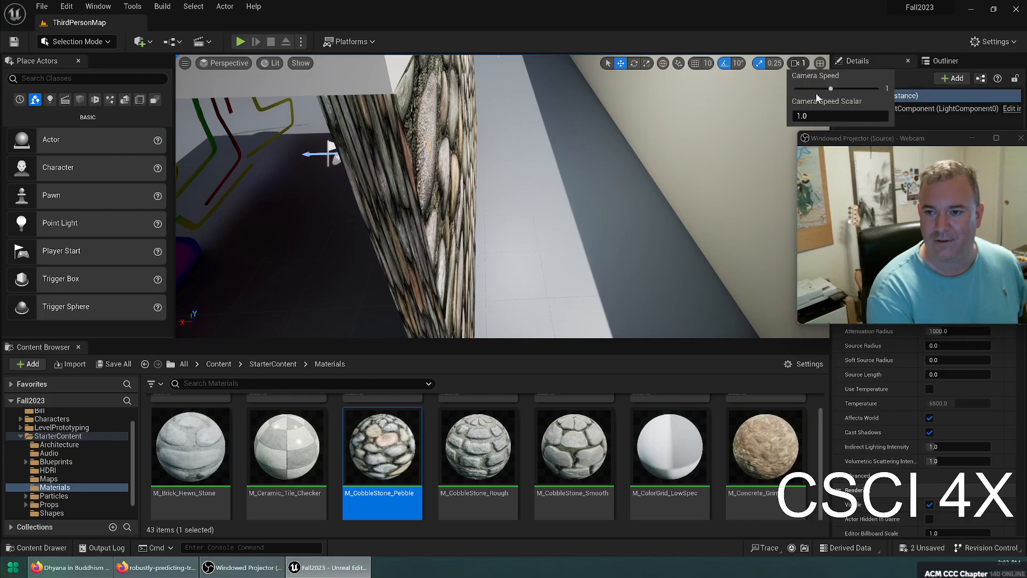
pyautogui.click(817, 89)
# Step: Test the reduced camera speed by flying back and forth beside the cobblestone wall
pyautogui.moveTo(749, 105); pyautogui.dragTo(740, 53, button='right')
pyautogui.press('w')
pyautogui.press('s')
pyautogui.press('w')
pyautogui.press('s')
pyautogui.press('w')
pyautogui.press('s')
pyautogui.press('w')
pyautogui.press('d')
pyautogui.moveTo(482, 212); pyautogui.dragTo(482, 213, button='right')
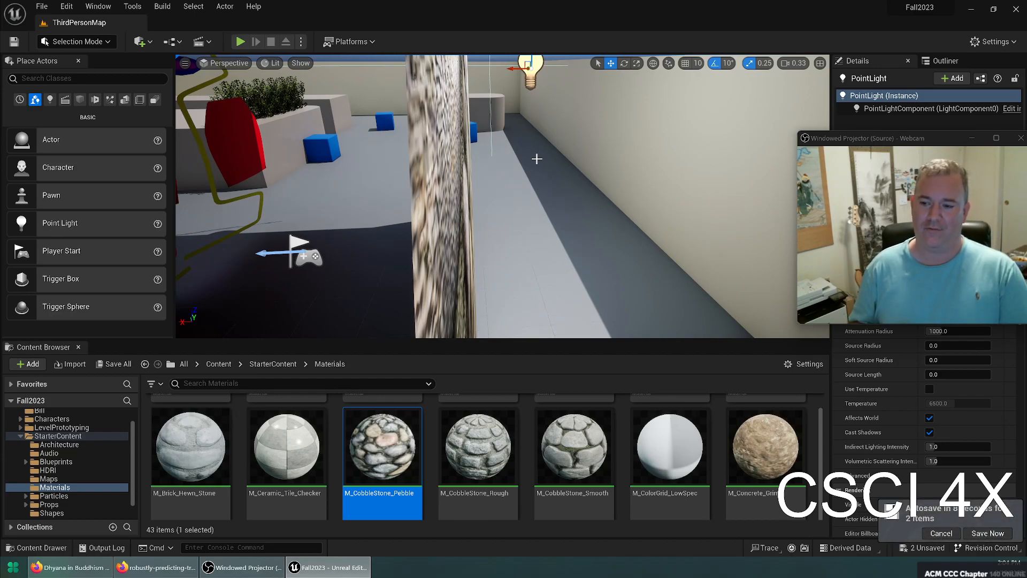
# Step: Save the changes to the level
pyautogui.click(42, 7)
pyautogui.click(74, 106)
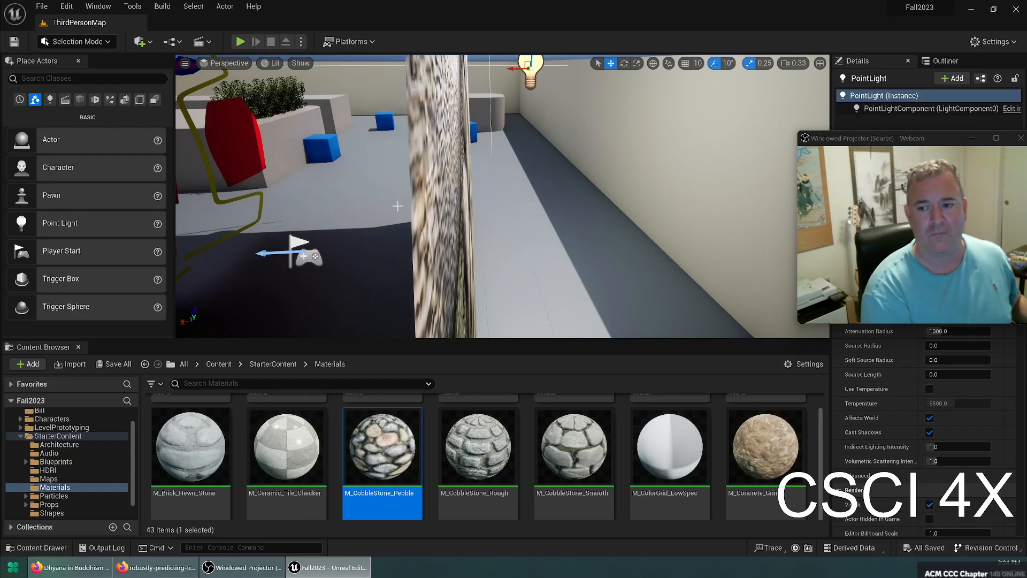
# Step: Slide the point light along the cobblestone wall and down to the lower stones to vary the lighting
pyautogui.moveTo(342, 152); pyautogui.dragTo(302, 147, button='right')
pyautogui.press('d')
pyautogui.moveTo(567, 127); pyautogui.dragTo(525, 128, button='right')
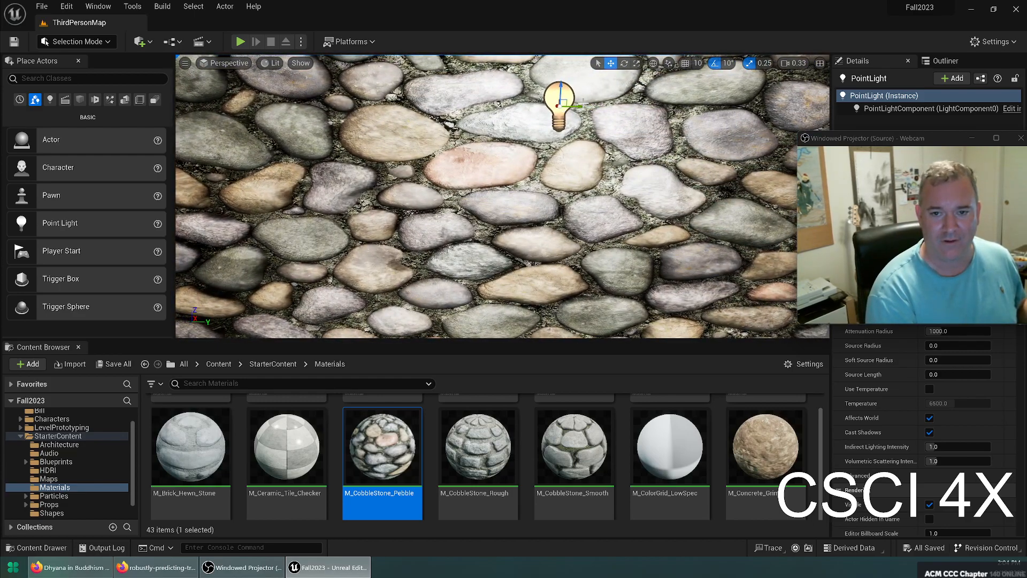
pyautogui.moveTo(573, 111)
pyautogui.mouseDown()
pyautogui.moveTo(278, 108)
pyautogui.moveTo(743, 111)
pyautogui.moveTo(362, 112)
pyautogui.moveTo(590, 112)
pyautogui.mouseUp()
pyautogui.moveTo(591, 162); pyautogui.dragTo(495, 144)
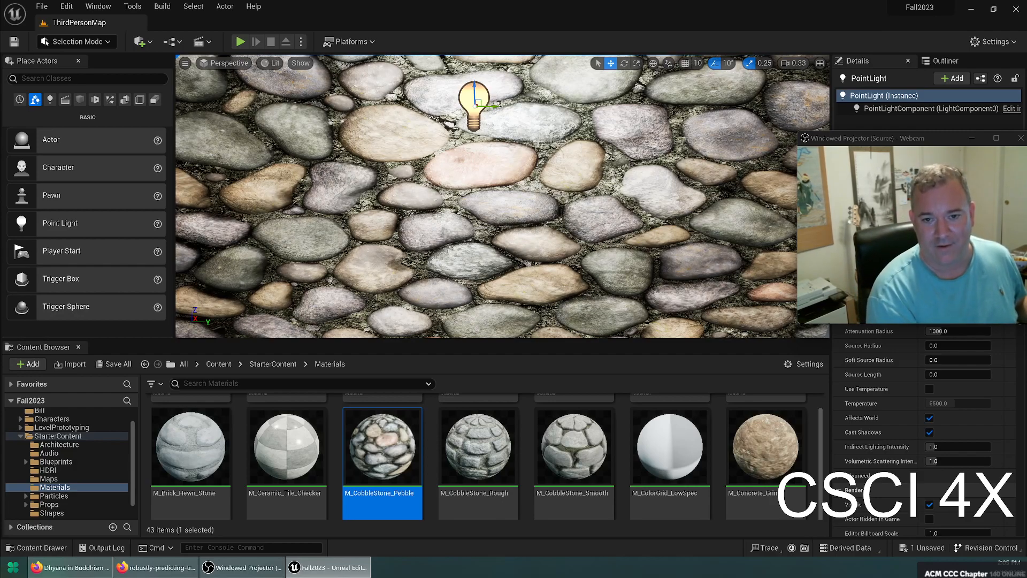
pyautogui.moveTo(490, 106); pyautogui.dragTo(320, 235)
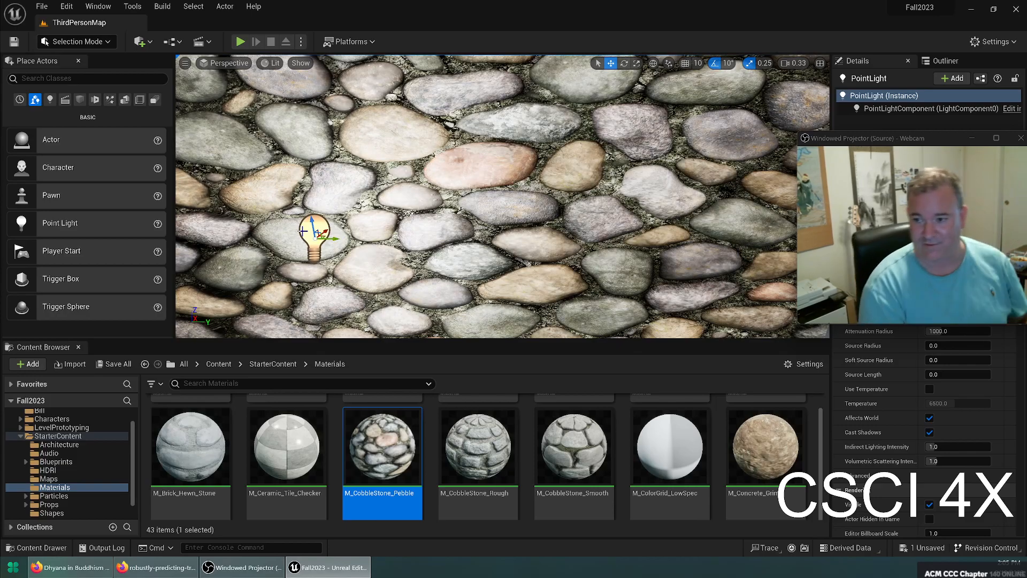
# Step: Focus on the point light and shift it along the cobblestone wall to about Y 1210, Z 298
pyautogui.press('f')
pyautogui.moveTo(503, 196); pyautogui.dragTo(418, 186, button='right')
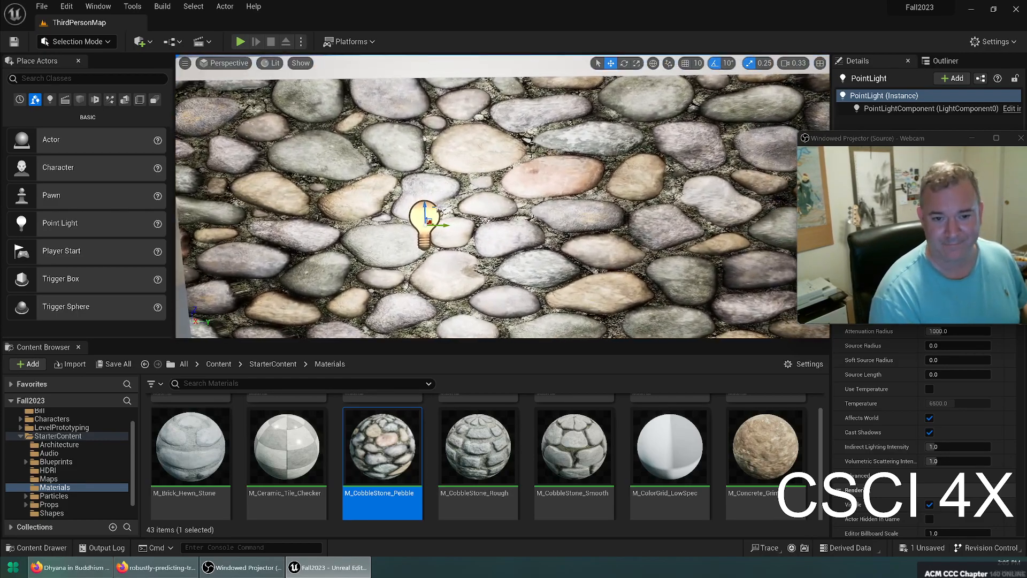
pyautogui.keyDown('alt'); pyautogui.moveTo(440, 228); pyautogui.dragTo(375, 227); pyautogui.keyUp('alt')
pyautogui.moveTo(428, 209)
pyautogui.mouseDown()
pyautogui.moveTo(426, 49)
pyautogui.moveTo(437, 201)
pyautogui.moveTo(243, 207)
pyautogui.moveTo(448, 207)
pyautogui.mouseUp()
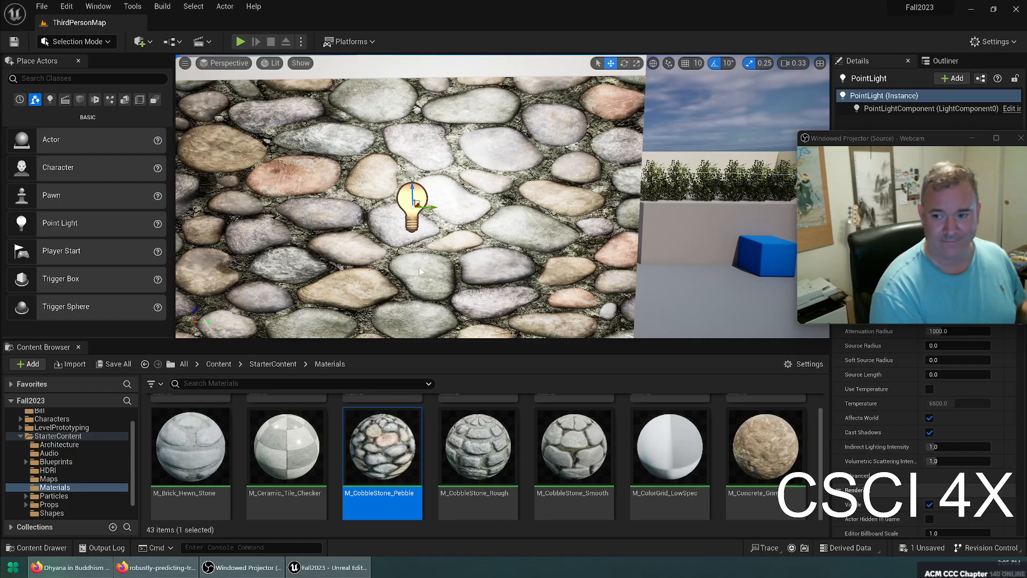
# Step: Try to apply the M_CobbleStone_Rough material to the rounded grey block in the level corner
pyautogui.moveTo(395, 208); pyautogui.dragTo(476, 233, button='right')
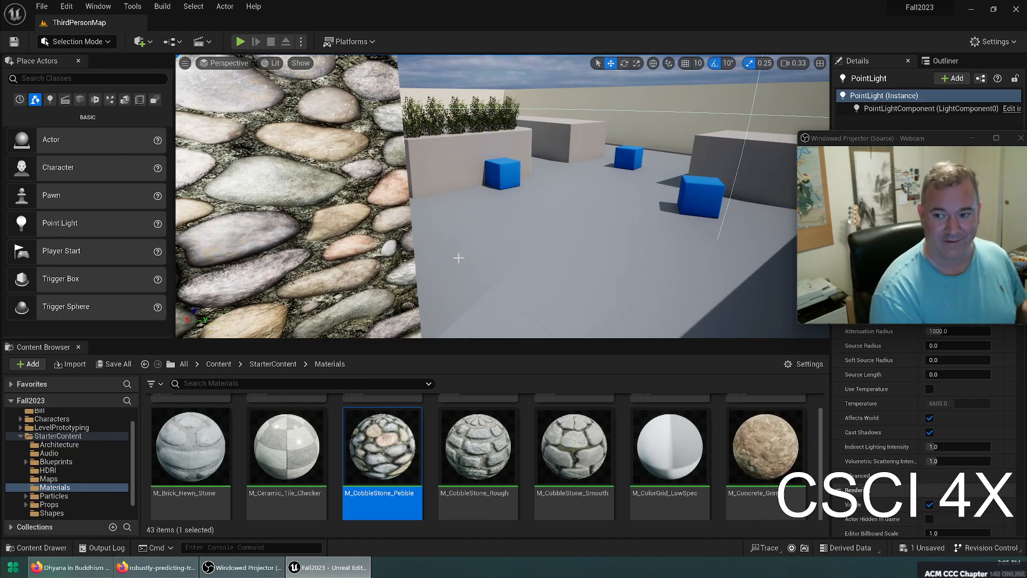
pyautogui.moveTo(871, 141); pyautogui.dragTo(843, 32)
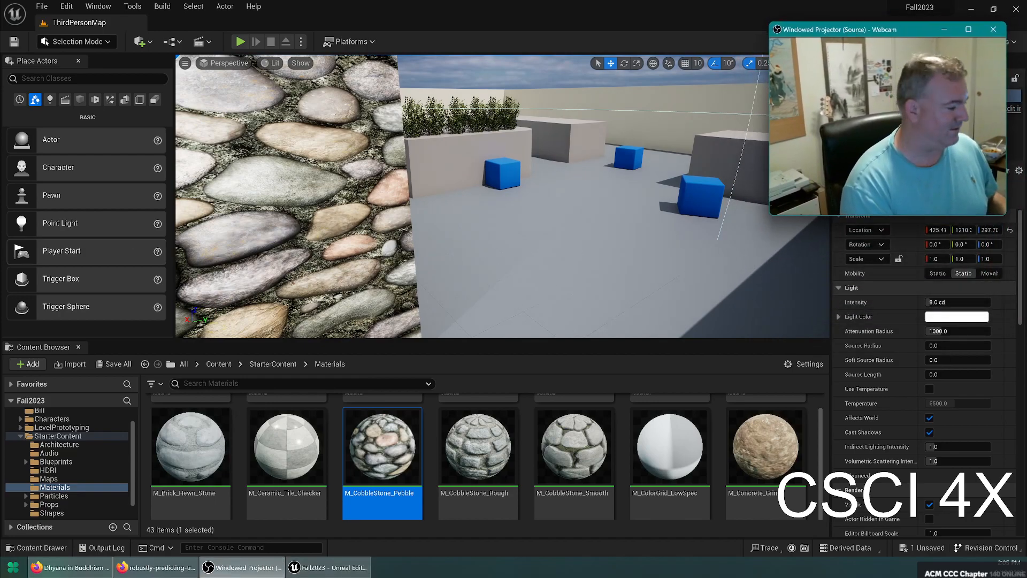
pyautogui.moveTo(574, 176)
pyautogui.mouseDown(button='right')
pyautogui.moveTo(655, 182)
pyautogui.moveTo(658, 200)
pyautogui.moveTo(568, 172)
pyautogui.mouseUp(button='right')
pyautogui.press('w')
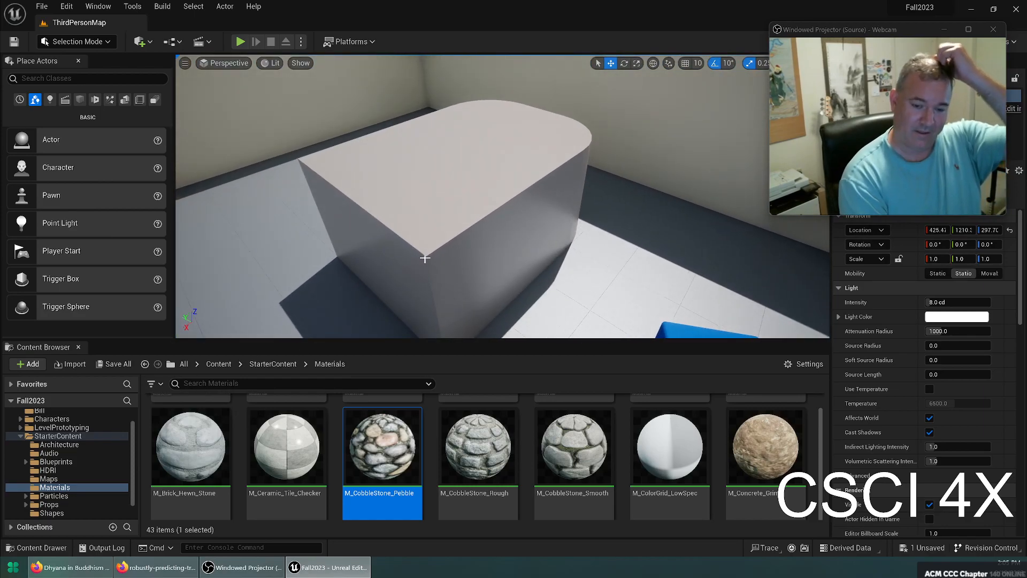
pyautogui.moveTo(478, 447); pyautogui.dragTo(576, 130)
pyautogui.moveTo(483, 412); pyautogui.dragTo(525, 120)
pyautogui.hotkey('ctrl', 'z')
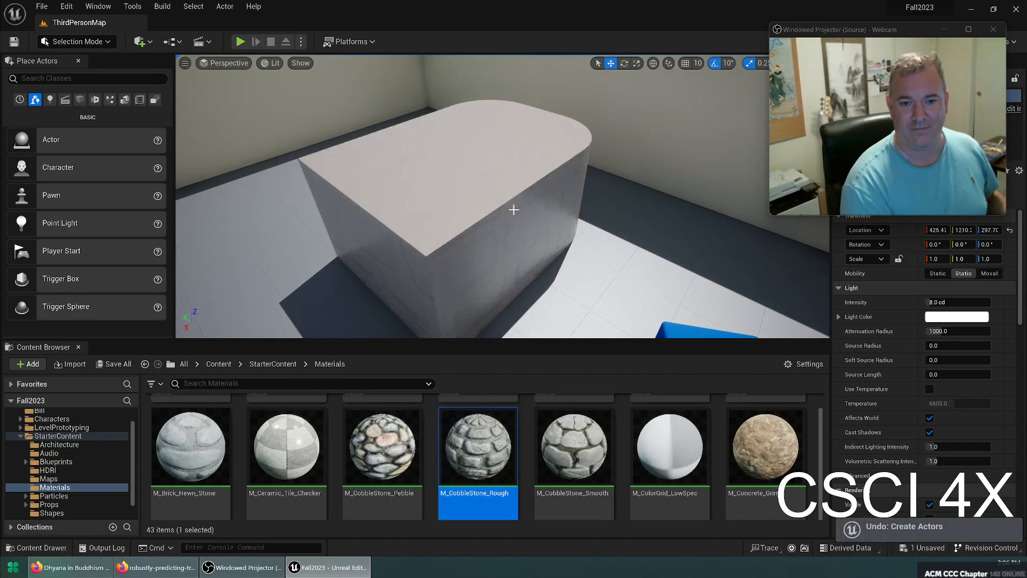
# Step: Undo the recent point light moves around the cobblestone wall
pyautogui.moveTo(421, 276); pyautogui.dragTo(604, 235, button='right')
pyautogui.press('w')
pyautogui.press('w')
pyautogui.moveTo(429, 323)
pyautogui.mouseDown(button='right')
pyautogui.moveTo(427, 337)
pyautogui.moveTo(283, 327)
pyautogui.moveTo(498, 323)
pyautogui.moveTo(412, 329)
pyautogui.mouseUp(button='right')
pyautogui.press('w')
pyautogui.press('w')
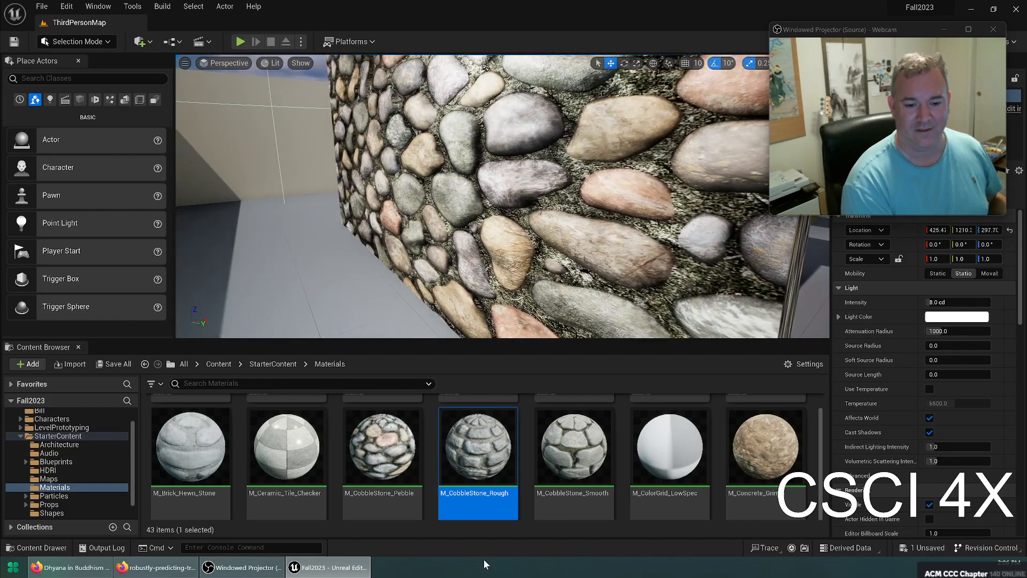
pyautogui.hotkey('ctrl', 'z')
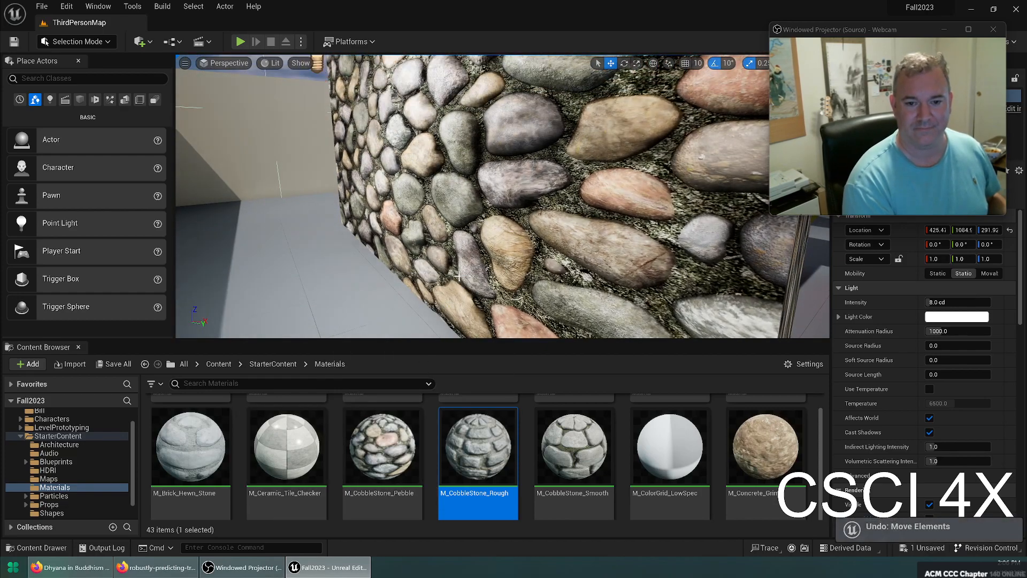
pyautogui.hotkey('ctrl', 'z')
pyautogui.hotkey('ctrl', 'z')
pyautogui.hotkey('ctrl', 'z')
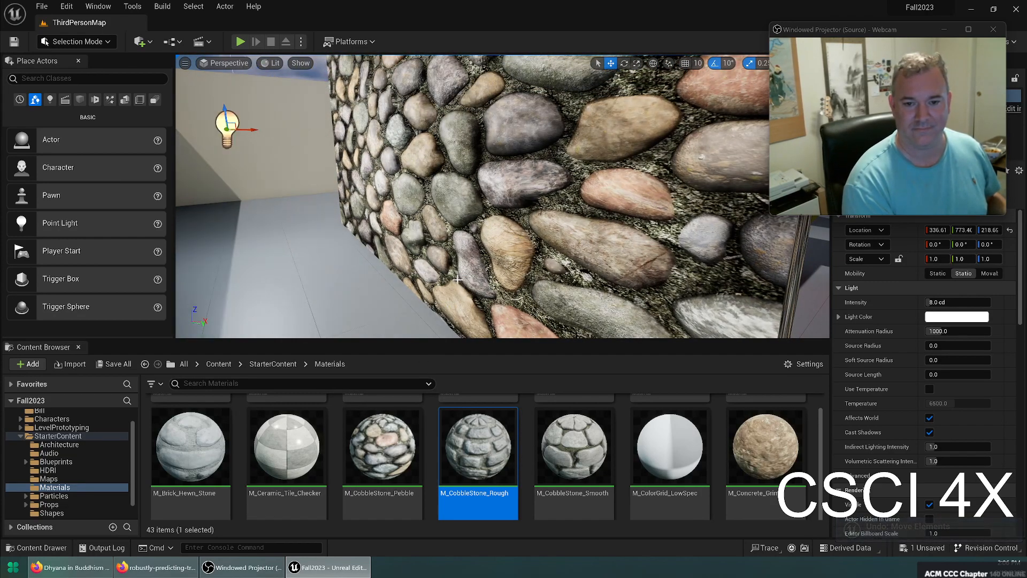
# Step: Undo the remaining point light moves and the M_CobbleStone_Pebble material on the wall
pyautogui.hotkey('ctrl', 'z')
pyautogui.hotkey('ctrl', 'z')
pyautogui.hotkey('ctrl', 'z')
pyautogui.hotkey('ctrl', 'z')
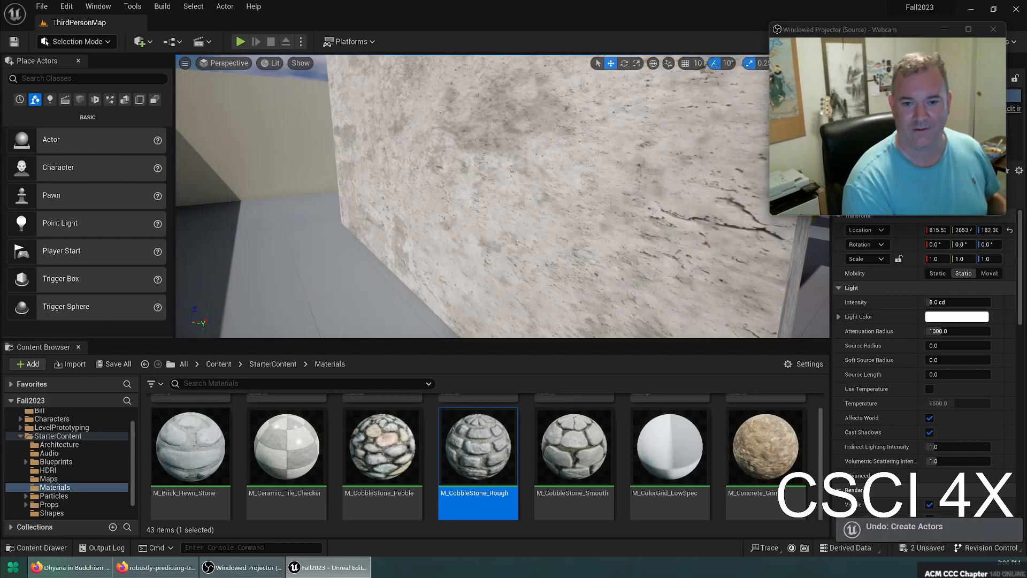
# Step: Open the custom folder directly under Content, above Characters
pyautogui.moveTo(455, 259); pyautogui.dragTo(567, 246, button='right')
pyautogui.moveTo(332, 185); pyautogui.dragTo(438, 213, button='right')
pyautogui.press('w')
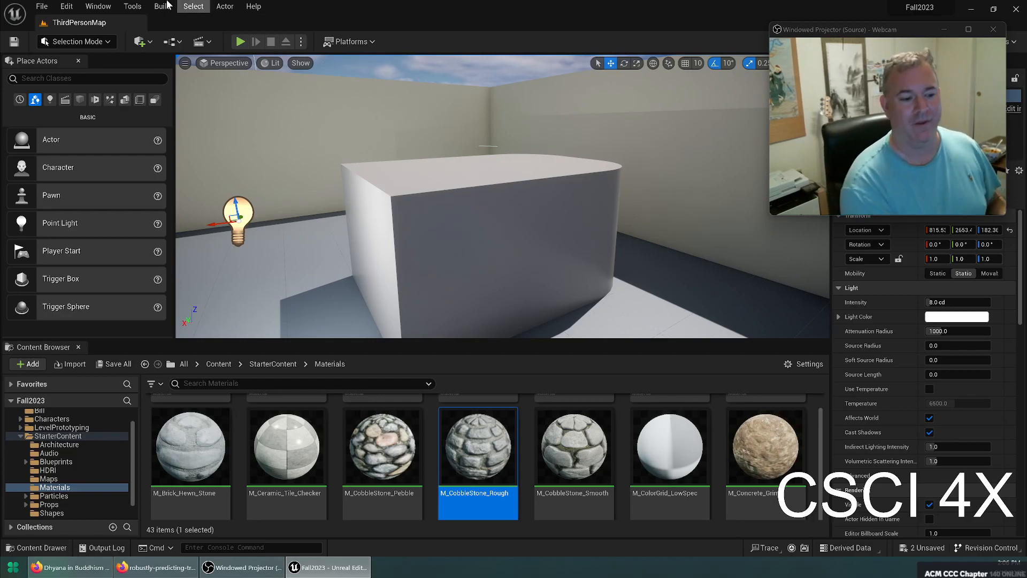
pyautogui.scroll(2, 50, 436)
pyautogui.click(48, 432)
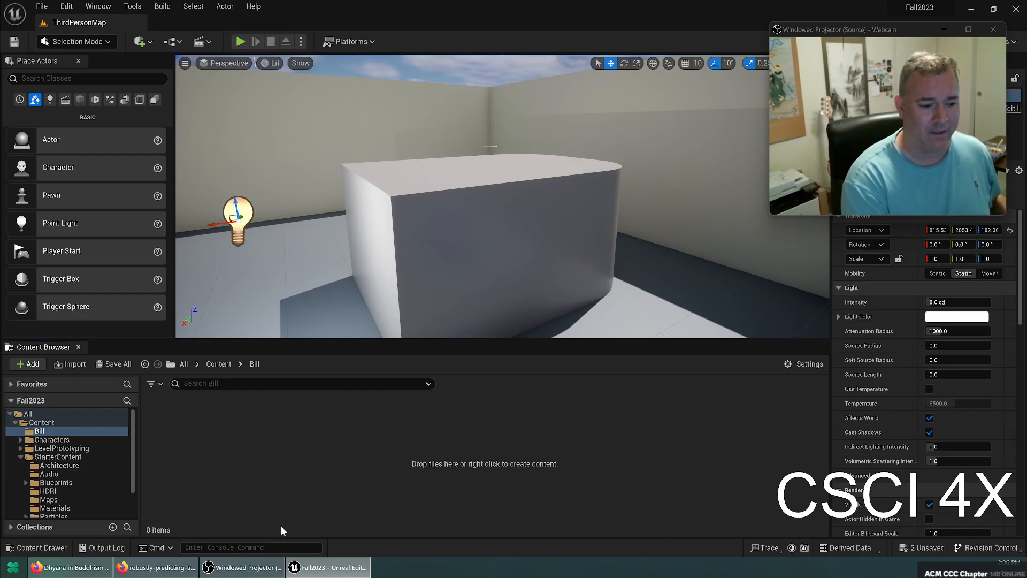
# Step: Create a material in the custom folder, named after the folder with the suffix _Mat, and open its material graph
pyautogui.rightClick(207, 439)
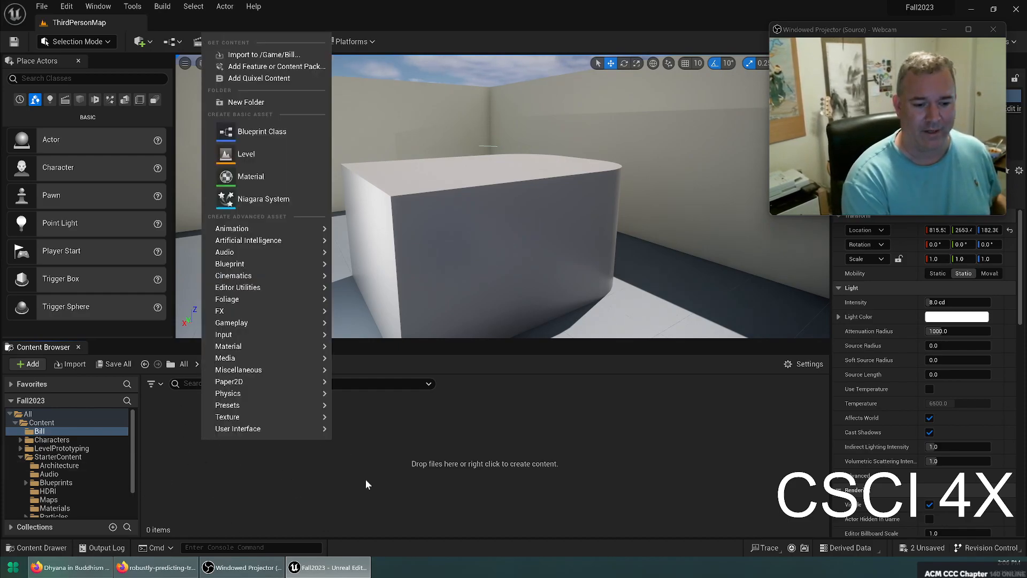
pyautogui.click(262, 179)
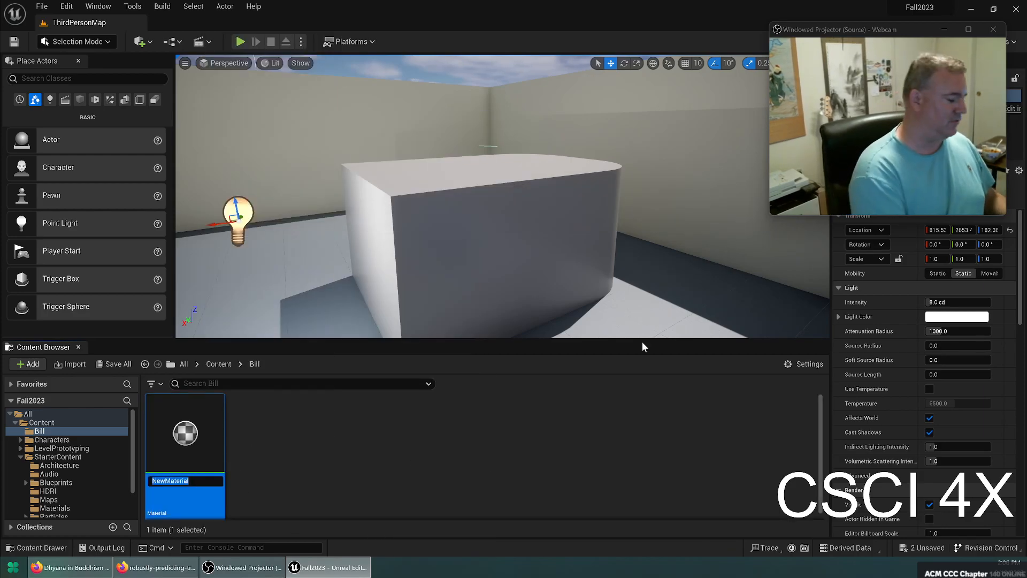
pyautogui.write('Bill_Mat')
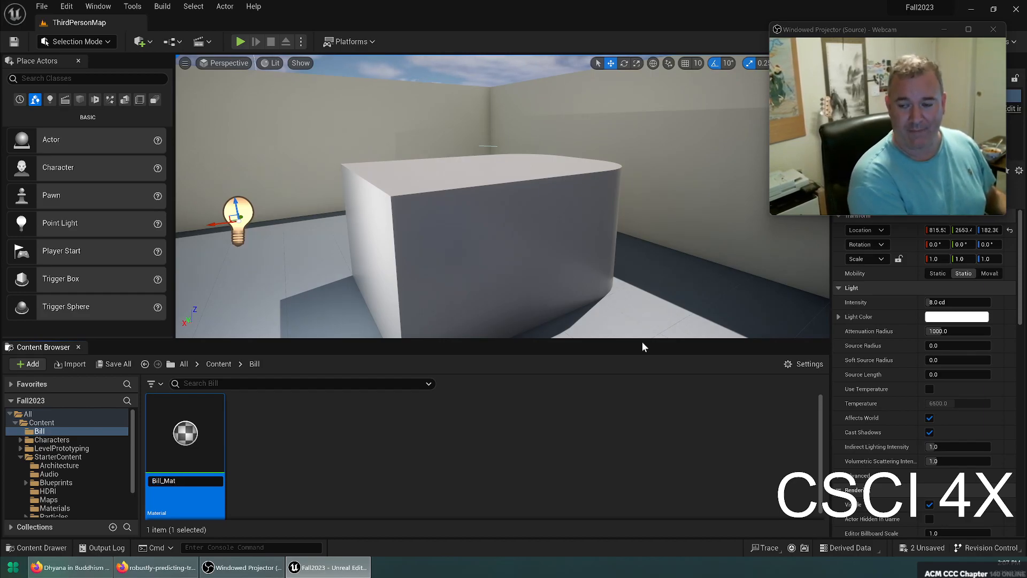
pyautogui.press('Return')
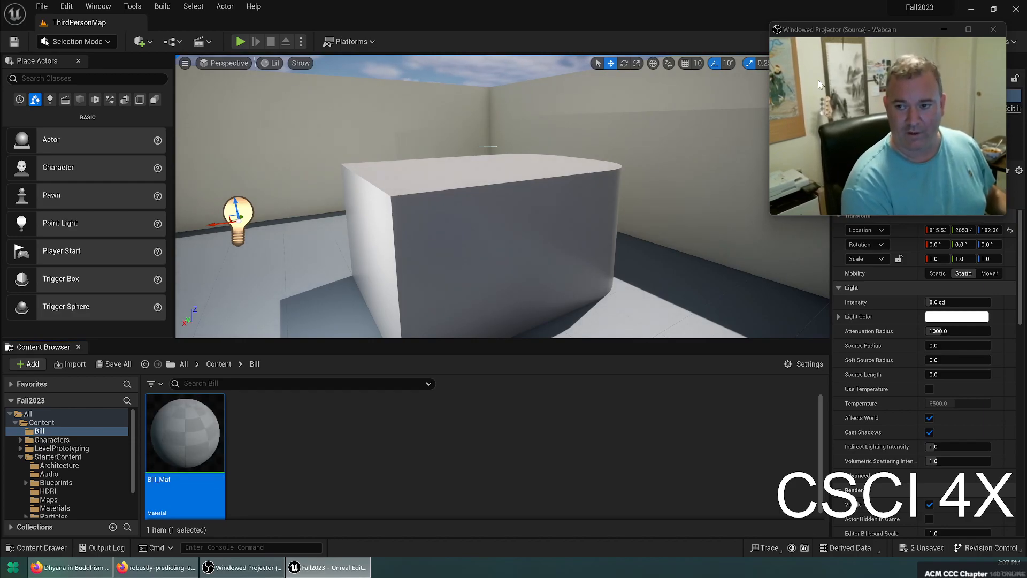
pyautogui.doubleClick(187, 440)
pyautogui.moveTo(620, 126); pyautogui.dragTo(644, 169, button='right')
pyautogui.scroll(-4, 632, 198)
pyautogui.scroll(2, 606, 249)
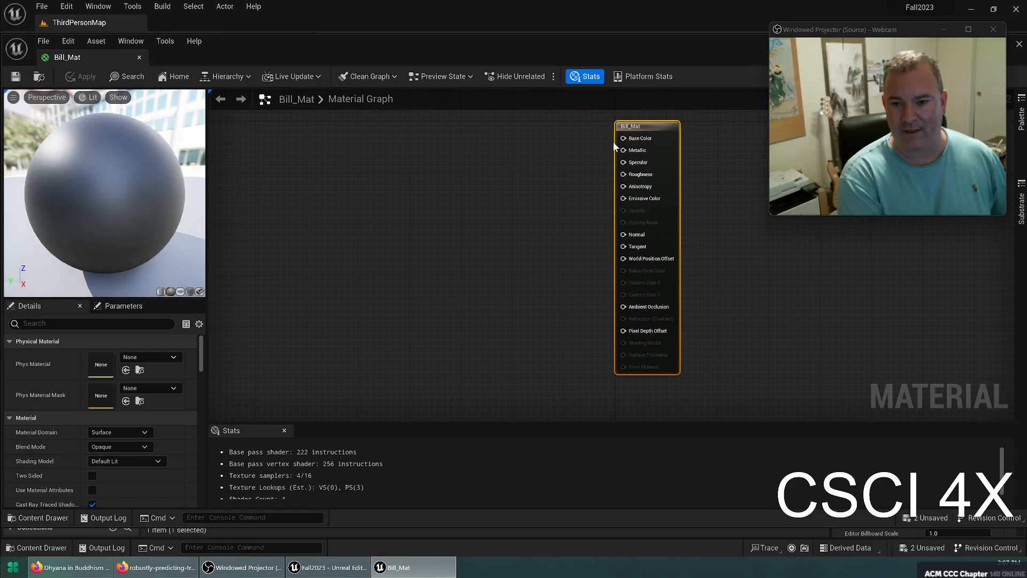
pyautogui.moveTo(624, 138); pyautogui.dragTo(490, 174)
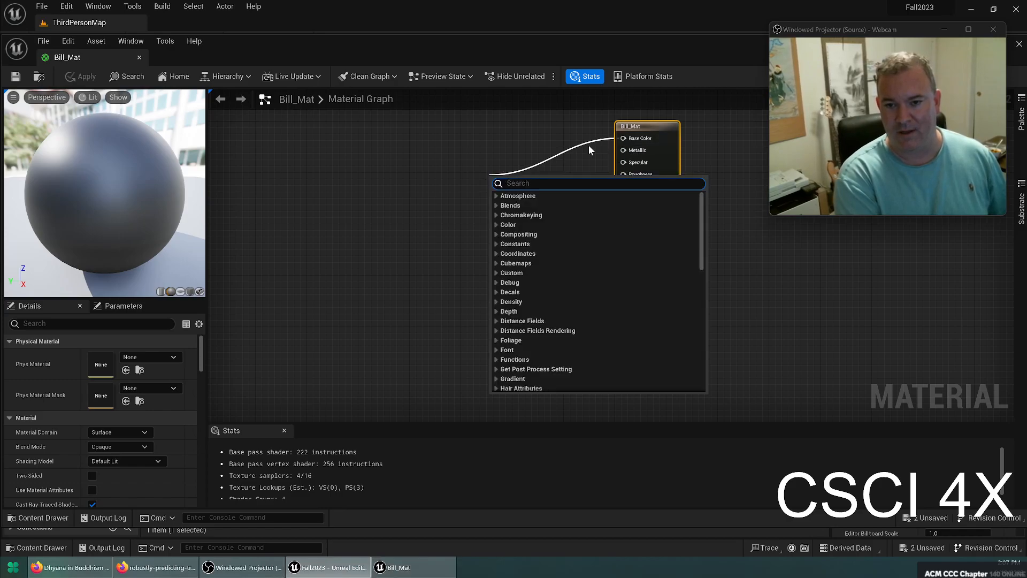
pyautogui.click(591, 147)
pyautogui.moveTo(622, 163); pyautogui.dragTo(461, 232)
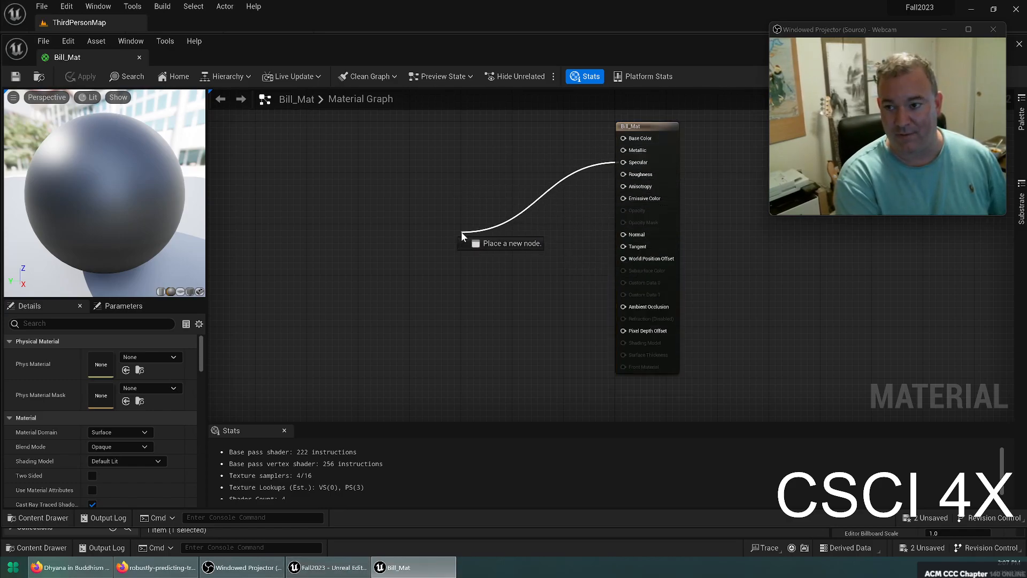
pyautogui.click(479, 178)
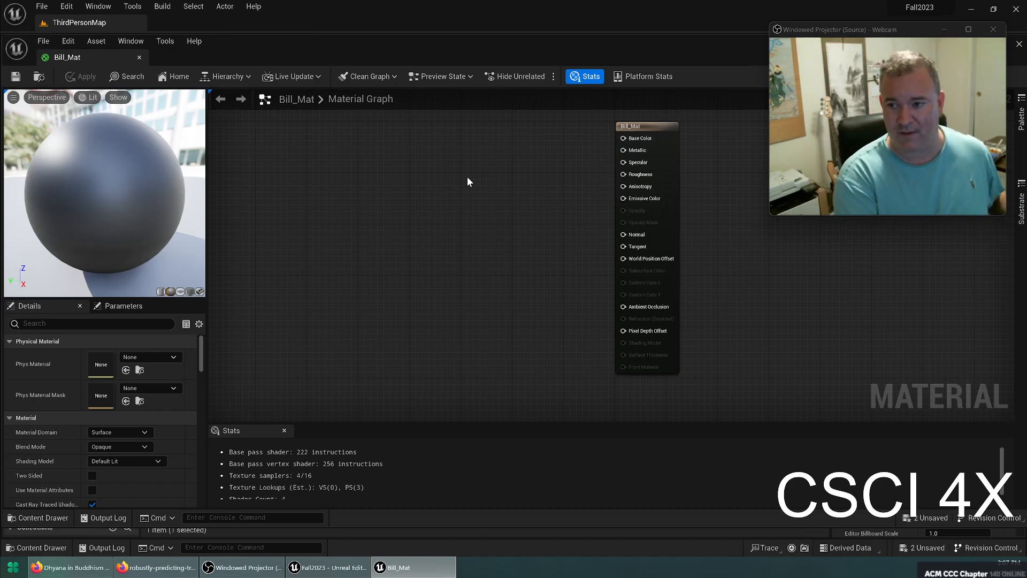
pyautogui.rightClick(480, 137)
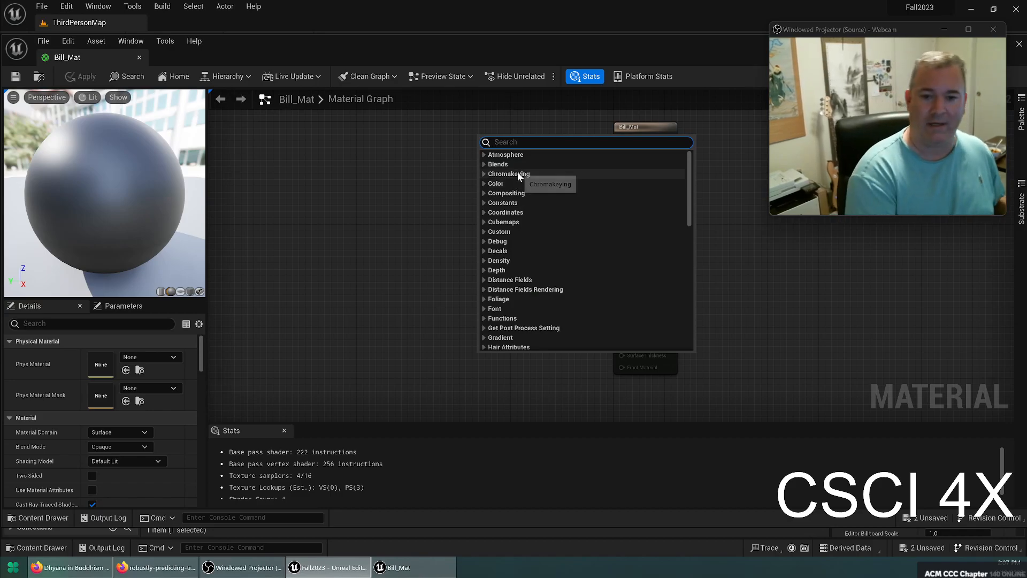
pyautogui.click(425, 151)
pyautogui.rightClick(425, 151)
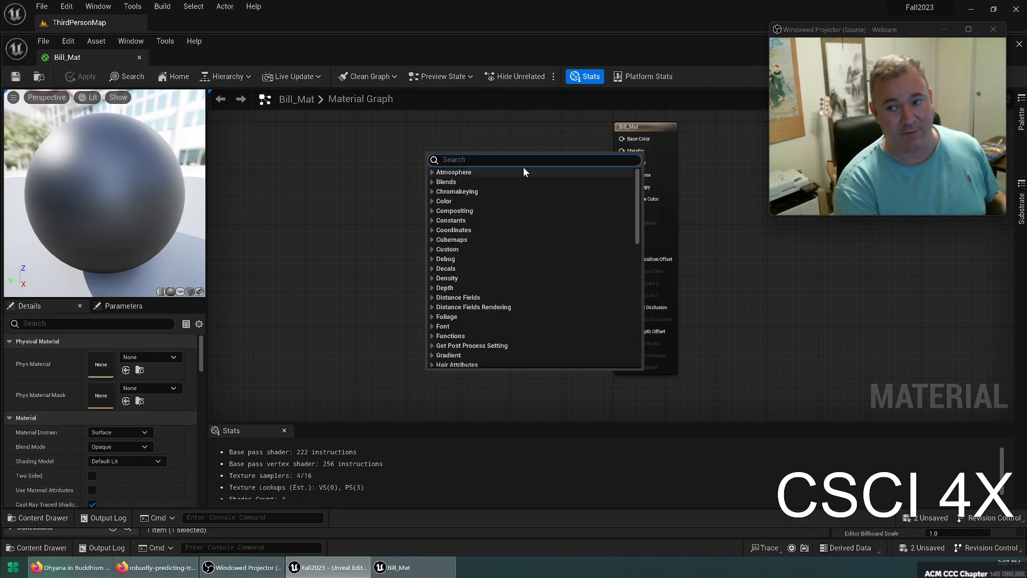
pyautogui.click(384, 207)
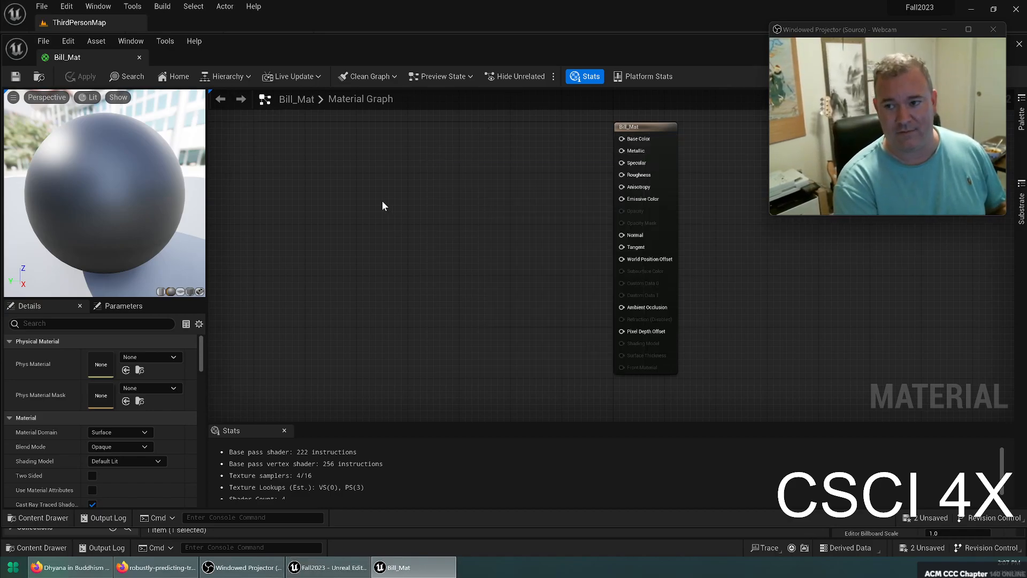
# Step: Add a Constant3Vector node to the graph beside the material's result node
pyautogui.rightClick(469, 141)
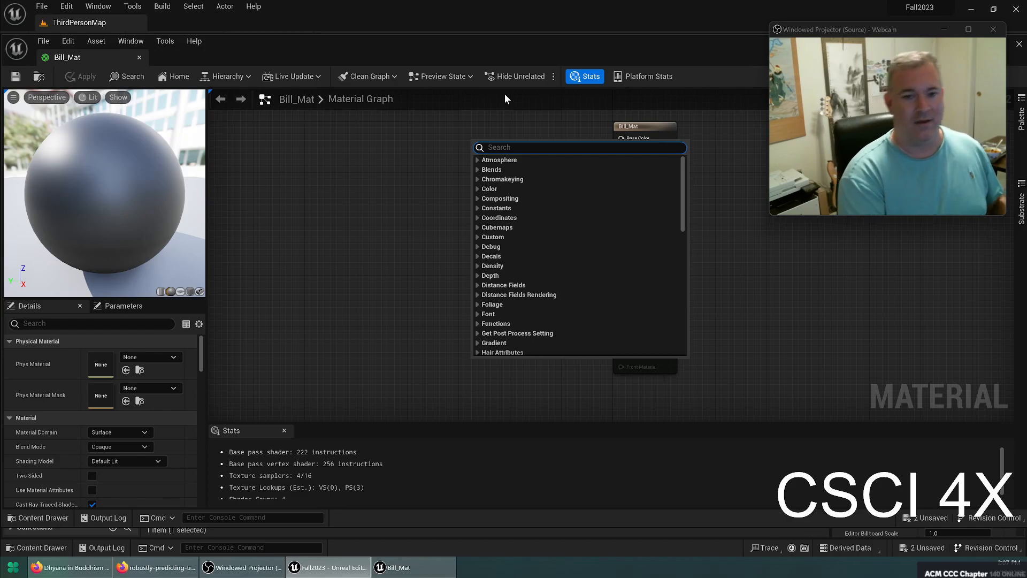
pyautogui.write('constant')
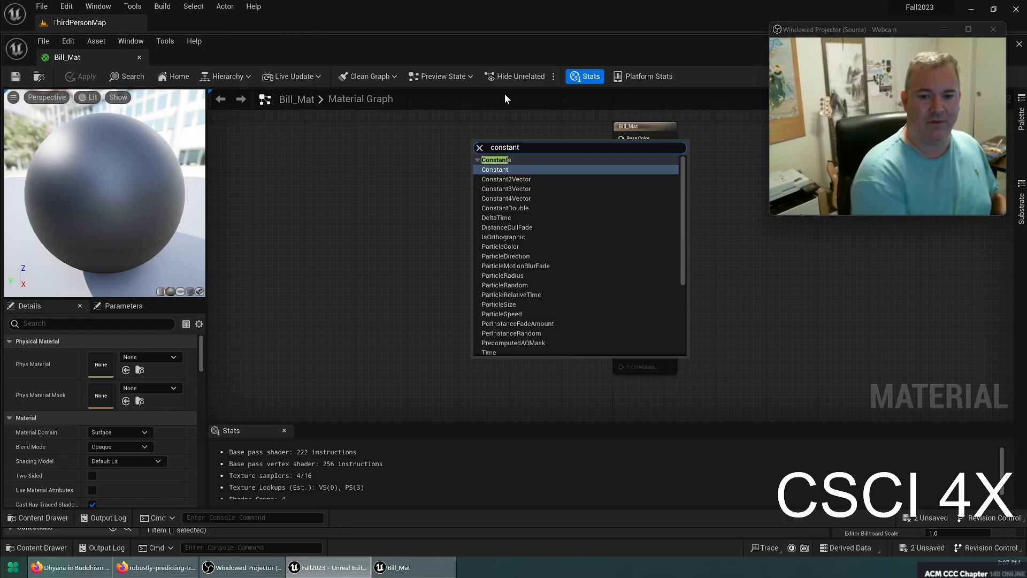
pyautogui.click(507, 190)
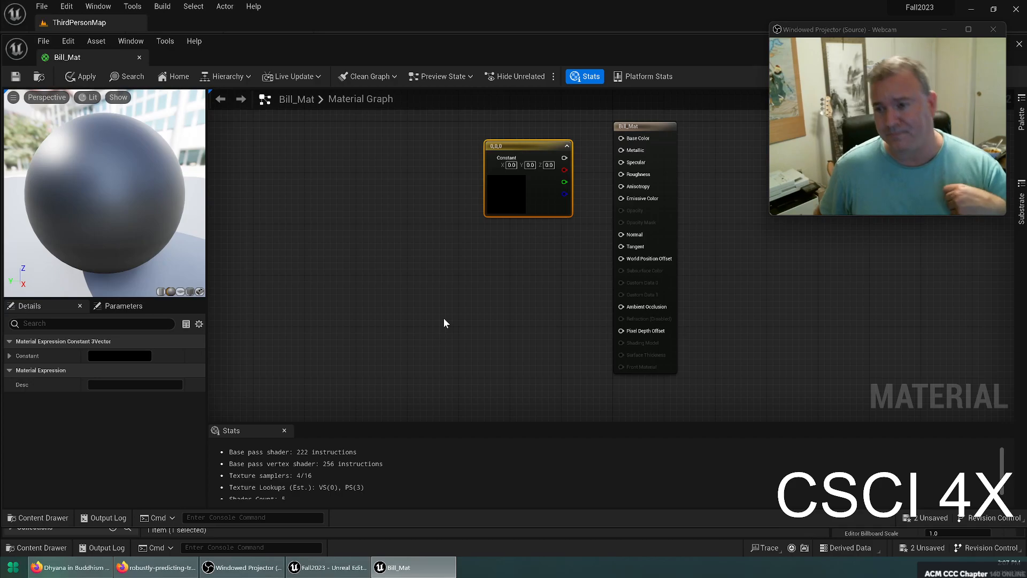
# Step: Set the Constant3Vector's color to amber with R 1.0, G 0.501571 and B 0.0
pyautogui.doubleClick(515, 192)
pyautogui.click(622, 253)
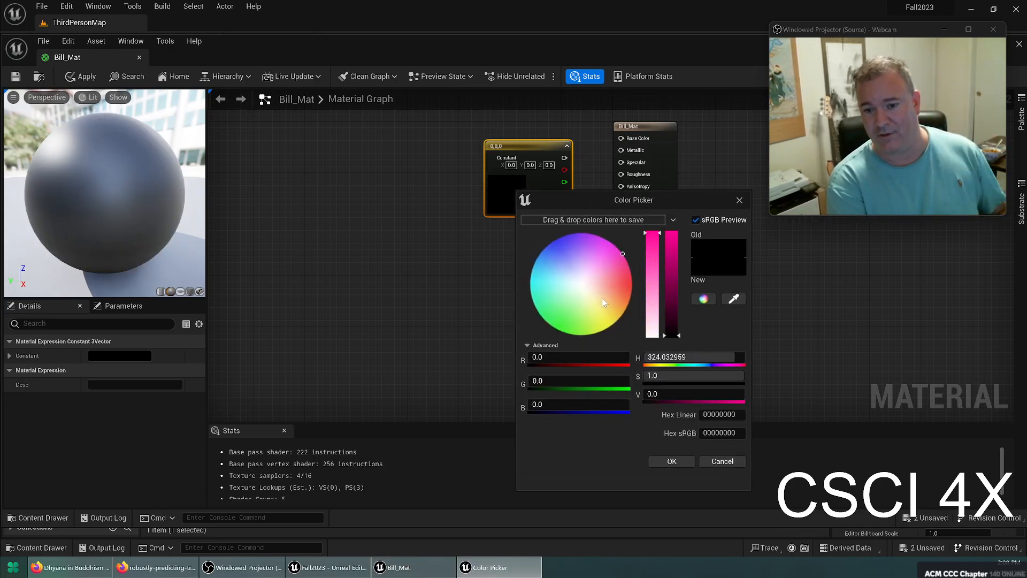
pyautogui.click(625, 310)
pyautogui.click(677, 459)
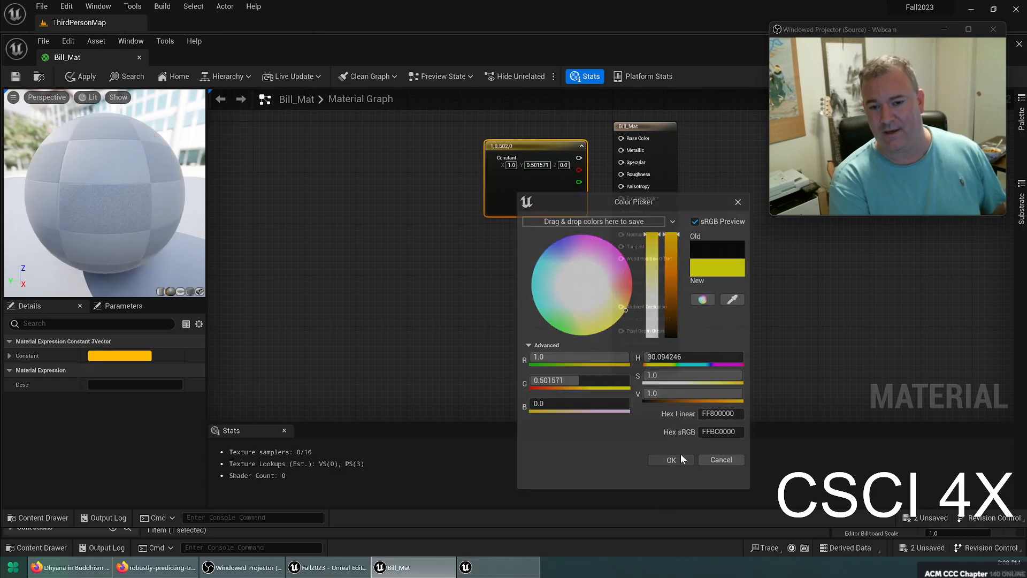
# Step: Move the constant node slightly upward and reduce its color's brightness to 0, making it black
pyautogui.moveTo(510, 181); pyautogui.dragTo(504, 161)
pyautogui.doubleClick(503, 163)
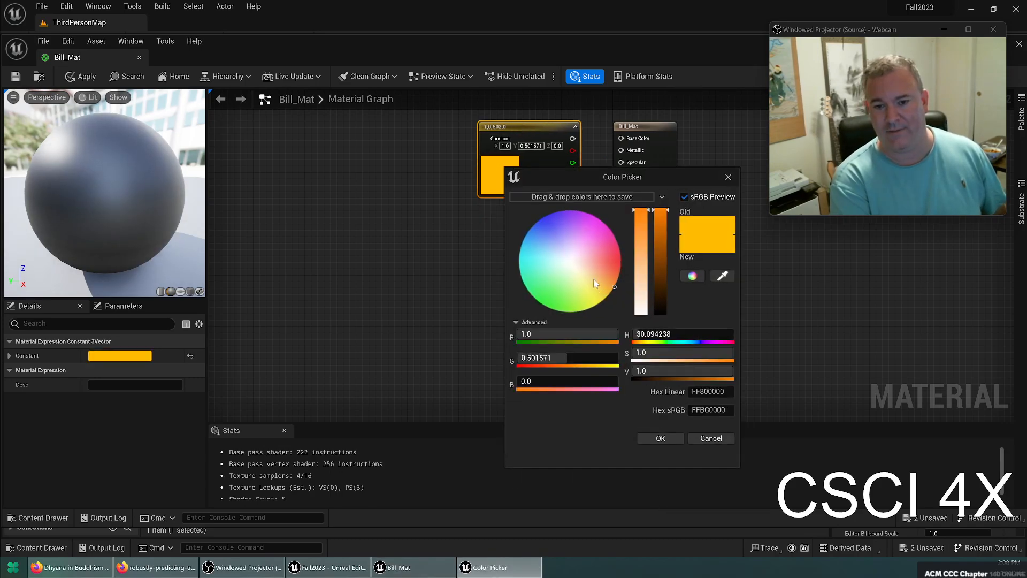
pyautogui.moveTo(663, 238); pyautogui.dragTo(656, 315)
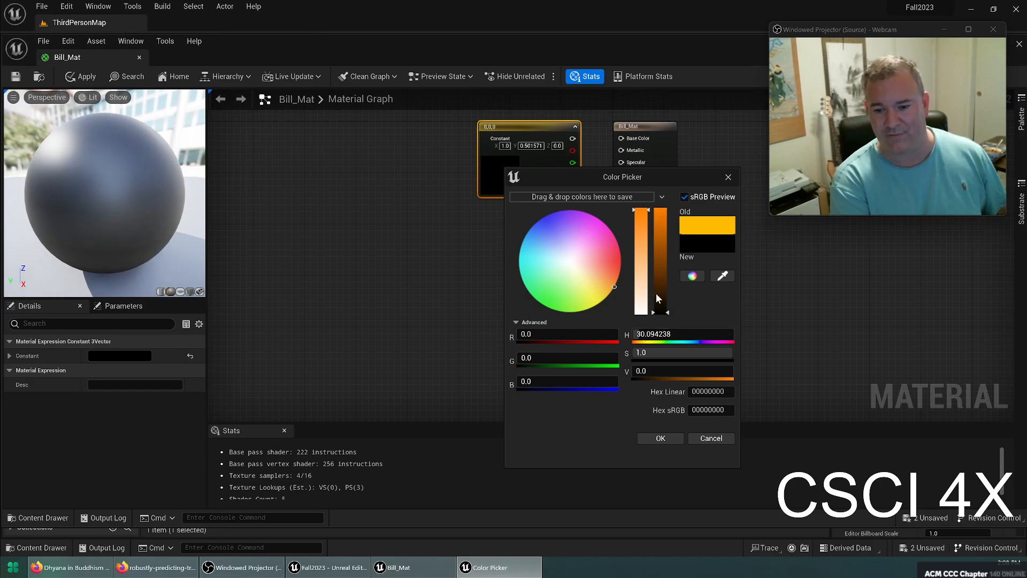
pyautogui.moveTo(577, 209); pyautogui.dragTo(550, 206)
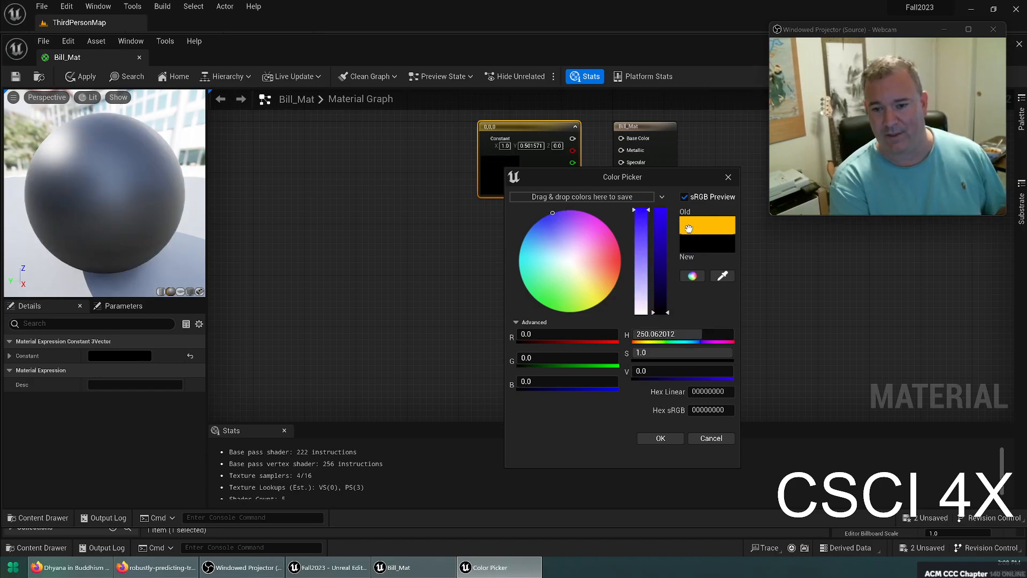
pyautogui.click(661, 438)
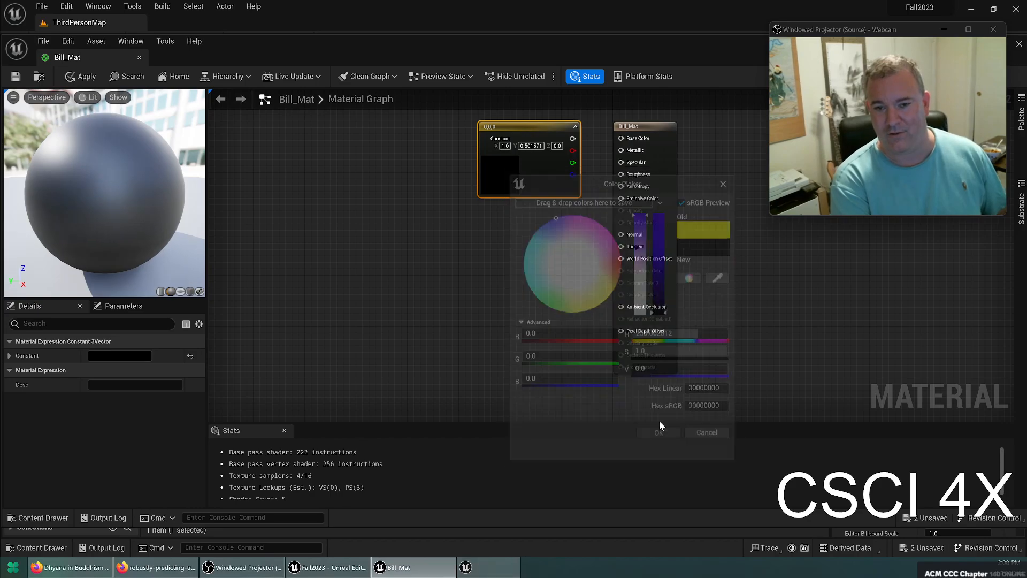
# Step: Set the constant's color to a fully saturated blue with hue about 241 and value 1.0
pyautogui.doubleClick(507, 177)
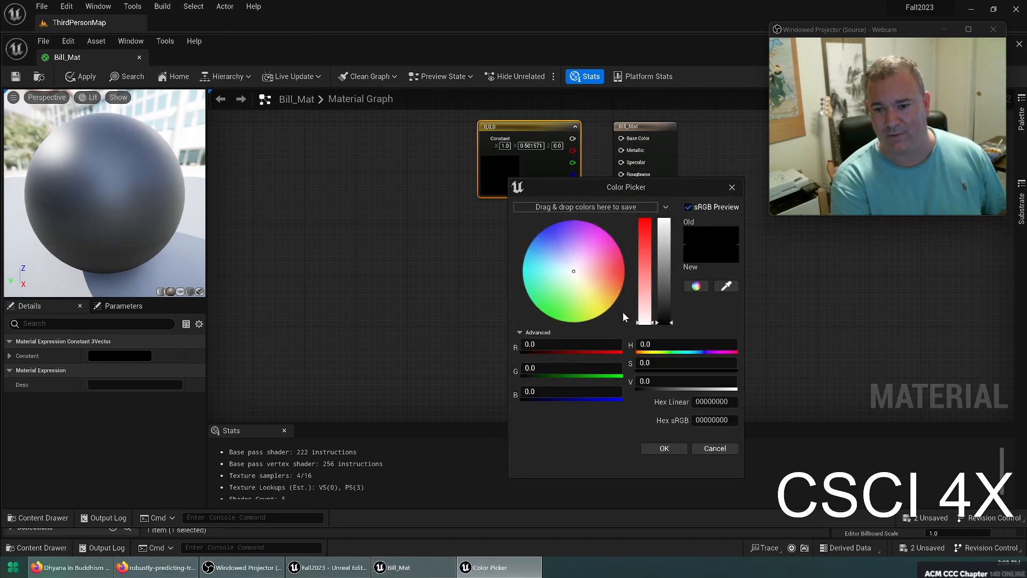
pyautogui.click(539, 229)
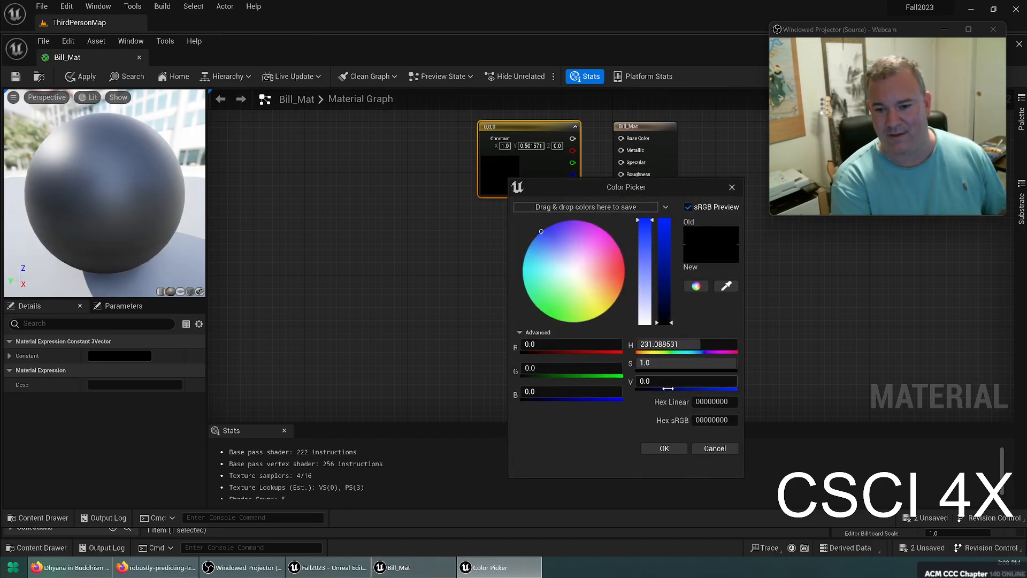
pyautogui.click(662, 447)
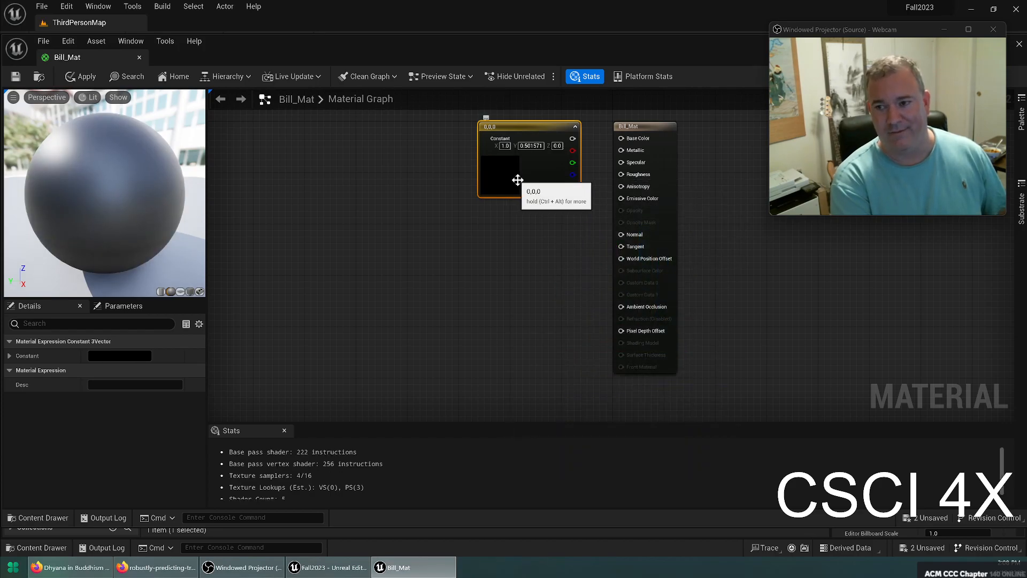
pyautogui.doubleClick(514, 178)
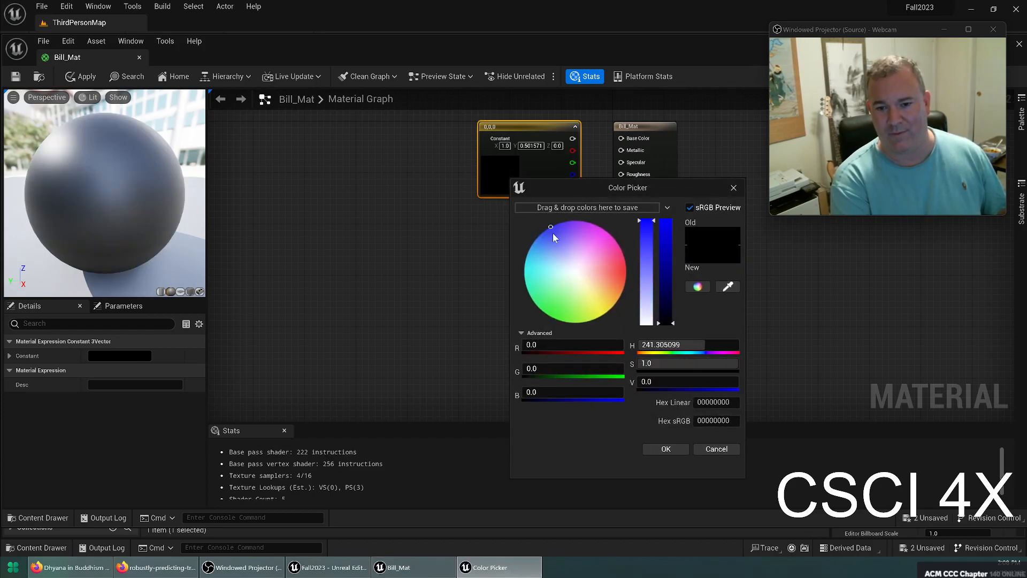
pyautogui.moveTo(670, 323); pyautogui.dragTo(665, 221)
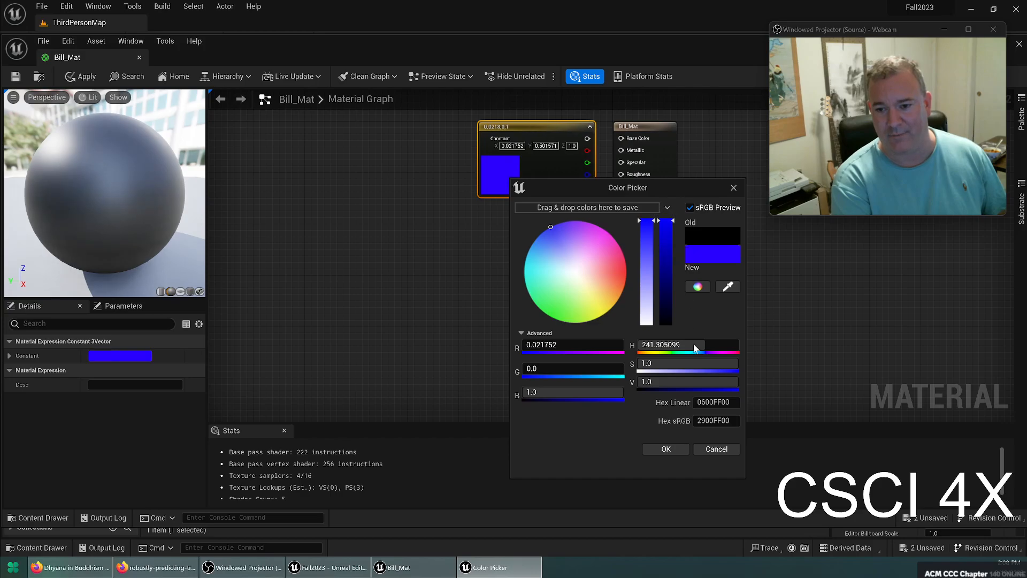
pyautogui.click(666, 448)
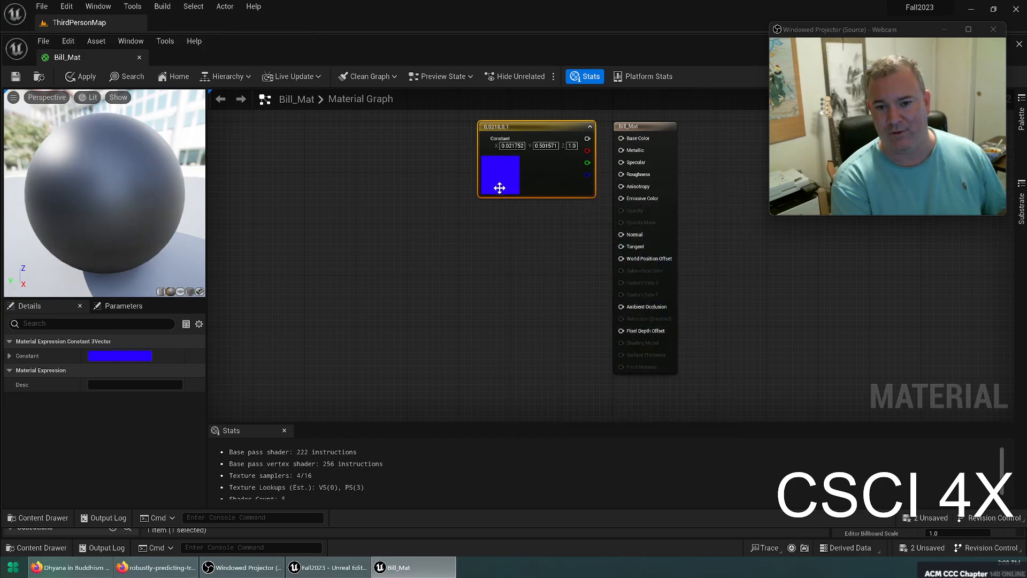
# Step: Set the constant's color to golden yellow with R 1.0, G 0.63286 and B 0.0
pyautogui.doubleClick(492, 177)
pyautogui.moveTo(586, 278); pyautogui.dragTo(610, 292)
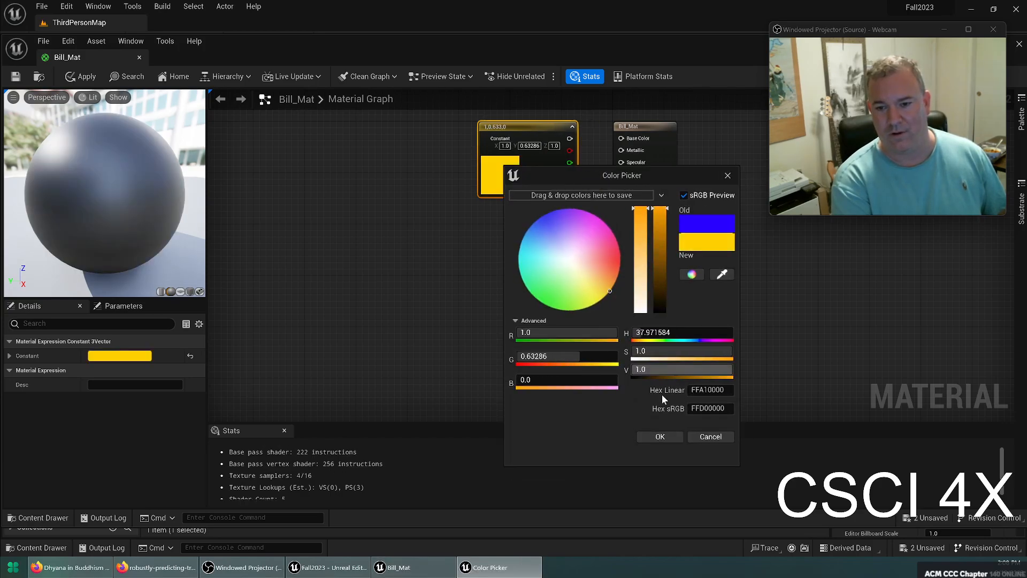
pyautogui.click(660, 436)
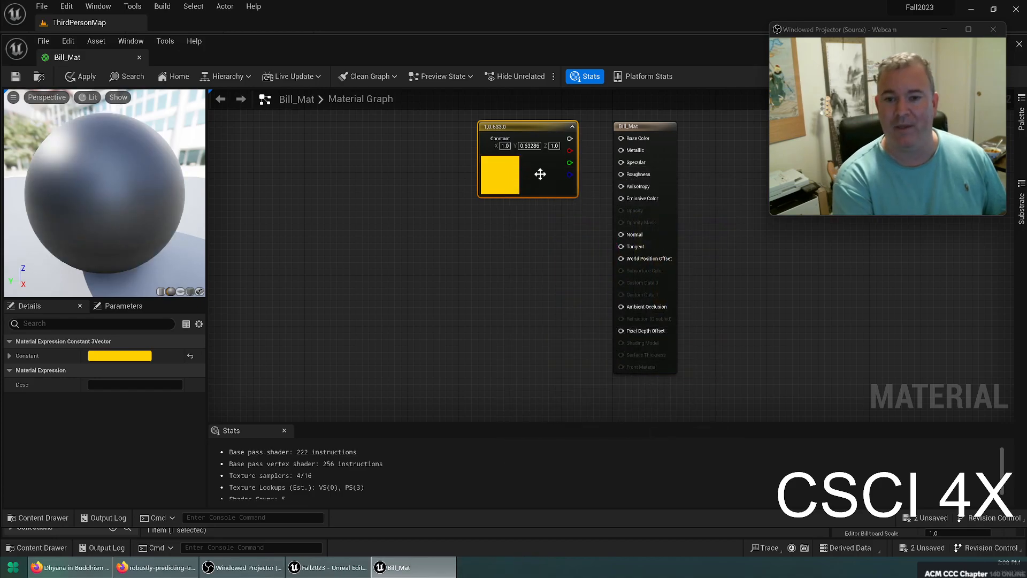
# Step: Connect the yellow constant's combined output to the material's Base Color input
pyautogui.scroll(2, 618, 152)
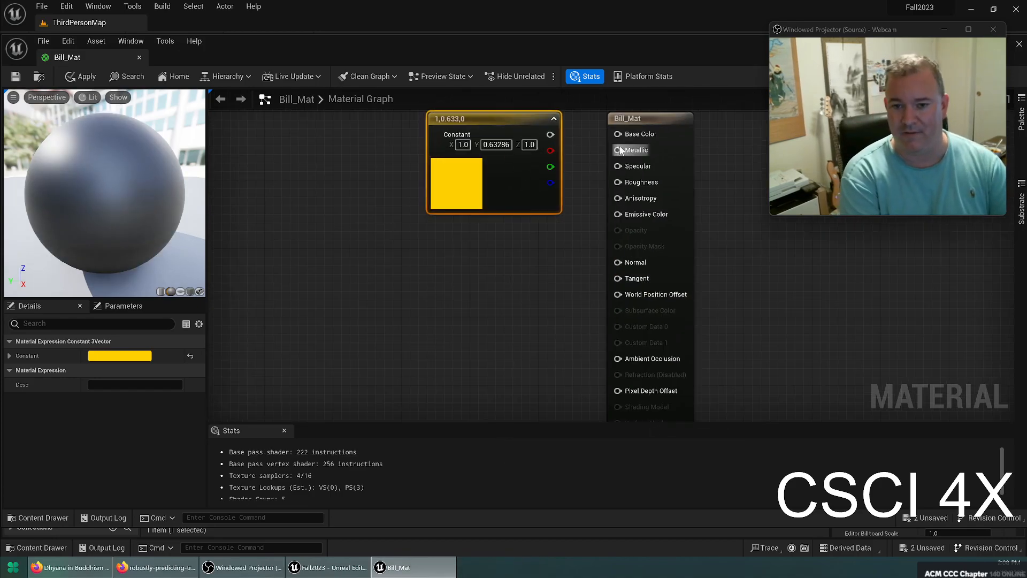
pyautogui.moveTo(600, 152); pyautogui.dragTo(592, 203, button='right')
pyautogui.moveTo(521, 167); pyautogui.dragTo(521, 174)
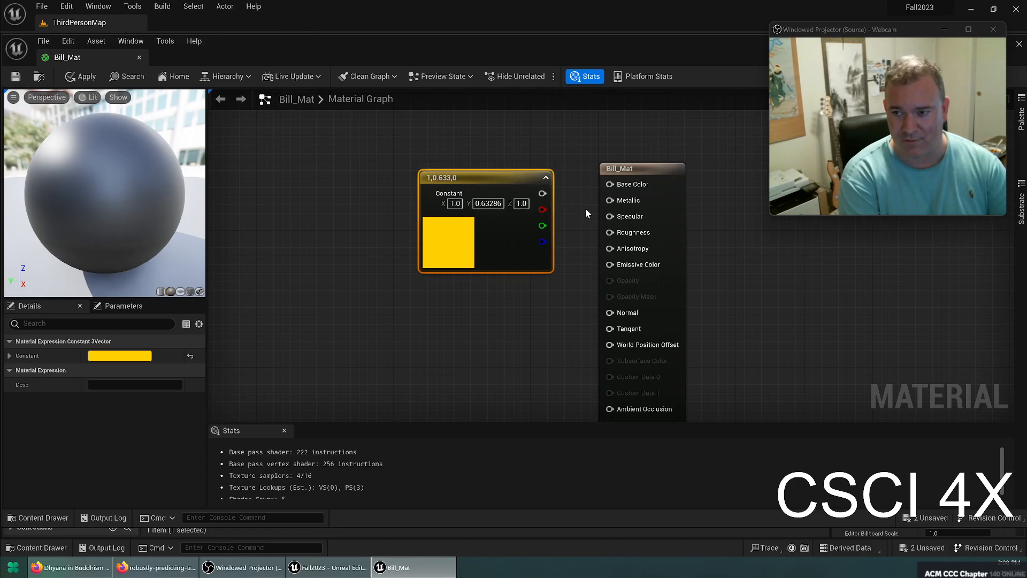
pyautogui.click(658, 213)
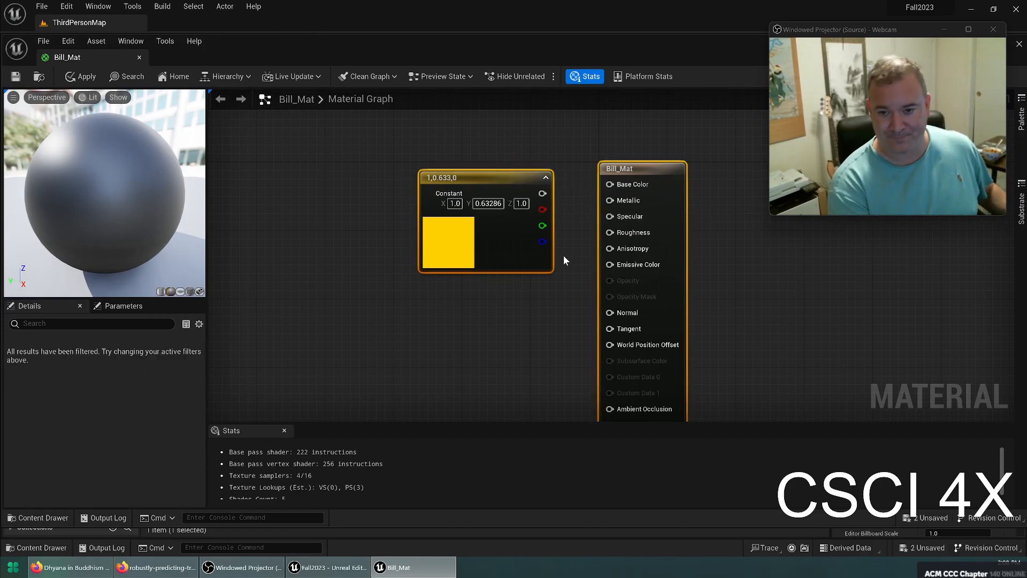
pyautogui.click(562, 204)
pyautogui.moveTo(543, 196); pyautogui.dragTo(611, 189)
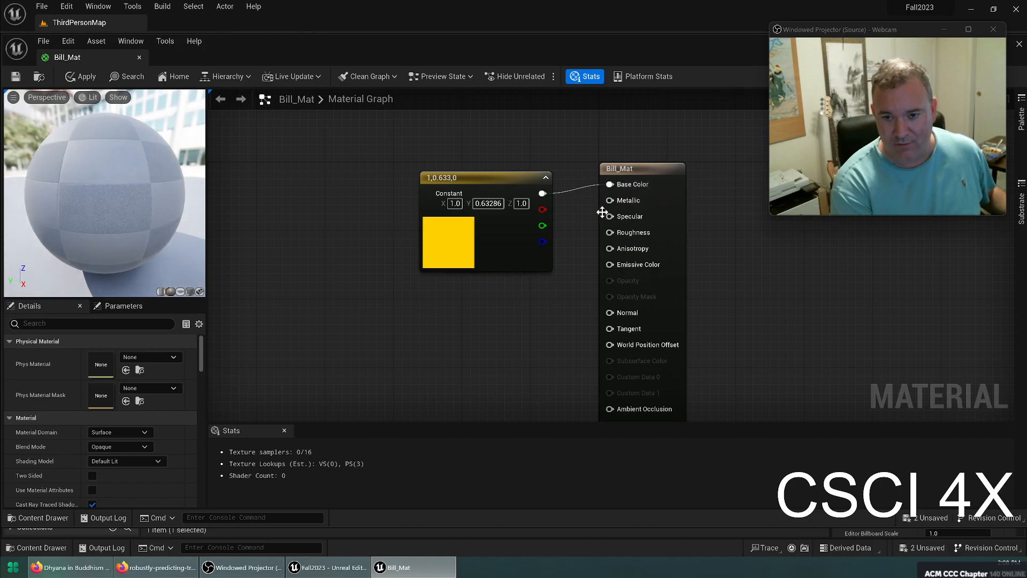
# Step: Space the constant node and the material result node further apart and level them so their connecting wire runs straight
pyautogui.click(496, 176)
pyautogui.moveTo(496, 177); pyautogui.dragTo(461, 159)
pyautogui.click(629, 169)
pyautogui.moveTo(633, 178)
pyautogui.mouseDown()
pyautogui.moveTo(617, 142)
pyautogui.moveTo(633, 169)
pyautogui.mouseUp()
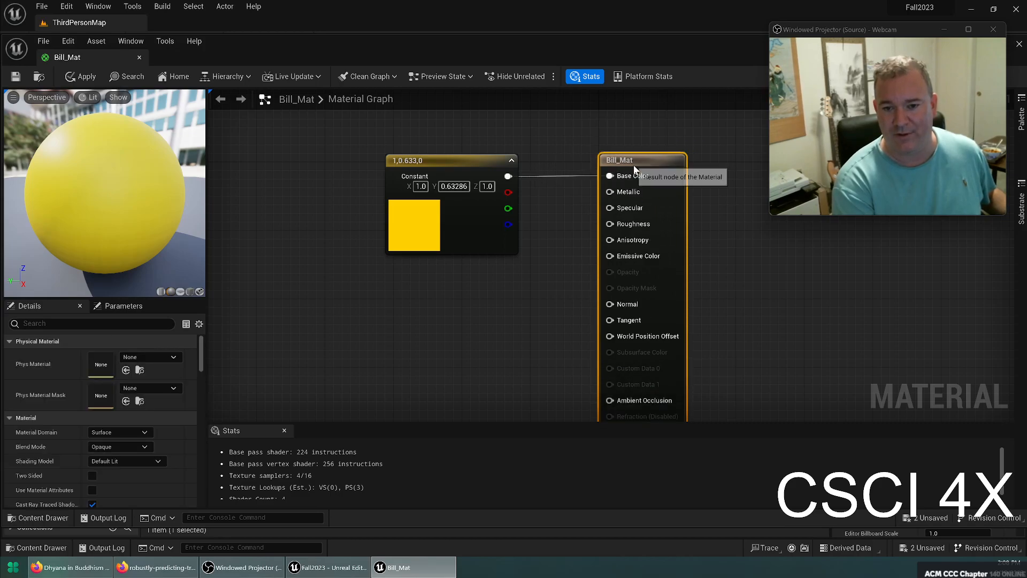
pyautogui.click(460, 159)
pyautogui.click(562, 241)
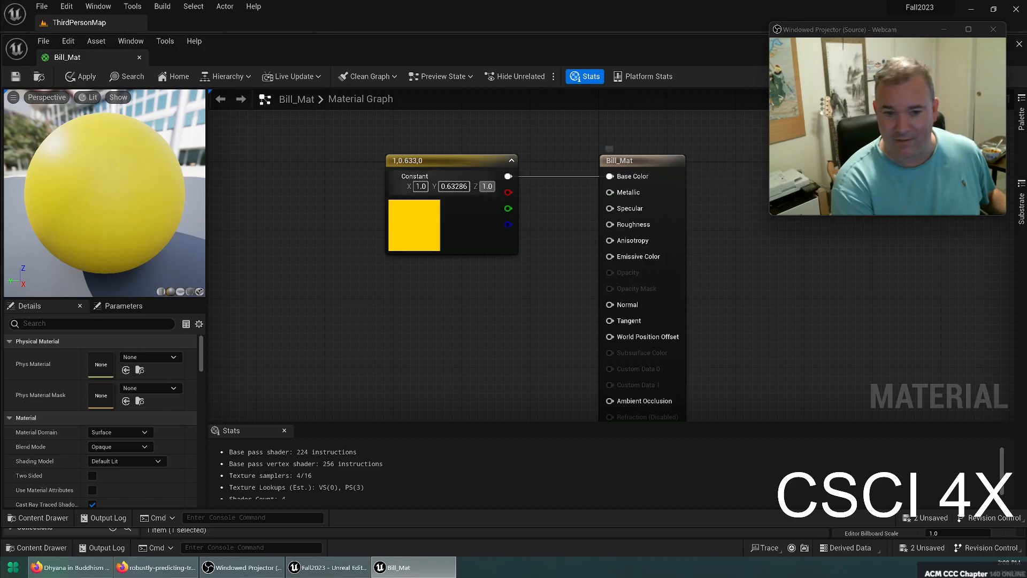
pyautogui.moveTo(121, 167); pyautogui.dragTo(121, 167)
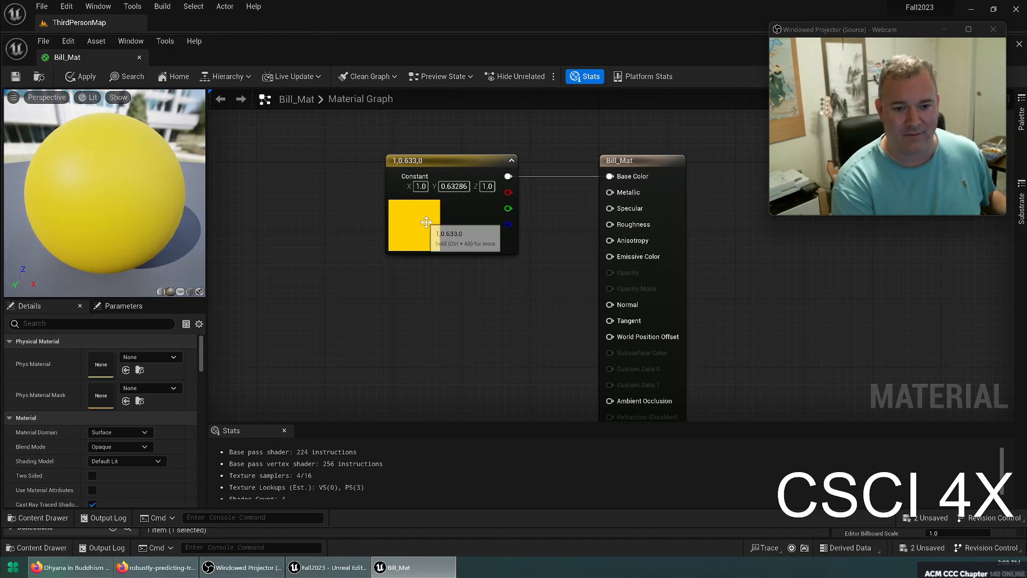
# Step: Change the Base Color constant to an orange gold with R 0.760417, G 0.374619 and B 0.019517
pyautogui.doubleClick(431, 235)
pyautogui.moveTo(588, 287)
pyautogui.mouseDown()
pyautogui.moveTo(579, 317)
pyautogui.moveTo(578, 290)
pyautogui.mouseUp()
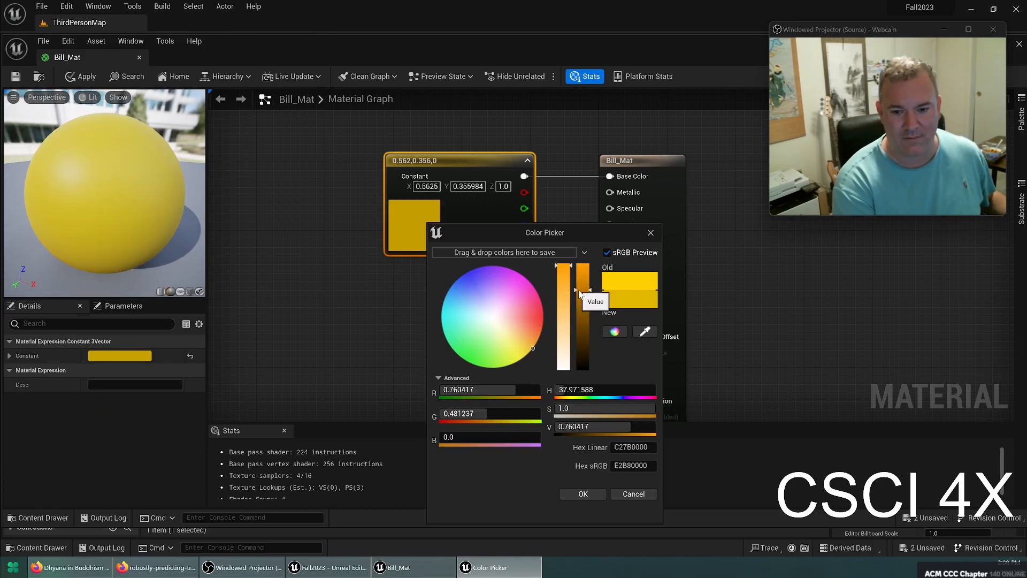
pyautogui.click(531, 357)
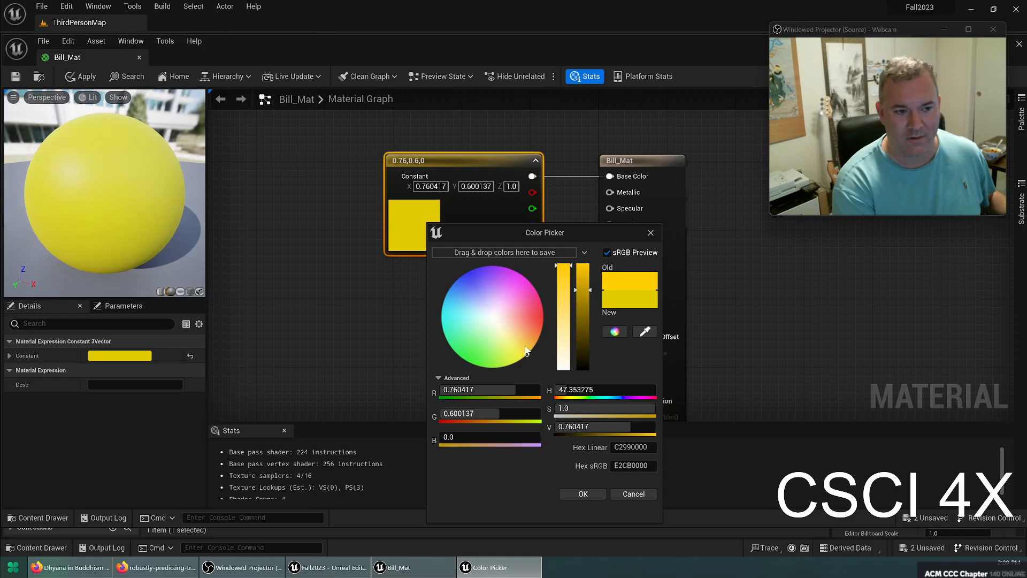
pyautogui.click(535, 336)
pyautogui.click(536, 340)
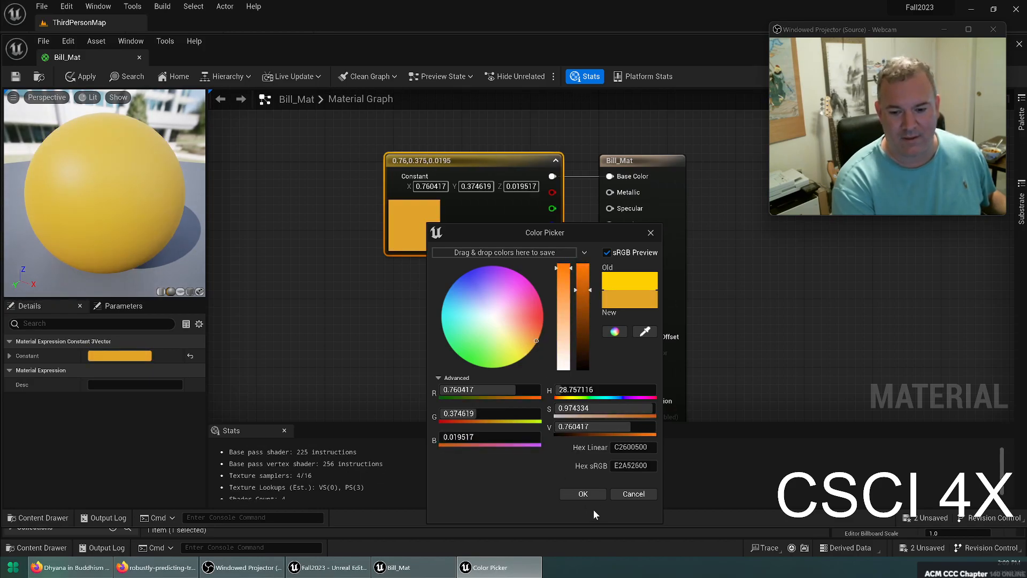
pyautogui.click(588, 493)
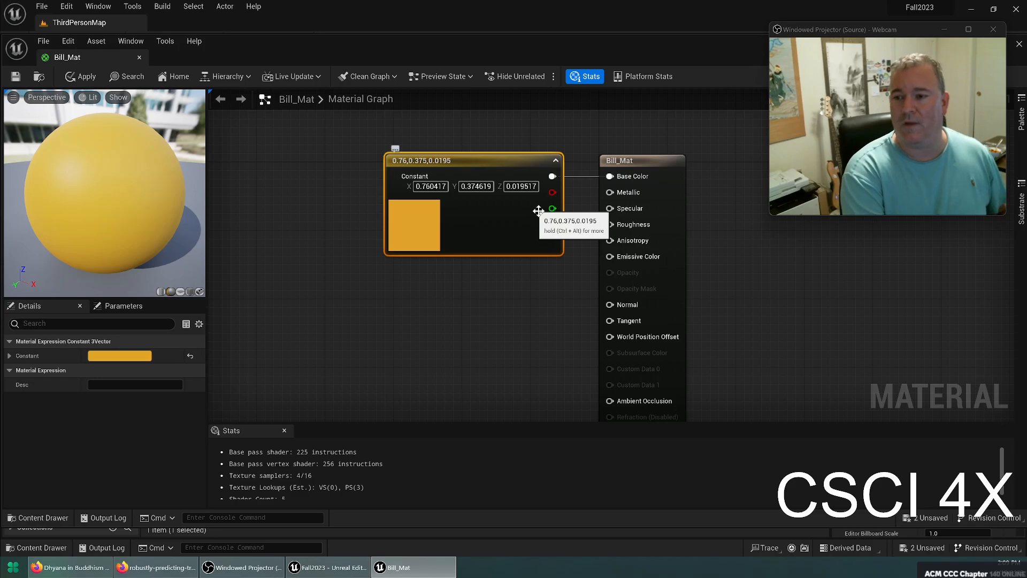
# Step: Add a Constant node below the color node and connect its output to the material's Metallic input
pyautogui.moveTo(635, 461); pyautogui.dragTo(652, 290, button='right')
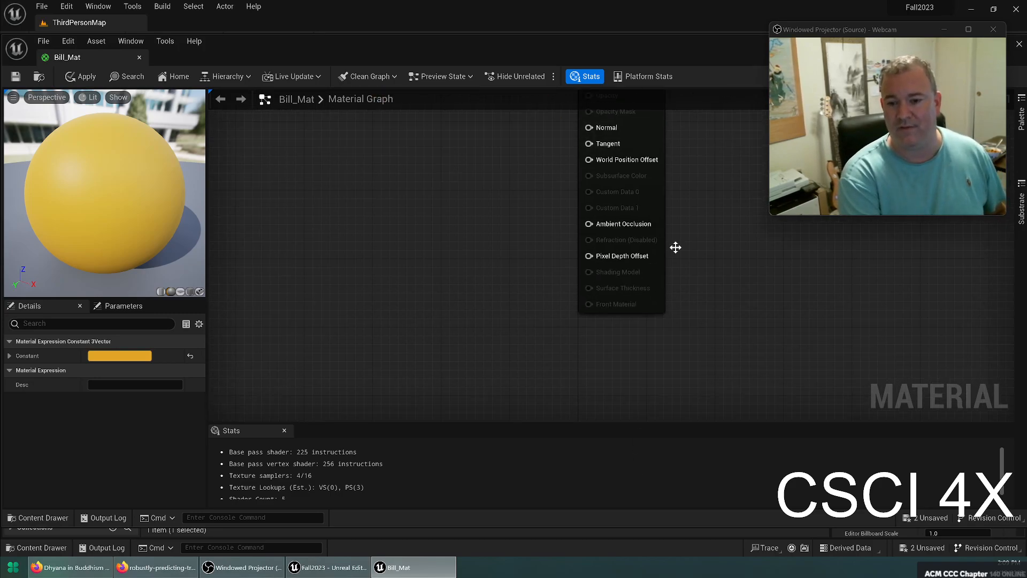
pyautogui.moveTo(537, 179); pyautogui.dragTo(487, 237, button='right')
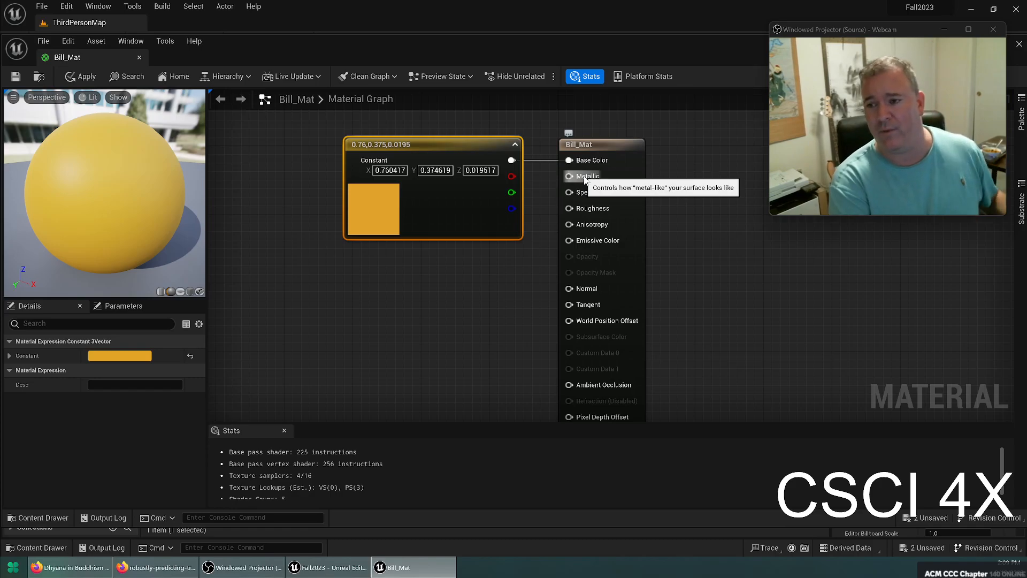
pyautogui.click(407, 281)
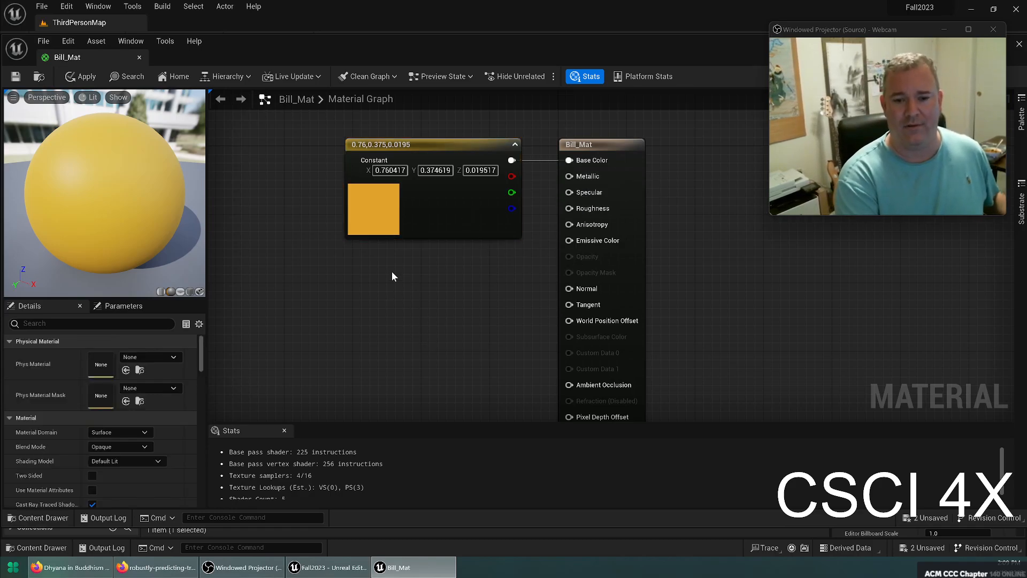
pyautogui.rightClick(407, 276)
pyautogui.write('constant')
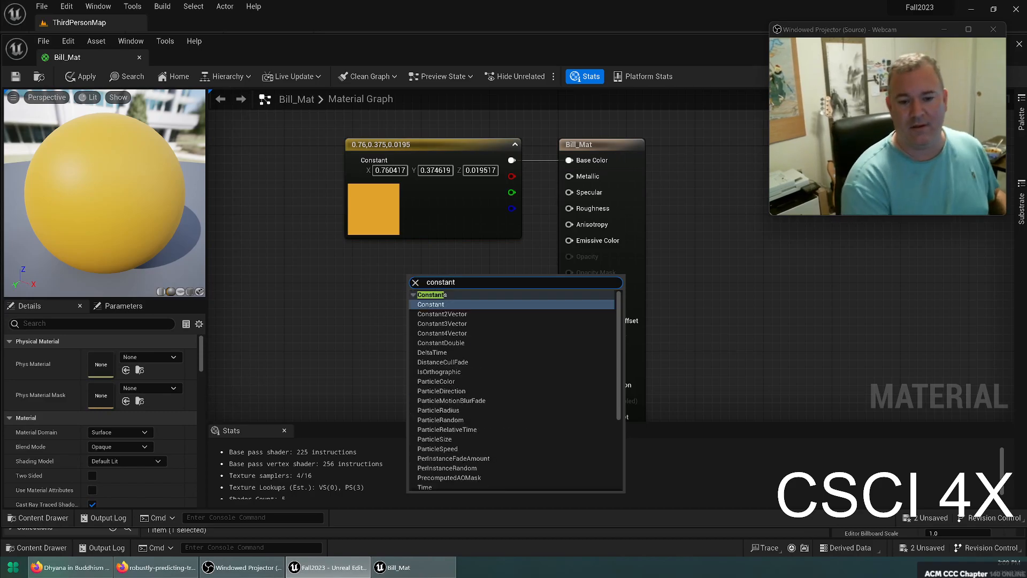
pyautogui.click(448, 305)
pyautogui.moveTo(429, 287); pyautogui.dragTo(569, 176)
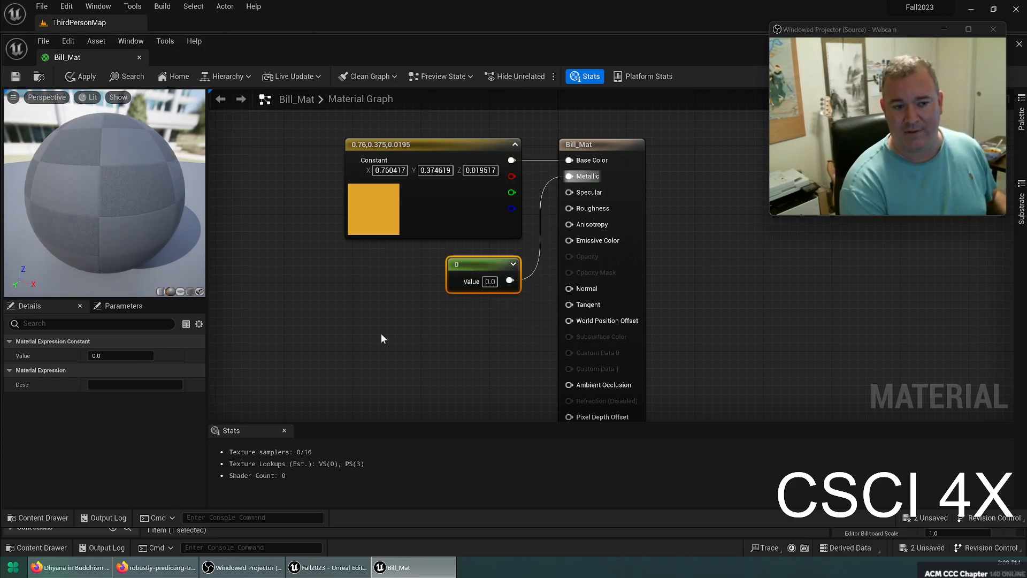
# Step: Set the Metallic constant's value to 1.0 and inspect the preview sphere from several angles
pyautogui.moveTo(107, 202)
pyautogui.mouseDown()
pyautogui.moveTo(141, 199)
pyautogui.moveTo(110, 200)
pyautogui.mouseUp()
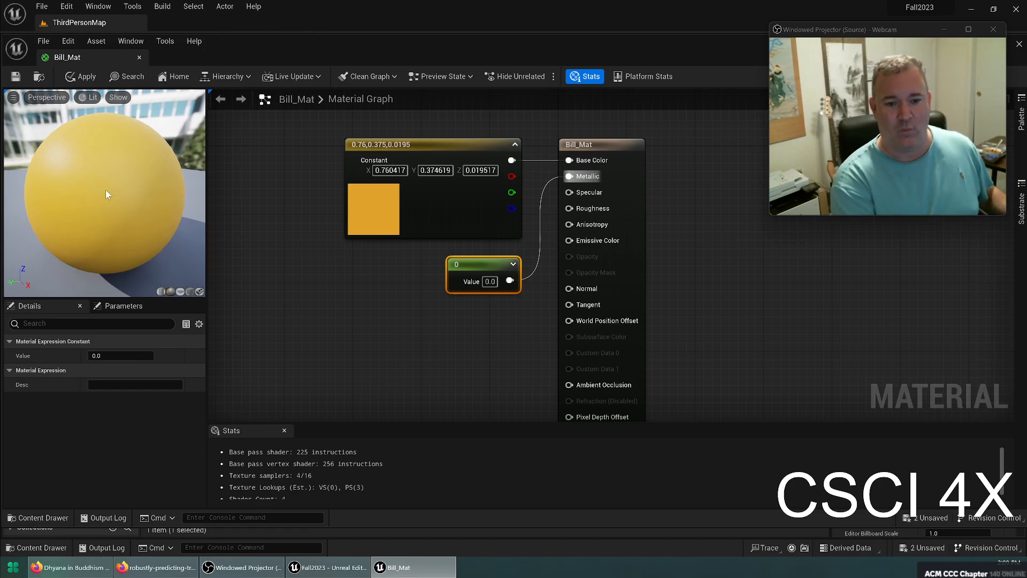
pyautogui.click(486, 282)
pyautogui.write('1')
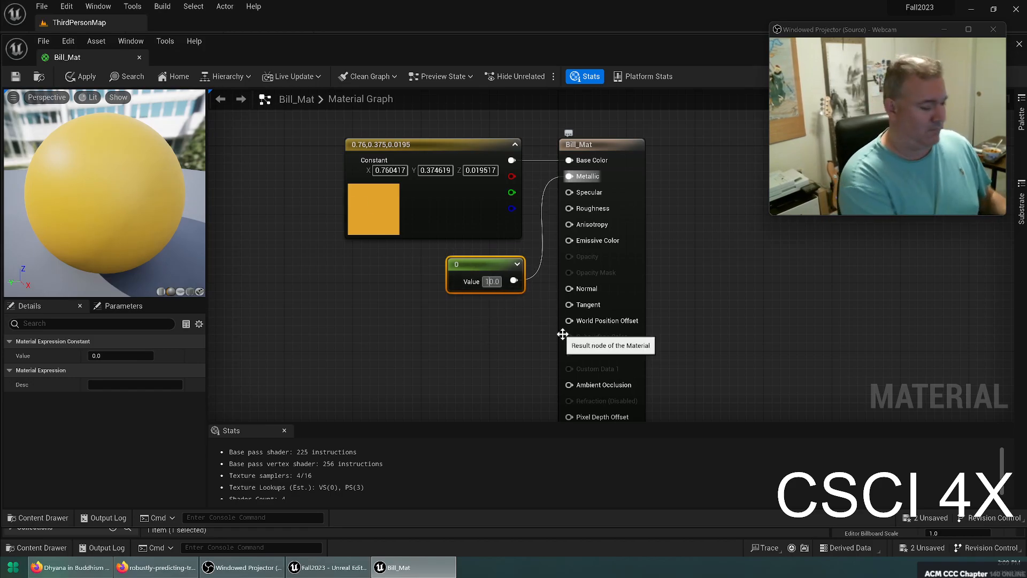
pyautogui.press('Delete')
pyautogui.press('Return')
pyautogui.moveTo(89, 220); pyautogui.dragTo(117, 177)
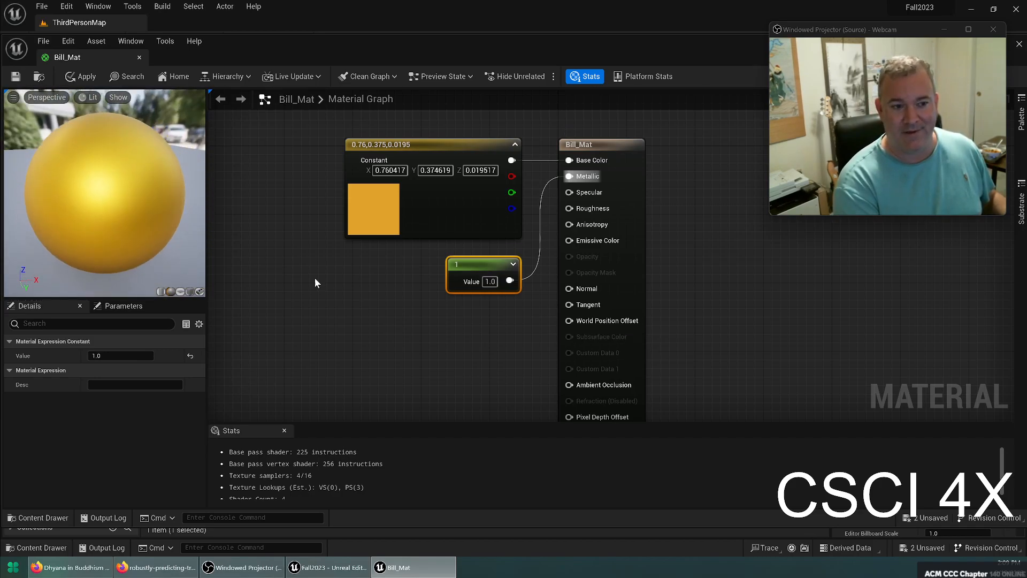
# Step: Set the Metallic constant back to 0.0 and orbit the preview sphere to examine the non-metallic look
pyautogui.moveTo(498, 283); pyautogui.dragTo(474, 277)
pyautogui.write('0')
pyautogui.press('Return')
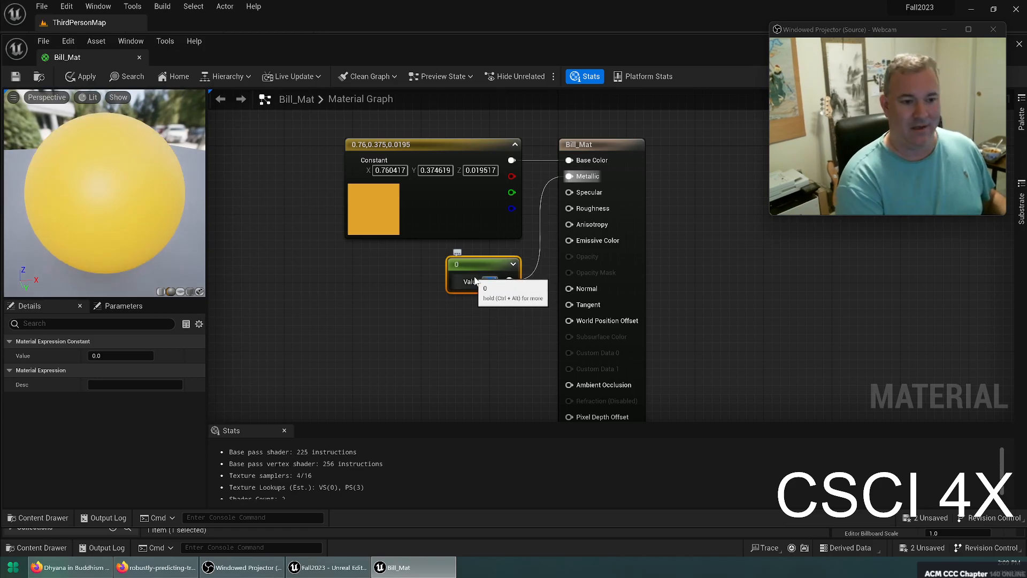
pyautogui.moveTo(121, 206); pyautogui.dragTo(171, 203)
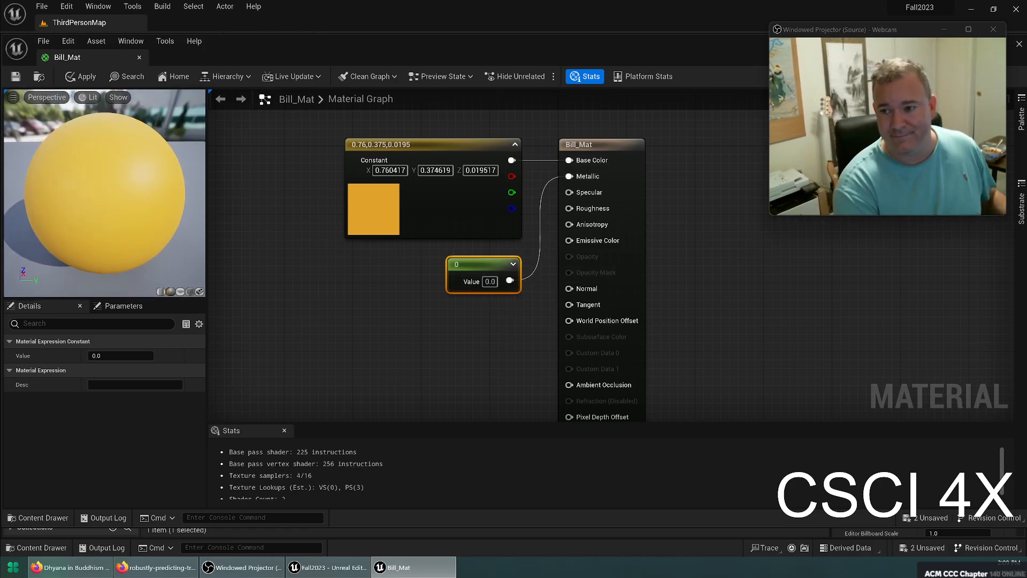
# Step: Try a Metallic constant of 0.5 and orbit the preview sphere to judge the surface
pyautogui.click(490, 281)
pyautogui.write('0.5')
pyautogui.press('Return')
pyautogui.moveTo(107, 198); pyautogui.dragTo(141, 225)
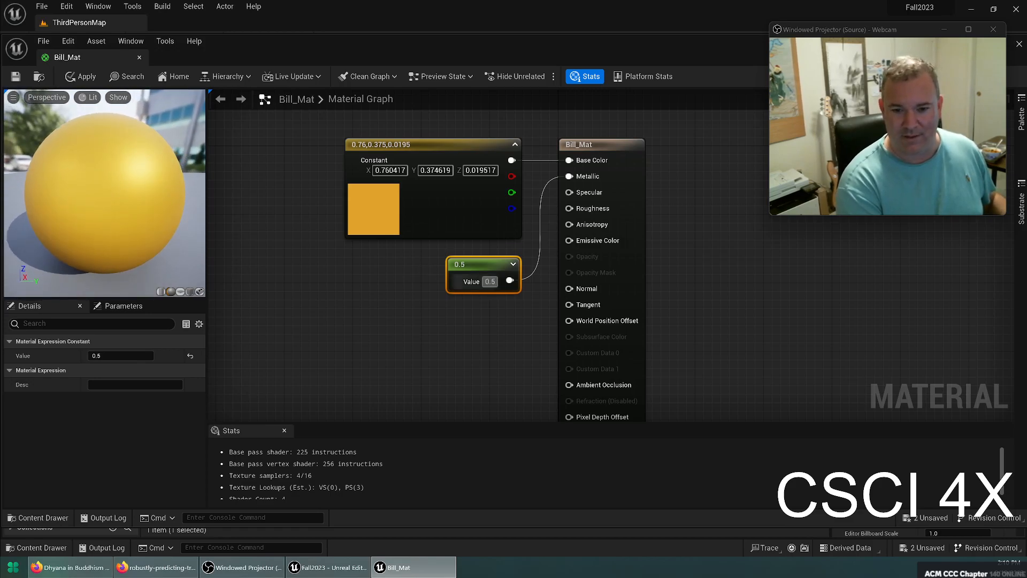
# Step: Set the Metallic constant to 1.0 and save the material
pyautogui.write('1')
pyautogui.press('Return')
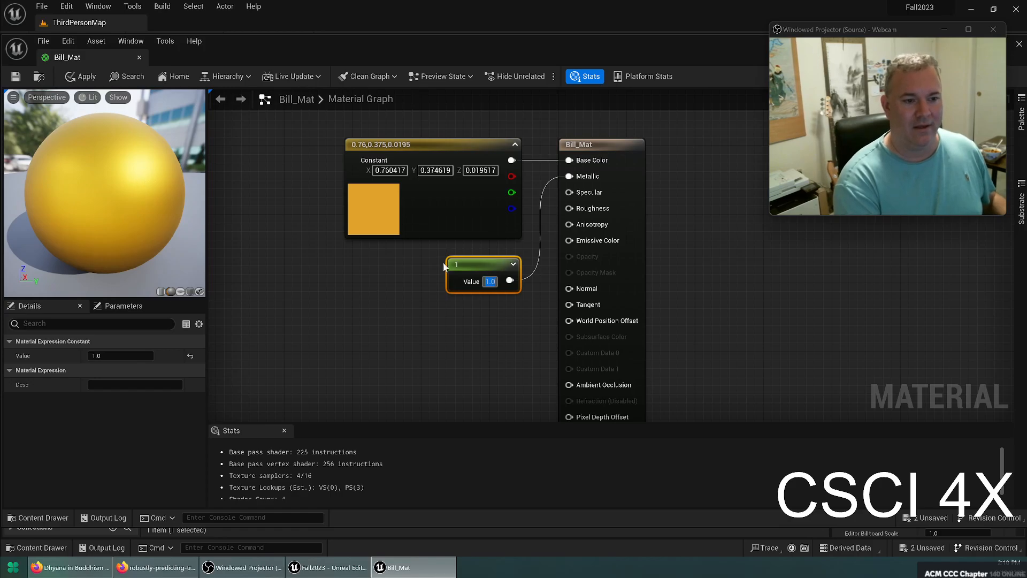
pyautogui.click(16, 76)
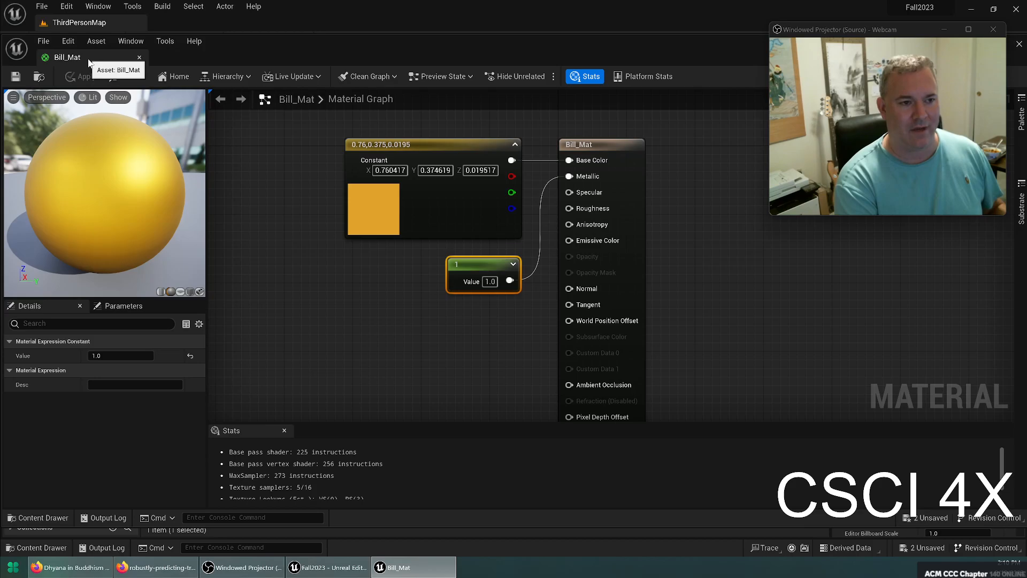
# Step: Dock the Bill_Mat editor beside the ThirdPersonMap level and switch between the two, ending on the level
pyautogui.moveTo(92, 62); pyautogui.dragTo(191, 27)
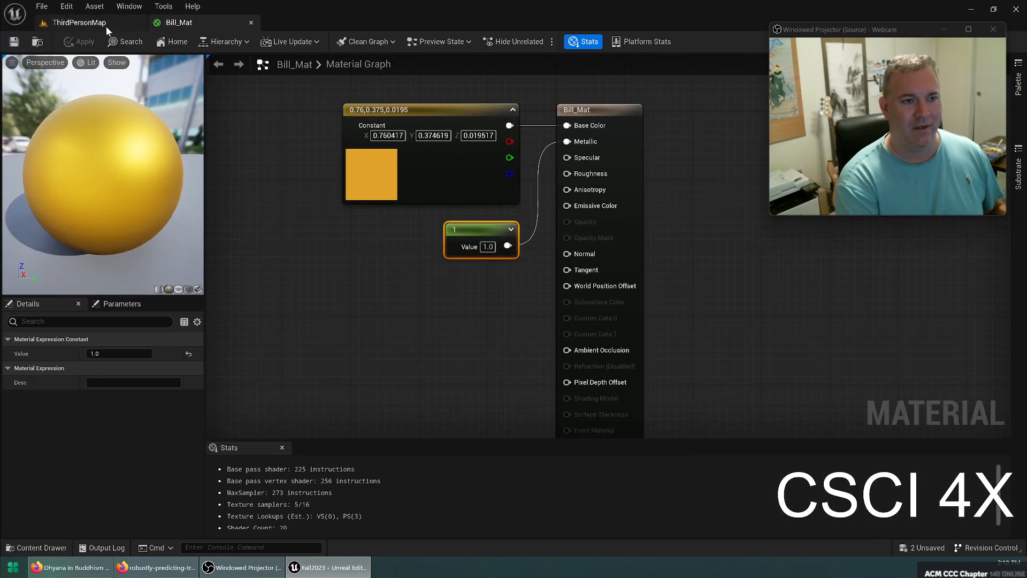
pyautogui.click(107, 26)
pyautogui.click(205, 28)
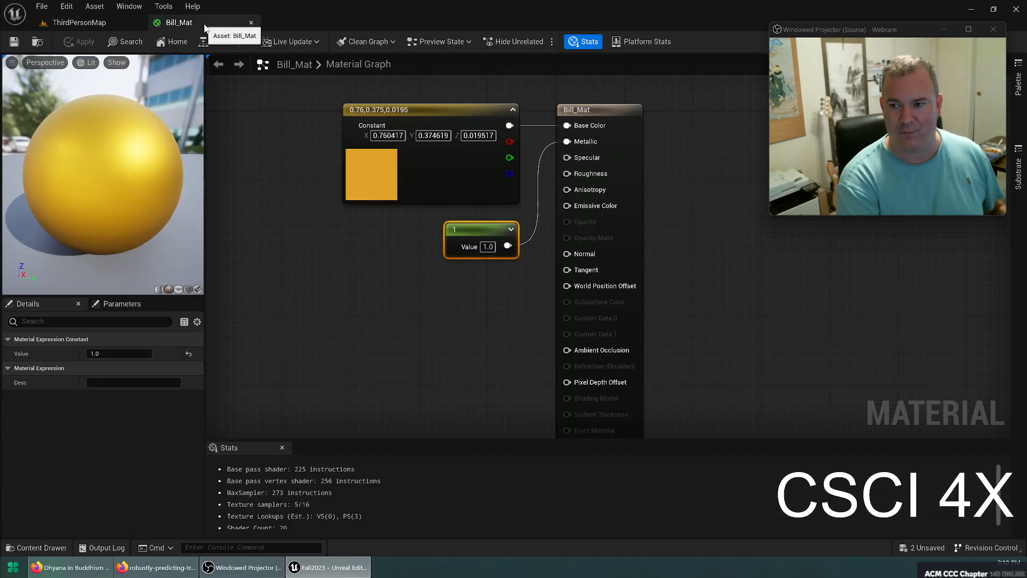
pyautogui.click(96, 24)
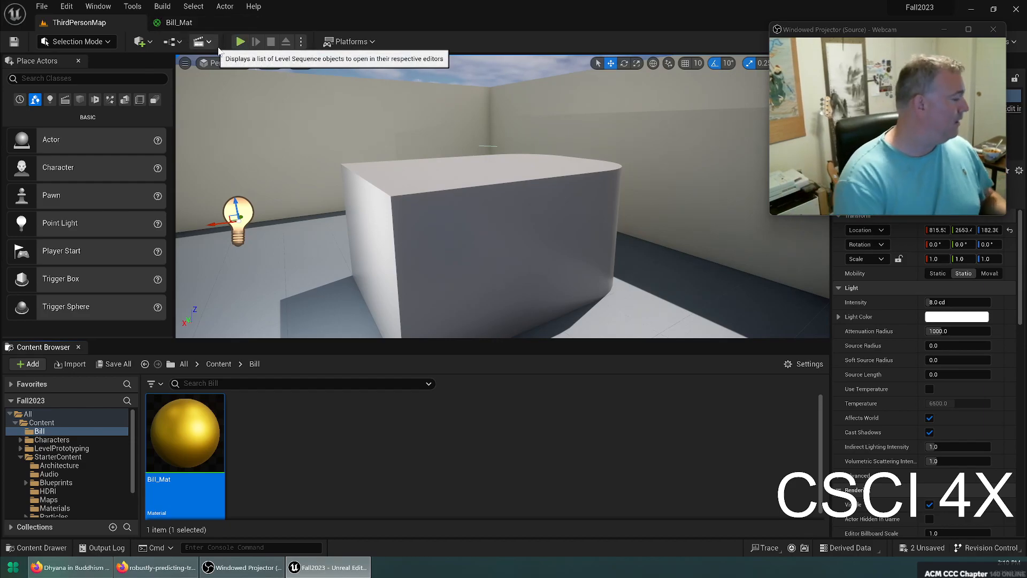
# Step: Undock the Bill_Mat editor into its own window and move it clear of the level view
pyautogui.moveTo(179, 22); pyautogui.dragTo(393, 206)
pyautogui.moveTo(569, 218); pyautogui.dragTo(1, 353)
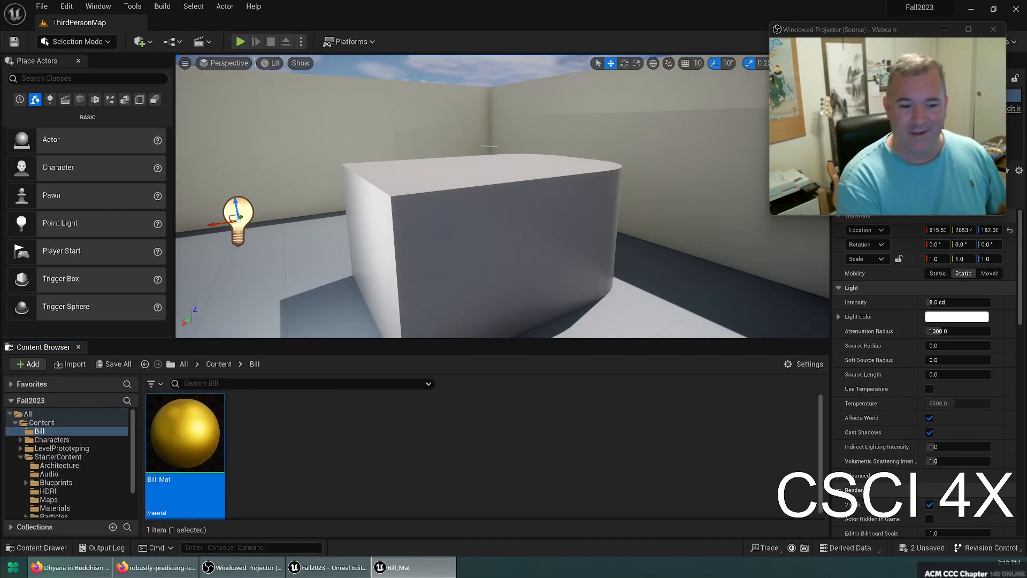
# Step: Apply the Bill_Mat material to the pieces that make up the grey rounded block in the level
pyautogui.moveTo(171, 439)
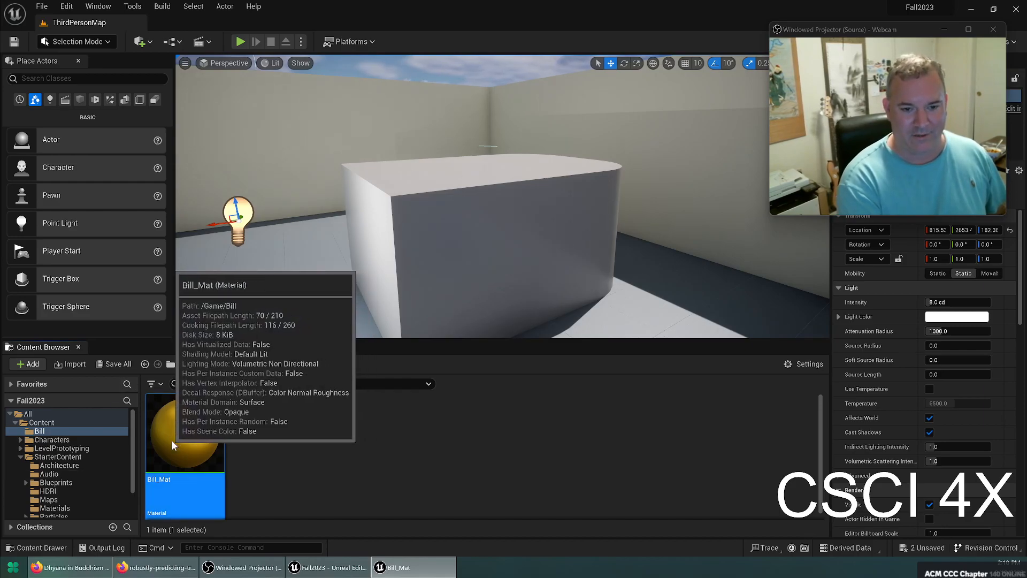
pyautogui.moveTo(172, 440); pyautogui.dragTo(369, 252)
pyautogui.moveTo(369, 251); pyautogui.dragTo(380, 292, button='right')
pyautogui.moveTo(165, 452); pyautogui.dragTo(460, 160)
pyautogui.moveTo(185, 433); pyautogui.dragTo(407, 125)
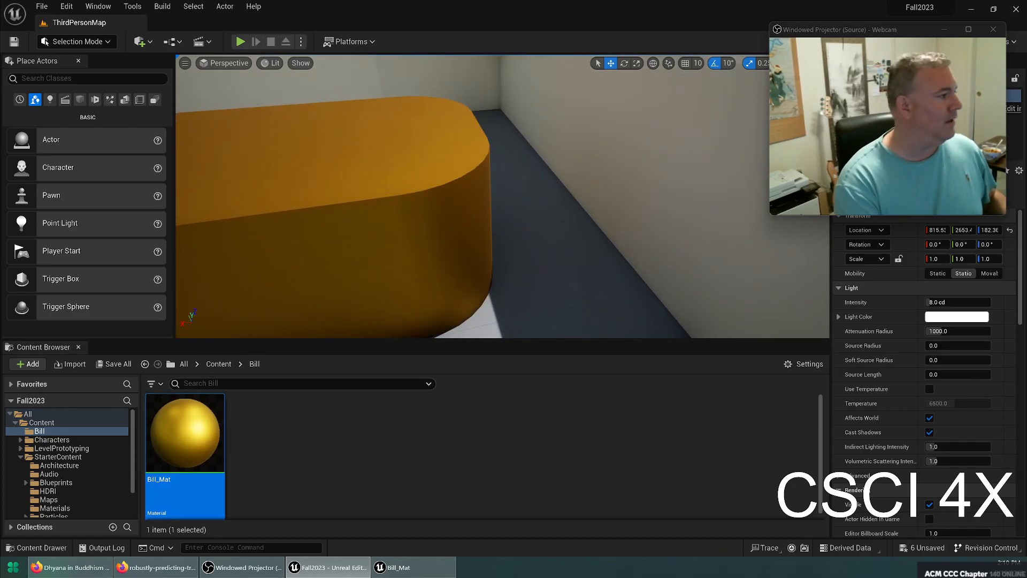
# Step: Bring the Bill_Mat editor window over the level, make it taller and place it so the block stays visible
pyautogui.moveTo(394, 184); pyautogui.dragTo(395, 83)
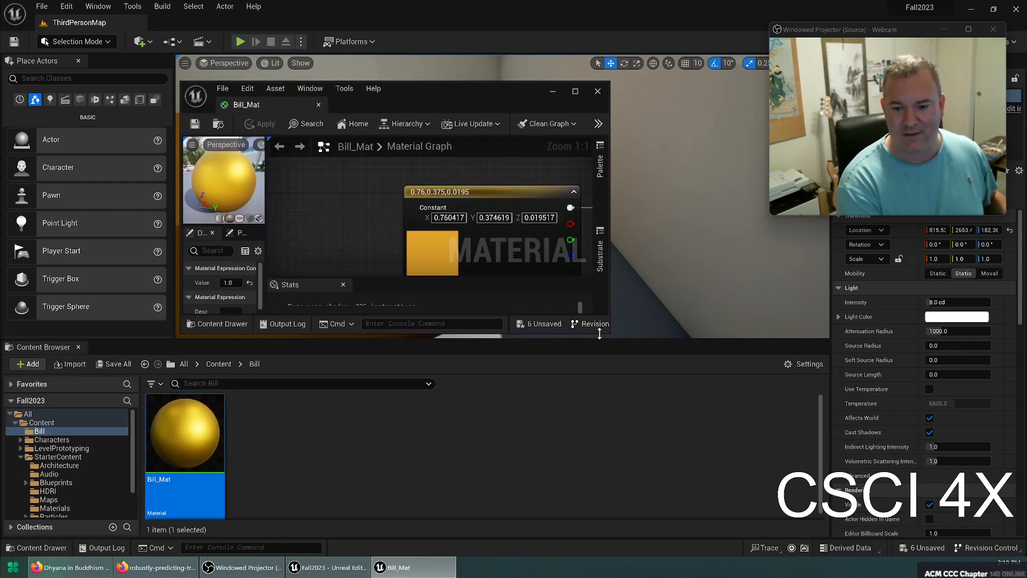
pyautogui.moveTo(597, 332); pyautogui.dragTo(598, 474)
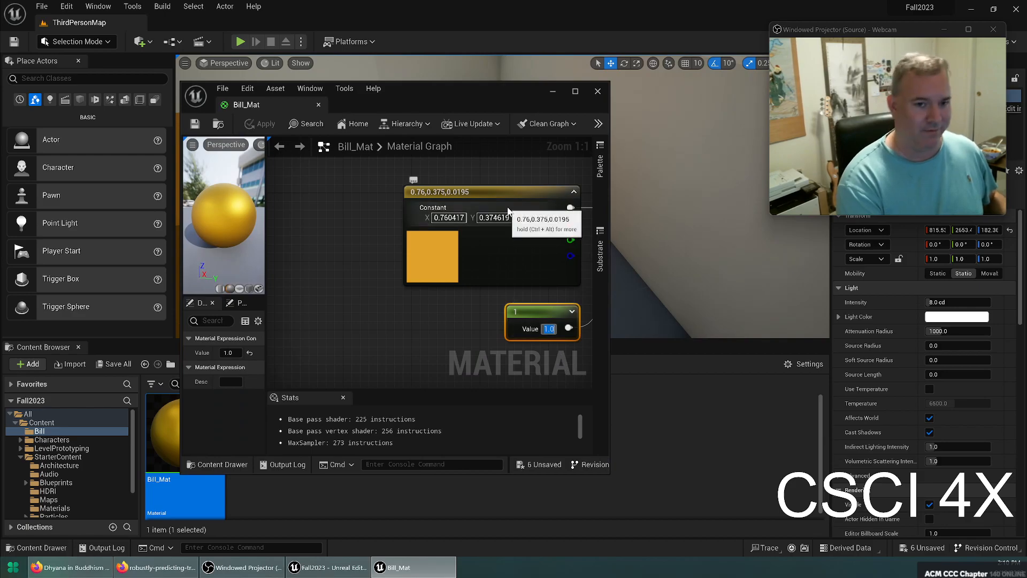
pyautogui.moveTo(446, 88); pyautogui.dragTo(763, 197)
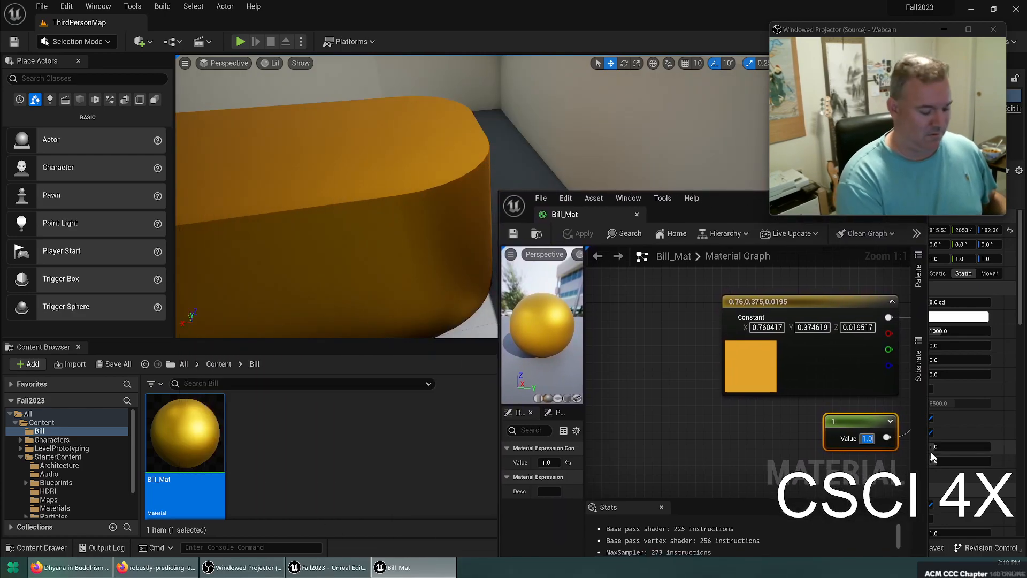
# Step: Set the Metallic constant to 0.0 and save the material to compare the block in the level
pyautogui.write('0')
pyautogui.press('Return')
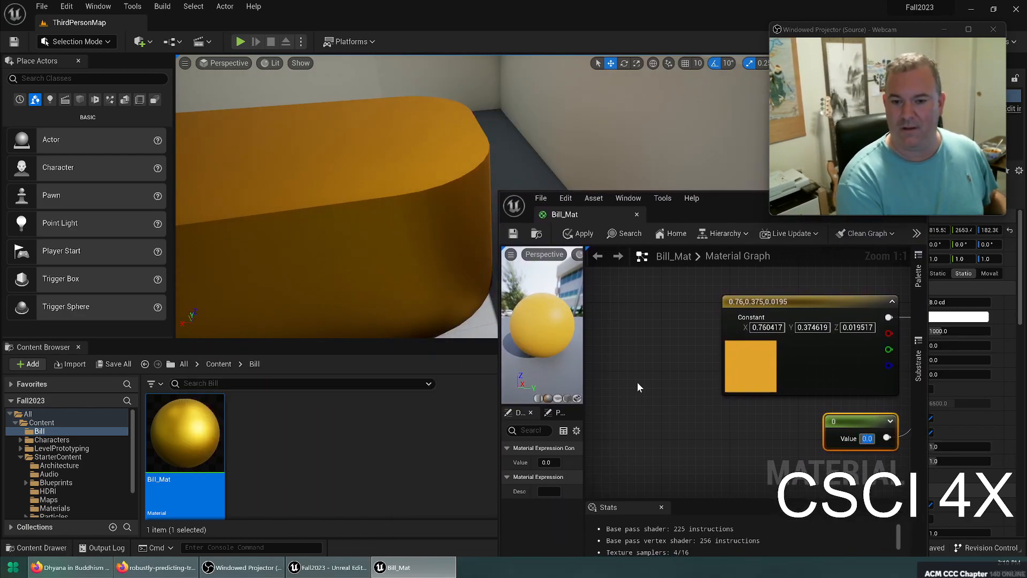
pyautogui.click(513, 234)
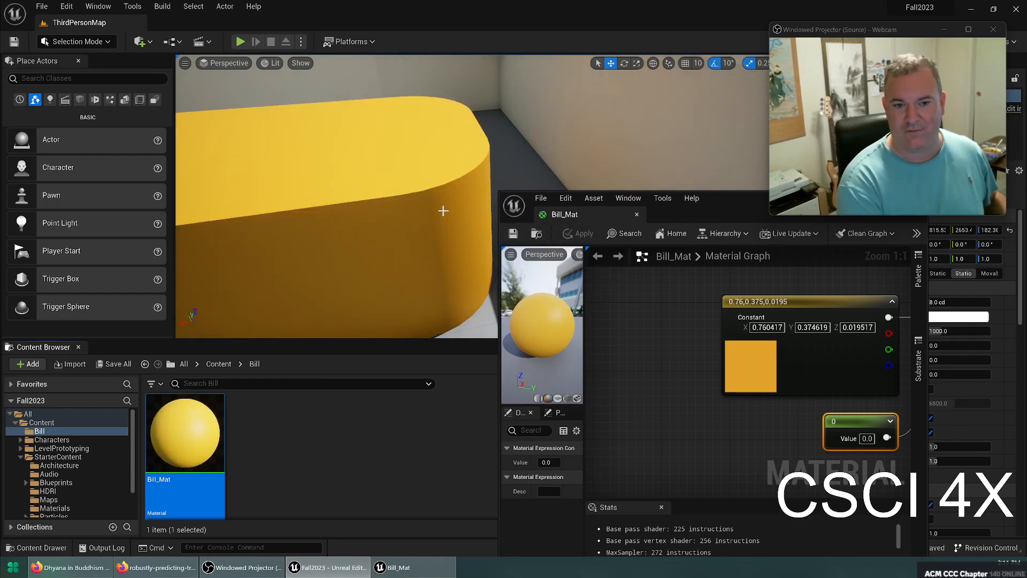
# Step: Move the floating Bill_Mat editor out of the level view and dock it beside the ThirdPersonMap level
pyautogui.moveTo(708, 220); pyautogui.dragTo(0, 214)
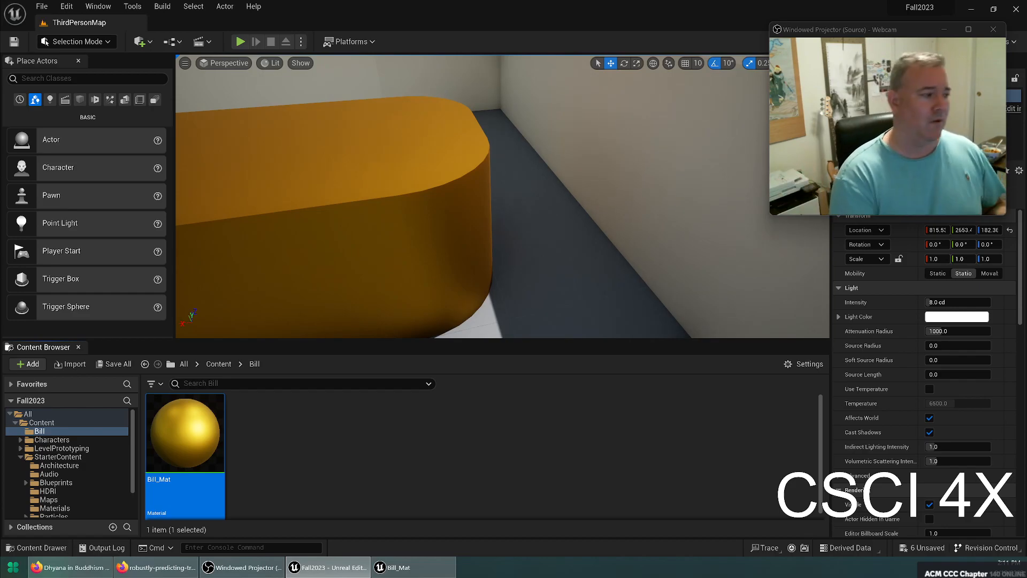
pyautogui.click(396, 567)
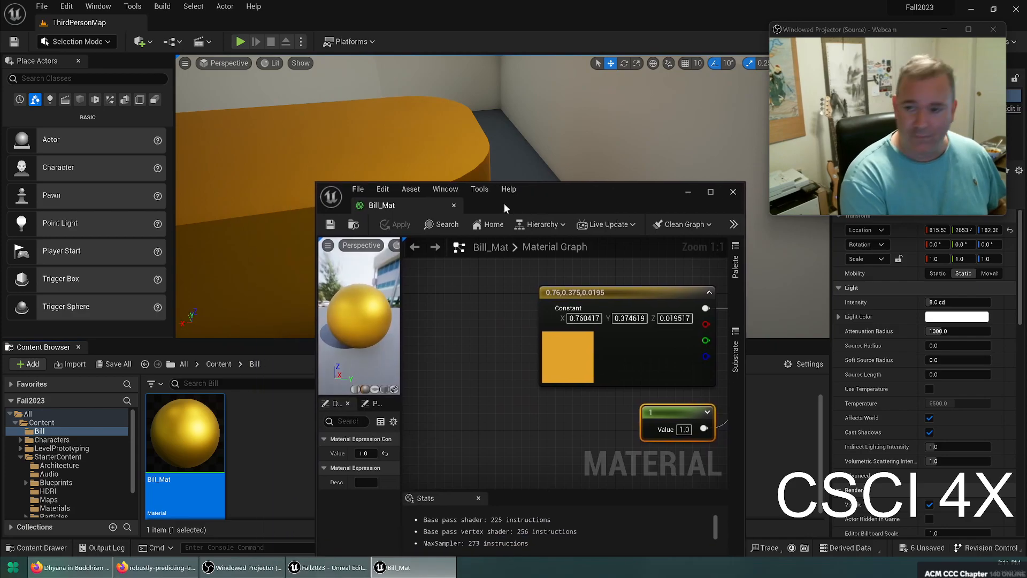
pyautogui.moveTo(398, 207); pyautogui.dragTo(195, 27)
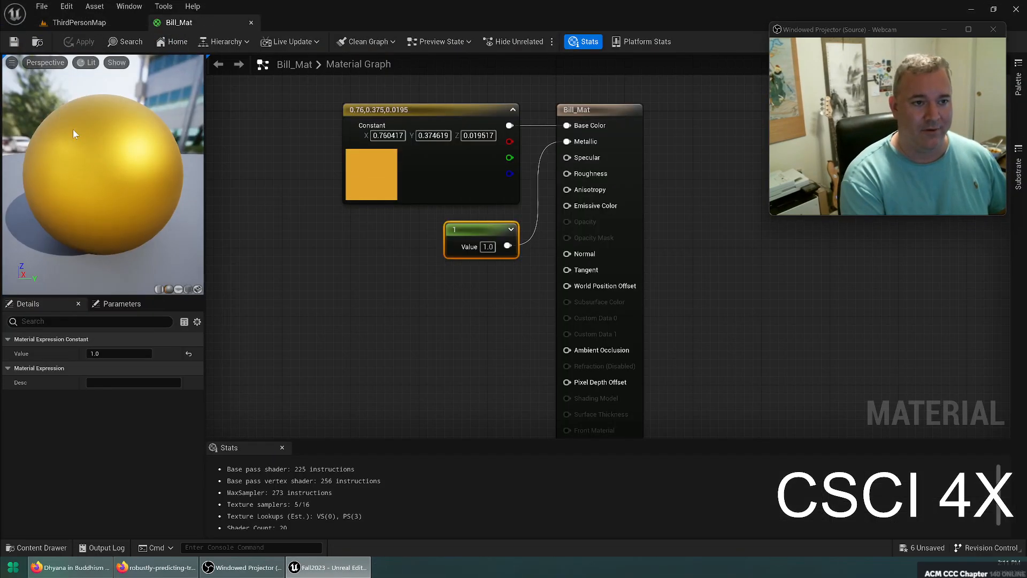
# Step: Set the Metallic constant to 0.0, apply the change, check the block in the level and return to the material graph
pyautogui.click(480, 246)
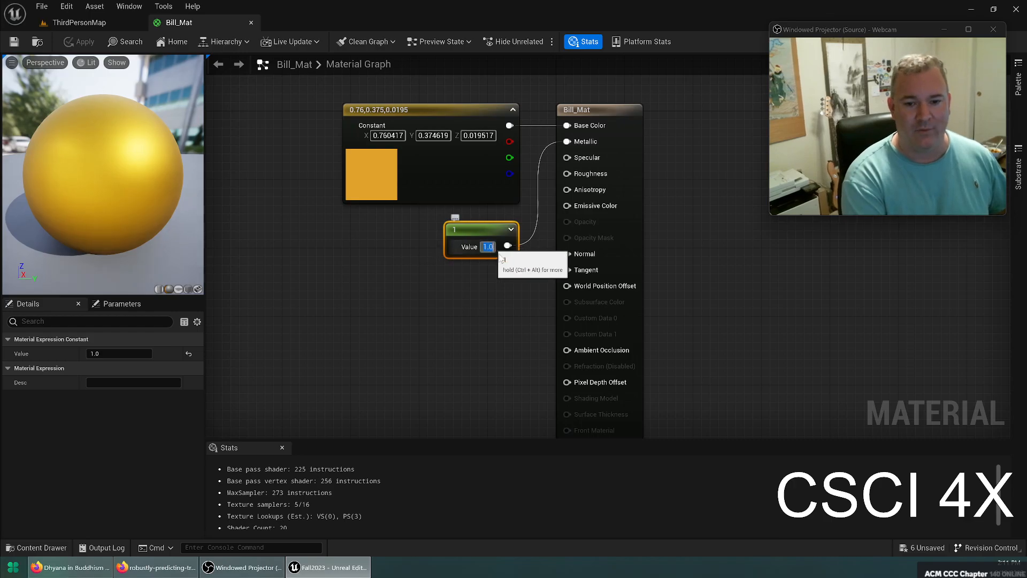
pyautogui.write('0')
pyautogui.press('Return')
pyautogui.rightClick(534, 308)
pyautogui.click(286, 172)
pyautogui.click(79, 41)
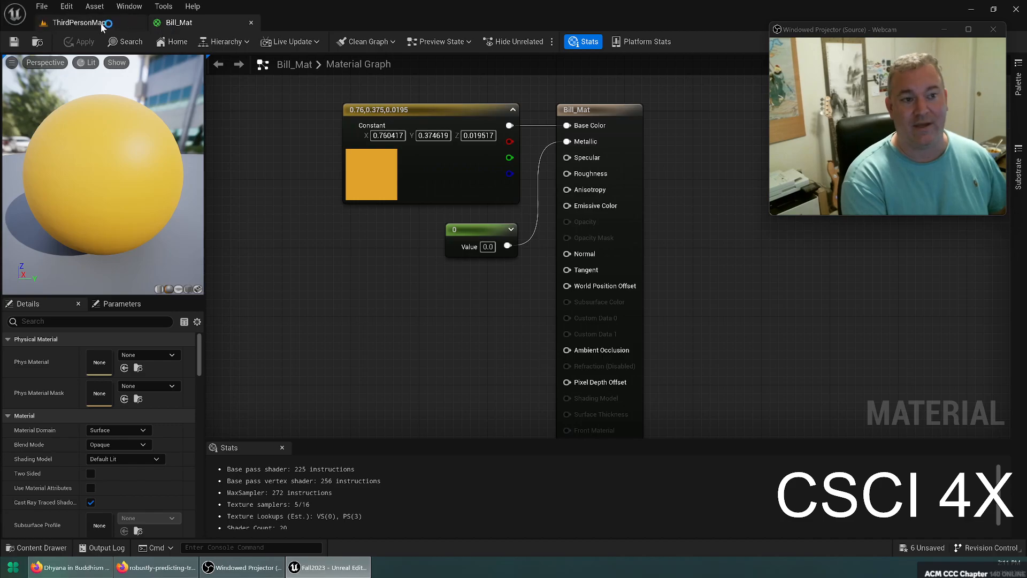
pyautogui.click(78, 22)
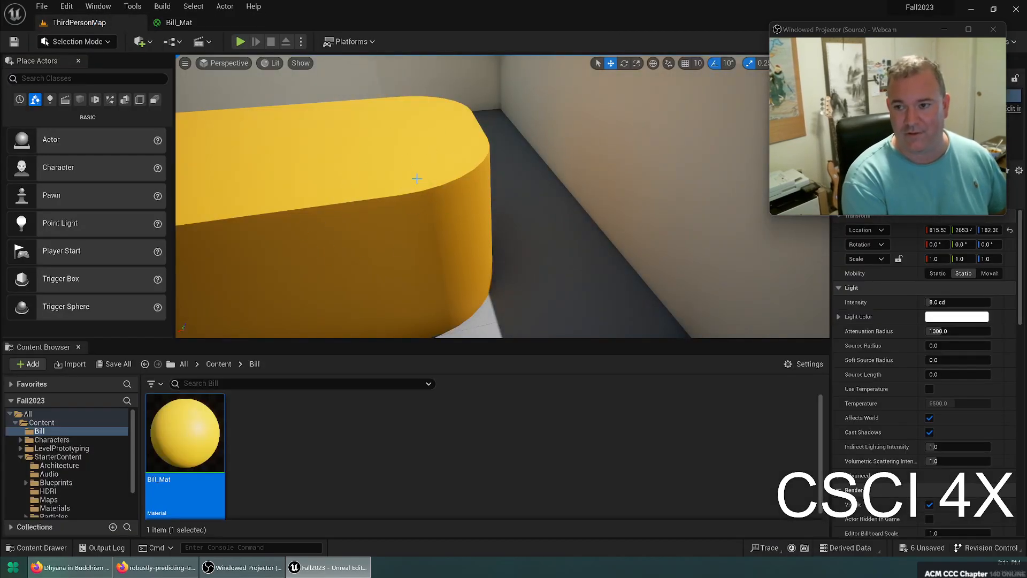
pyautogui.click(191, 22)
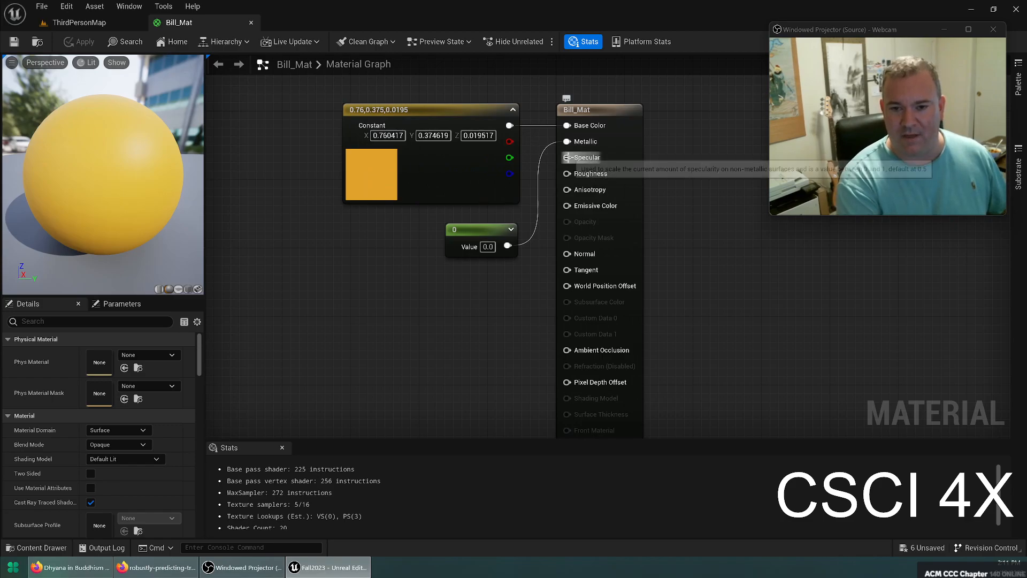
# Step: Move the Metallic constant slightly up and add a Constant node connected to the Specular input of Bill_Mat
pyautogui.moveTo(493, 234); pyautogui.dragTo(485, 224)
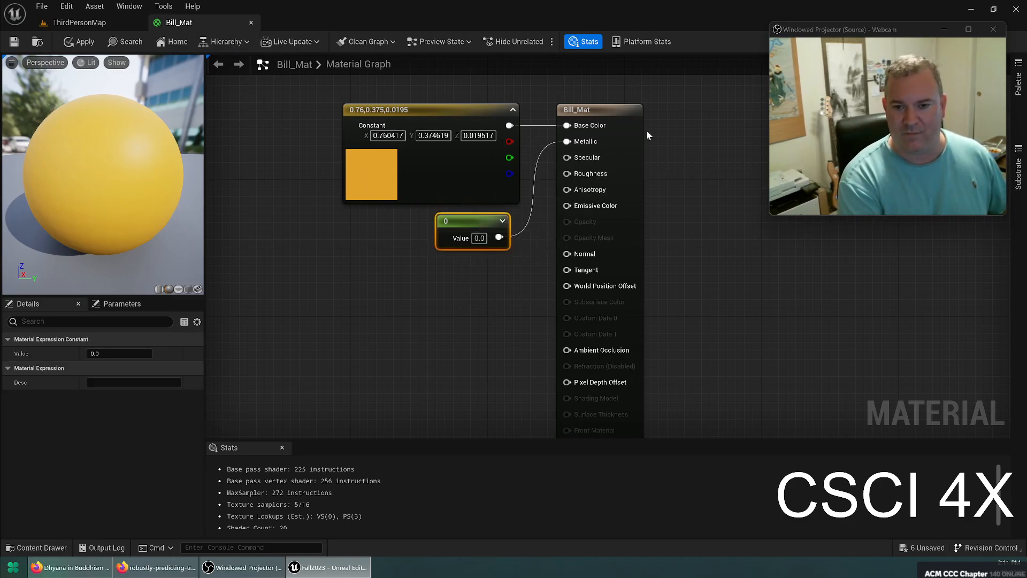
pyautogui.moveTo(133, 152)
pyautogui.mouseDown()
pyautogui.moveTo(115, 154)
pyautogui.moveTo(148, 134)
pyautogui.mouseUp()
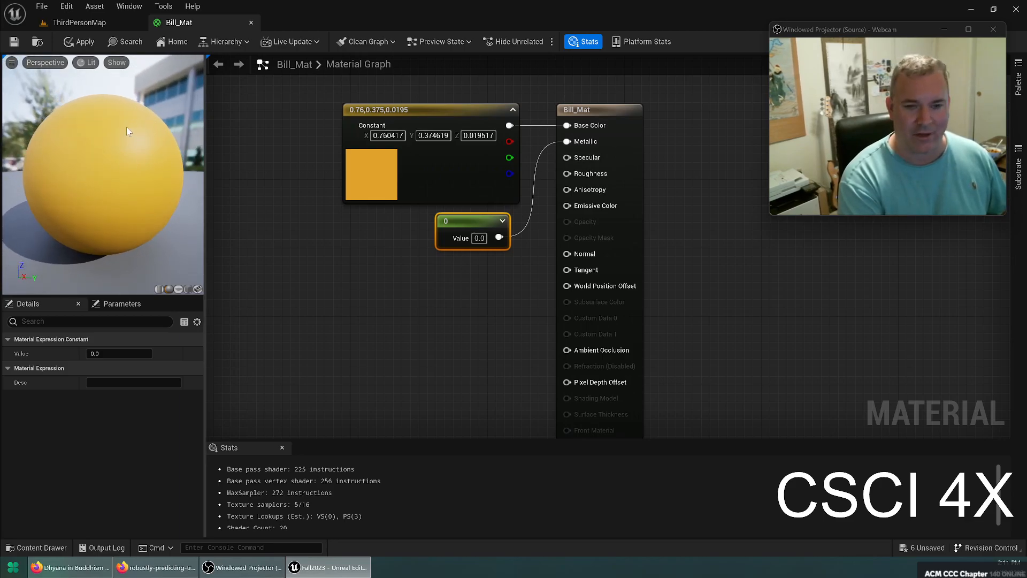
pyautogui.moveTo(567, 157); pyautogui.dragTo(507, 271)
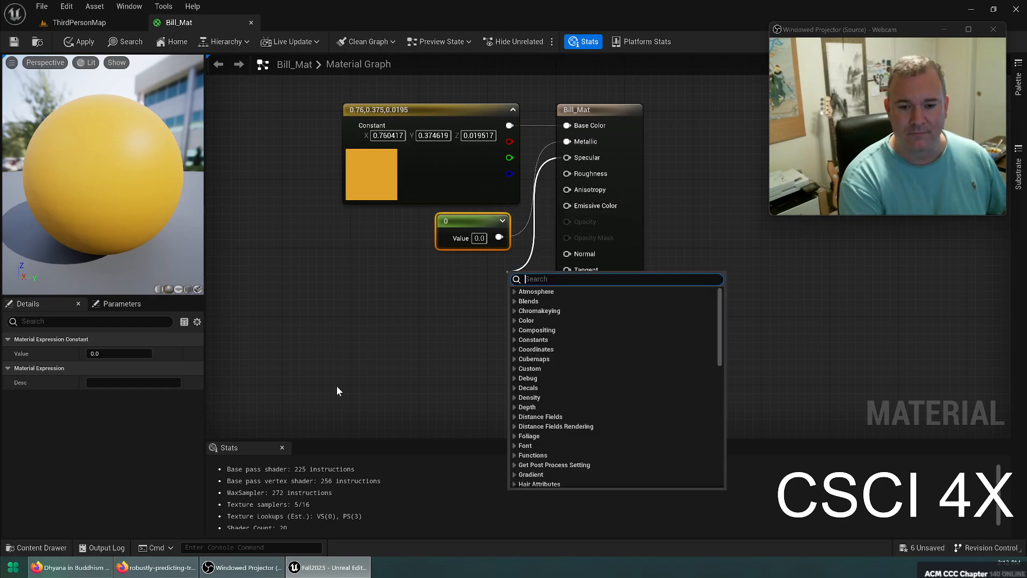
pyautogui.write('constant')
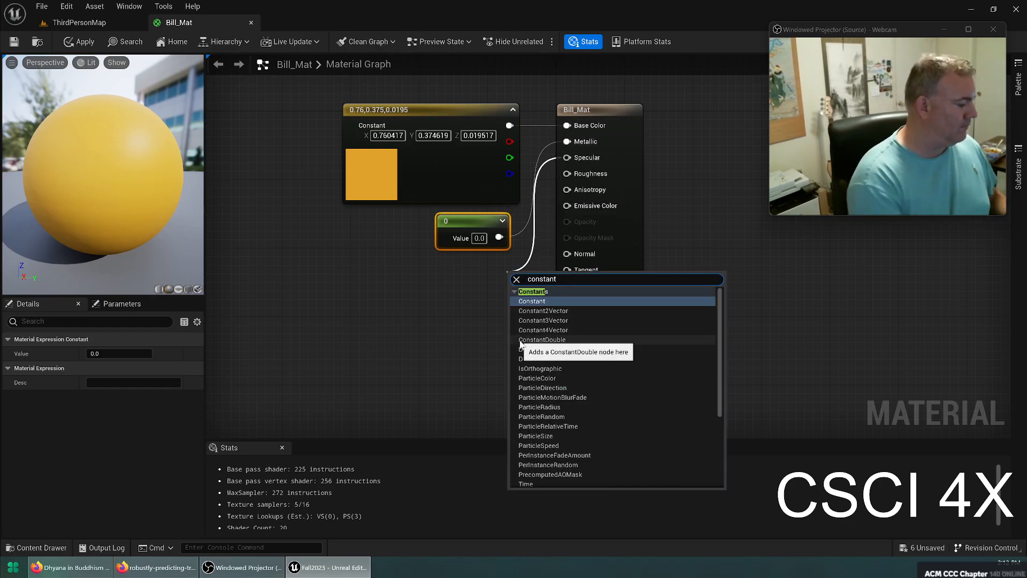
pyautogui.click(531, 303)
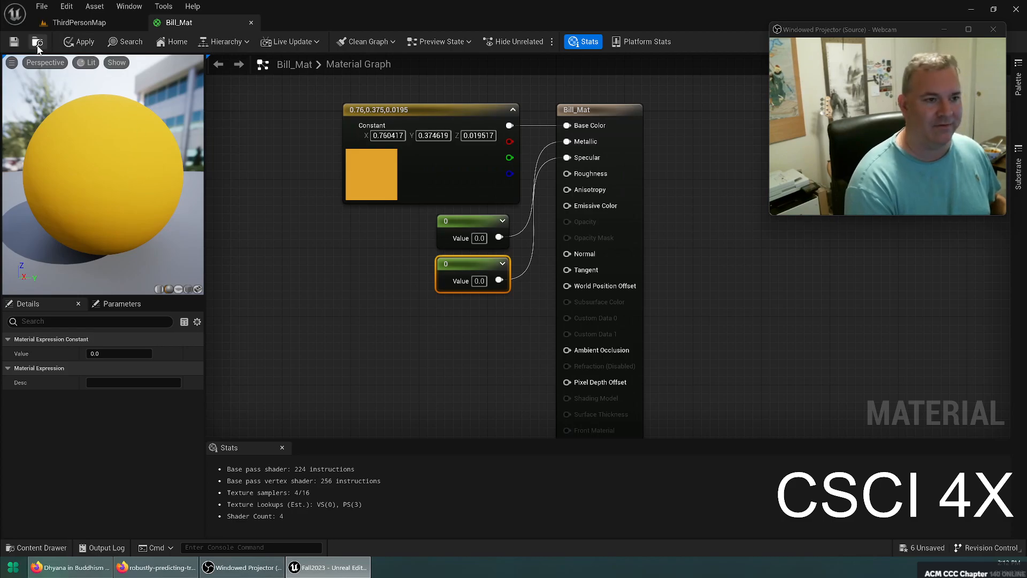
# Step: Save the material, check the block in the ThirdPersonMap level and reopen the Bill_Mat graph
pyautogui.click(20, 42)
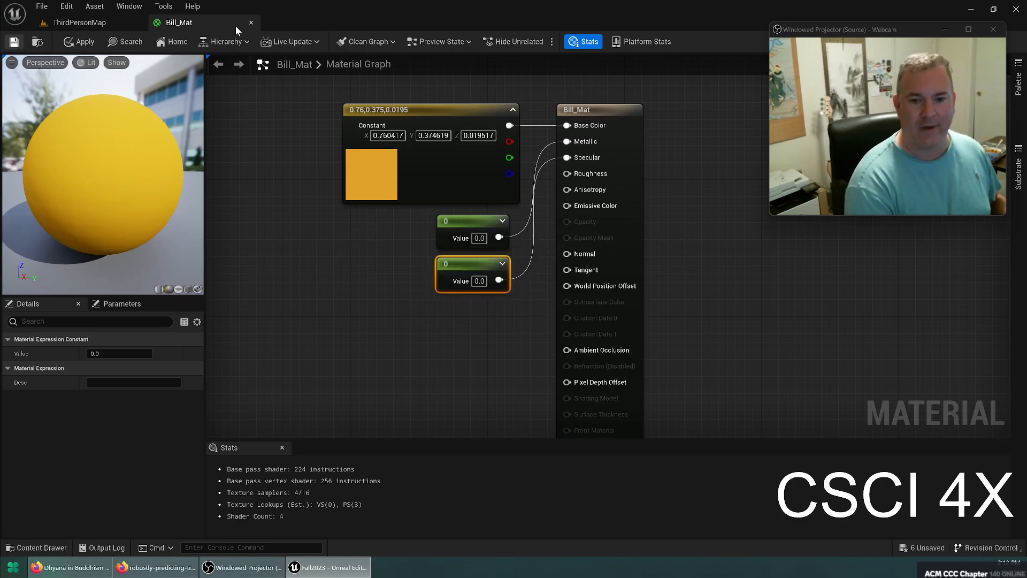
pyautogui.click(102, 19)
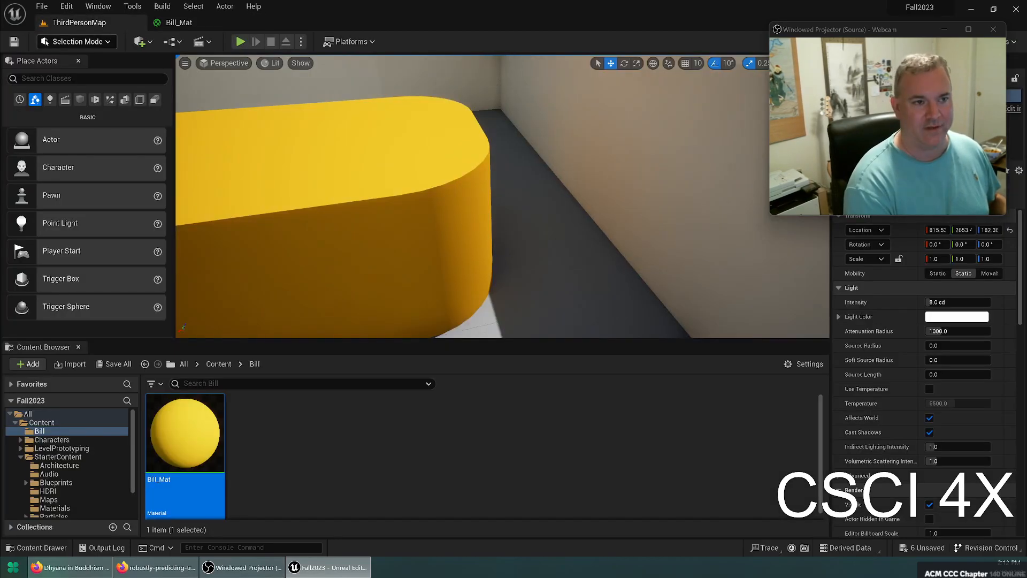
pyautogui.click(300, 465)
pyautogui.rightClick(257, 444)
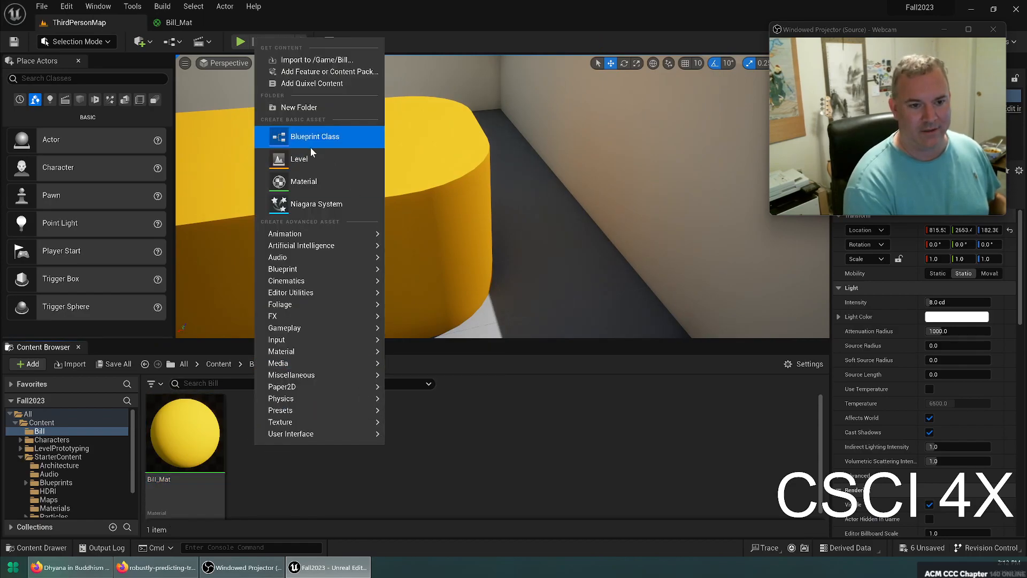
pyautogui.click(261, 431)
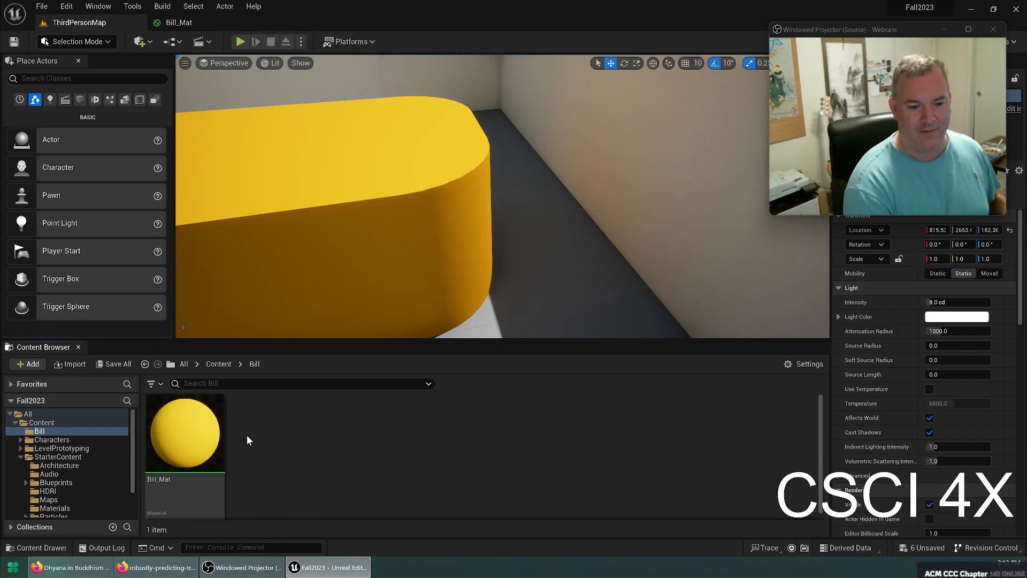
pyautogui.click(176, 452)
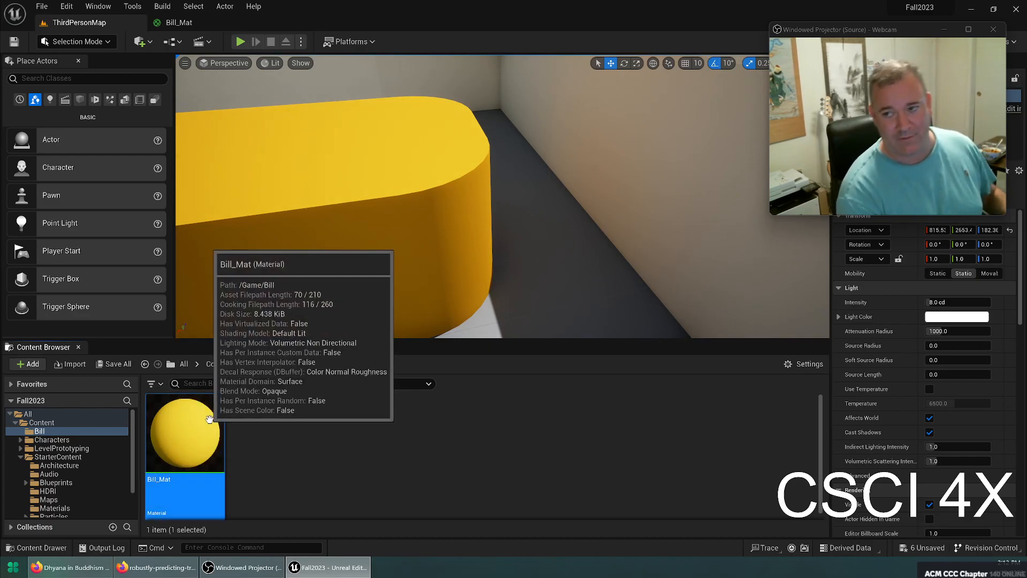
pyautogui.doubleClick(189, 440)
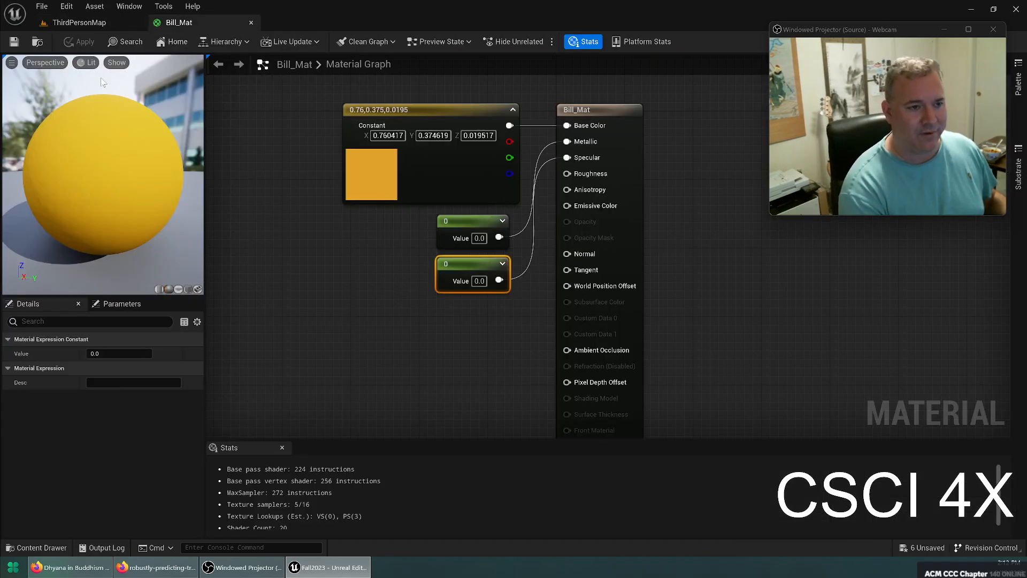
pyautogui.click(45, 62)
pyautogui.click(11, 63)
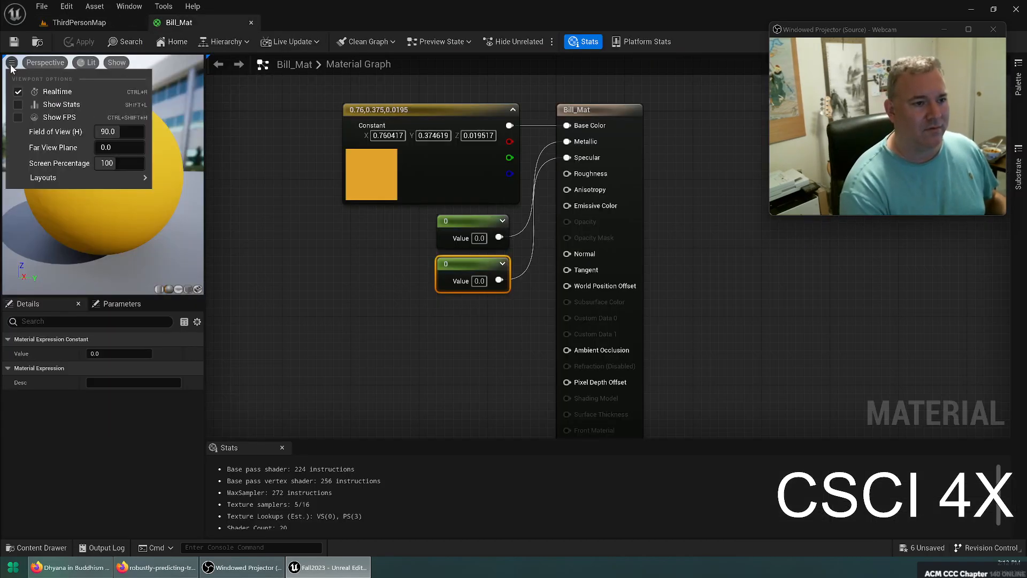
pyautogui.click(45, 62)
pyautogui.click(85, 63)
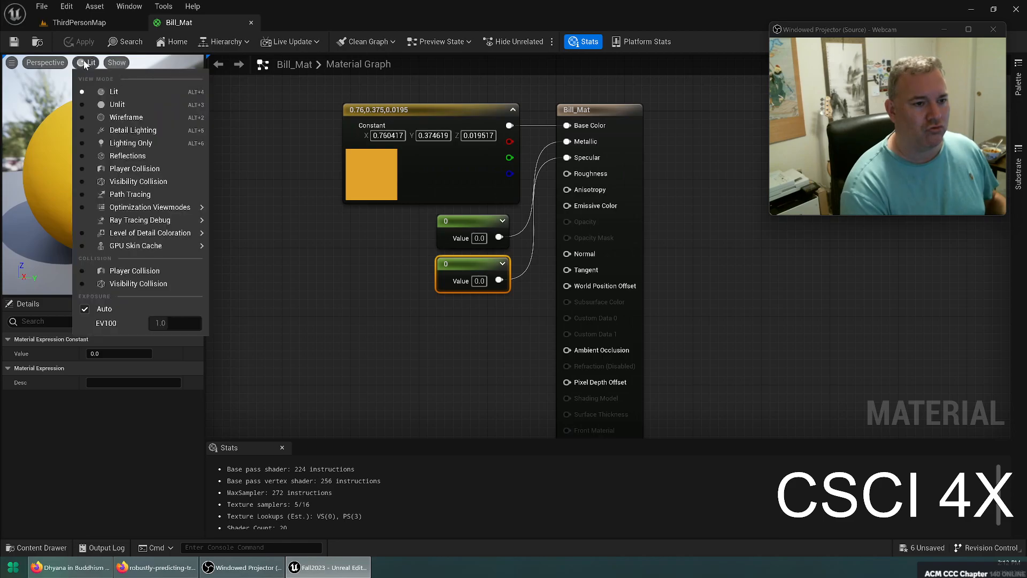
pyautogui.click(289, 262)
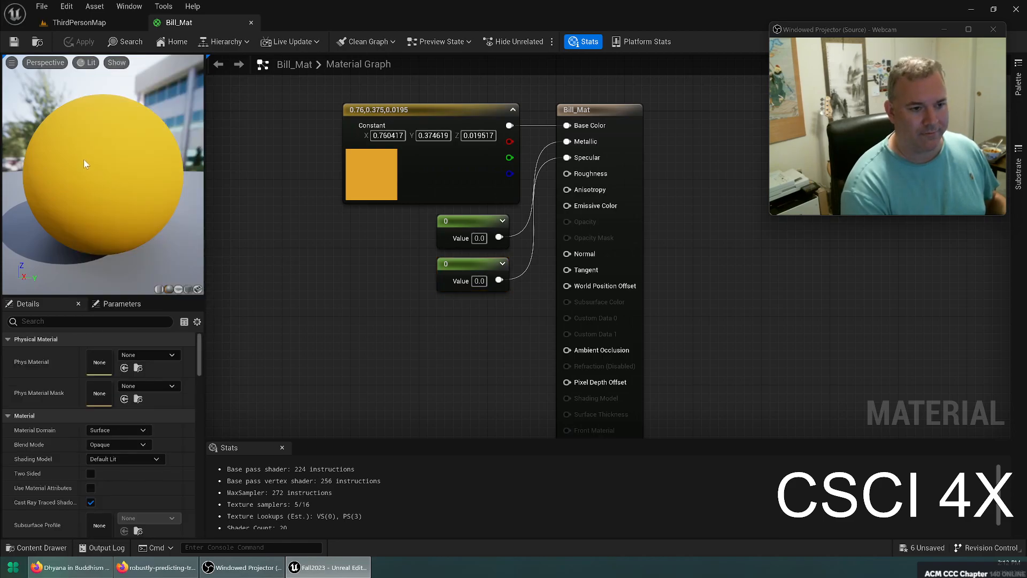
pyautogui.click(121, 303)
pyautogui.click(27, 304)
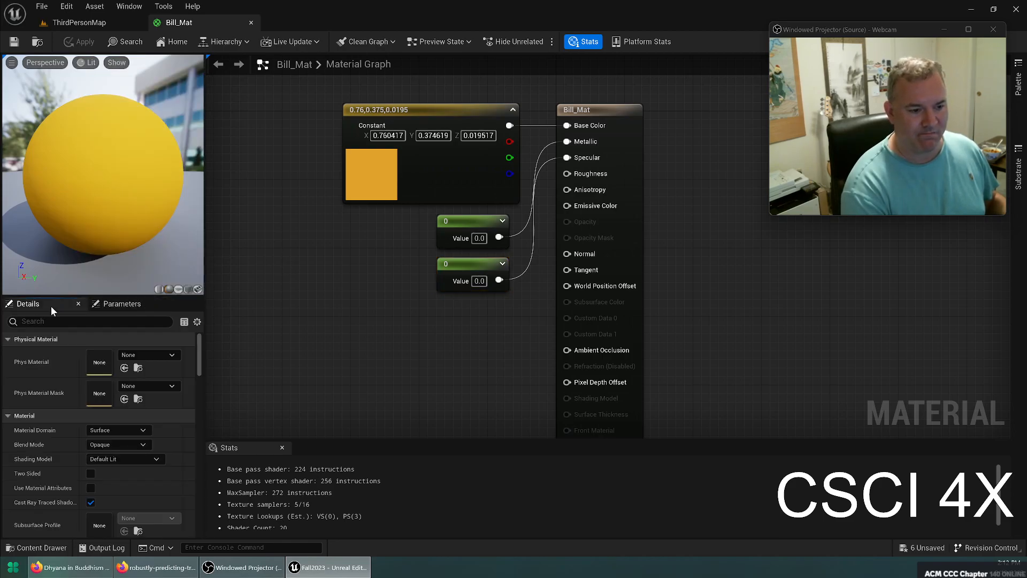
# Step: Set the material's Preview Mesh to Shape_Cube and inspect the cube up close in the preview
pyautogui.scroll(-5, 123, 444)
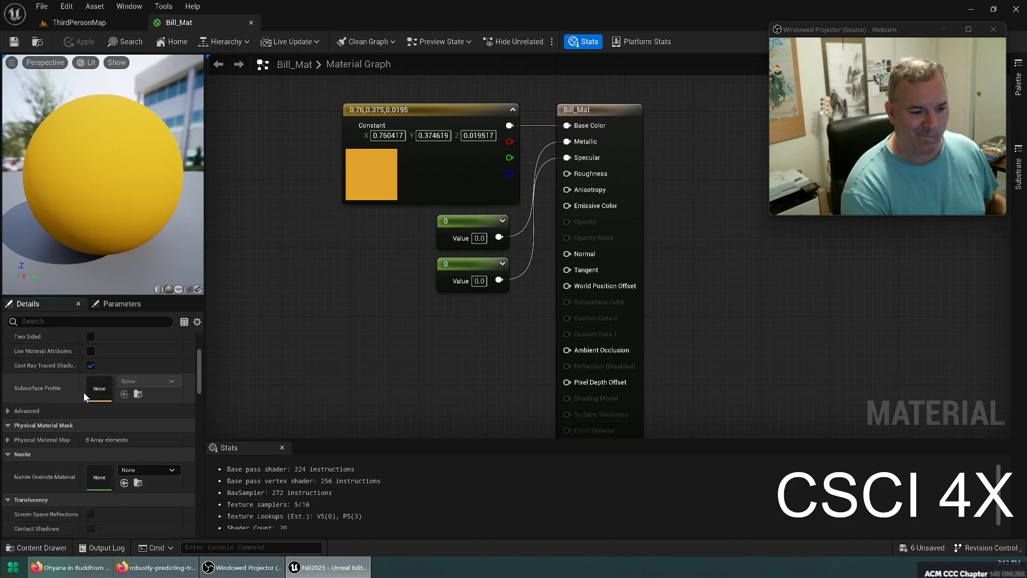
pyautogui.scroll(-10, 83, 400)
pyautogui.scroll(-10, 135, 400)
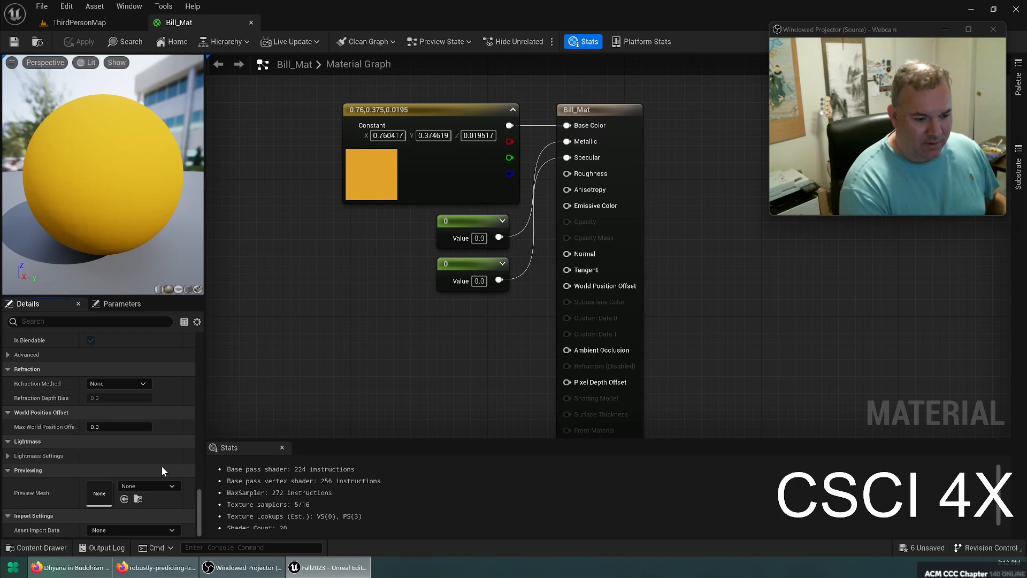
pyautogui.click(147, 486)
pyautogui.scroll(-5, 219, 400)
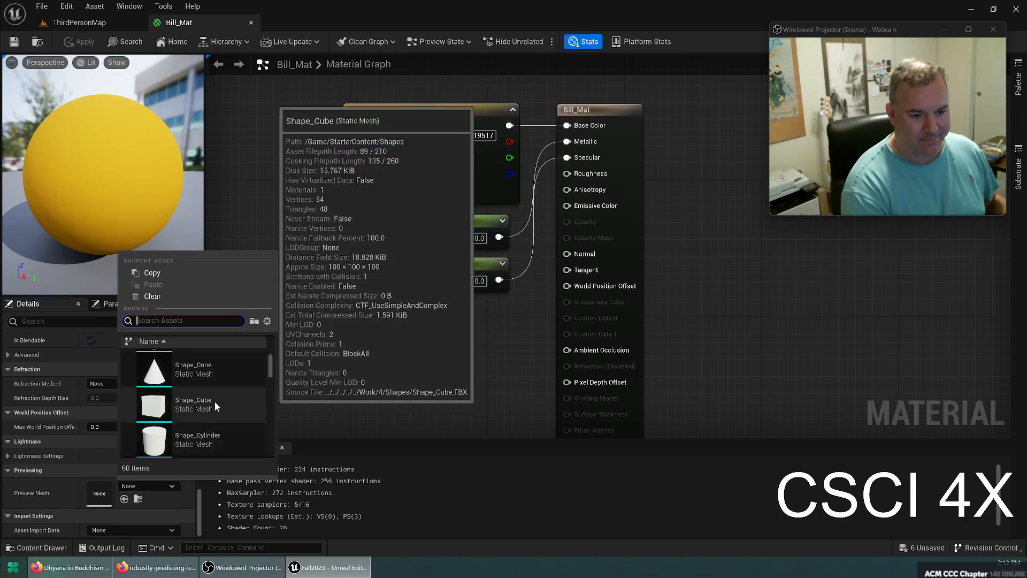
pyautogui.click(214, 404)
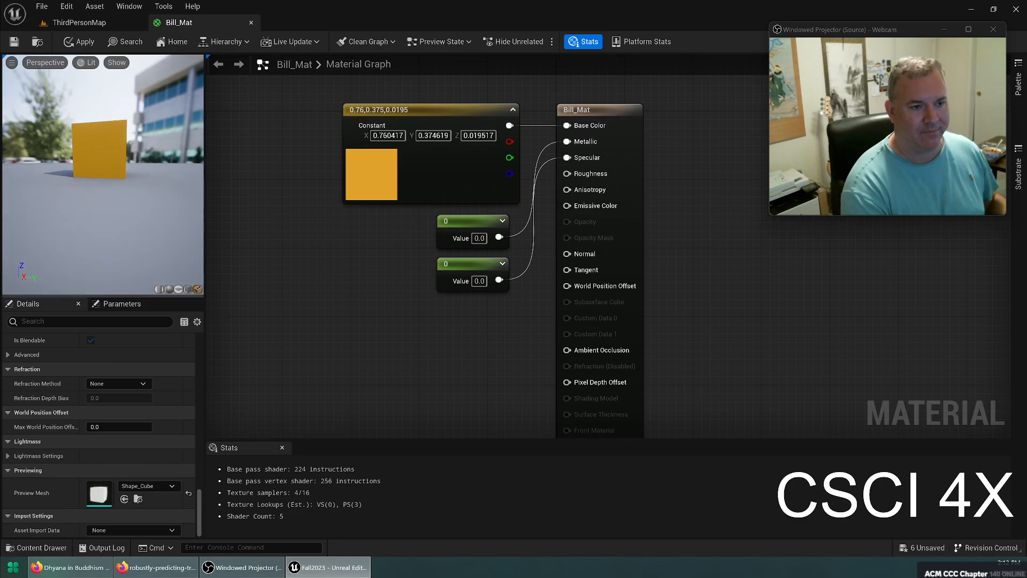
pyautogui.scroll(5, 120, 155)
pyautogui.moveTo(119, 150); pyautogui.dragTo(102, 312)
# Step: Try to use the skeletal mesh SKM_Manny_Simple as the material's Preview Mesh
pyautogui.click(141, 486)
pyautogui.scroll(-2, 213, 374)
pyautogui.write('mann')
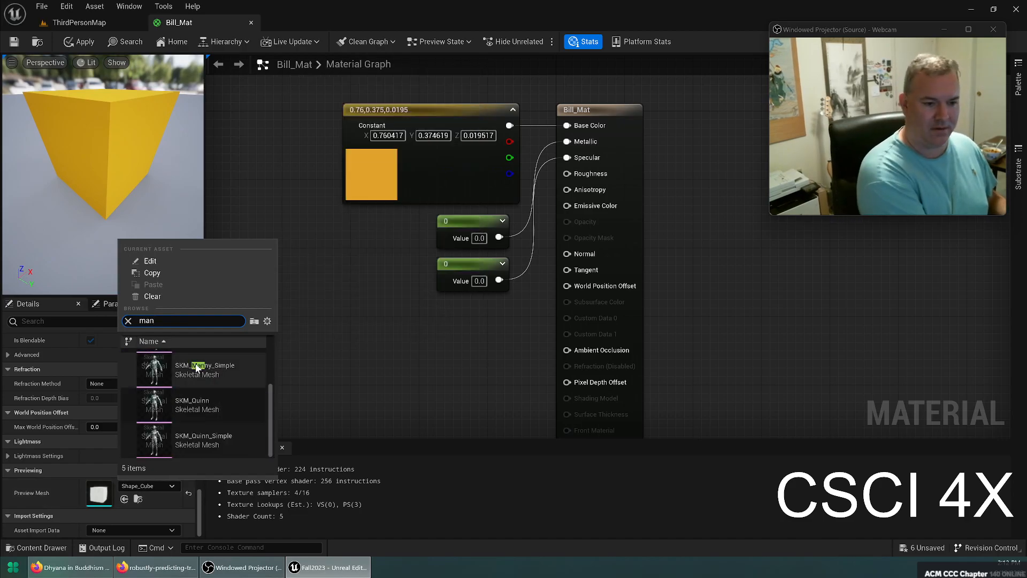
pyautogui.click(196, 368)
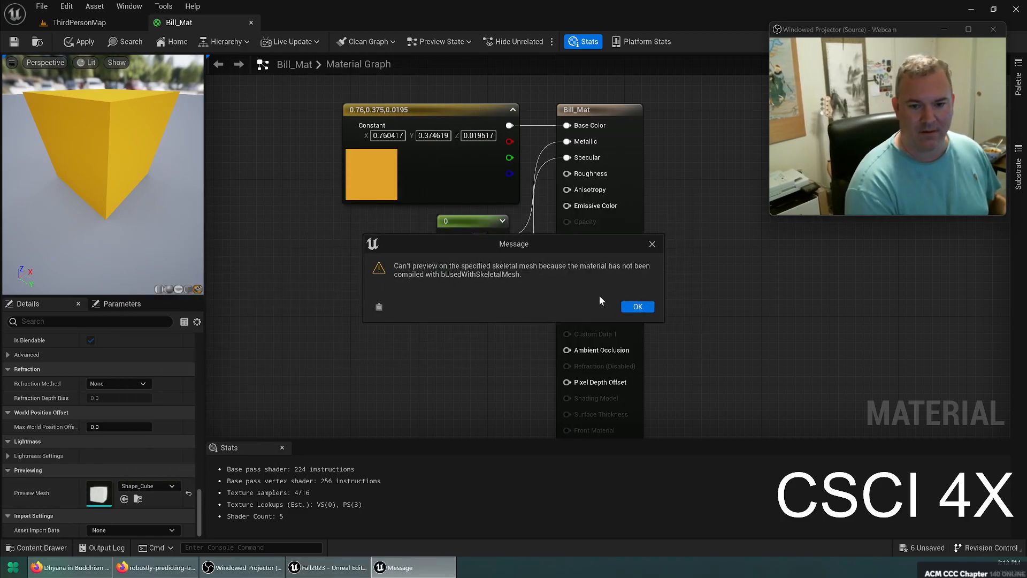
pyautogui.click(638, 306)
# Step: Set the material's Preview Mesh to SM_Chair and inspect the chair up close from several angles
pyautogui.click(145, 486)
pyautogui.scroll(-2, 222, 406)
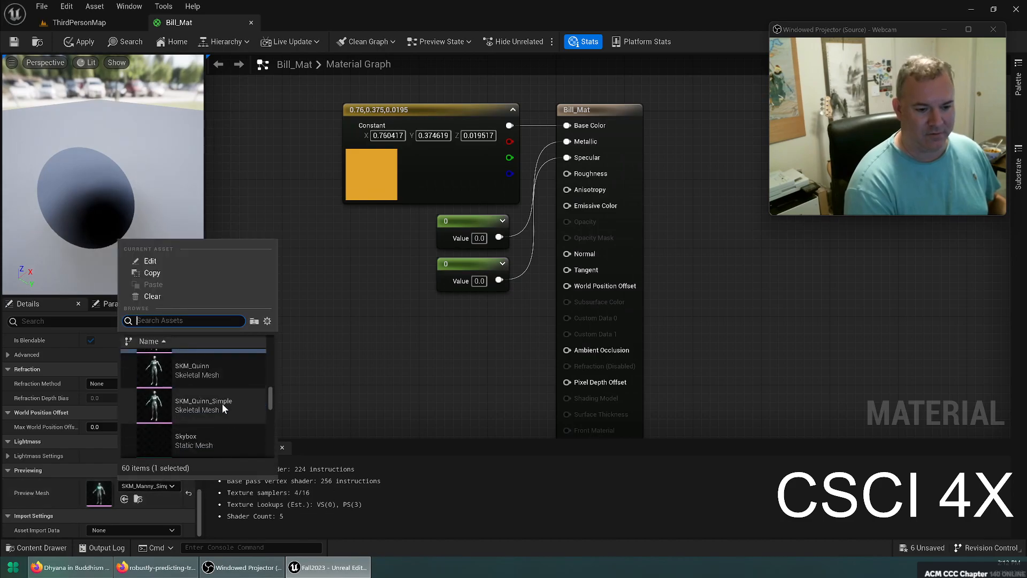
pyautogui.scroll(-2, 221, 406)
pyautogui.scroll(-1, 228, 407)
pyautogui.scroll(-1, 230, 412)
pyautogui.click(226, 410)
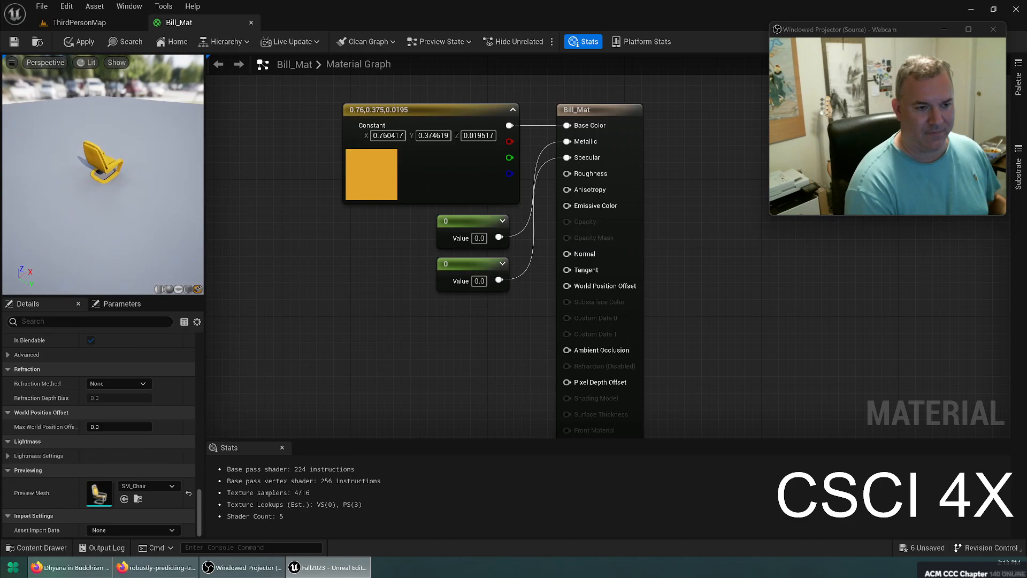
pyautogui.scroll(6, 103, 175)
pyautogui.moveTo(139, 176); pyautogui.dragTo(32, 166)
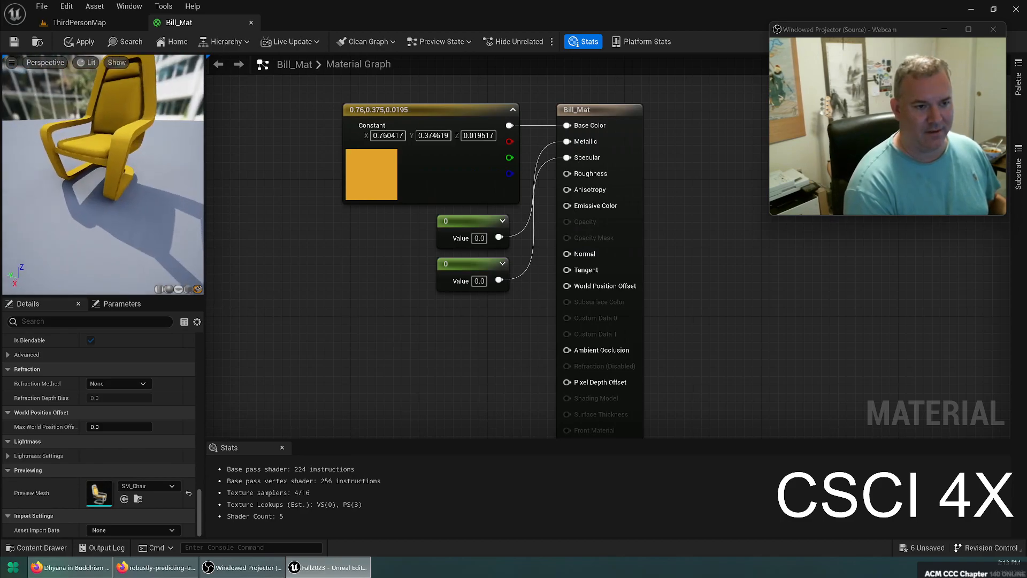
pyautogui.moveTo(124, 96); pyautogui.dragTo(124, 147)
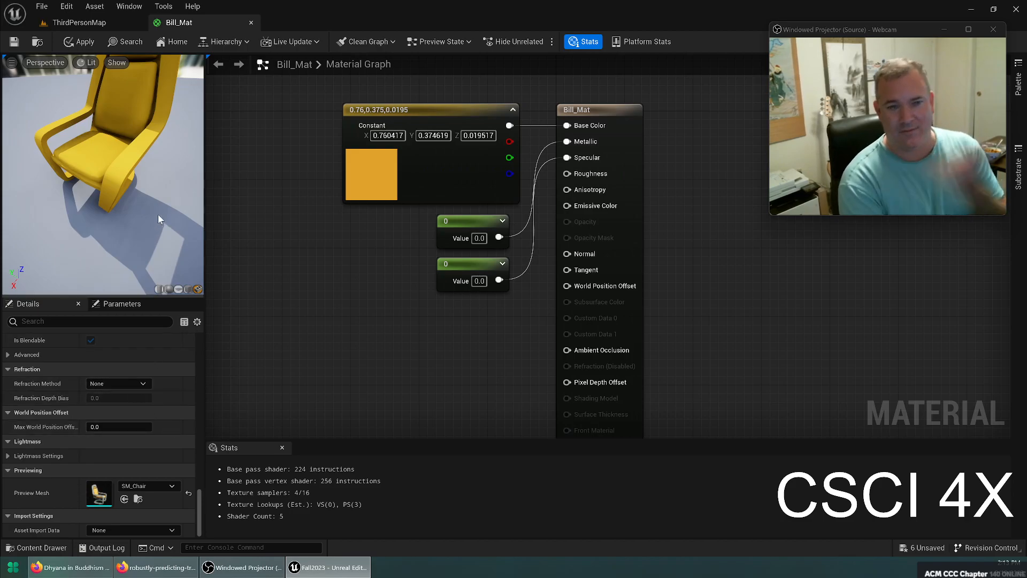
pyautogui.moveTo(159, 216); pyautogui.dragTo(159, 168)
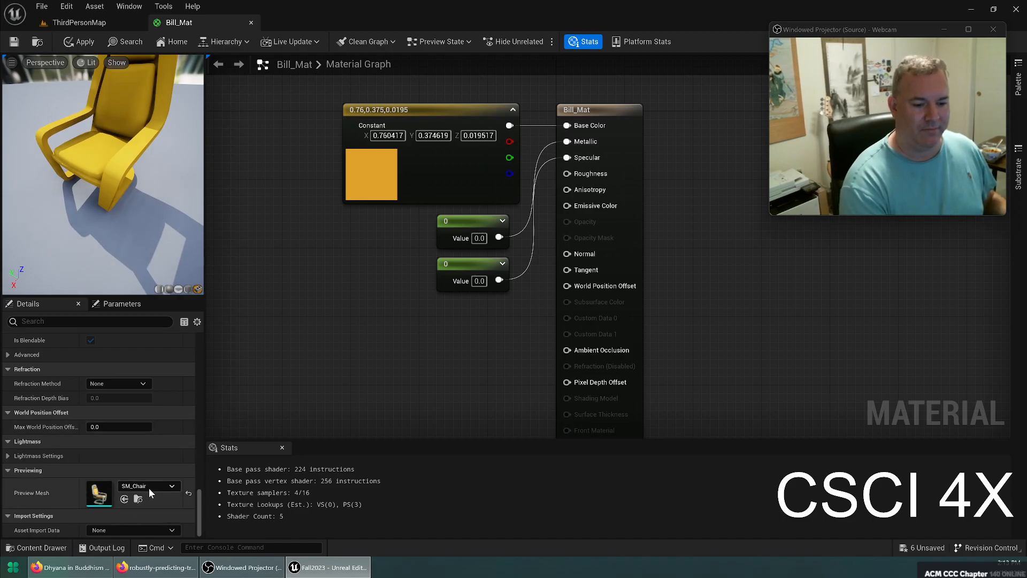
# Step: Reset the Preview Mesh to its default and bring the preview sphere back into view
pyautogui.click(188, 492)
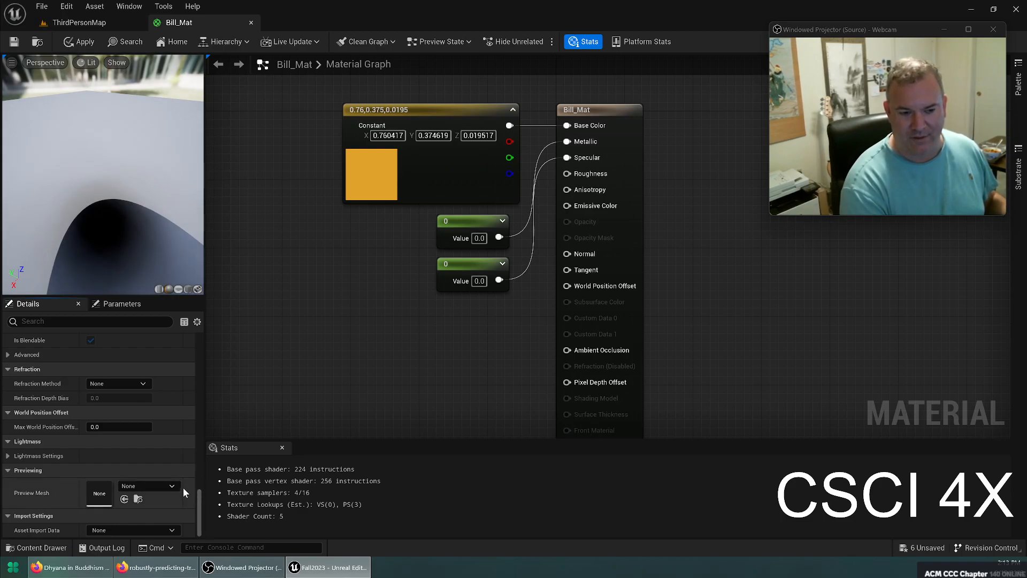
pyautogui.moveTo(69, 217)
pyautogui.mouseDown(button='right')
pyautogui.moveTo(69, 235)
pyautogui.moveTo(69, 214)
pyautogui.moveTo(69, 223)
pyautogui.mouseUp(button='right')
pyautogui.moveTo(80, 214); pyautogui.dragTo(179, 186)
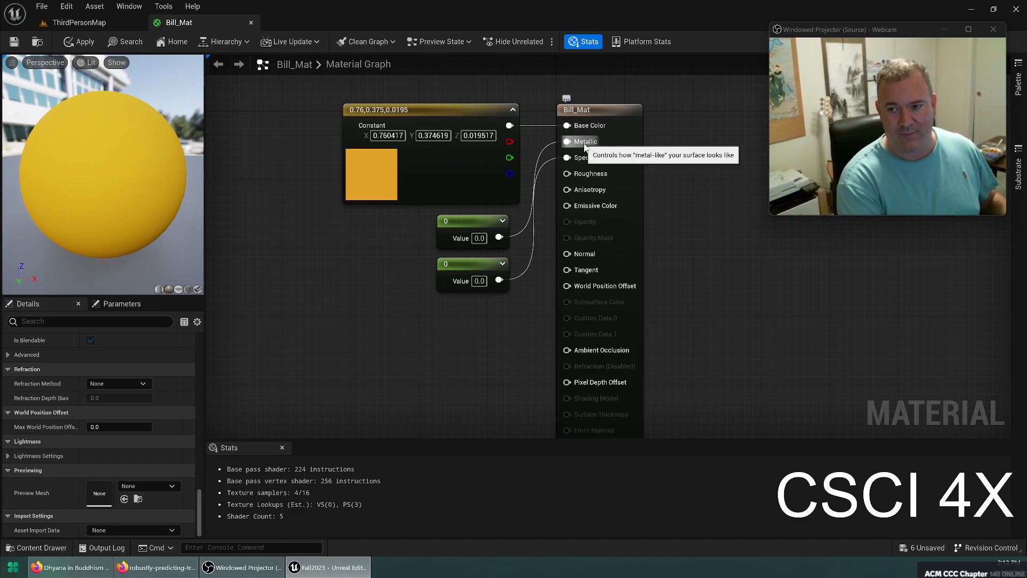
# Step: Set the Specular constant to 1.0 and inspect the highlight on the preview sphere
pyautogui.click(480, 282)
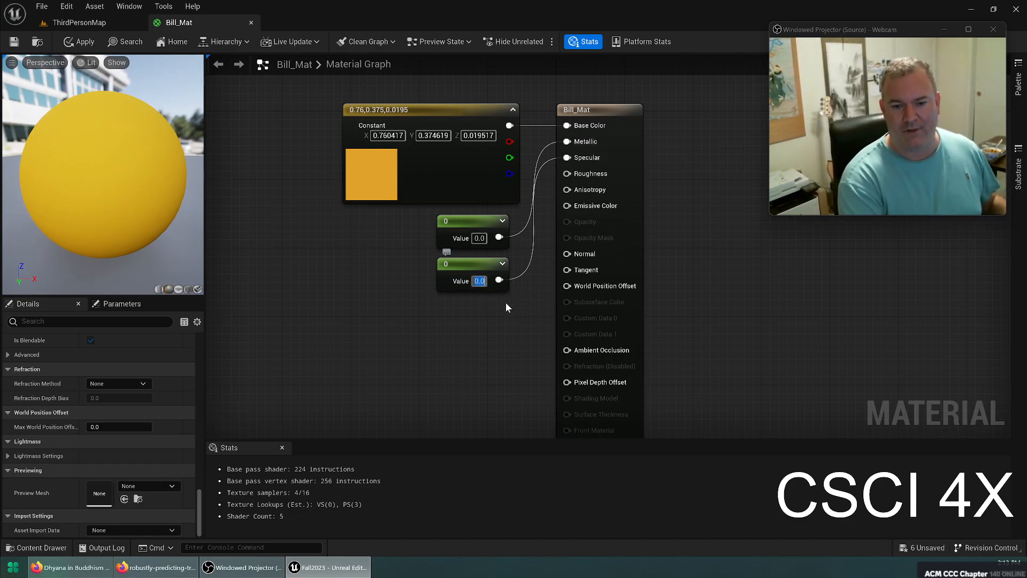
pyautogui.write('1')
pyautogui.press('Return')
pyautogui.moveTo(75, 153); pyautogui.dragTo(78, 119)
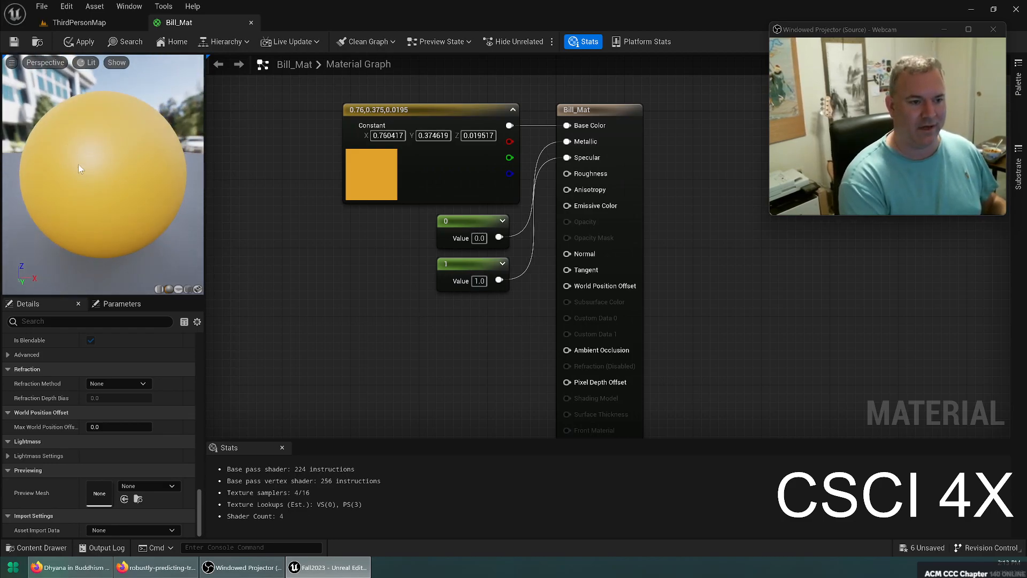
# Step: Switch to a new Firefox window, search DuckDuckGo for "specular highlight" and enlarge the sphere image in the Wikipedia article
pyautogui.middleClick(180, 567)
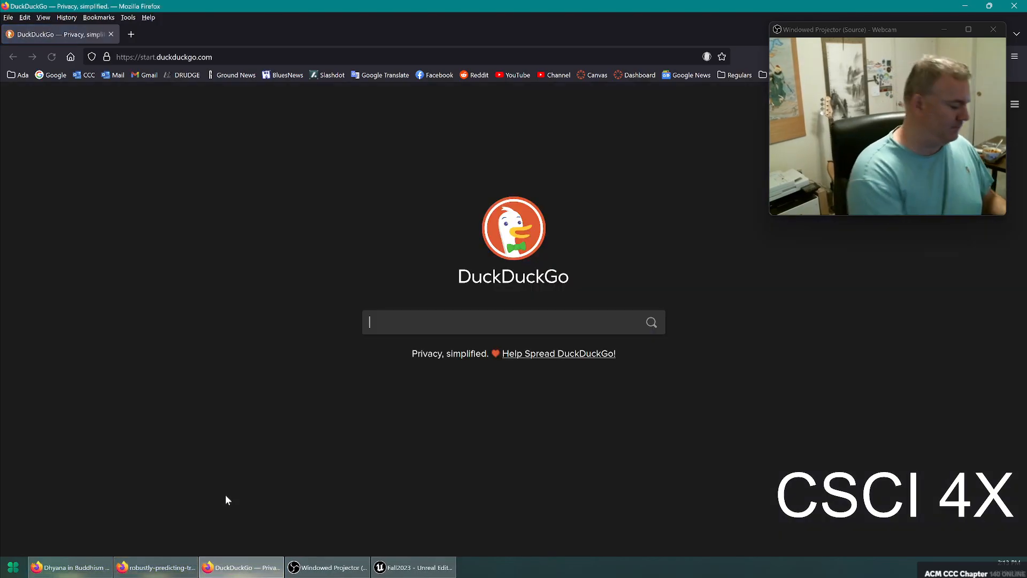
pyautogui.write('specular highlight')
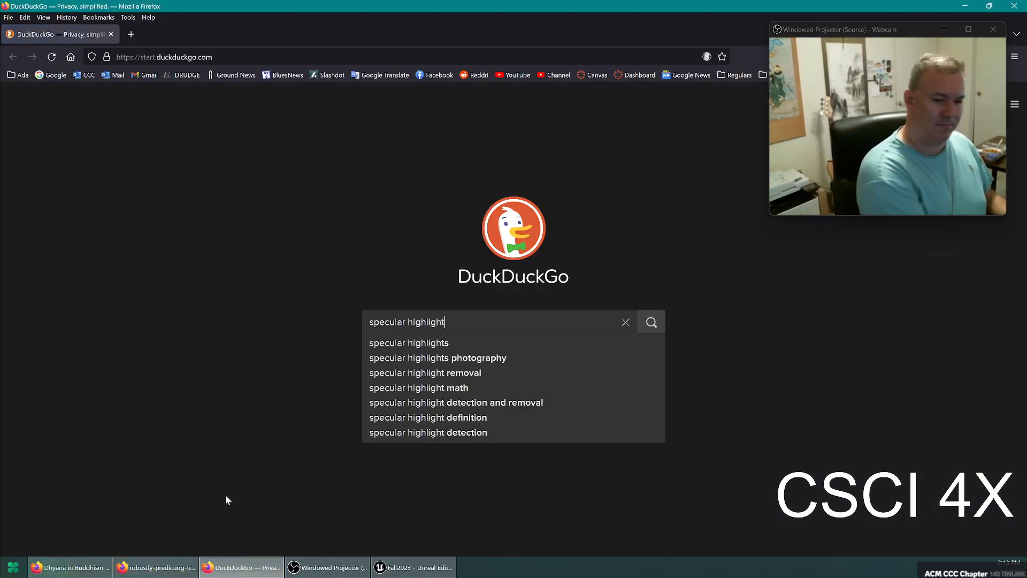
pyautogui.press('Return')
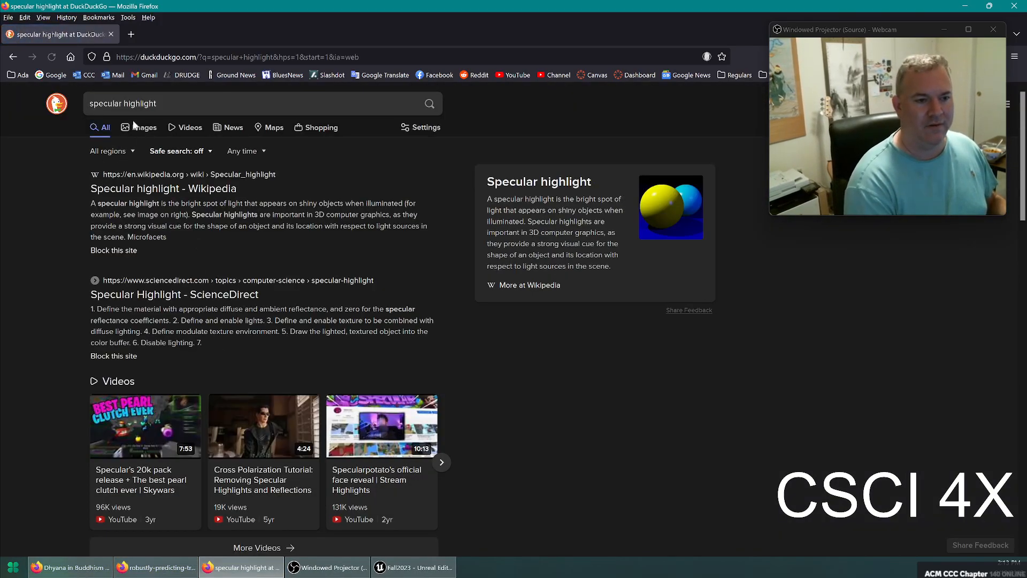
pyautogui.click(686, 208)
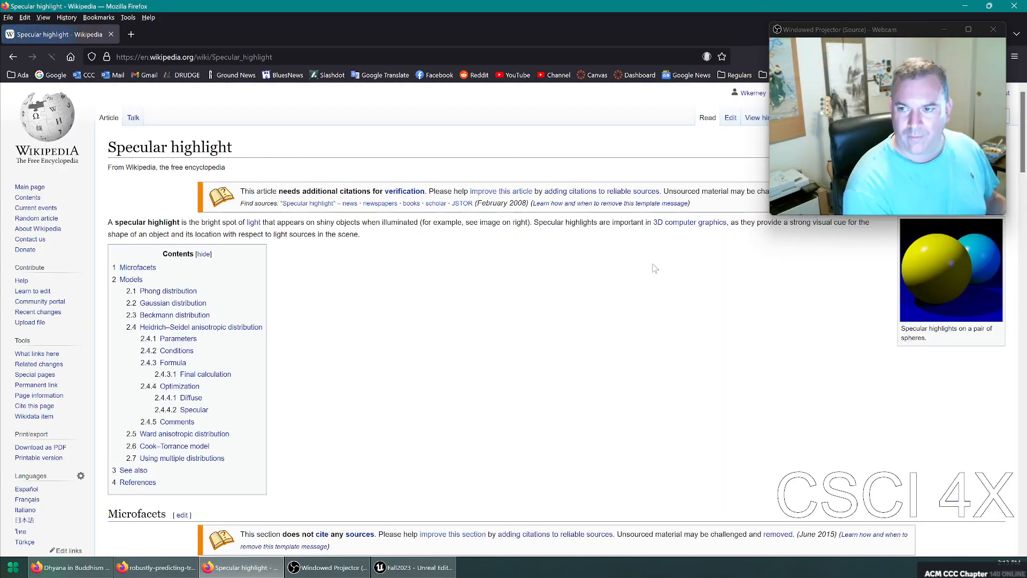
pyautogui.click(938, 292)
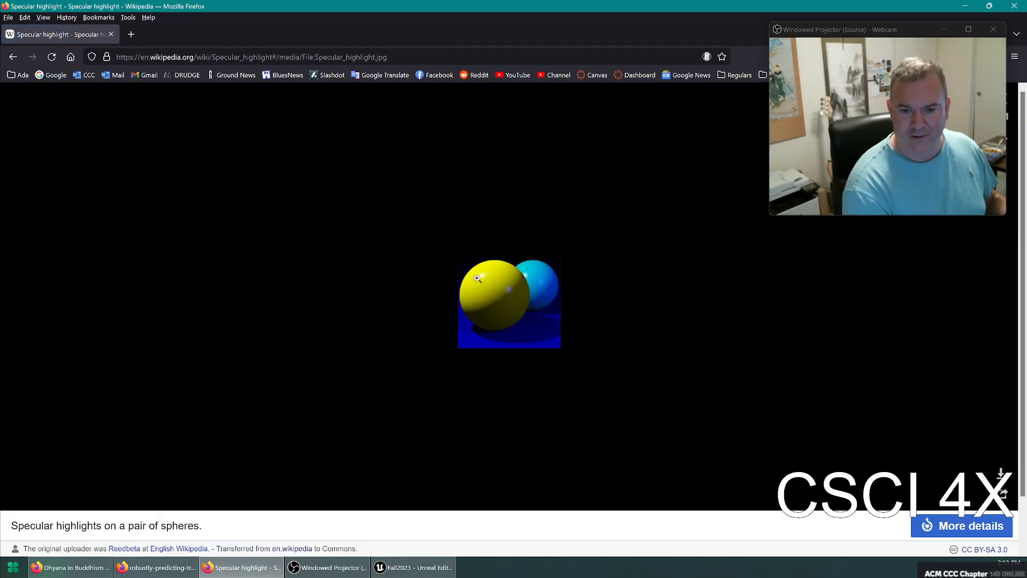
# Step: Open the yellow and blue sphere image at full size and magnify it to 300% to examine the specular highlights
pyautogui.click(476, 276)
pyautogui.keyDown('ctrl'); pyautogui.scroll(6, 478, 278); pyautogui.keyUp('ctrl')
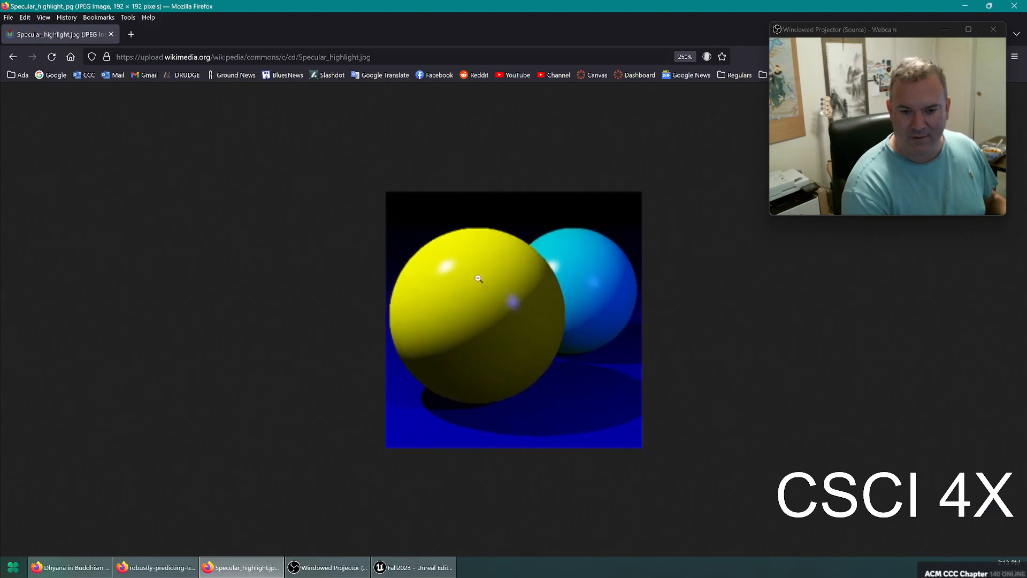
pyautogui.keyDown('ctrl'); pyautogui.scroll(1, 443, 247); pyautogui.keyUp('ctrl')
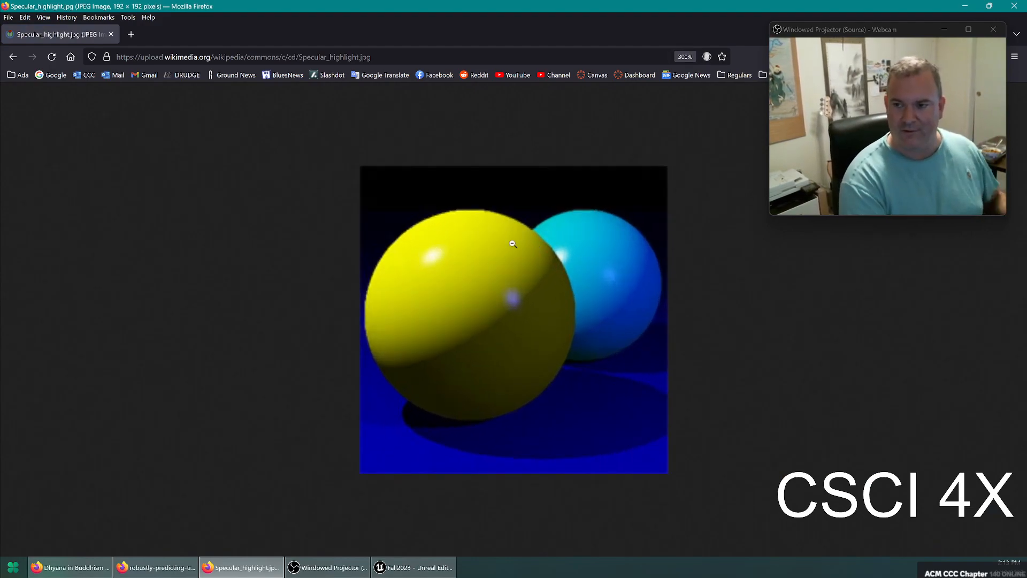
# Step: Return to the Specular highlight article, skim its microfacet and distribution model sections, and close the page
pyautogui.click(13, 57)
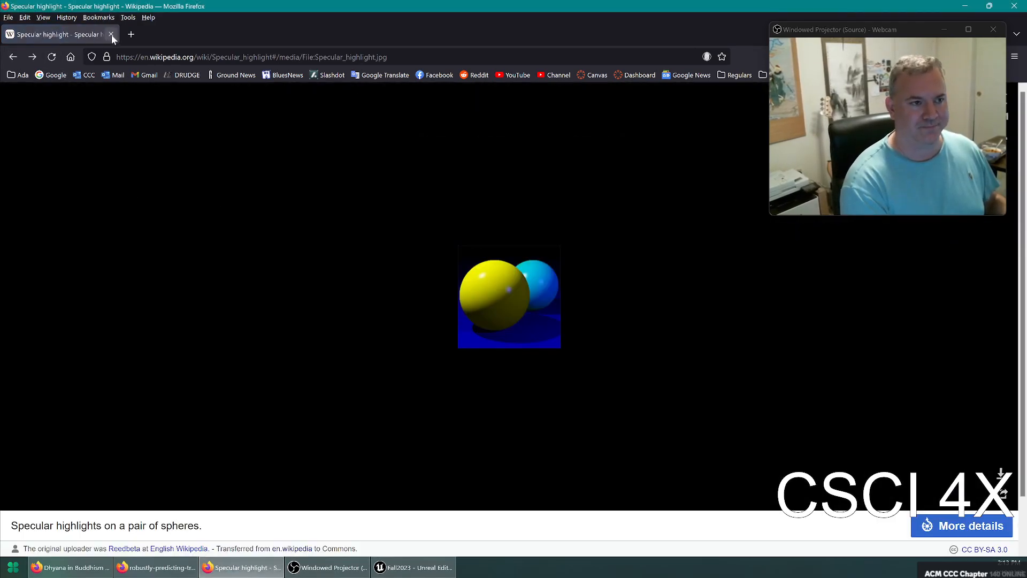
pyautogui.click(13, 57)
pyautogui.scroll(-20, 557, 404)
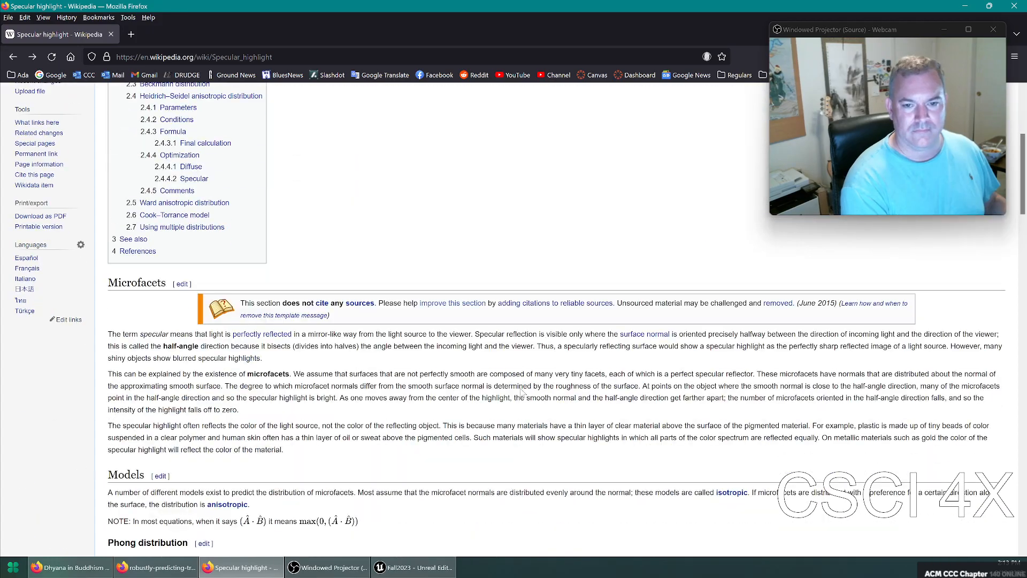
pyautogui.scroll(-18, 556, 405)
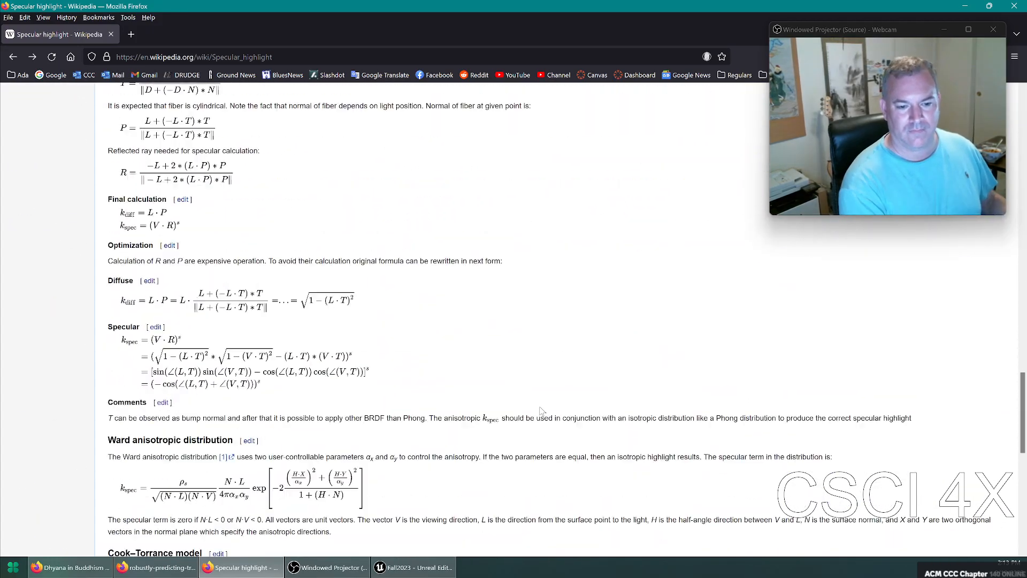
pyautogui.hotkey('ctrl', 'w')
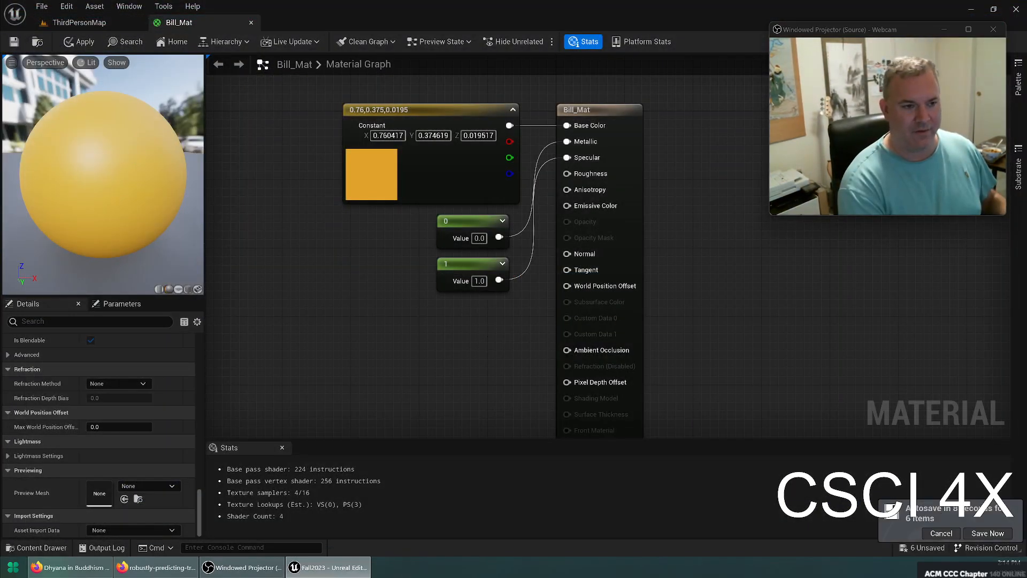
# Step: Compare the preview sphere with the Specular constant at 0 and at 0.8, running the pending autosave in between
pyautogui.click(479, 280)
pyautogui.write('0')
pyautogui.press('Return')
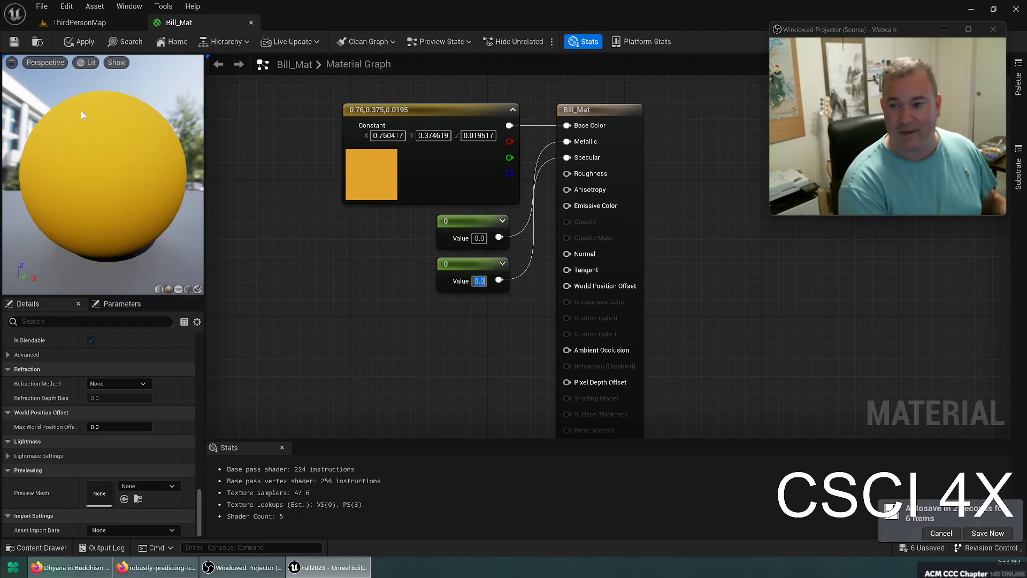
pyautogui.click(986, 535)
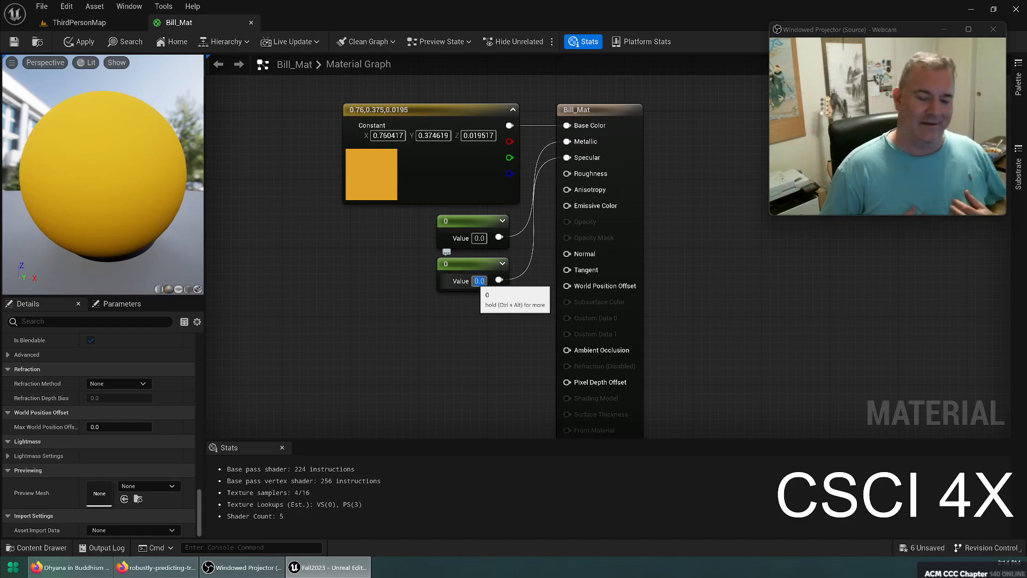
pyautogui.write('0.8')
pyautogui.press('Return')
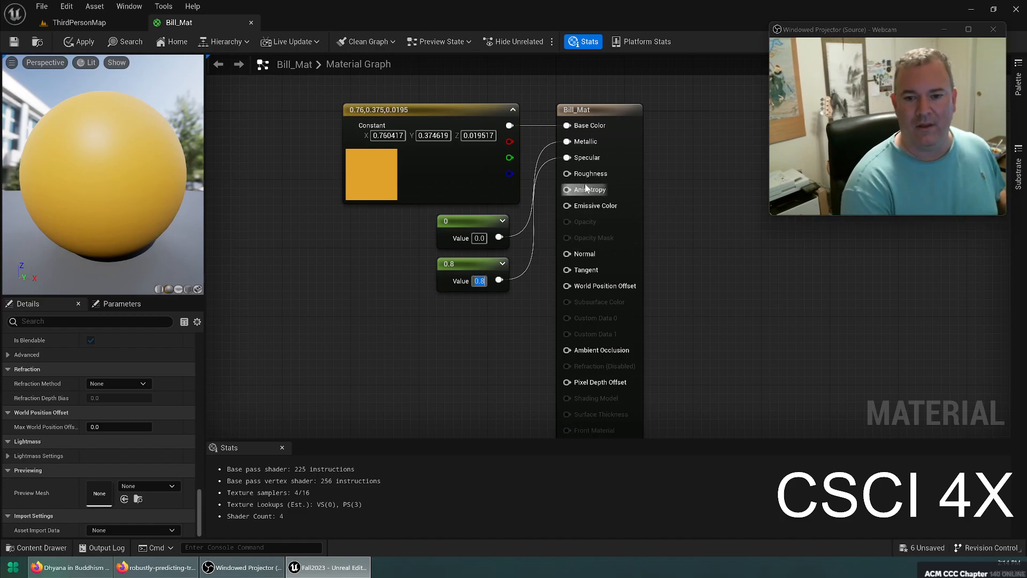
# Step: Add a Constant node wired to the material's Roughness input and place it directly below the Specular constant
pyautogui.moveTo(567, 173); pyautogui.dragTo(484, 331)
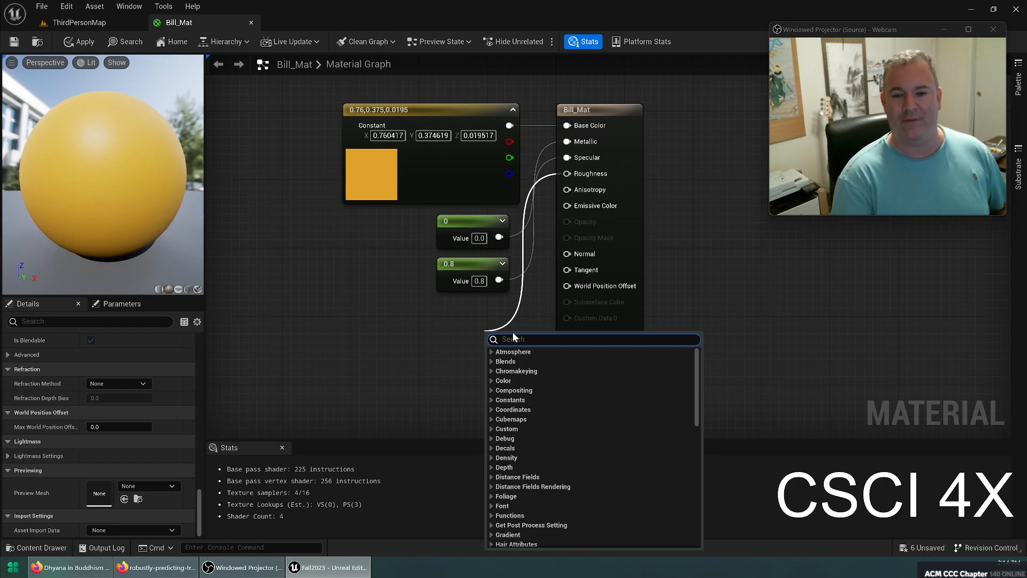
pyautogui.write('const')
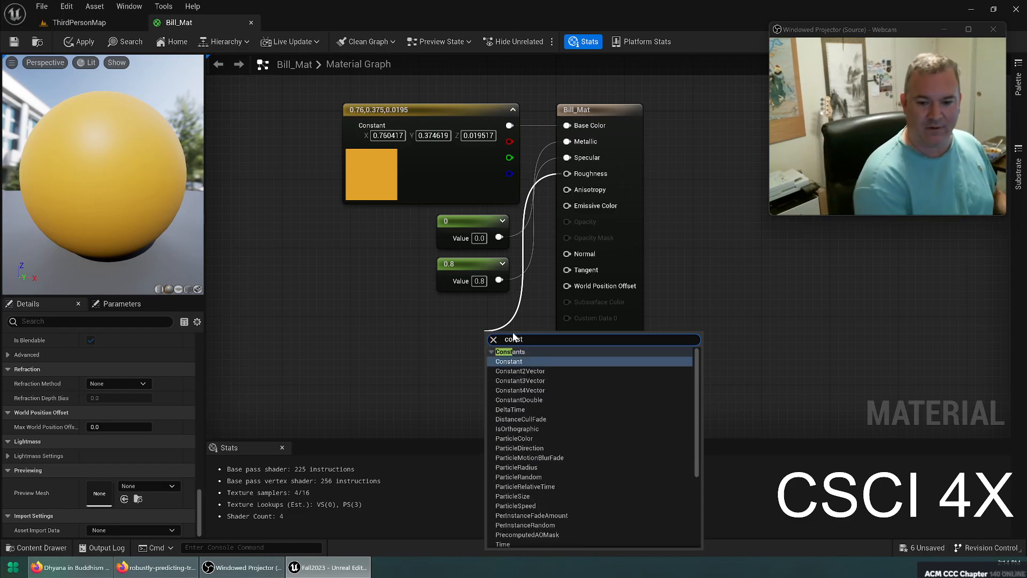
pyautogui.click(516, 359)
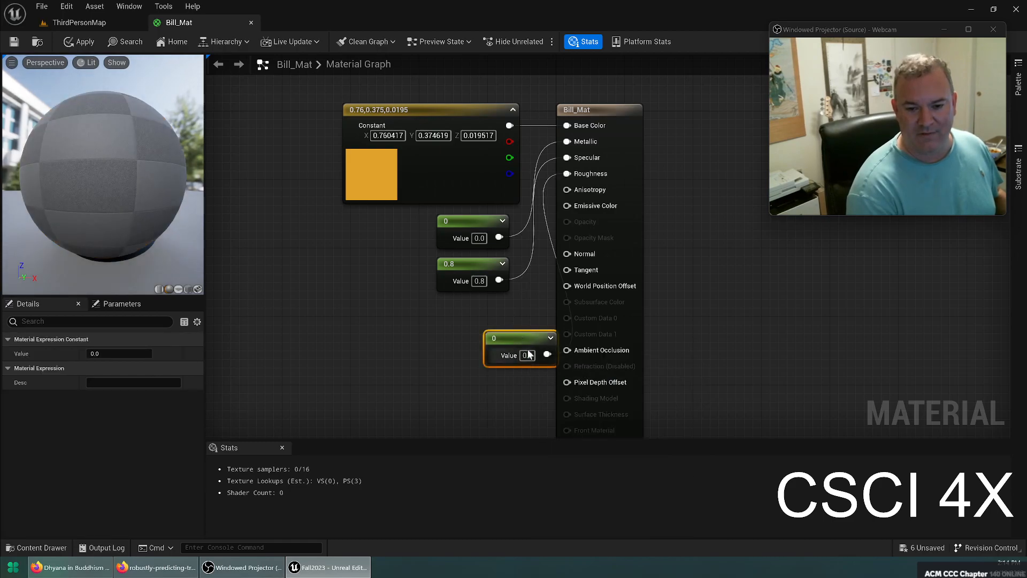
pyautogui.moveTo(520, 343); pyautogui.dragTo(476, 308)
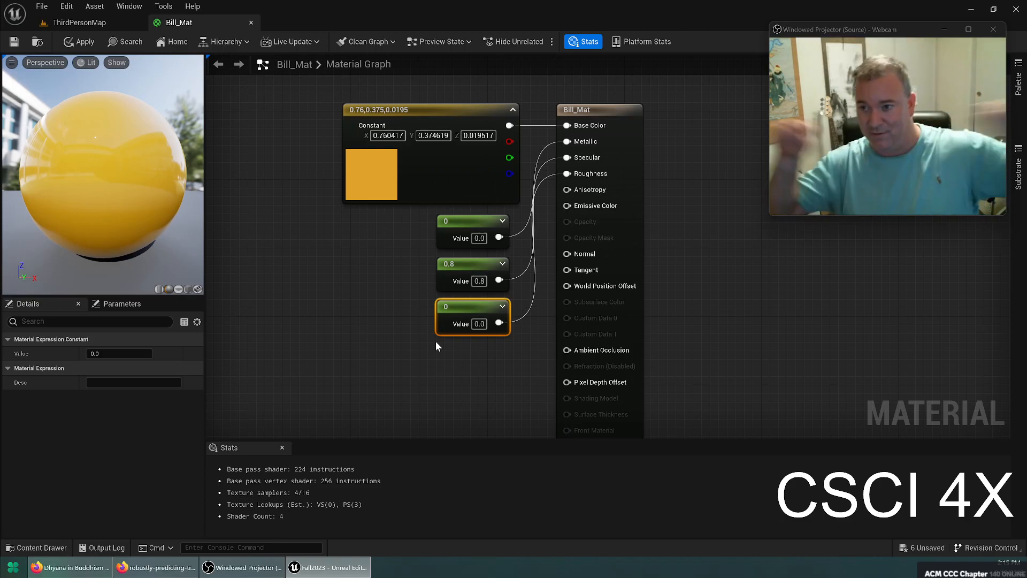
# Step: Set the Roughness constant to 1 and inspect the preview sphere from another angle
pyautogui.click(481, 323)
pyautogui.write('1')
pyautogui.press('Return')
pyautogui.moveTo(115, 185); pyautogui.dragTo(120, 161)
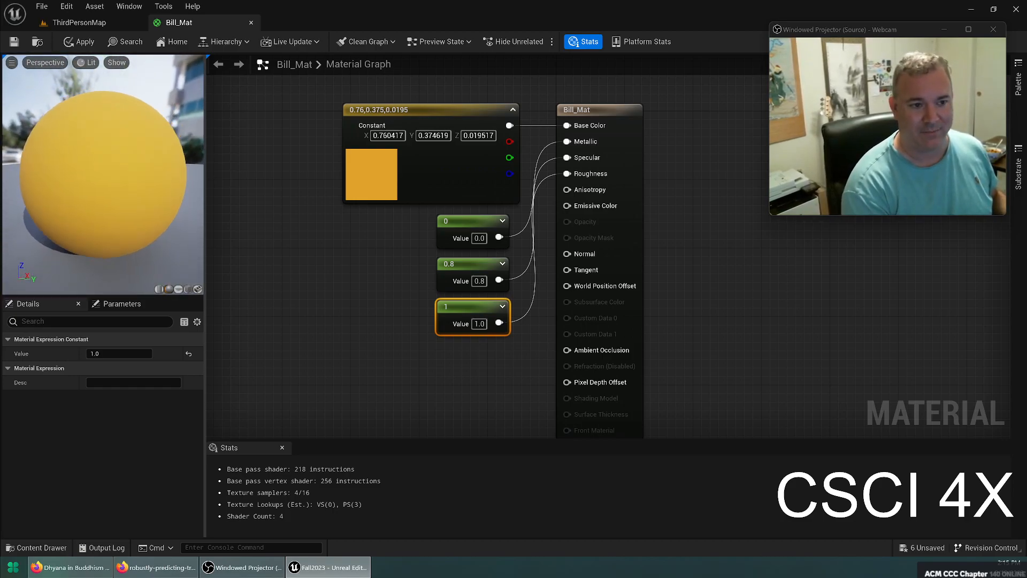
# Step: Set the Roughness constant to 0 and inspect the reflections on the preview sphere
pyautogui.click(480, 324)
pyautogui.write('0')
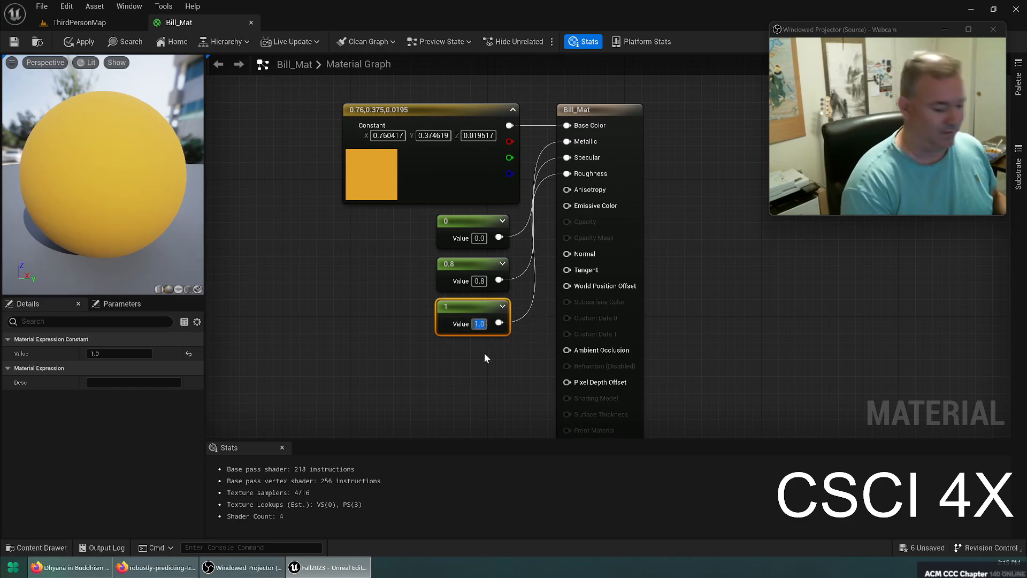
pyautogui.press('Return')
pyautogui.moveTo(81, 170); pyautogui.dragTo(149, 143)
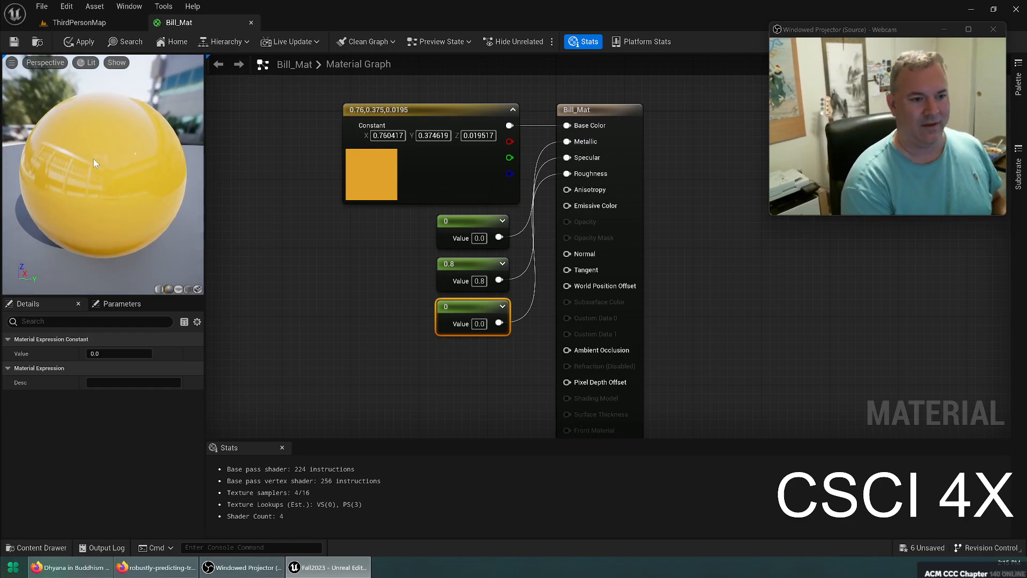
# Step: Set the Roughness constant to 0.2 and check the highlight on the preview sphere
pyautogui.click(479, 324)
pyautogui.write('.2')
pyautogui.press('Return')
pyautogui.moveTo(123, 178)
pyautogui.mouseDown()
pyautogui.moveTo(160, 174)
pyautogui.moveTo(117, 180)
pyautogui.mouseUp()
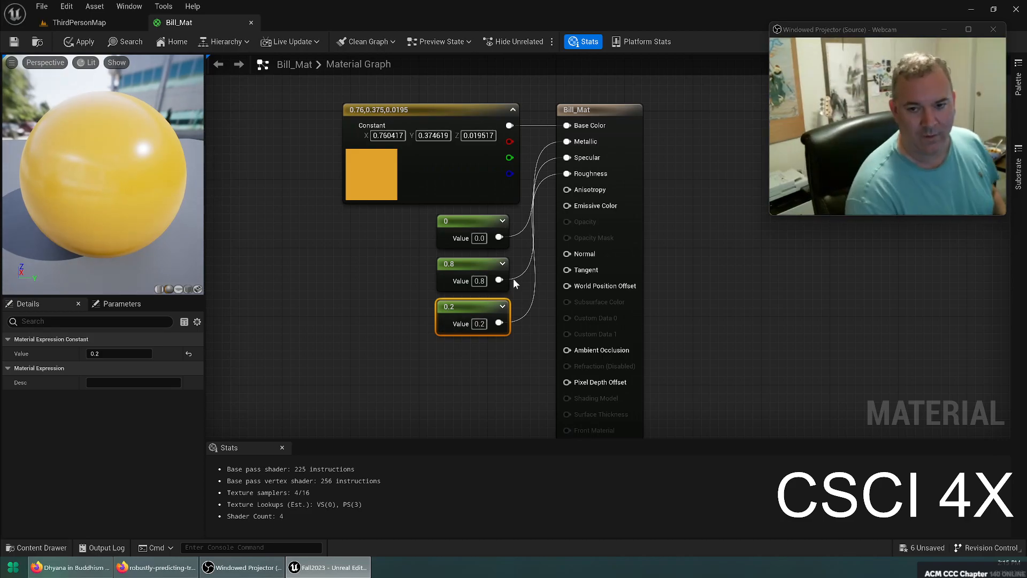
# Step: Try the Specular constant at 0.2 and at 0, and inspect the preview sphere's highlight
pyautogui.click(479, 281)
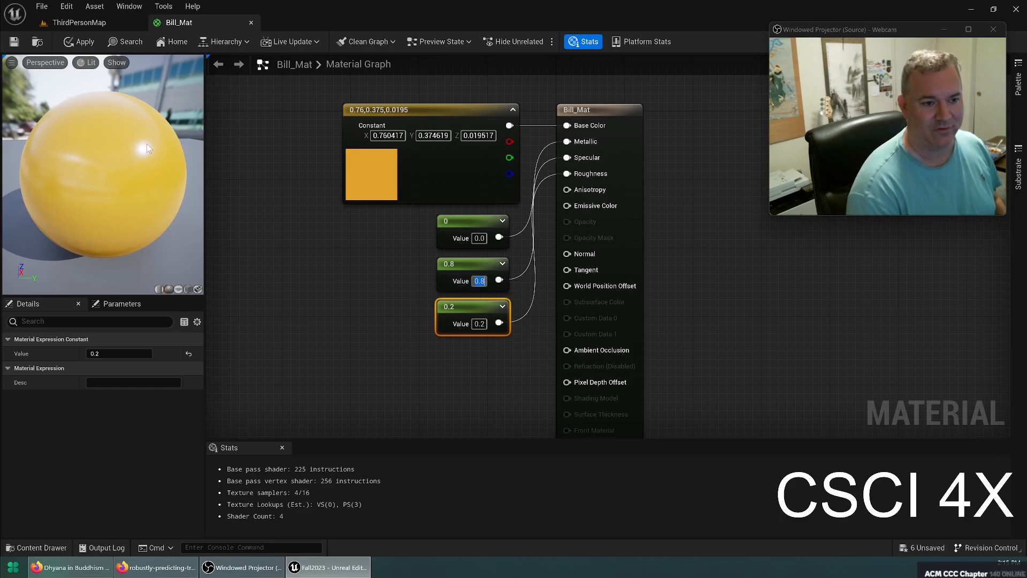
pyautogui.write('0.2')
pyautogui.press('Return')
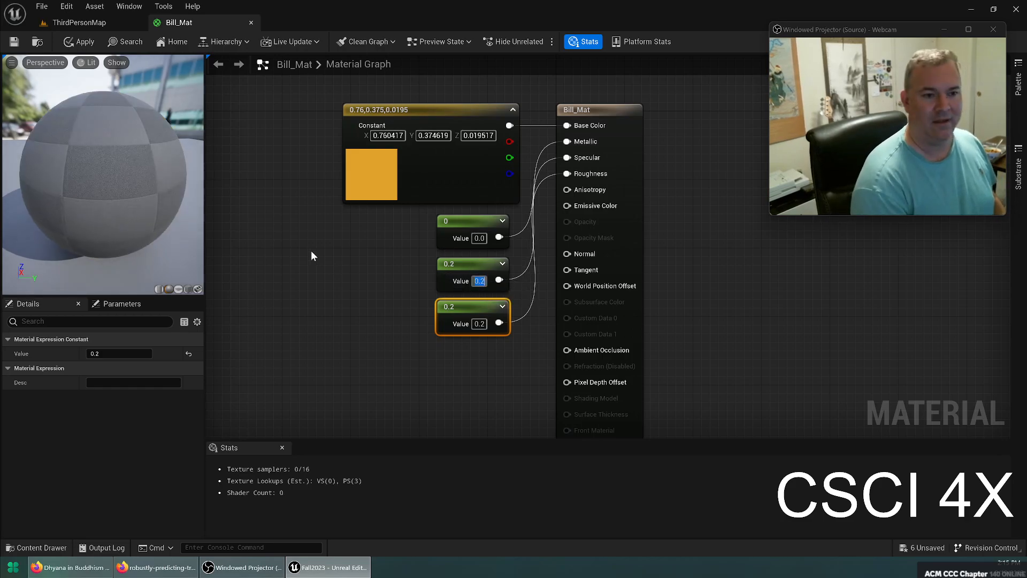
pyautogui.write('0')
pyautogui.press('Return')
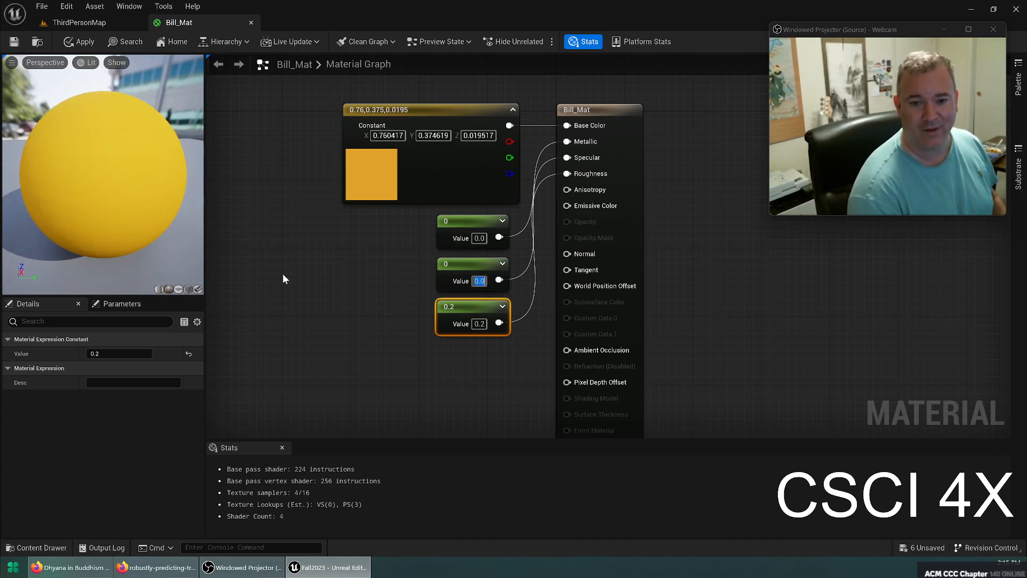
pyautogui.moveTo(139, 141); pyautogui.dragTo(80, 151)
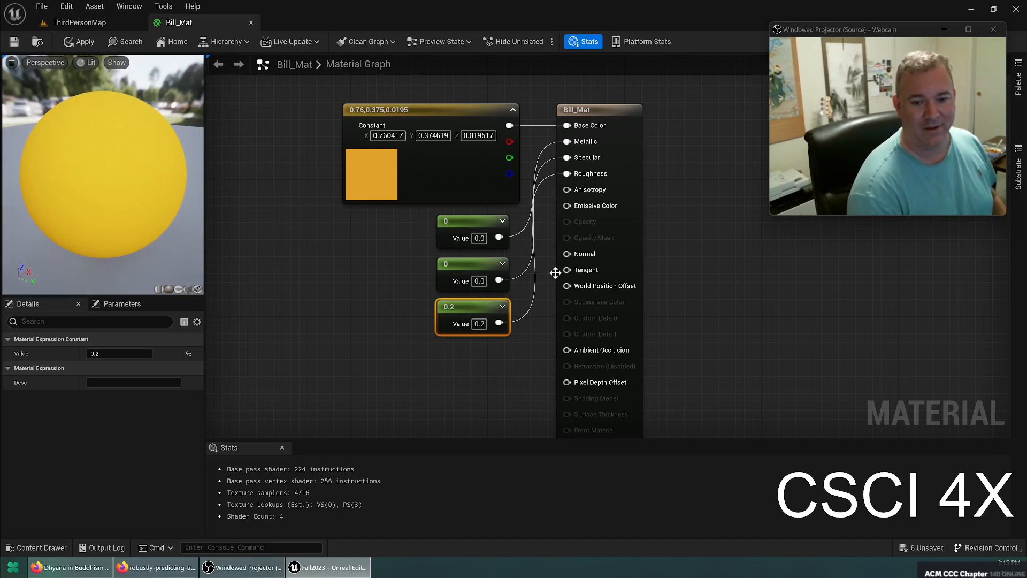
# Step: Set the Specular constant to 0.6, and apply and save the Bill_Mat material
pyautogui.click(480, 281)
pyautogui.write('.')
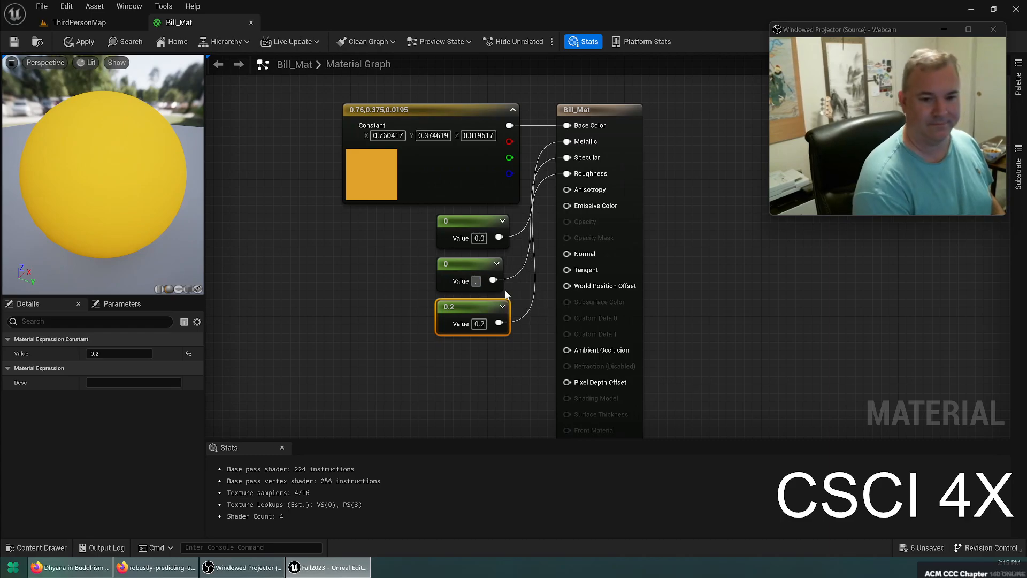
pyautogui.write('6')
pyautogui.press('Return')
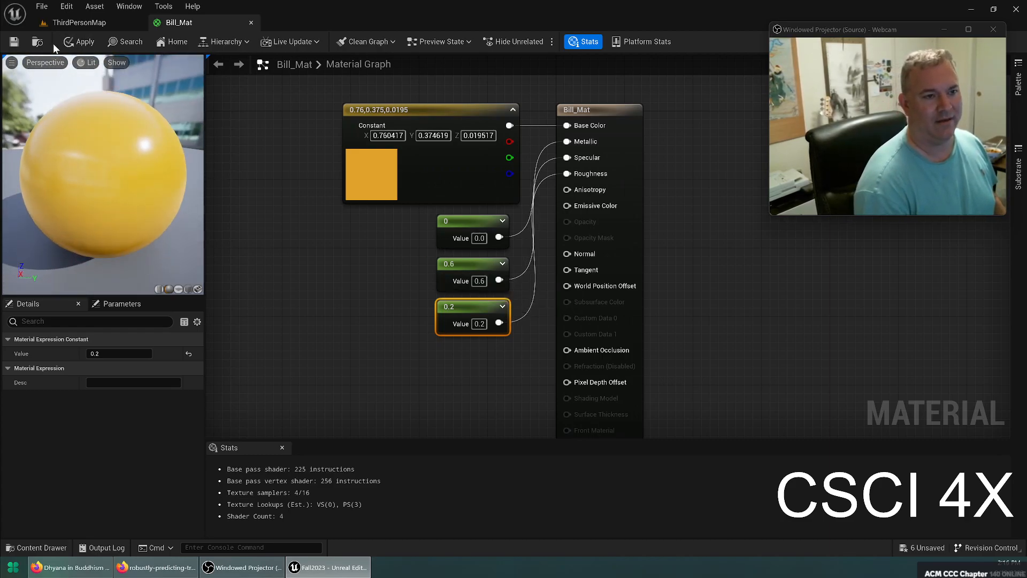
pyautogui.click(83, 43)
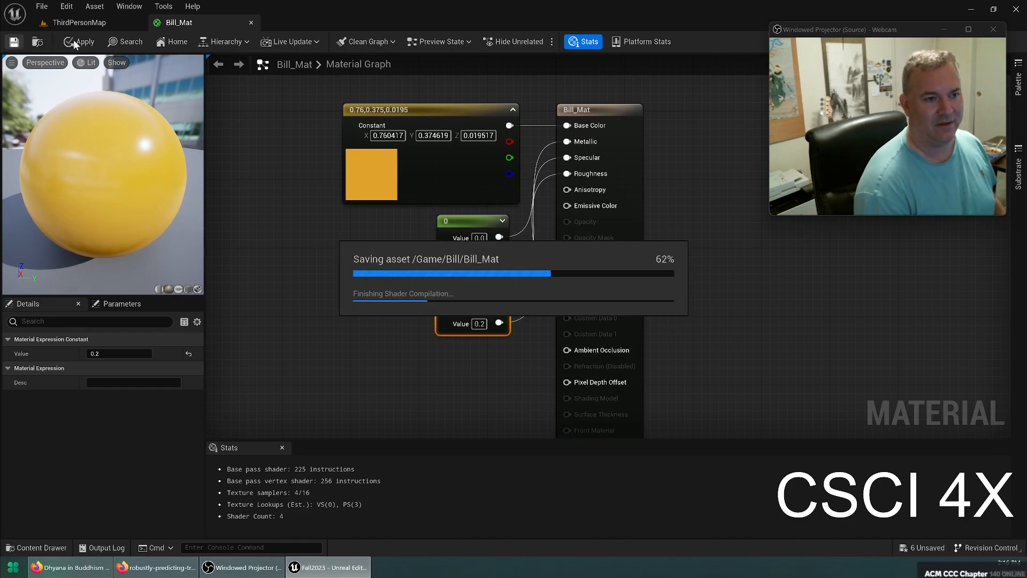
# Step: Switch to the ThirdPersonMap level and examine the gold block's surface from near and far
pyautogui.click(75, 22)
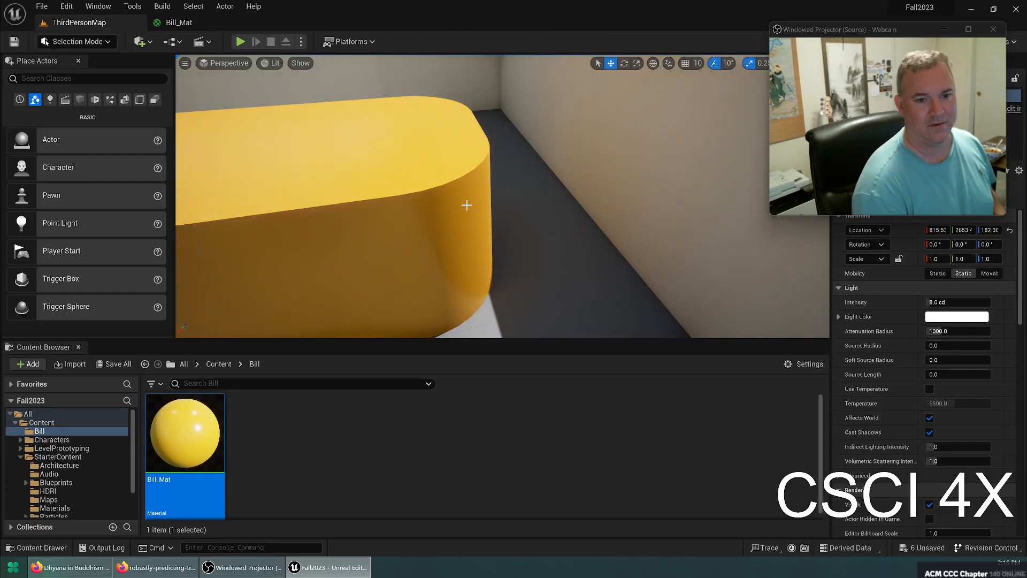
pyautogui.moveTo(503, 196); pyautogui.dragTo(481, 222, button='right')
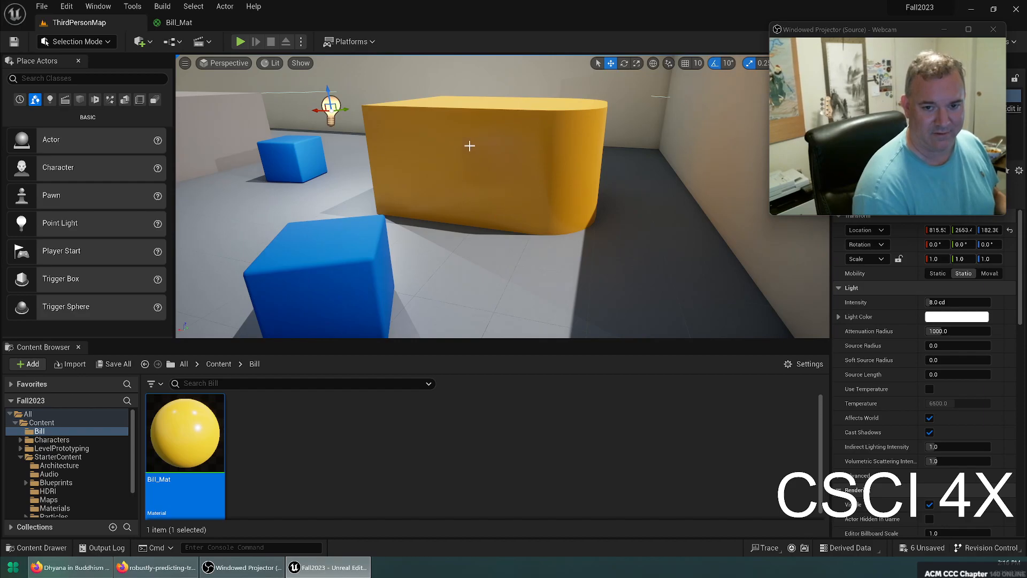
pyautogui.scroll(5, 470, 146)
pyautogui.scroll(-5, 482, 112)
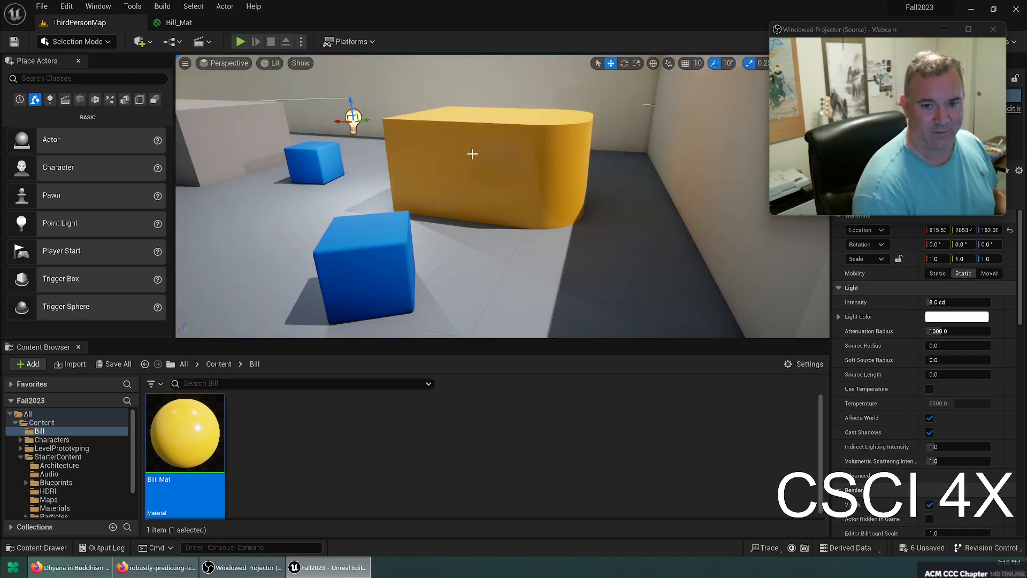
# Step: Move the nearer blue cube across the floor to just in front of the gold block
pyautogui.click(382, 261)
pyautogui.moveTo(390, 250); pyautogui.dragTo(445, 213)
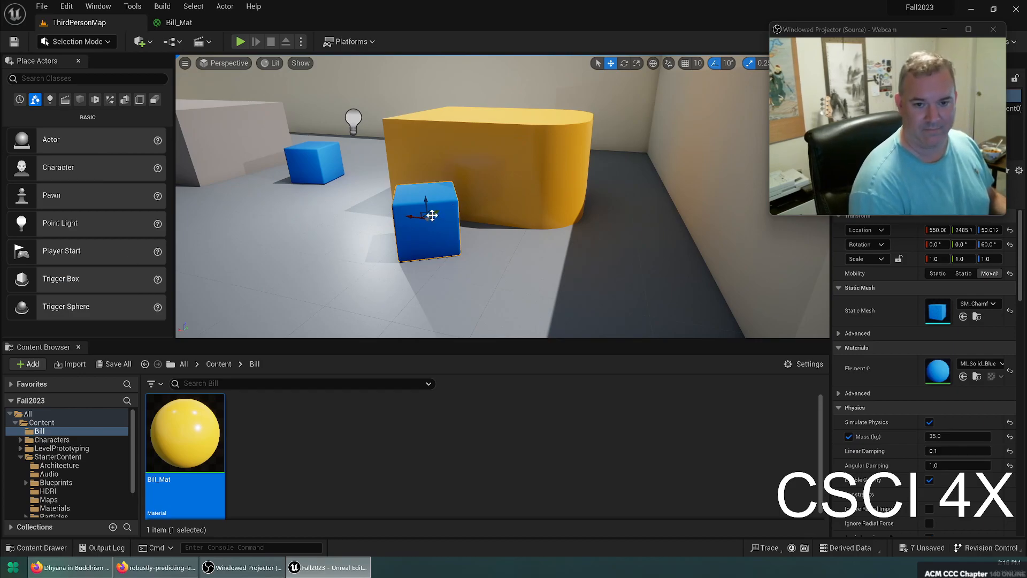
pyautogui.moveTo(414, 215)
pyautogui.mouseDown(button='right')
pyautogui.moveTo(397, 215)
pyautogui.moveTo(410, 215)
pyautogui.mouseUp(button='right')
pyautogui.moveTo(418, 217); pyautogui.dragTo(381, 262)
pyautogui.click(298, 428)
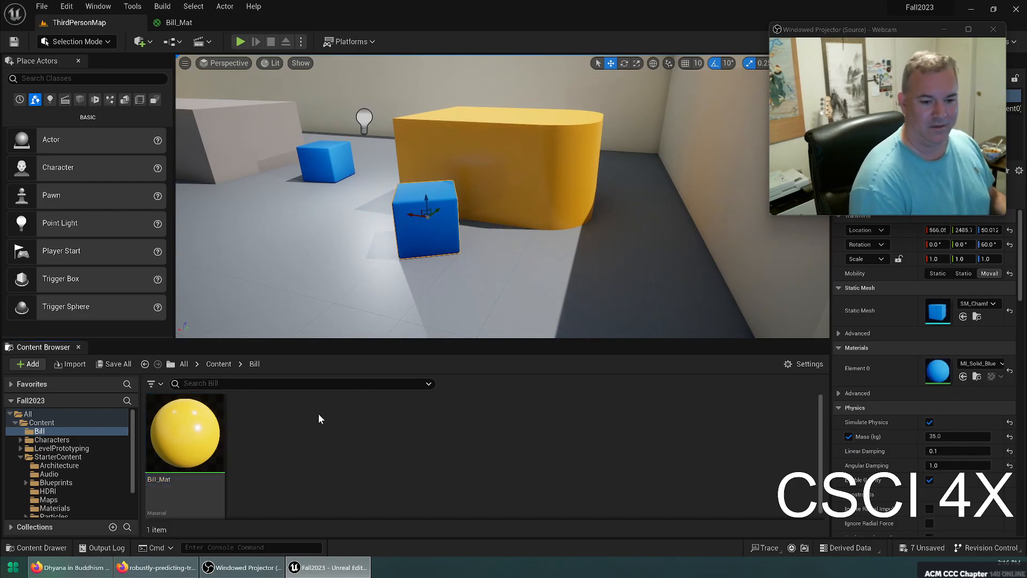
pyautogui.rightClick(256, 436)
pyautogui.moveTo(269, 420)
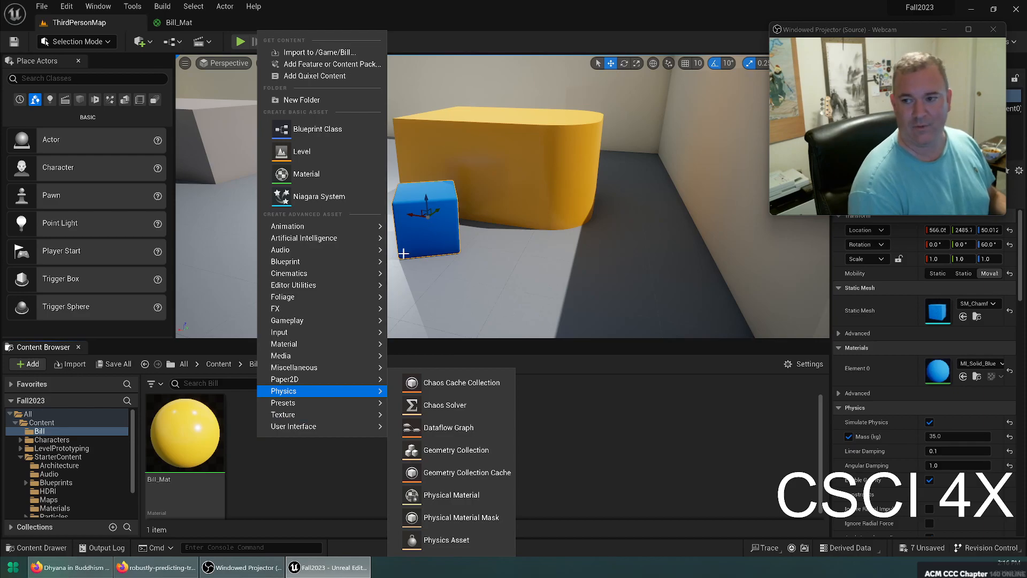
pyautogui.click(299, 486)
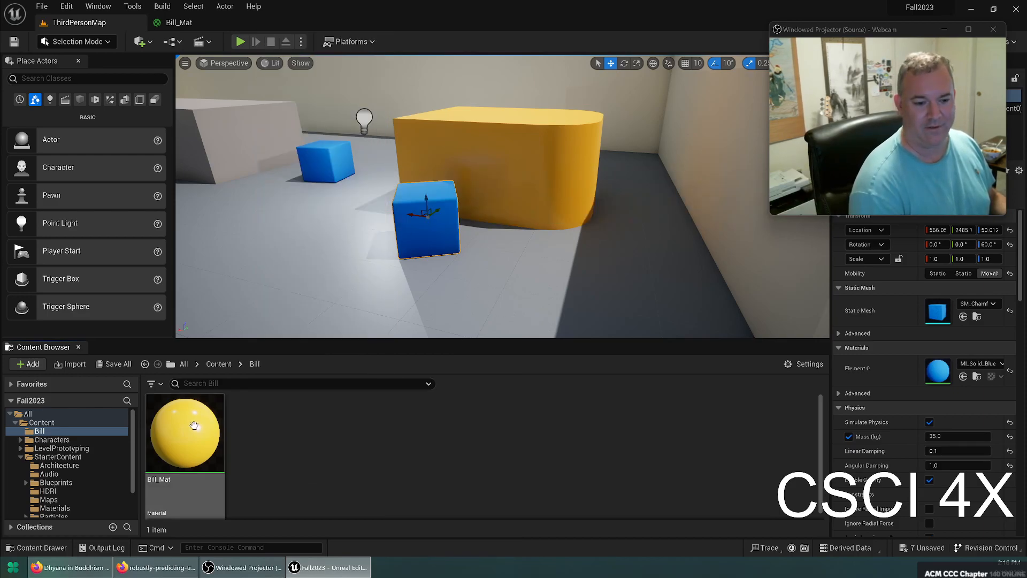
# Step: Reopen the Bill_Mat material graph and read the description of the Anisotropy input
pyautogui.click(193, 428)
pyautogui.doubleClick(193, 428)
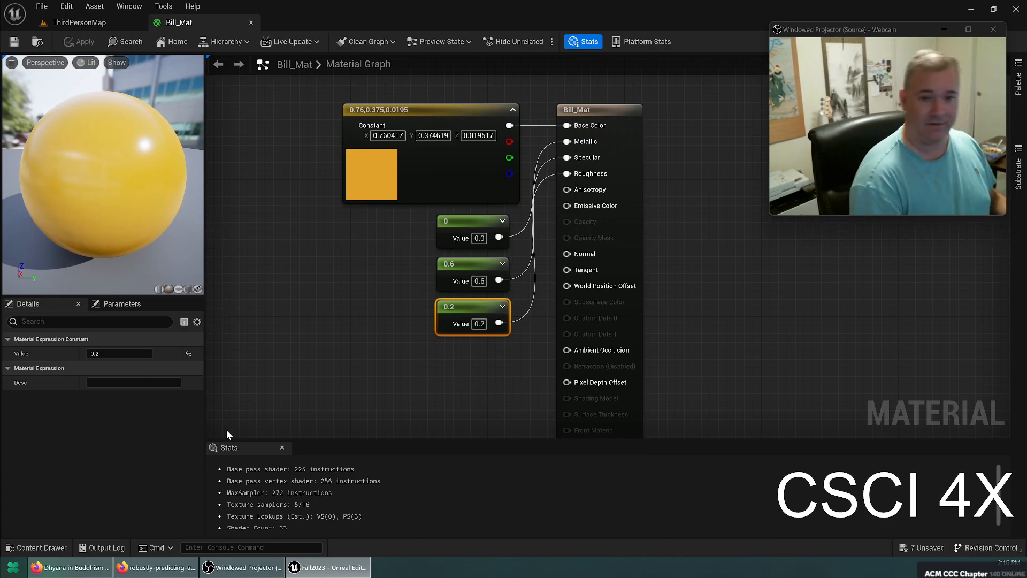
pyautogui.click(75, 22)
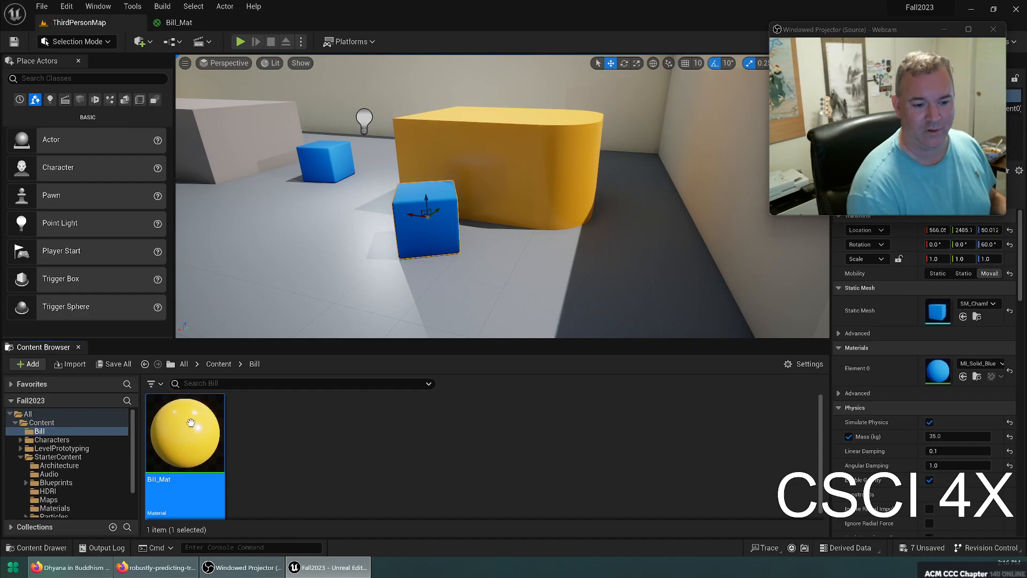
pyautogui.click(186, 23)
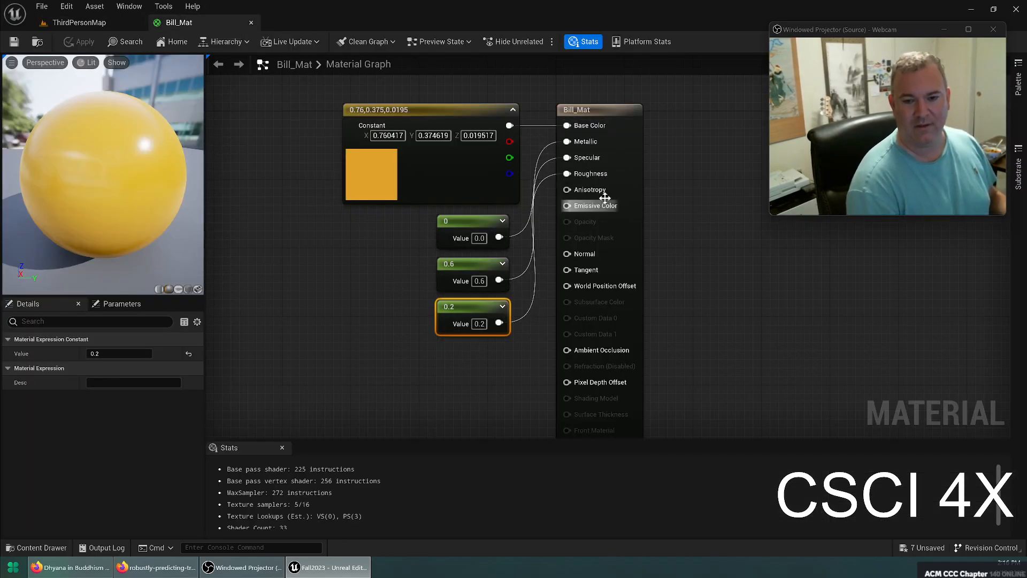
pyautogui.moveTo(594, 191)
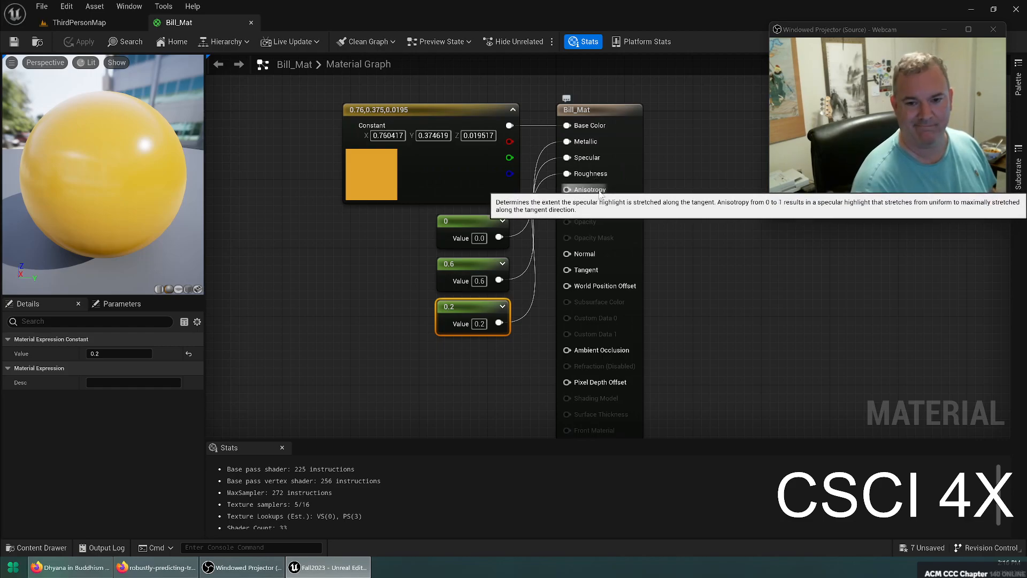
# Step: Duplicate the gold colour constant, place the copy below the three scalar constants, and connect it to the Emissive Color input
pyautogui.moveTo(608, 207)
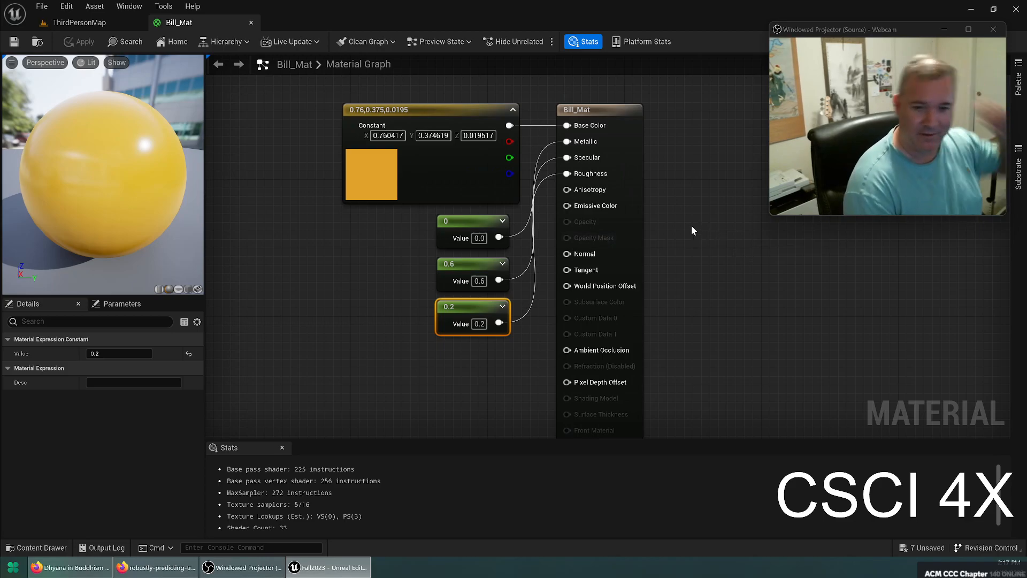
pyautogui.click(363, 339)
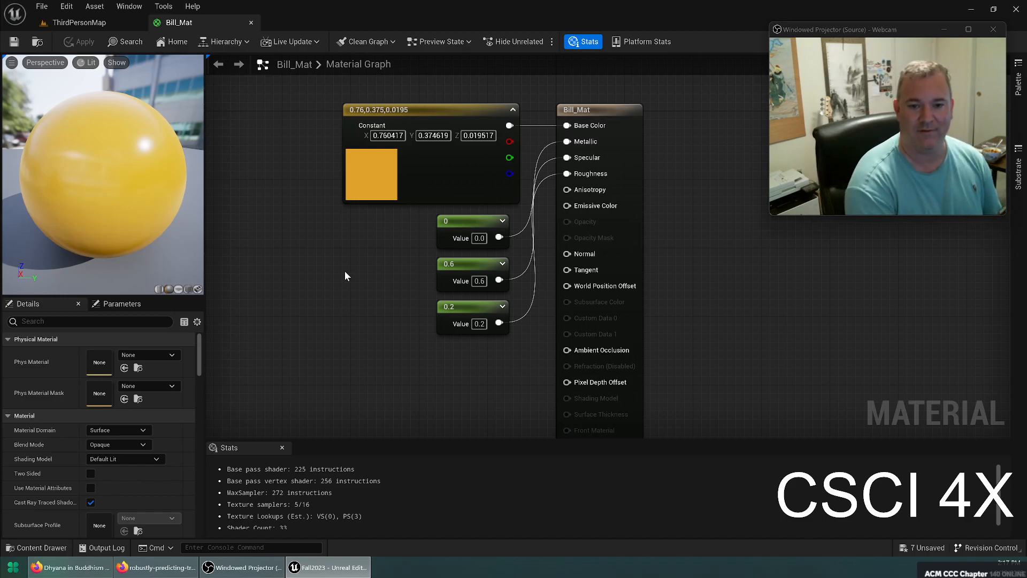
pyautogui.click(410, 113)
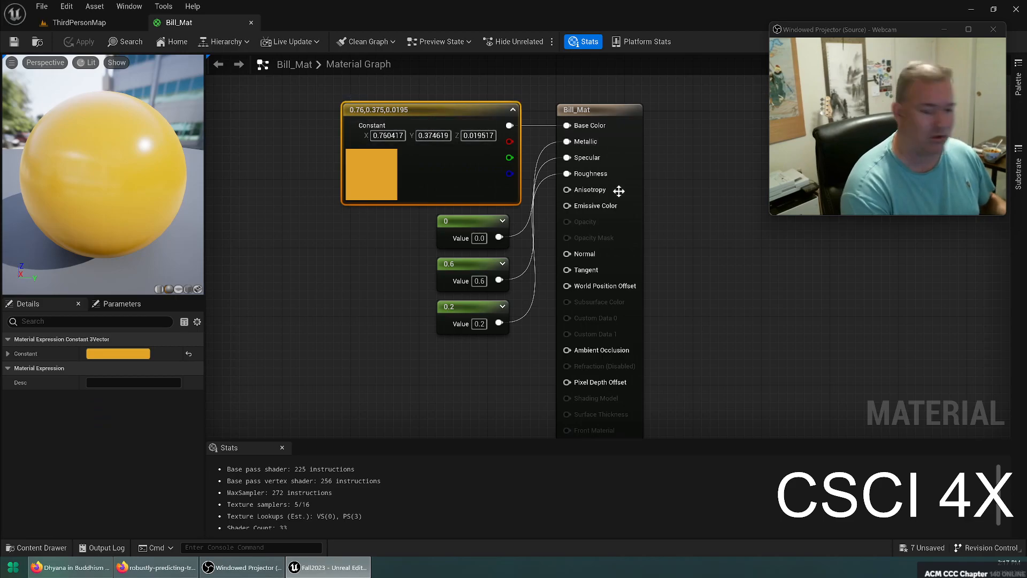
pyautogui.hotkey('ctrl', 'v')
pyautogui.moveTo(559, 231); pyautogui.dragTo(631, 209)
pyautogui.hotkey('ctrl', 'z')
pyautogui.moveTo(537, 230); pyautogui.dragTo(364, 343)
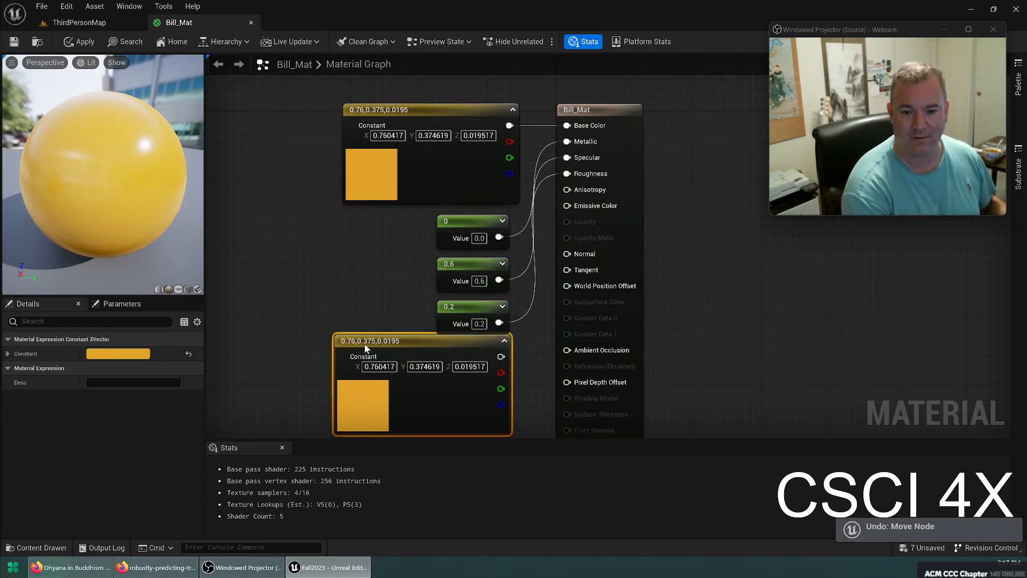
pyautogui.moveTo(500, 365); pyautogui.dragTo(567, 205)
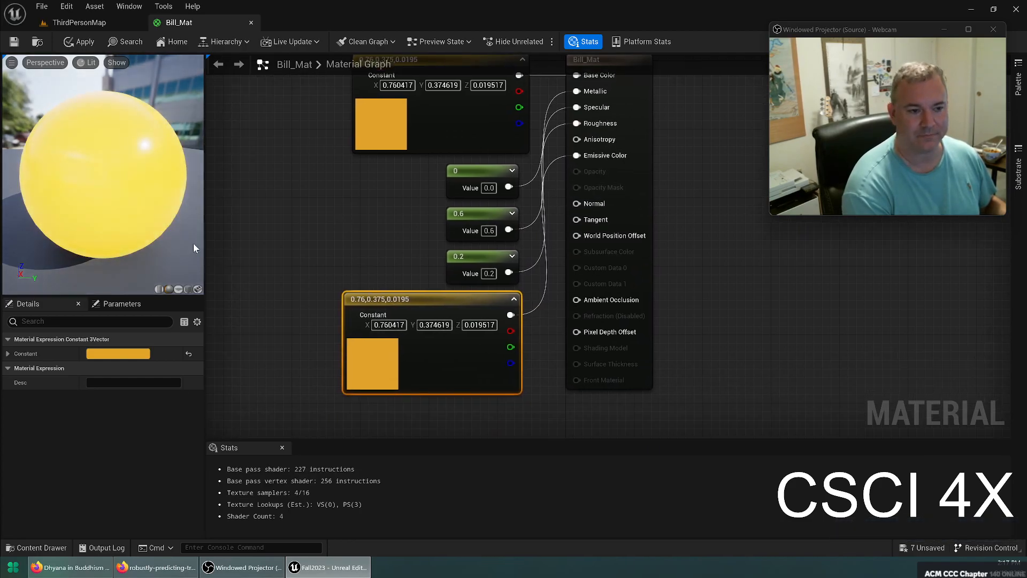
# Step: Save Bill_Mat and examine the emissive block and its surroundings in the ThirdPersonMap level
pyautogui.click(15, 42)
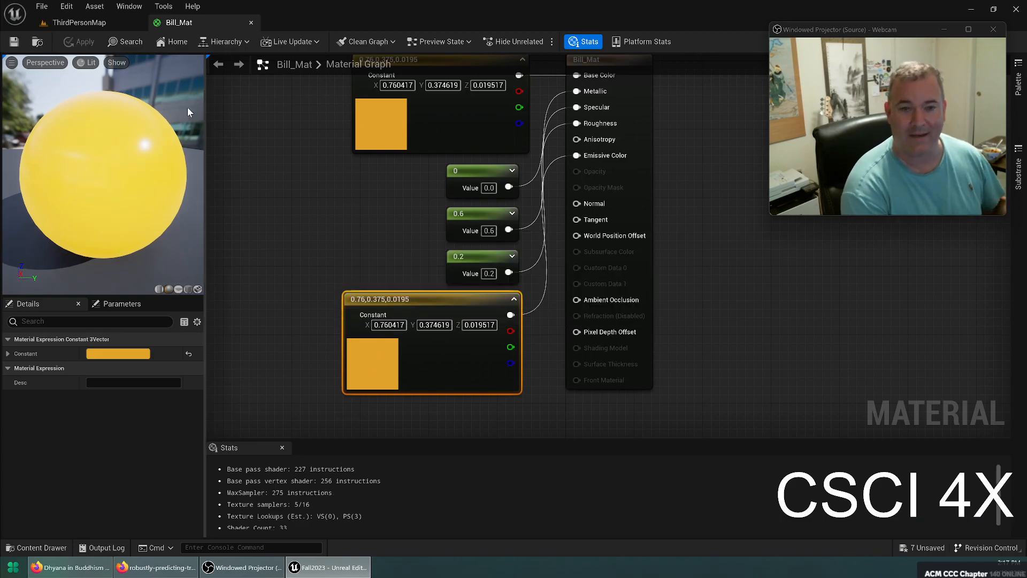
pyautogui.click(98, 24)
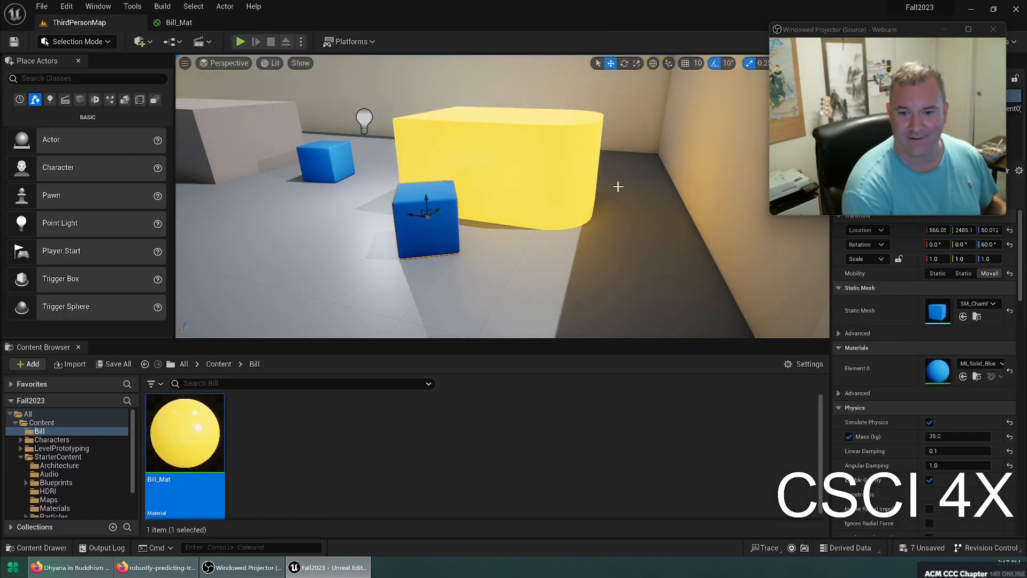
pyautogui.moveTo(763, 203); pyautogui.dragTo(312, 65, button='right')
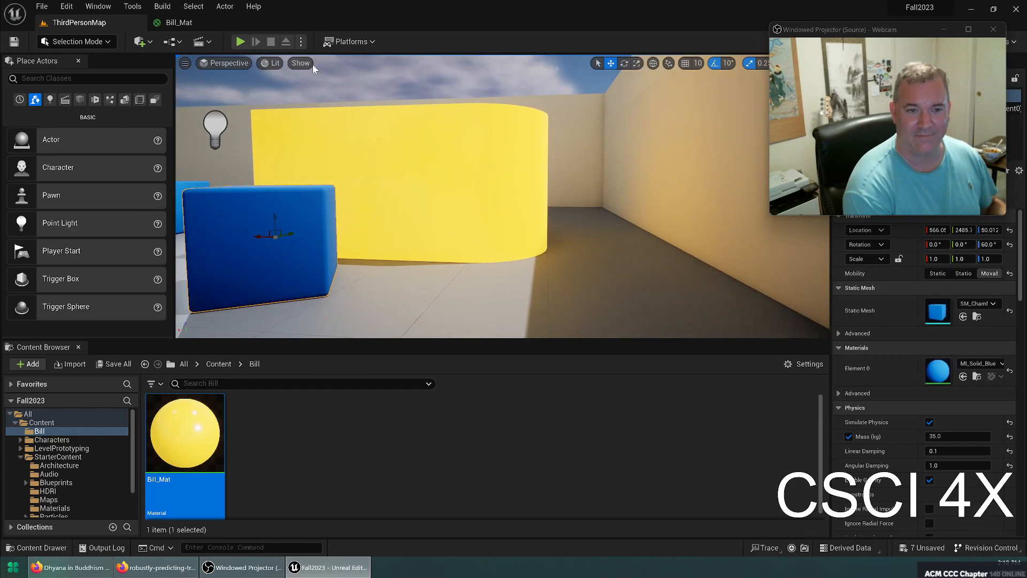
# Step: Back in Bill_Mat, move the lower gold constant away from the output node and add a Multiply node fed by it
pyautogui.click(175, 23)
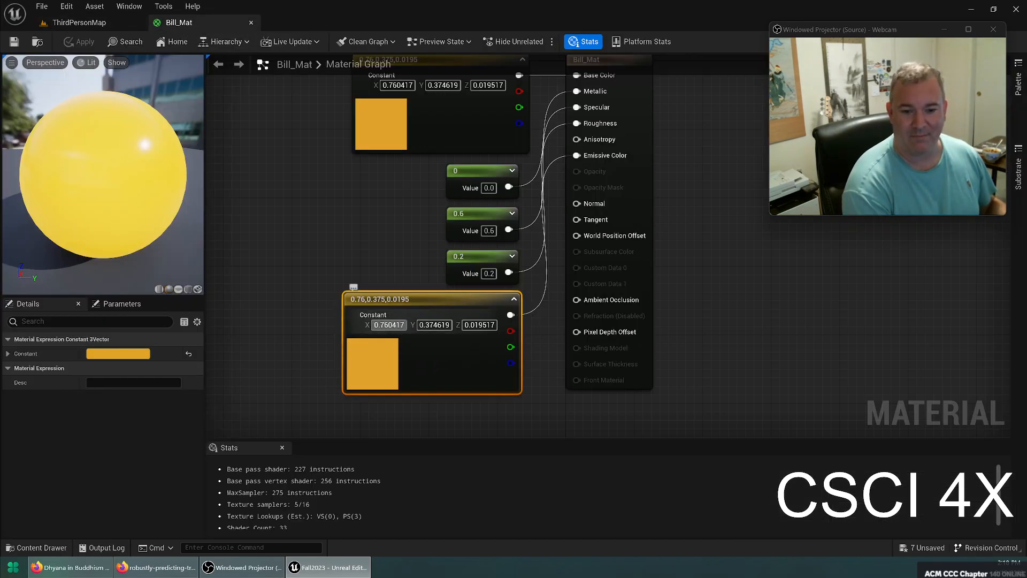
pyautogui.moveTo(424, 299); pyautogui.dragTo(331, 327)
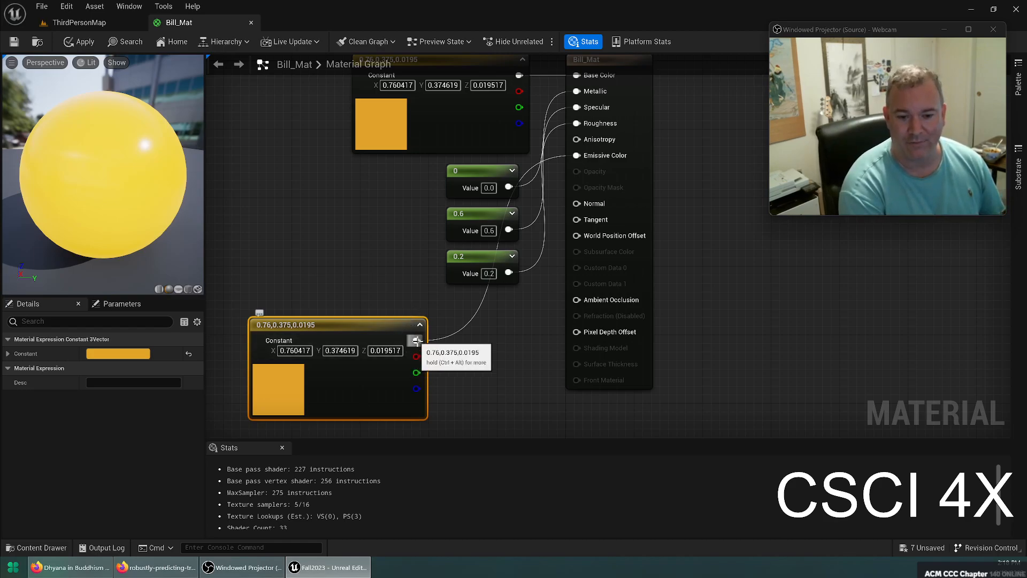
pyautogui.moveTo(416, 340); pyautogui.dragTo(472, 346)
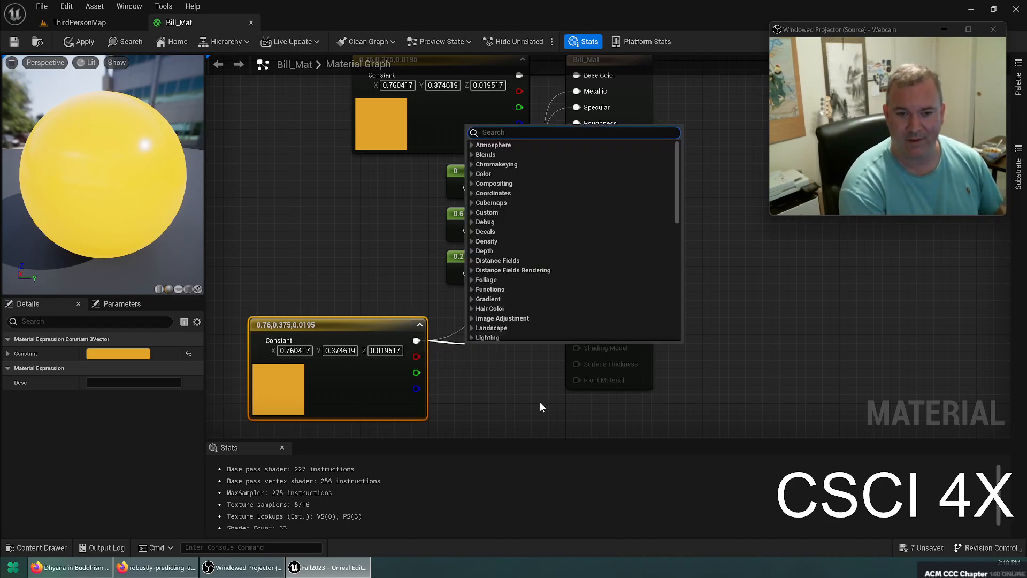
pyautogui.write('multiply')
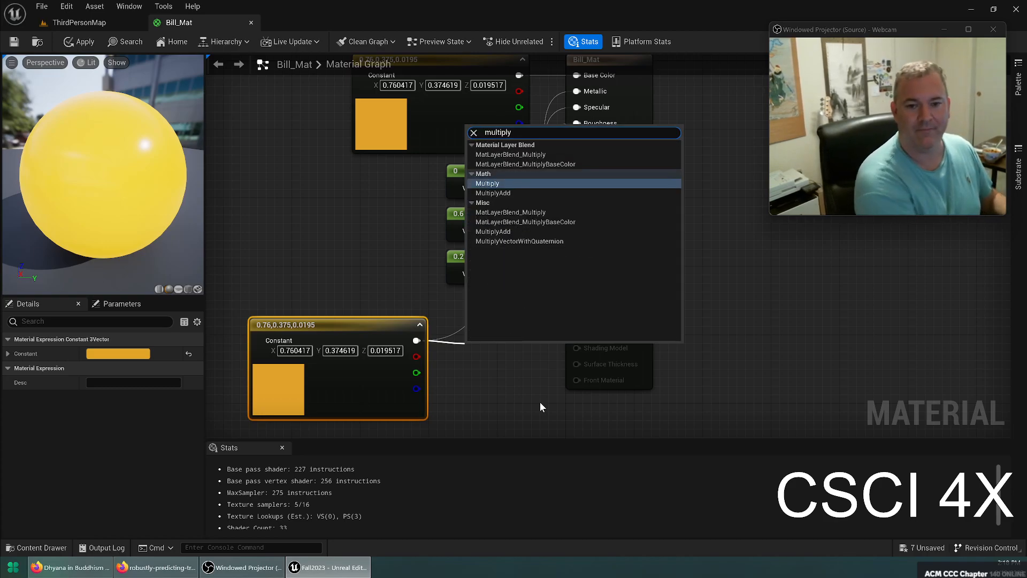
pyautogui.press('Return')
pyautogui.moveTo(494, 349); pyautogui.dragTo(486, 325)
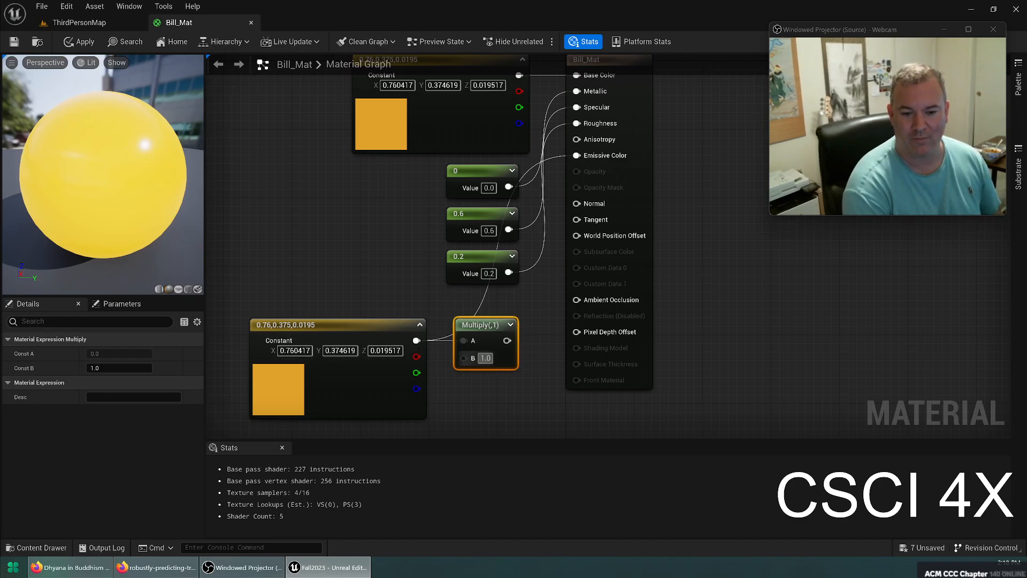
# Step: Set the Multiply node's B value to 10, connect its output to Emissive Color, and save the material
pyautogui.write('10')
pyautogui.press('Return')
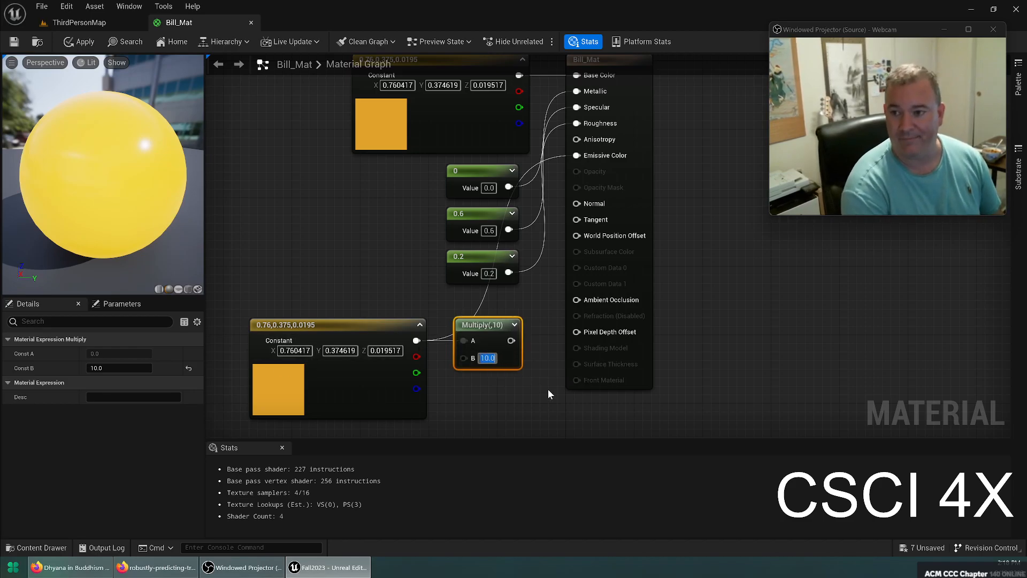
pyautogui.moveTo(511, 340); pyautogui.dragTo(599, 156)
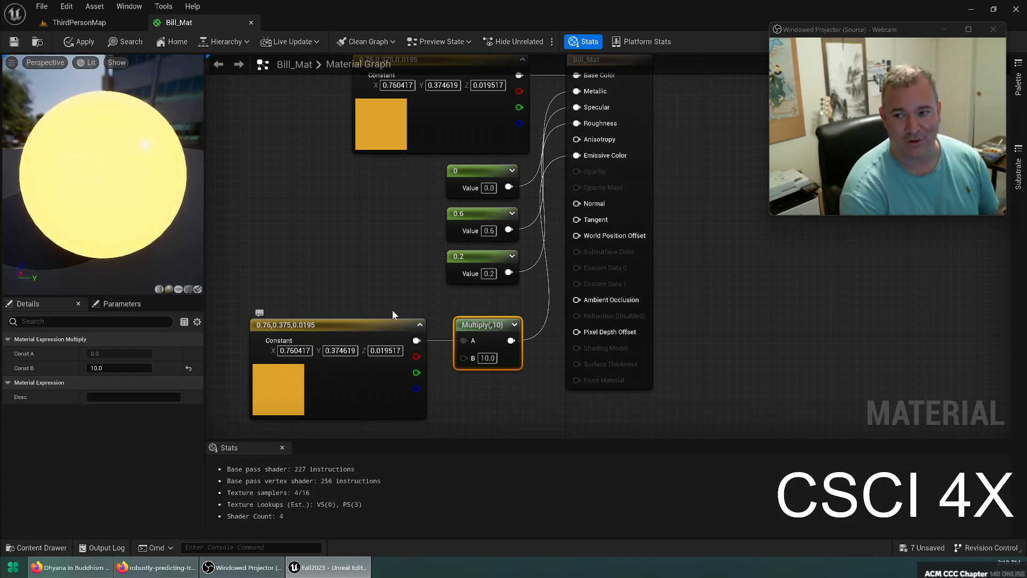
pyautogui.click(22, 43)
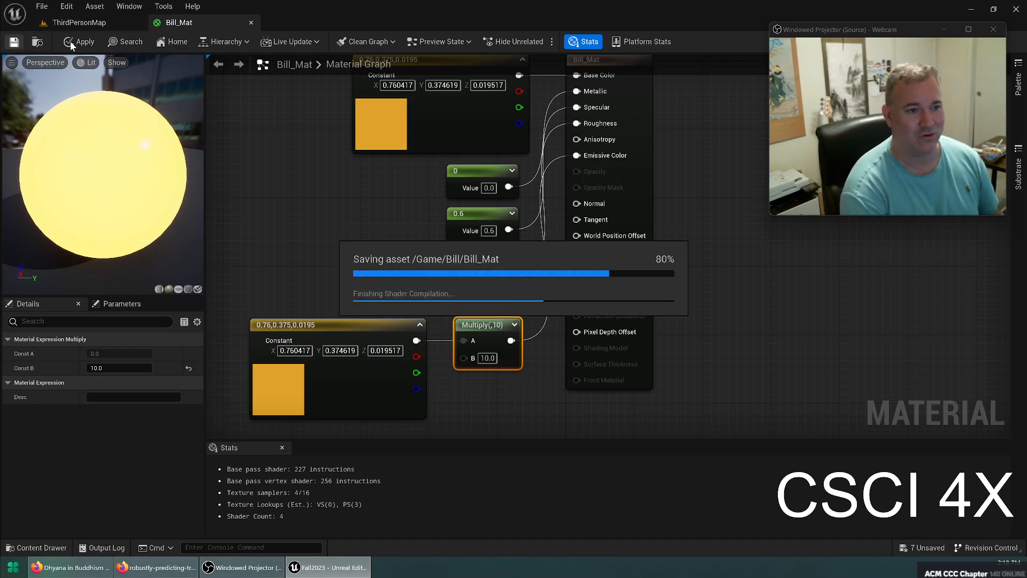
# Step: Examine the emissive block and the light it casts on the surrounding walls and cubes in ThirdPersonMap
pyautogui.click(79, 22)
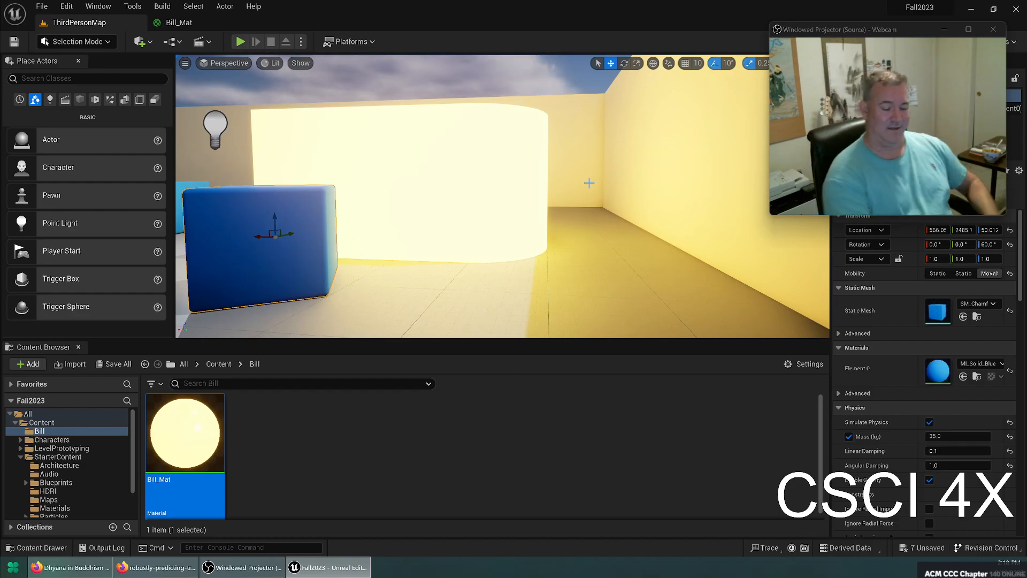
pyautogui.moveTo(570, 181); pyautogui.dragTo(570, 182, button='right')
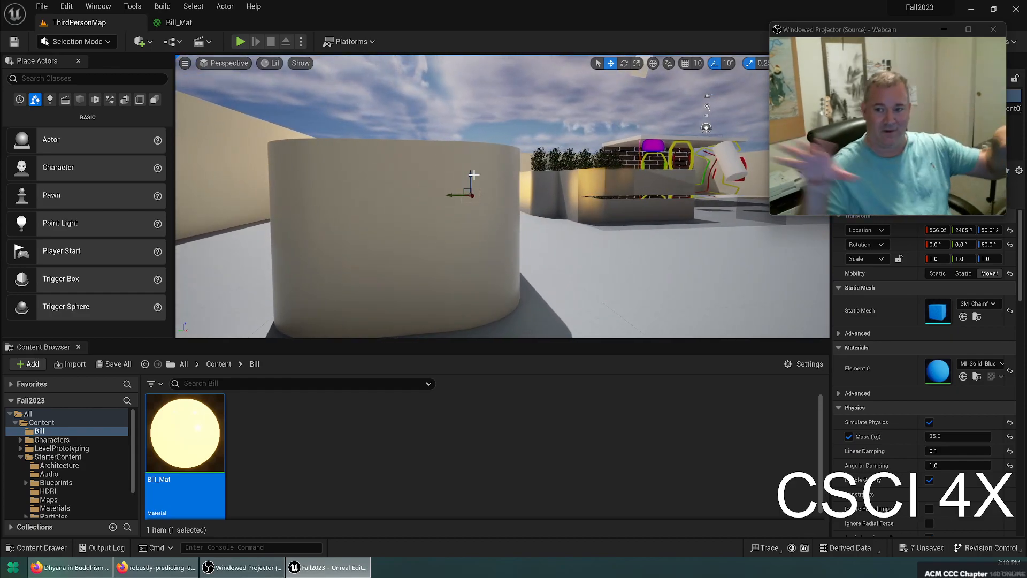
pyautogui.moveTo(410, 268); pyautogui.dragTo(321, 268, button='right')
pyautogui.moveTo(415, 262); pyautogui.dragTo(414, 262, button='right')
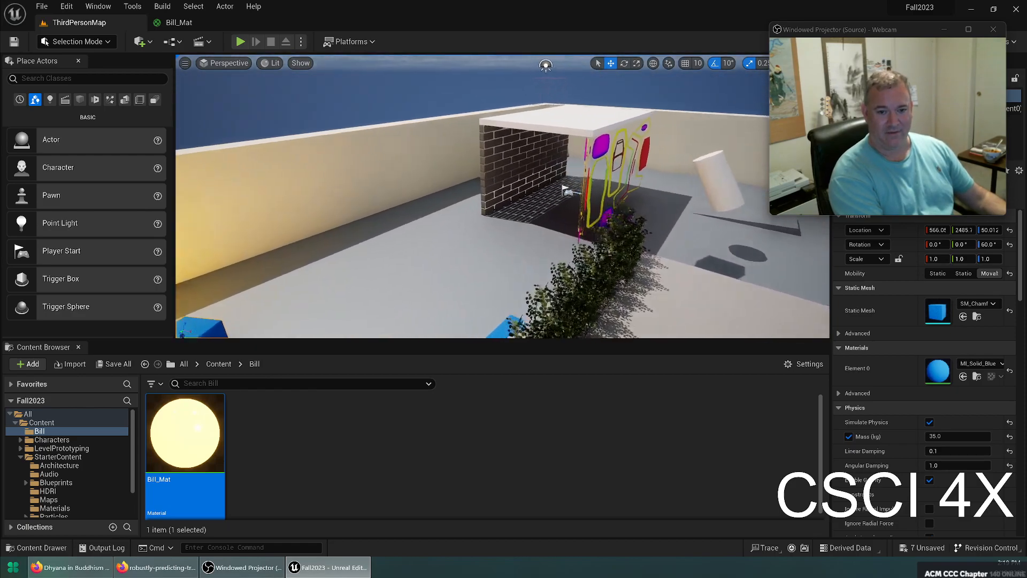
pyautogui.press('f')
pyautogui.moveTo(365, 176); pyautogui.dragTo(365, 176, button='right')
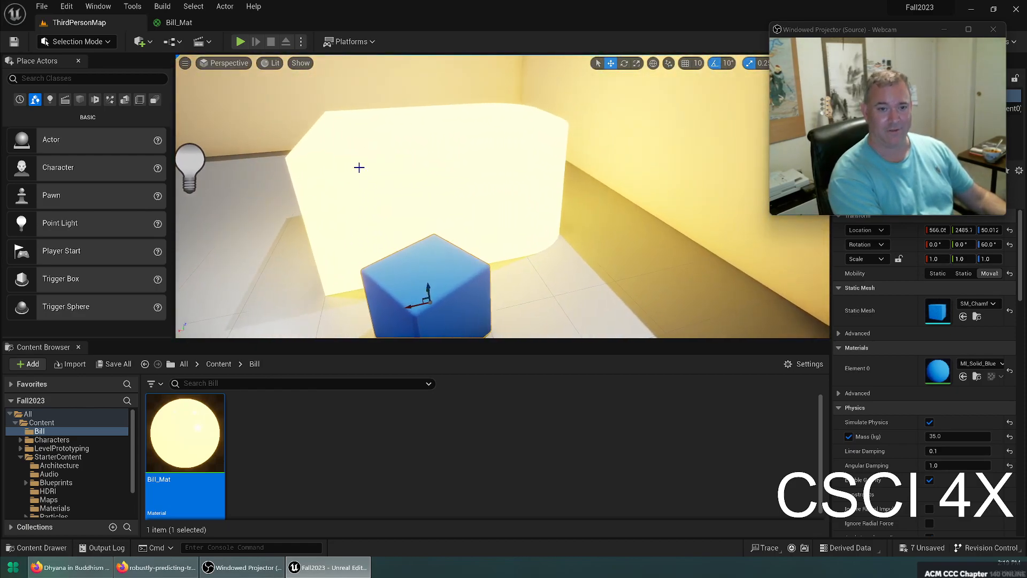
# Step: Reopen Bill_Mat, set the Multiply node's B value to 100, and save the material
pyautogui.doubleClick(168, 436)
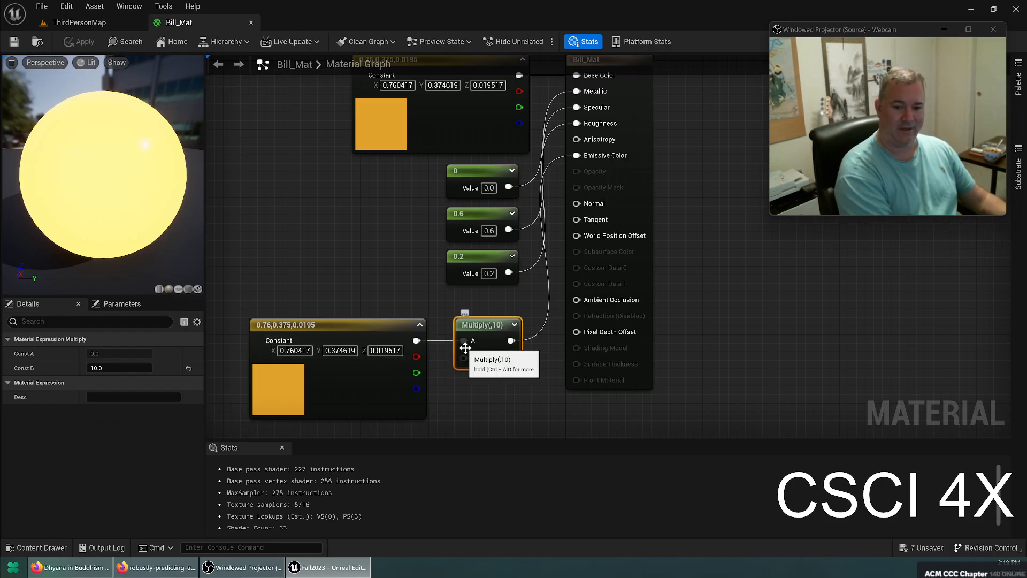
pyautogui.click(23, 43)
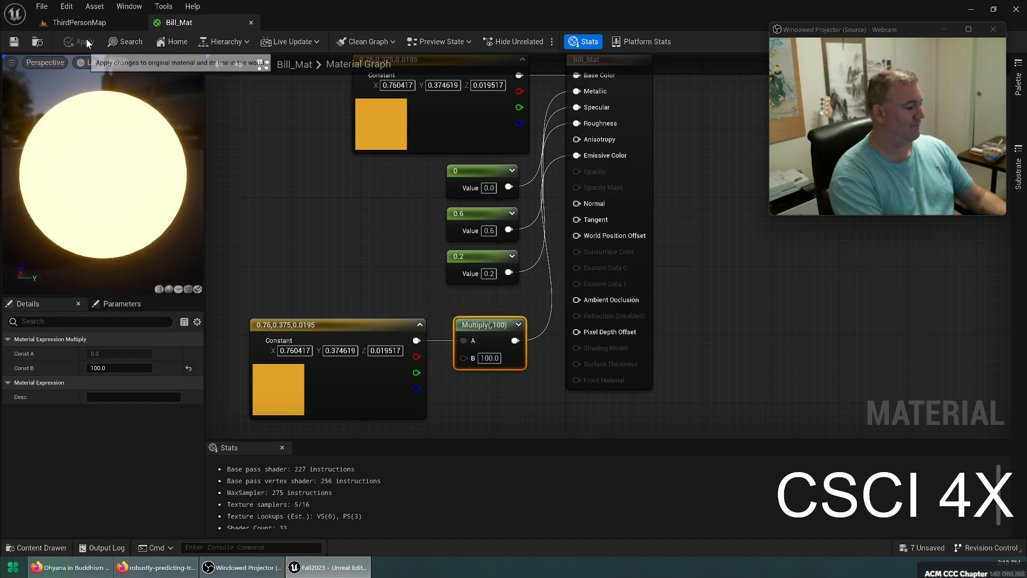
# Step: Return to ThirdPersonMap and examine how the brighter block lights the walls, the rounded block and the blue cube
pyautogui.click(88, 23)
pyautogui.moveTo(466, 190); pyautogui.dragTo(506, 182, button='right')
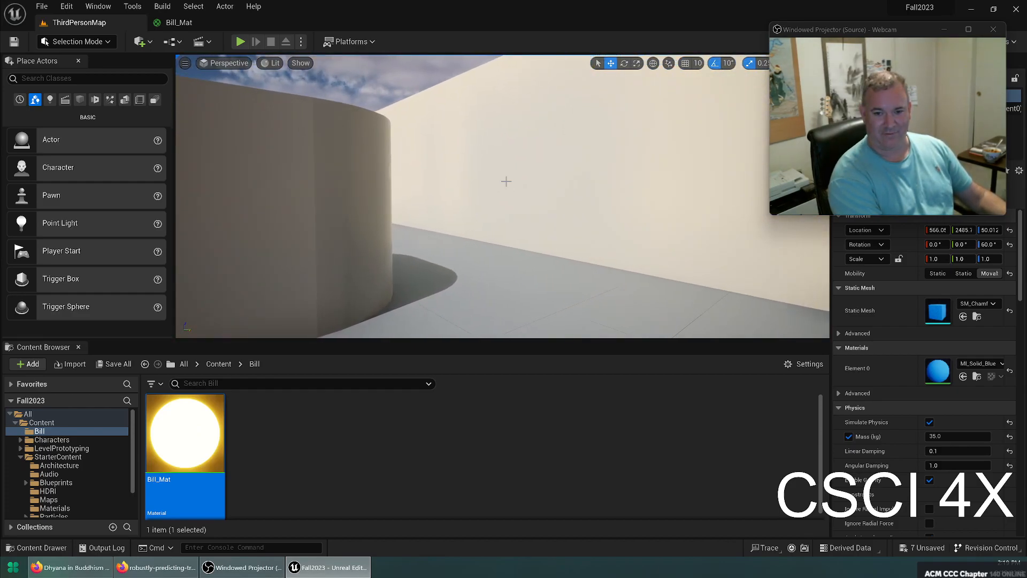
pyautogui.moveTo(499, 219); pyautogui.dragTo(345, 215, button='right')
pyautogui.moveTo(543, 197)
pyautogui.mouseDown(button='right')
pyautogui.moveTo(533, 198)
pyautogui.moveTo(533, 218)
pyautogui.moveTo(501, 207)
pyautogui.moveTo(547, 188)
pyautogui.moveTo(513, 213)
pyautogui.moveTo(564, 213)
pyautogui.moveTo(571, 193)
pyautogui.moveTo(541, 195)
pyautogui.mouseUp(button='right')
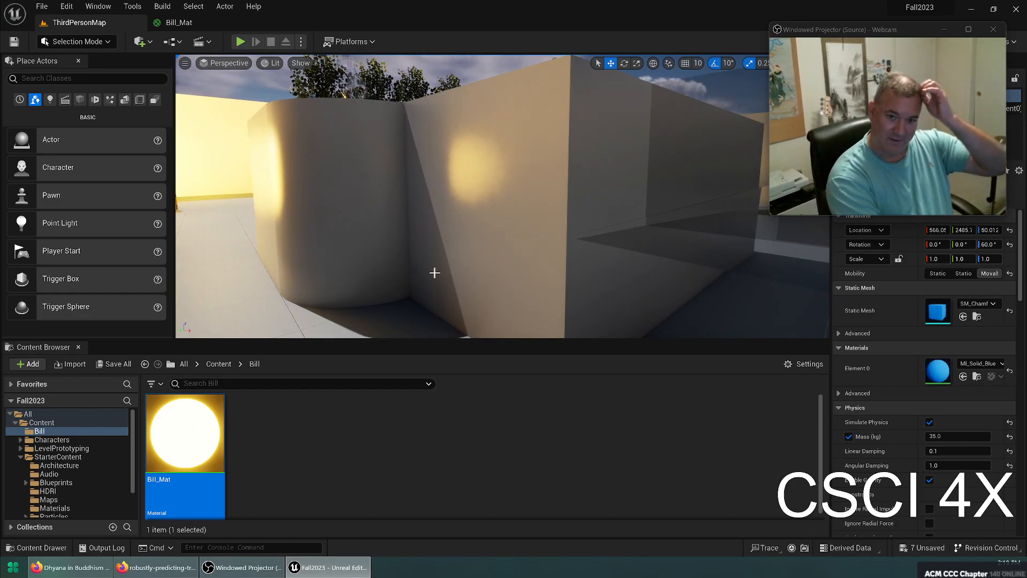
pyautogui.moveTo(414, 199)
pyautogui.mouseDown(button='right')
pyautogui.moveTo(382, 200)
pyautogui.moveTo(455, 199)
pyautogui.moveTo(369, 200)
pyautogui.moveTo(463, 196)
pyautogui.mouseUp(button='right')
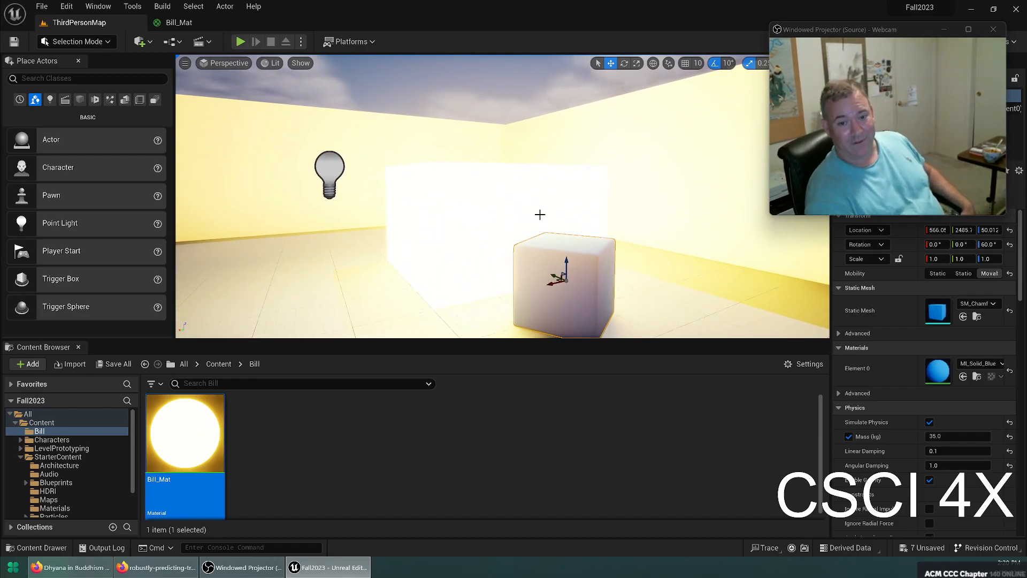
pyautogui.moveTo(445, 227); pyautogui.dragTo(445, 226, button='right')
# Step: Try moving the glowing block across the floor to about X 908, Y 2861, and undo the moves
pyautogui.click(488, 254)
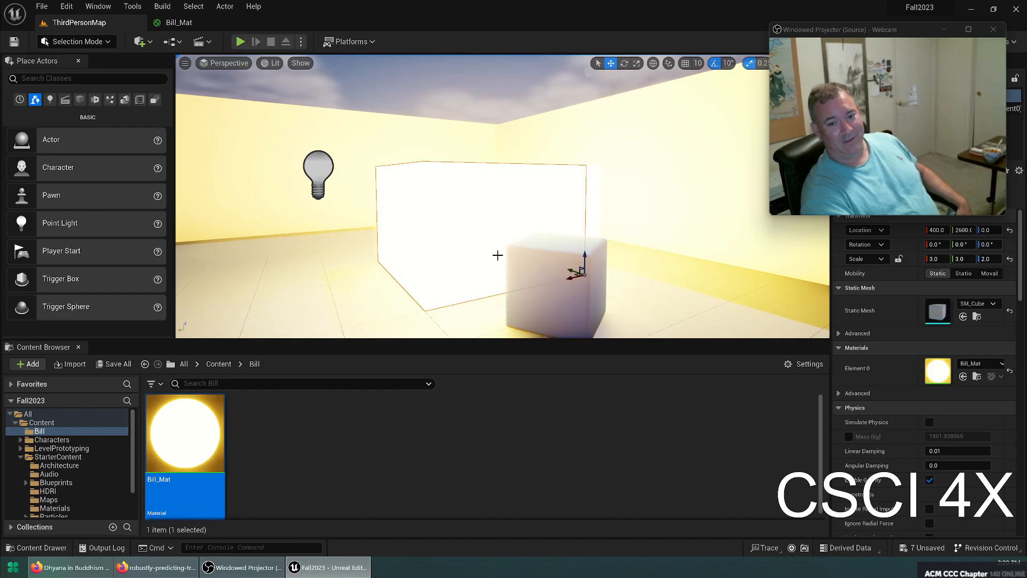
pyautogui.moveTo(561, 281); pyautogui.dragTo(215, 338)
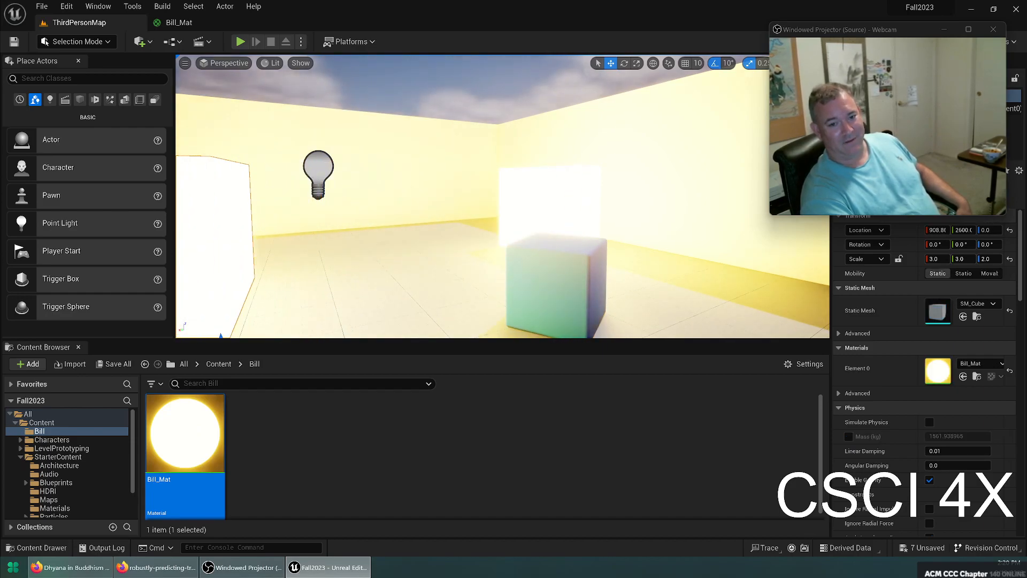
pyautogui.moveTo(415, 224); pyautogui.dragTo(276, 240, button='right')
pyautogui.moveTo(543, 220); pyautogui.dragTo(544, 221, button='right')
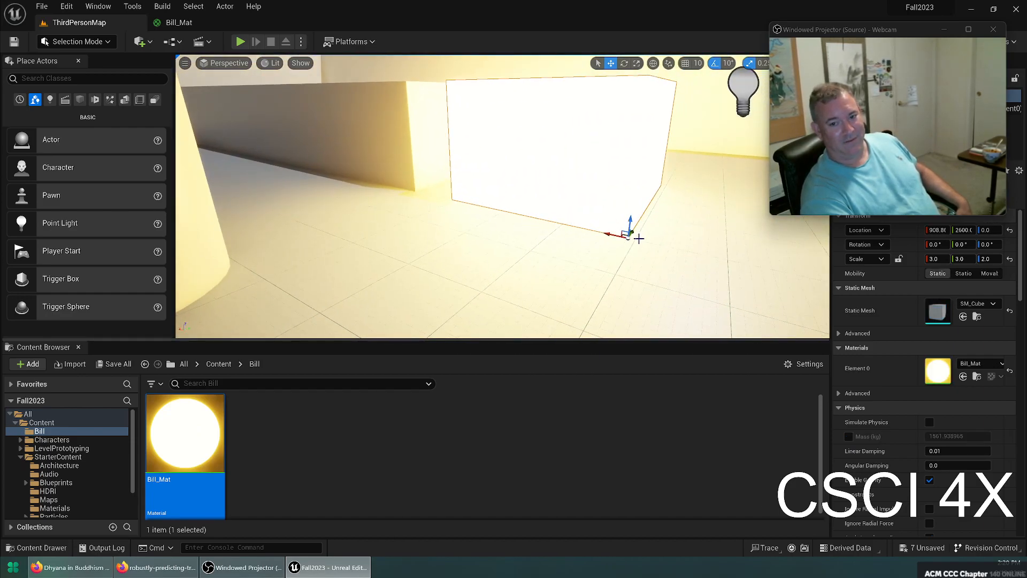
pyautogui.moveTo(635, 230); pyautogui.dragTo(699, 166)
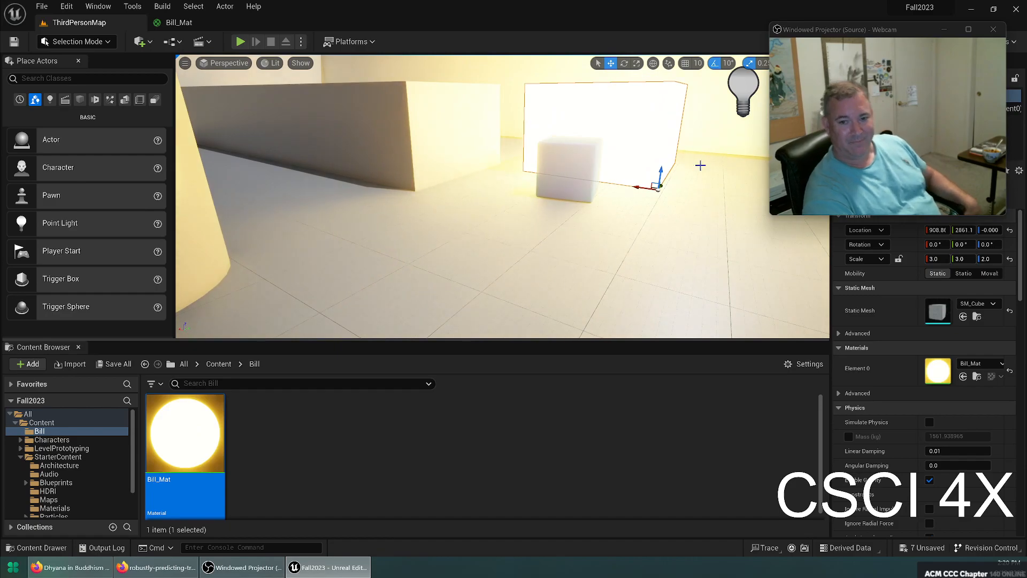
pyautogui.hotkey('ctrl', 'z')
pyautogui.press('f')
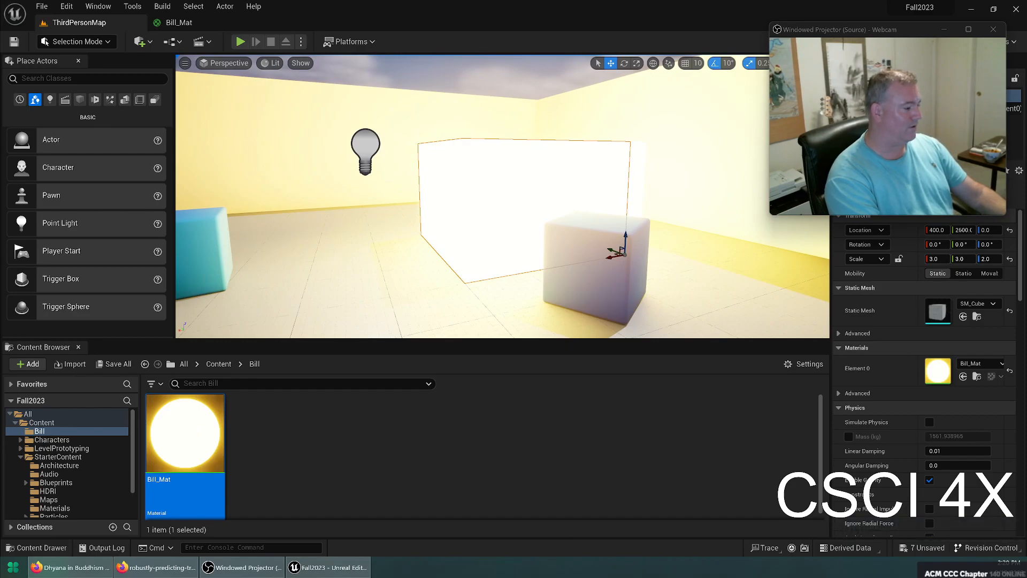
# Step: Reopen Bill_Mat and change the lower colour constant feeding the Multiply node to magenta (0.760417, 0.0, 0.378256)
pyautogui.doubleClick(193, 417)
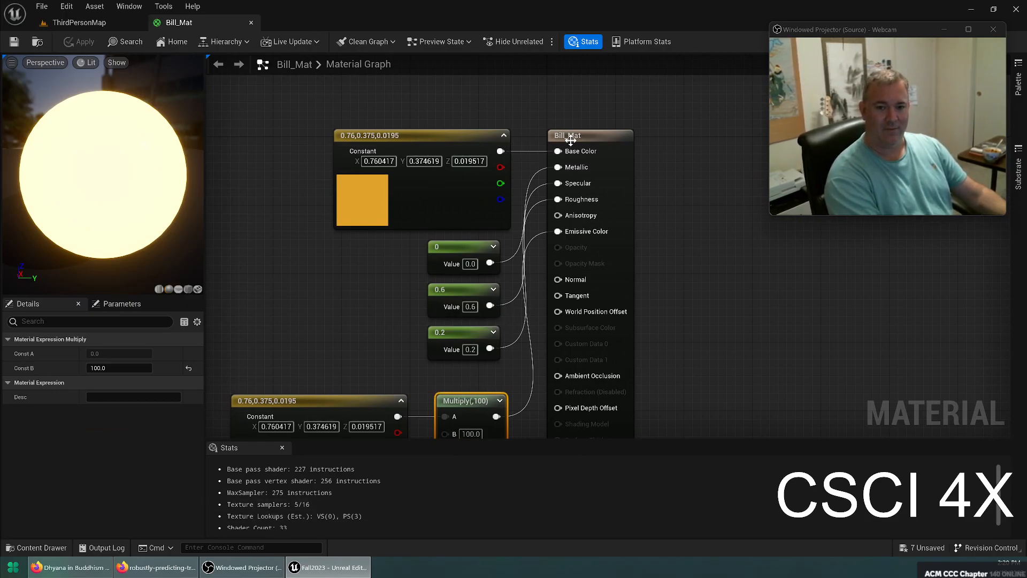
pyautogui.click(455, 137)
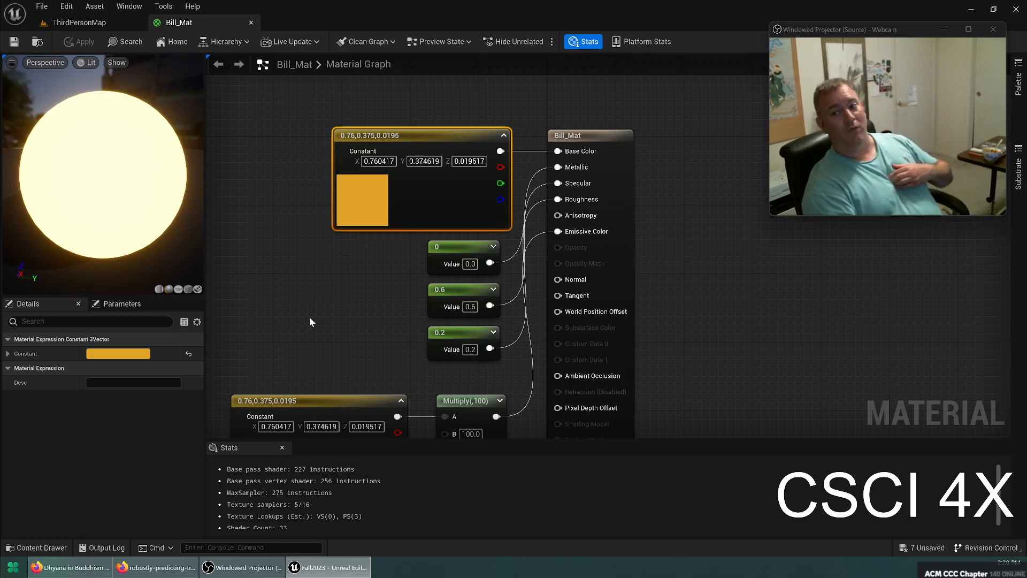
pyautogui.moveTo(281, 264); pyautogui.dragTo(276, 153, button='right')
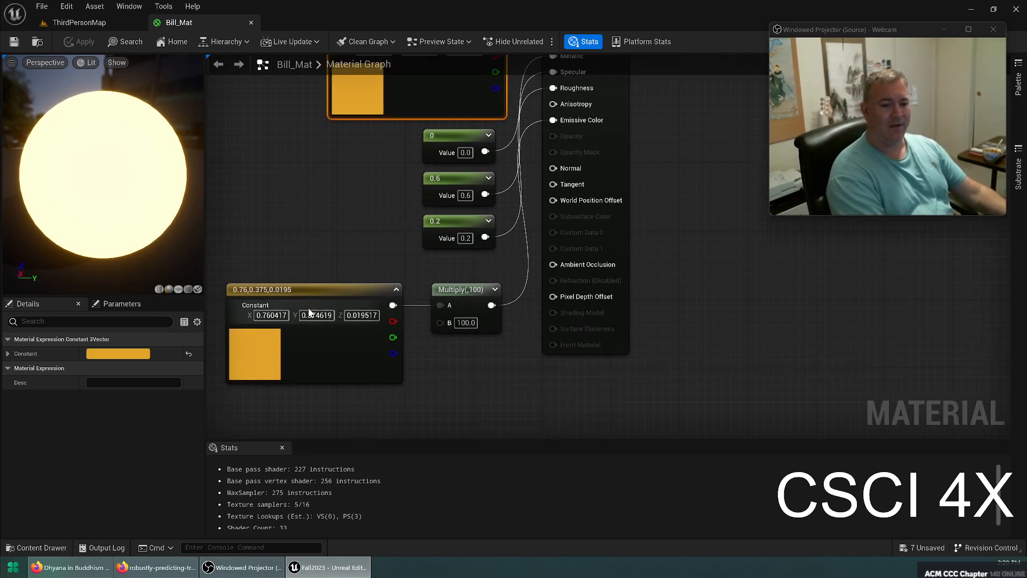
pyautogui.doubleClick(276, 339)
pyautogui.moveTo(323, 312); pyautogui.dragTo(420, 333)
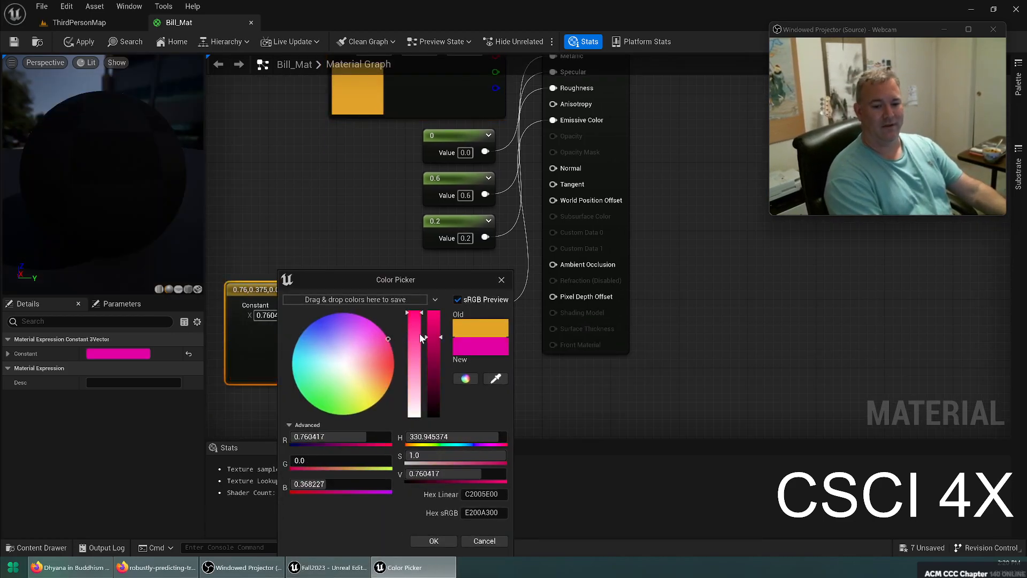
pyautogui.click(433, 540)
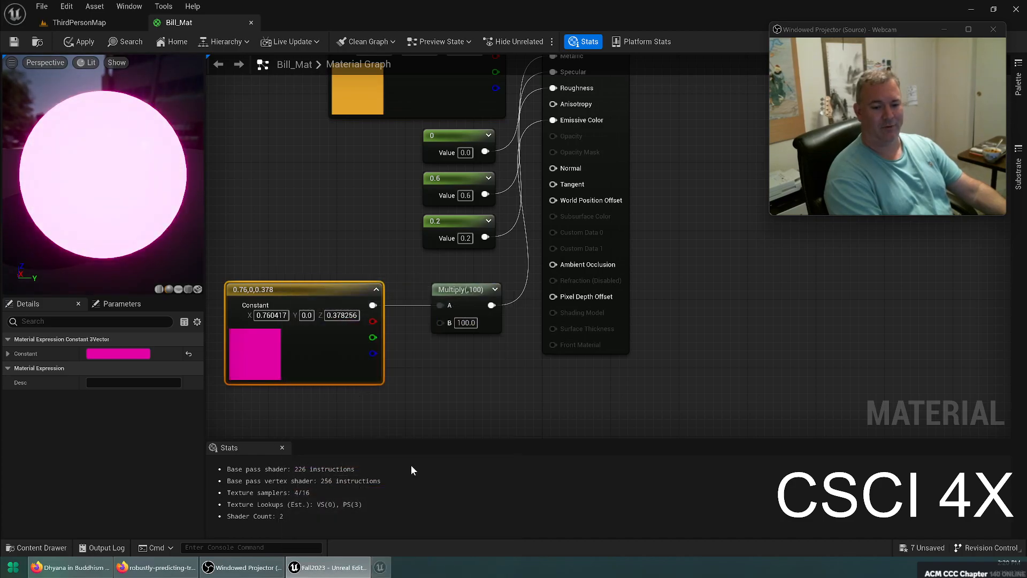
# Step: Save the material and examine in ThirdPersonMap how the magenta glow tints the walls, floor and cubes
pyautogui.click(15, 42)
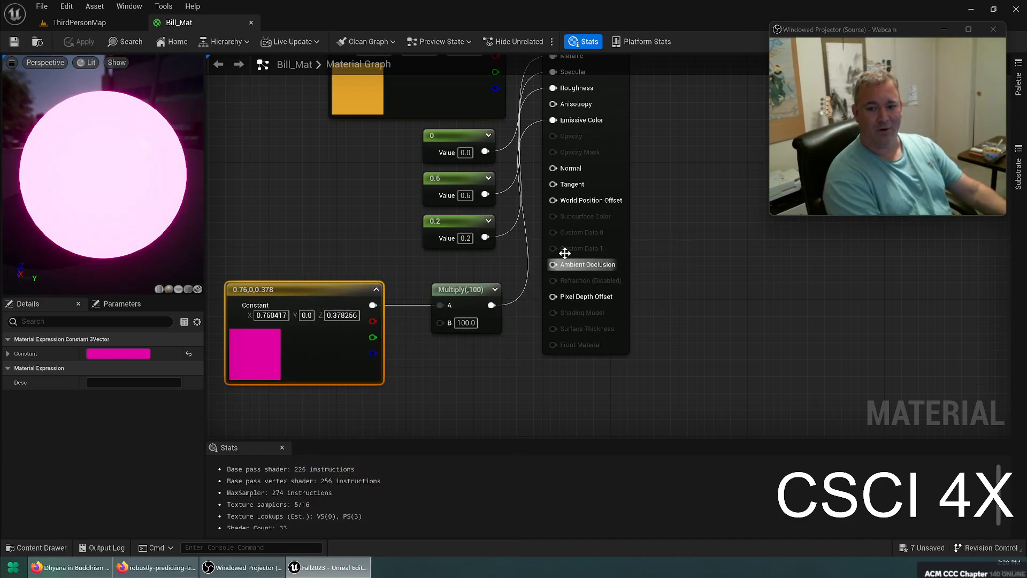
pyautogui.click(76, 22)
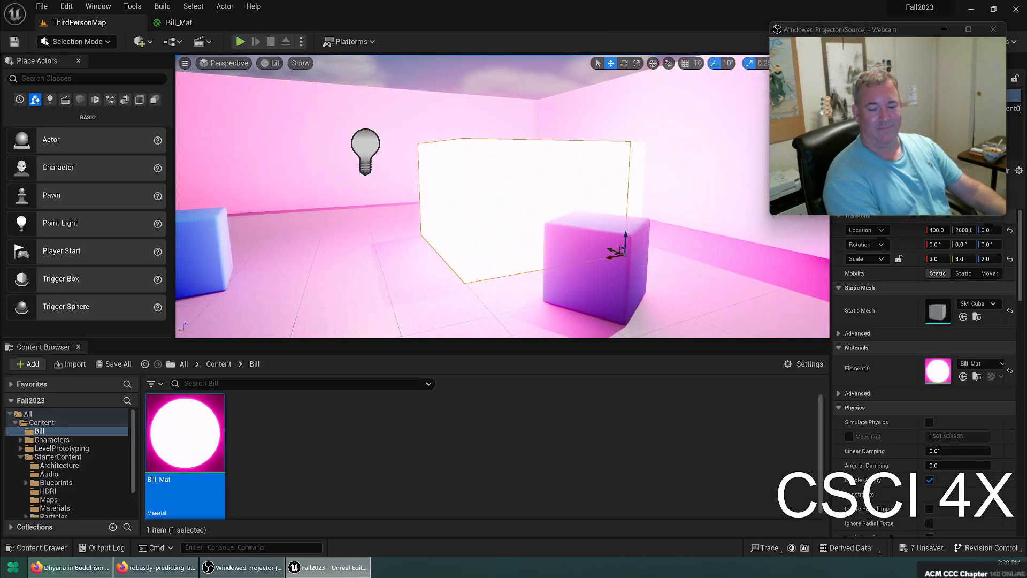
pyautogui.moveTo(503, 196); pyautogui.dragTo(504, 223, button='right')
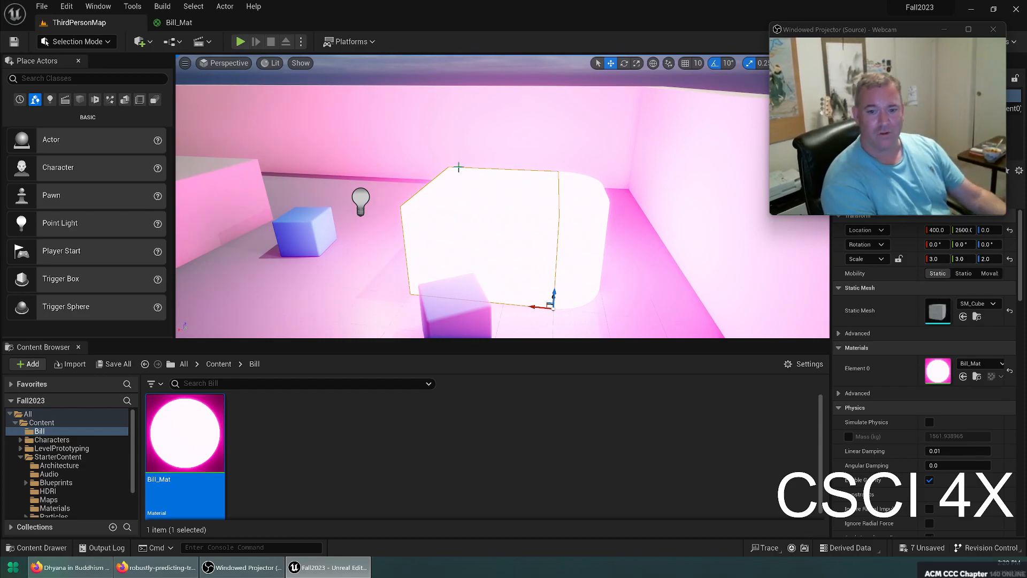
pyautogui.moveTo(333, 133); pyautogui.dragTo(251, 137, button='right')
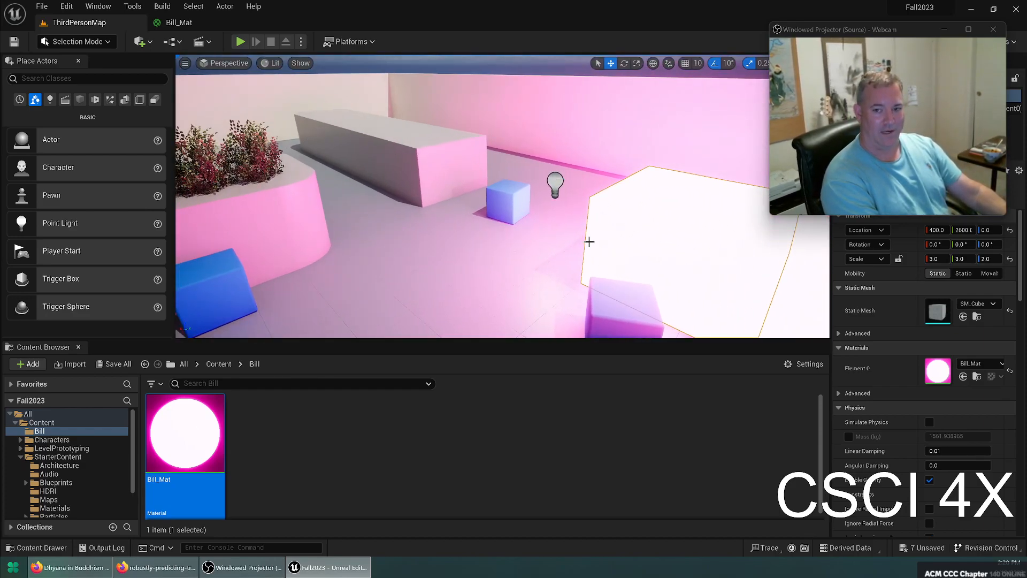
pyautogui.moveTo(427, 166); pyautogui.dragTo(564, 169, button='right')
pyautogui.press('Escape')
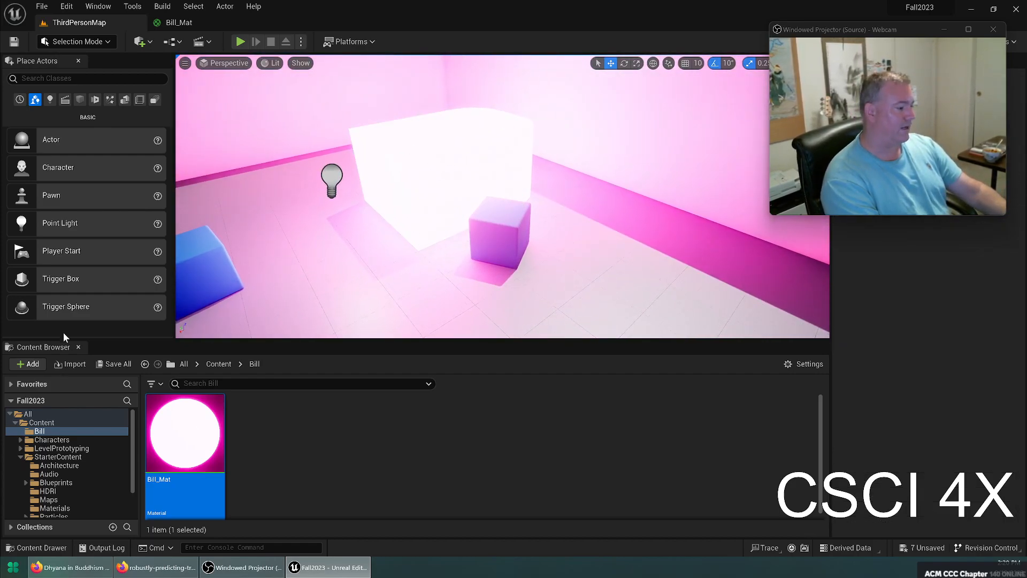
# Step: Reopen Bill_Mat and place a Constant3Vector node above the gold colour constant
pyautogui.doubleClick(185, 433)
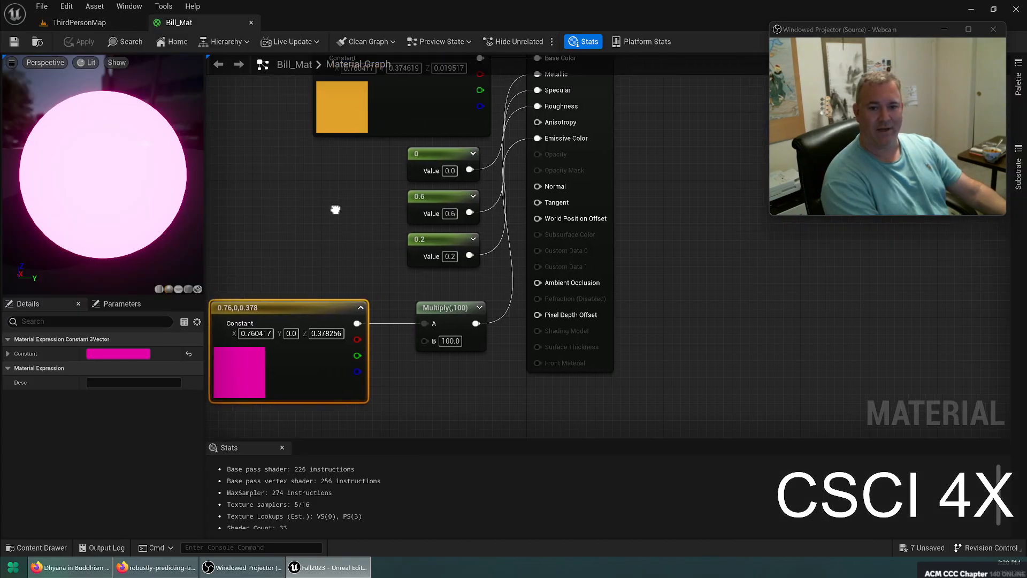
pyautogui.moveTo(340, 201); pyautogui.dragTo(290, 376, button='right')
pyautogui.rightClick(378, 144)
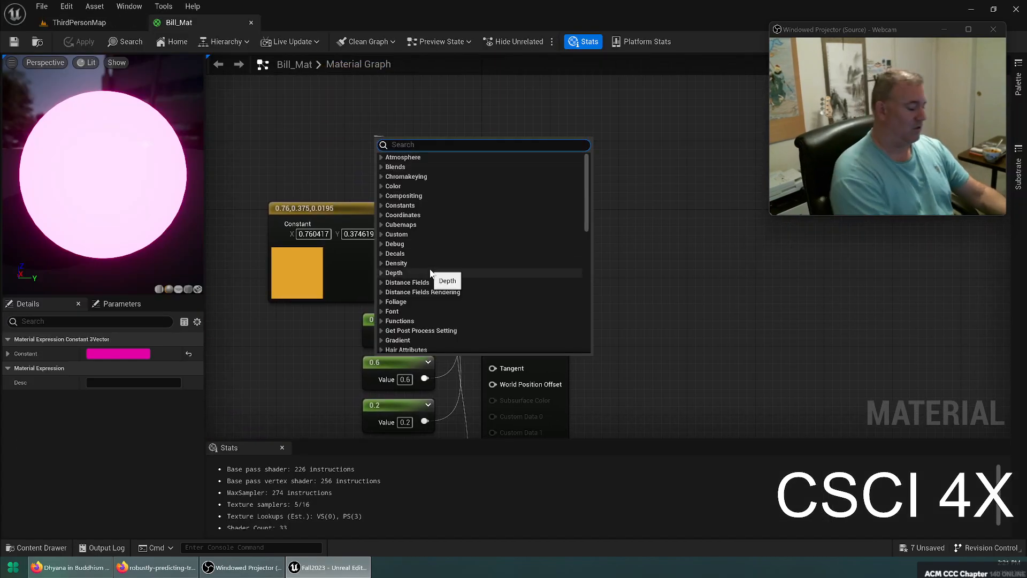
pyautogui.write('constant3')
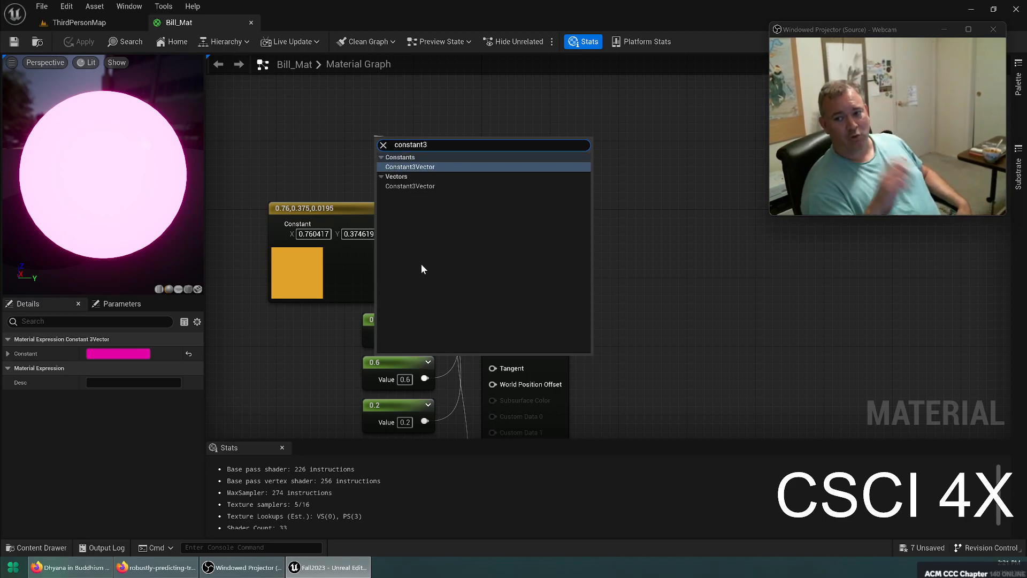
pyautogui.click(317, 177)
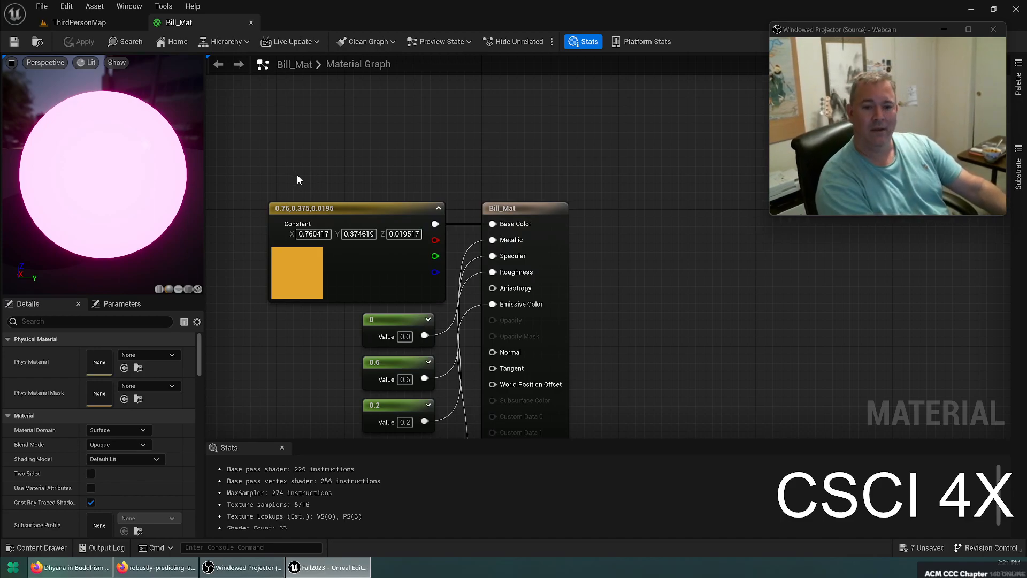
pyautogui.click(357, 138)
pyautogui.moveTo(411, 140); pyautogui.dragTo(369, 86)
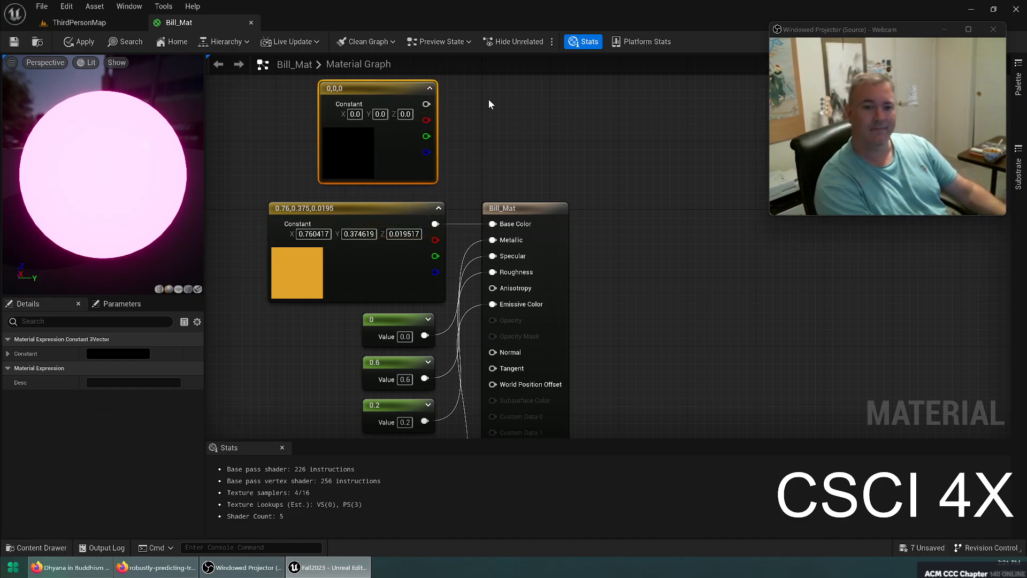
pyautogui.click(529, 140)
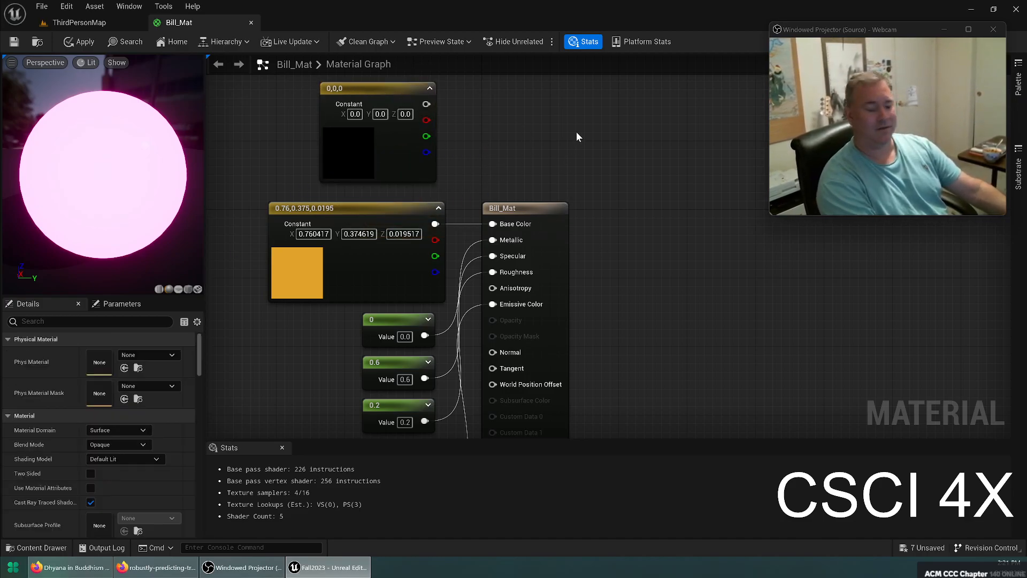
# Step: Try out a Constant node and a Constant4Vector node in the empty graph area, and delete them together with the unused Constant3Vector
pyautogui.click(608, 152)
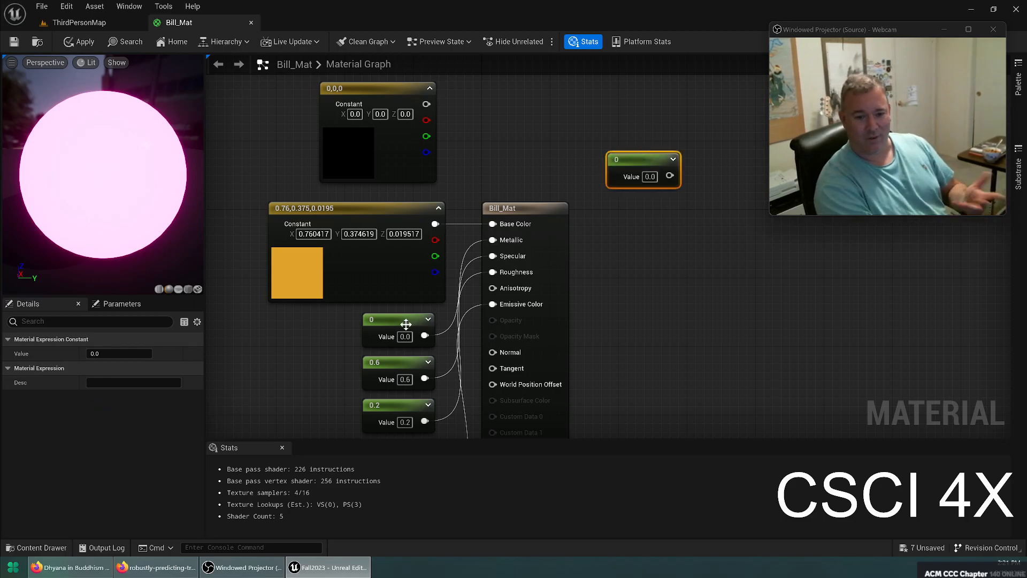
pyautogui.press('Delete')
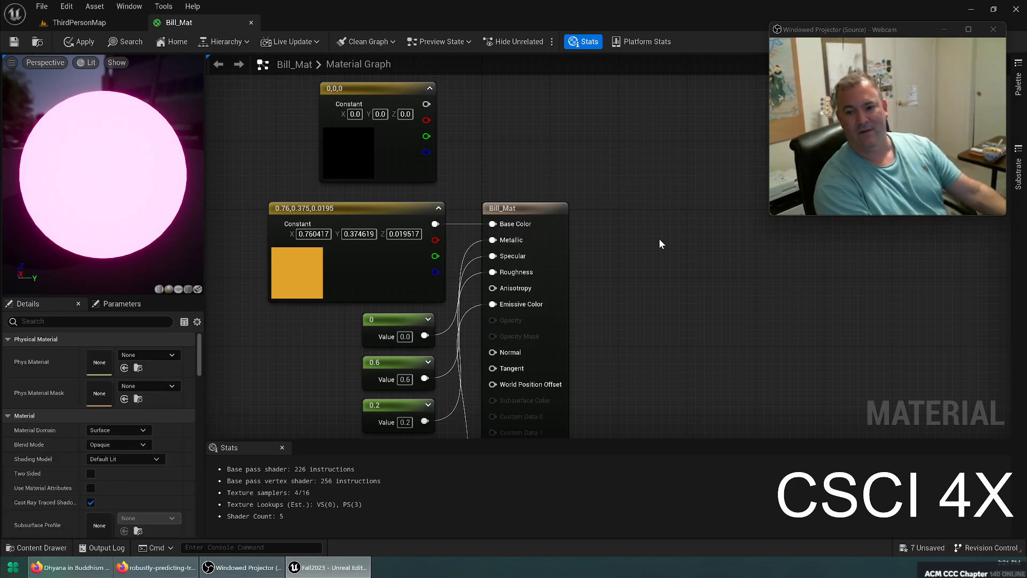
pyautogui.click(665, 239)
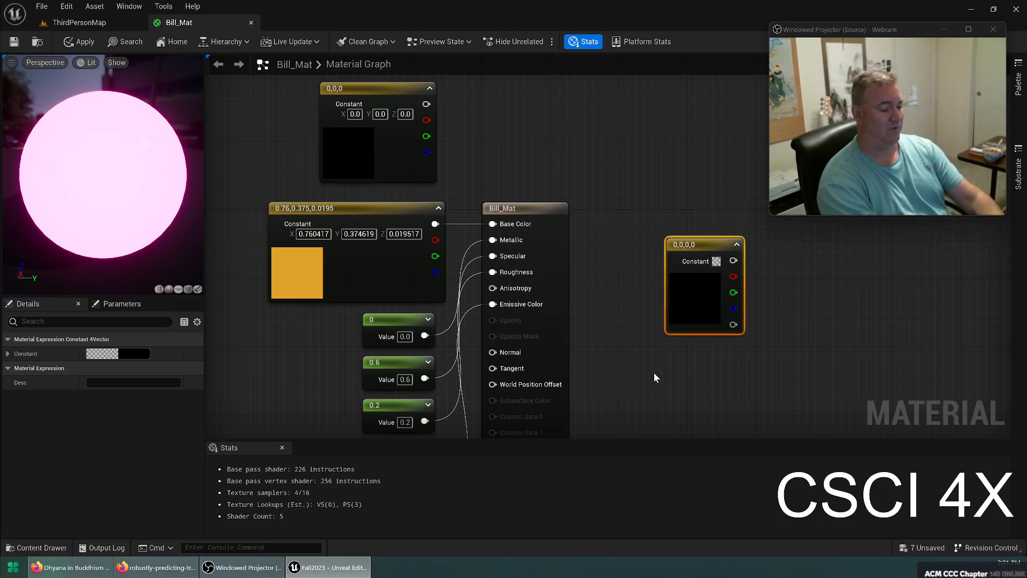
pyautogui.press('Delete')
pyautogui.click(372, 102)
pyautogui.press('Delete')
# Step: Apply the material and examine the brick wall and the coloured outline shapes in ThirdPersonMap
pyautogui.click(80, 41)
pyautogui.click(79, 22)
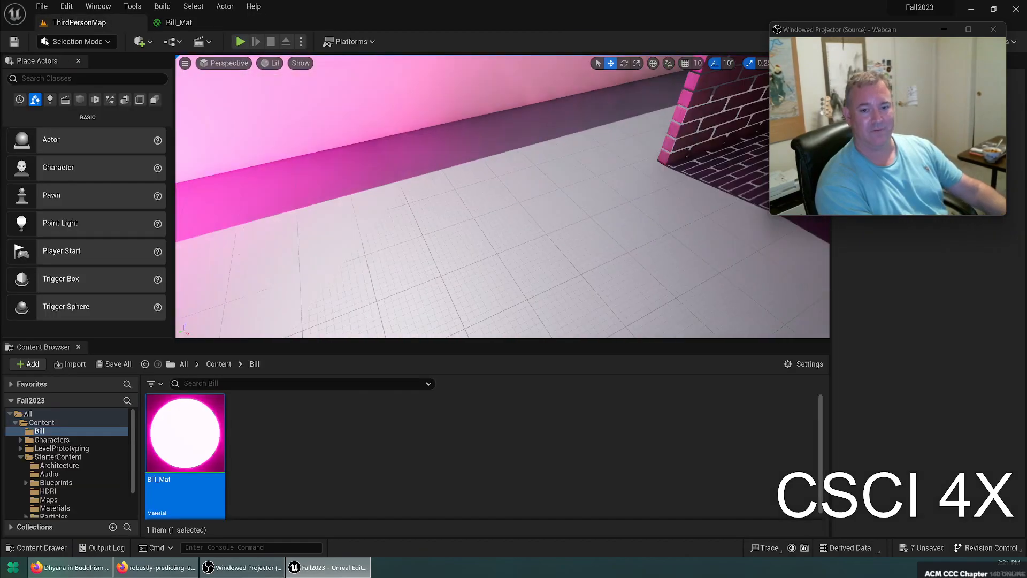
pyautogui.moveTo(372, 229); pyautogui.dragTo(463, 229, button='right')
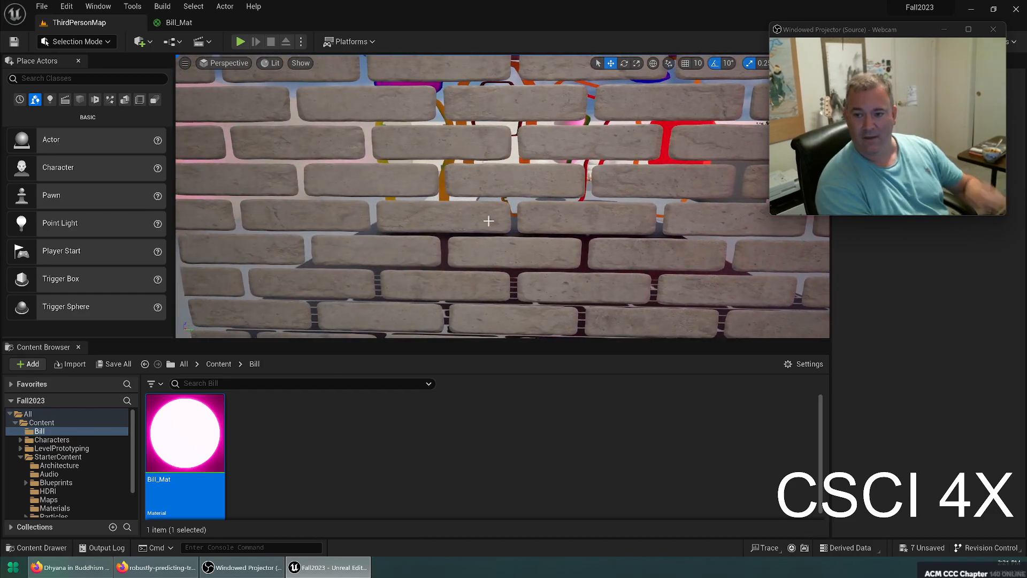
pyautogui.moveTo(353, 206); pyautogui.dragTo(401, 214, button='right')
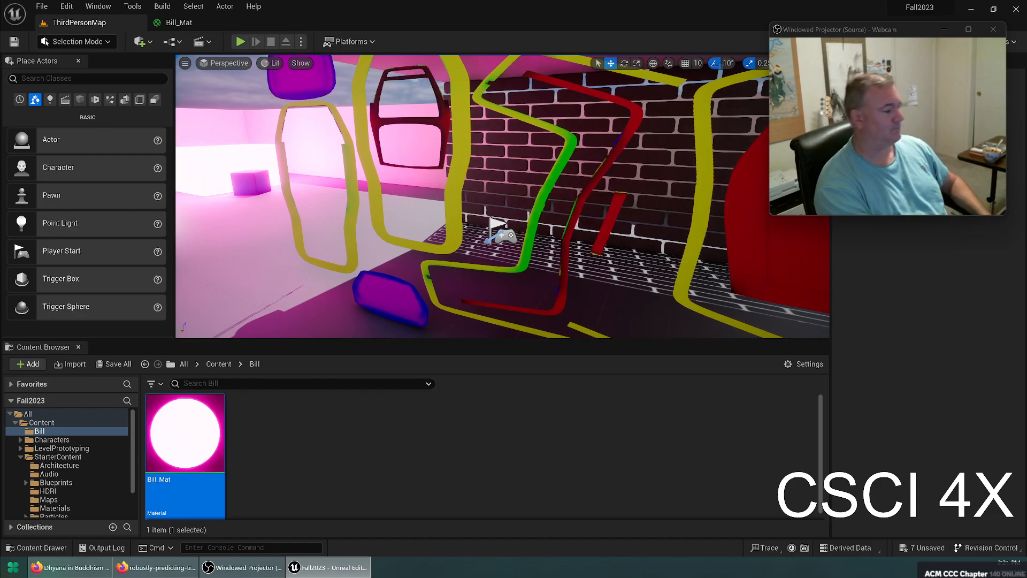
# Step: Reopen Bill_Mat, set the Multiply node's B value to 0.5, and save the material
pyautogui.doubleClick(188, 423)
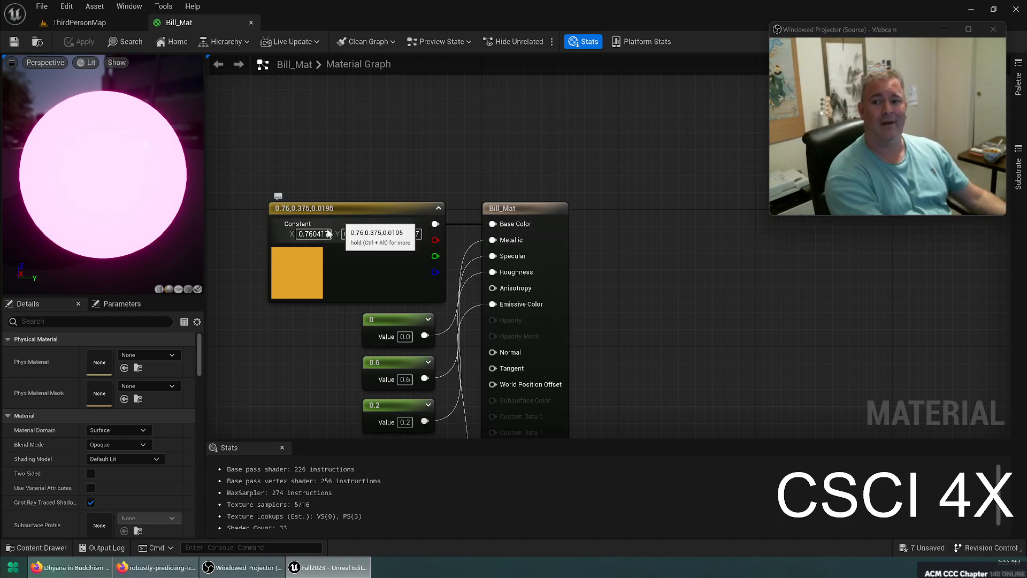
pyautogui.moveTo(245, 367); pyautogui.dragTo(289, 259, button='right')
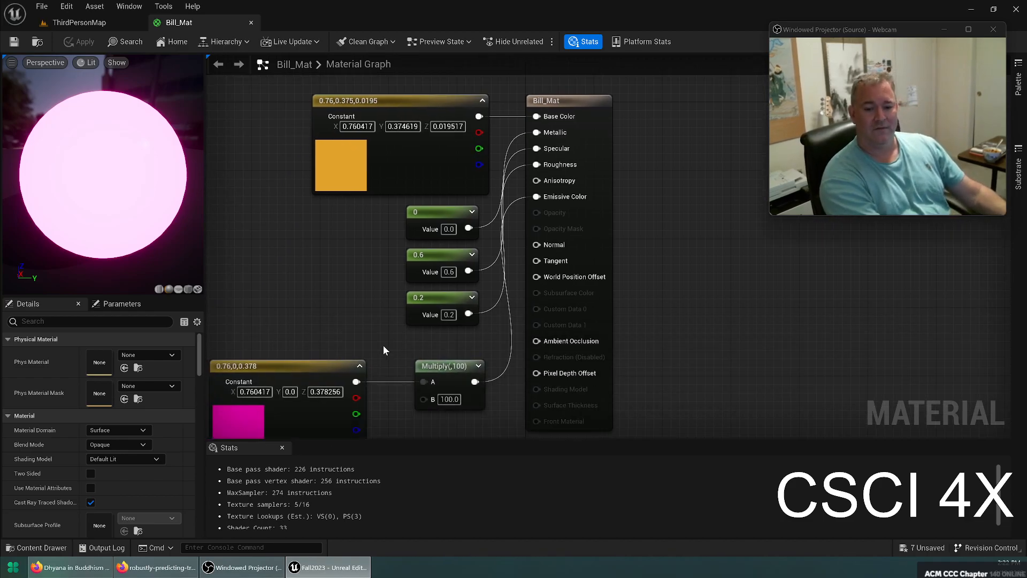
pyautogui.click(441, 399)
pyautogui.write('0.5')
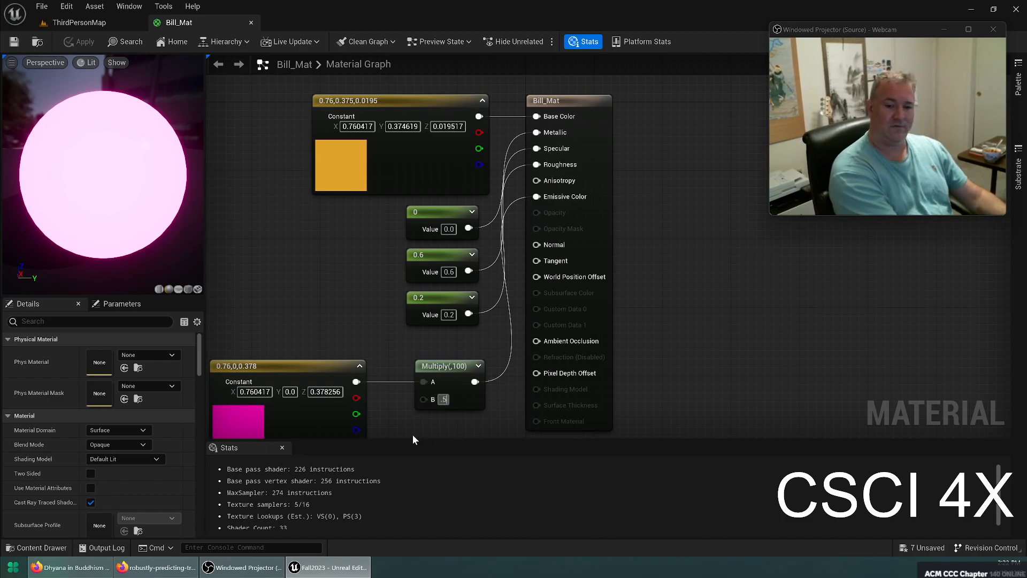
pyautogui.press('Return')
pyautogui.click(14, 41)
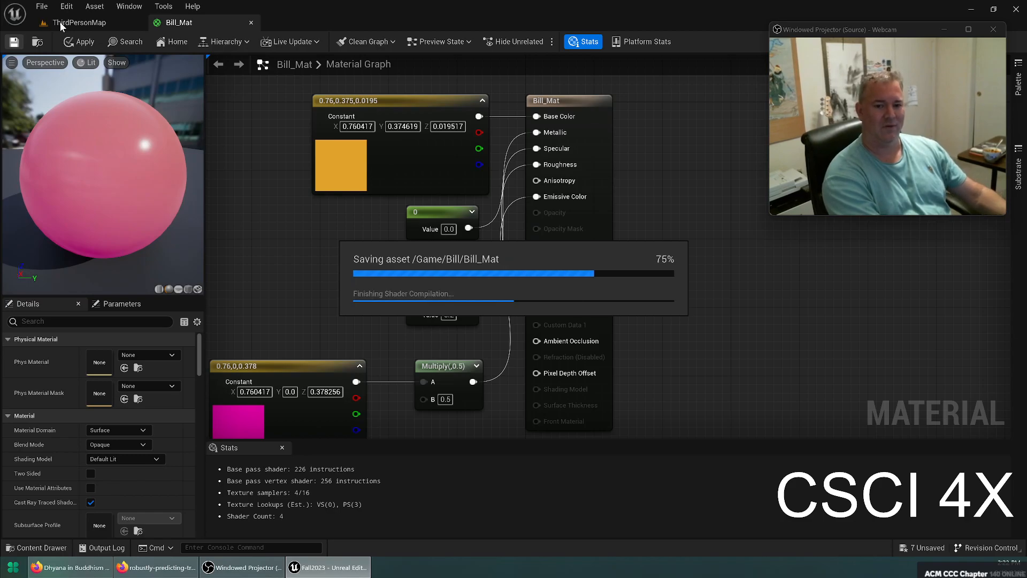
# Step: Return to ThirdPersonMap and examine the weaker magenta emission on the block's lit and shaded faces
pyautogui.click(60, 22)
pyautogui.press('w')
pyautogui.moveTo(503, 197); pyautogui.dragTo(385, 196, button='right')
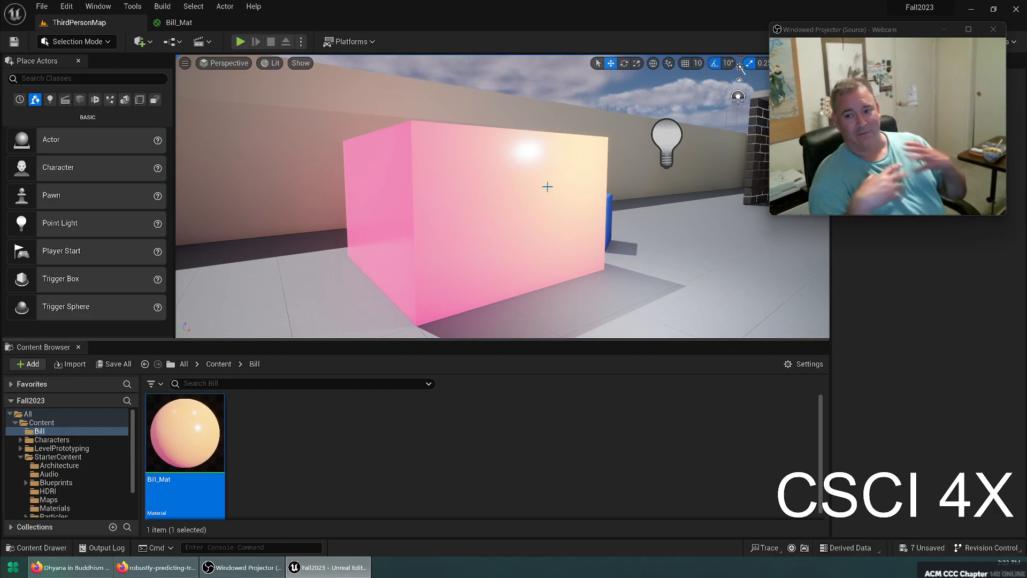
pyautogui.moveTo(548, 186); pyautogui.dragTo(511, 231, button='right')
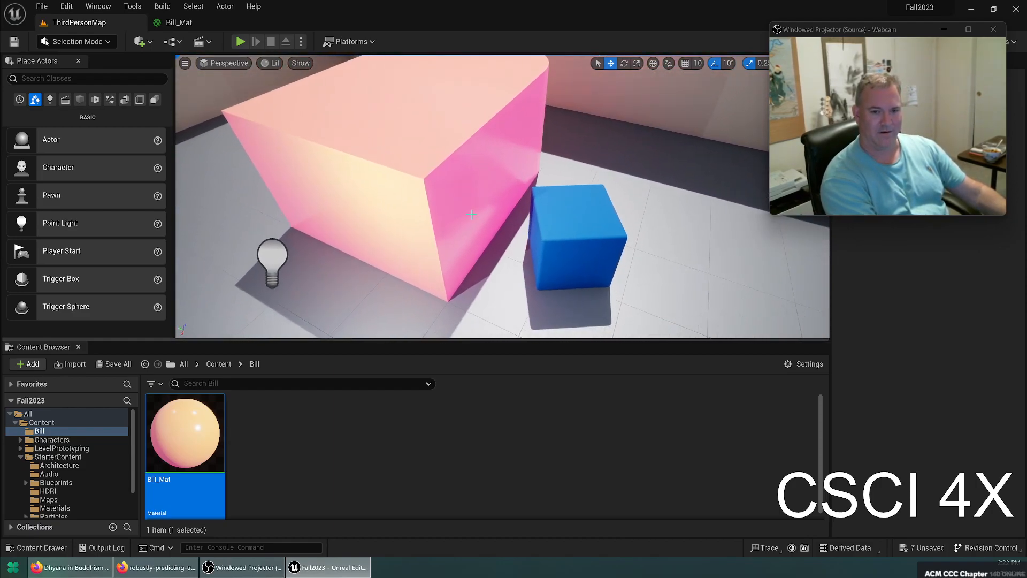
# Step: Delete the magenta colour constant and the Multiply node from Bill_Mat's Emissive Color input, and save the material
pyautogui.click(180, 23)
pyautogui.moveTo(289, 299); pyautogui.dragTo(332, 197, button='right')
pyautogui.moveTo(298, 213); pyautogui.dragTo(329, 365)
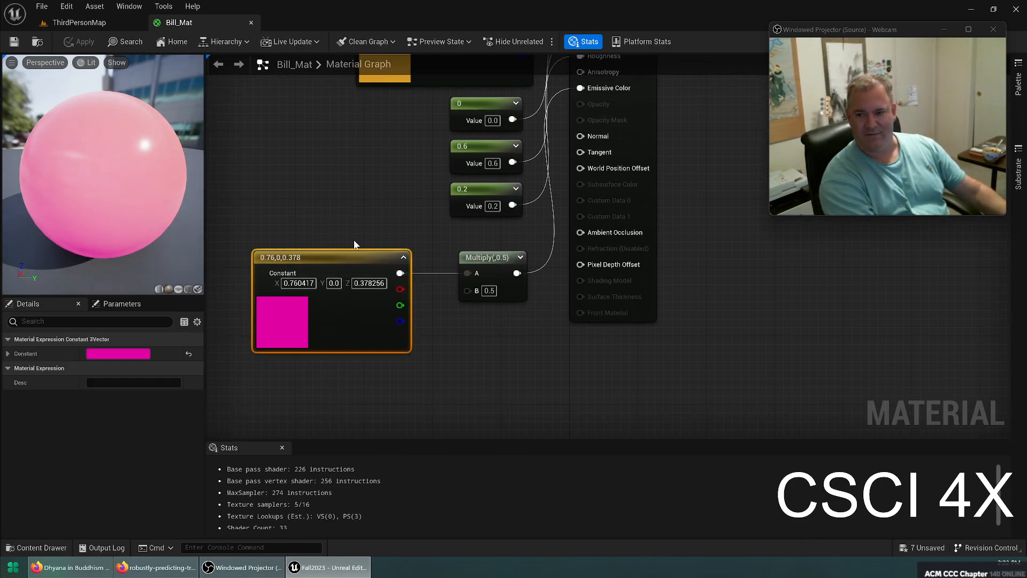
pyautogui.moveTo(317, 203); pyautogui.dragTo(324, 259, button='right')
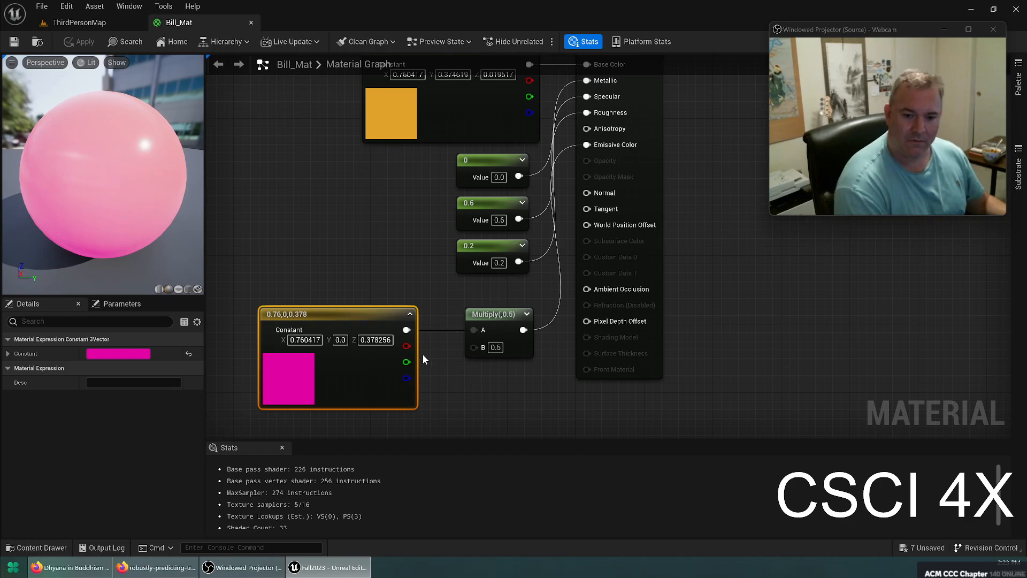
pyautogui.moveTo(372, 290); pyautogui.dragTo(499, 369)
pyautogui.press('Delete')
pyautogui.press('Home')
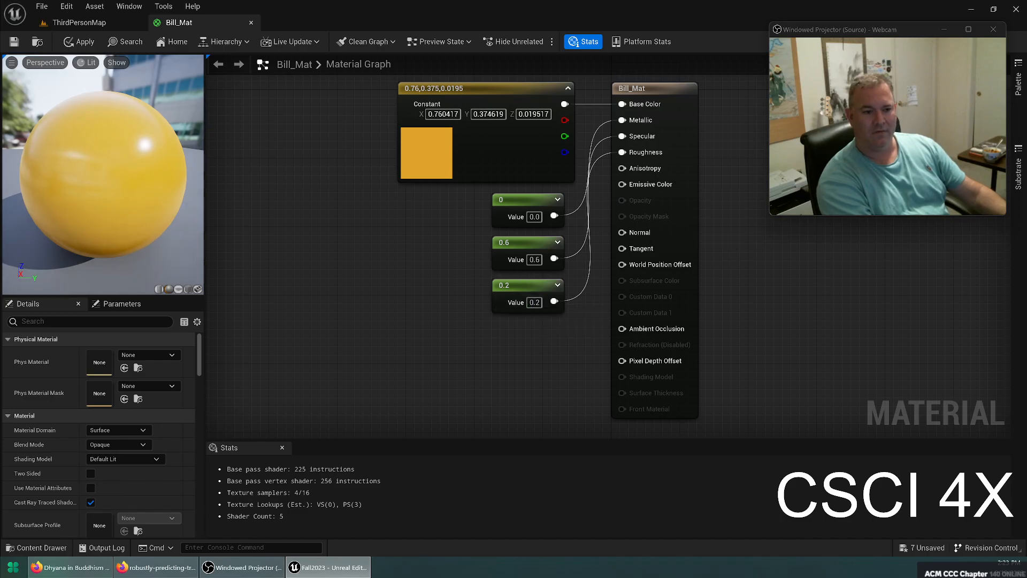
pyautogui.click(17, 42)
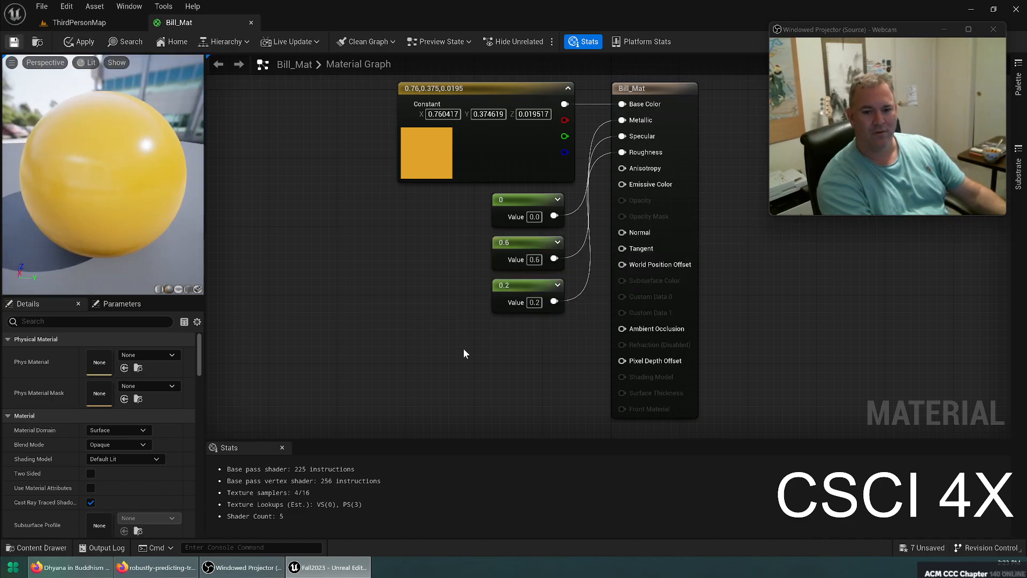
# Step: Examine the non-emissive gold block in ThirdPersonMap and compare it with the material graph
pyautogui.click(102, 26)
pyautogui.moveTo(435, 205); pyautogui.dragTo(241, 225, button='right')
pyautogui.click(181, 21)
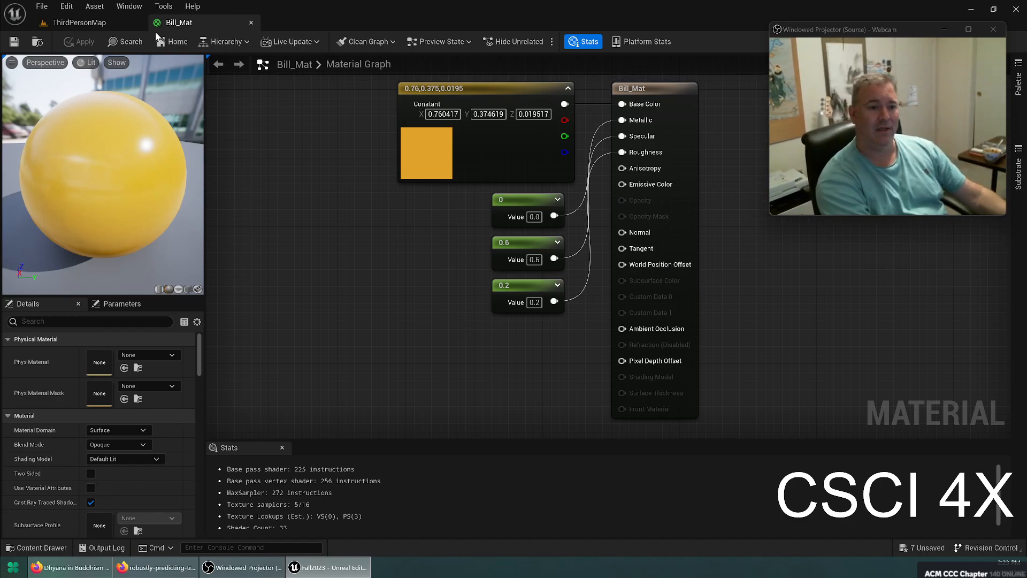
pyautogui.click(78, 21)
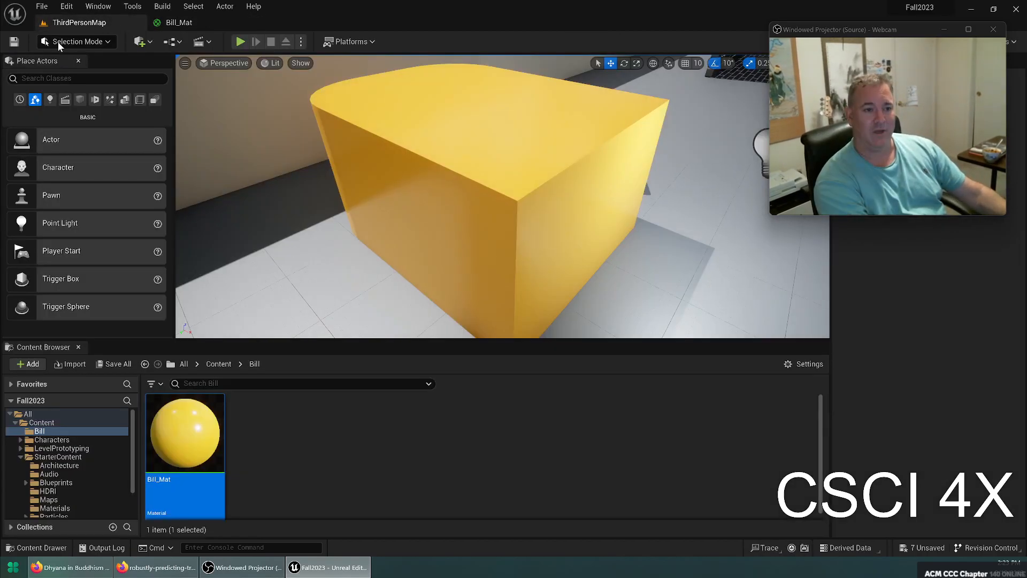
# Step: Display the level in Wireframe, inspect the selected gold block's mesh, and switch the view mode back to Lit
pyautogui.click(271, 63)
pyautogui.click(297, 117)
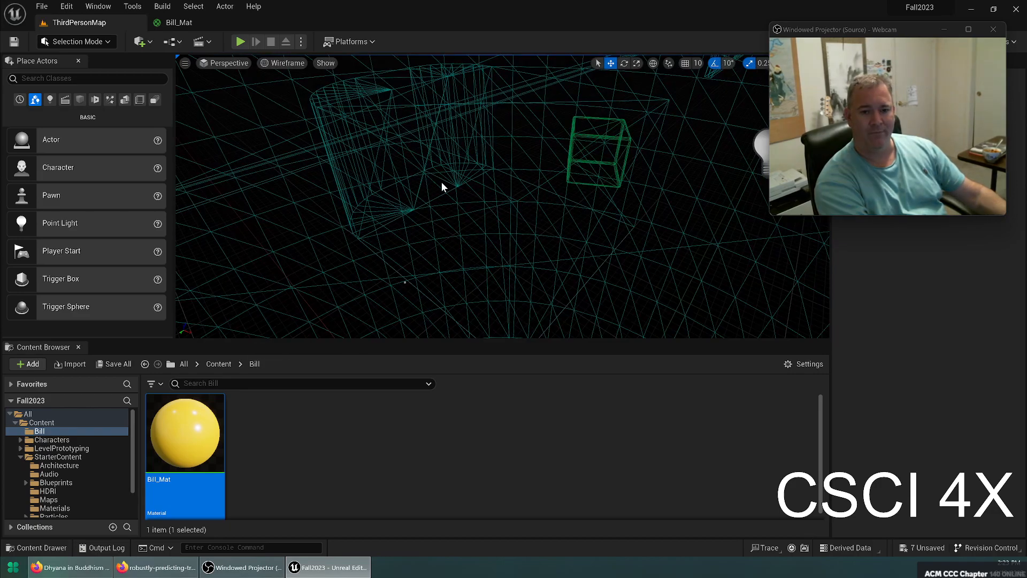
pyautogui.click(444, 167)
pyautogui.click(494, 207)
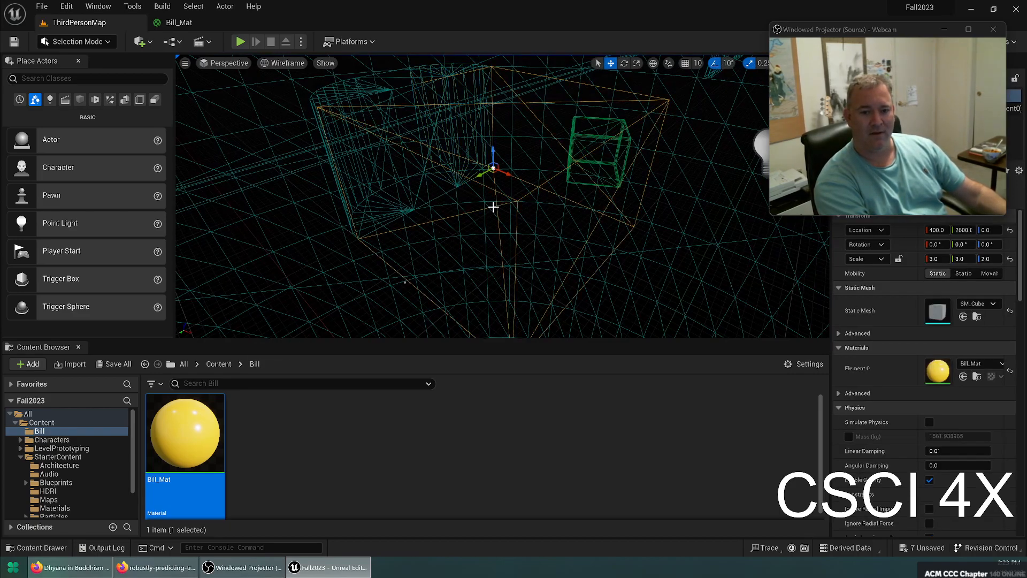
pyautogui.moveTo(537, 182); pyautogui.dragTo(650, 216, button='right')
pyautogui.click(271, 62)
pyautogui.click(294, 92)
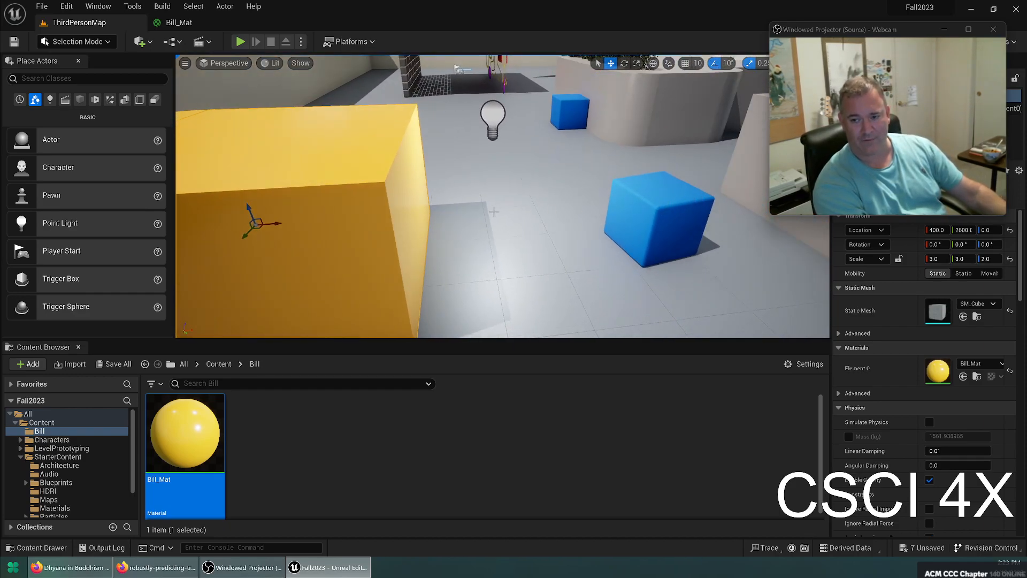
# Step: Focus the view on the gold block and save the level with its unsaved changes
pyautogui.press('f')
pyautogui.moveTo(484, 217); pyautogui.dragTo(508, 206, button='right')
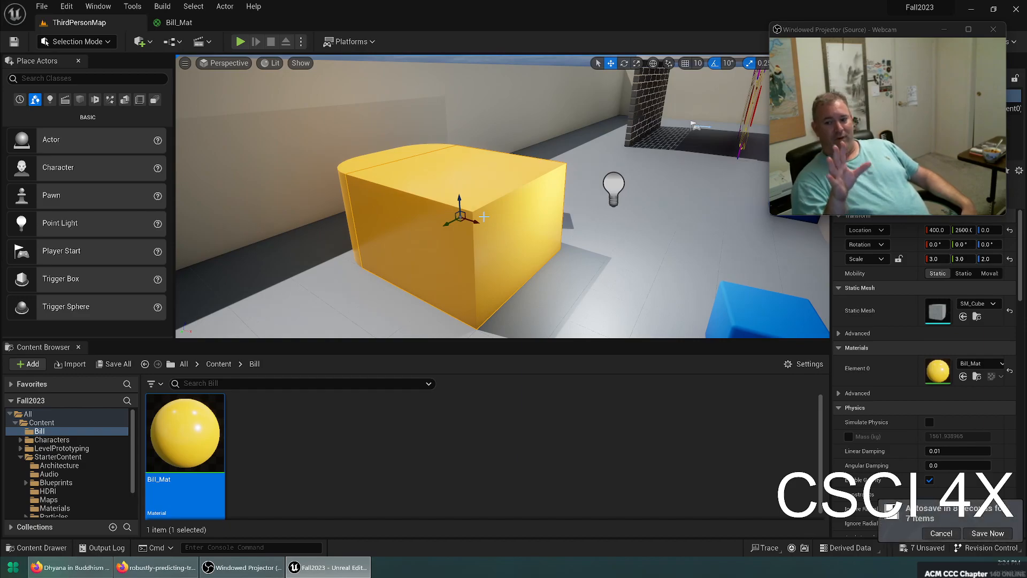
pyautogui.hotkey('ctrl', 's')
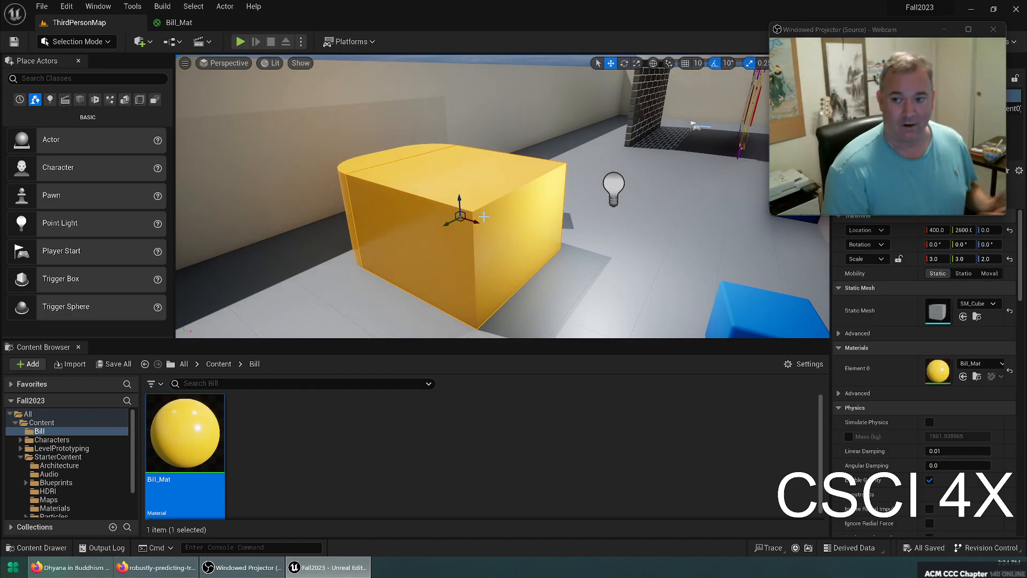
# Step: Select the snowman's head sphere and display the level in Wireframe
pyautogui.moveTo(495, 161); pyautogui.dragTo(429, 184, button='right')
pyautogui.click(407, 172)
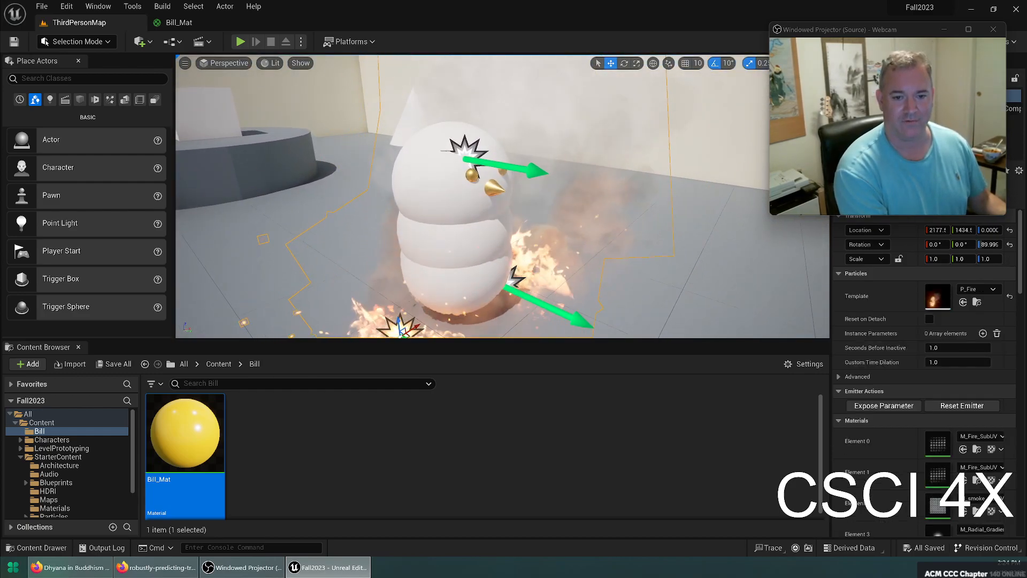
pyautogui.scroll(6, 406, 172)
pyautogui.click(363, 182)
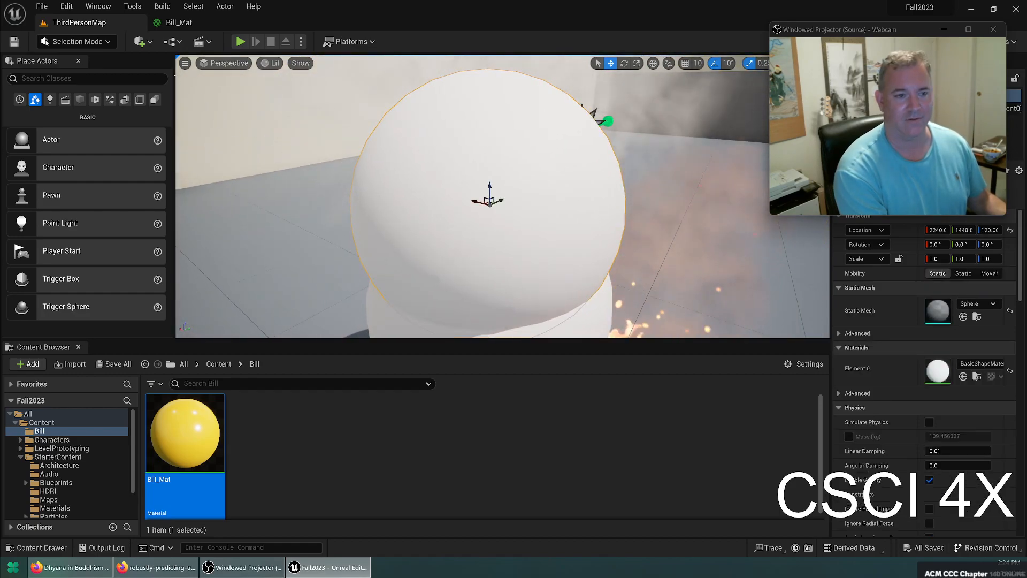
pyautogui.click(272, 63)
pyautogui.click(295, 117)
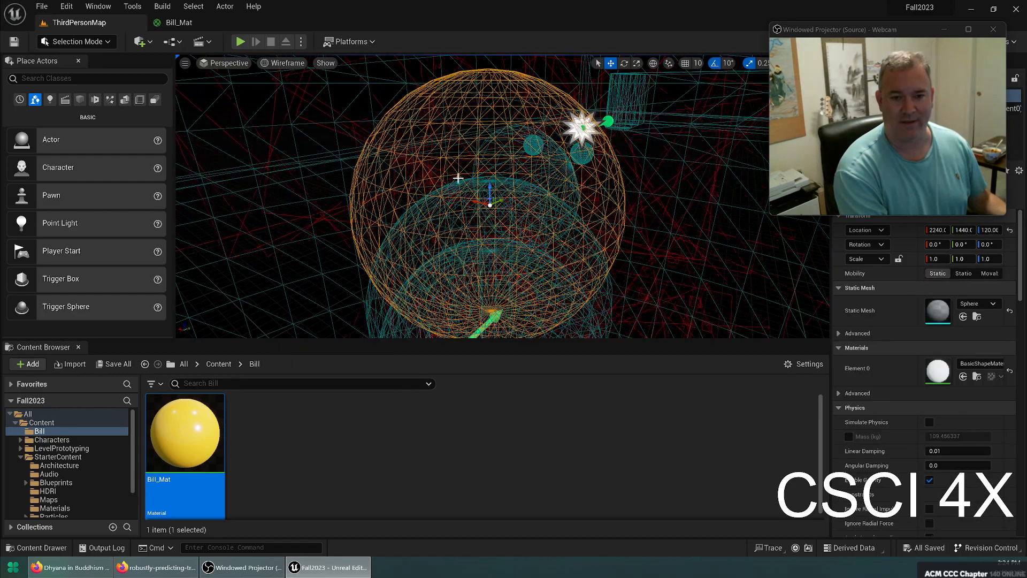
# Step: Examine the head sphere's wireframe mesh and the nearby cone from several angles and distances
pyautogui.keyDown('alt'); pyautogui.moveTo(639, 208); pyautogui.dragTo(428, 209); pyautogui.keyUp('alt')
pyautogui.moveTo(596, 200); pyautogui.dragTo(514, 200, button='right')
pyautogui.press('w')
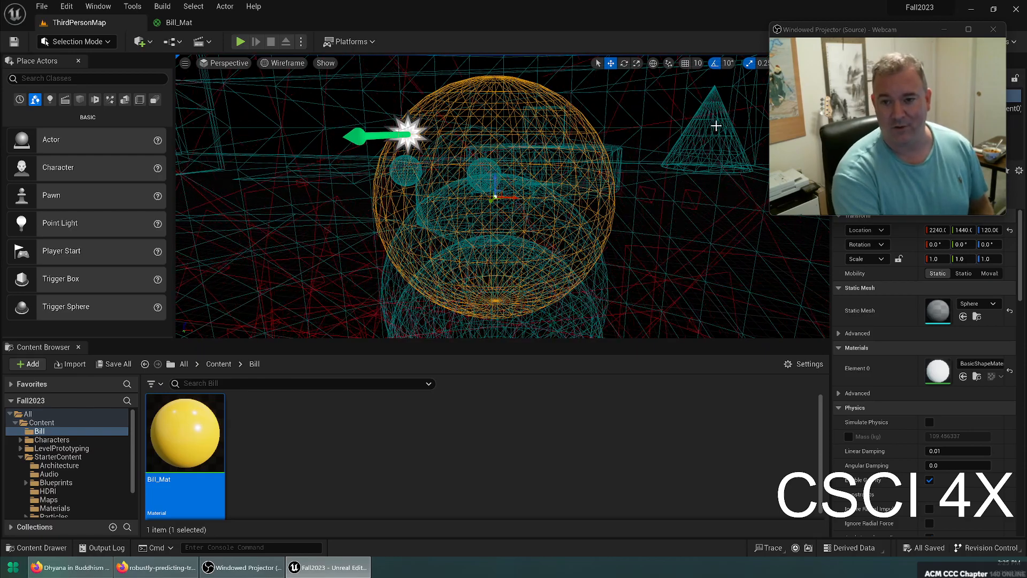
pyautogui.moveTo(540, 142); pyautogui.dragTo(672, 139, button='right')
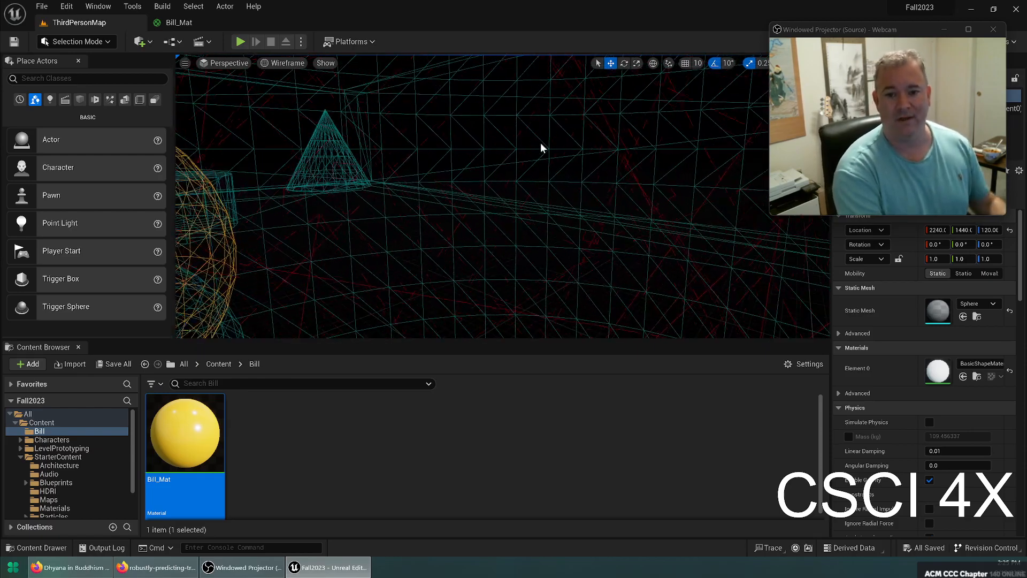
pyautogui.click(540, 143)
pyautogui.moveTo(540, 143); pyautogui.dragTo(192, 152, button='right')
pyautogui.click(411, 154)
pyautogui.moveTo(431, 159); pyautogui.dragTo(431, 187, button='right')
pyautogui.press('w')
pyautogui.click(431, 158)
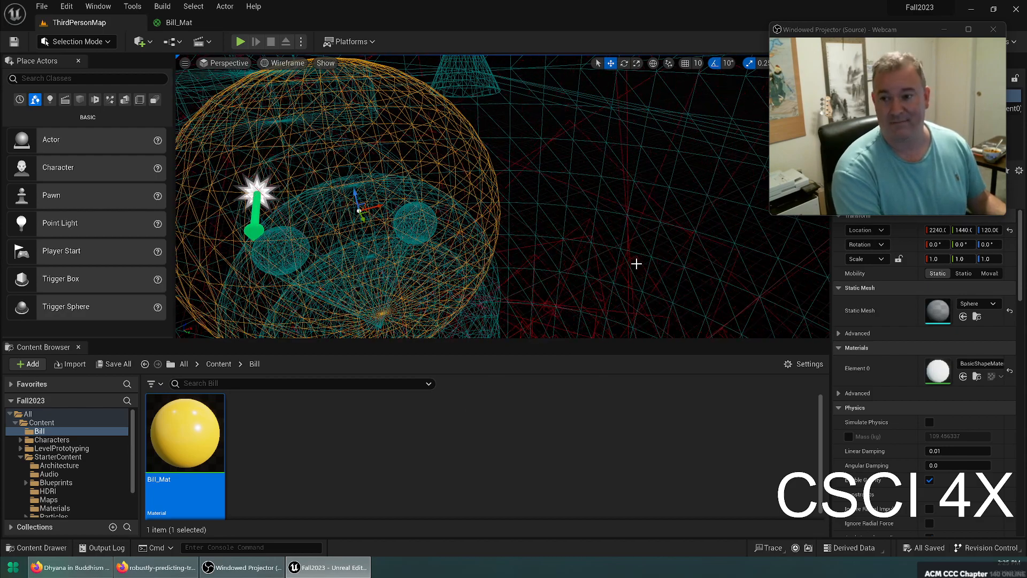
# Step: Switch the view mode back to Lit and select the large gold block beside the blue cube
pyautogui.click(288, 63)
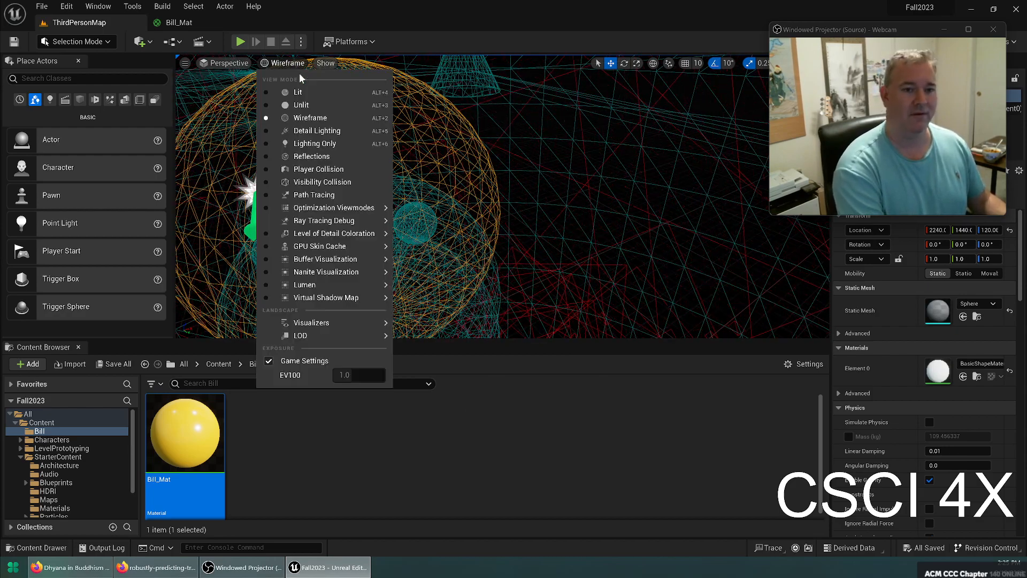
pyautogui.click(304, 89)
pyautogui.moveTo(303, 89); pyautogui.dragTo(249, 102, button='right')
pyautogui.press('w')
pyautogui.click(544, 189)
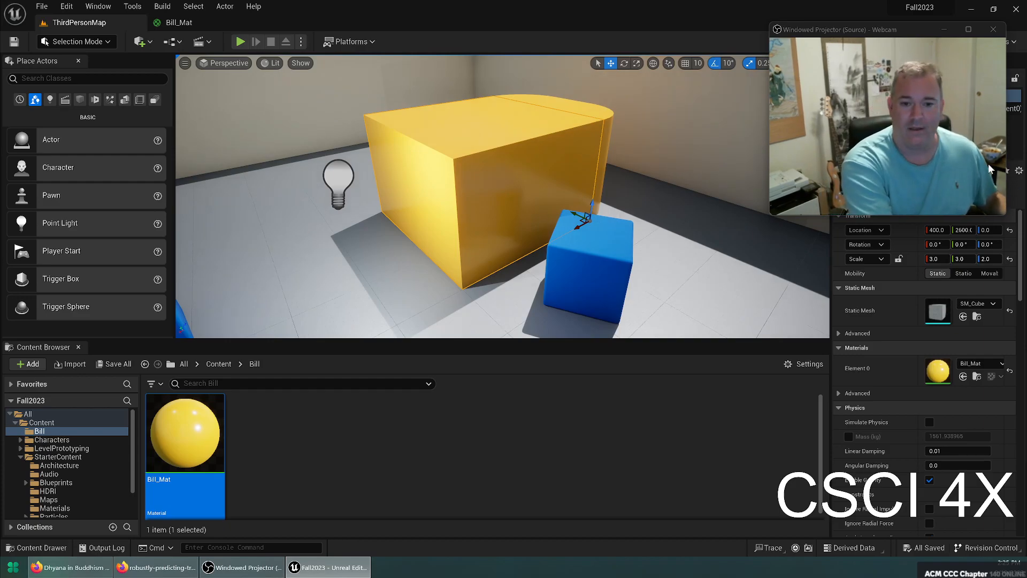
# Step: Open Bill_Mat and add an empty Texture Sample node to its material graph, away from the constants
pyautogui.doubleClick(185, 433)
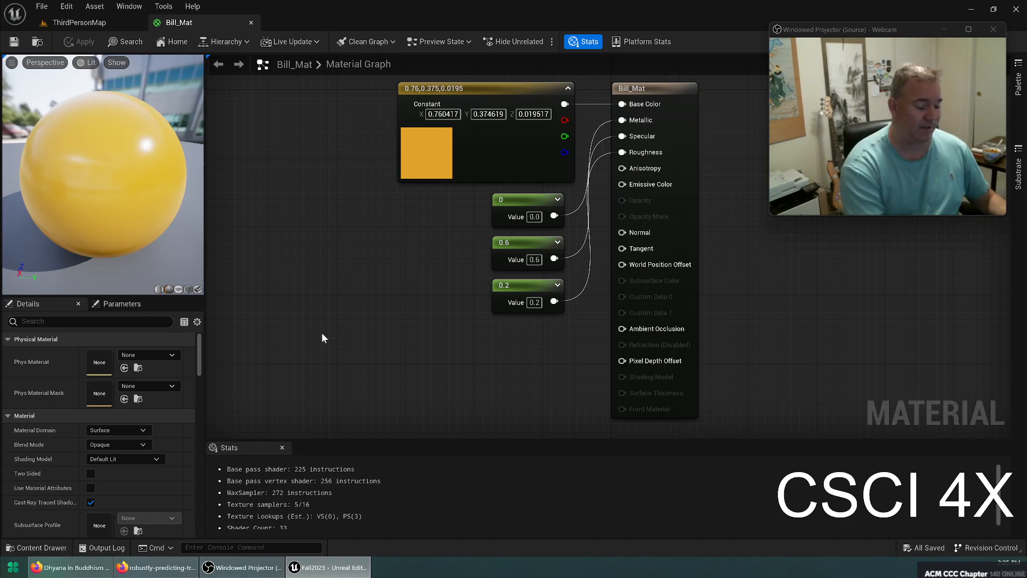
pyautogui.click(297, 293)
pyautogui.moveTo(333, 302); pyautogui.dragTo(288, 261)
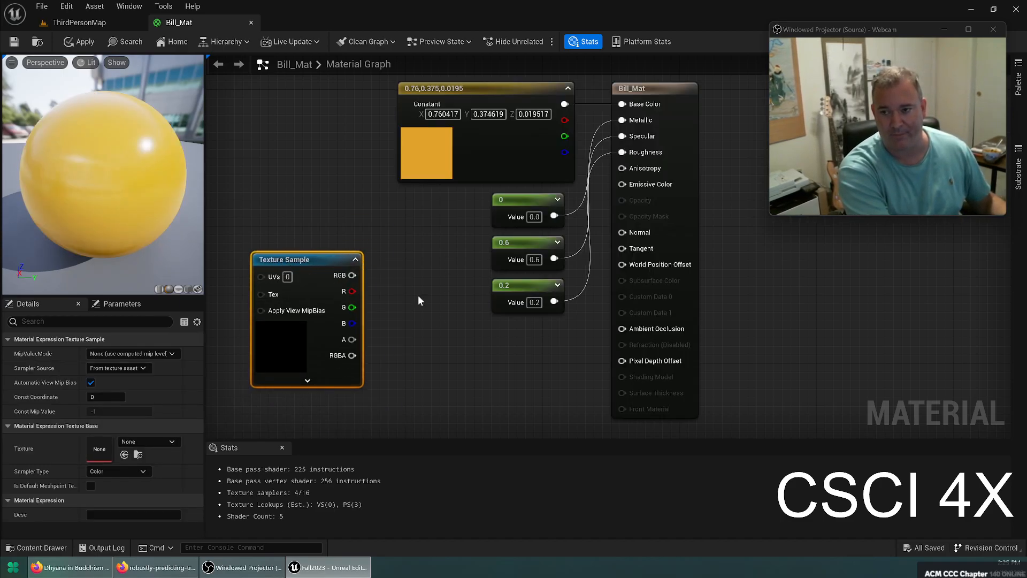
# Step: Search the node list from Bill_Mat's Normal input for "texture sample" and dismiss the list
pyautogui.moveTo(643, 237); pyautogui.dragTo(536, 376)
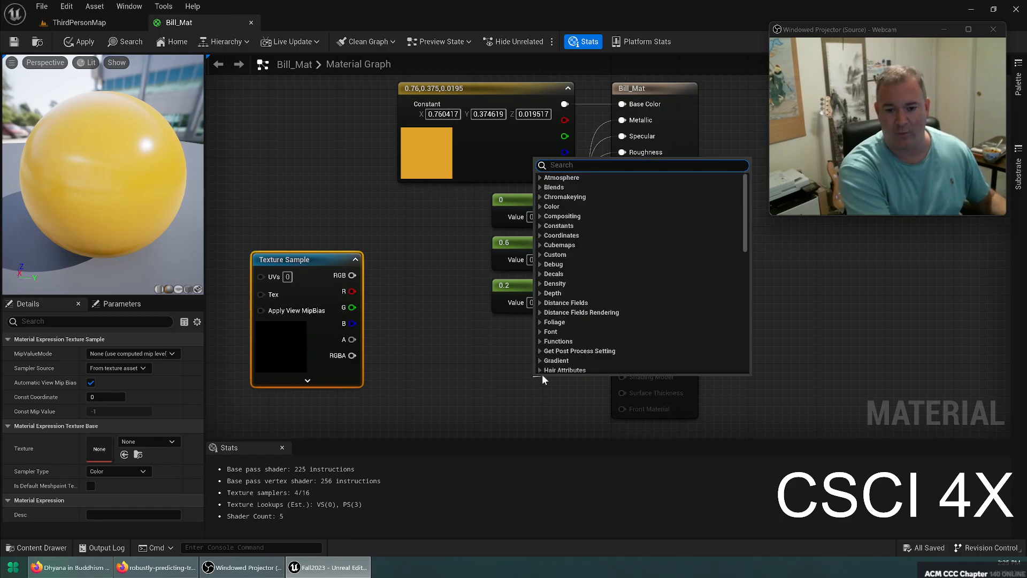
pyautogui.write('textur')
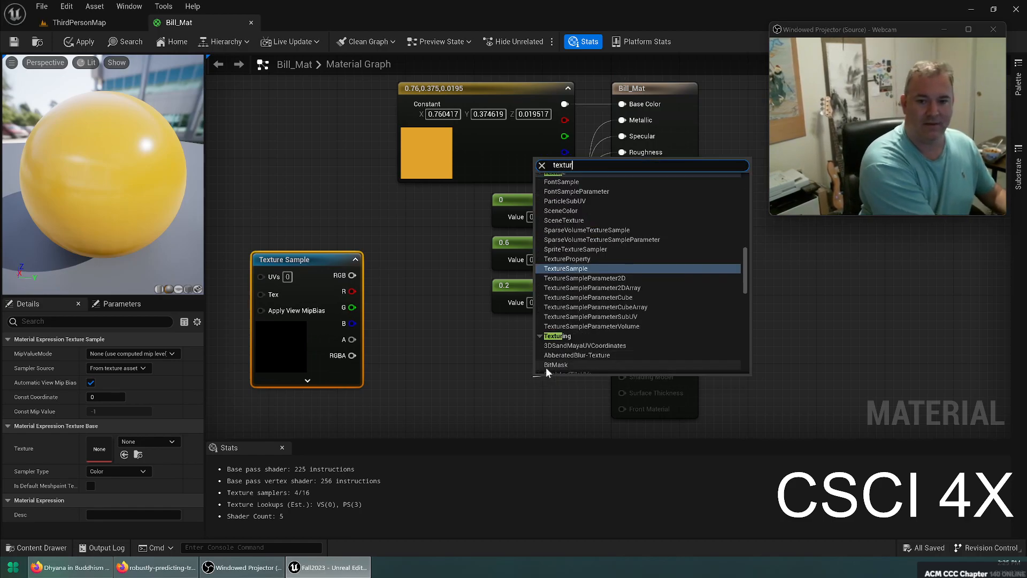
pyautogui.write('e sample')
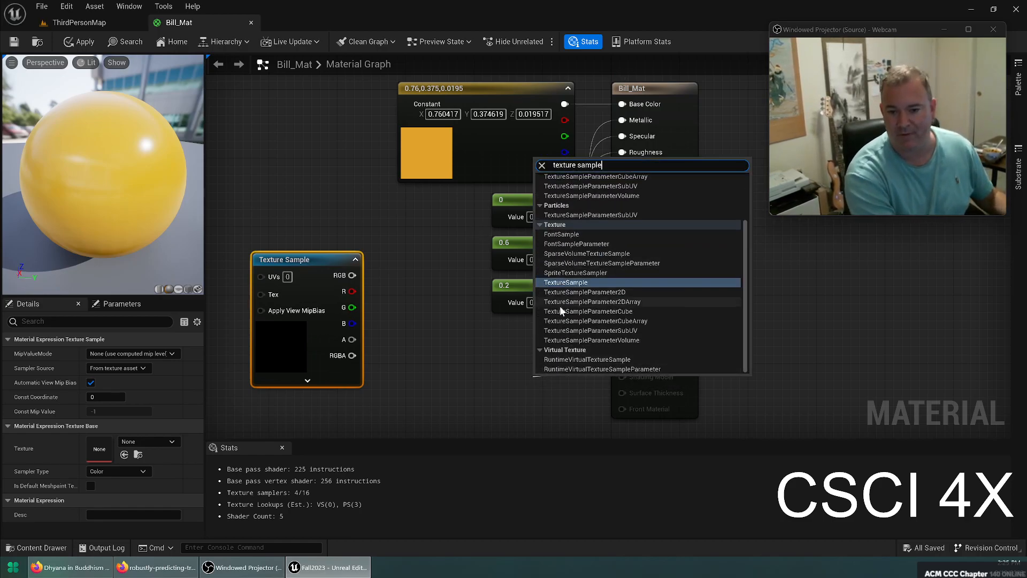
pyautogui.click(453, 332)
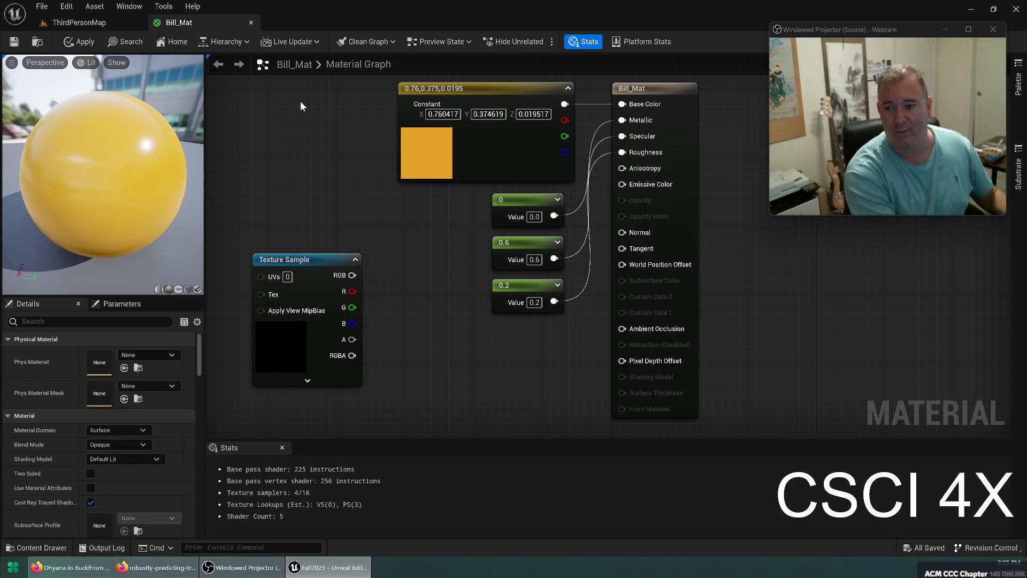
# Step: Add and delete a second Texture Sample node, and move the first one below the 0.2 constant
pyautogui.press('t')
pyautogui.click(402, 336)
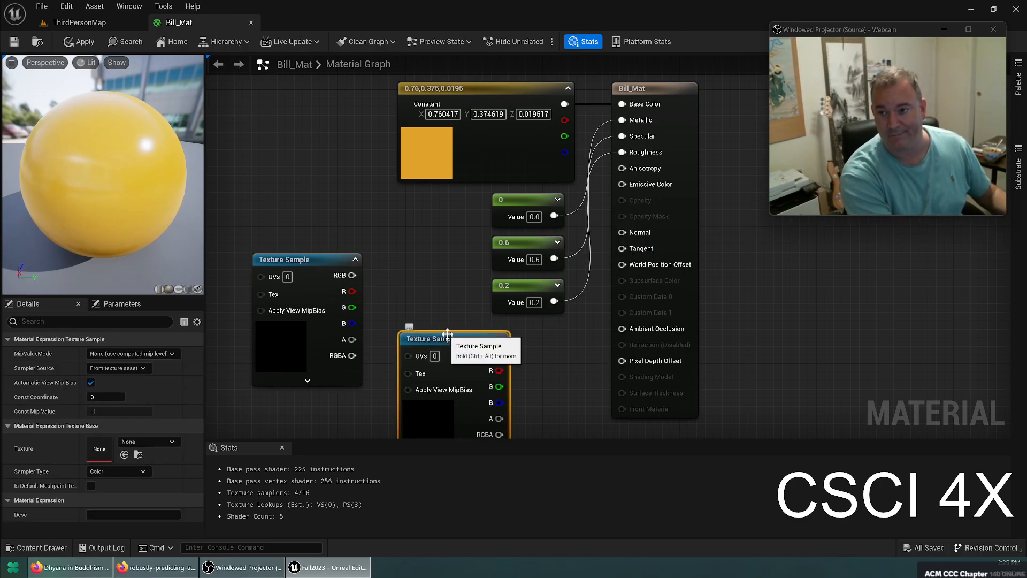
pyautogui.press('Delete')
pyautogui.moveTo(298, 258); pyautogui.dragTo(501, 340)
pyautogui.moveTo(364, 336); pyautogui.dragTo(352, 266, button='right')
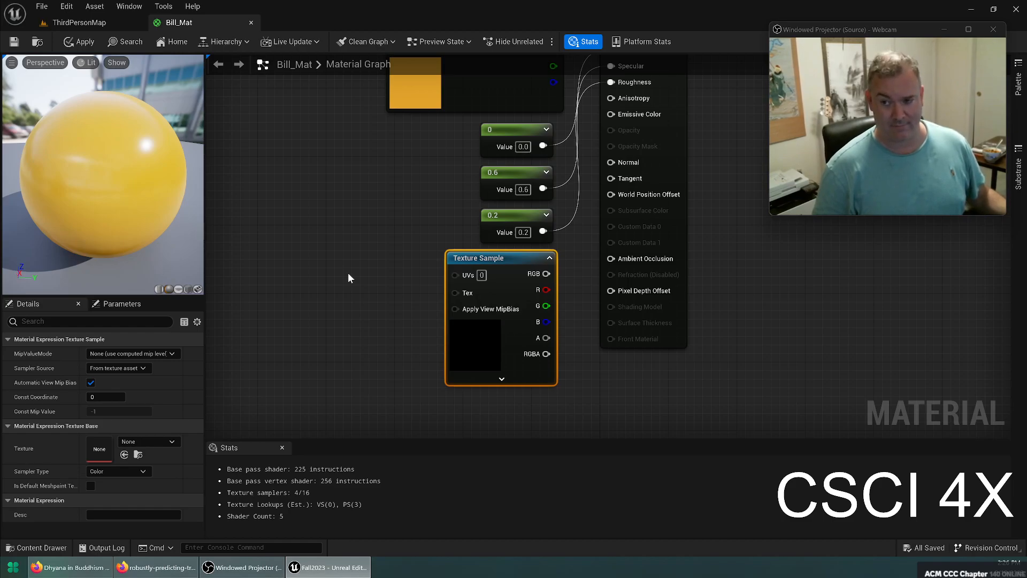
# Step: Capture a screenshot of the image area in the webcam projector window
pyautogui.press('super+shift+s')
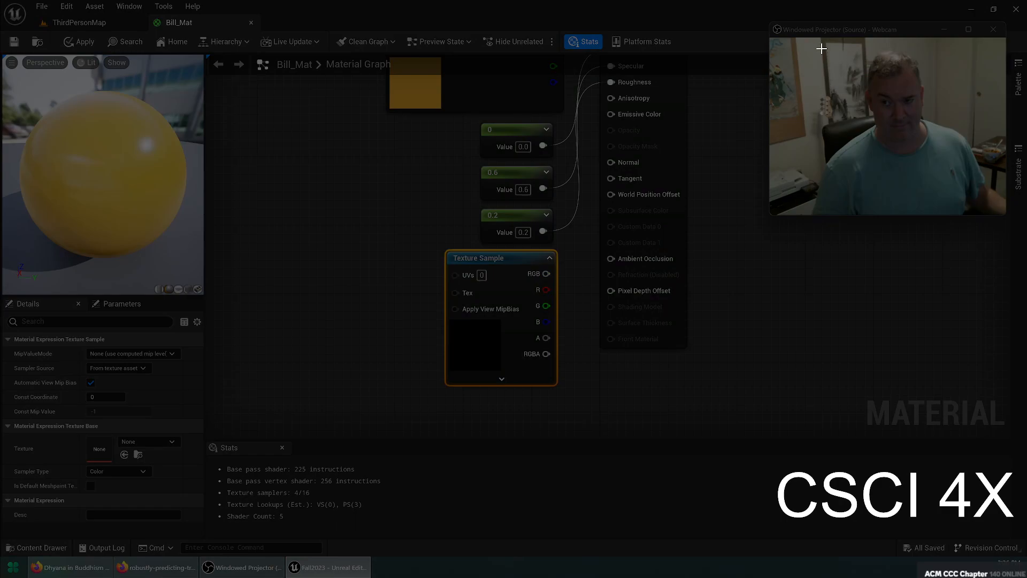
pyautogui.moveTo(810, 49); pyautogui.dragTo(997, 210)
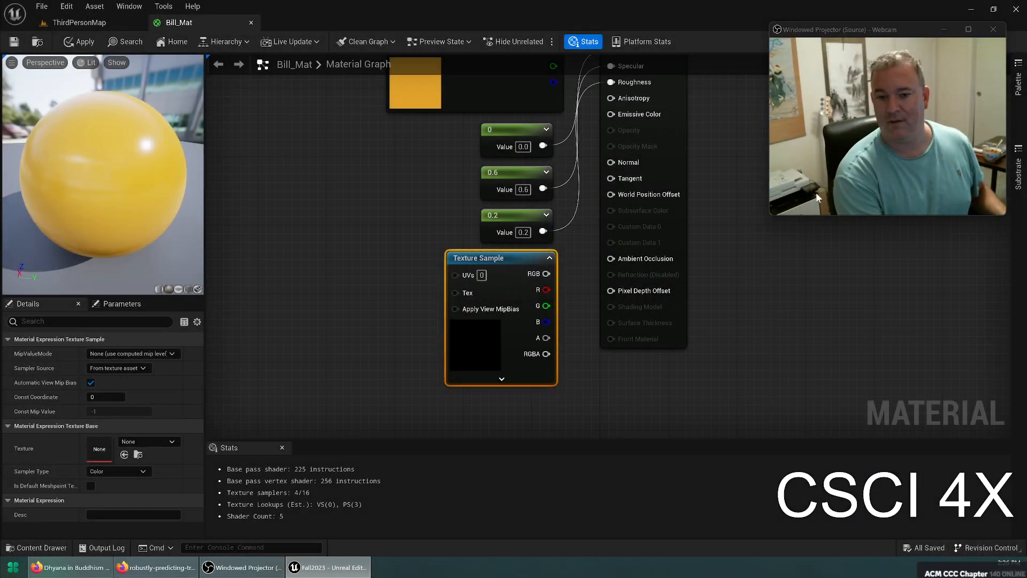
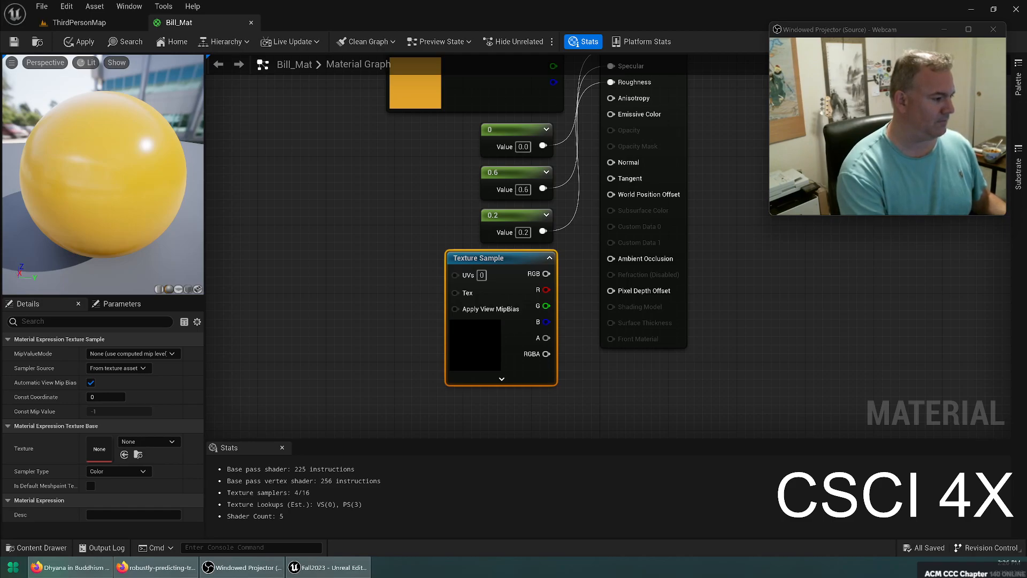
# Step: Import Screenshot 2023-08-10 142638.png from the Desktop into the Bill content folder
pyautogui.click(83, 22)
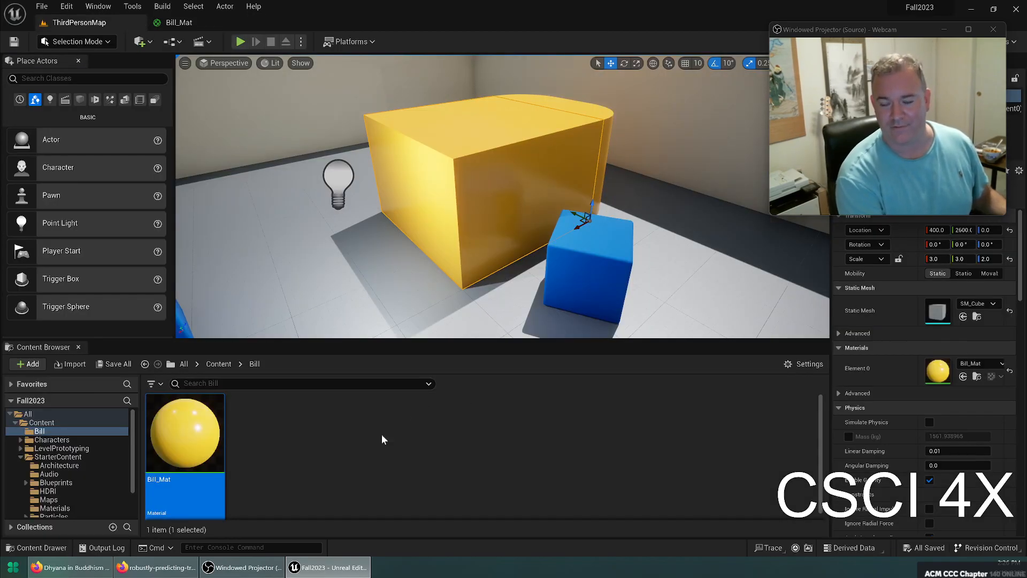
pyautogui.rightClick(288, 447)
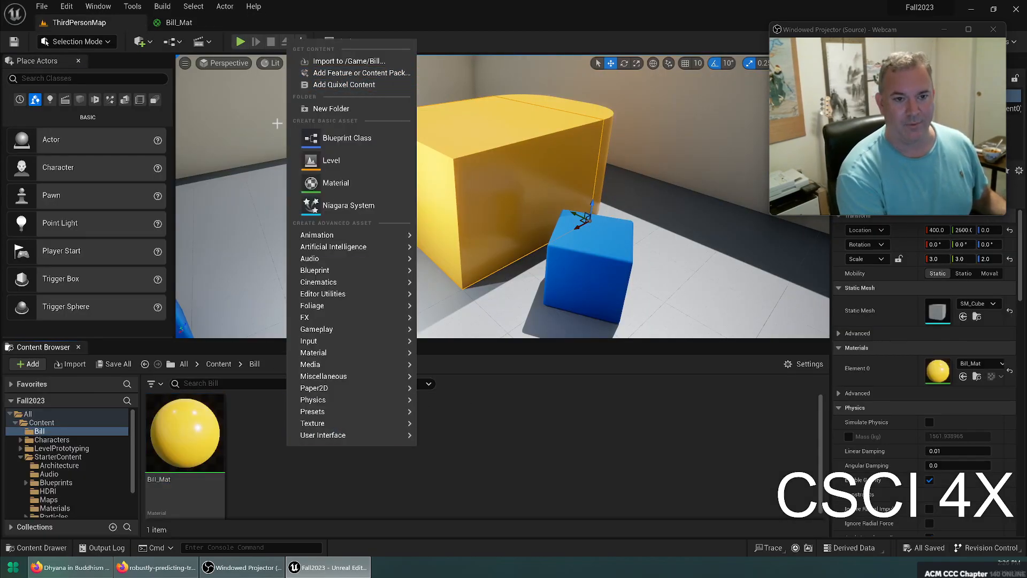
pyautogui.click(269, 450)
pyautogui.click(71, 363)
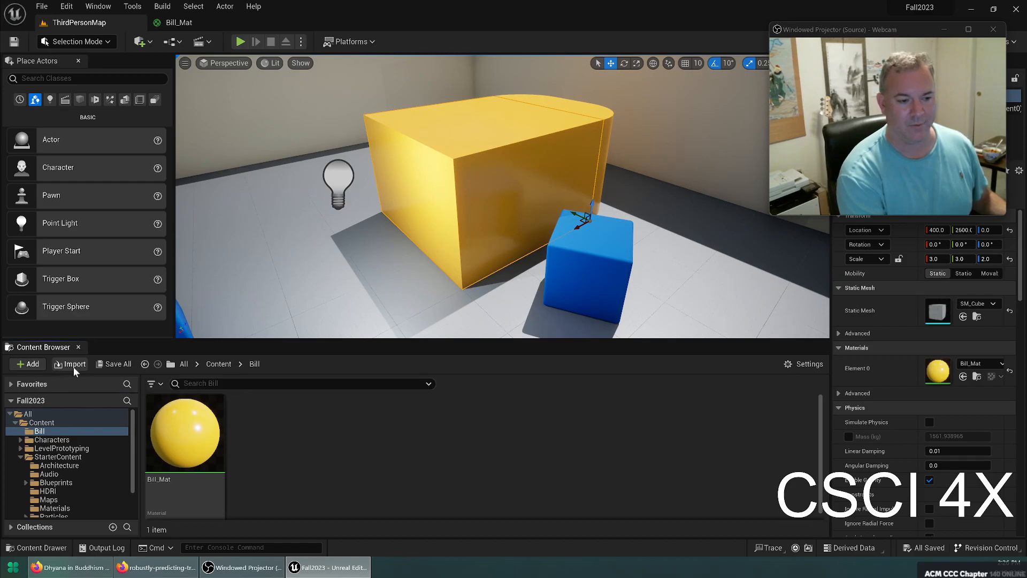
pyautogui.click(43, 65)
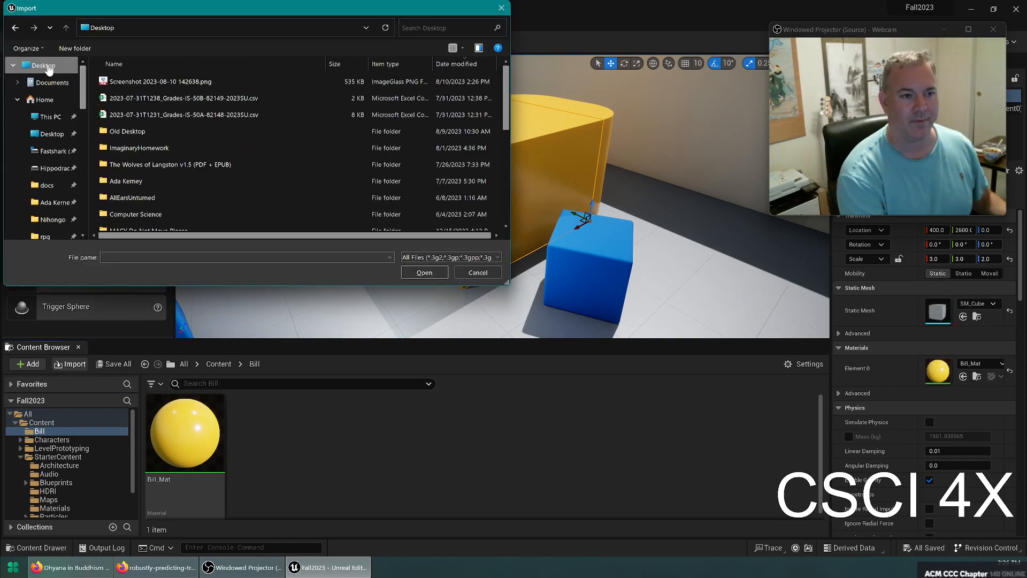
pyautogui.doubleClick(157, 78)
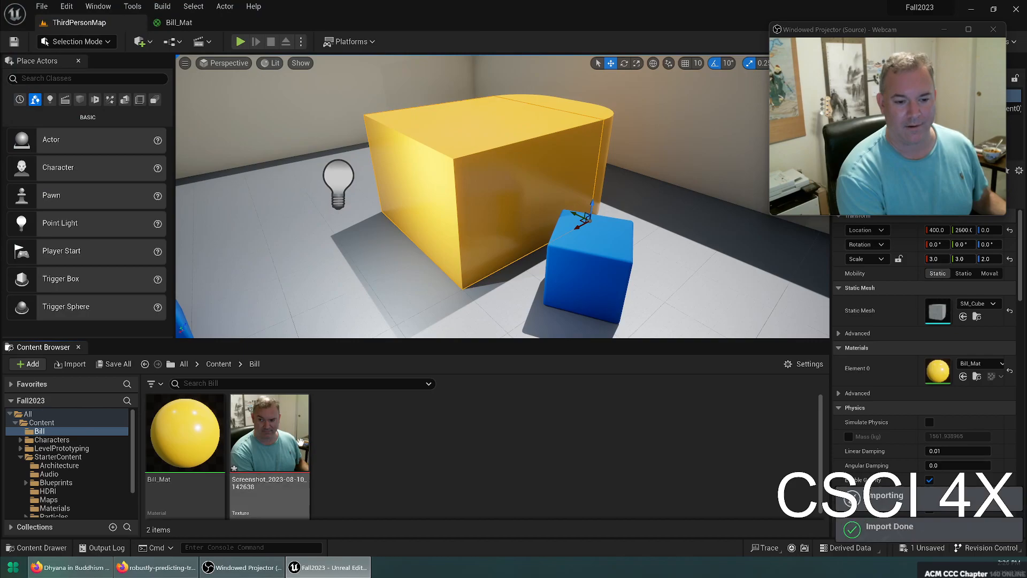
# Step: View the imported screenshot texture in its editor, close it, and save the unsaved texture asset
pyautogui.doubleClick(283, 432)
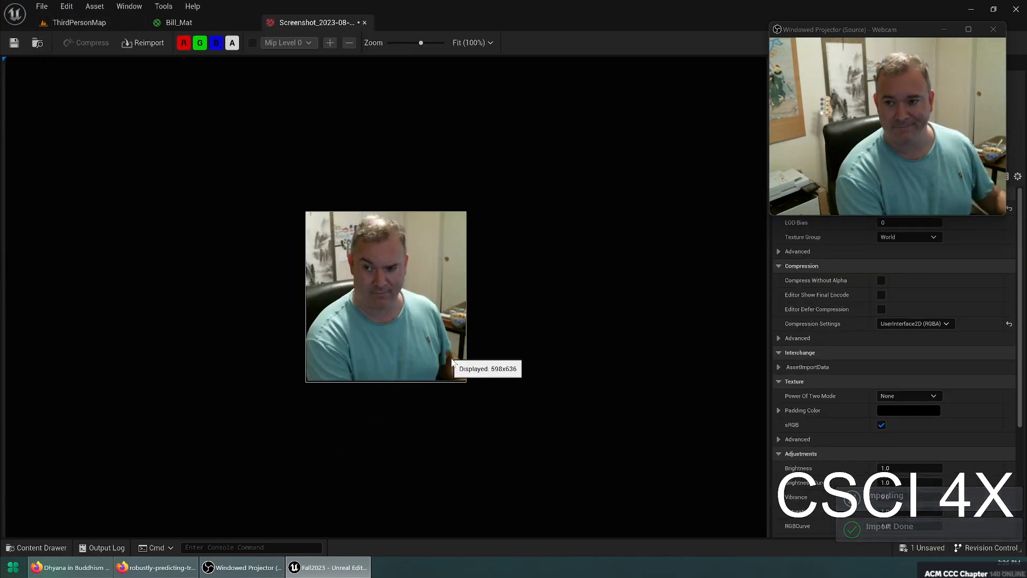
pyautogui.click(365, 22)
pyautogui.click(99, 27)
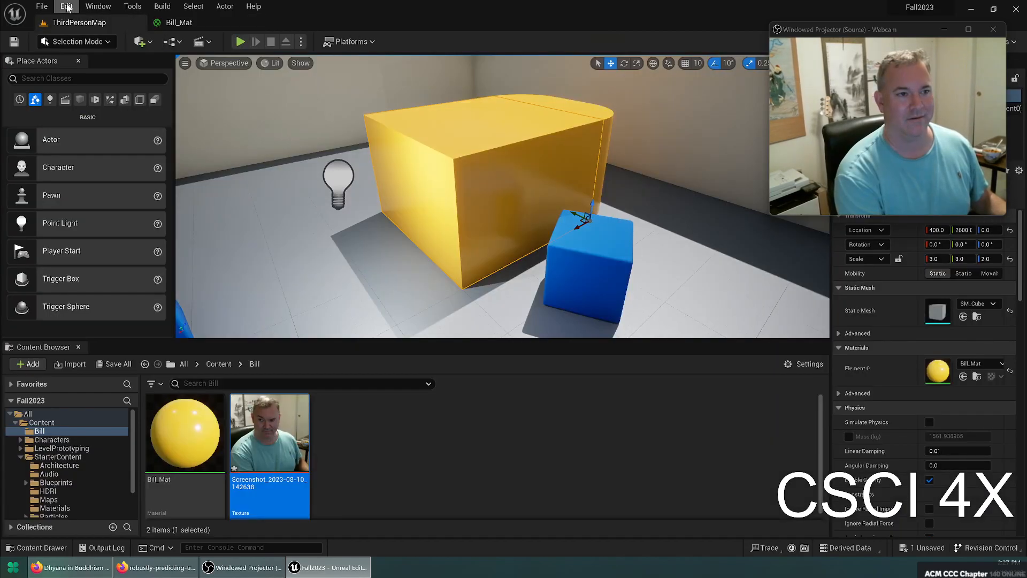
pyautogui.click(42, 6)
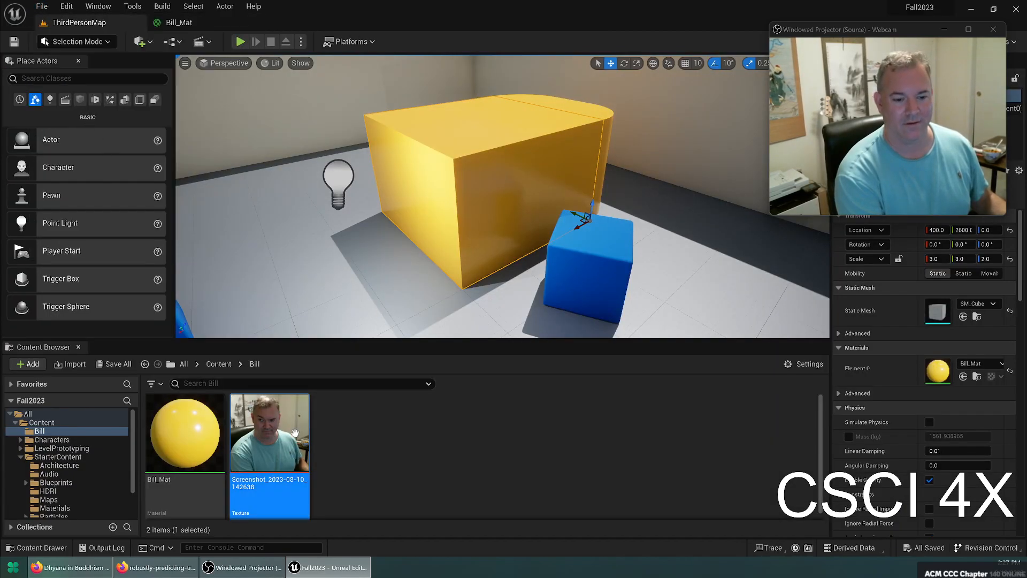
# Step: Detach Bill_Mat's editor, add the imported screenshot texture to its graph as a Texture Sample, and delete the empty Texture Sample
pyautogui.doubleClick(187, 431)
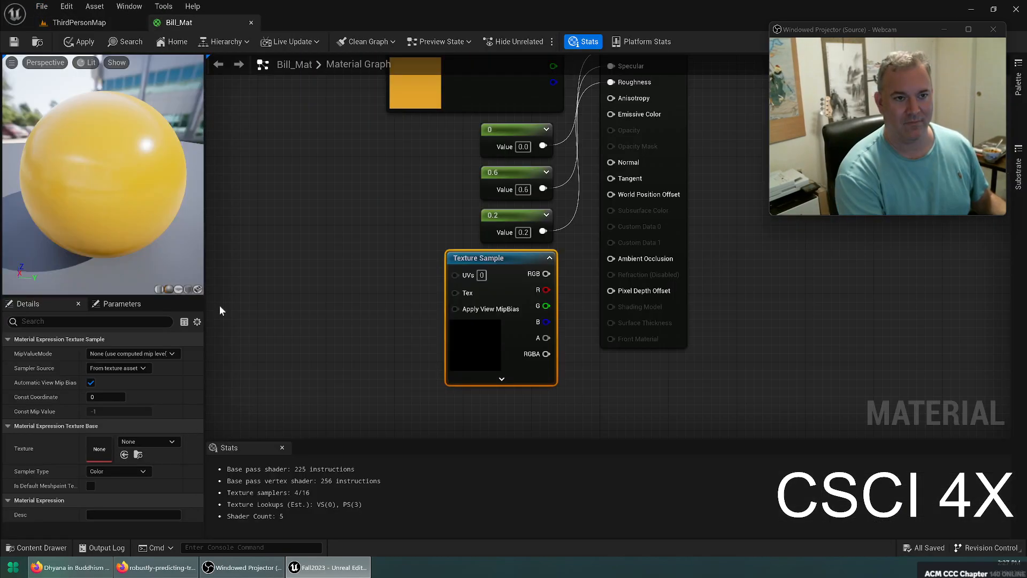
pyautogui.moveTo(184, 24); pyautogui.dragTo(672, 162)
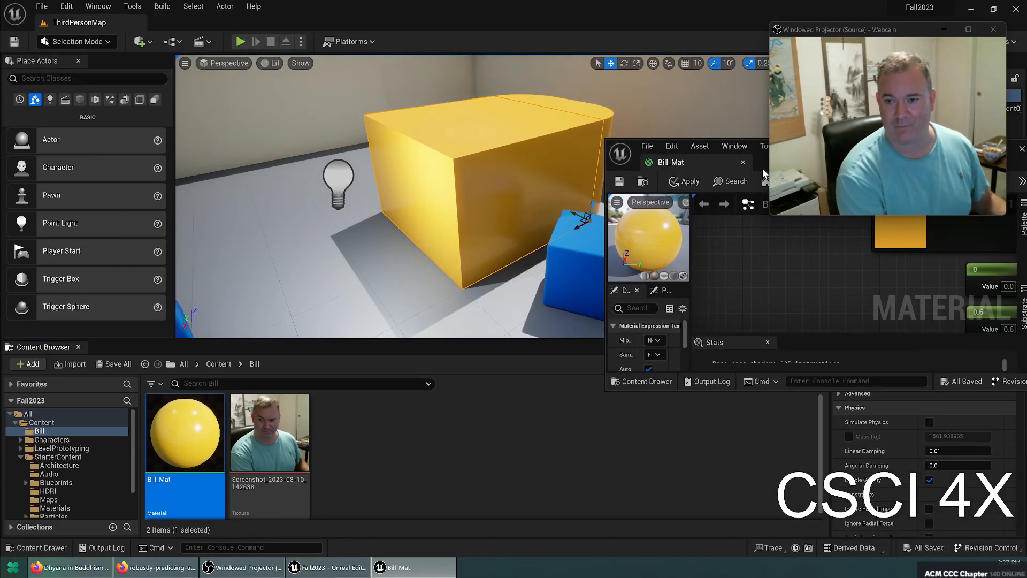
pyautogui.moveTo(269, 444); pyautogui.dragTo(748, 272)
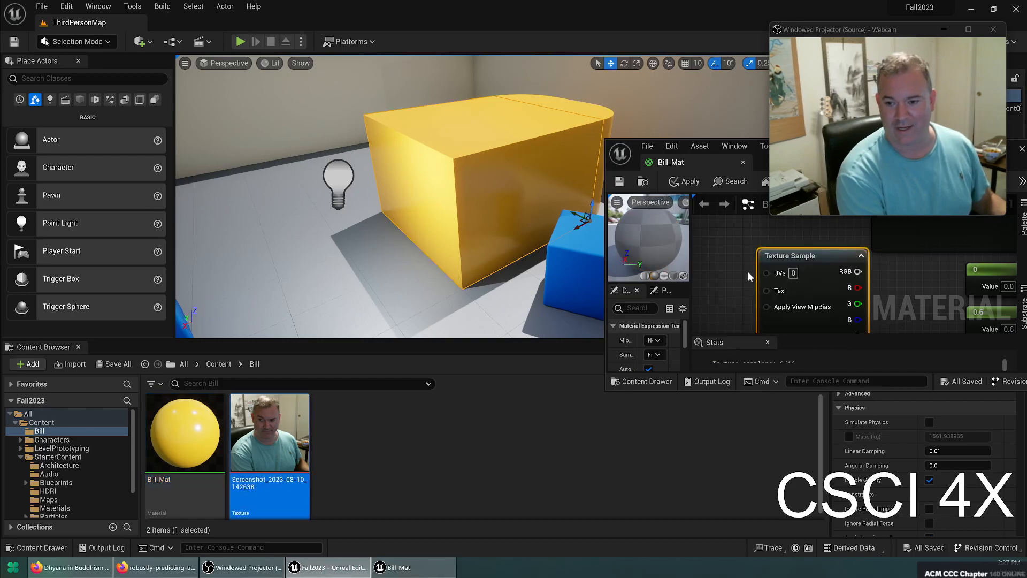
pyautogui.moveTo(758, 157); pyautogui.dragTo(503, 2)
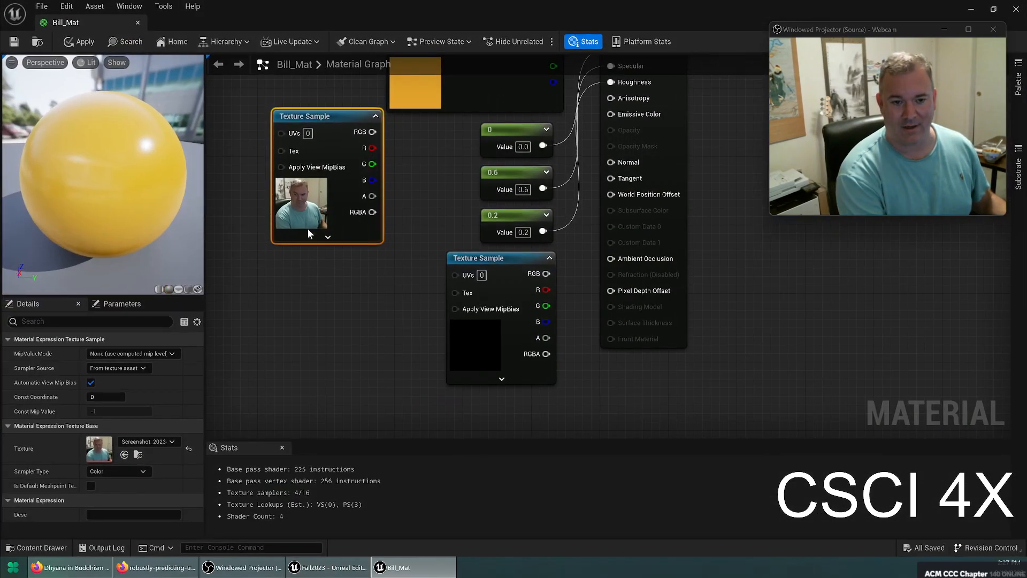
pyautogui.click(505, 262)
pyautogui.press('Delete')
# Step: Connect the screenshot Texture Sample's RGB output to Bill_Mat's Base Color and save the material
pyautogui.moveTo(329, 317); pyautogui.dragTo(304, 513, button='right')
pyautogui.moveTo(323, 306); pyautogui.dragTo(587, 306)
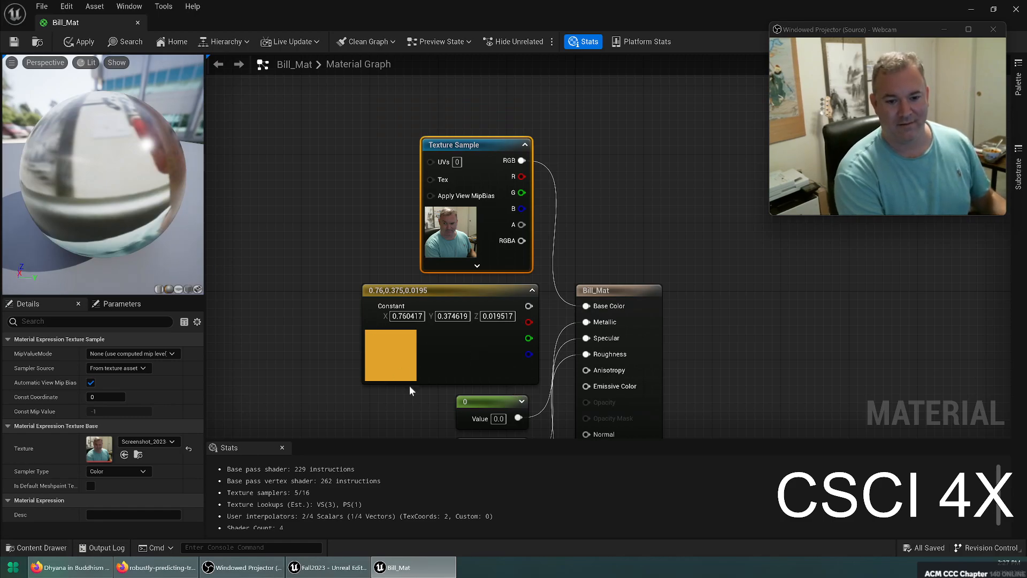
pyautogui.click(14, 42)
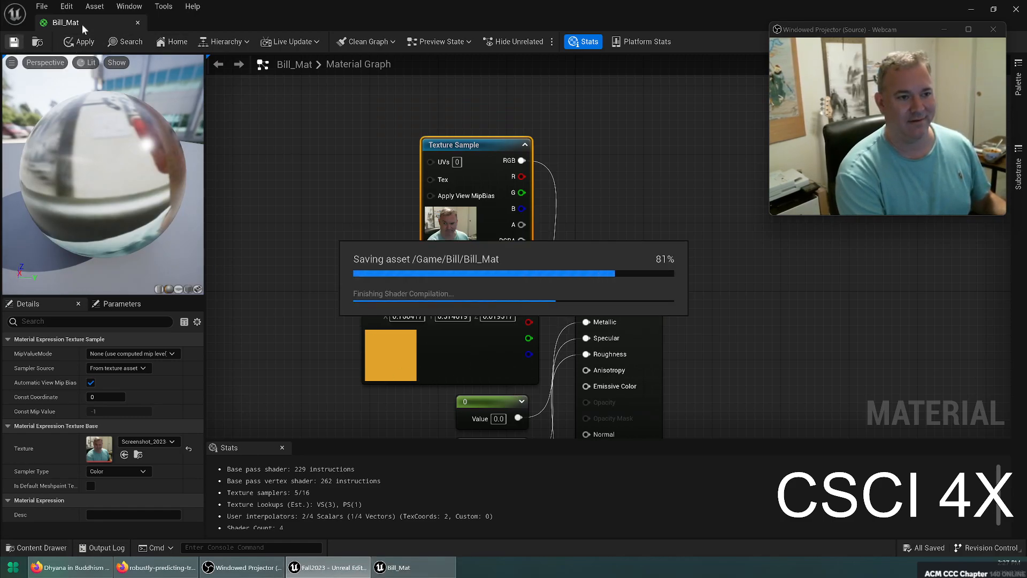
# Step: Dock Bill_Mat's editor back beside ThirdPersonMap and examine the screenshot texture on the large block in the level
pyautogui.moveTo(81, 24); pyautogui.dragTo(217, 28)
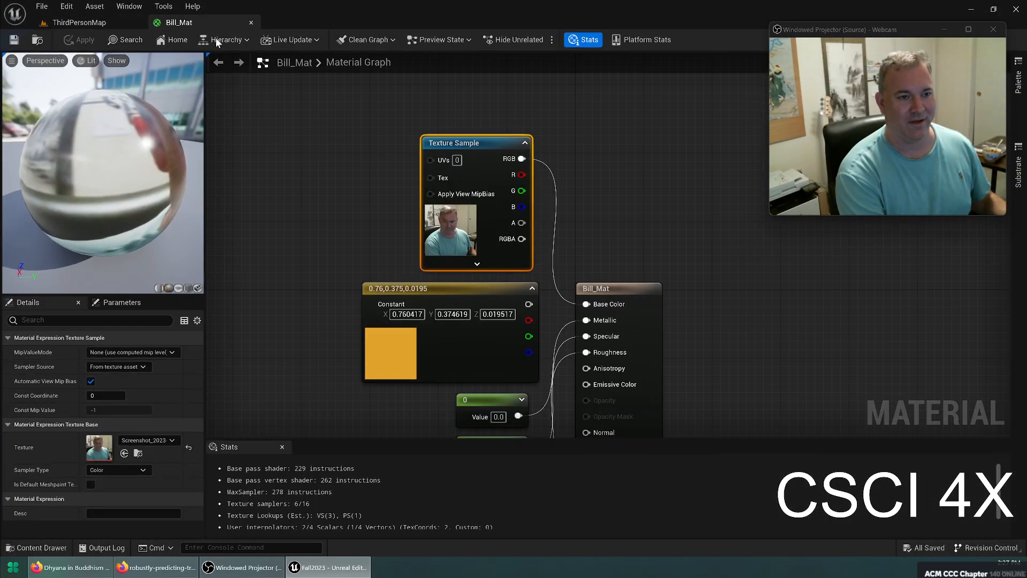
pyautogui.click(102, 25)
pyautogui.moveTo(374, 177); pyautogui.dragTo(308, 214, button='right')
pyautogui.press('d')
pyautogui.moveTo(414, 198); pyautogui.dragTo(408, 198, button='right')
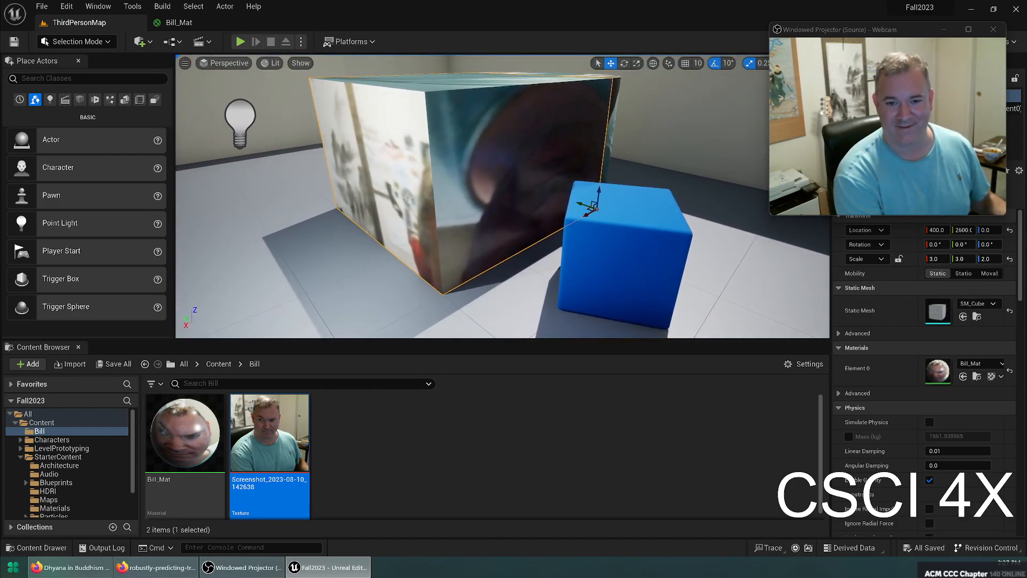
# Step: Add a TextureCoordinate node to Bill_Mat's graph and connect it to the screenshot Texture Sample's UVs input
pyautogui.click(178, 23)
pyautogui.rightClick(351, 177)
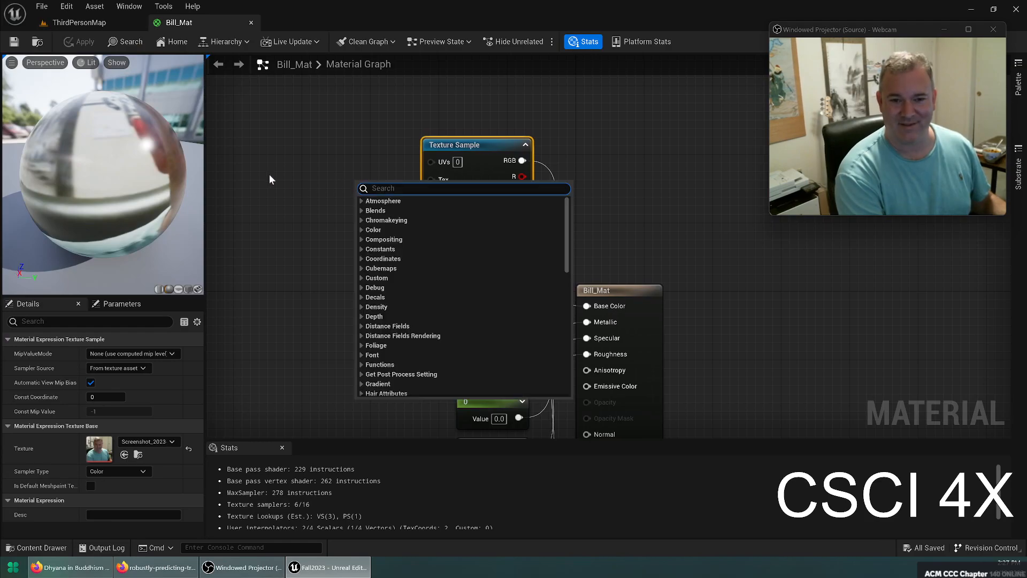
pyautogui.click(269, 170)
pyautogui.moveTo(283, 144); pyautogui.dragTo(268, 148, button='right')
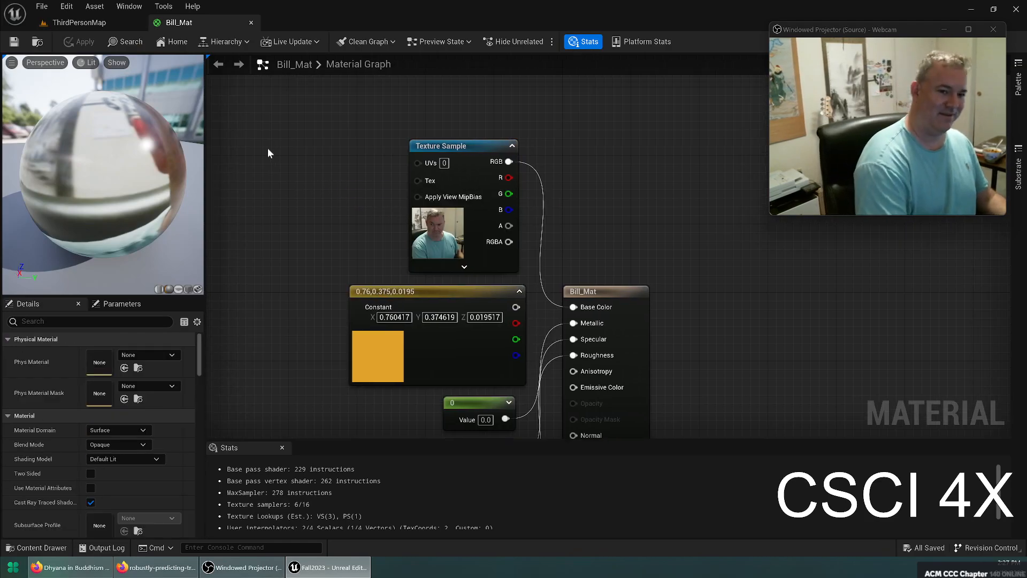
pyautogui.rightClick(265, 148)
pyautogui.press('BackSpace')
pyautogui.write('coord')
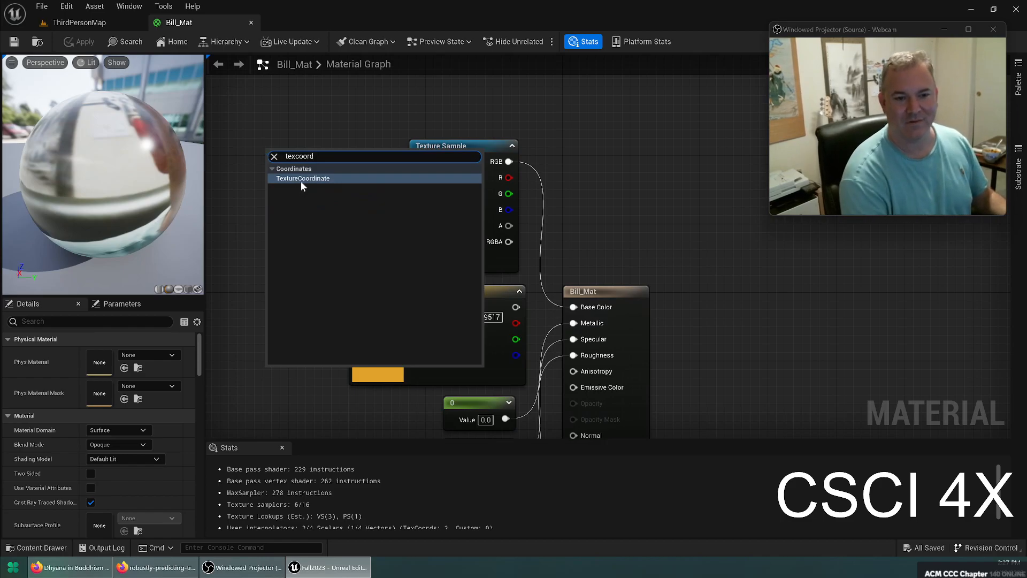
pyautogui.click(302, 180)
pyautogui.moveTo(301, 188); pyautogui.dragTo(418, 161)
# Step: Set the TexCoord node's UTiling and VTiling to 10 and save the material
pyautogui.click(299, 163)
pyautogui.click(302, 164)
pyautogui.write('10')
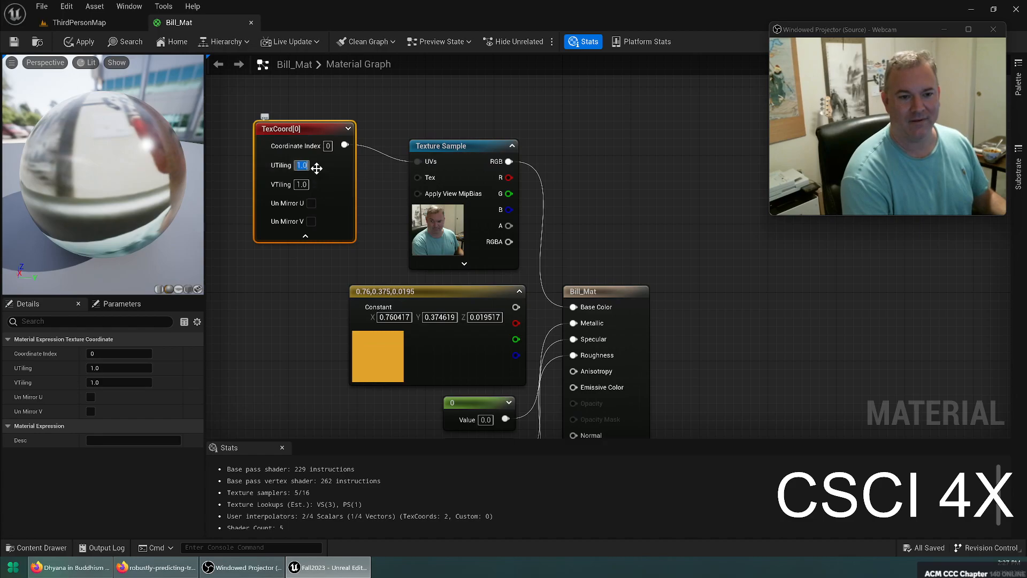
pyautogui.click(301, 184)
pyautogui.write('1')
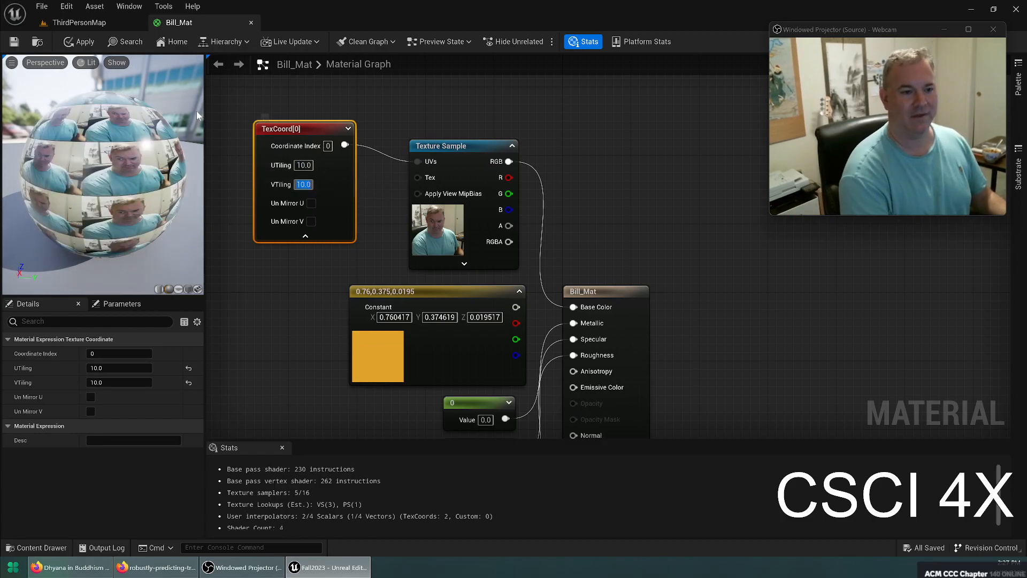
pyautogui.click(14, 42)
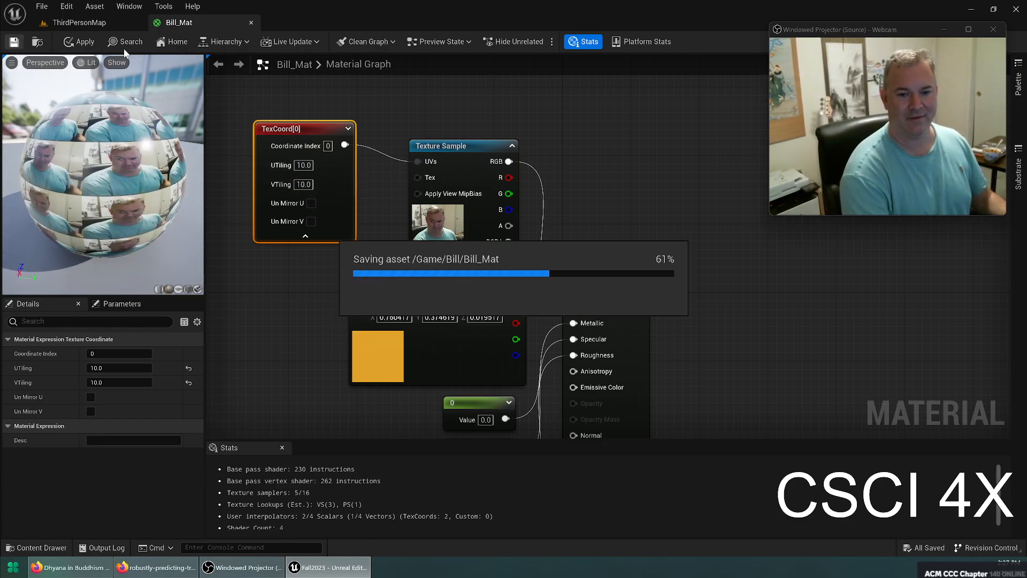
# Step: Examine how the tiled screenshot texture repeats across the large block in ThirdPersonMap
pyautogui.click(80, 22)
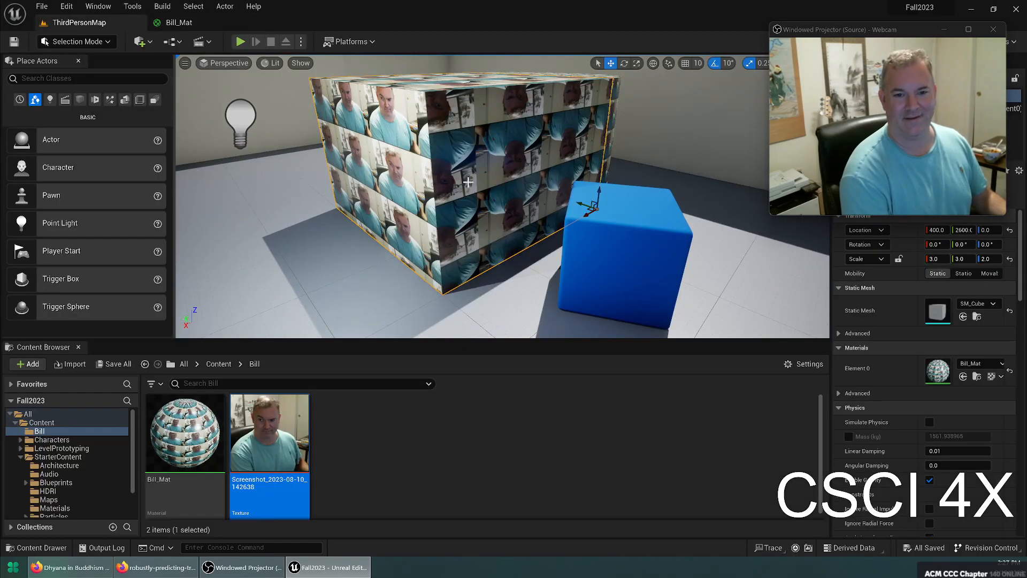
pyautogui.moveTo(503, 198)
pyautogui.mouseDown(button='right')
pyautogui.moveTo(546, 198)
pyautogui.moveTo(557, 225)
pyautogui.moveTo(524, 222)
pyautogui.moveTo(538, 164)
pyautogui.moveTo(543, 187)
pyautogui.moveTo(514, 188)
pyautogui.moveTo(567, 187)
pyautogui.moveTo(540, 203)
pyautogui.moveTo(522, 195)
pyautogui.moveTo(546, 198)
pyautogui.moveTo(540, 208)
pyautogui.moveTo(508, 199)
pyautogui.mouseUp(button='right')
pyautogui.press('s')
pyautogui.press('s')
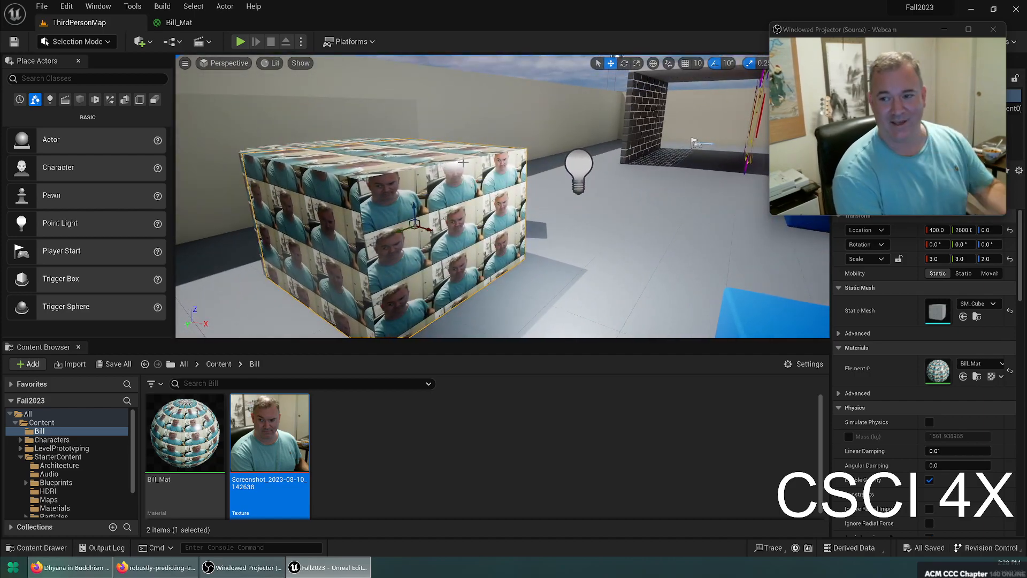
# Step: Set the TexCoord node's VTiling and UTiling to 2 in Bill_Mat and save the material
pyautogui.click(189, 23)
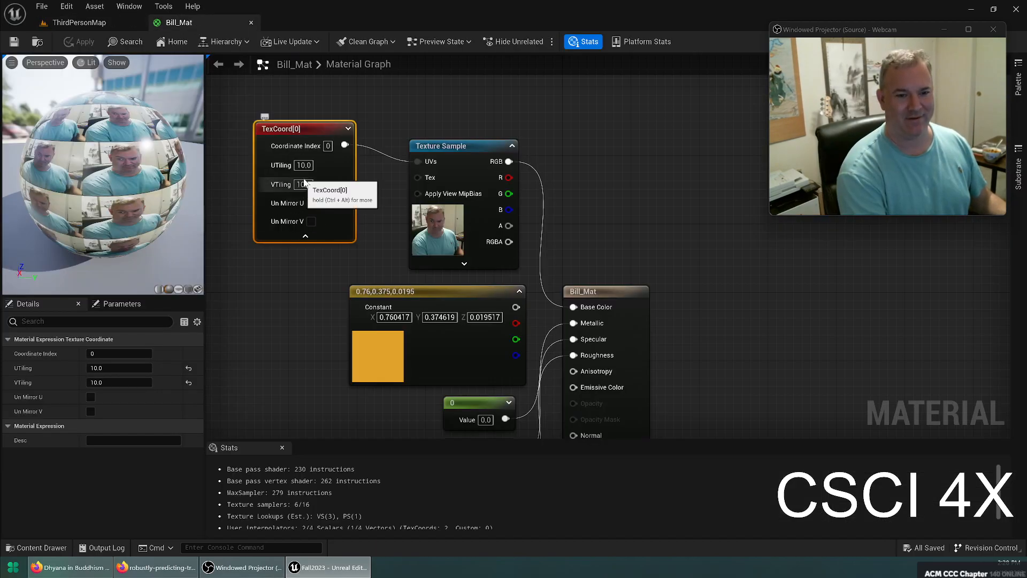
pyautogui.write('2')
pyautogui.press('Return')
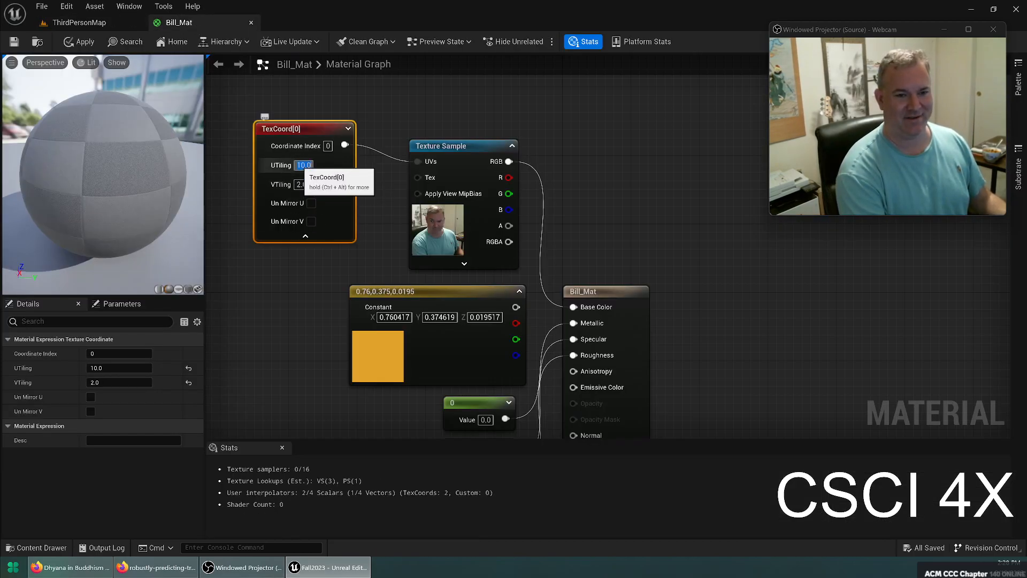
pyautogui.click(303, 165)
pyautogui.write('2')
pyautogui.press('Return')
pyautogui.click(290, 315)
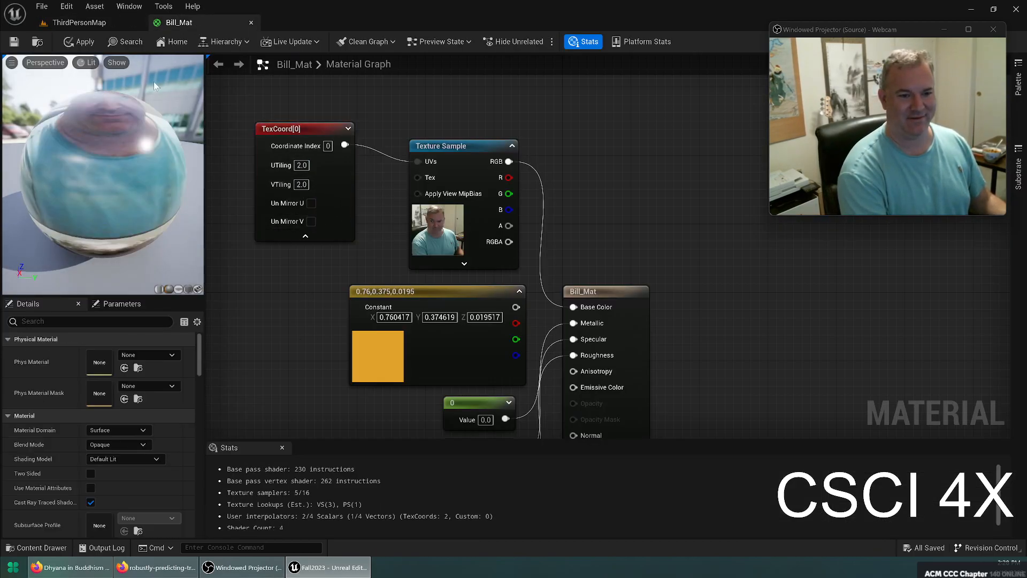
pyautogui.click(14, 41)
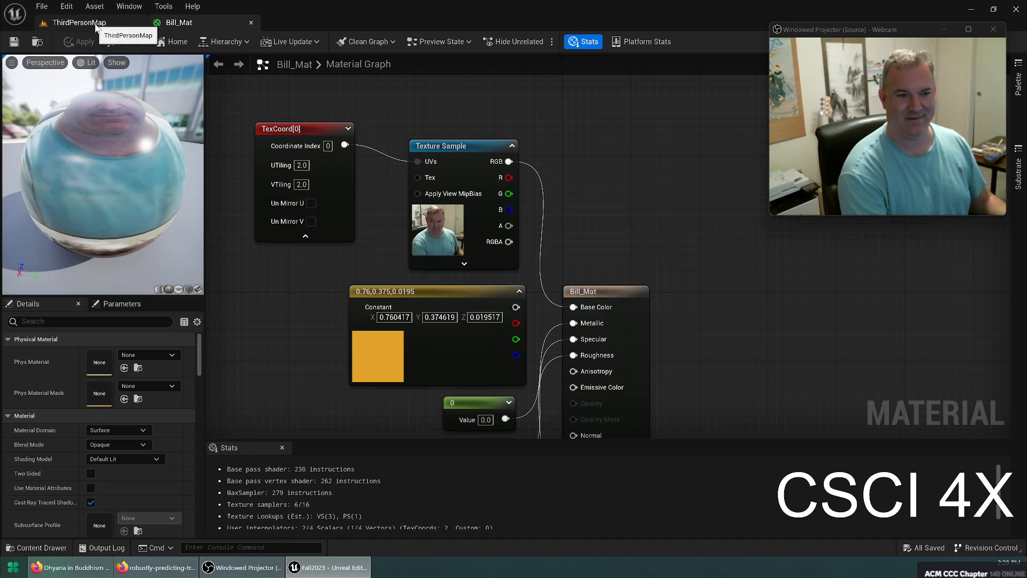
# Step: Return to ThirdPersonMap and inspect the block's faces with the reduced texture tiling
pyautogui.click(94, 24)
pyautogui.press('d')
pyautogui.moveTo(502, 196); pyautogui.dragTo(423, 211, button='right')
pyautogui.press('a')
# Step: Replace the Base Color Texture Sample's texture in Bill_Mat with T_Brick_Clay_Old_D and save the material
pyautogui.click(170, 22)
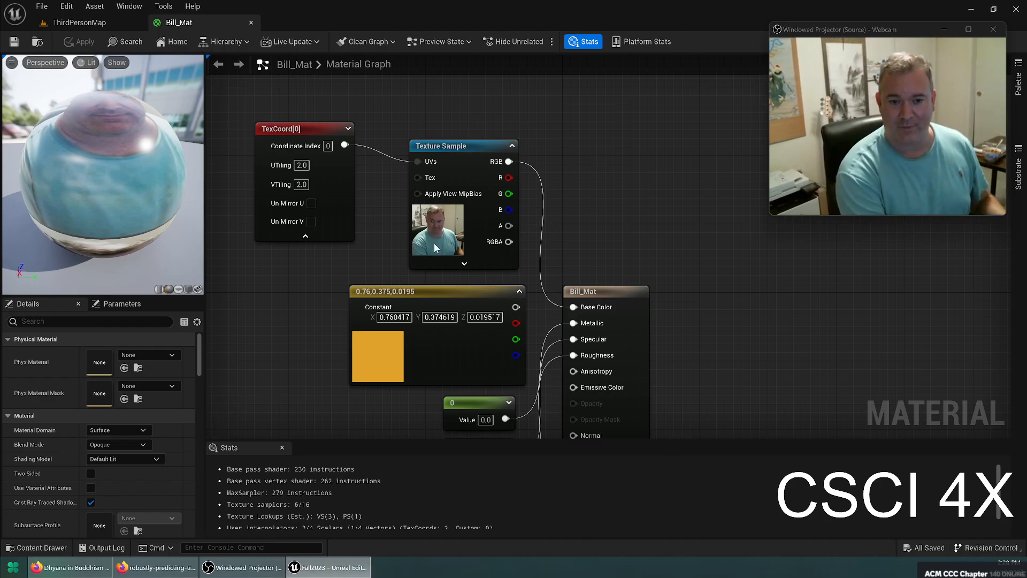
pyautogui.click(434, 226)
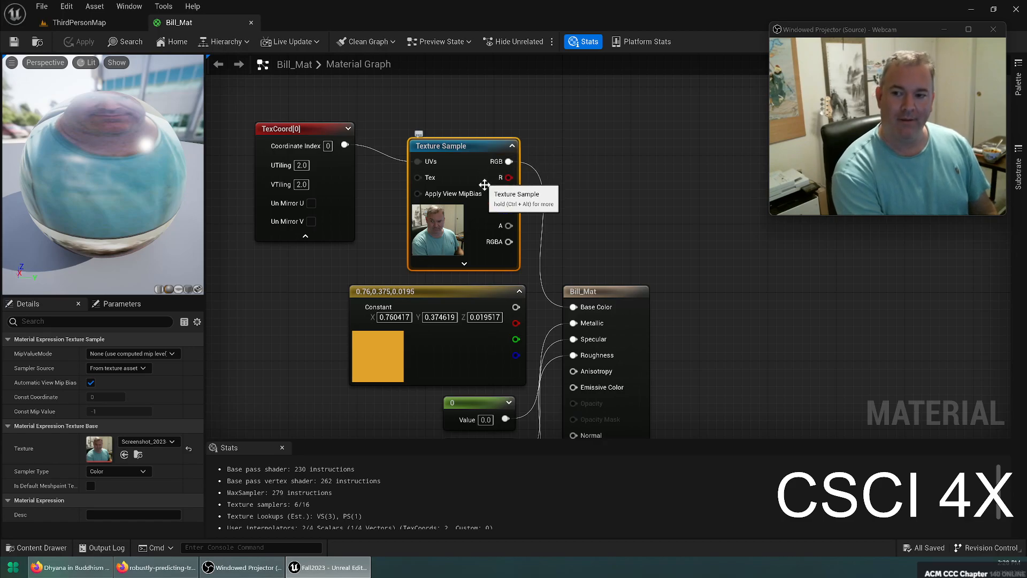
pyautogui.click(155, 444)
pyautogui.scroll(-5, 198, 325)
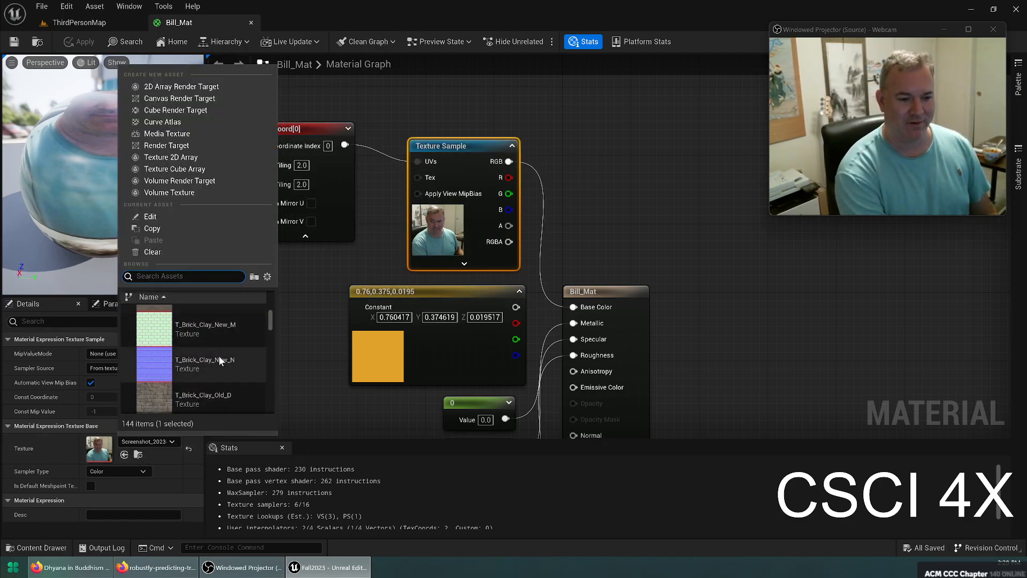
pyautogui.click(216, 397)
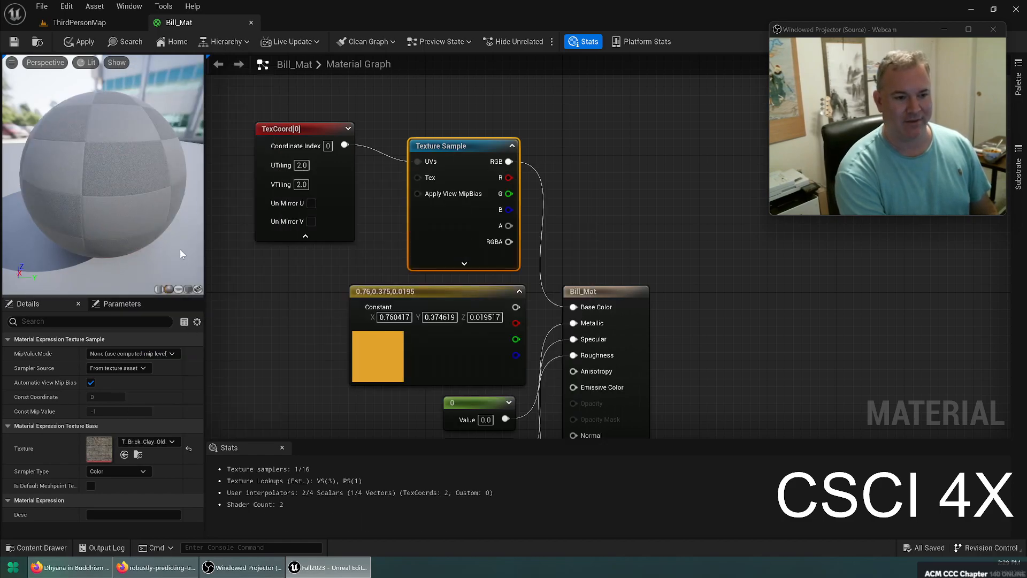
pyautogui.hotkey('ctrl', 's')
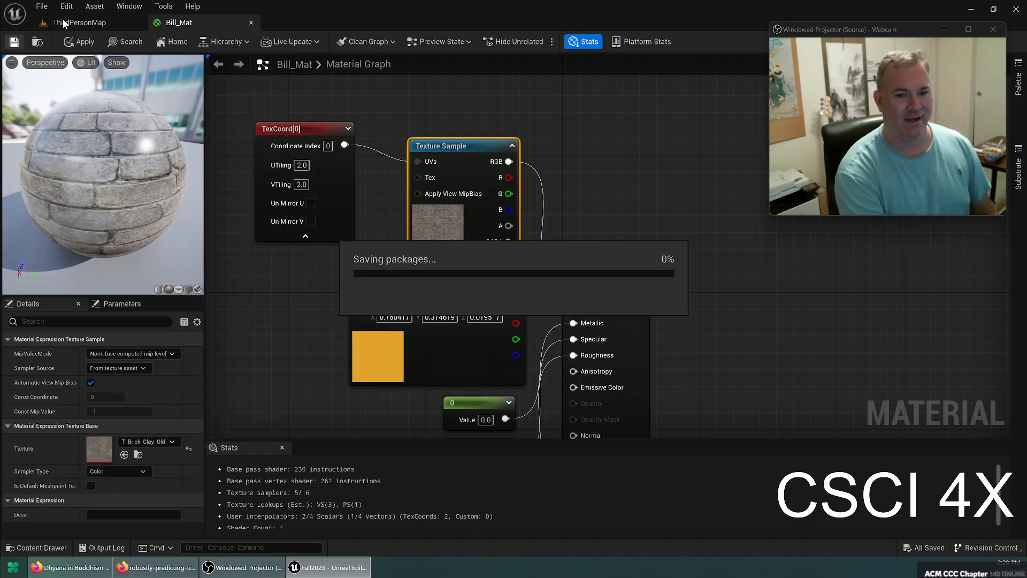
# Step: View the brick texture on the large block in ThirdPersonMap from close up
pyautogui.click(63, 18)
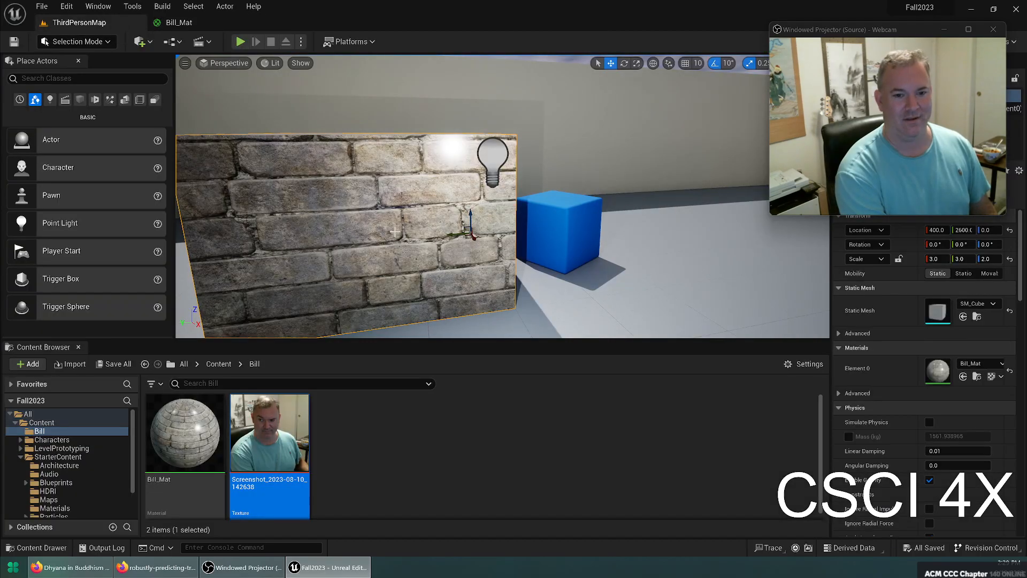
pyautogui.moveTo(503, 196); pyautogui.dragTo(546, 214, button='right')
pyautogui.press('w')
pyautogui.press('s')
pyautogui.moveTo(443, 185)
pyautogui.mouseDown(button='right')
pyautogui.moveTo(409, 181)
pyautogui.moveTo(443, 185)
pyautogui.mouseUp(button='right')
pyautogui.press('a')
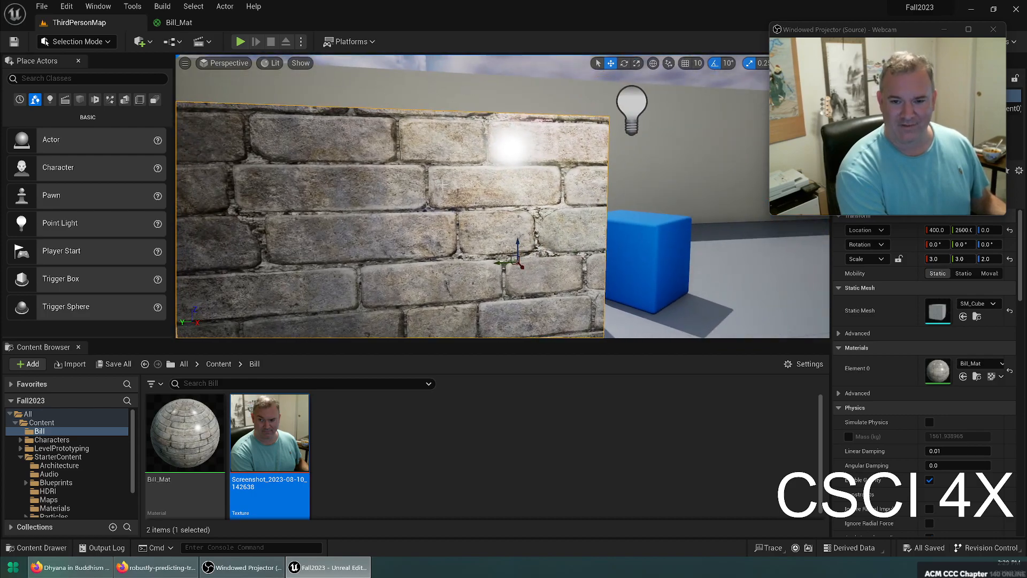
# Step: Move the point light lower beside the block's brick face, to a height of about 138
pyautogui.click(636, 105)
pyautogui.moveTo(634, 102); pyautogui.dragTo(614, 221)
pyautogui.moveTo(614, 278); pyautogui.dragTo(298, 254)
pyautogui.press('d')
pyautogui.moveTo(298, 254); pyautogui.dragTo(297, 278, button='right')
pyautogui.press('a')
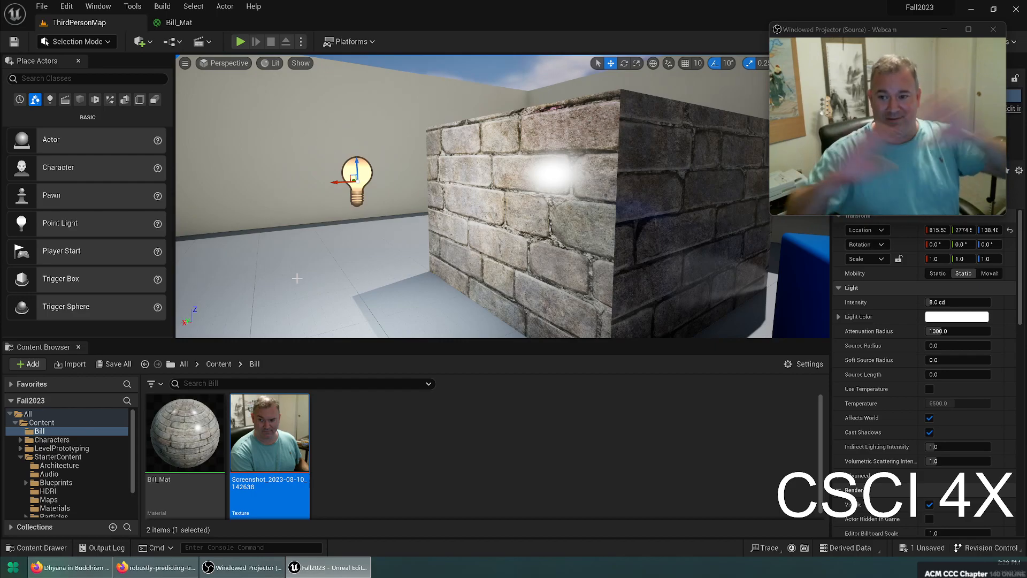
# Step: Examine the point light's highlight on the block's brick face from several angles and distances
pyautogui.moveTo(601, 251)
pyautogui.mouseDown(button='right')
pyautogui.moveTo(818, 249)
pyautogui.moveTo(615, 249)
pyautogui.moveTo(652, 249)
pyautogui.moveTo(655, 230)
pyautogui.moveTo(656, 273)
pyautogui.moveTo(572, 248)
pyautogui.moveTo(637, 252)
pyautogui.moveTo(618, 250)
pyautogui.mouseUp(button='right')
pyautogui.press('a')
pyautogui.press('d')
pyautogui.press('w')
pyautogui.press('s')
pyautogui.press('w')
pyautogui.press('d')
pyautogui.press('s')
pyautogui.press('a')
pyautogui.moveTo(267, 181)
pyautogui.mouseDown(button='right')
pyautogui.moveTo(278, 182)
pyautogui.moveTo(267, 182)
pyautogui.mouseUp(button='right')
pyautogui.press('w')
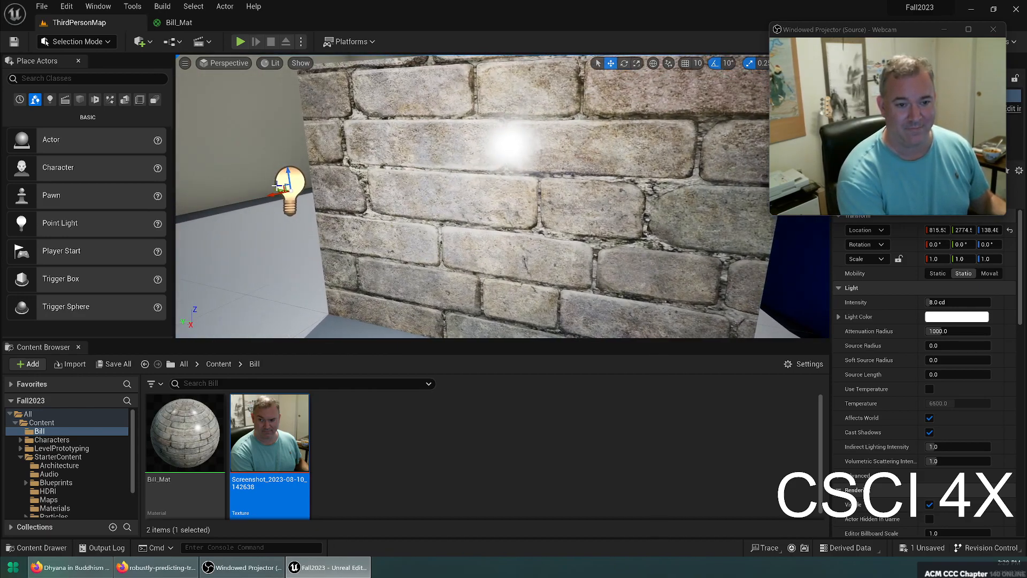
# Step: Move the point light along and up and down the brick face, leaving it at about Y 2733, Z 135
pyautogui.moveTo(276, 188); pyautogui.dragTo(387, 200)
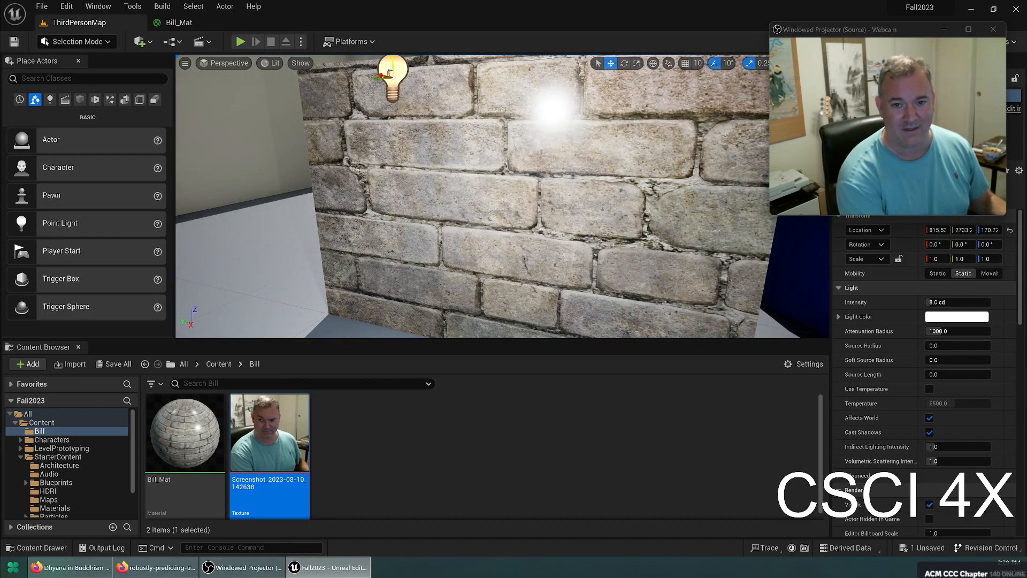
pyautogui.moveTo(436, 173); pyautogui.dragTo(520, 251)
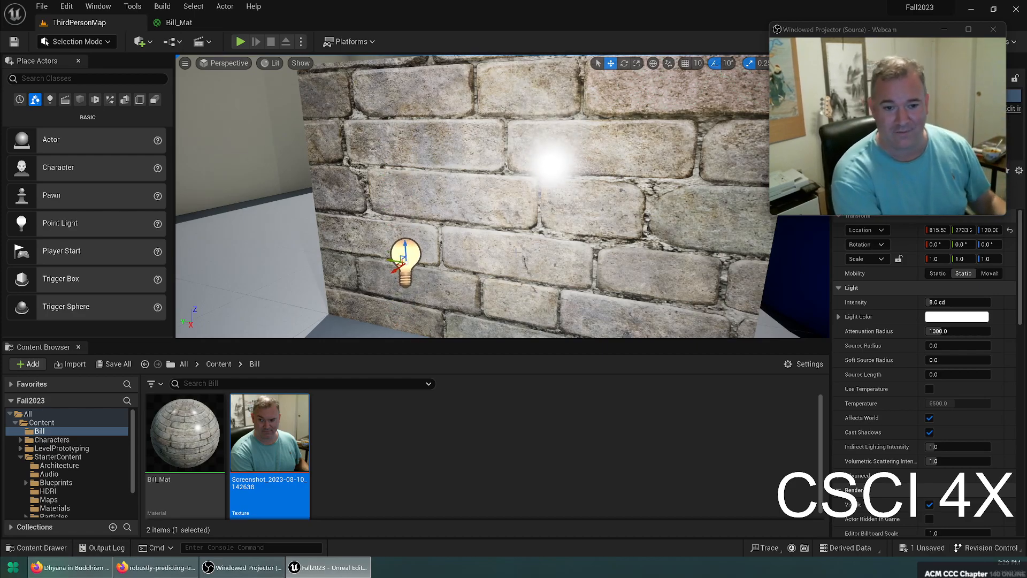
pyautogui.moveTo(406, 246); pyautogui.dragTo(468, 197)
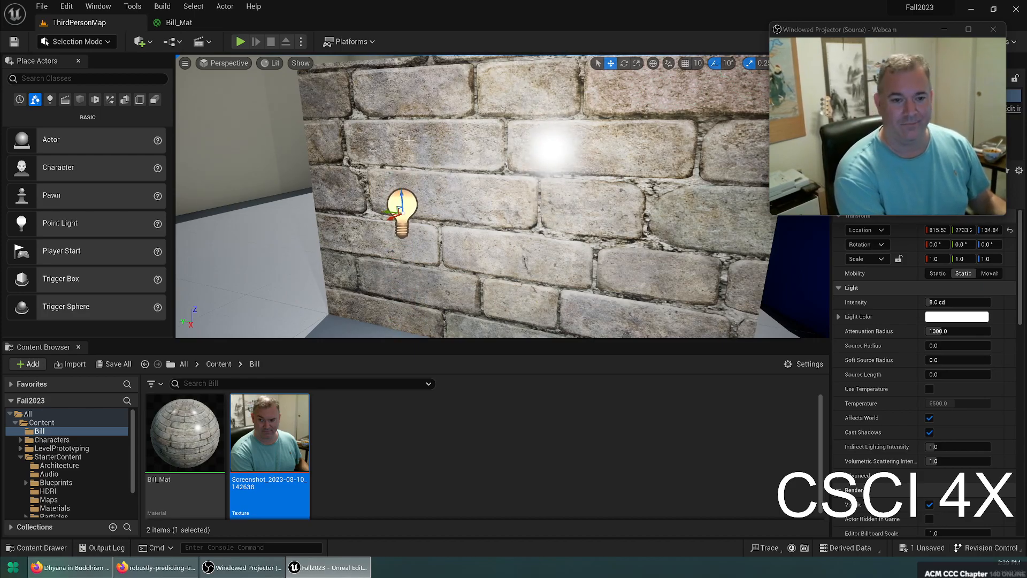
# Step: Add a second Texture Sample using the screenshot texture below the constant nodes in Bill_Mat's graph
pyautogui.click(179, 23)
pyautogui.moveTo(271, 321); pyautogui.dragTo(303, 144, button='right')
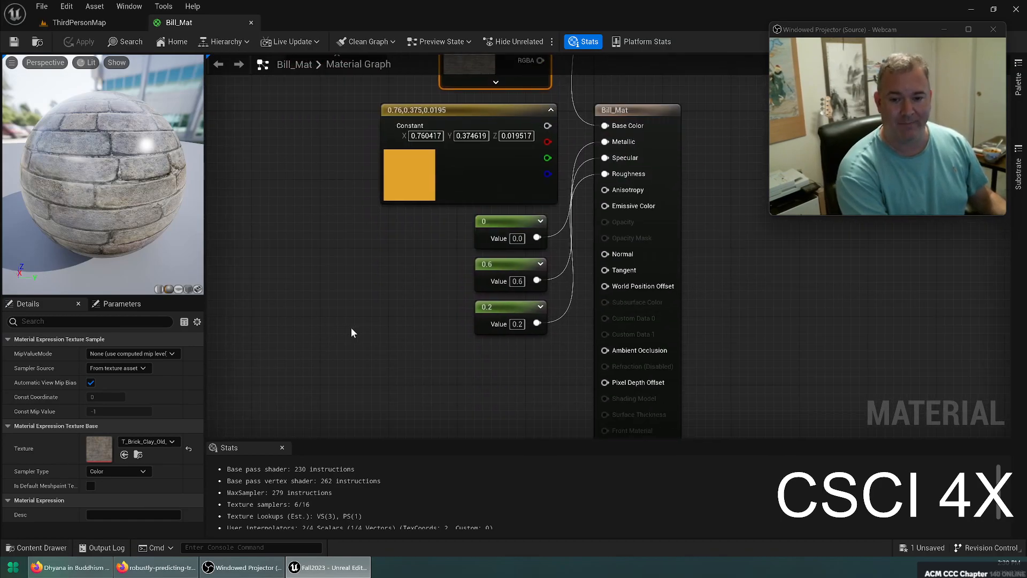
pyautogui.click(394, 378)
pyautogui.press('t')
pyautogui.click(371, 342)
pyautogui.moveTo(385, 348); pyautogui.dragTo(453, 350)
pyautogui.moveTo(349, 215); pyautogui.dragTo(271, 374, button='right')
pyautogui.moveTo(224, 402); pyautogui.dragTo(304, 145, button='right')
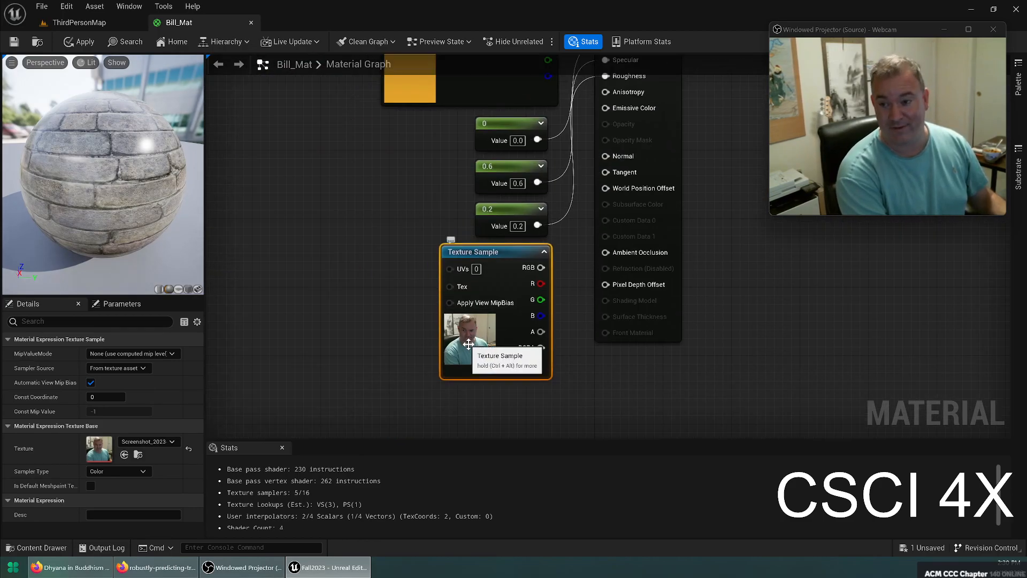
# Step: Connect the new Texture Sample's RGB output to Bill_Mat's Normal input and check the saved material on the block in the level
pyautogui.moveTo(541, 268); pyautogui.dragTo(606, 155)
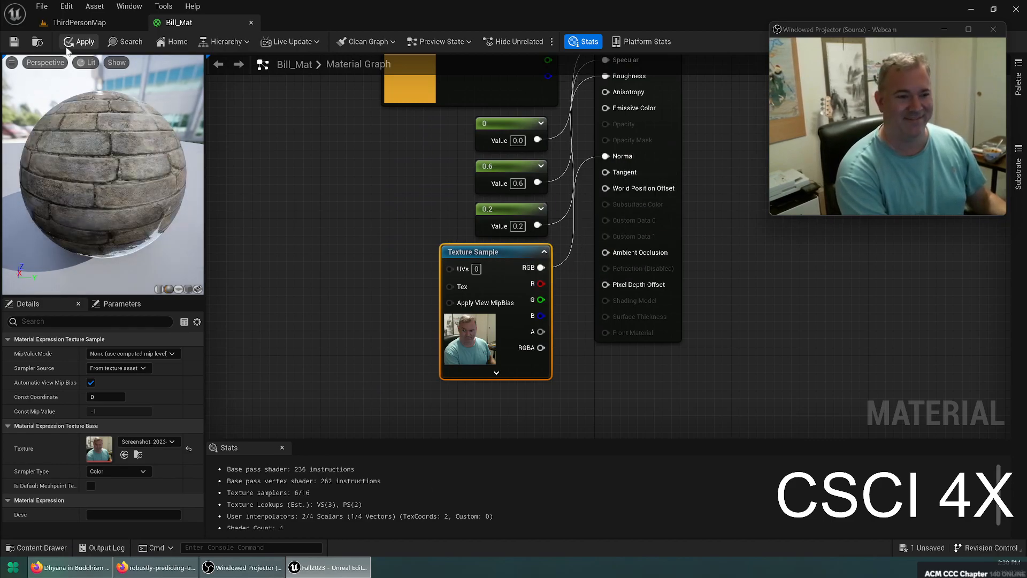
pyautogui.click(16, 43)
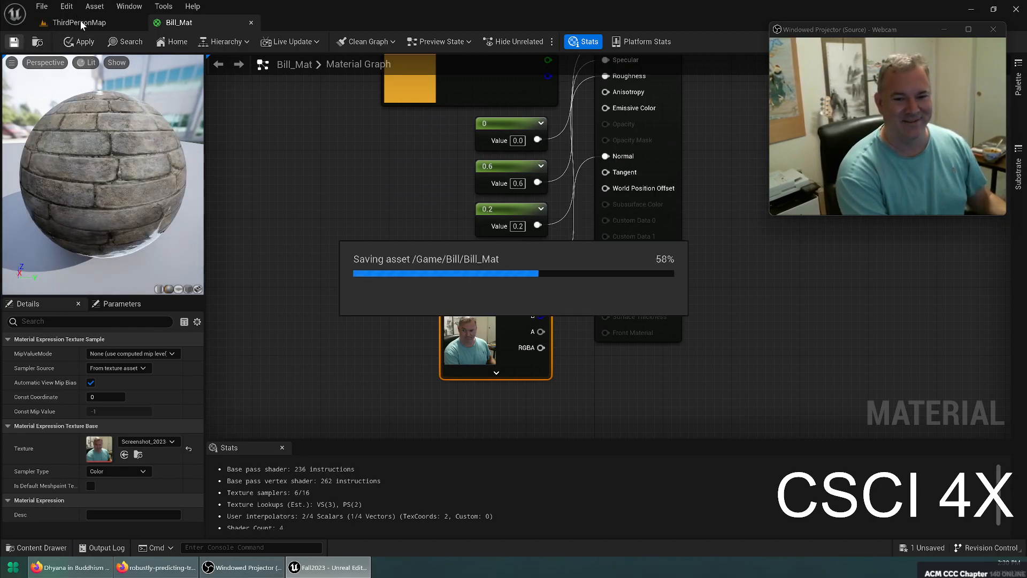
pyautogui.click(81, 22)
pyautogui.moveTo(503, 197)
pyautogui.mouseDown(button='right')
pyautogui.moveTo(567, 198)
pyautogui.moveTo(615, 238)
pyautogui.moveTo(492, 233)
pyautogui.moveTo(455, 214)
pyautogui.moveTo(503, 217)
pyautogui.mouseUp(button='right')
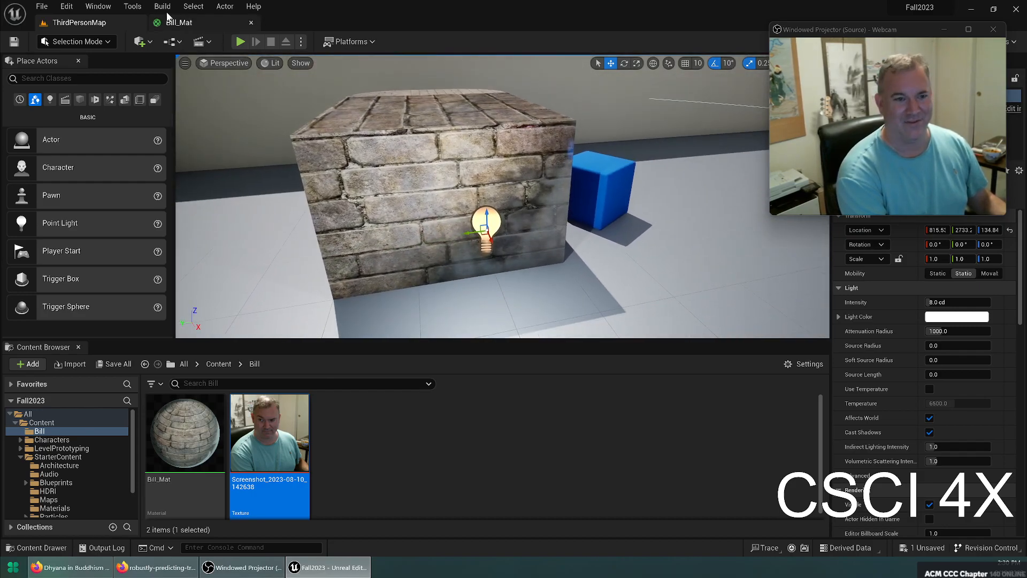
# Step: Check in Bill_Mat's graph which brick texture the Base Color Texture Sample uses
pyautogui.click(181, 22)
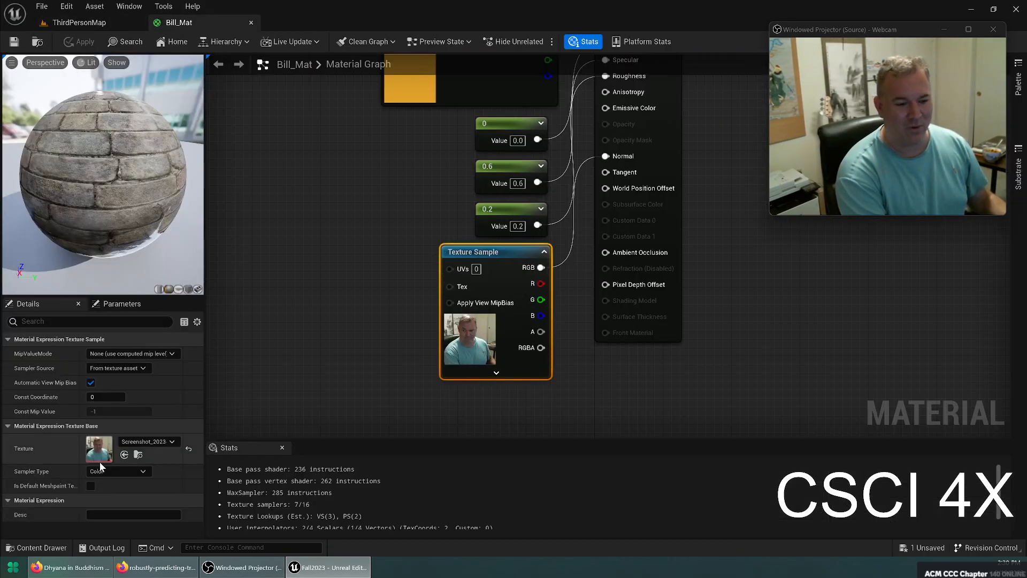
pyautogui.click(173, 442)
pyautogui.click(436, 133)
pyautogui.moveTo(436, 133); pyautogui.dragTo(360, 322, button='right')
pyautogui.click(411, 142)
pyautogui.moveTo(293, 383); pyautogui.dragTo(334, 86, button='right')
# Step: Search the textures for "brick" and assign T_Brick_Clay_Old_N to the Texture Sample feeding Normal
pyautogui.click(437, 242)
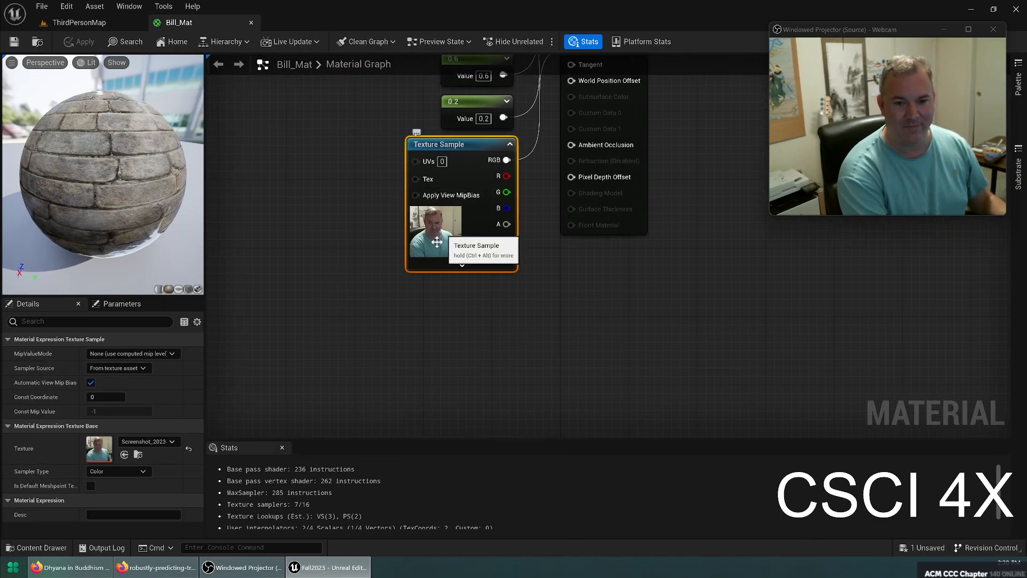
pyautogui.click(147, 443)
pyautogui.write('brick')
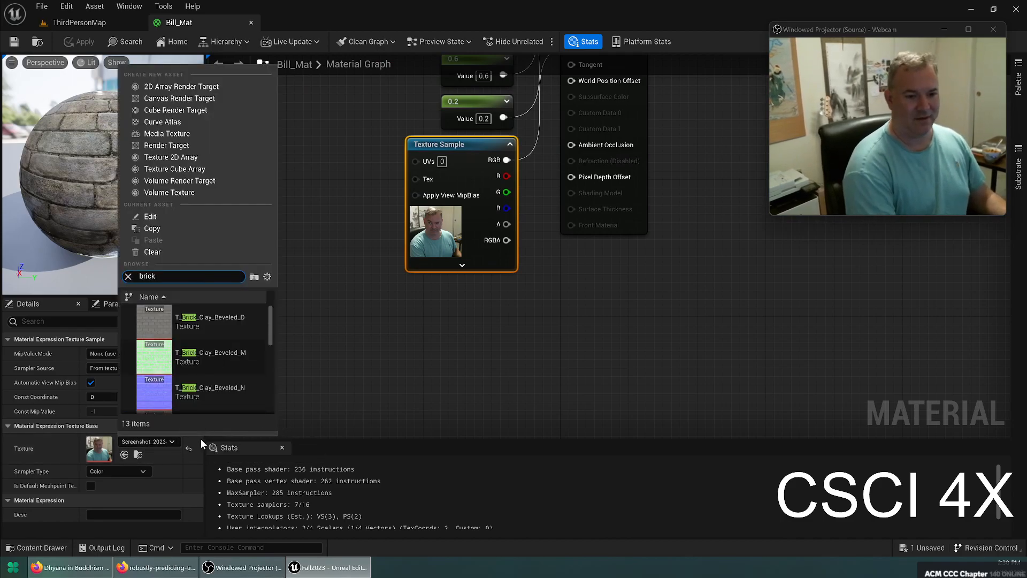
pyautogui.scroll(-3, 177, 326)
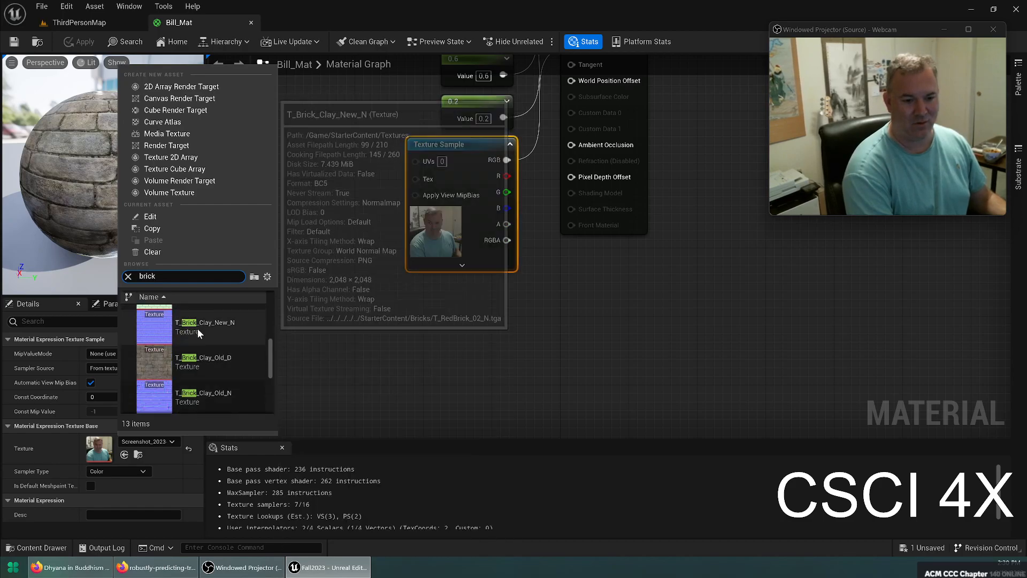
pyautogui.scroll(-1, 232, 380)
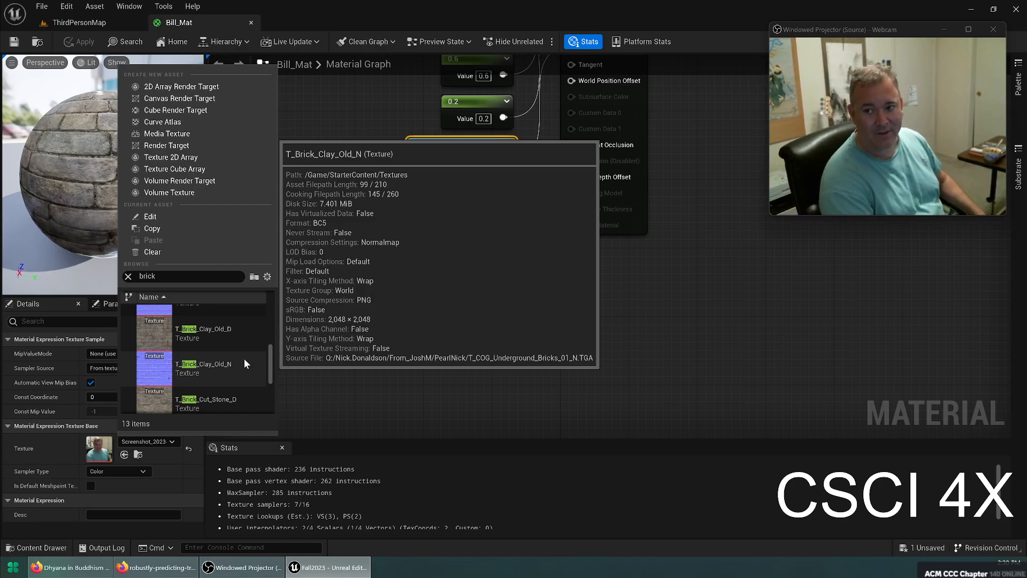
pyautogui.click(199, 364)
pyautogui.moveTo(543, 233); pyautogui.dragTo(485, 417, button='right')
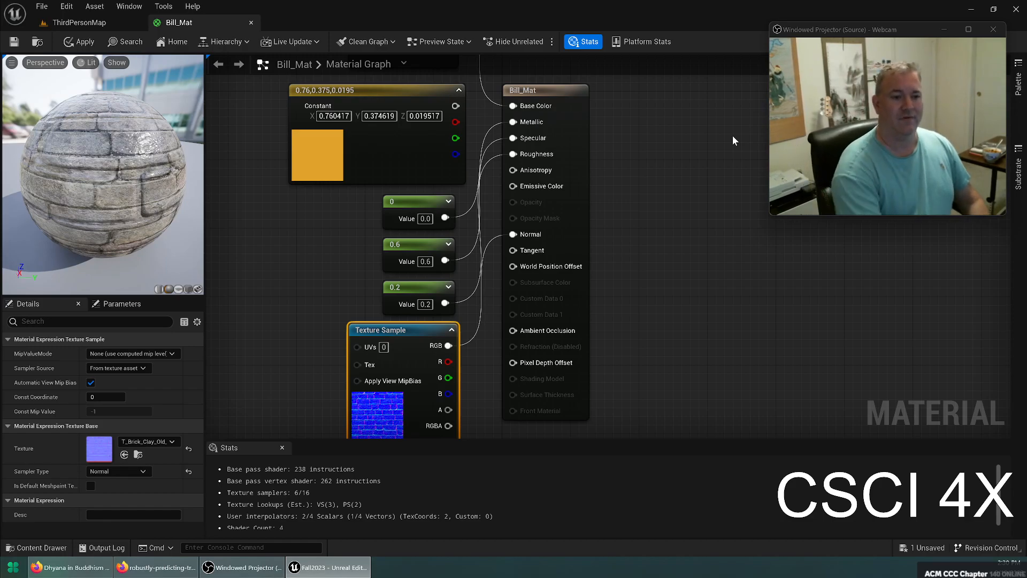
# Step: Connect the TexCoord output to the UVs of the normal map Texture Sample in Bill_Mat and save the material
pyautogui.moveTo(224, 303); pyautogui.dragTo(237, 259, button='right')
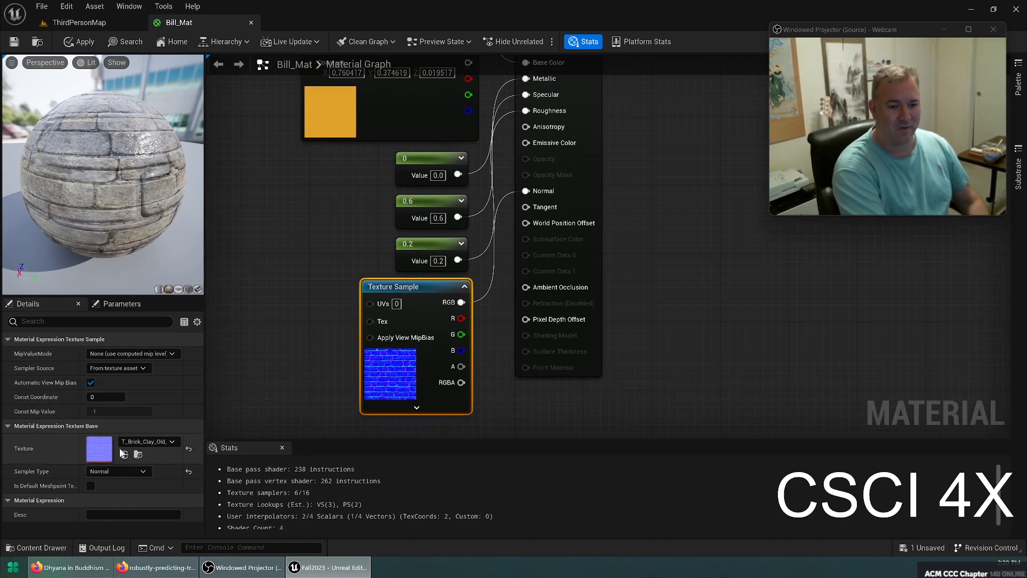
pyautogui.moveTo(280, 212); pyautogui.dragTo(364, 421, button='right')
pyautogui.moveTo(379, 108); pyautogui.dragTo(453, 329)
pyautogui.click(14, 42)
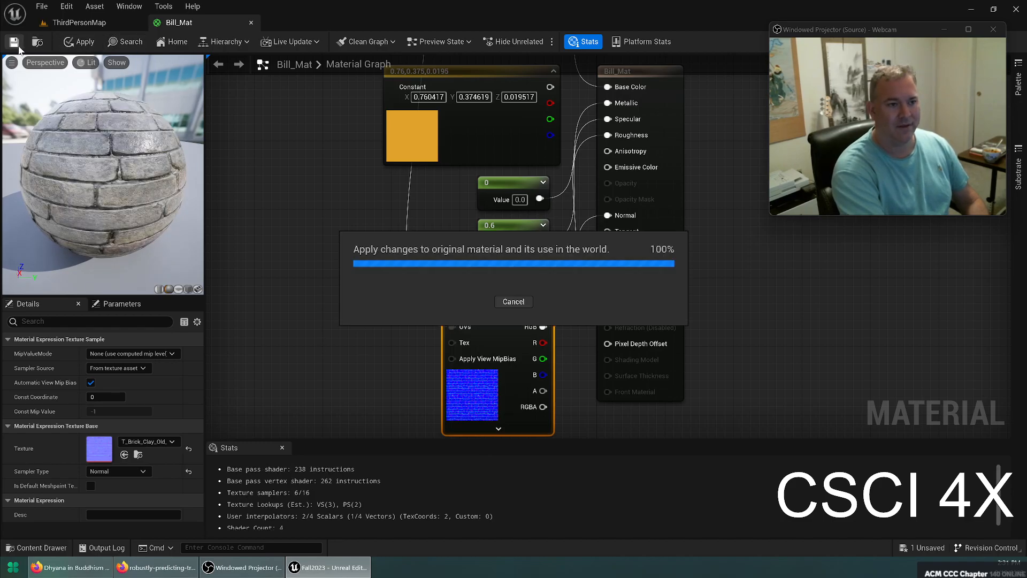
# Step: Move the point light around the block's brick face in the level, leaving it at about Y 2774, Z 132, to check the normal map's shading
pyautogui.click(85, 25)
pyautogui.scroll(6, 503, 197)
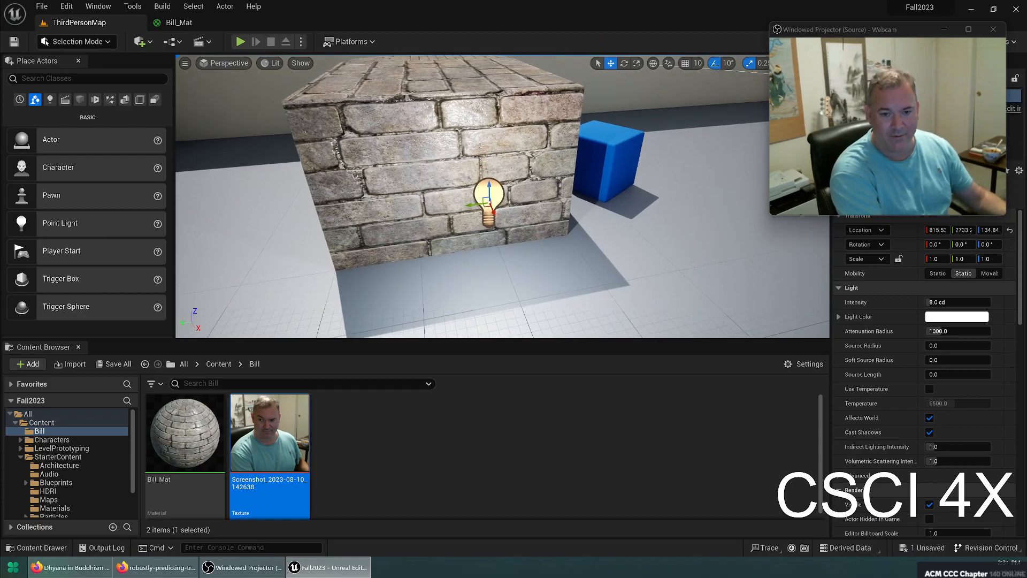
pyautogui.moveTo(503, 196); pyautogui.dragTo(482, 185, button='right')
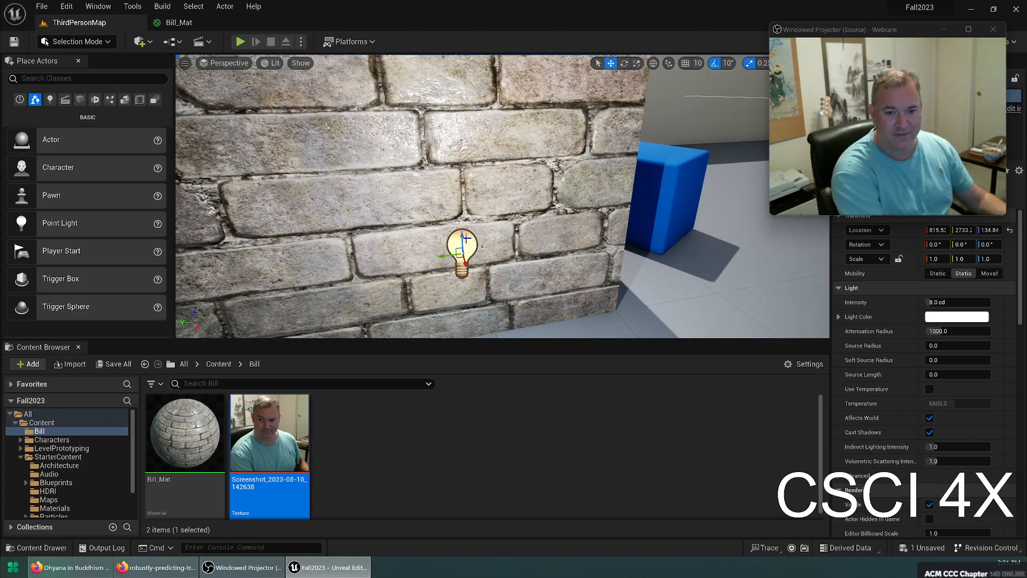
pyautogui.moveTo(461, 237); pyautogui.dragTo(556, 135)
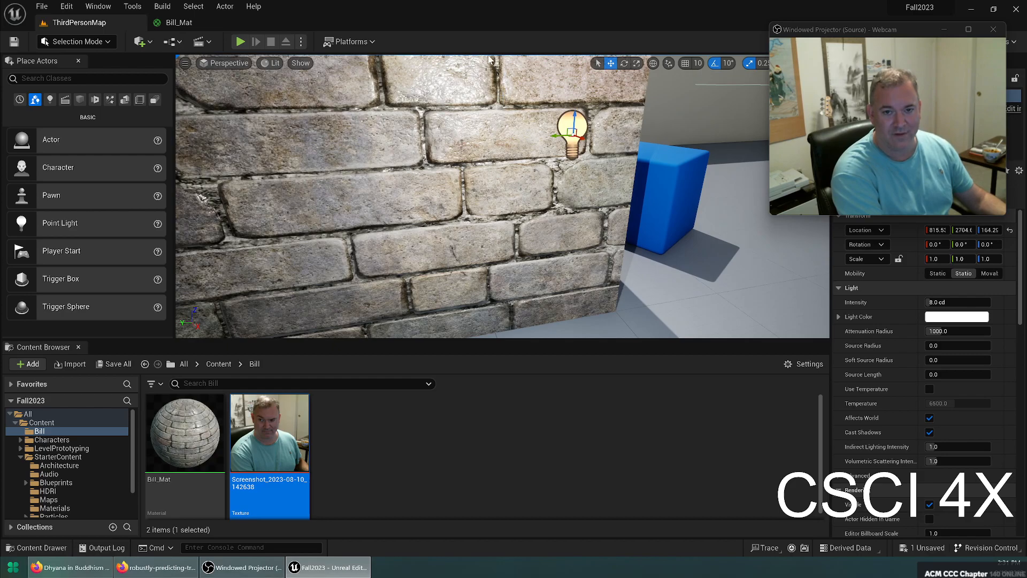
pyautogui.moveTo(555, 137); pyautogui.dragTo(705, 153)
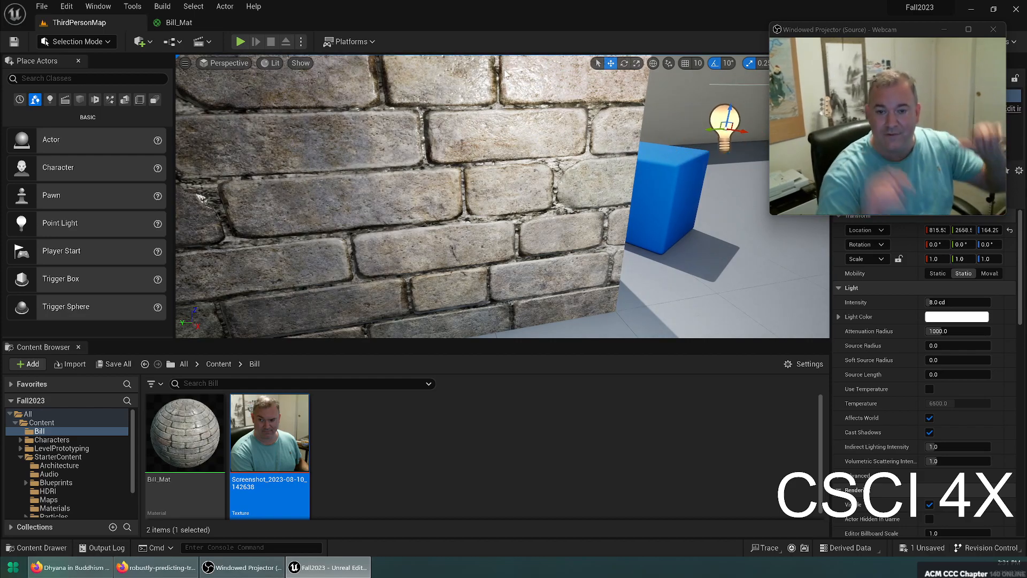
pyautogui.moveTo(415, 102); pyautogui.dragTo(441, 159, button='right')
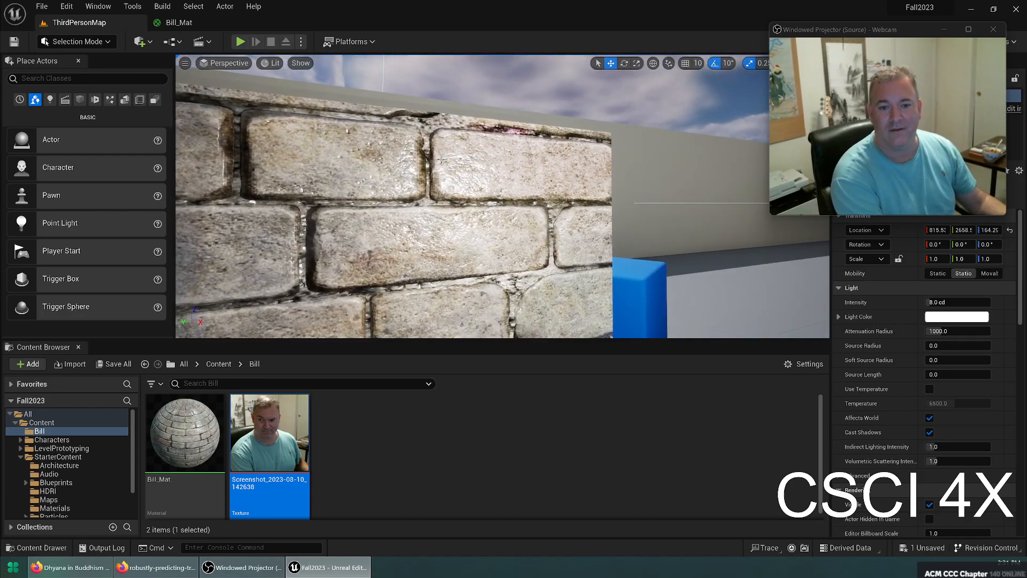
pyautogui.scroll(-5, 484, 165)
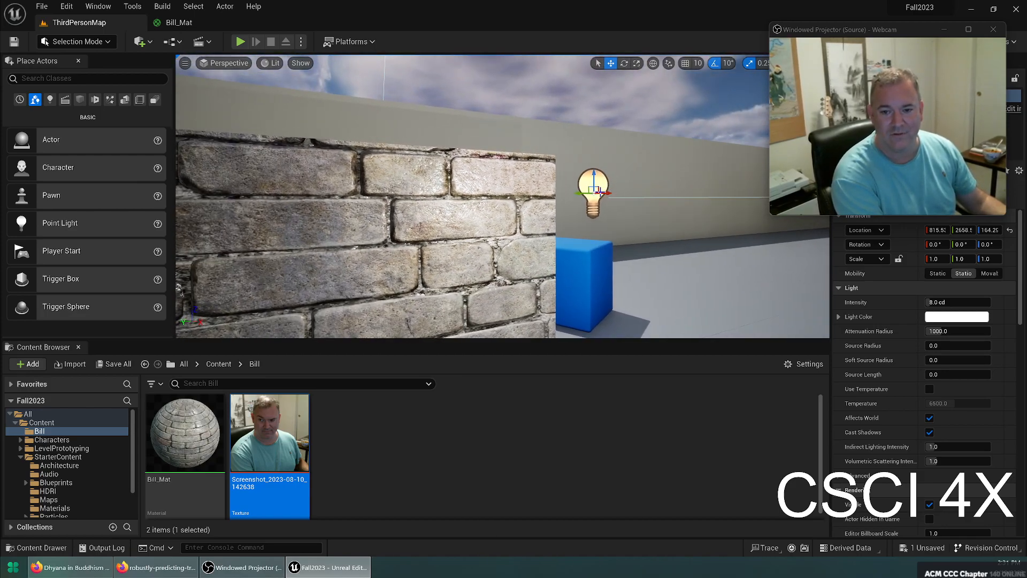
pyautogui.moveTo(588, 192); pyautogui.dragTo(326, 288)
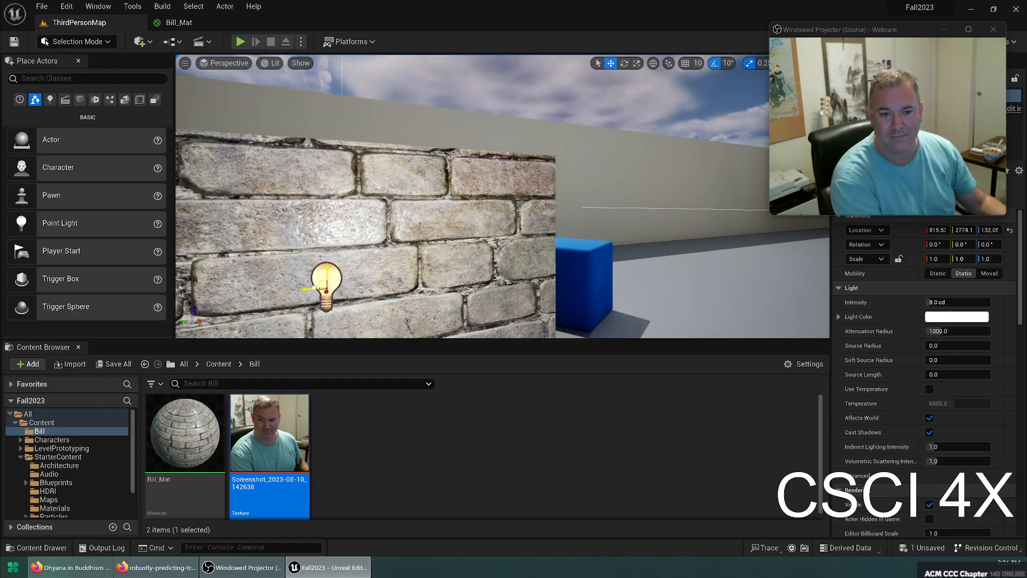
pyautogui.click(185, 23)
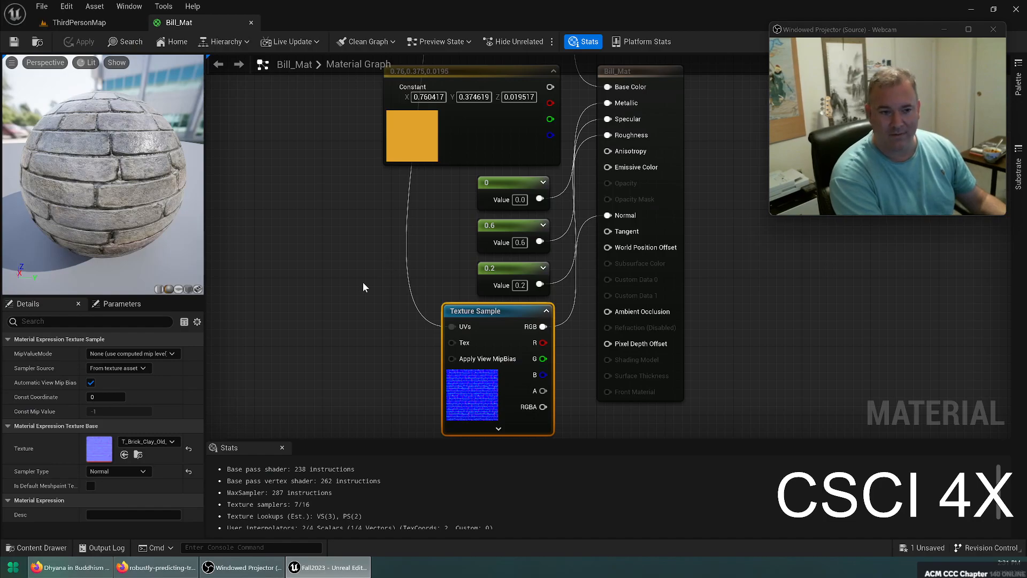
pyautogui.click(79, 23)
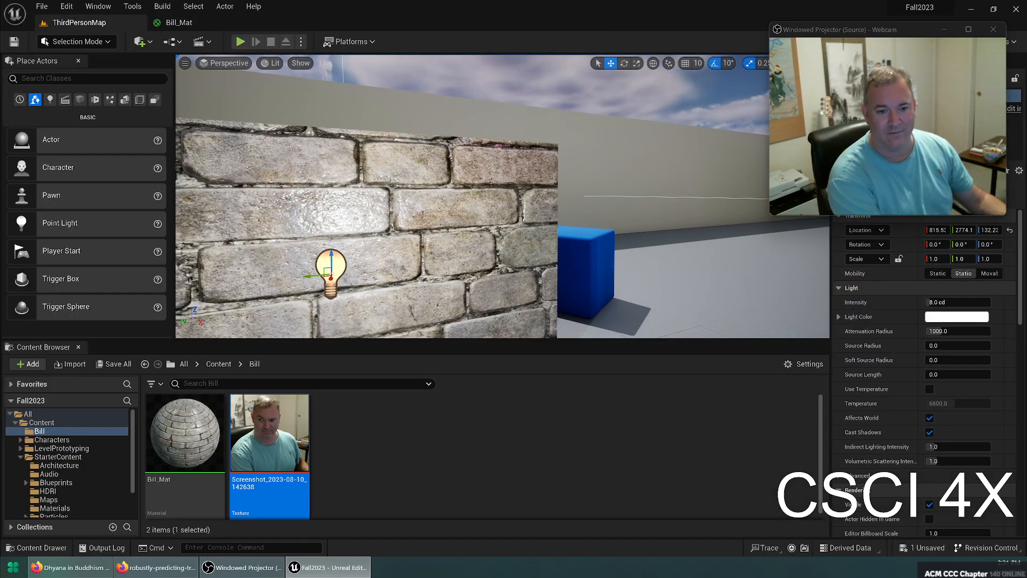
pyautogui.press('s')
pyautogui.moveTo(468, 156); pyautogui.dragTo(690, 166, button='right')
pyautogui.press('a')
# Step: Reposition the TexCoord node in Bill_Mat's graph, set its UTiling and VTiling to 4, and save the material
pyautogui.click(211, 24)
pyautogui.moveTo(310, 155); pyautogui.dragTo(420, 316, button='right')
pyautogui.moveTo(422, 99); pyautogui.dragTo(333, 266)
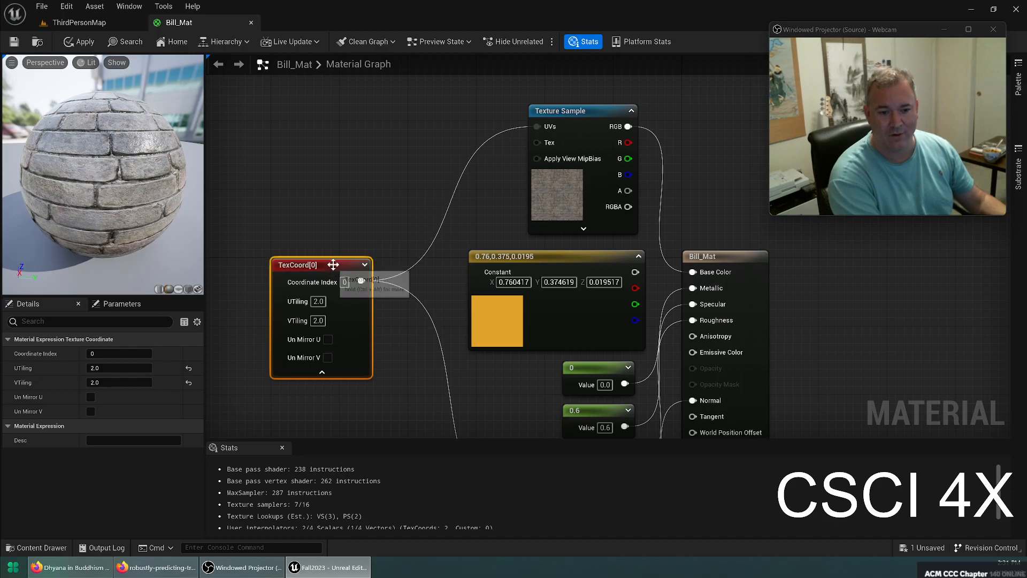
pyautogui.moveTo(348, 167); pyautogui.dragTo(376, 173, button='right')
pyautogui.click(359, 231)
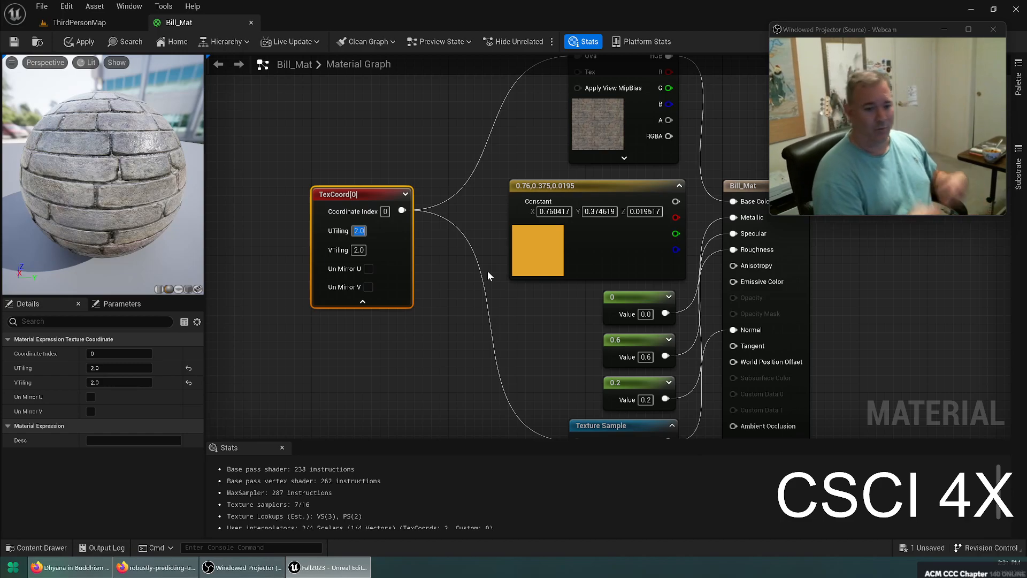
pyautogui.write('4')
pyautogui.press('Tab')
pyautogui.write('4')
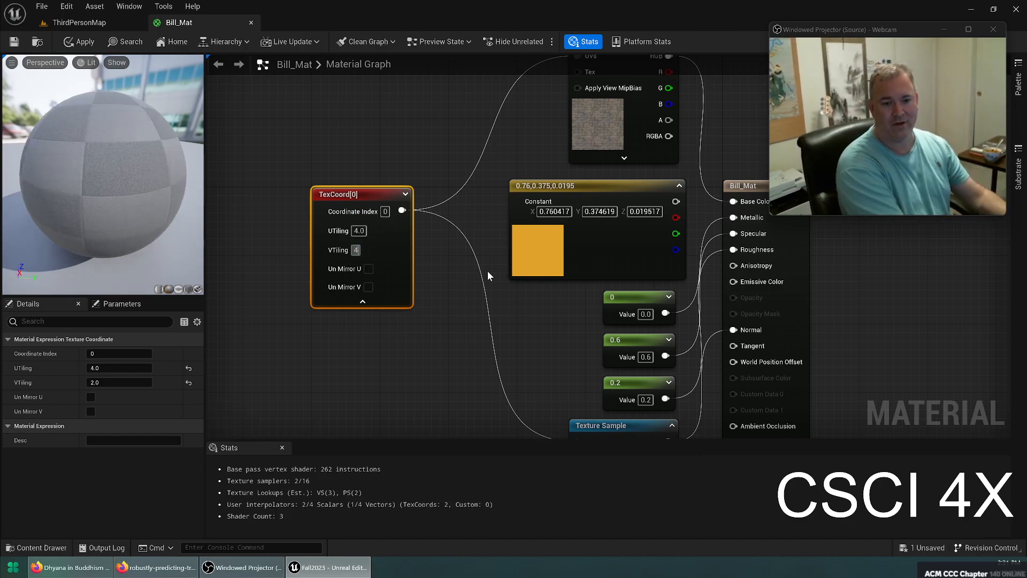
pyautogui.press('Return')
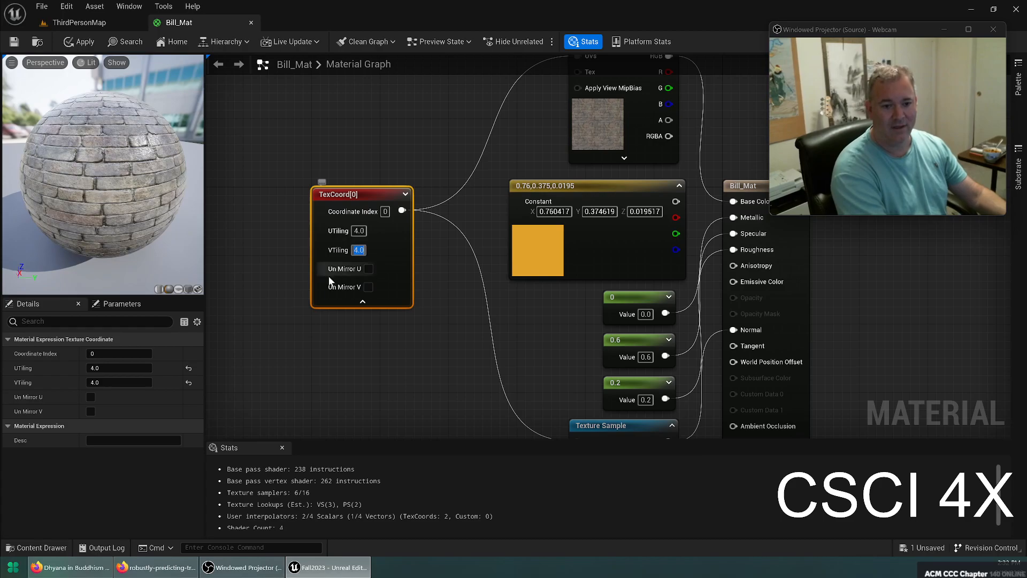
pyautogui.click(8, 45)
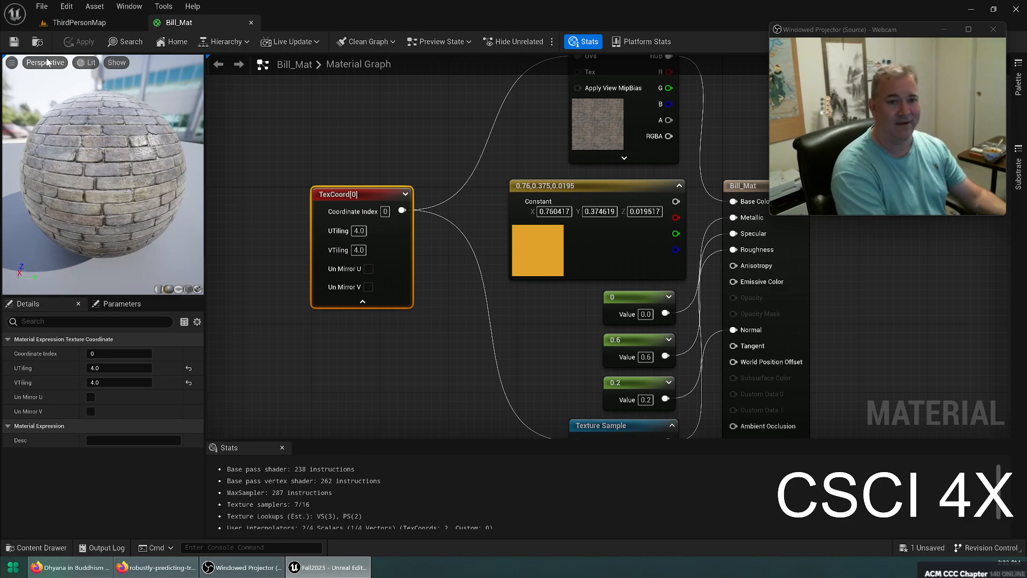
# Step: Examine the denser brick tiling on the block's flat and curved sides in the level
pyautogui.click(79, 23)
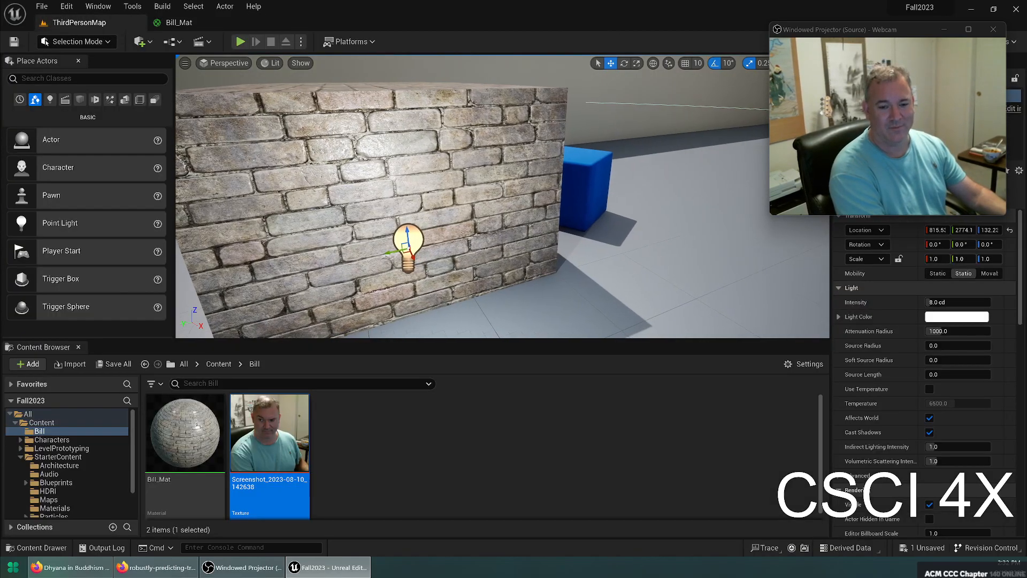
pyautogui.scroll(-5, 481, 197)
pyautogui.click(192, 22)
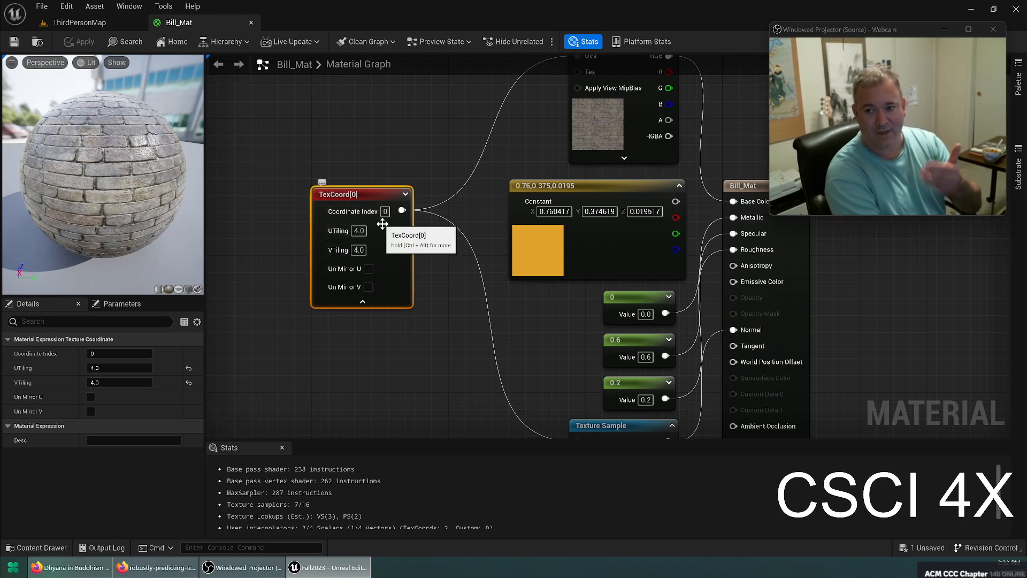
pyautogui.click(79, 22)
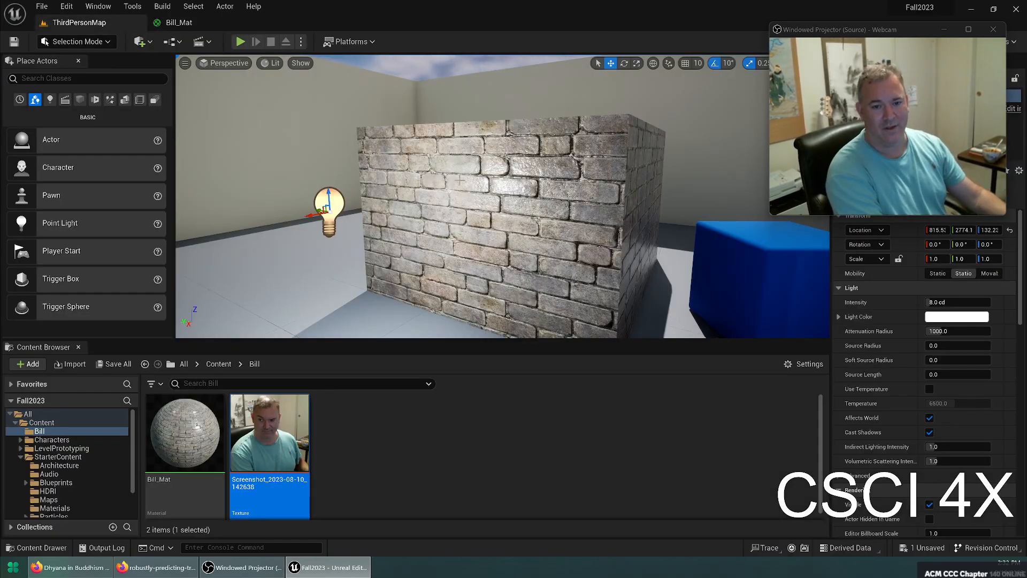
pyautogui.moveTo(481, 198); pyautogui.dragTo(419, 181, button='right')
pyautogui.click(420, 180)
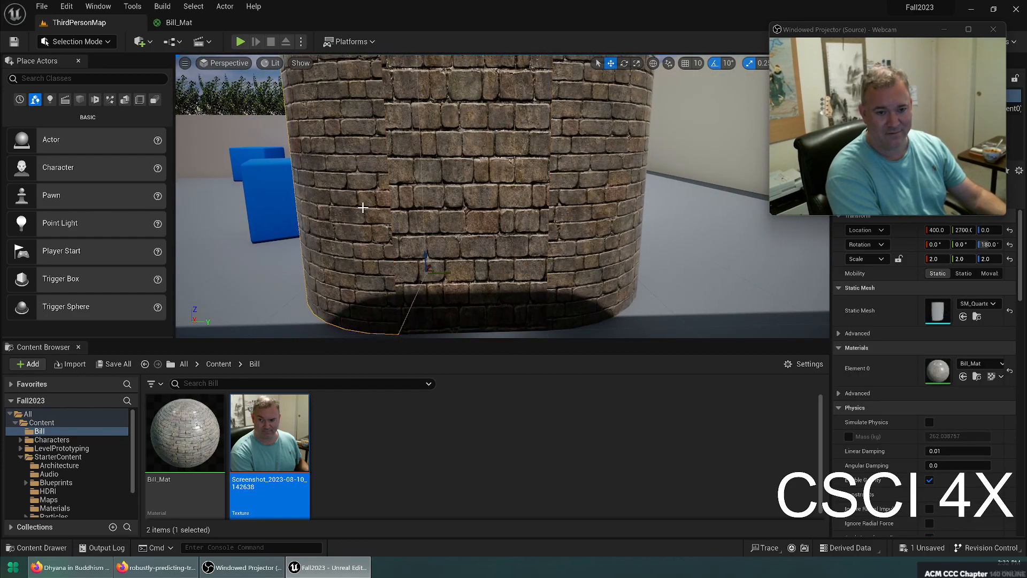
pyautogui.moveTo(428, 227); pyautogui.dragTo(458, 216, button='right')
# Step: Move the point light along the brick face to about X 789, Y 2767 and check the shading from the side
pyautogui.click(301, 143)
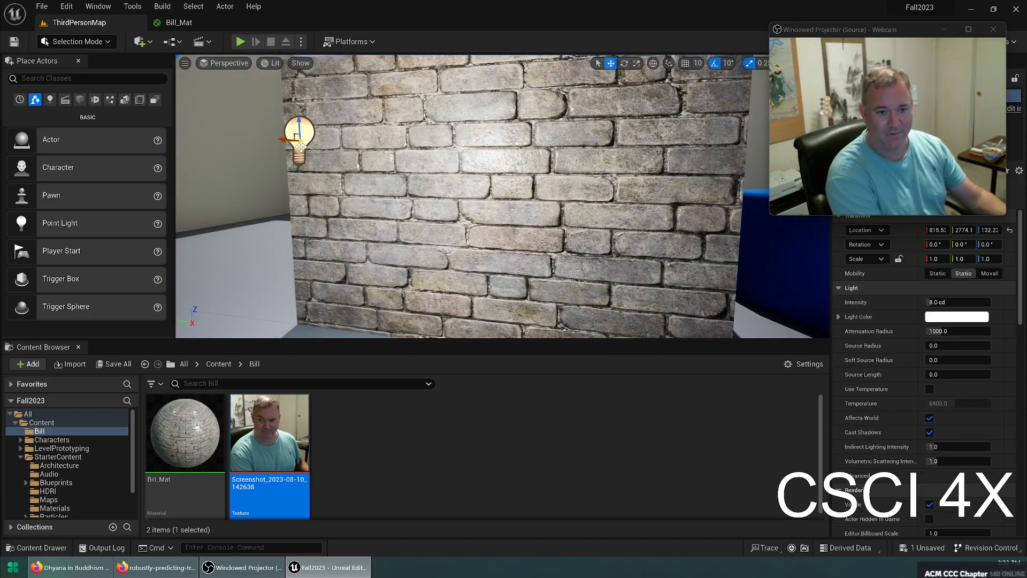
pyautogui.moveTo(364, 140); pyautogui.dragTo(350, 185)
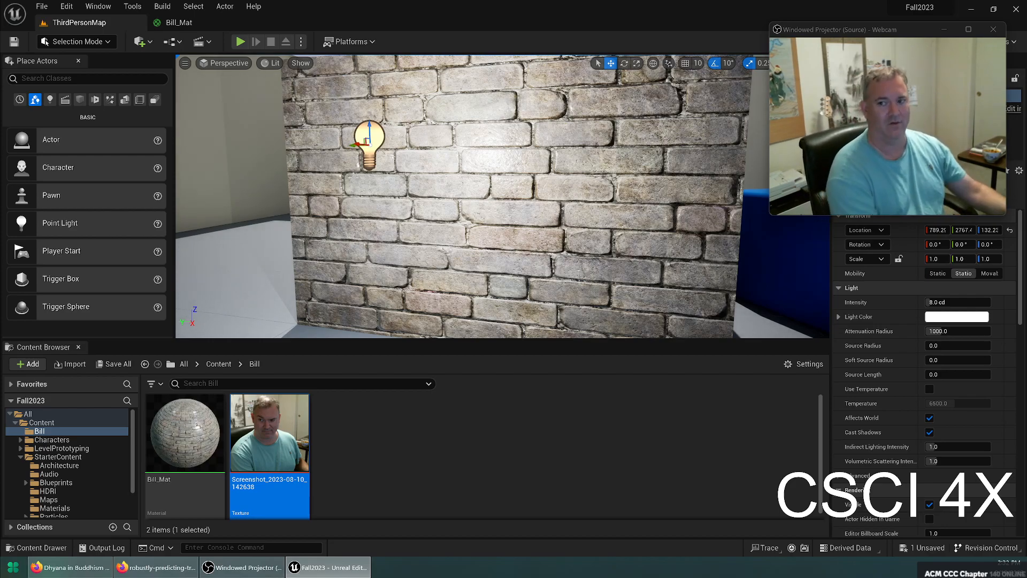
pyautogui.moveTo(561, 204); pyautogui.dragTo(420, 198, button='right')
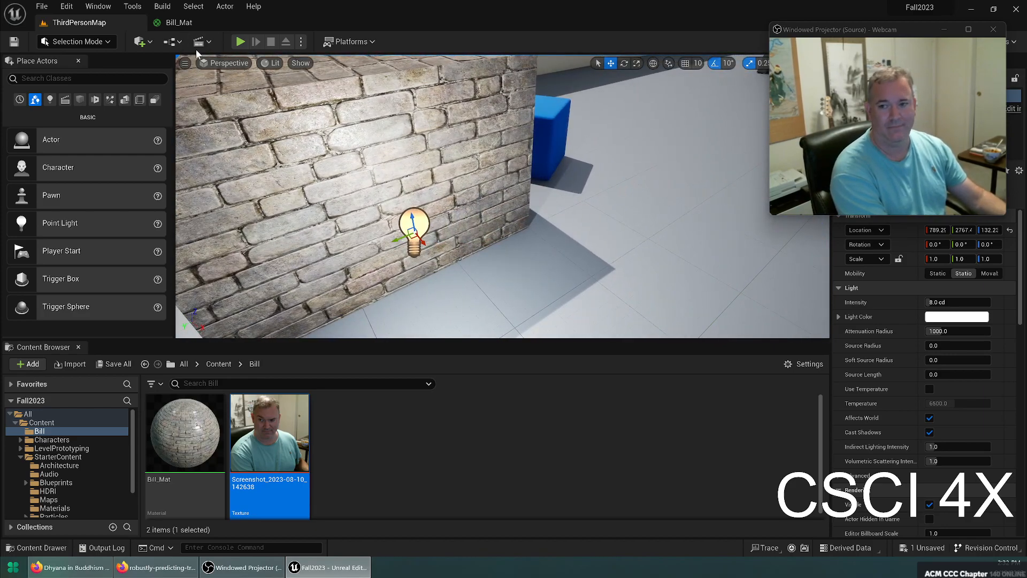
# Step: Review the brick Texture Samples feeding Base Color and Normal in Bill_Mat's graph
pyautogui.click(187, 23)
pyautogui.moveTo(367, 341); pyautogui.dragTo(322, 454, button='right')
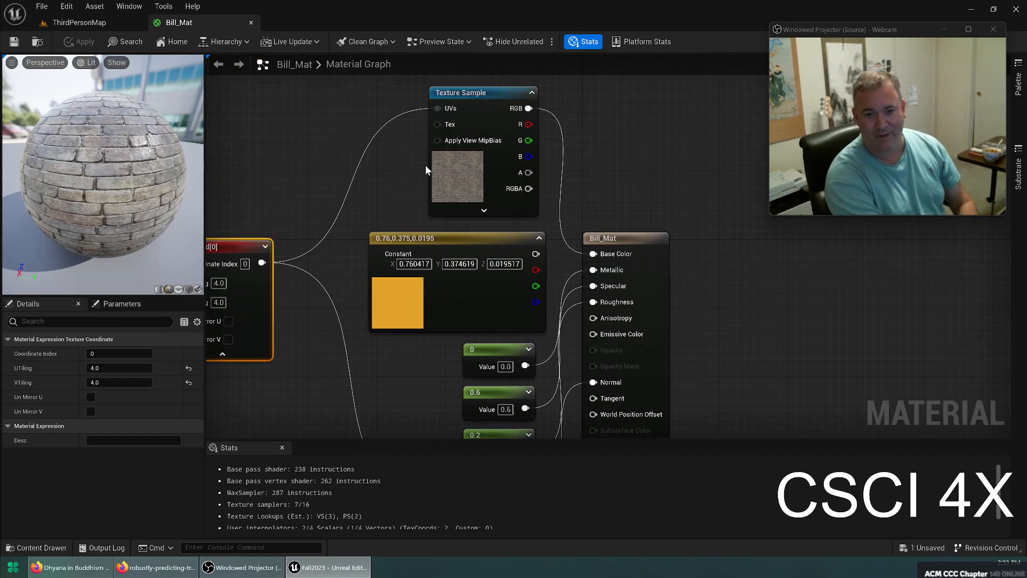
pyautogui.click(442, 160)
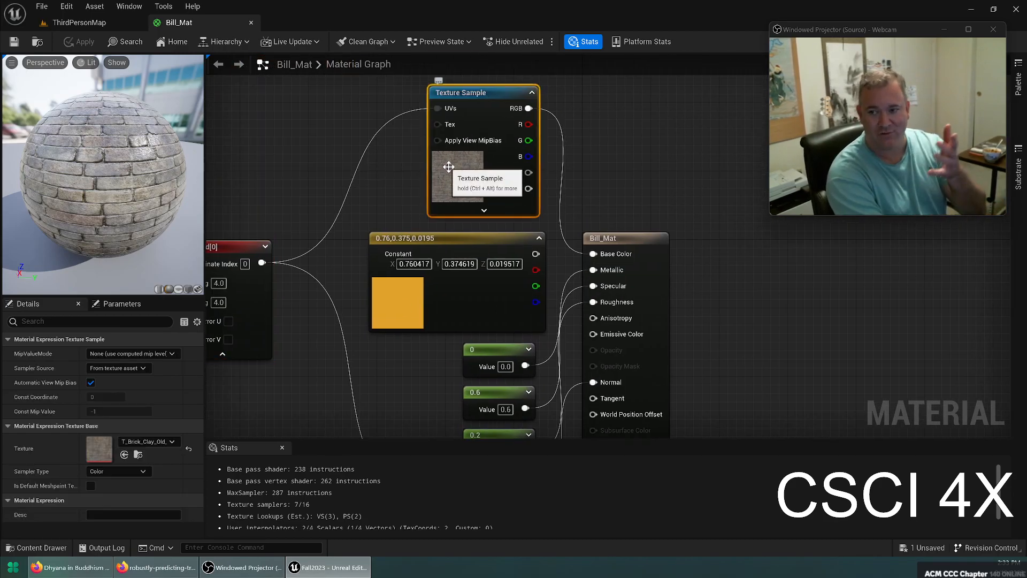
pyautogui.moveTo(362, 367); pyautogui.dragTo(387, 182, button='right')
pyautogui.moveTo(410, 371); pyautogui.dragTo(409, 275, button='right')
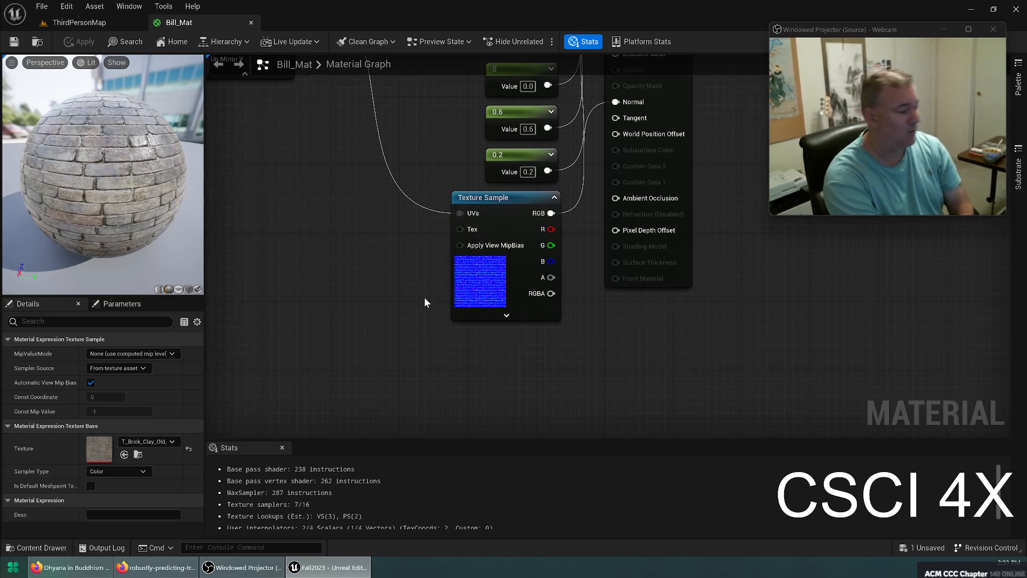
pyautogui.click(369, 302)
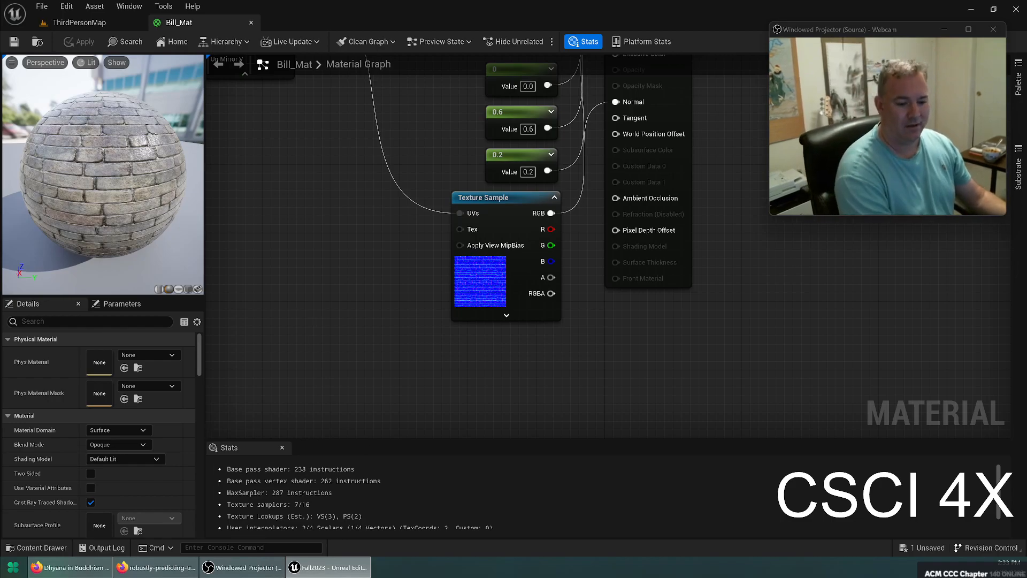
# Step: Open a new Firefox window and activate its address bar for a web search
pyautogui.middleClick(188, 568)
pyautogui.click(236, 57)
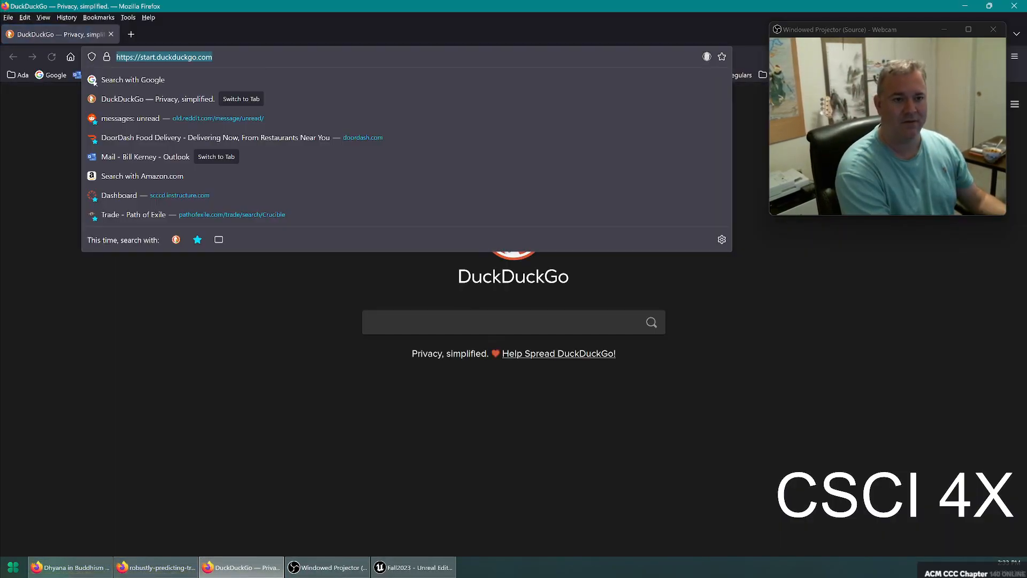
# Step: Go to polyhaven.com and open its texture library
pyautogui.write('polyhaven')
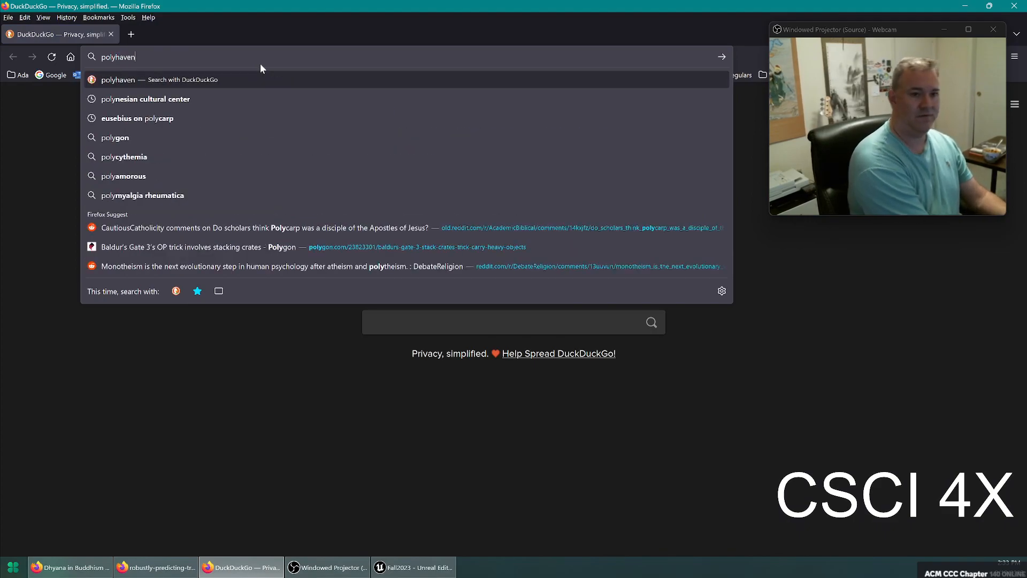
pyautogui.hotkey('ctrl', 'Return')
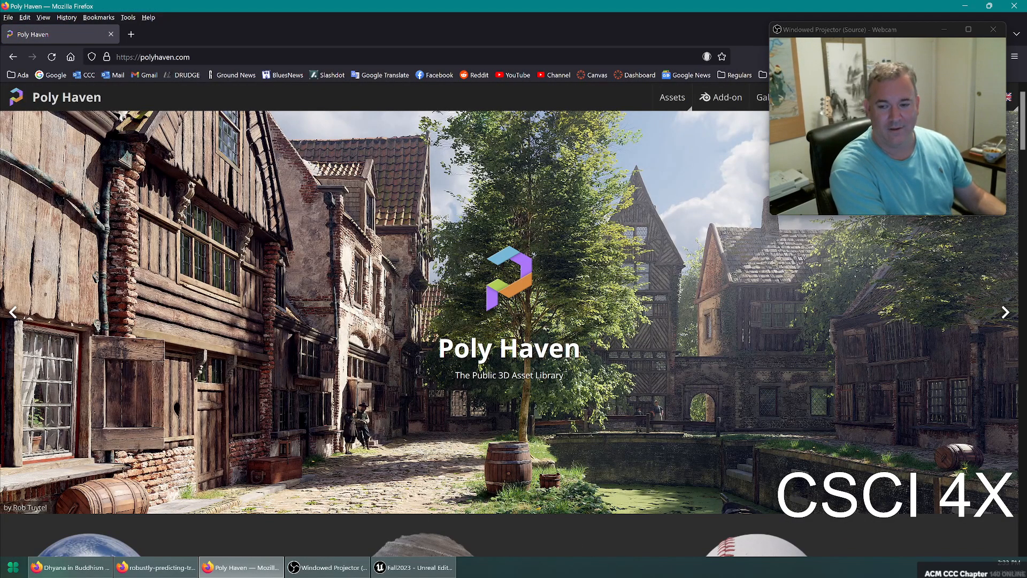
pyautogui.scroll(-5, 468, 356)
pyautogui.scroll(5, 417, 320)
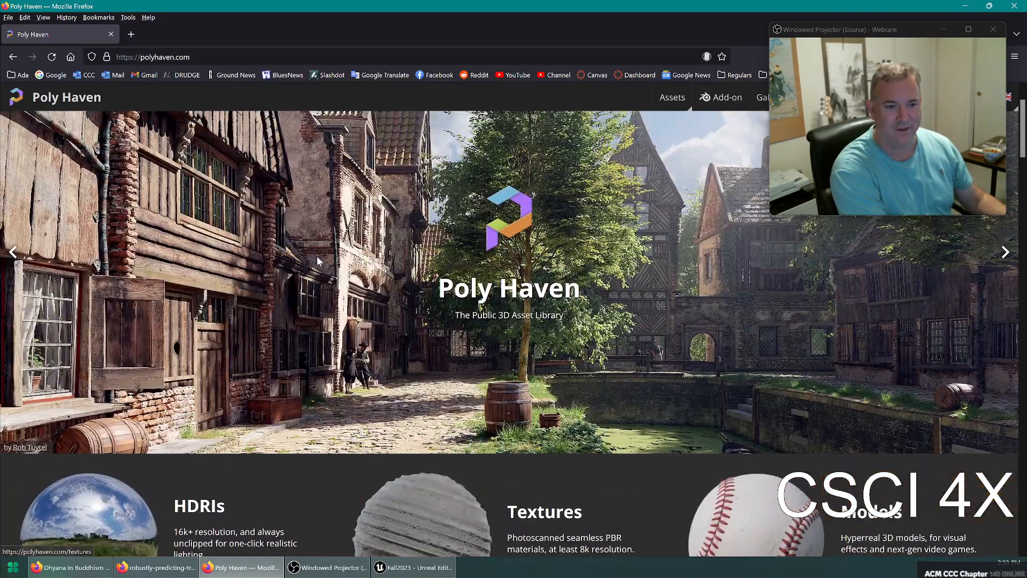
pyautogui.scroll(-4, 588, 298)
pyautogui.scroll(3, 721, 286)
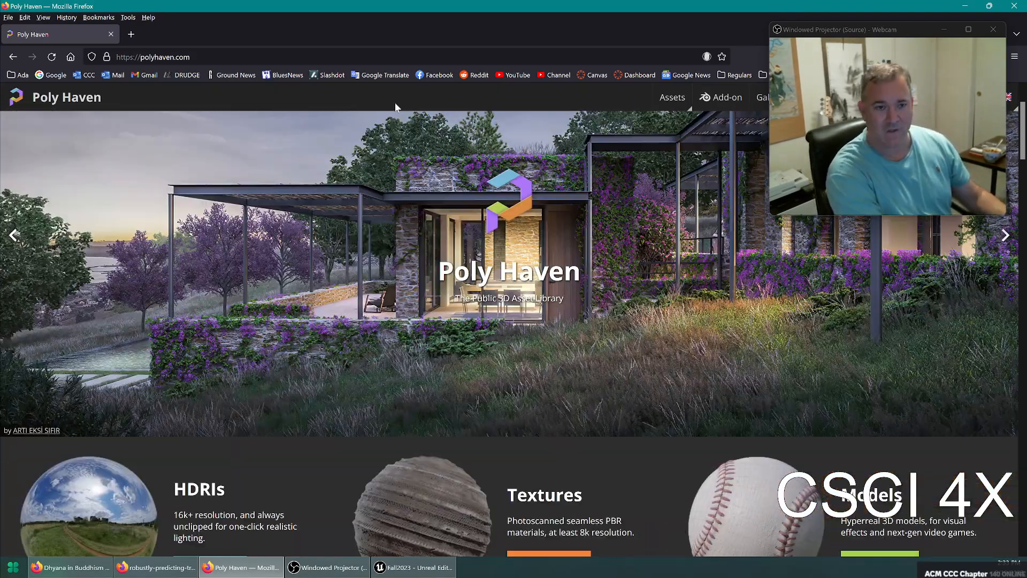
pyautogui.scroll(-4, 589, 355)
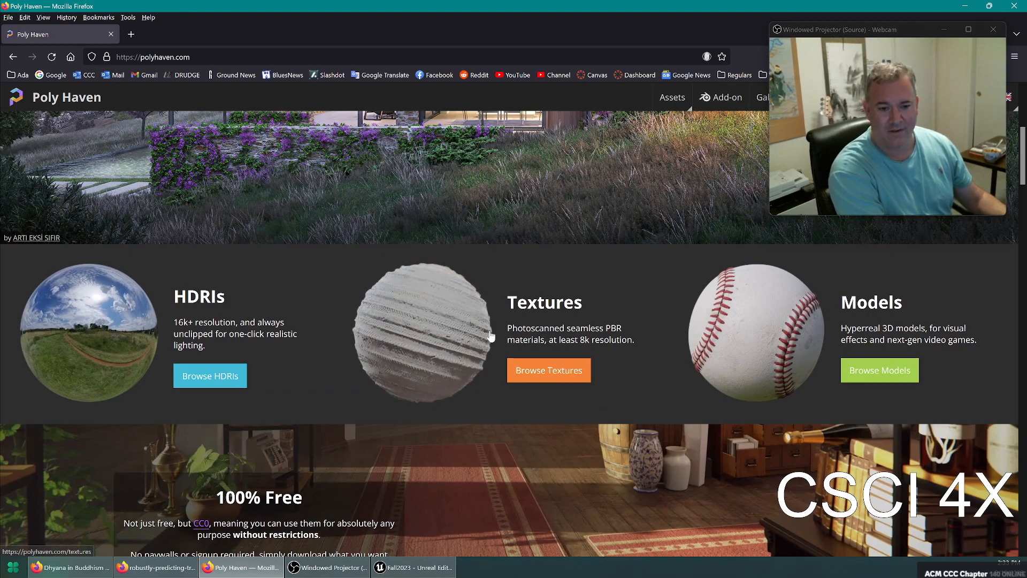
pyautogui.click(546, 373)
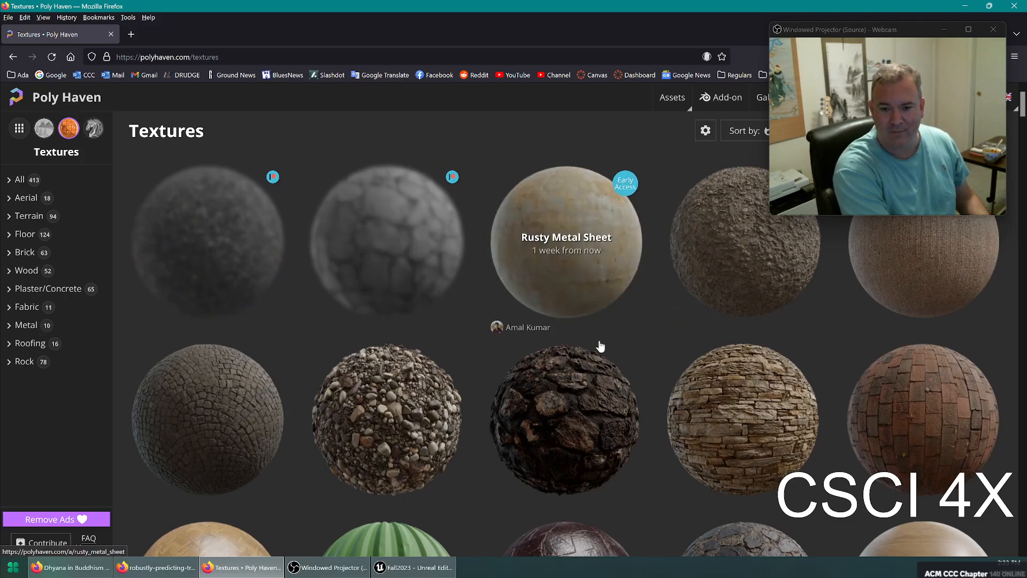
# Step: Browse the material spheres in the texture library and open the Dark Wood texture
pyautogui.scroll(-4, 599, 328)
pyautogui.scroll(-9, 618, 337)
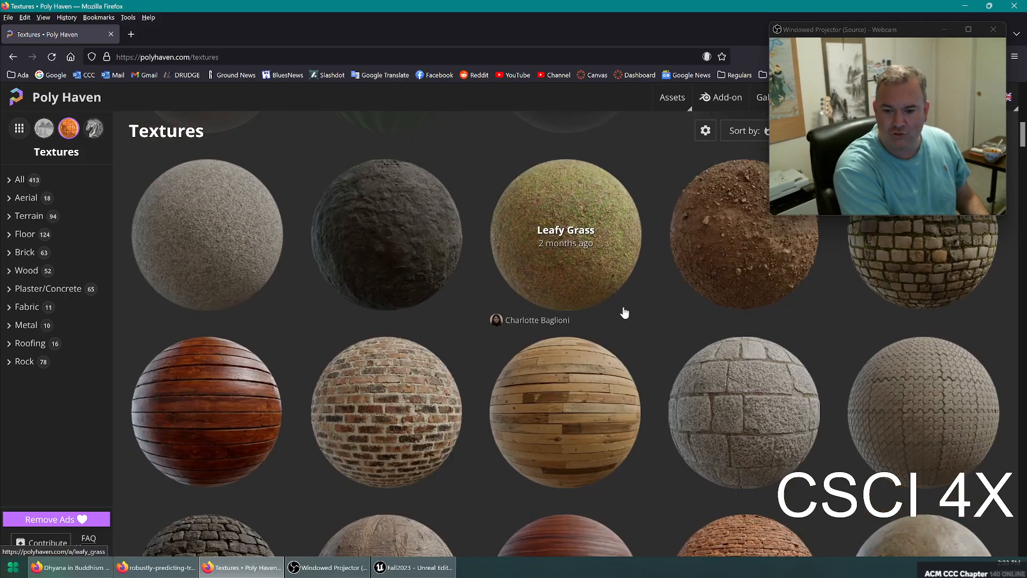
pyautogui.scroll(-4, 636, 361)
pyautogui.scroll(4, 645, 351)
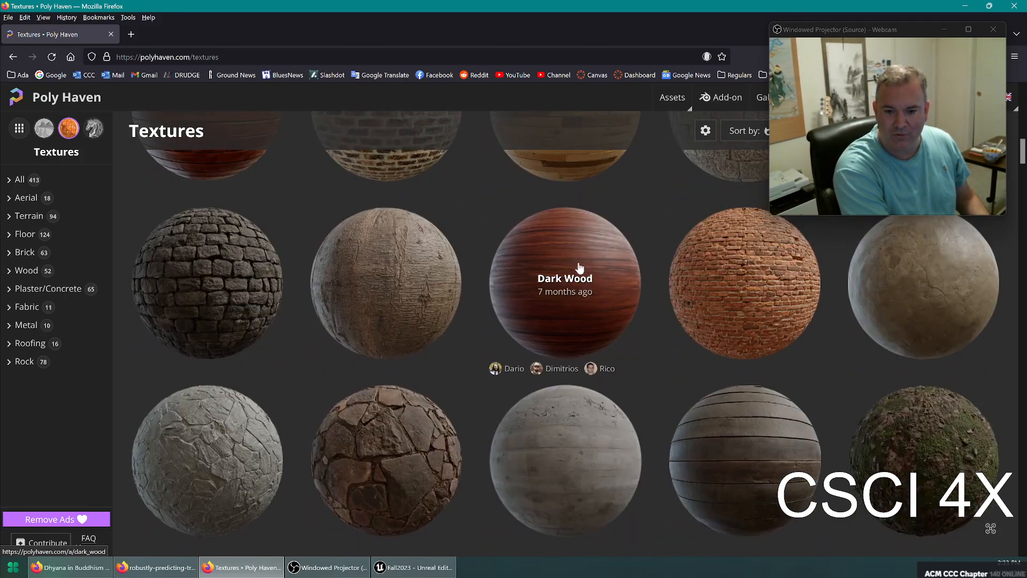
pyautogui.scroll(-3, 749, 343)
pyautogui.scroll(-2, 615, 374)
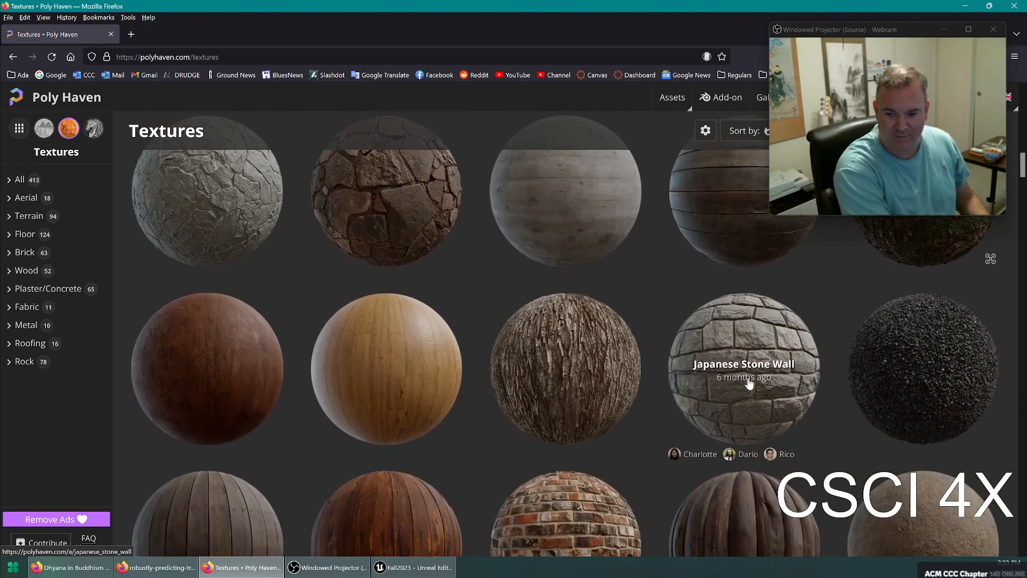
pyautogui.scroll(-3, 749, 380)
pyautogui.scroll(-2, 746, 373)
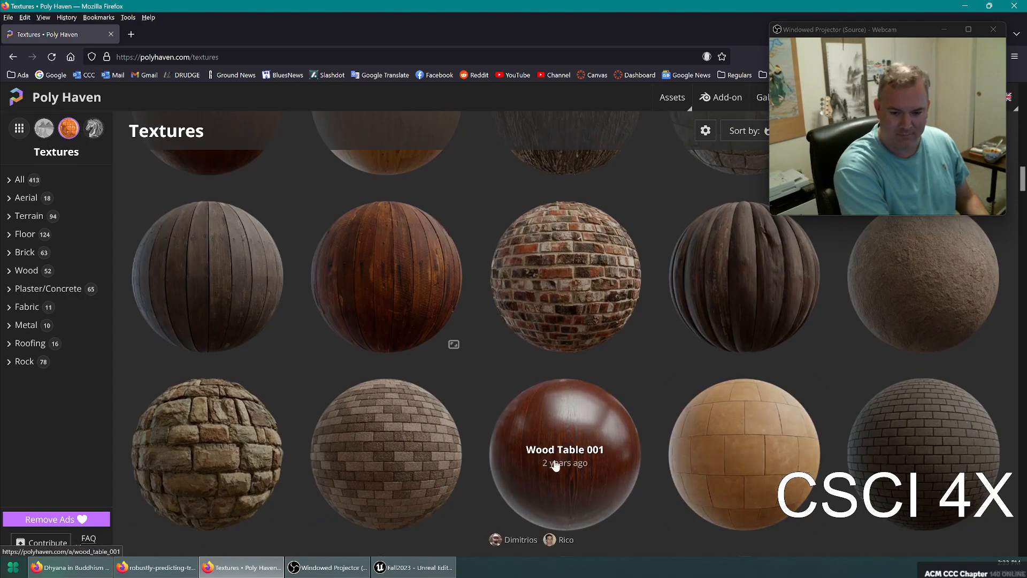
pyautogui.scroll(-6, 592, 425)
pyautogui.scroll(-3, 578, 321)
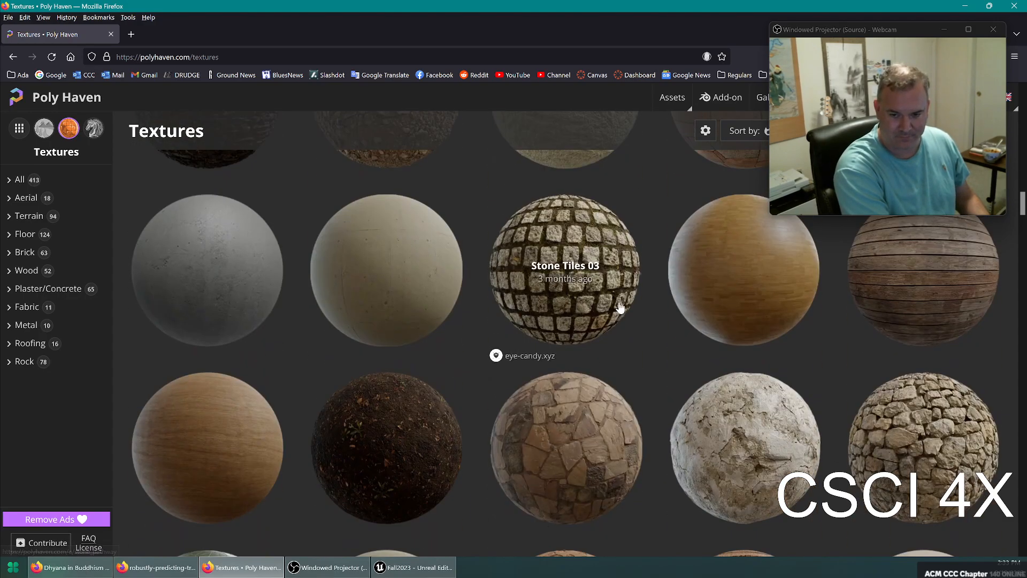
pyautogui.scroll(-5, 621, 318)
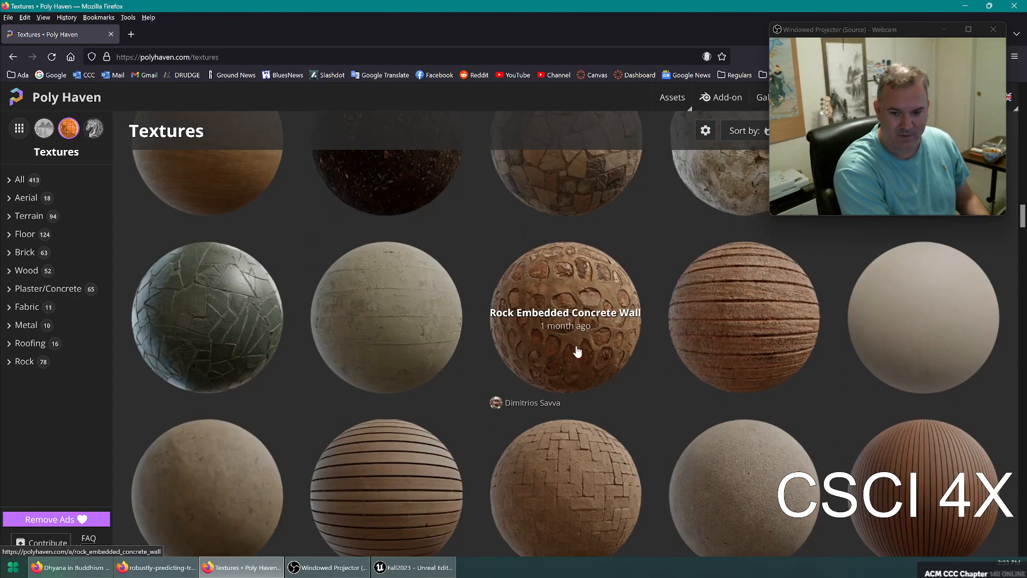
pyautogui.scroll(-10, 583, 297)
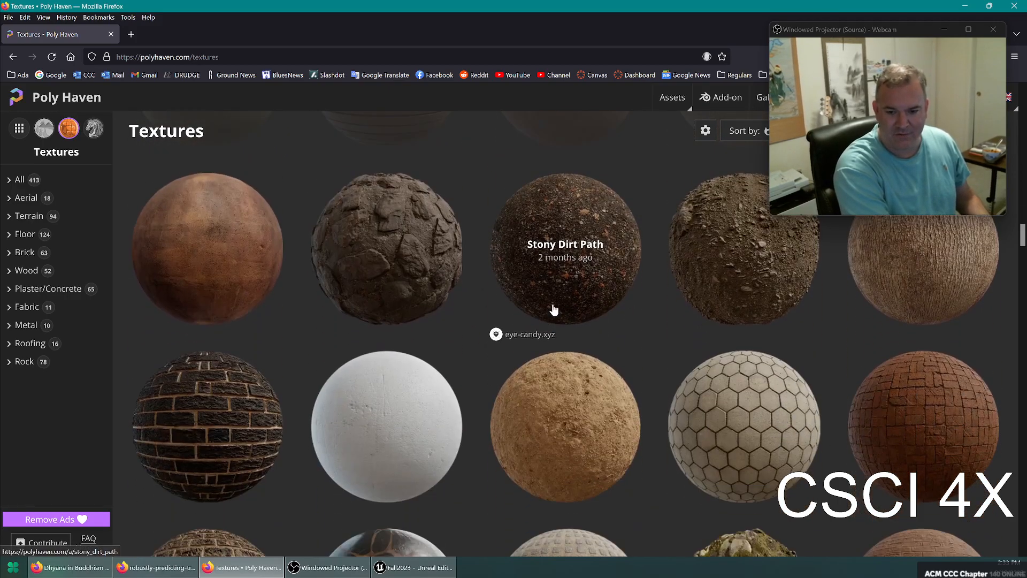
pyautogui.scroll(-3, 620, 243)
pyautogui.scroll(2, 591, 299)
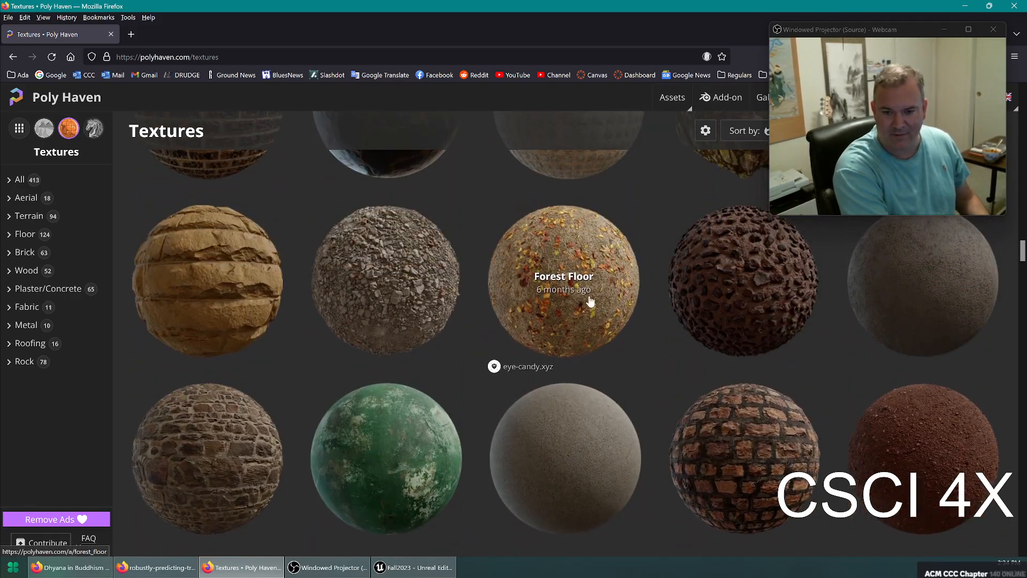
pyautogui.scroll(10, 567, 268)
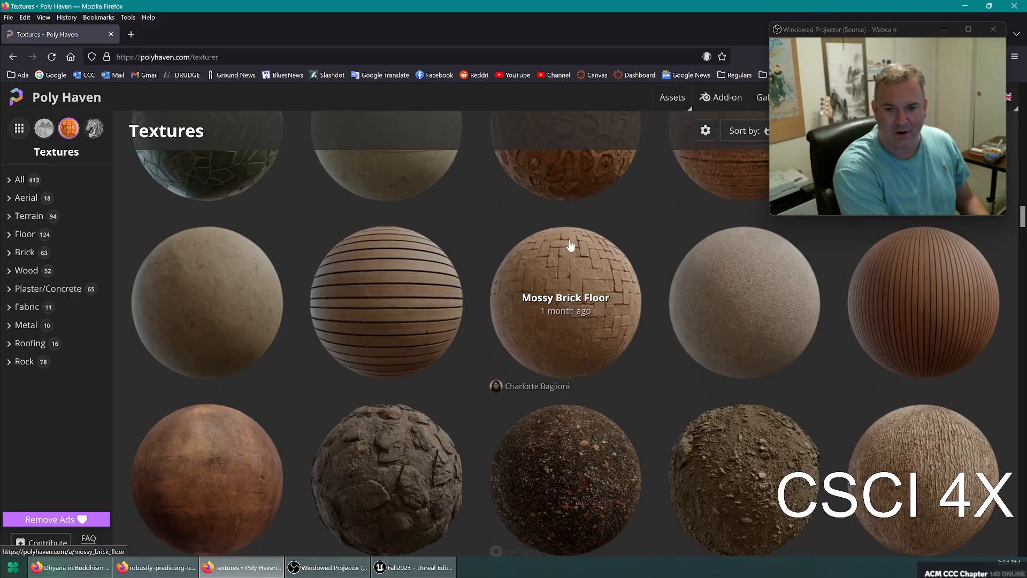
pyautogui.scroll(10, 567, 267)
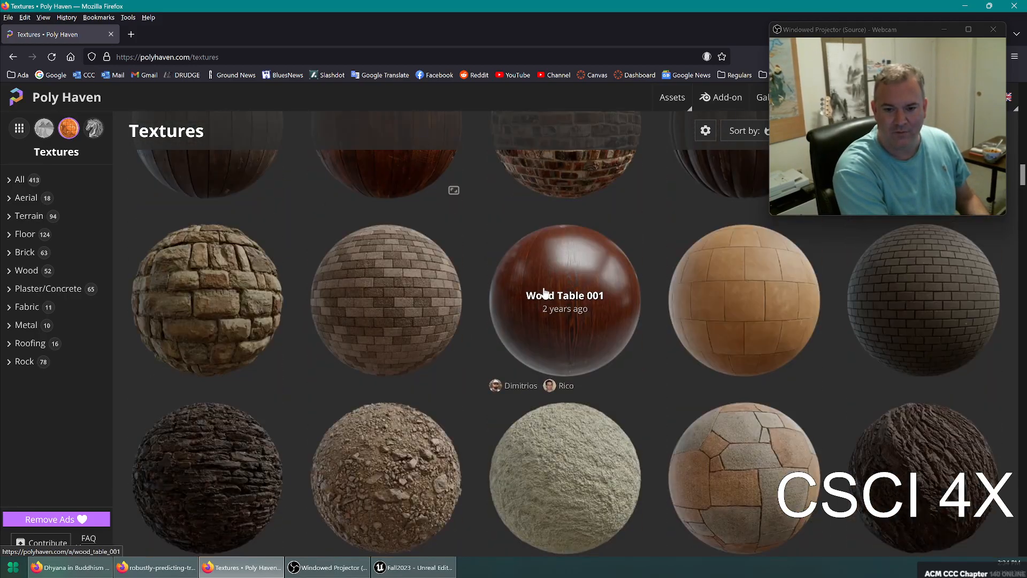
pyautogui.scroll(8, 568, 273)
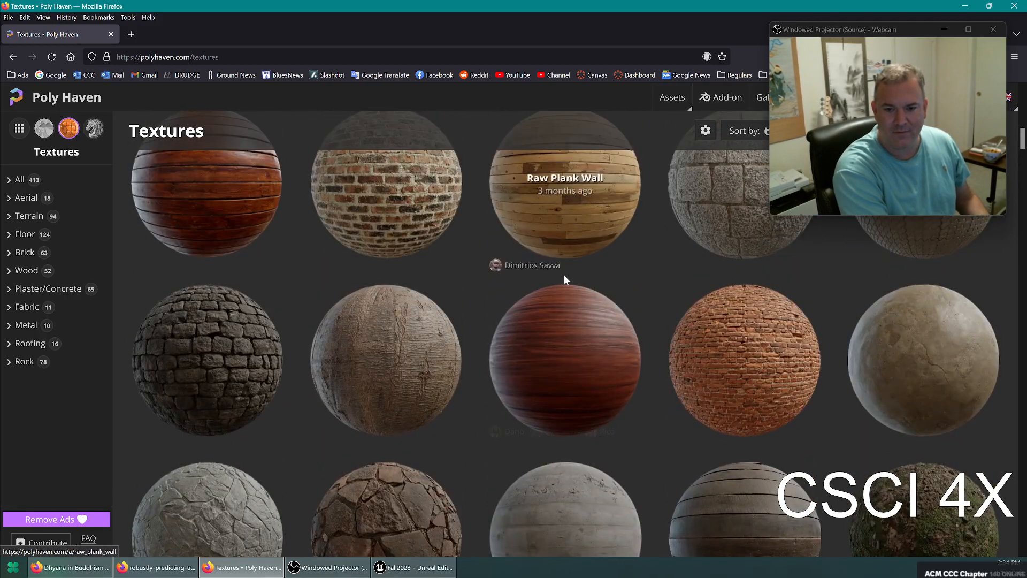
pyautogui.click(580, 363)
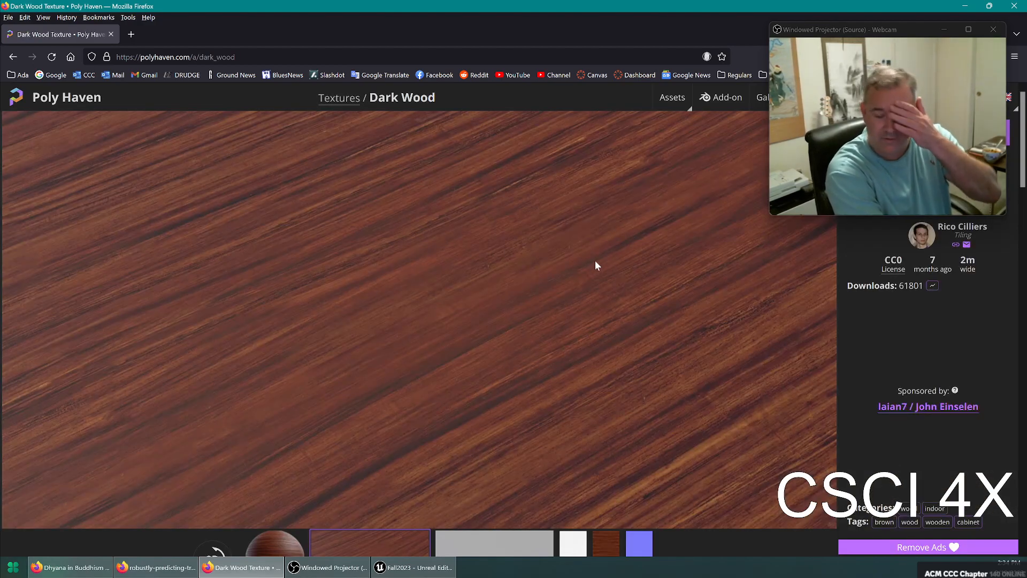
# Step: Preview the normal, diffuse and ambient occlusion maps of the Dark Wood texture
pyautogui.scroll(-2, 608, 459)
pyautogui.click(637, 437)
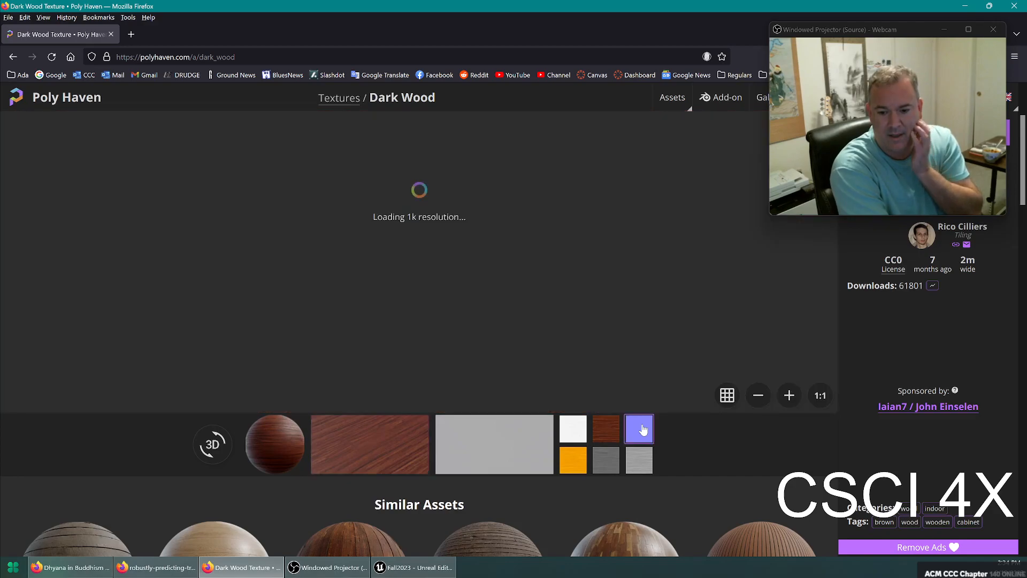
pyautogui.scroll(2, 543, 300)
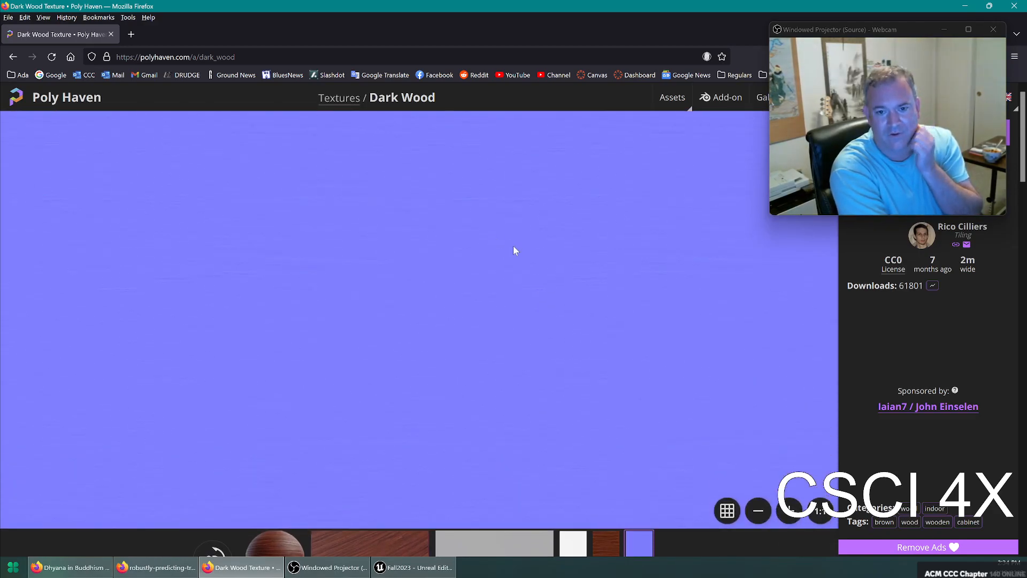
pyautogui.scroll(-2, 540, 277)
pyautogui.scroll(2, 567, 278)
pyautogui.scroll(-2, 571, 274)
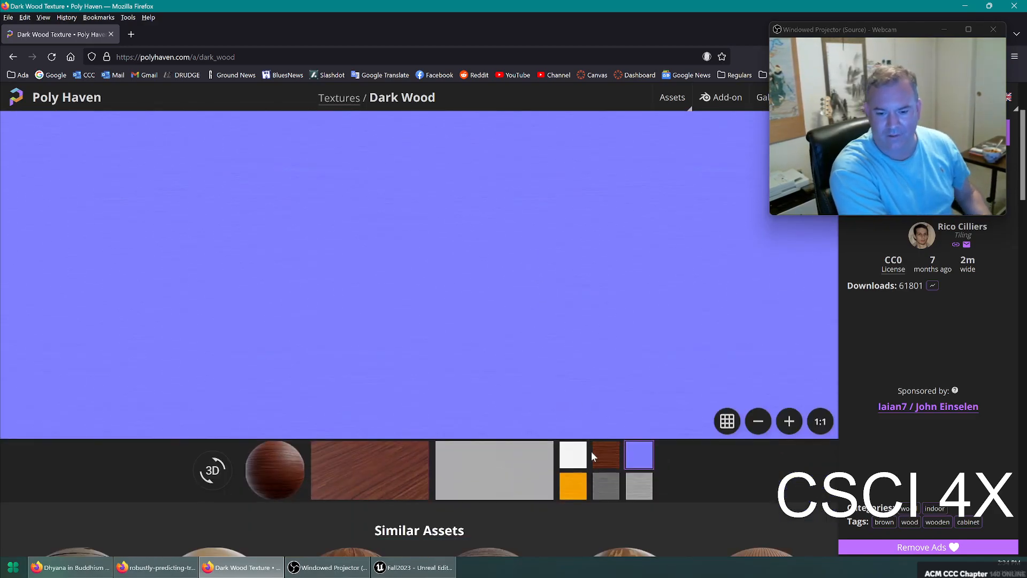
pyautogui.click(593, 433)
pyautogui.click(581, 437)
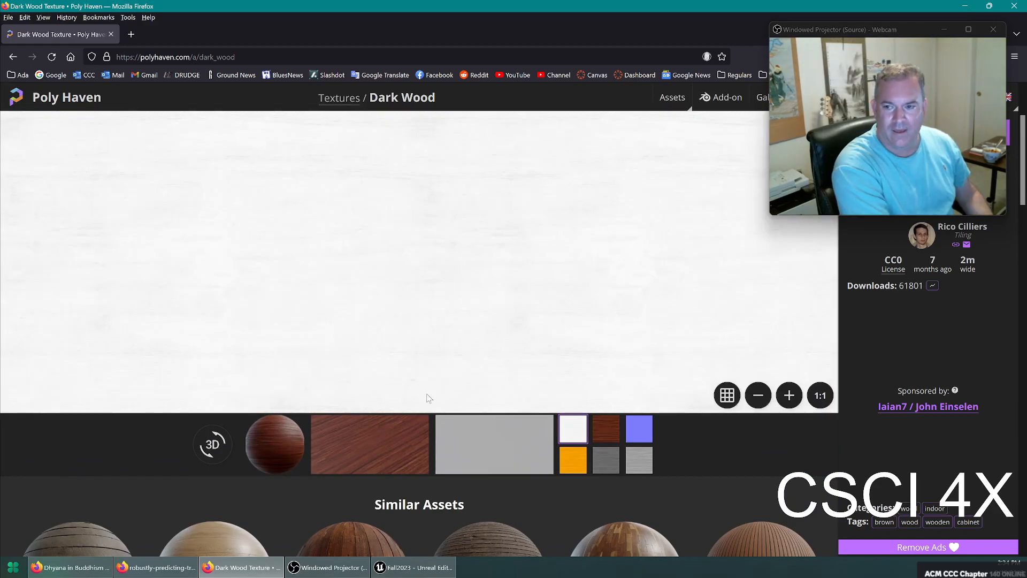
# Step: View the plane and sphere renders of Dark Wood, and rotate the material sphere in the interactive 3D preview
pyautogui.click(348, 458)
pyautogui.click(279, 454)
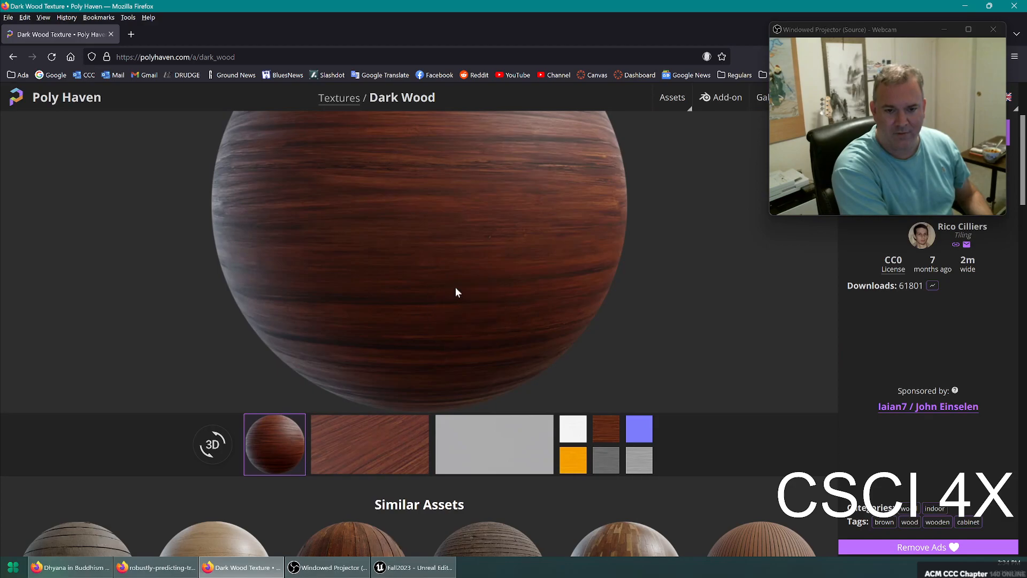
pyautogui.click(213, 438)
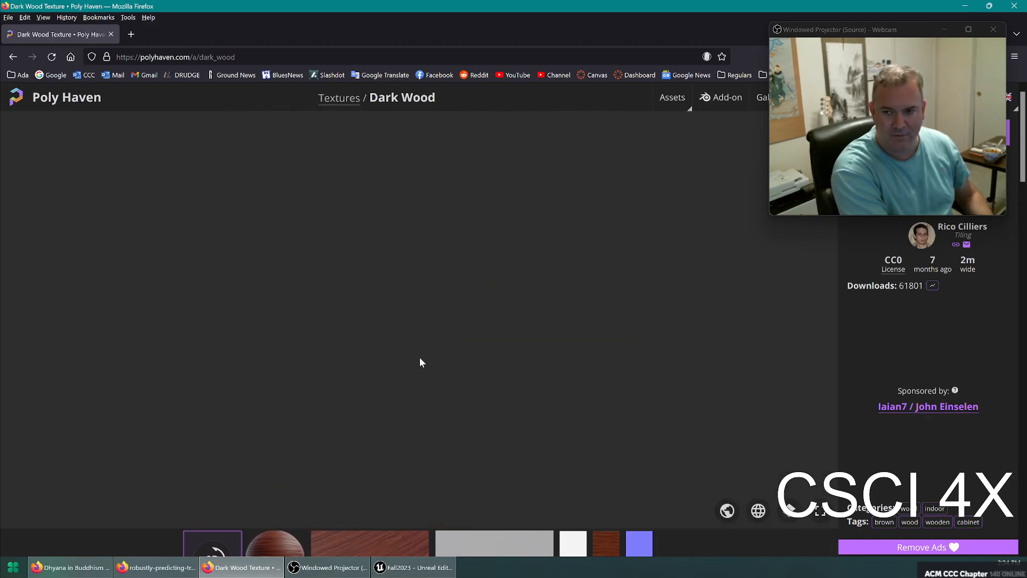
pyautogui.moveTo(498, 375); pyautogui.dragTo(407, 341)
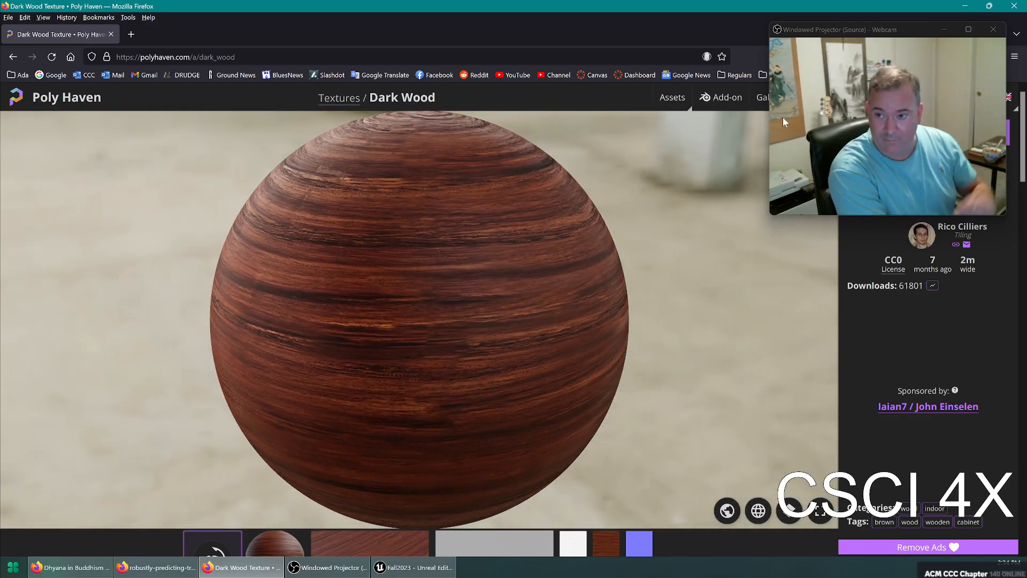
# Step: Move the webcam window clear of the download options and start the Dark Wood download at 4K
pyautogui.moveTo(886, 30); pyautogui.dragTo(699, 51)
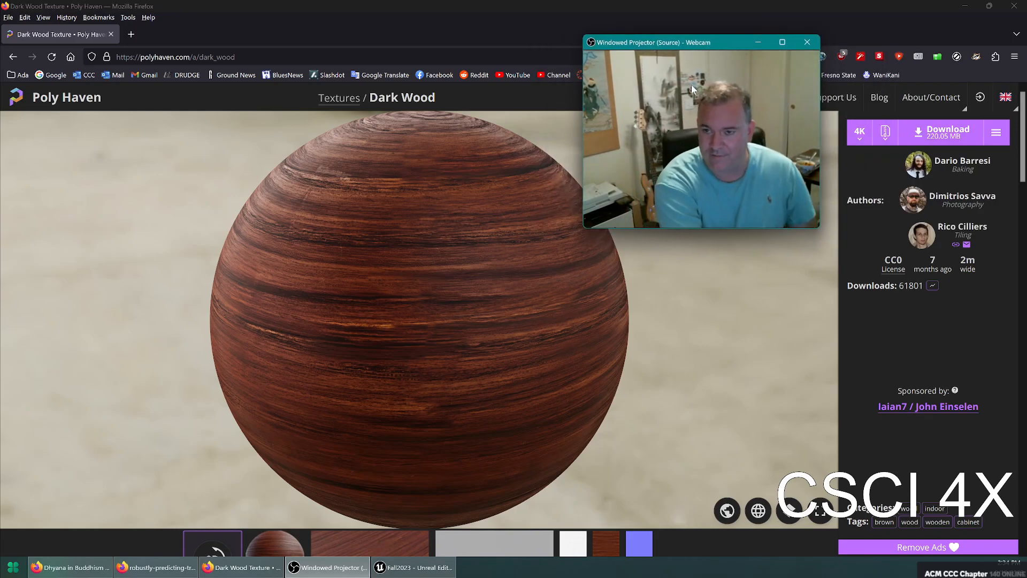
pyautogui.click(943, 137)
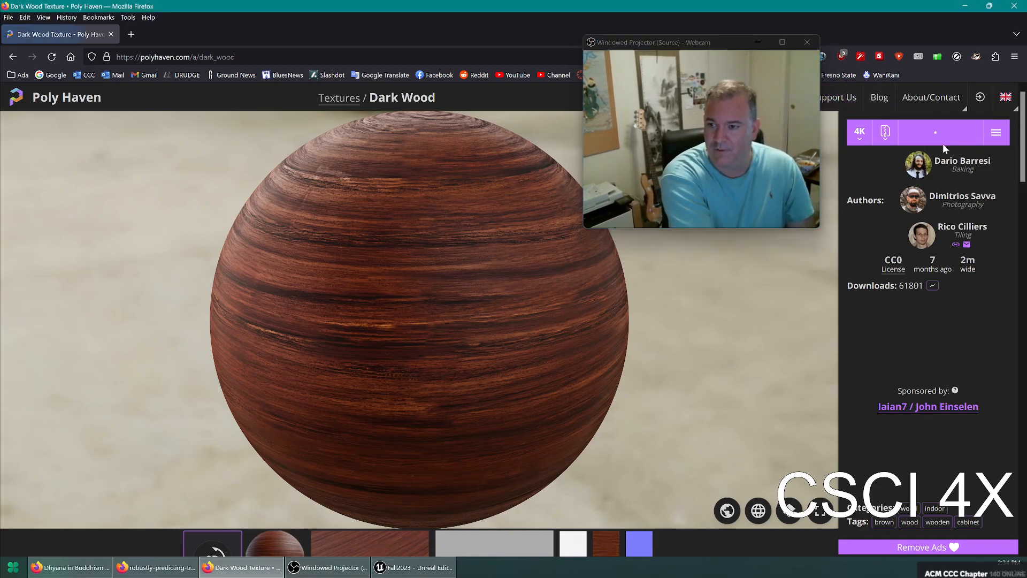
pyautogui.click(701, 501)
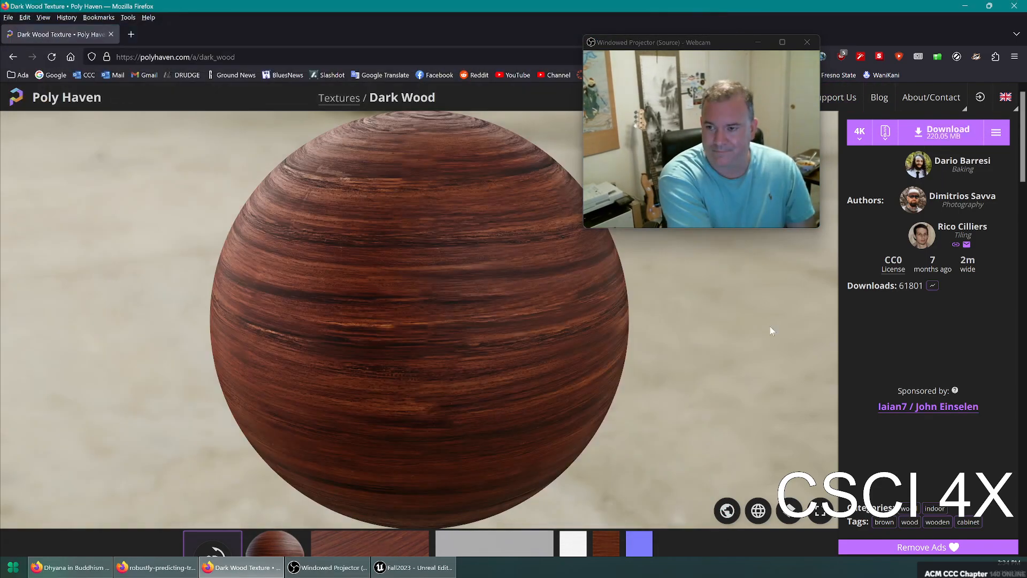
# Step: Set the Dark Wood download to 8K resolution in ZIP format and show its ZIP contents options
pyautogui.click(863, 134)
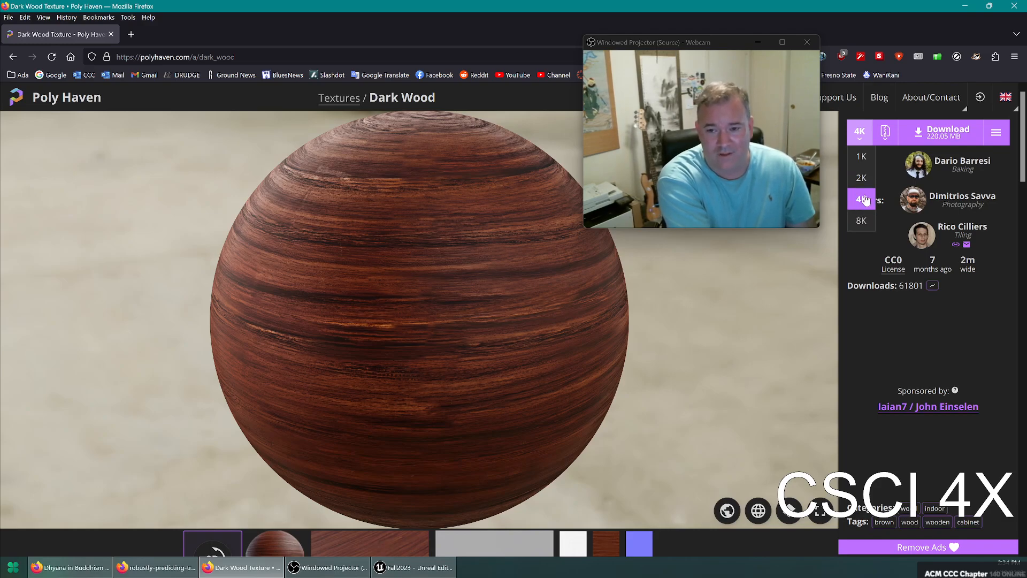
pyautogui.click(862, 223)
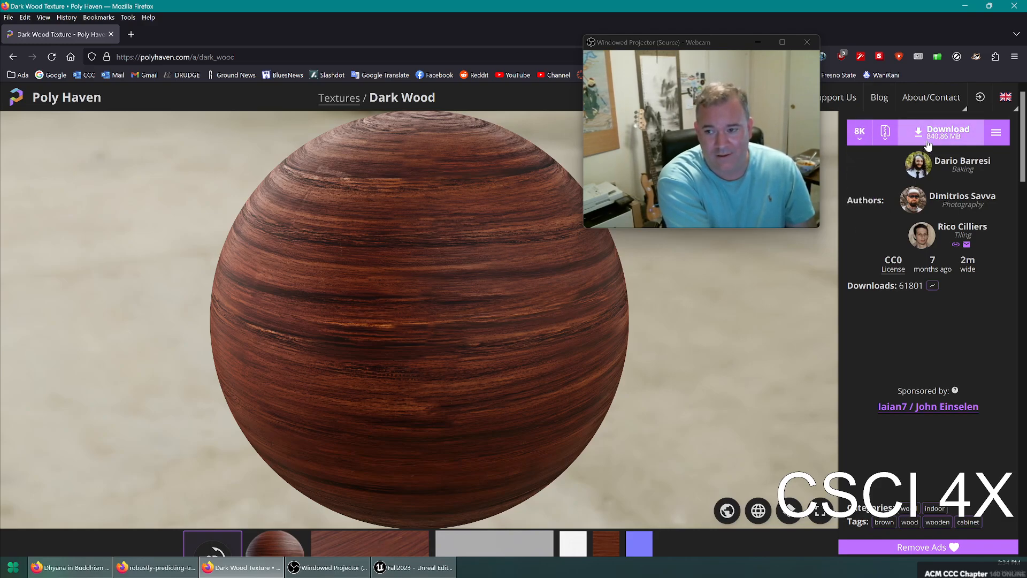
pyautogui.click(886, 134)
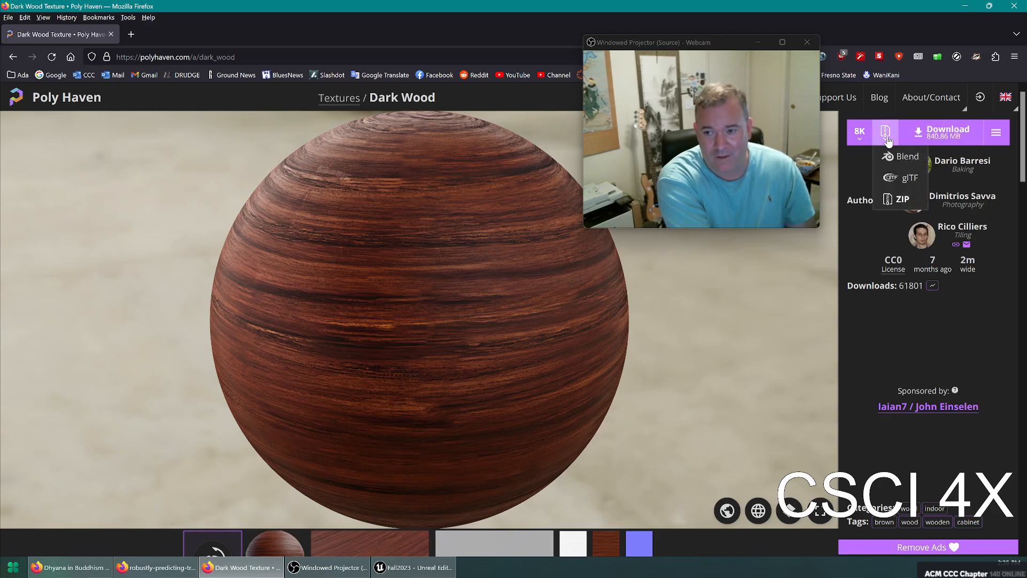
pyautogui.click(902, 198)
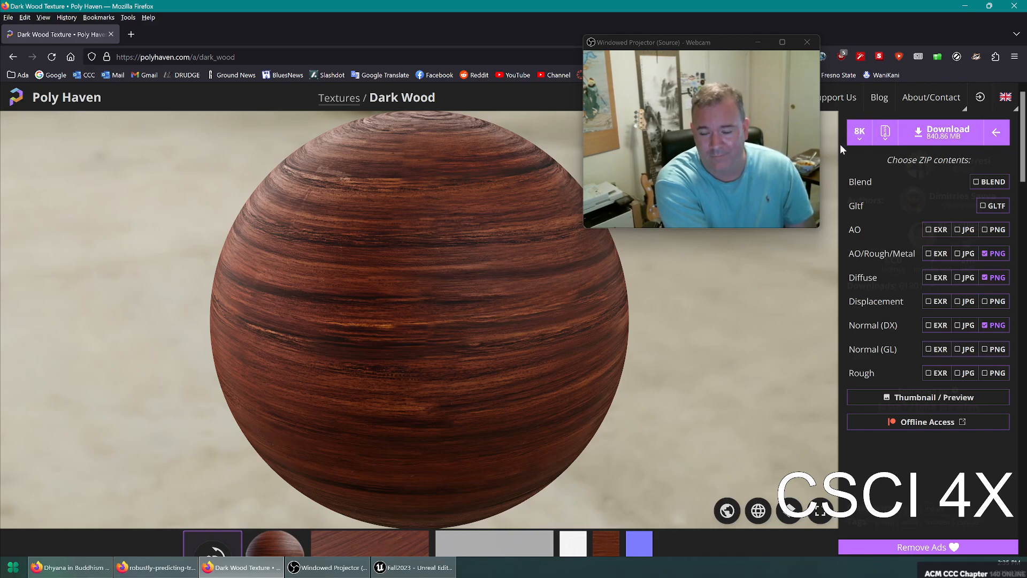
# Step: Compare the download sizes by switching the resolution to 1K and back to 8K
pyautogui.click(860, 131)
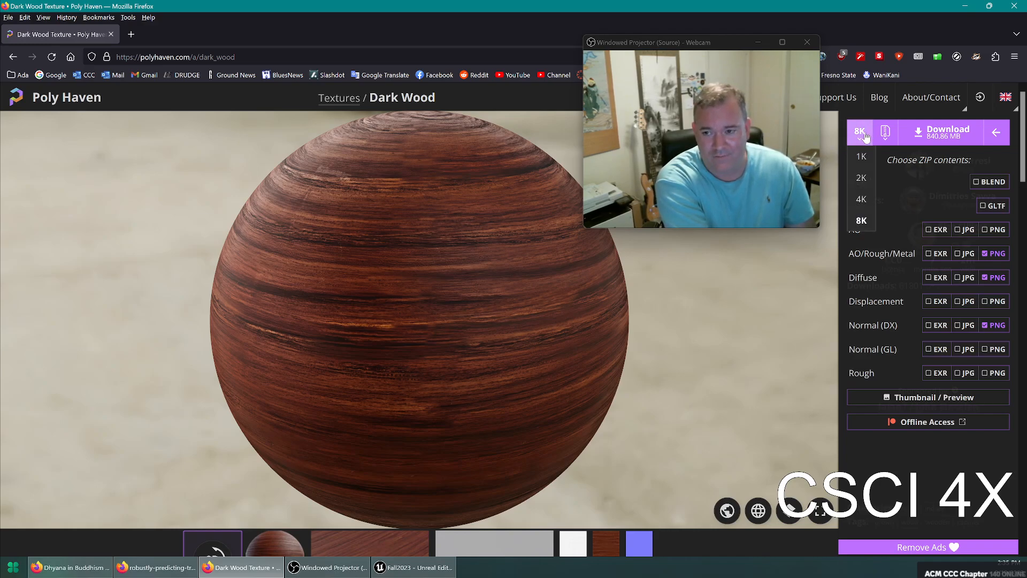
pyautogui.click(860, 158)
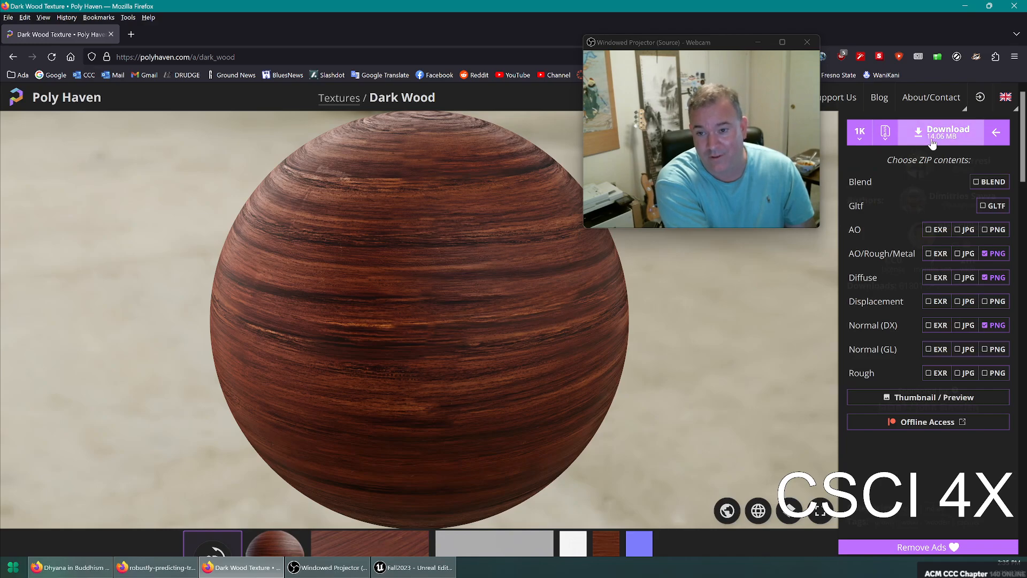
pyautogui.click(859, 131)
pyautogui.click(862, 222)
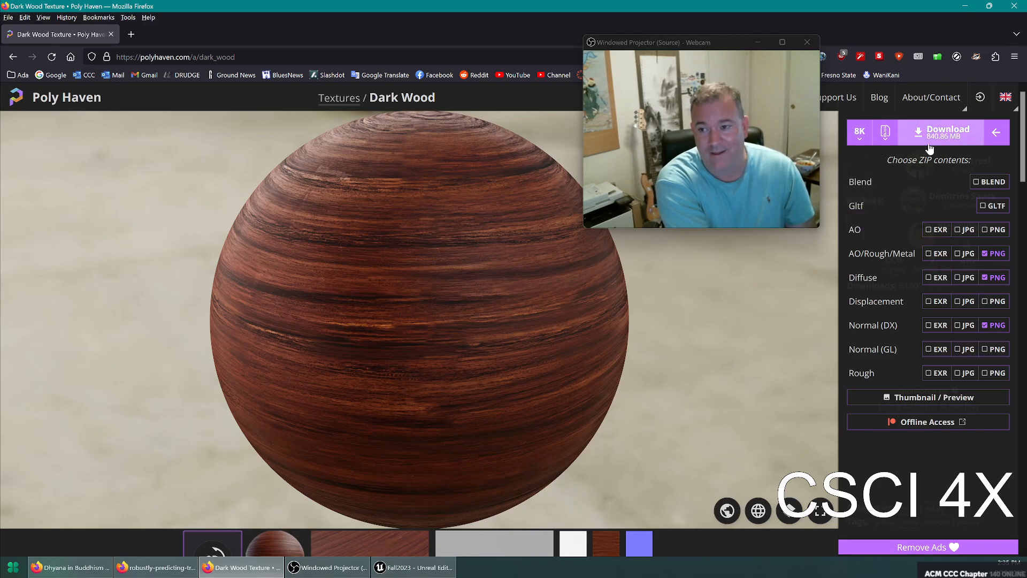
# Step: Compare the Dark Wood download sizes at 4K, 1K and 8K, and set the resolution to 1K
pyautogui.click(861, 133)
pyautogui.click(868, 198)
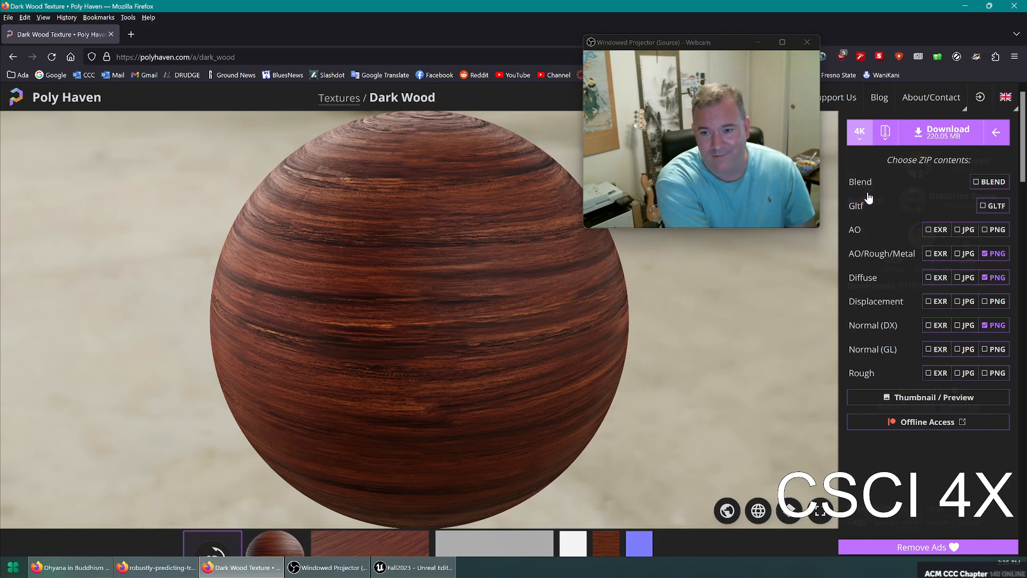
pyautogui.click(861, 141)
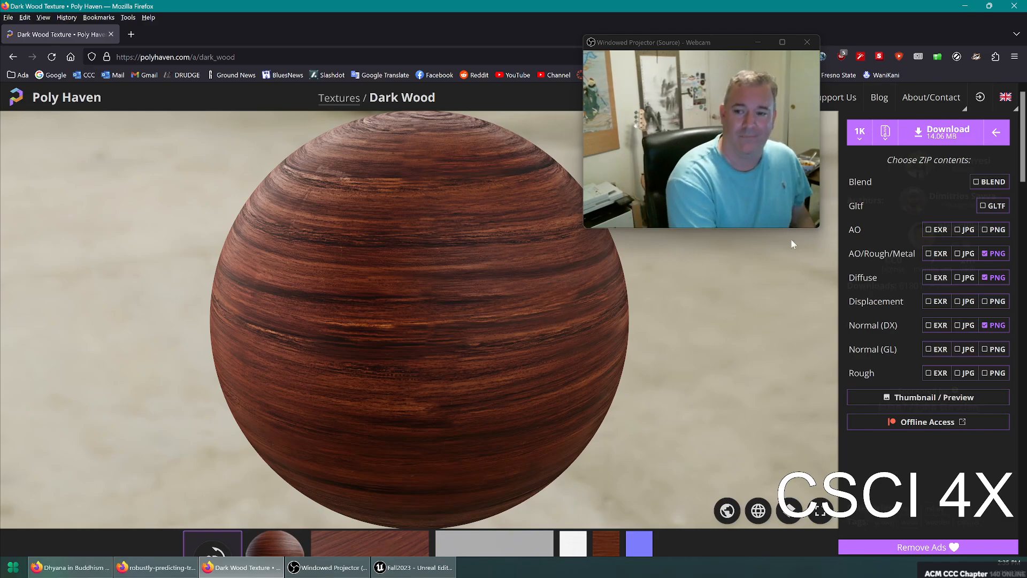
pyautogui.click(856, 134)
pyautogui.click(870, 216)
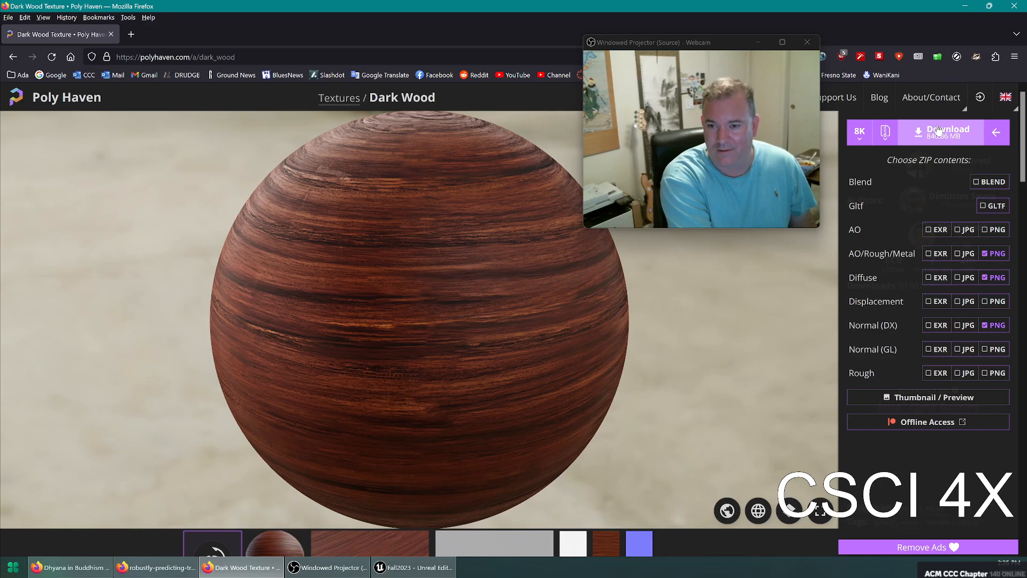
pyautogui.click(860, 132)
pyautogui.click(859, 202)
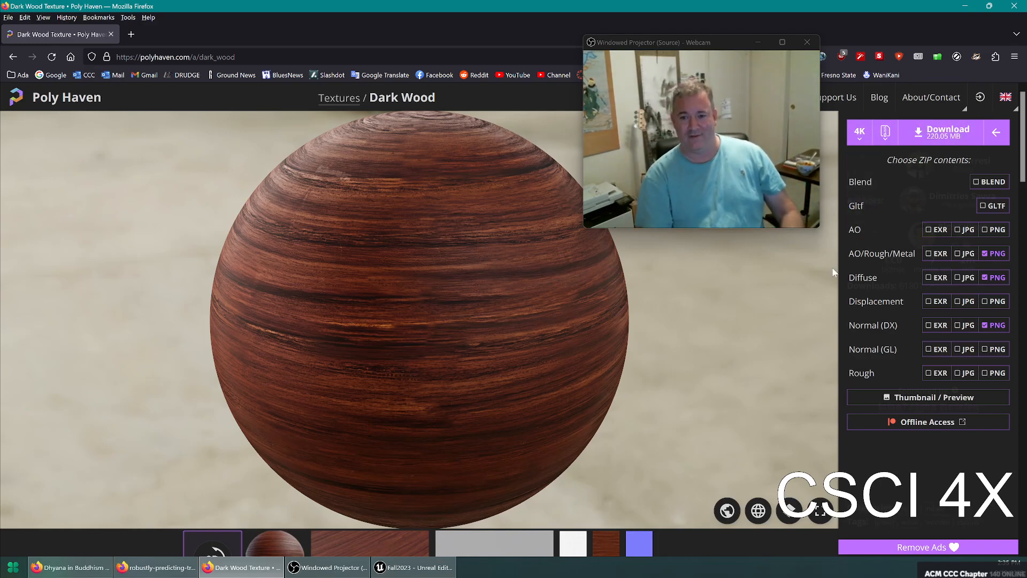
pyautogui.click(860, 132)
pyautogui.click(859, 161)
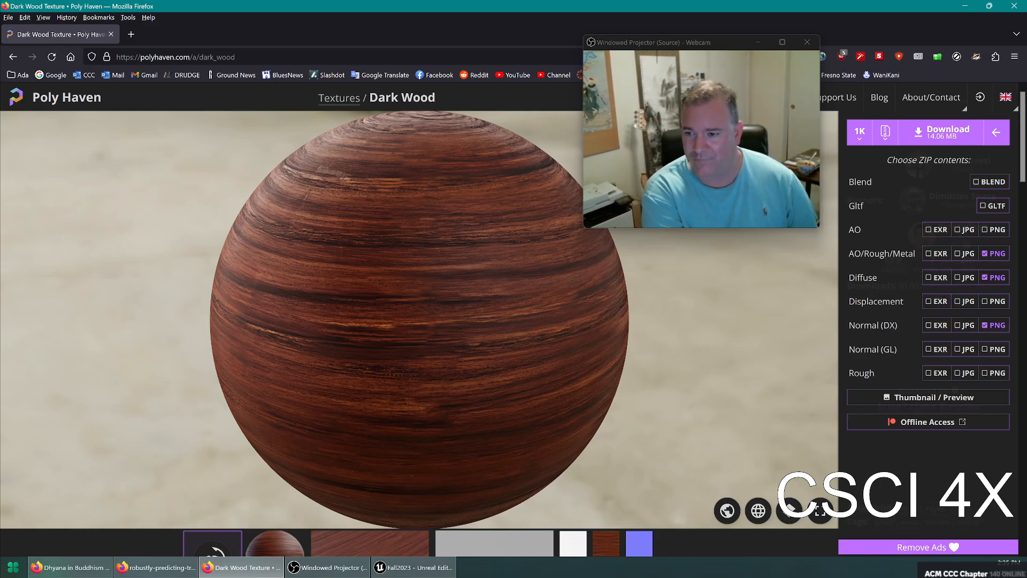
# Step: Switch to Unreal Editor, move the webcam window clear of the material graph and examine the brick material's preview sphere up close
pyautogui.hotkey('alt', 'Tab')
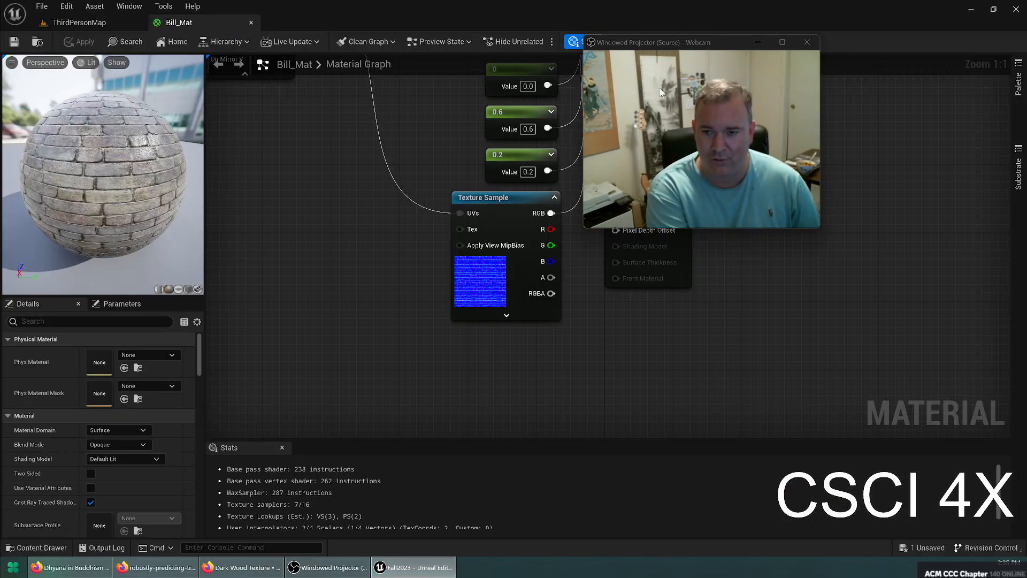
pyautogui.moveTo(671, 43); pyautogui.dragTo(866, 43)
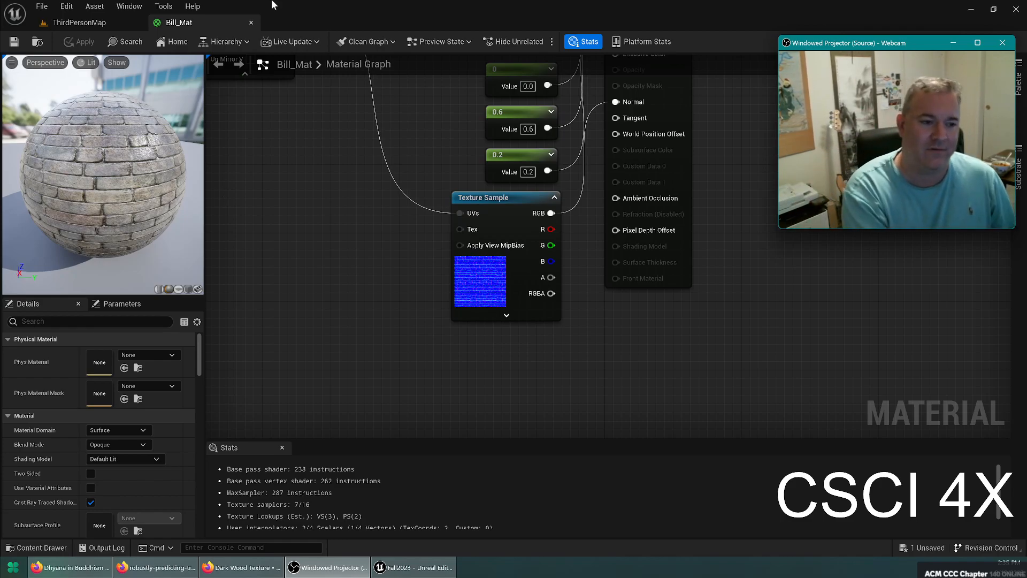
pyautogui.moveTo(99, 171); pyautogui.dragTo(187, 216, button='right')
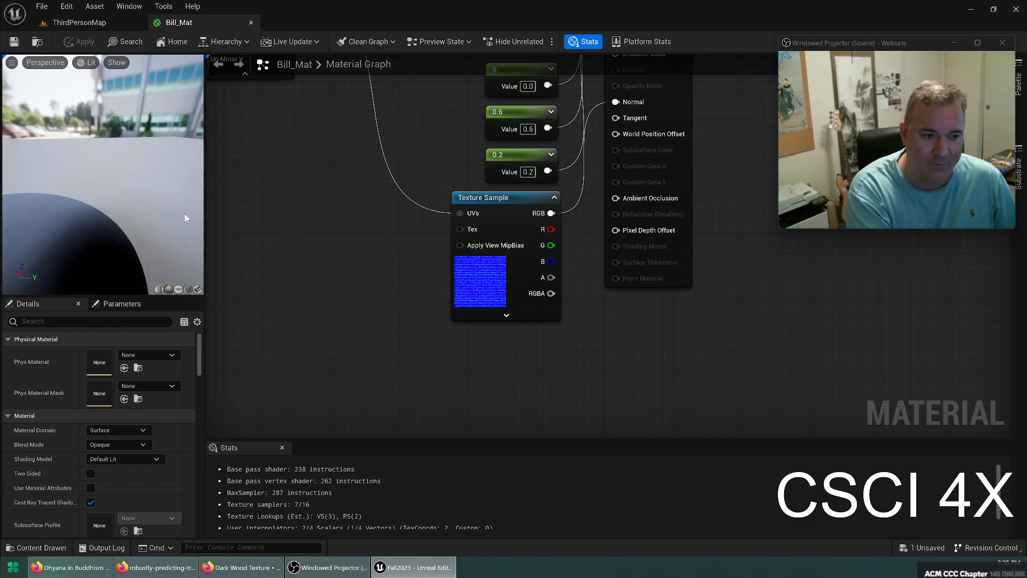
pyautogui.moveTo(93, 211); pyautogui.dragTo(117, 171)
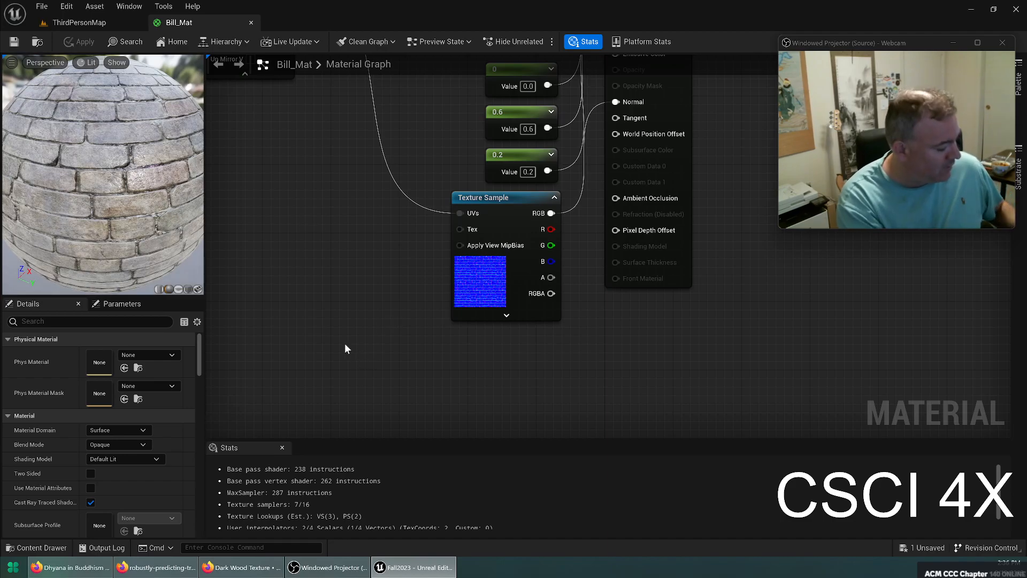
# Step: Paste a Texture Sample node to search the available textures for brick_clay, and delete the node
pyautogui.hotkey('ctrl', 'v')
pyautogui.moveTo(385, 286); pyautogui.dragTo(291, 261)
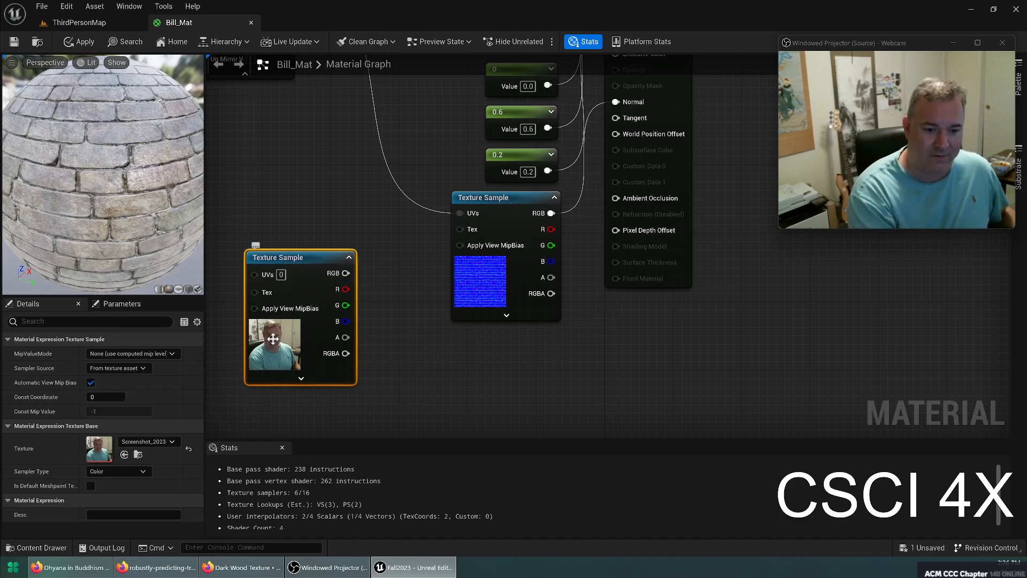
pyautogui.click(126, 442)
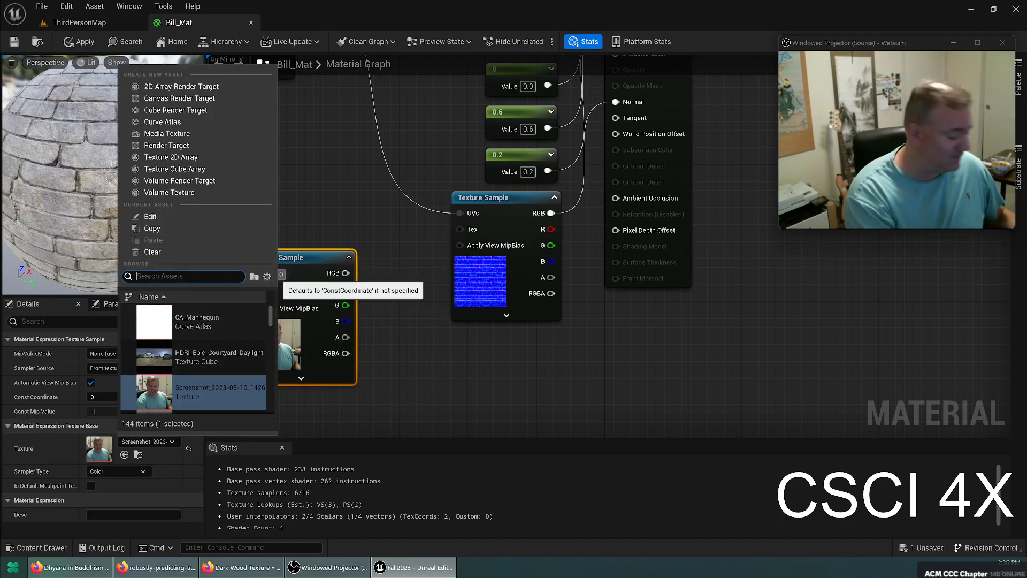
pyautogui.write('brick_clay')
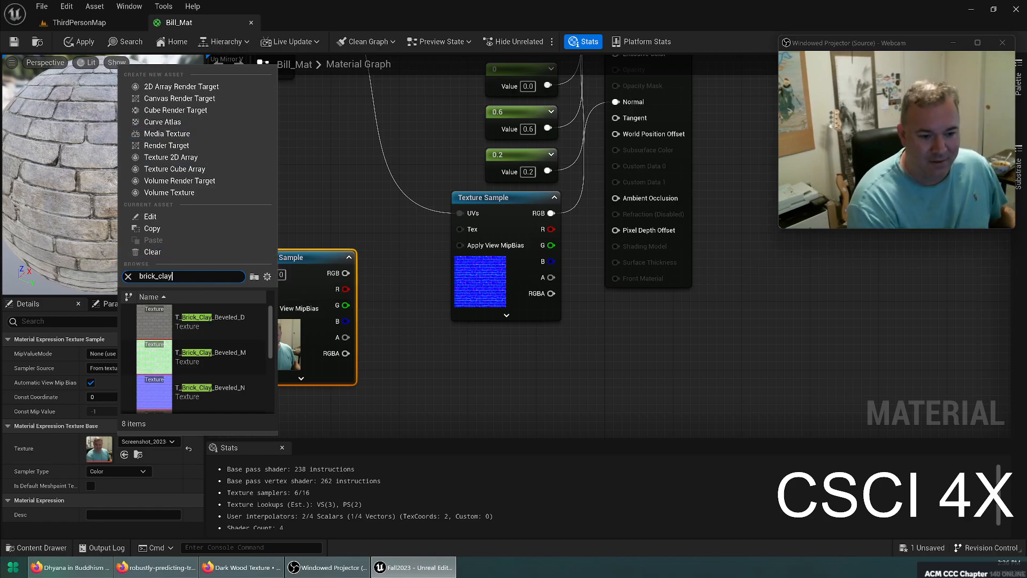
pyautogui.scroll(-5, 209, 324)
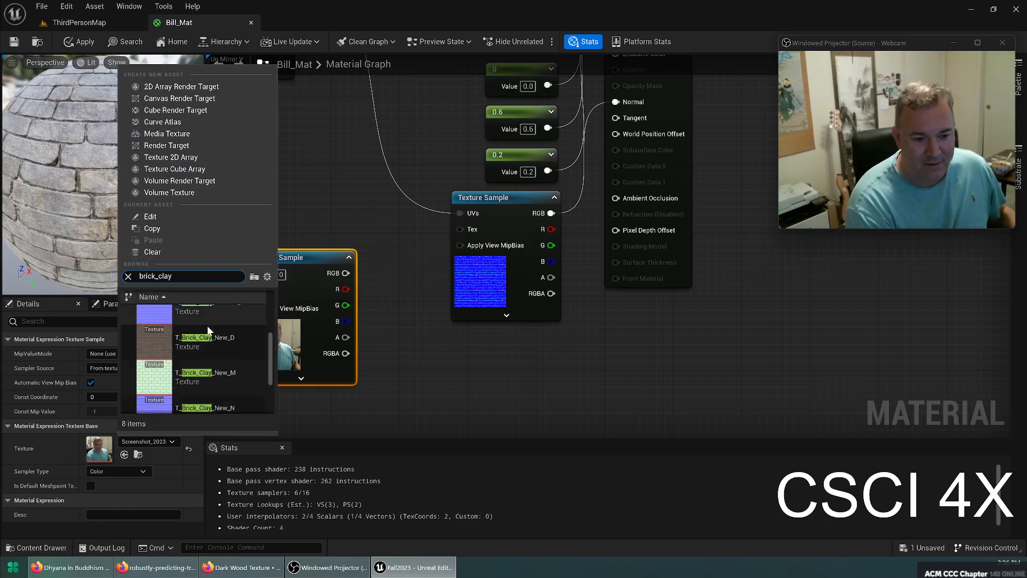
pyautogui.click(394, 294)
pyautogui.moveTo(268, 195); pyautogui.dragTo(308, 353)
pyautogui.press('Delete')
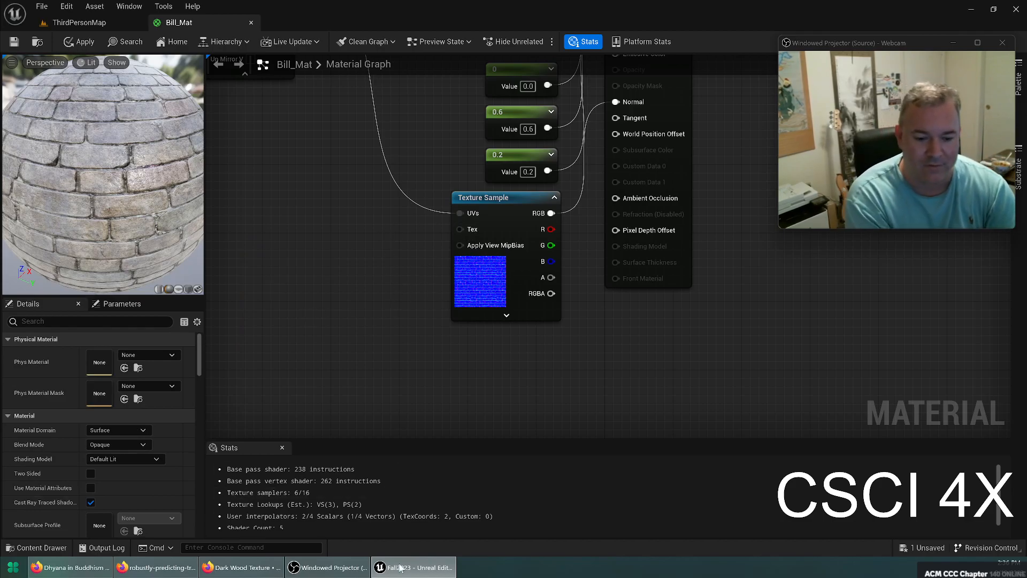
# Step: Return to the Dark Wood page in Firefox, uncover the download options and rotate the wood sphere in the 3D preview
pyautogui.click(240, 566)
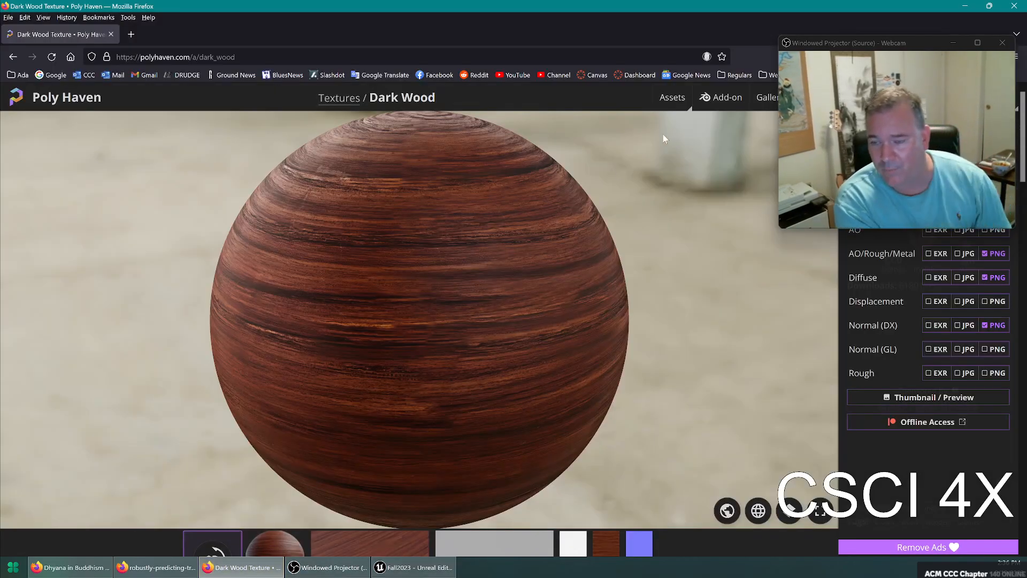
pyautogui.moveTo(862, 43); pyautogui.dragTo(646, 56)
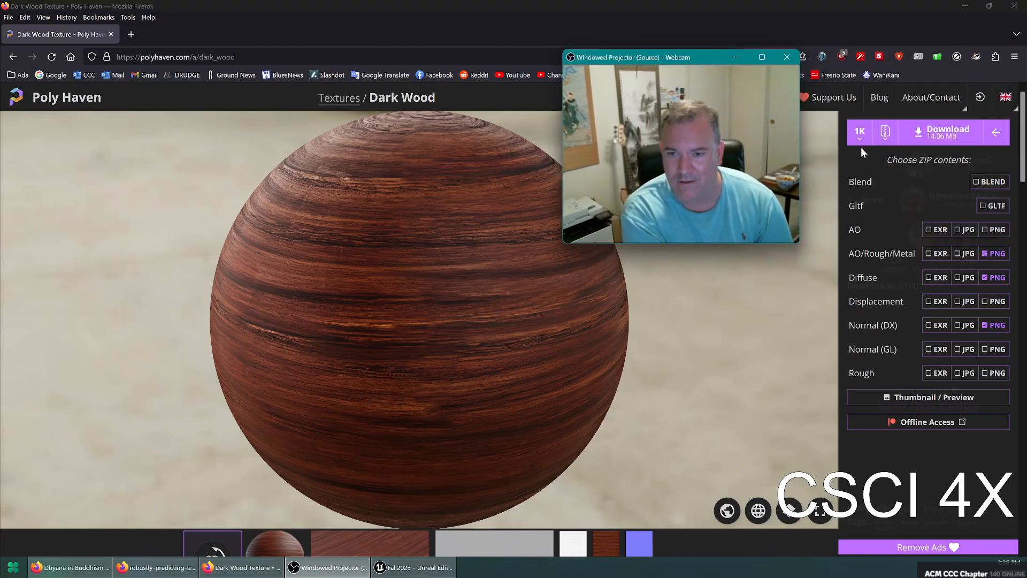
pyautogui.moveTo(460, 299); pyautogui.dragTo(737, 283)
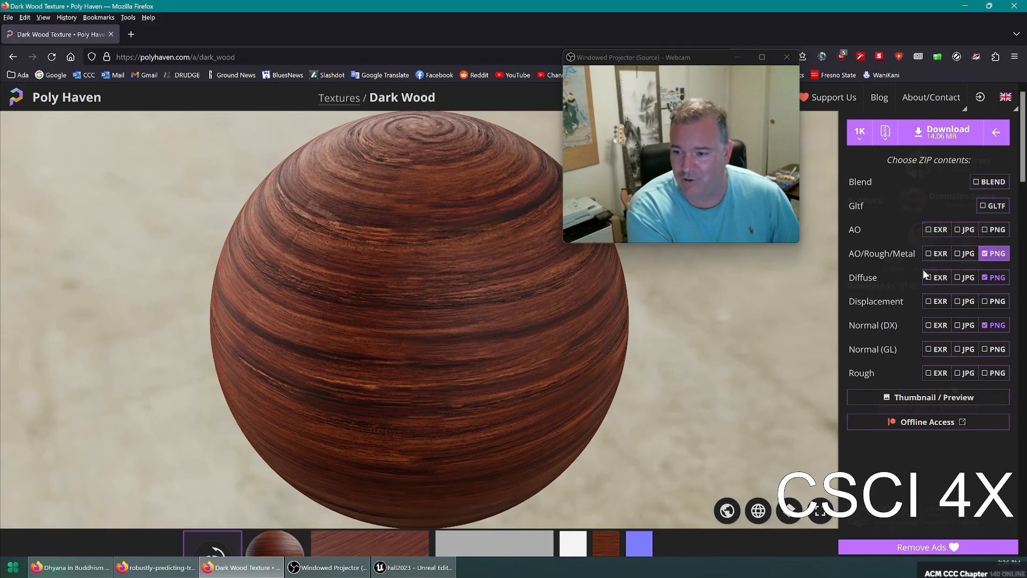
pyautogui.moveTo(508, 298); pyautogui.dragTo(419, 310)
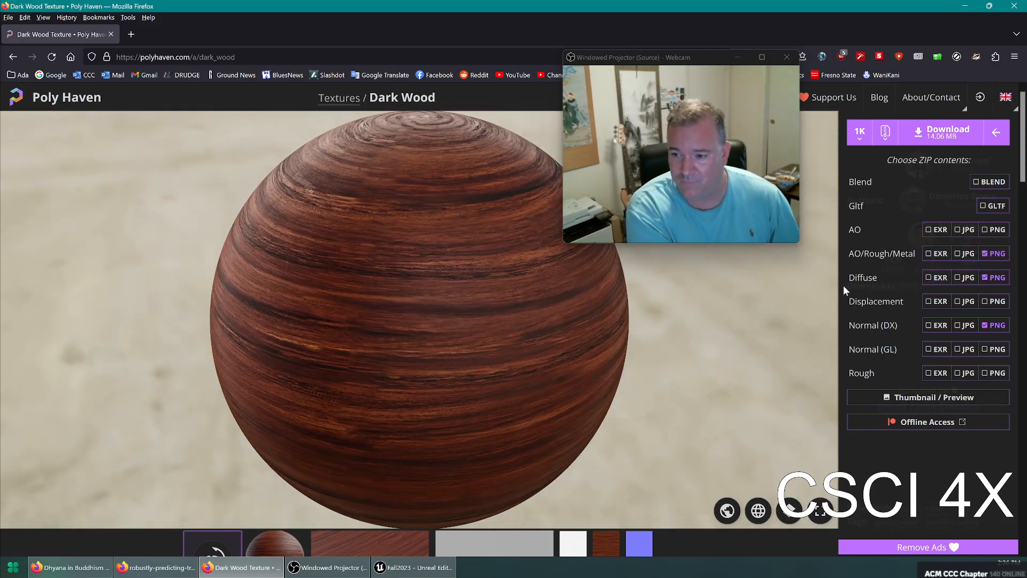
# Step: Download the 1K Dark Wood textures to the Desktop as dark_wood_1k.zip and close the Poly Haven page
pyautogui.doubleClick(876, 253)
pyautogui.doubleClick(855, 254)
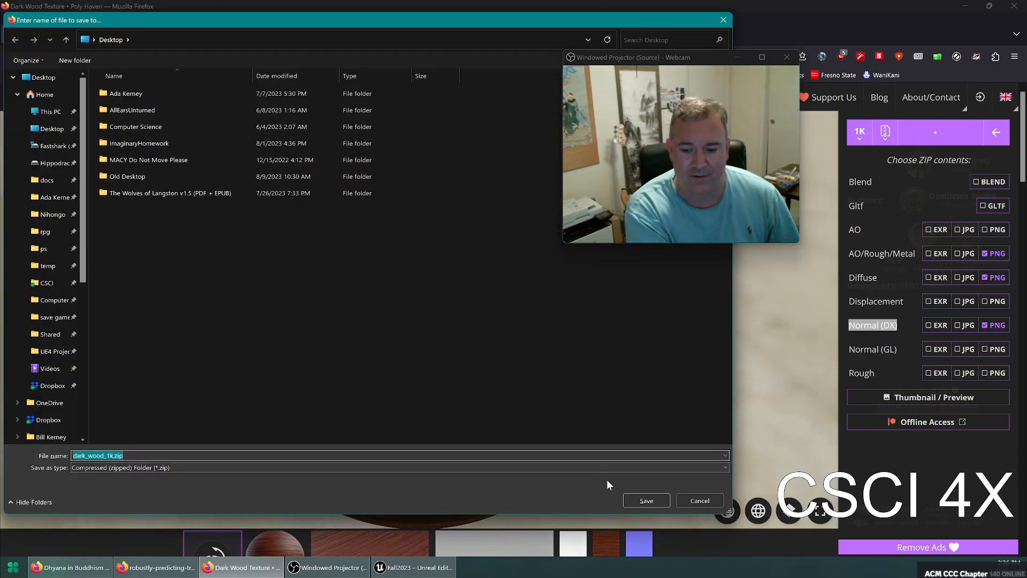
pyautogui.click(647, 500)
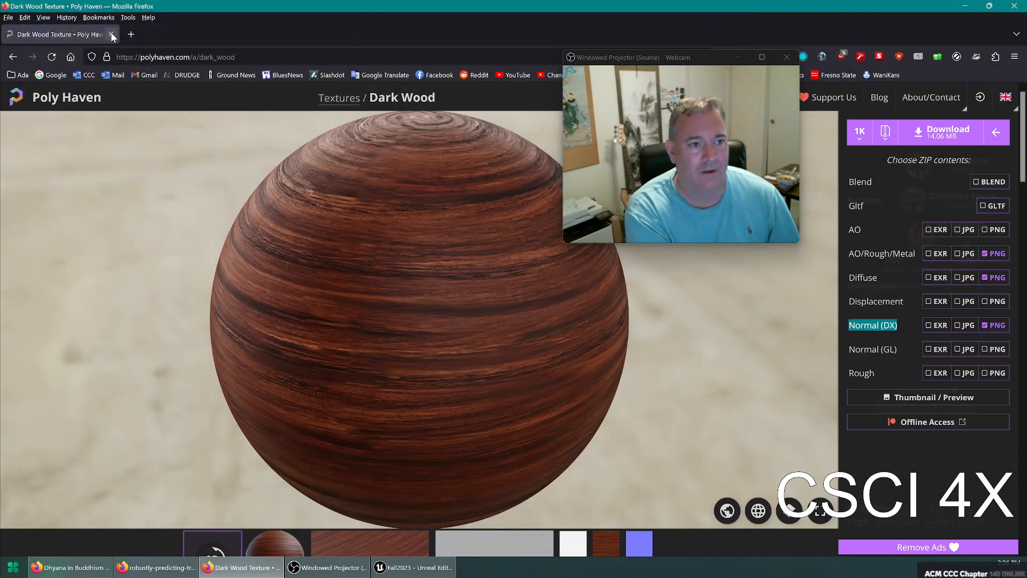
pyautogui.click(111, 35)
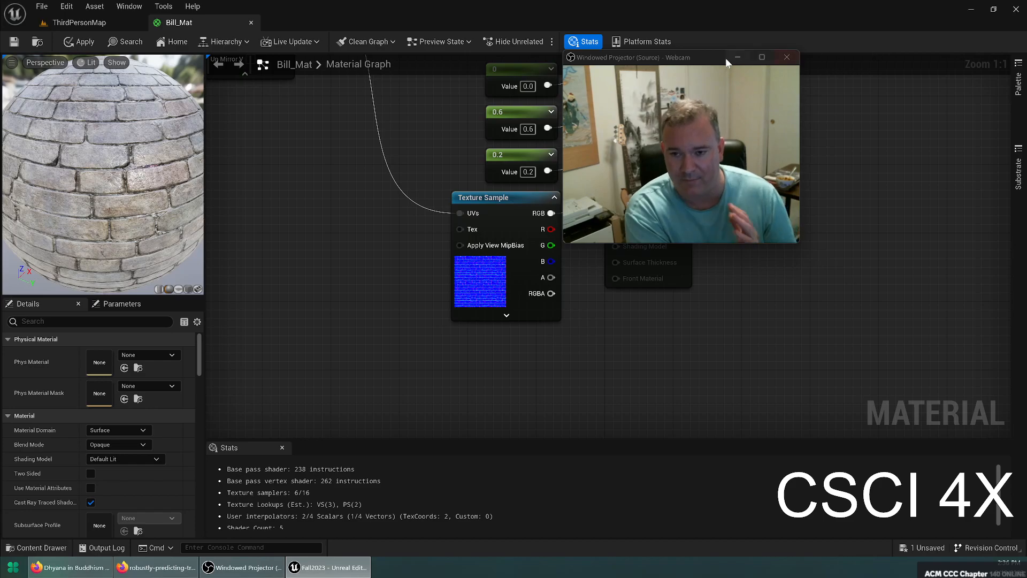
# Step: Move the webcam window aside and show the ThirdPersonMap level with nothing selected in the Content Browser
pyautogui.moveTo(685, 61); pyautogui.dragTo(839, 68)
pyautogui.click(80, 23)
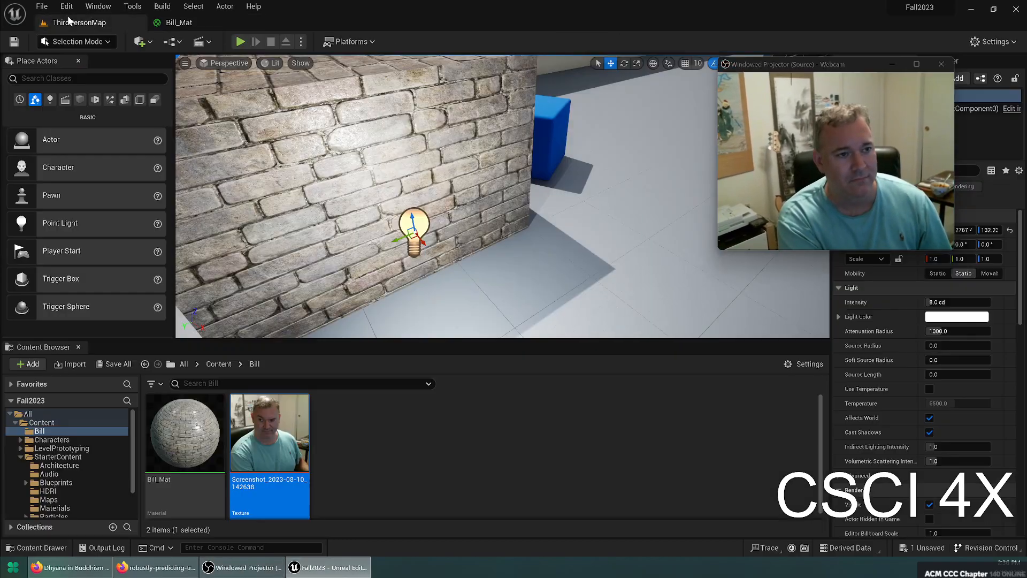
pyautogui.click(441, 431)
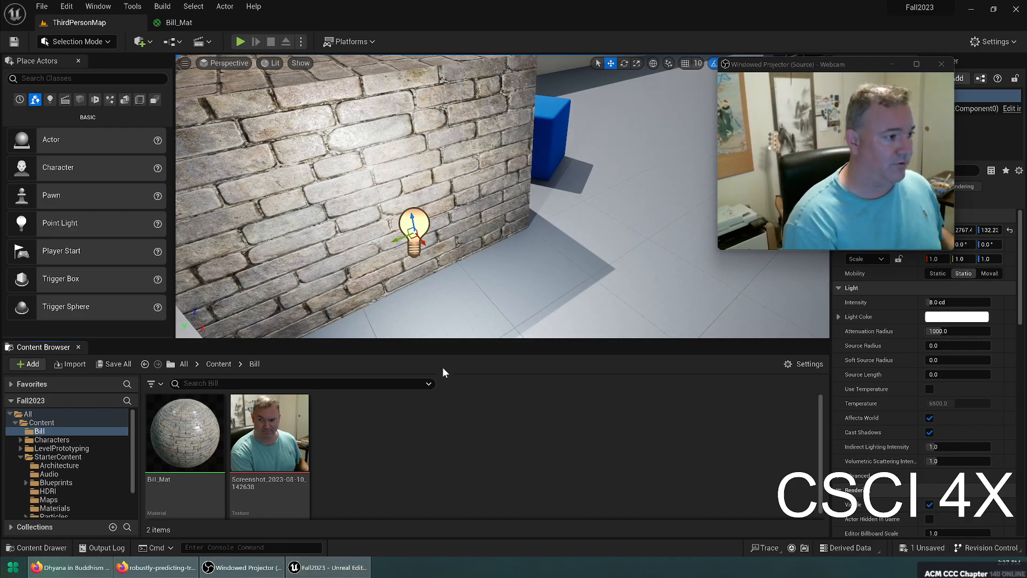
# Step: Extract dark_wood_1k.zip into a dark_wood_1k folder on the Desktop and open its textures folder
pyautogui.moveTo(0, 182); pyautogui.dragTo(323, 152)
pyautogui.click(327, 239)
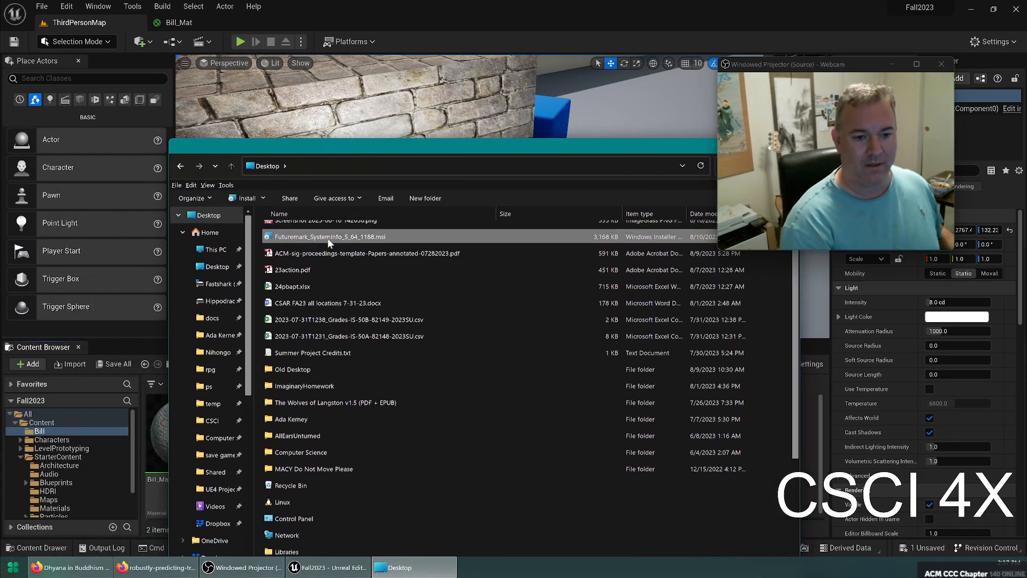
pyautogui.click(318, 231)
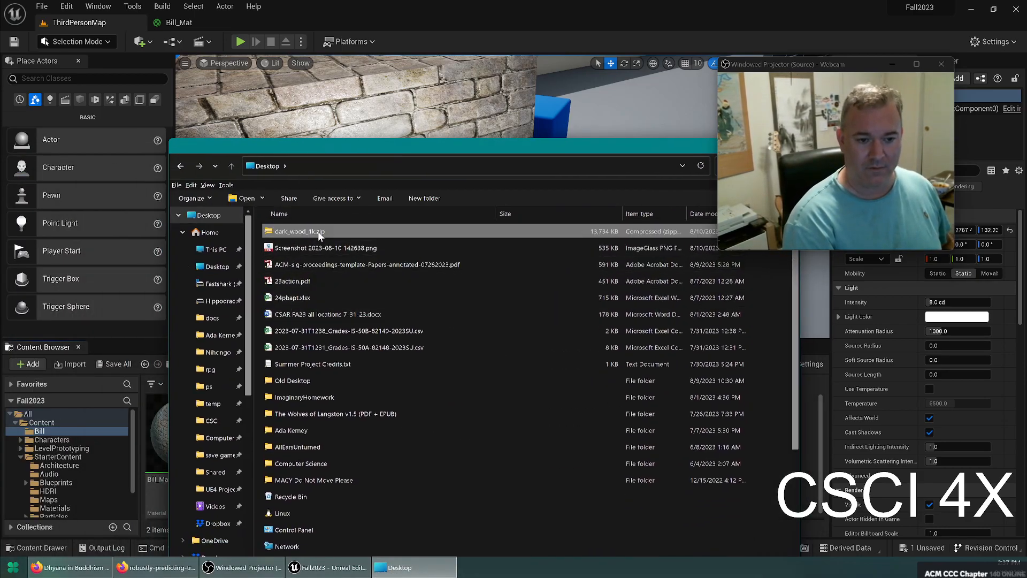
pyautogui.rightClick(318, 231)
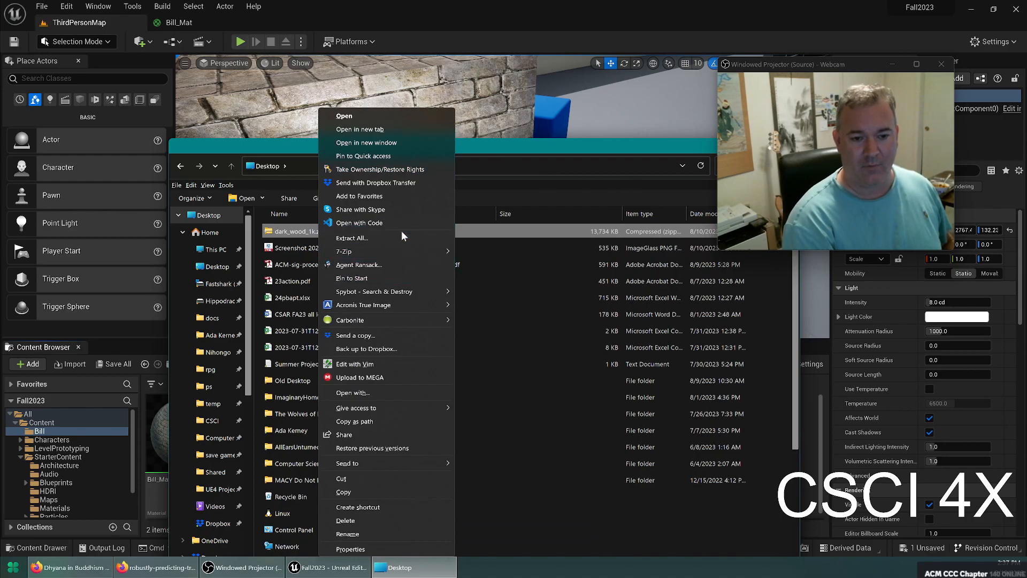
pyautogui.click(398, 237)
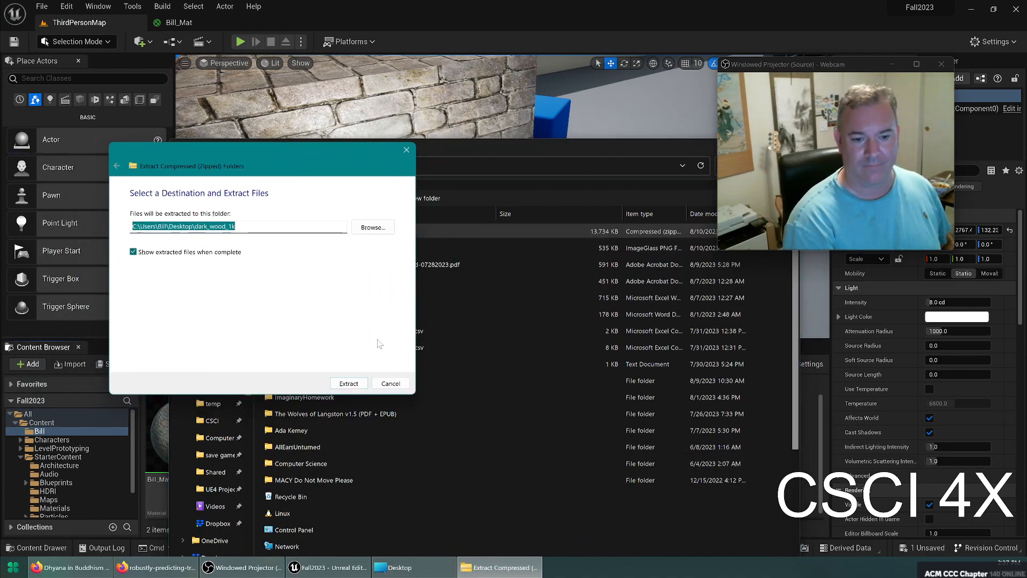
pyautogui.click(356, 384)
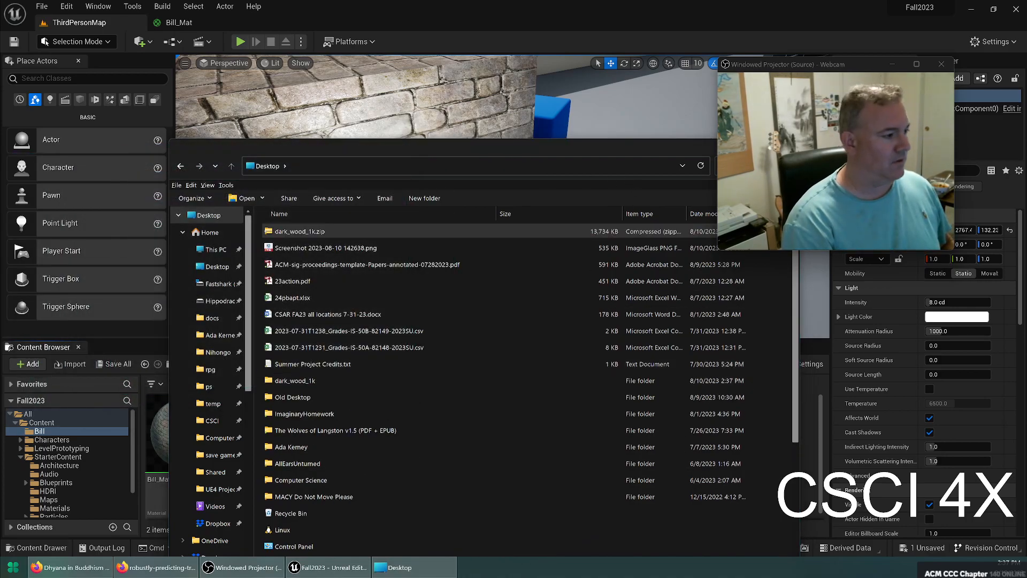
pyautogui.doubleClick(292, 193)
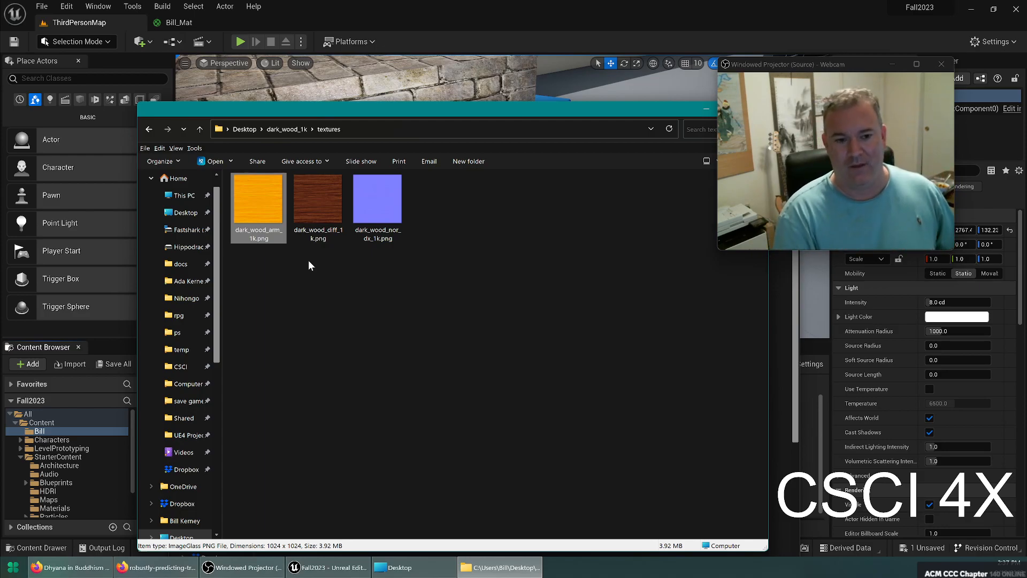
# Step: Close the Desktop folder window and move the textures folder window clear of the Content Browser's assets
pyautogui.moveTo(316, 108); pyautogui.dragTo(569, 246)
pyautogui.moveTo(523, 148); pyautogui.dragTo(219, 141)
pyautogui.click(481, 143)
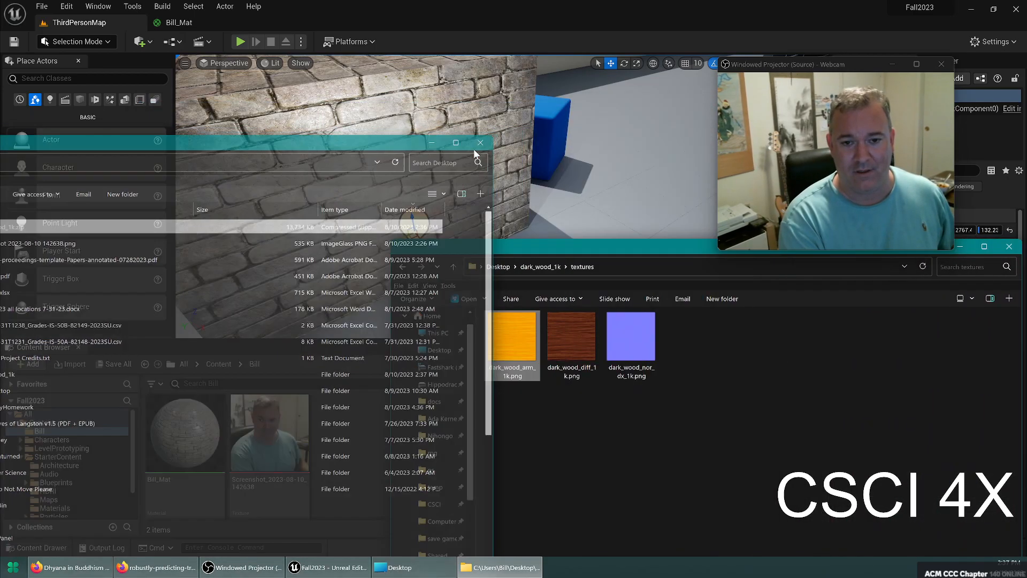
pyautogui.moveTo(528, 247); pyautogui.dragTo(658, 239)
# Step: Import the dark_wood arm, diff and nor_dx 1K textures into the current content folder and save all changes
pyautogui.moveTo(832, 412); pyautogui.dragTo(643, 324)
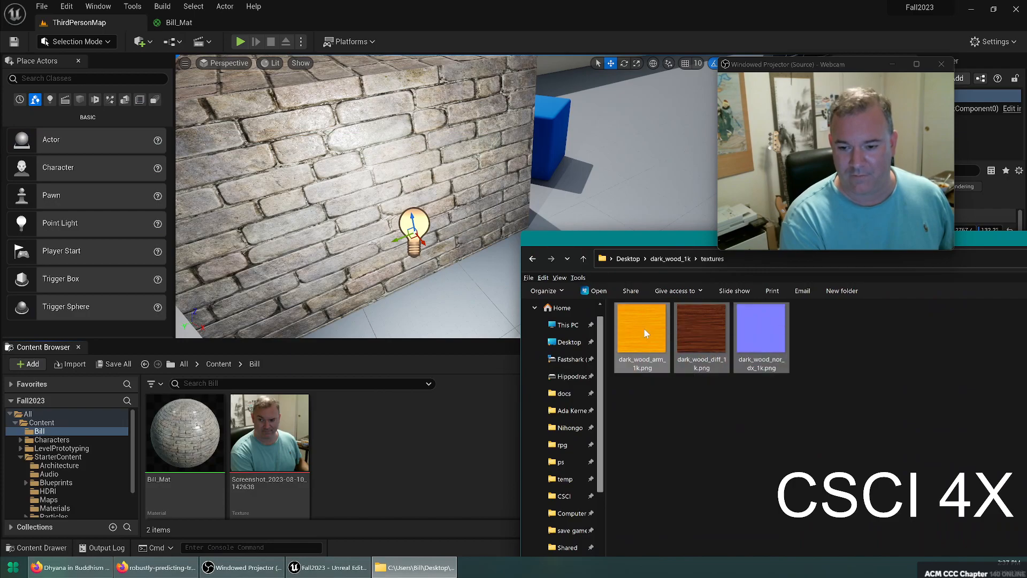
pyautogui.moveTo(353, 537); pyautogui.dragTo(414, 500)
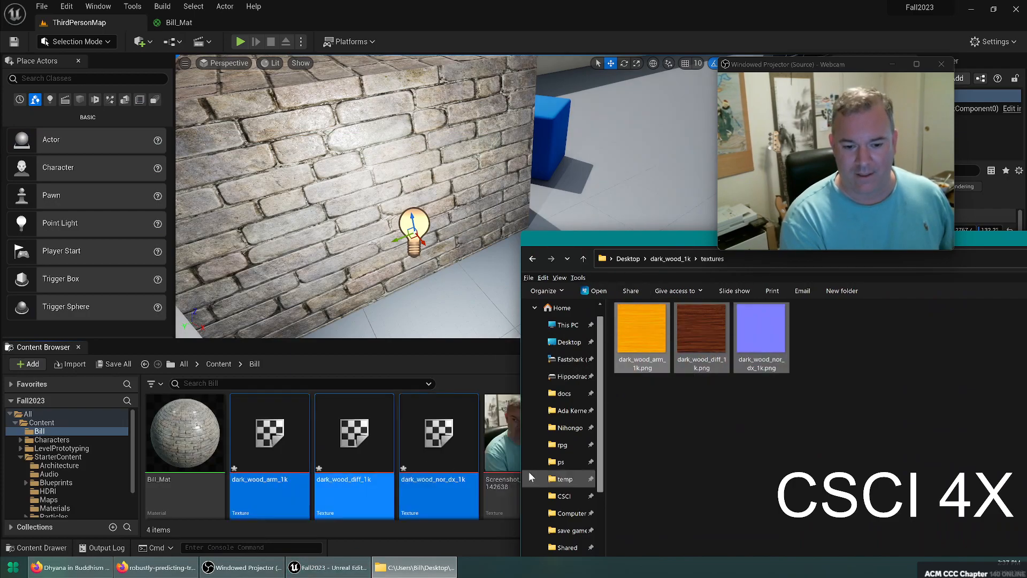
pyautogui.moveTo(541, 242); pyautogui.dragTo(96, 144)
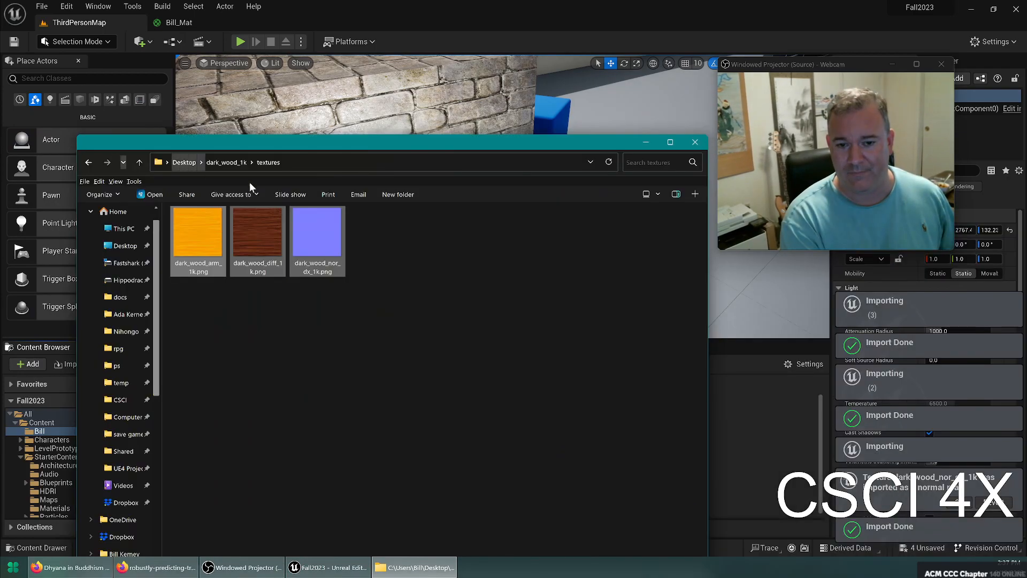
pyautogui.click(694, 140)
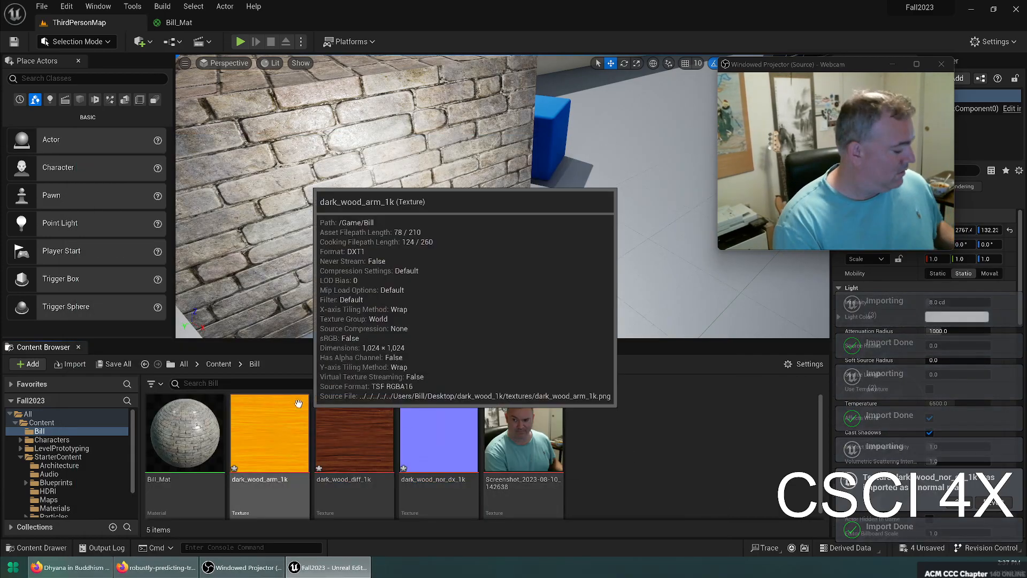
pyautogui.click(41, 7)
pyautogui.click(74, 103)
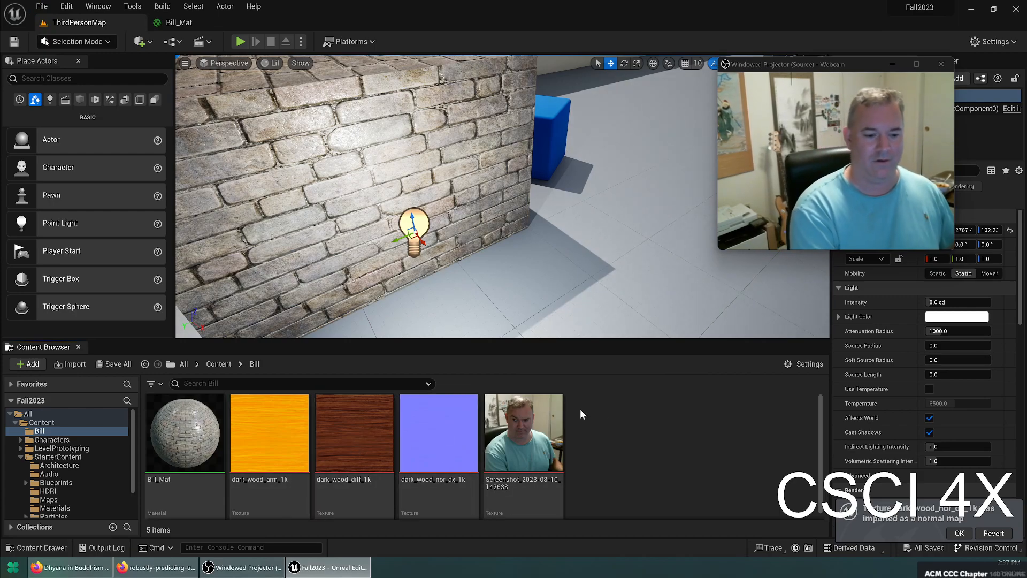
# Step: Set the Base Color texture sample in Bill_Mat to dark_wood_diff_1k and save the material
pyautogui.doubleClick(192, 416)
pyautogui.moveTo(310, 288); pyautogui.dragTo(381, 383, button='right')
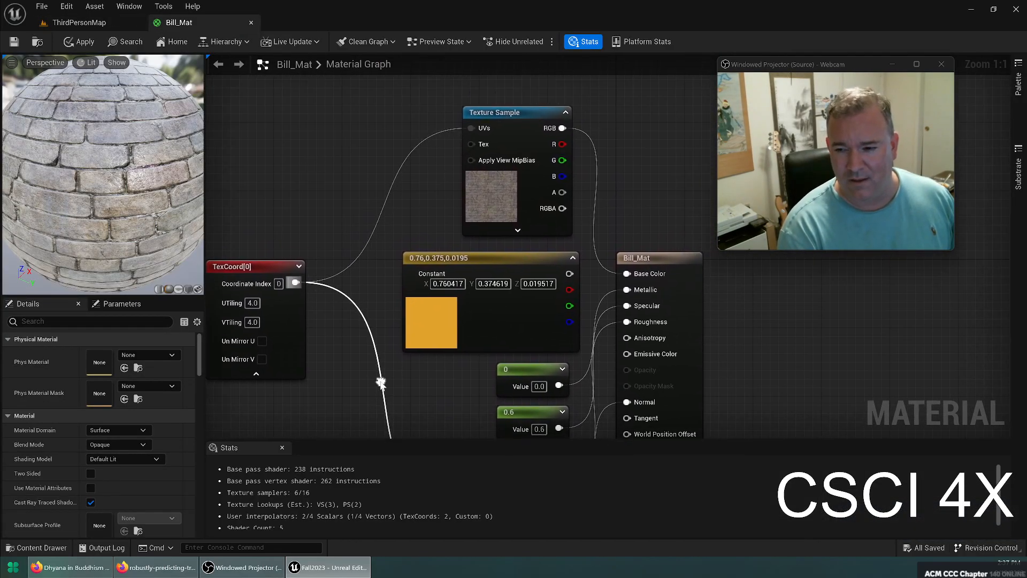
pyautogui.click(491, 196)
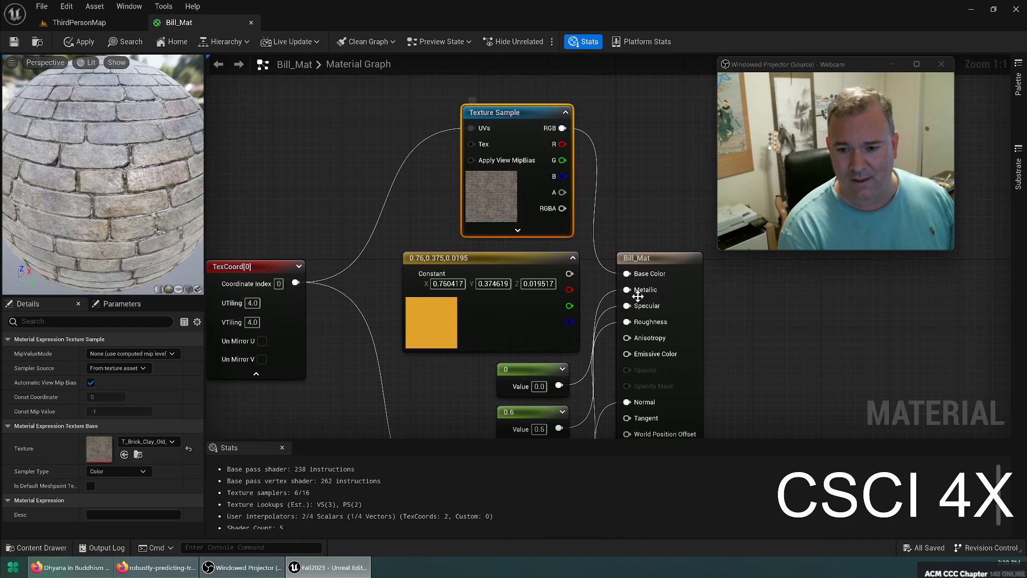
pyautogui.click(160, 441)
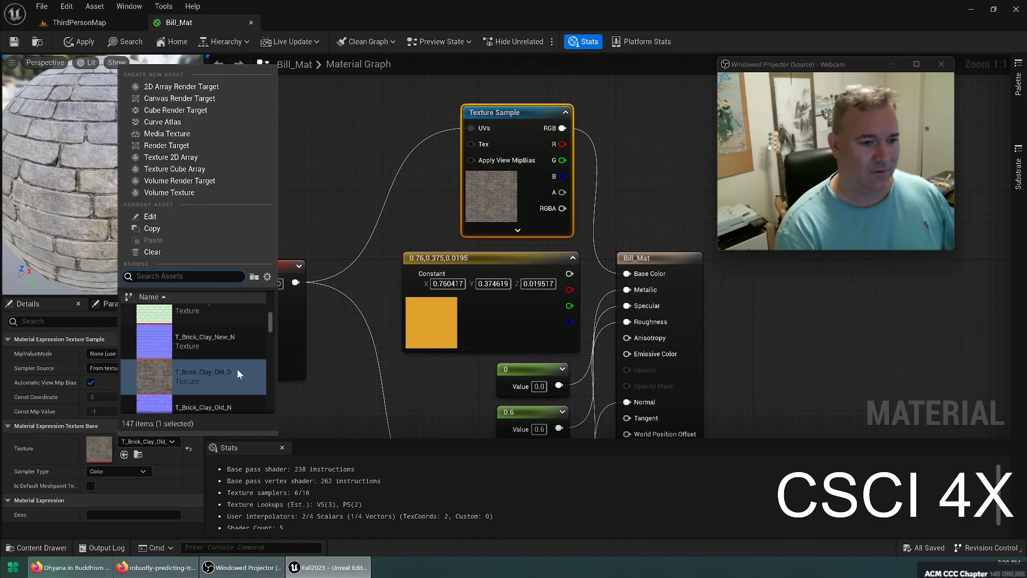
pyautogui.write('dark')
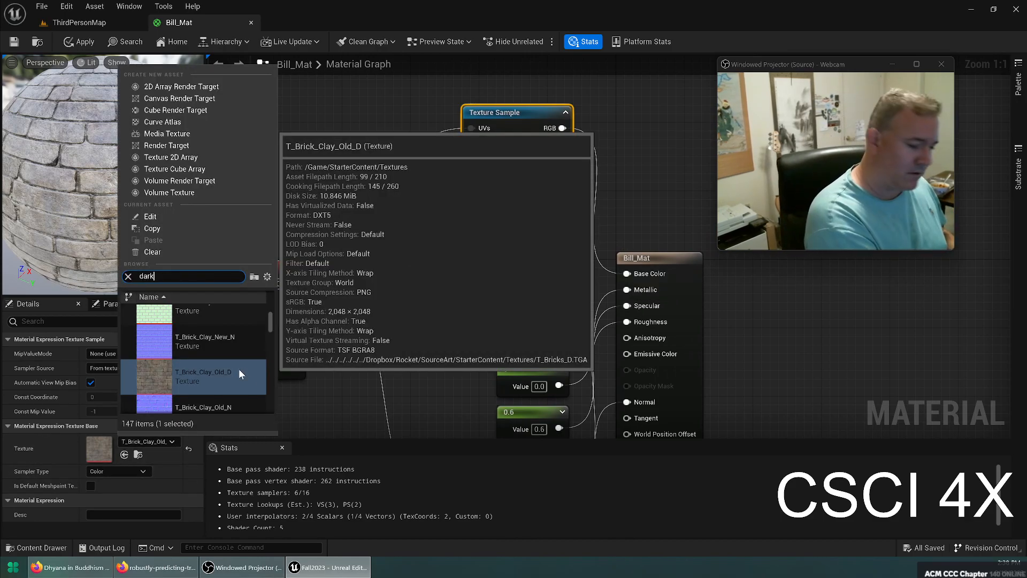
pyautogui.write('_wood')
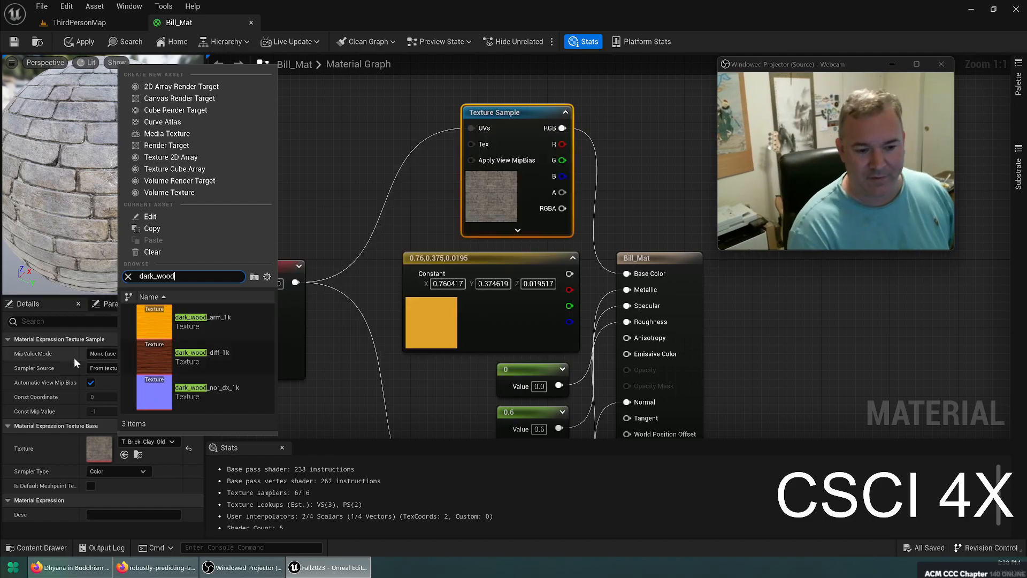
pyautogui.click(213, 353)
pyautogui.moveTo(364, 267)
pyautogui.mouseDown(button='right')
pyautogui.moveTo(361, 252)
pyautogui.moveTo(371, 256)
pyautogui.mouseUp(button='right')
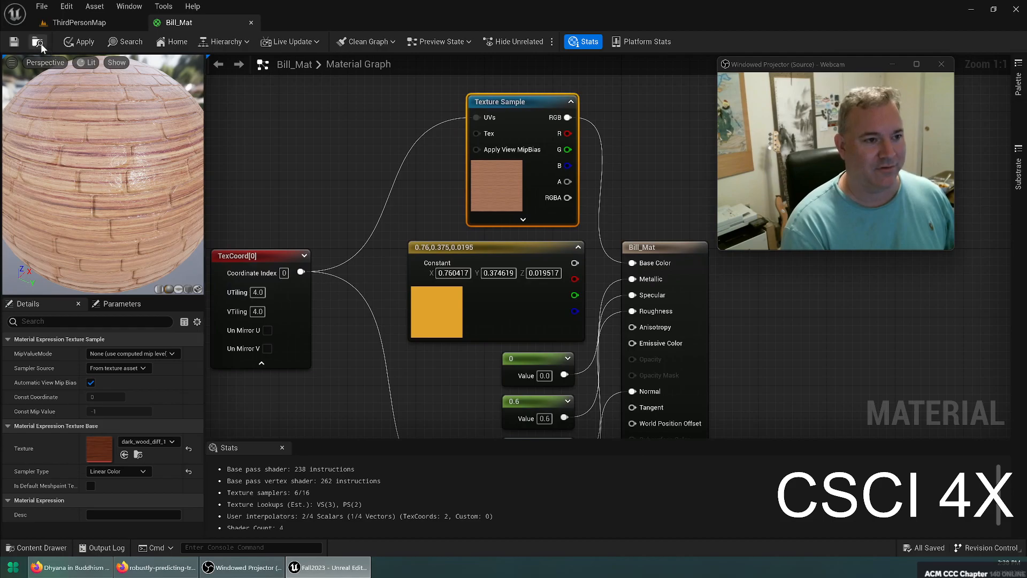
pyautogui.click(16, 43)
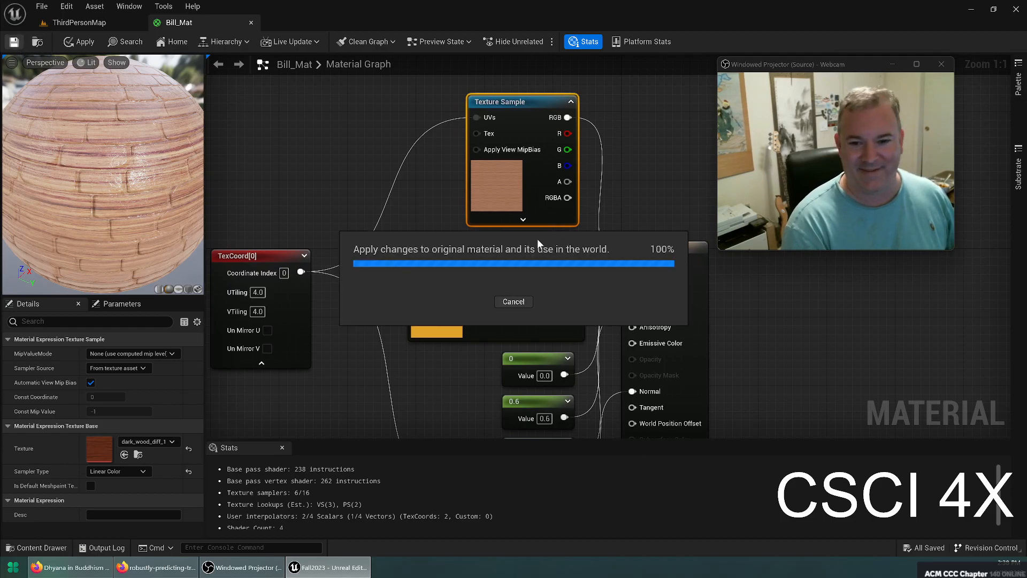
# Step: Delete the unused orange color constant from the material graph and return to the ThirdPersonMap level
pyautogui.click(560, 335)
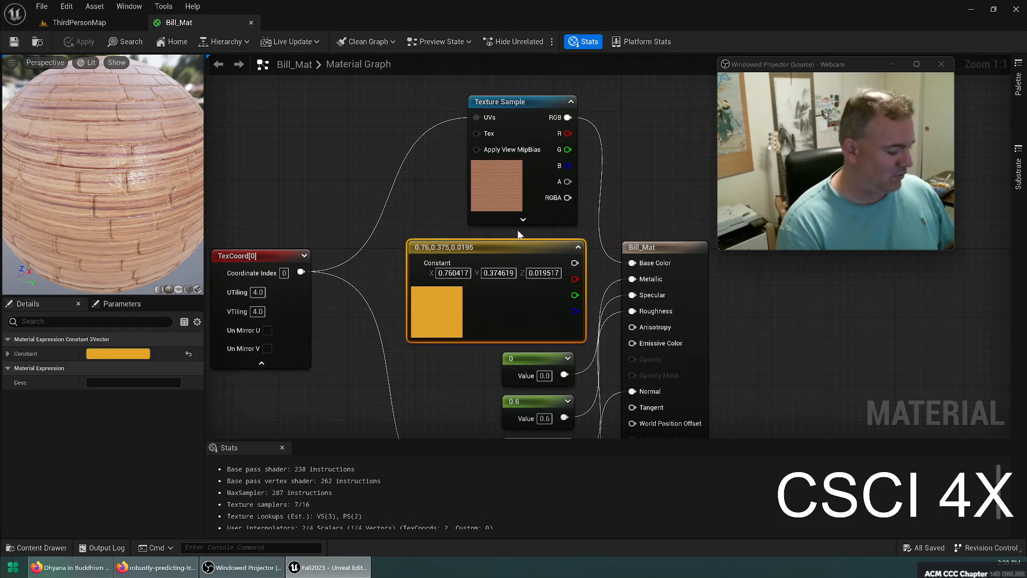
pyautogui.press('Delete')
pyautogui.click(71, 25)
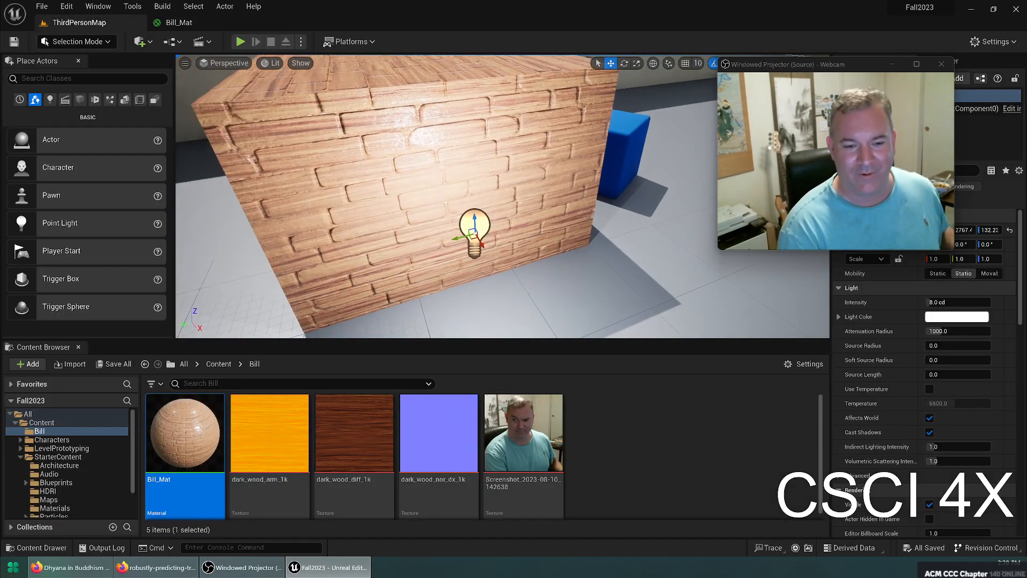
# Step: Move the point light around the wood-textured block to examine how its brick relief catches the light
pyautogui.moveTo(503, 195)
pyautogui.mouseDown(button='right')
pyautogui.moveTo(572, 198)
pyautogui.moveTo(652, 168)
pyautogui.moveTo(507, 196)
pyautogui.mouseUp(button='right')
pyautogui.moveTo(508, 195); pyautogui.dragTo(635, 177)
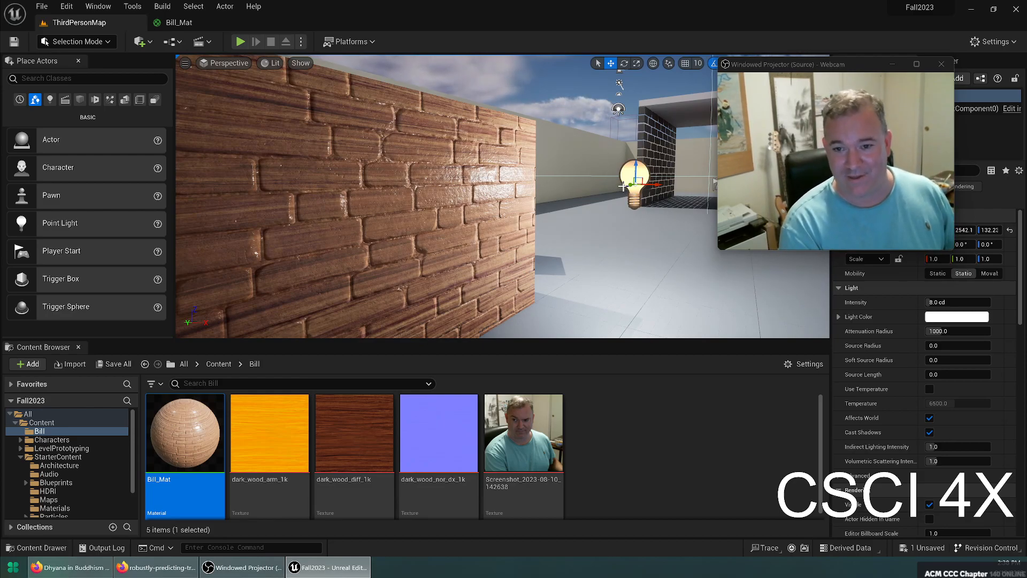
pyautogui.moveTo(629, 184)
pyautogui.mouseDown()
pyautogui.moveTo(366, 210)
pyautogui.moveTo(645, 181)
pyautogui.moveTo(447, 200)
pyautogui.moveTo(627, 182)
pyautogui.mouseUp()
pyautogui.moveTo(510, 175)
pyautogui.mouseDown(button='right')
pyautogui.moveTo(438, 176)
pyautogui.moveTo(503, 177)
pyautogui.mouseUp(button='right')
pyautogui.press('w')
pyautogui.press('s')
pyautogui.press('d')
pyautogui.press('a')
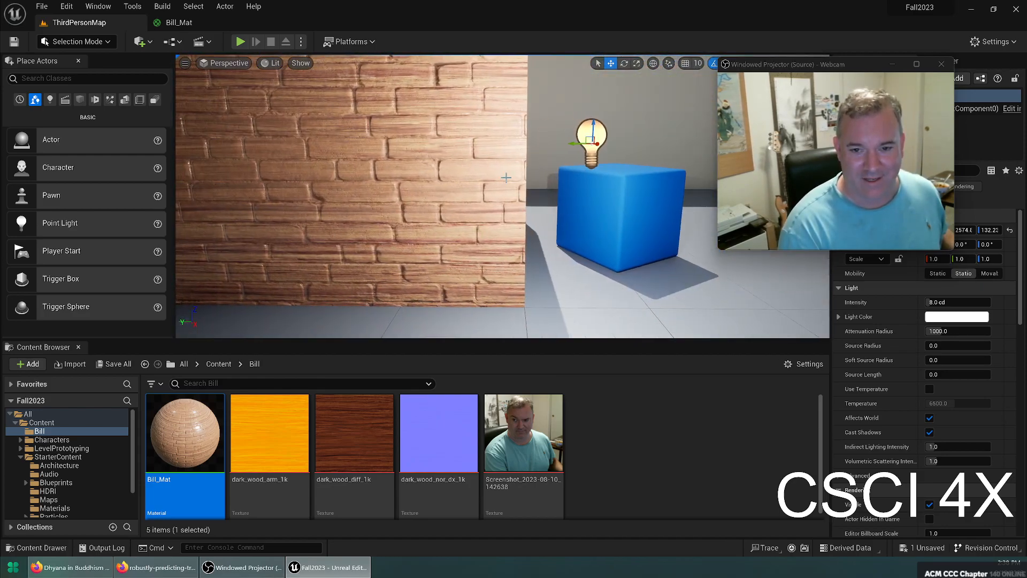
pyautogui.keyDown('shift'); pyautogui.moveTo(576, 140); pyautogui.dragTo(329, 201); pyautogui.keyUp('shift')
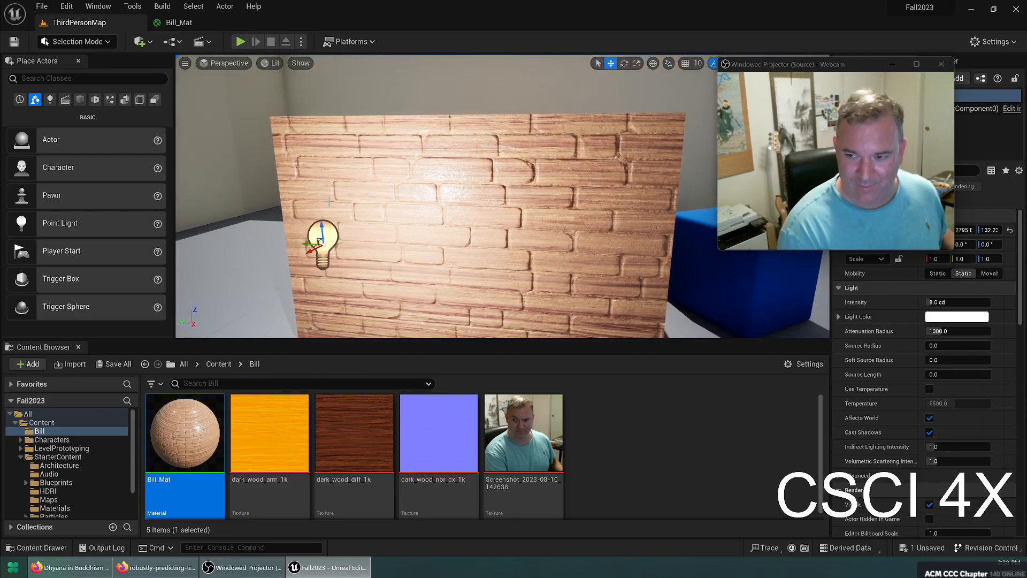
pyautogui.moveTo(303, 244); pyautogui.dragTo(286, 222)
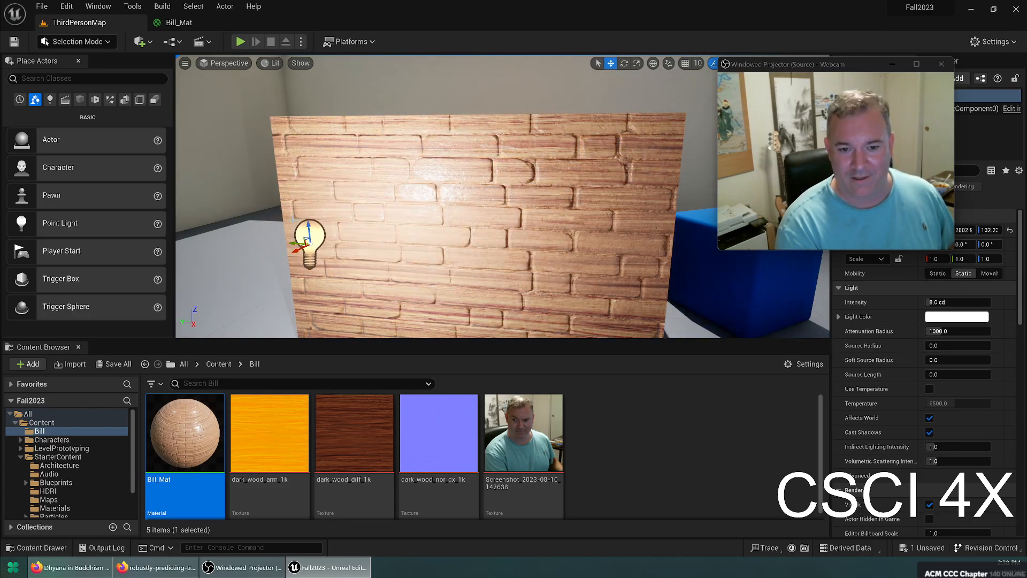
# Step: Inspect the wood-textured block's geometry in Wireframe view mode, then restore the Lit view mode
pyautogui.click(548, 200)
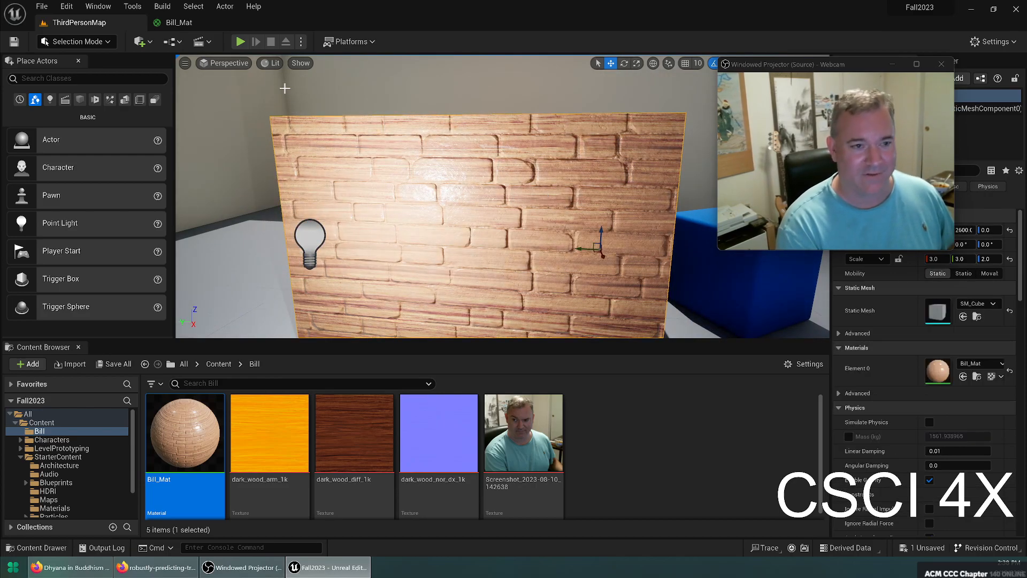
pyautogui.click(267, 63)
pyautogui.click(307, 118)
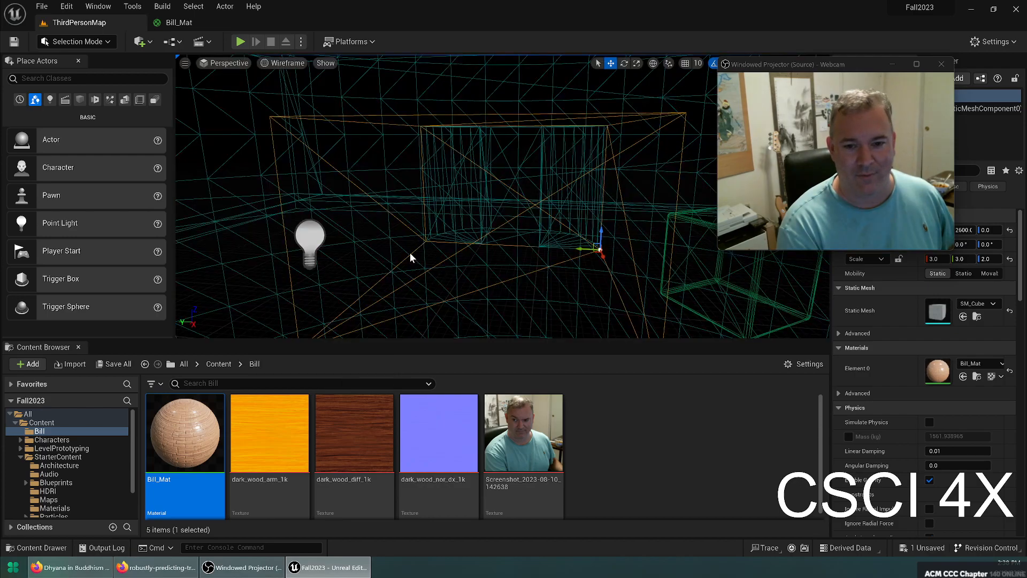
pyautogui.moveTo(488, 258); pyautogui.dragTo(519, 265, button='right')
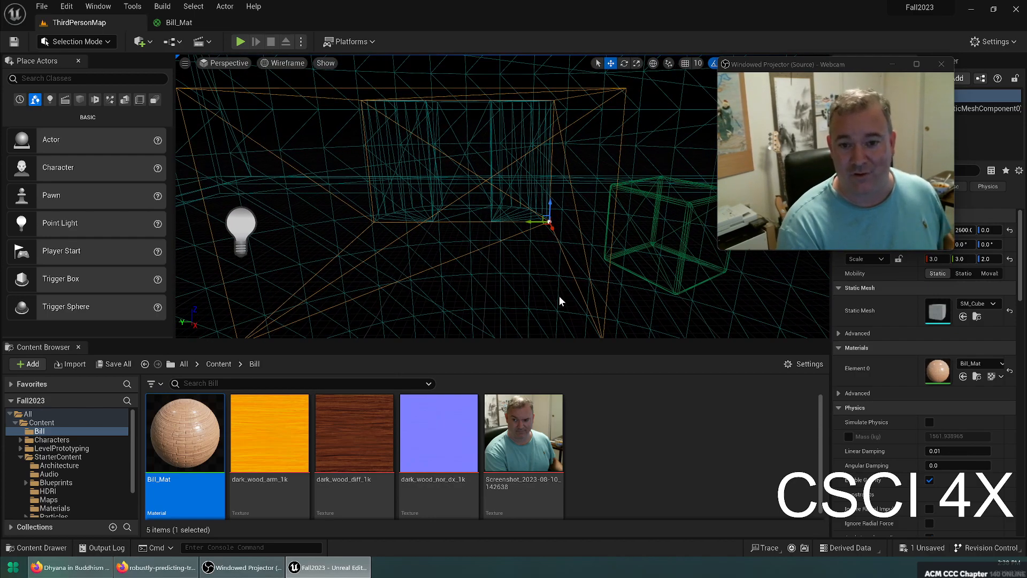
pyautogui.click(288, 63)
pyautogui.click(292, 90)
# Step: Move the point light along the wall toward the blue cube and return to the Bill_Mat graph
pyautogui.click(230, 239)
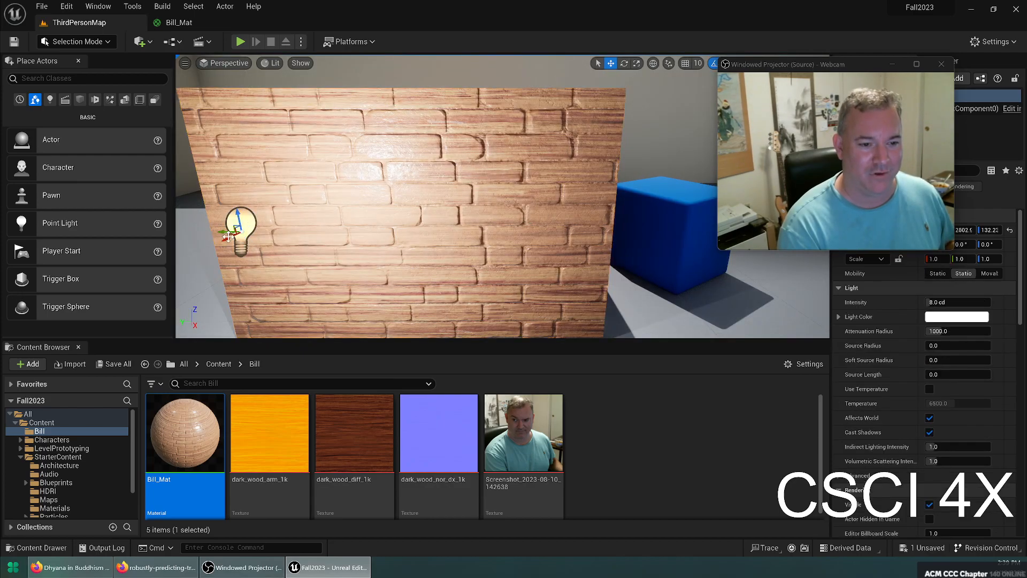
pyautogui.moveTo(234, 236); pyautogui.dragTo(503, 269)
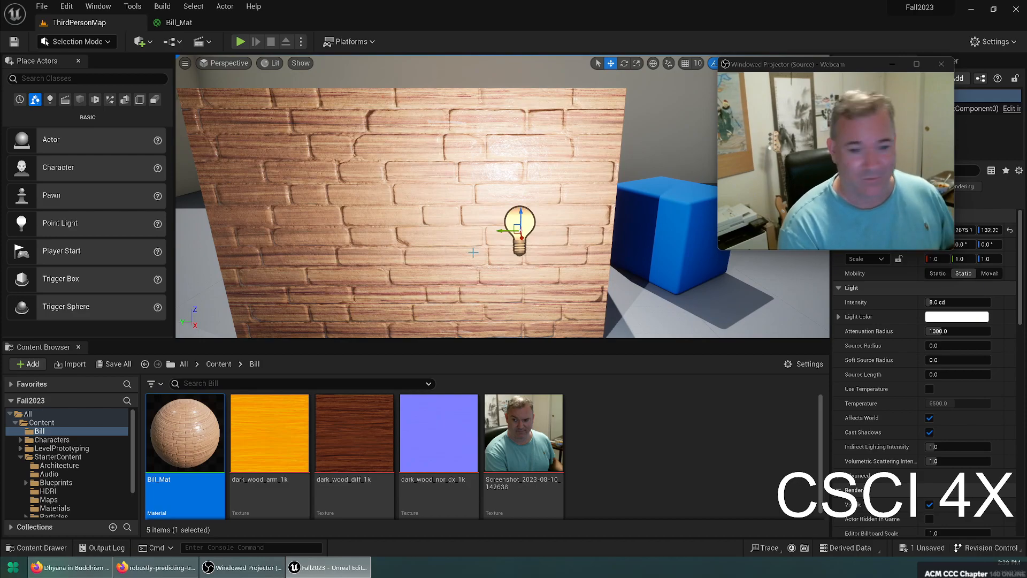
pyautogui.click(190, 21)
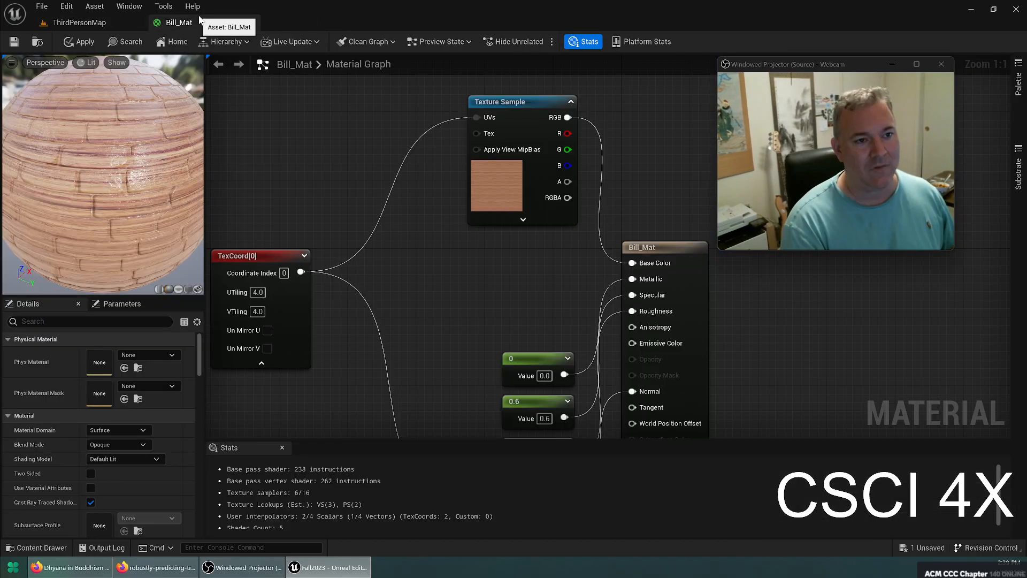
# Step: Rearrange the Base Color texture sample and the TexCoord node to tidy the material graph
pyautogui.moveTo(525, 114); pyautogui.dragTo(534, 231)
pyautogui.moveTo(213, 286); pyautogui.dragTo(286, 191, button='right')
pyautogui.moveTo(335, 179); pyautogui.dragTo(365, 222)
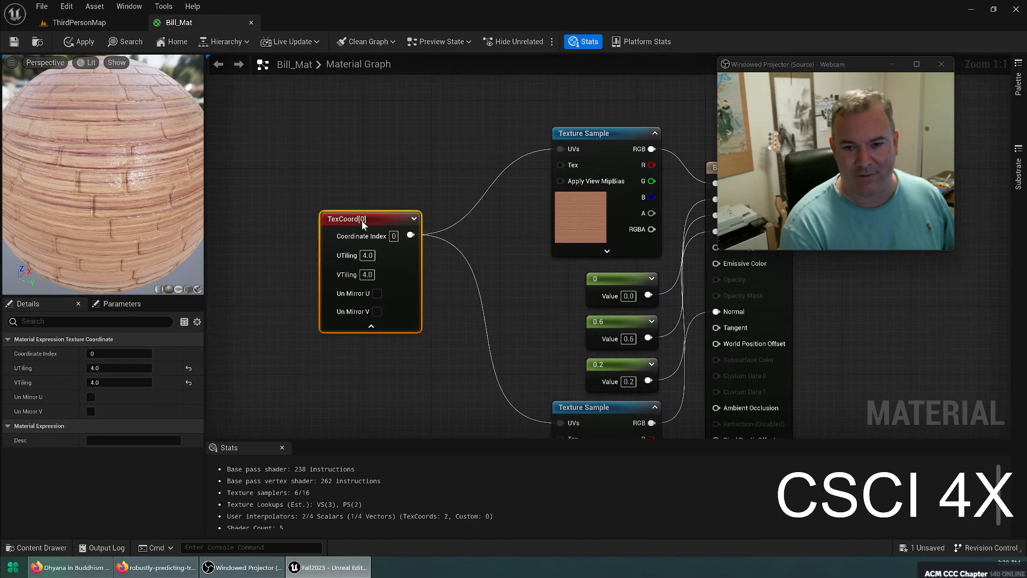
# Step: Delete the three constant nodes 0, 0.6 and 0.2 that feed Metallic, Specular and Roughness
pyautogui.moveTo(558, 303); pyautogui.dragTo(367, 224, button='right')
pyautogui.click(451, 200)
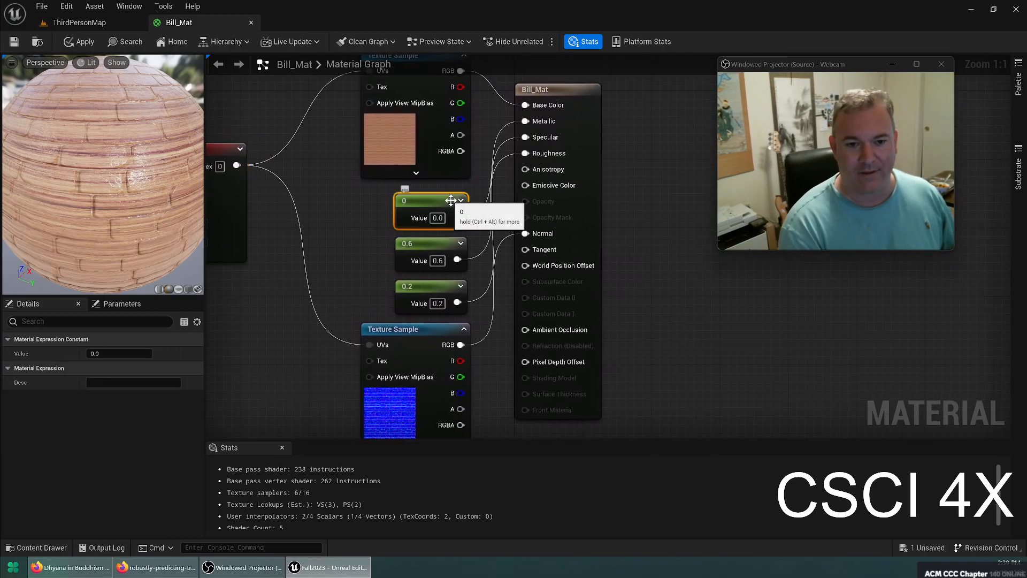
pyautogui.click(397, 232)
pyautogui.moveTo(384, 219); pyautogui.dragTo(407, 306)
pyautogui.press('Delete')
pyautogui.moveTo(387, 244); pyautogui.dragTo(406, 211, button='right')
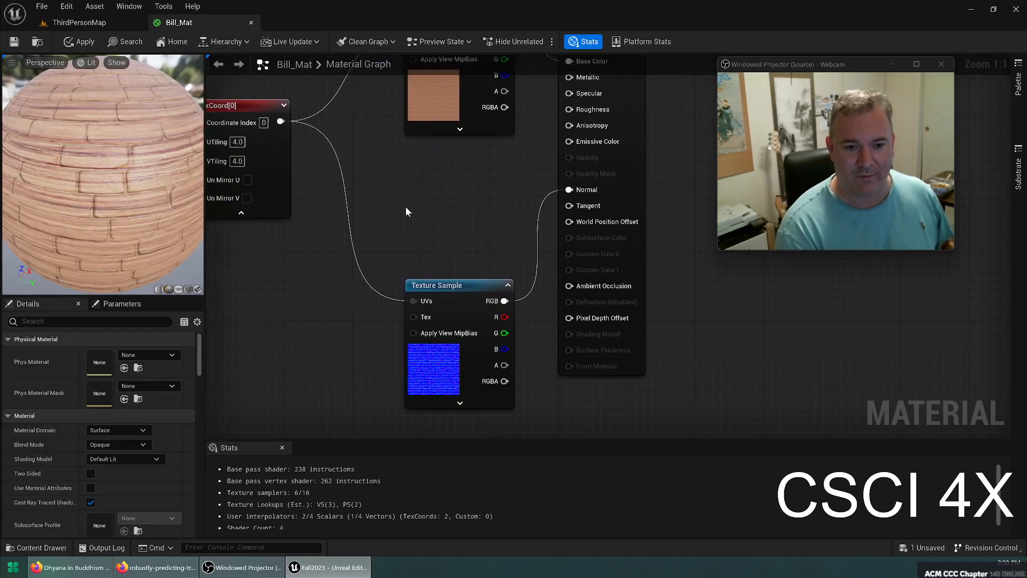
# Step: Add a Texture Sample node between the two existing samples and assign it the dark_wood_arm_1k texture
pyautogui.click(377, 172)
pyautogui.moveTo(393, 257); pyautogui.dragTo(421, 228)
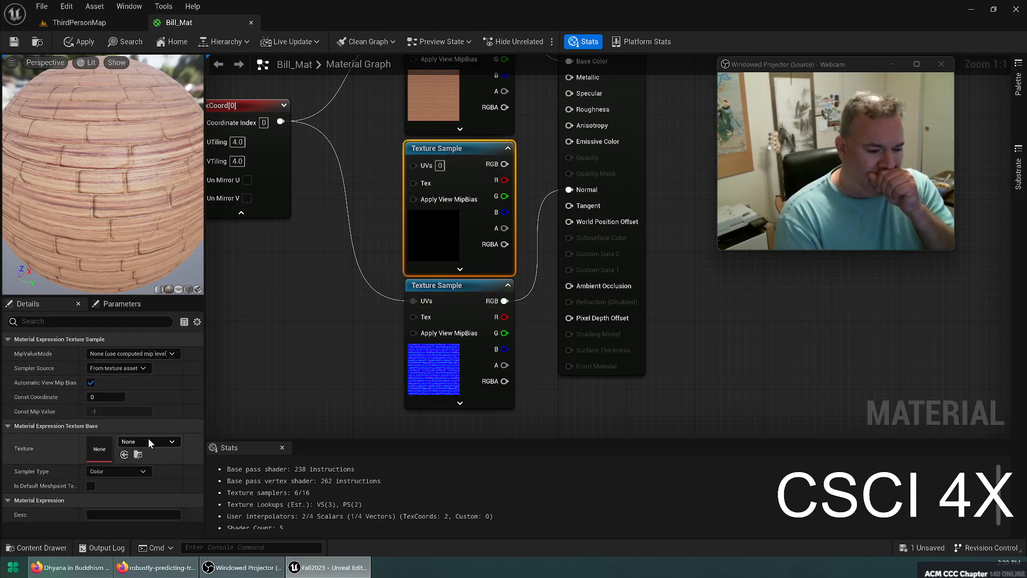
pyautogui.click(175, 442)
pyautogui.write('dar')
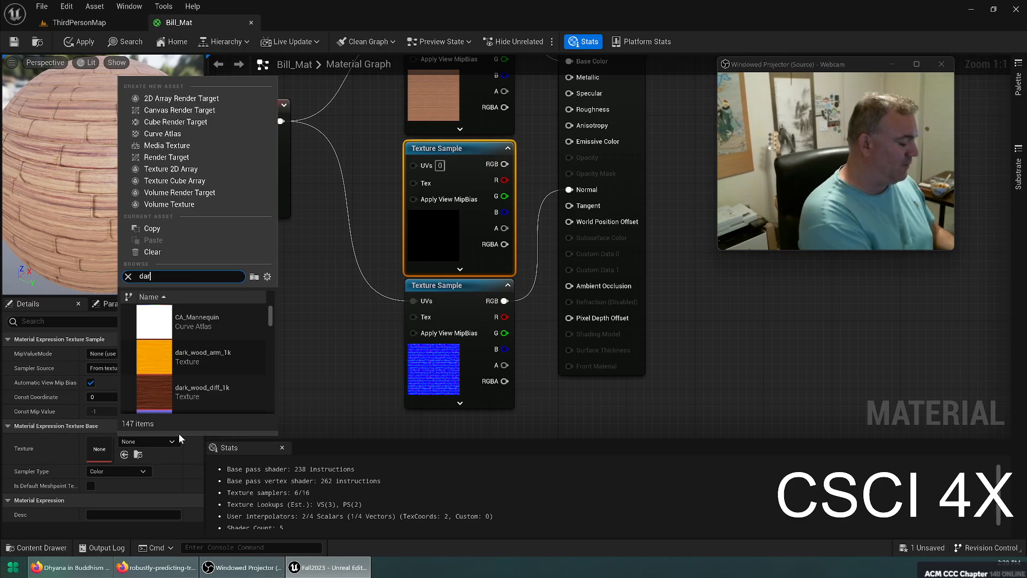
pyautogui.write('k_wood')
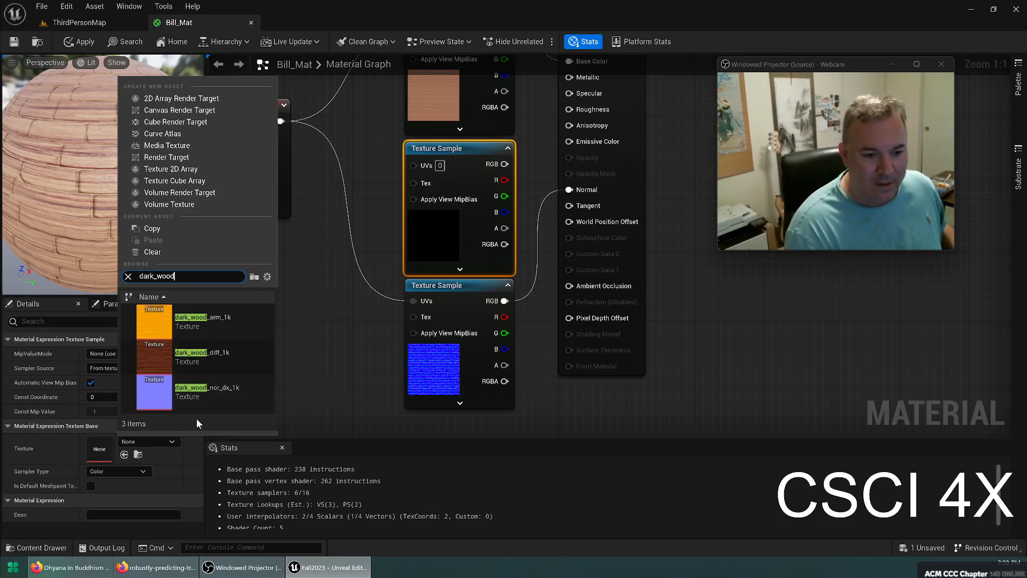
pyautogui.click(210, 327)
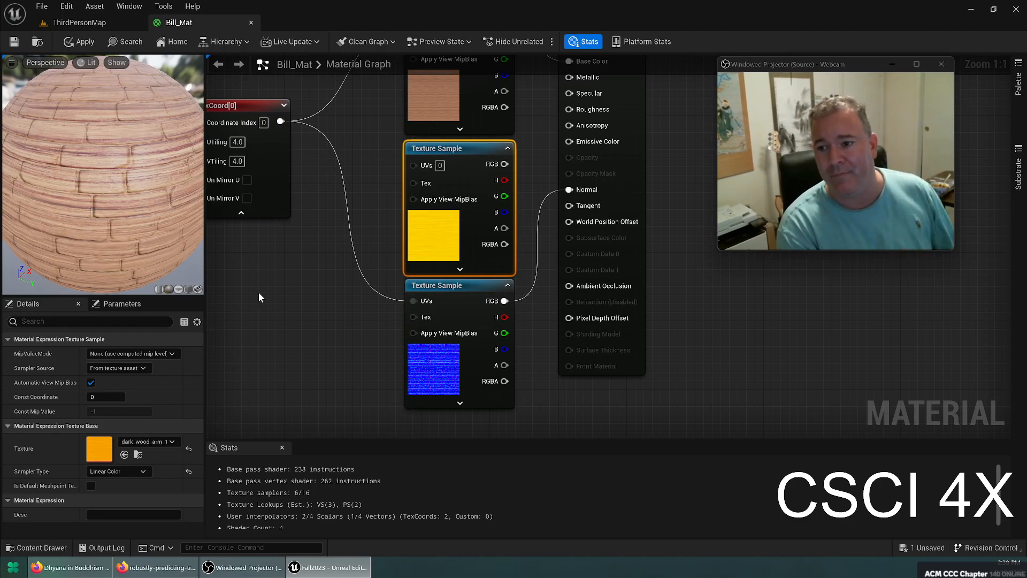
# Step: Connect the dark_wood_arm_1k sample's red channel to Ambient Occlusion, comparing the preview with and without the link
pyautogui.moveTo(504, 180); pyautogui.dragTo(587, 291)
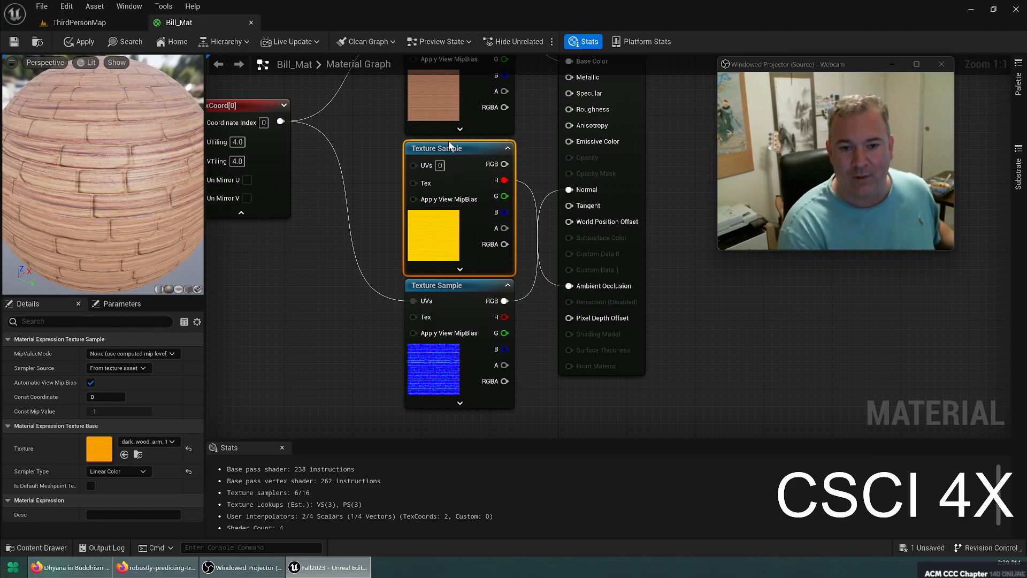
pyautogui.moveTo(428, 211); pyautogui.dragTo(393, 211)
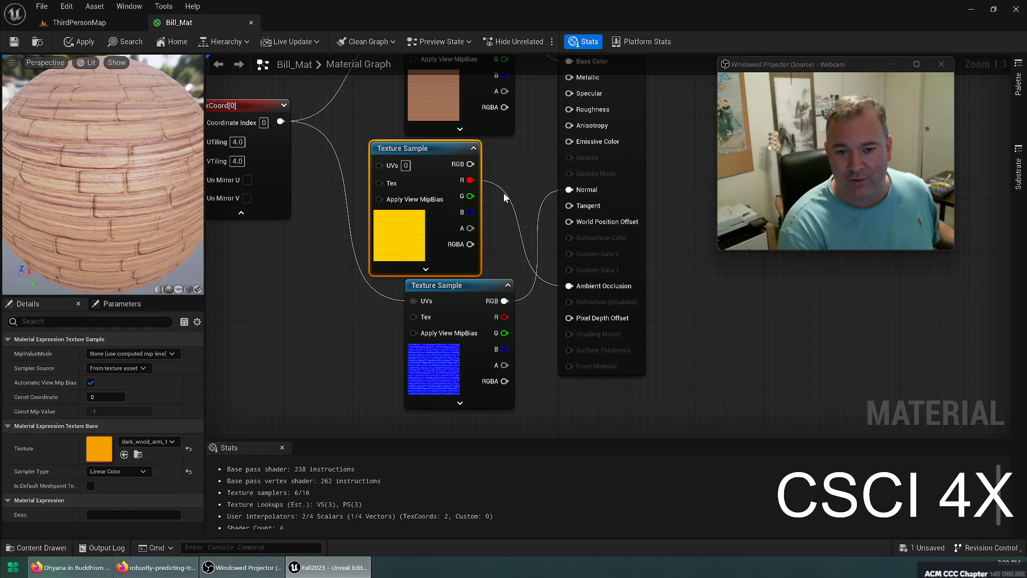
pyautogui.keyDown('alt'); pyautogui.click(505, 195); pyautogui.keyUp('alt')
pyautogui.click(501, 206)
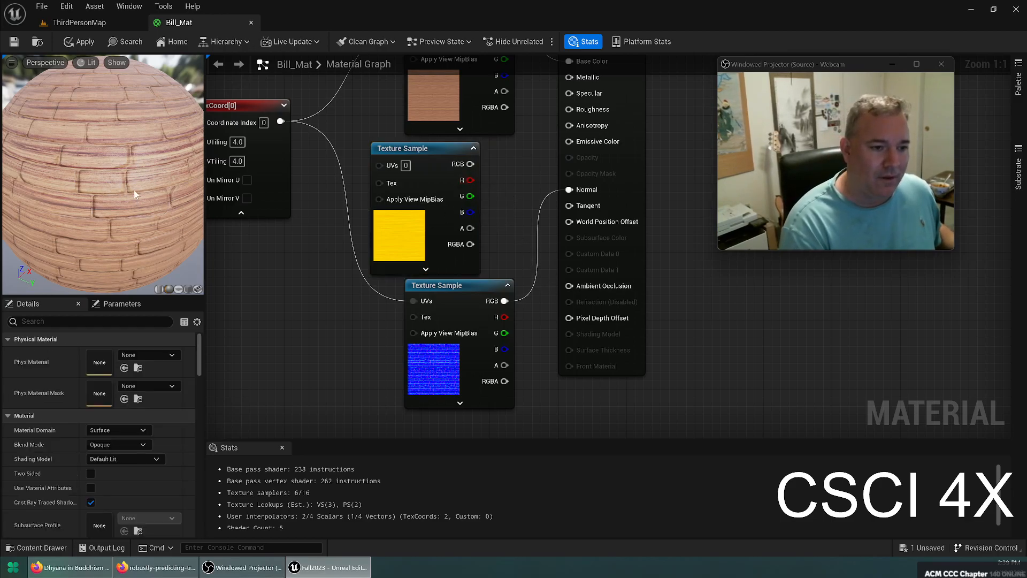
pyautogui.moveTo(470, 180); pyautogui.dragTo(570, 286)
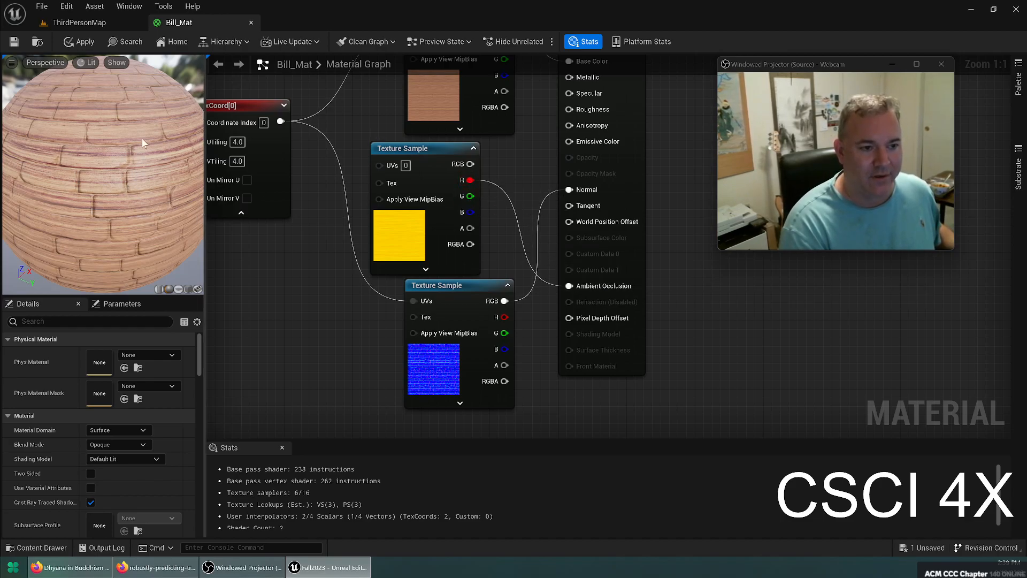
pyautogui.moveTo(433, 150)
pyautogui.mouseDown()
pyautogui.moveTo(476, 151)
pyautogui.moveTo(444, 155)
pyautogui.mouseUp()
# Step: Open the dark_wood_arm_1k texture from the Bill folder and examine its red channel alone at close range
pyautogui.hotkey('ctrl', 'Tab')
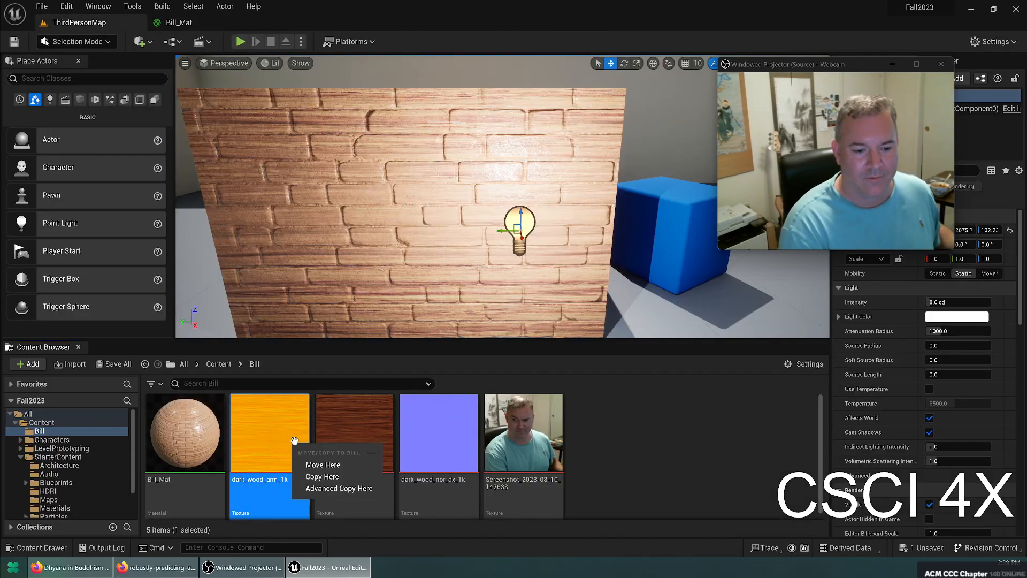
pyautogui.doubleClick(294, 417)
pyautogui.click(184, 42)
pyautogui.click(200, 42)
pyautogui.click(216, 42)
pyautogui.click(184, 43)
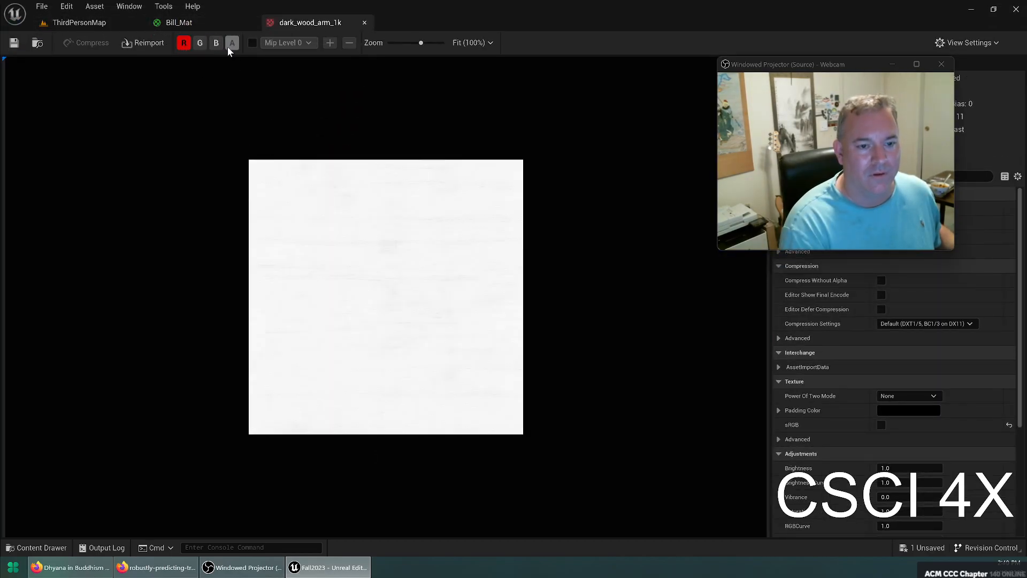
pyautogui.scroll(5, 386, 325)
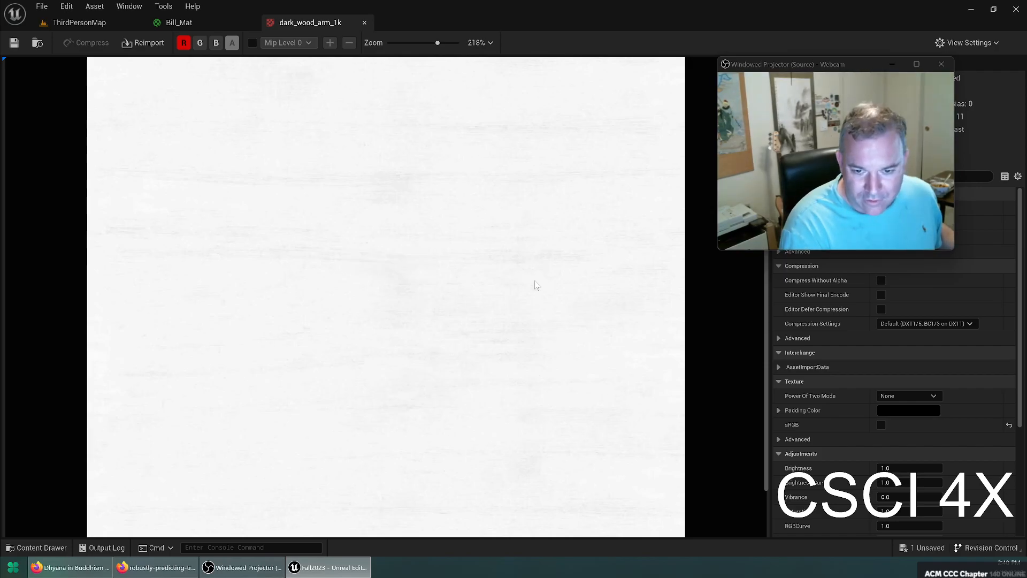
pyautogui.scroll(-4, 557, 271)
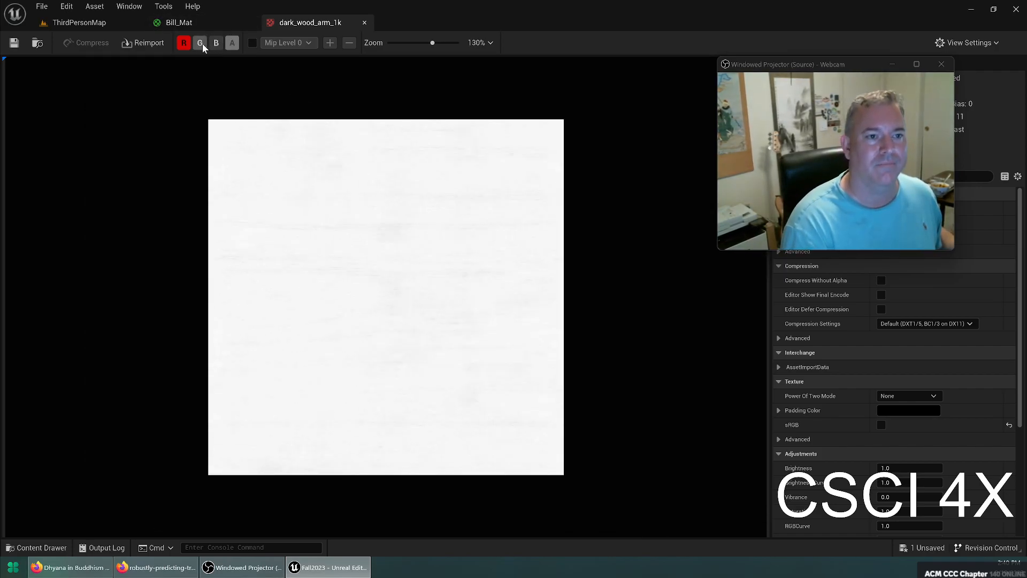
# Step: View the ARM texture with the red channel off and on, re-enable green and blue, and close the texture
pyautogui.click(184, 42)
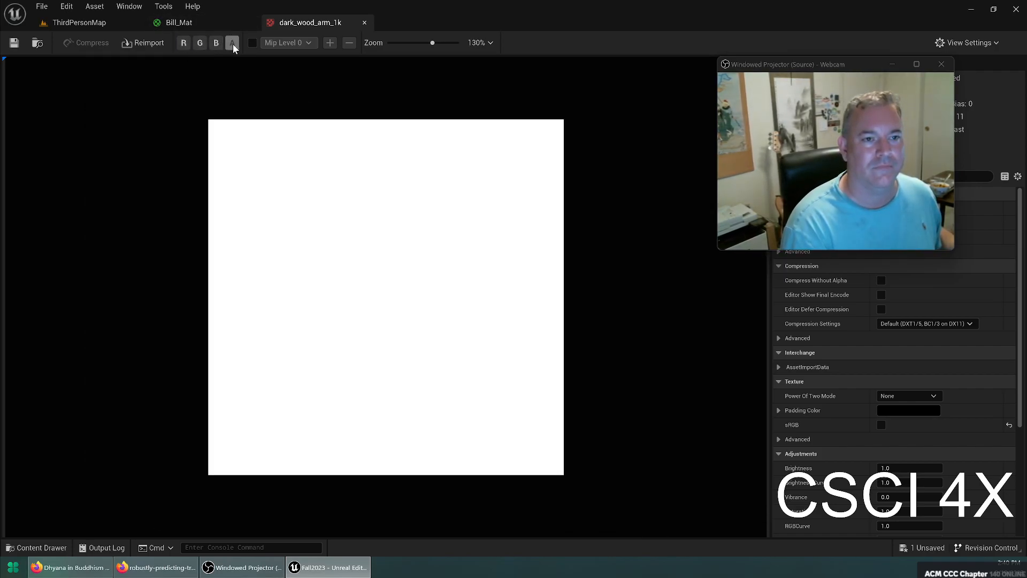
pyautogui.click(183, 43)
pyautogui.scroll(4, 266, 126)
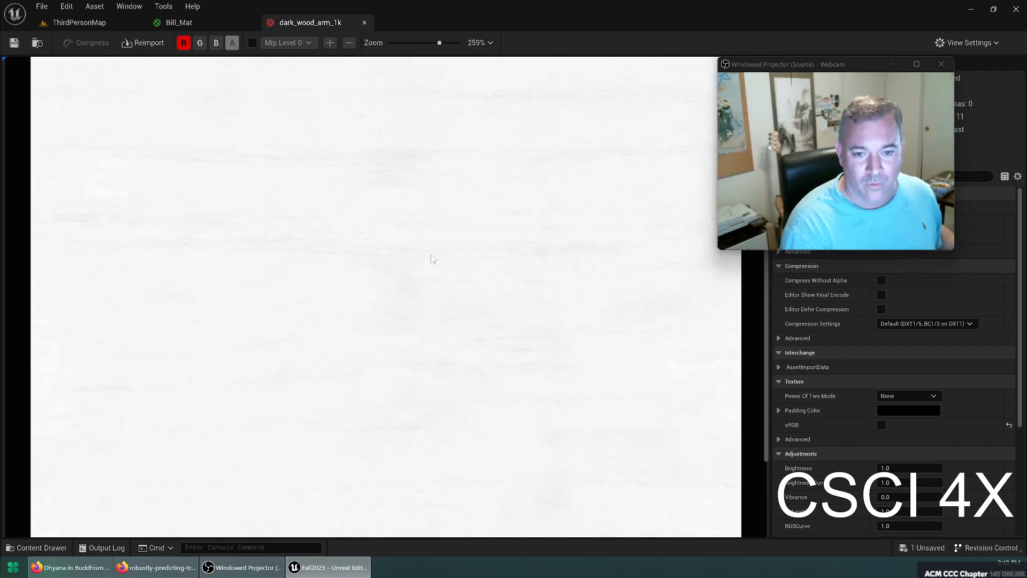
pyautogui.click(200, 43)
pyautogui.click(218, 42)
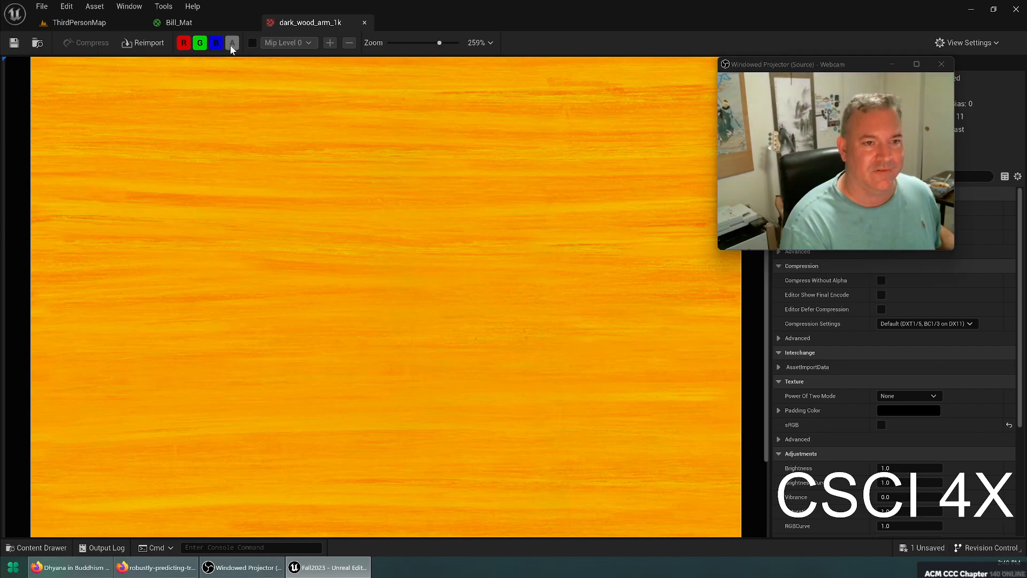
pyautogui.click(364, 23)
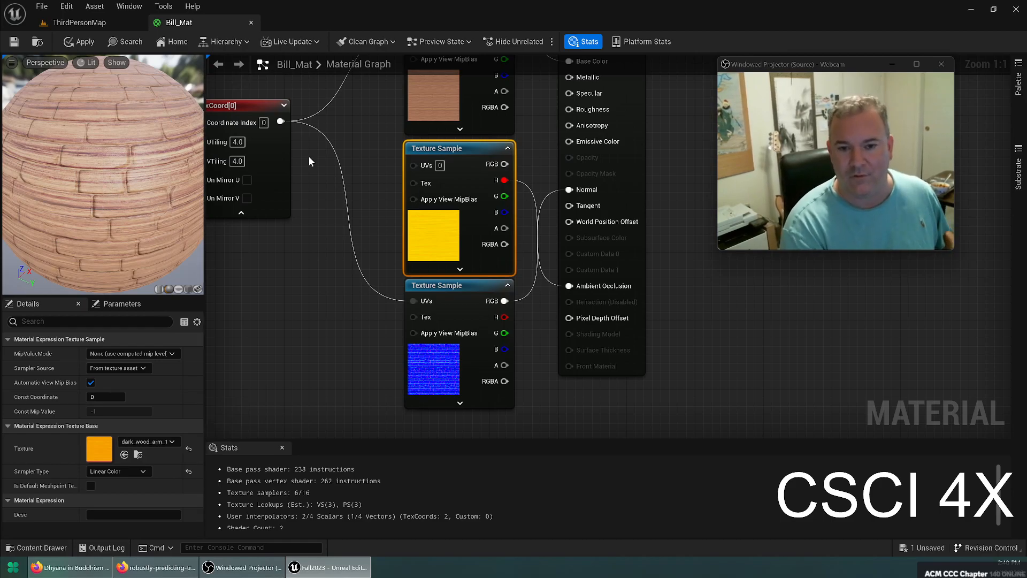
# Step: Connect the dark_wood_arm_1k sample's green channel to Roughness and its blue channel to Metallic
pyautogui.moveTo(392, 204); pyautogui.dragTo(358, 221, button='right')
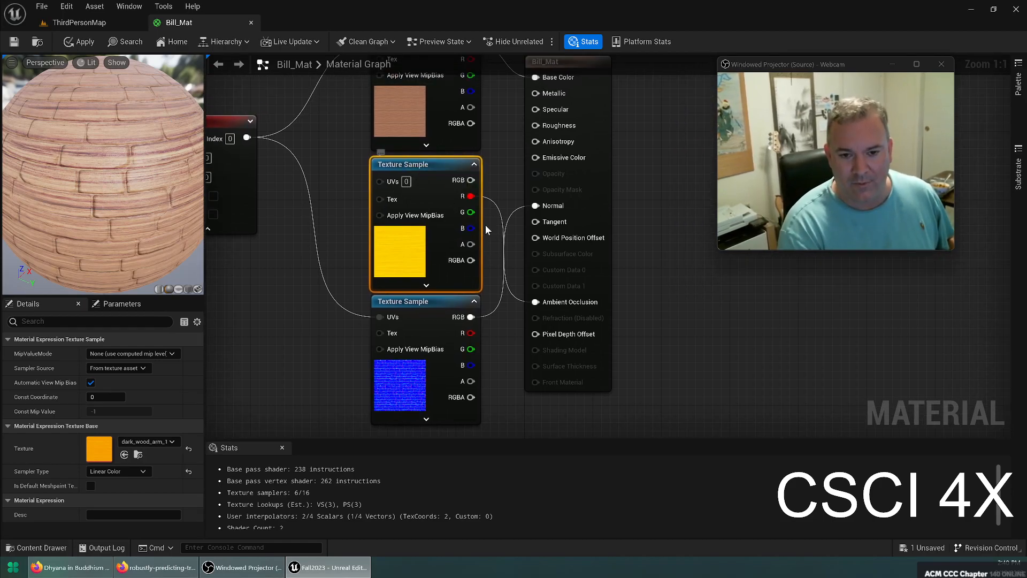
pyautogui.moveTo(470, 213); pyautogui.dragTo(535, 125)
pyautogui.moveTo(470, 228); pyautogui.dragTo(547, 96)
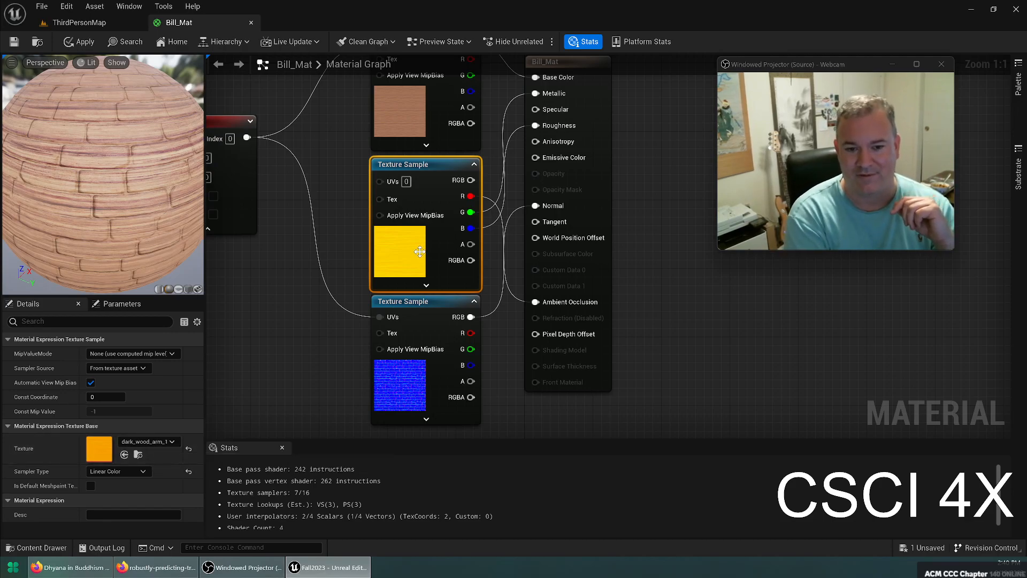
# Step: Reopen dark_wood_arm_1k and examine its blue, green and red channels separately, then restore all three and close it
pyautogui.click(107, 24)
pyautogui.doubleClick(269, 433)
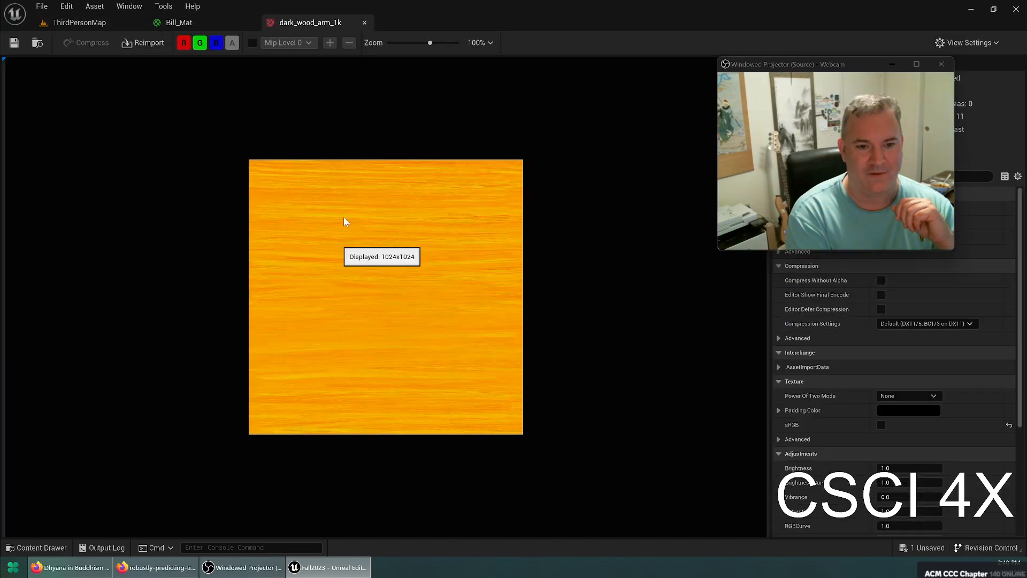
pyautogui.click(185, 45)
pyautogui.click(201, 45)
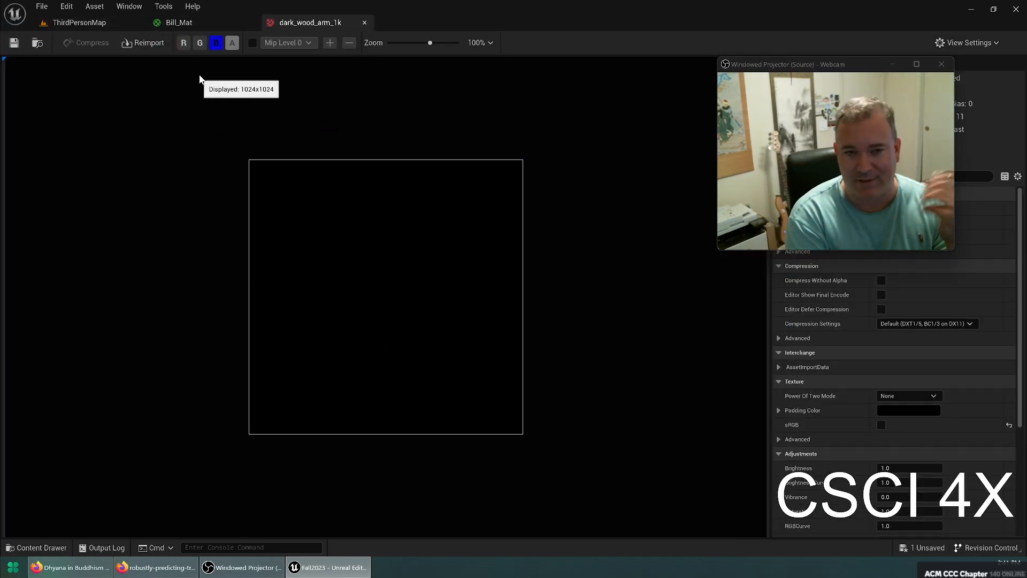
pyautogui.click(217, 43)
pyautogui.click(200, 43)
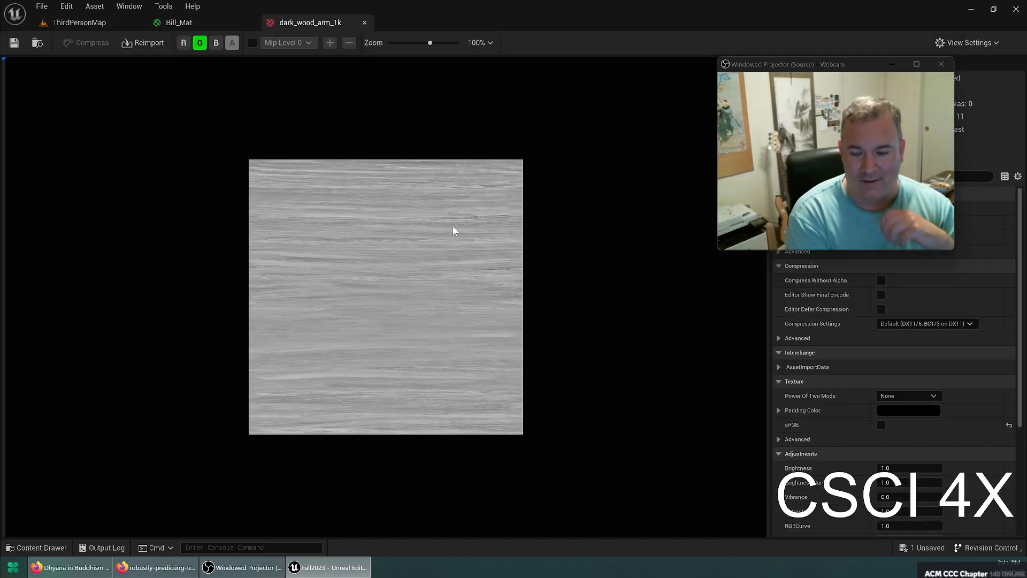
pyautogui.scroll(4, 438, 223)
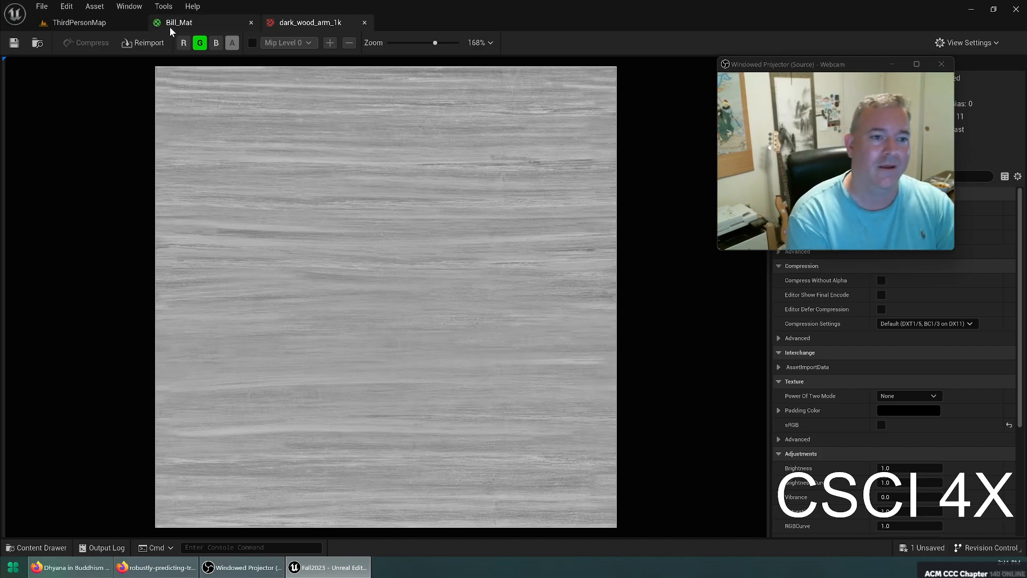
pyautogui.click(183, 43)
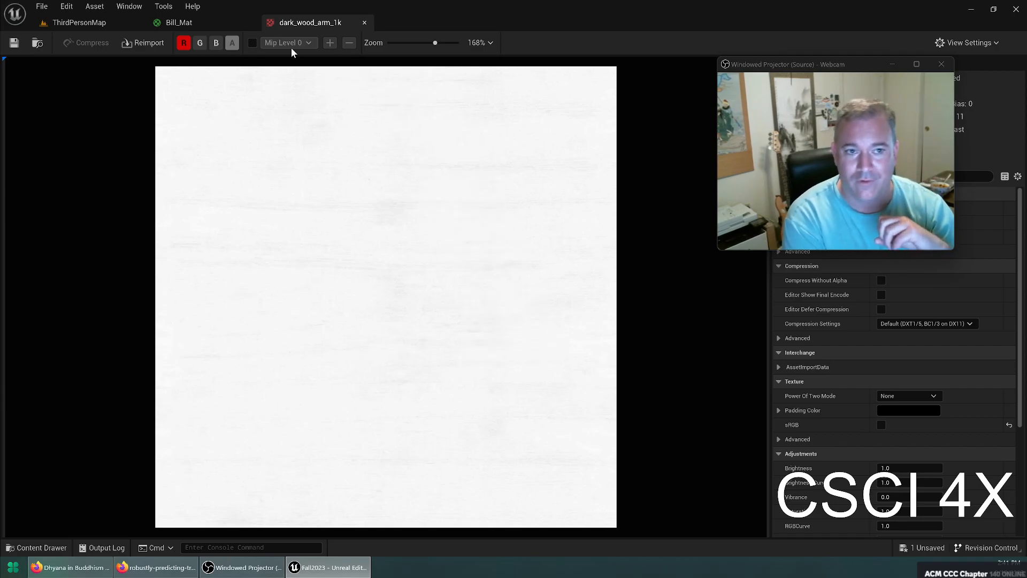
pyautogui.click(200, 42)
pyautogui.click(217, 43)
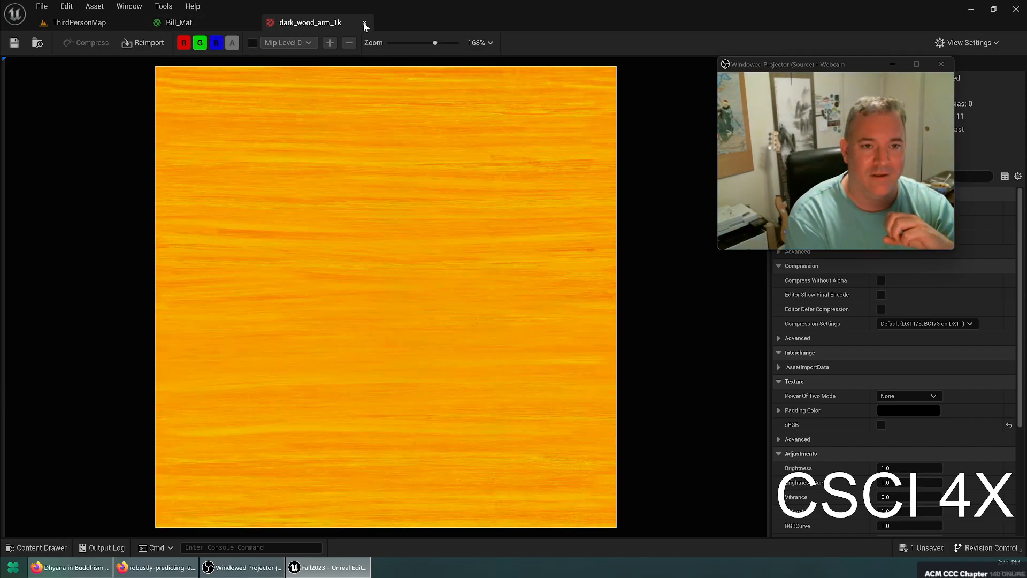
pyautogui.click(364, 22)
# Step: Replace the brick normal map in the Normal texture sample with dark_wood_nor_dx_1k and inspect the preview sphere
pyautogui.moveTo(129, 227); pyautogui.dragTo(157, 219)
pyautogui.click(400, 386)
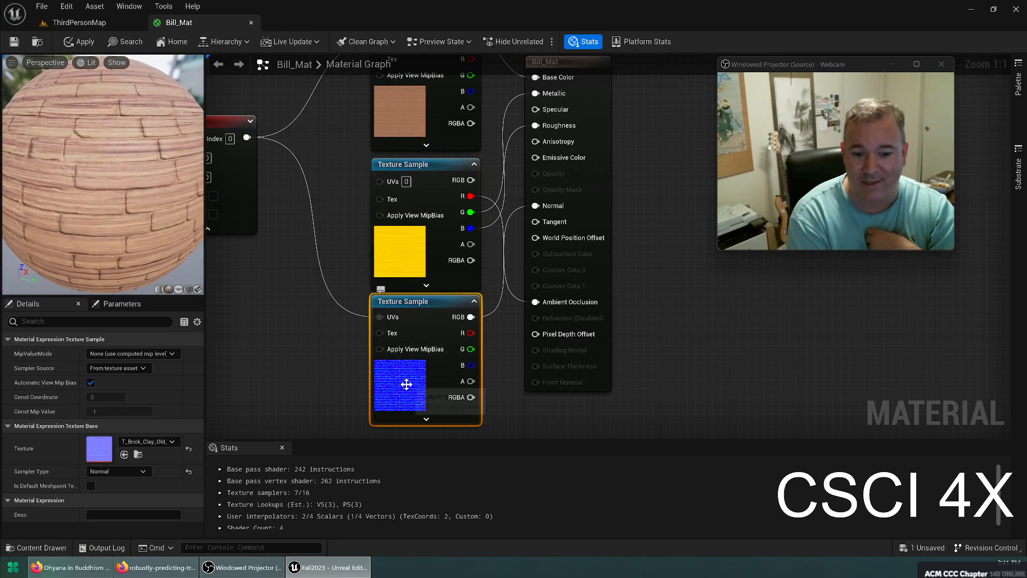
pyautogui.click(143, 444)
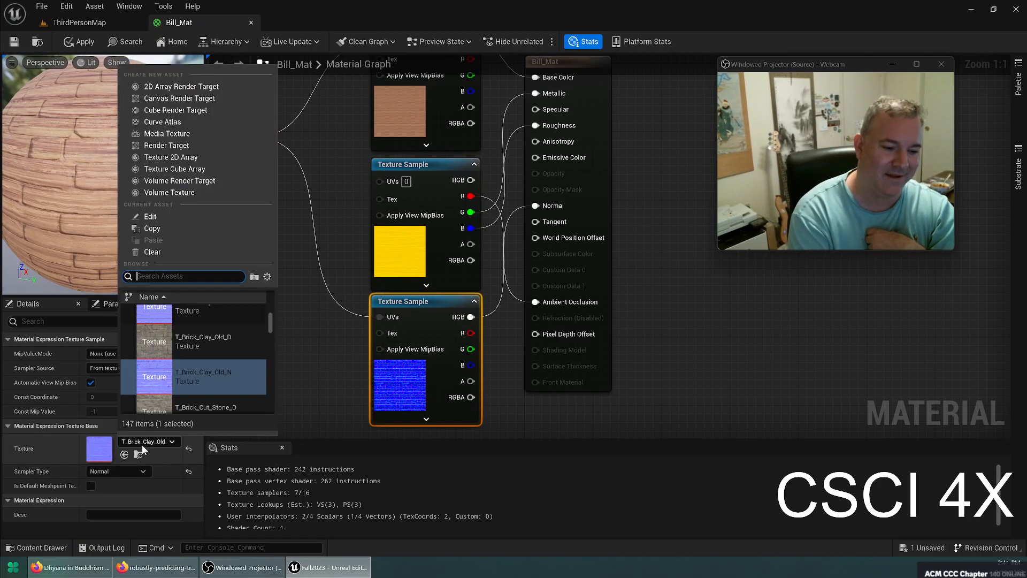
pyautogui.write('dark')
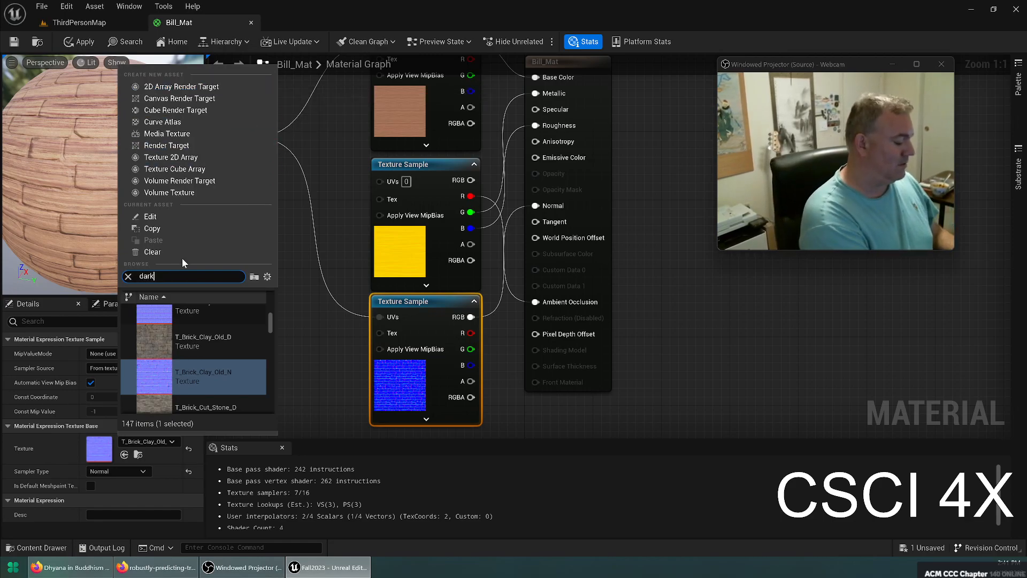
pyautogui.write('_wood')
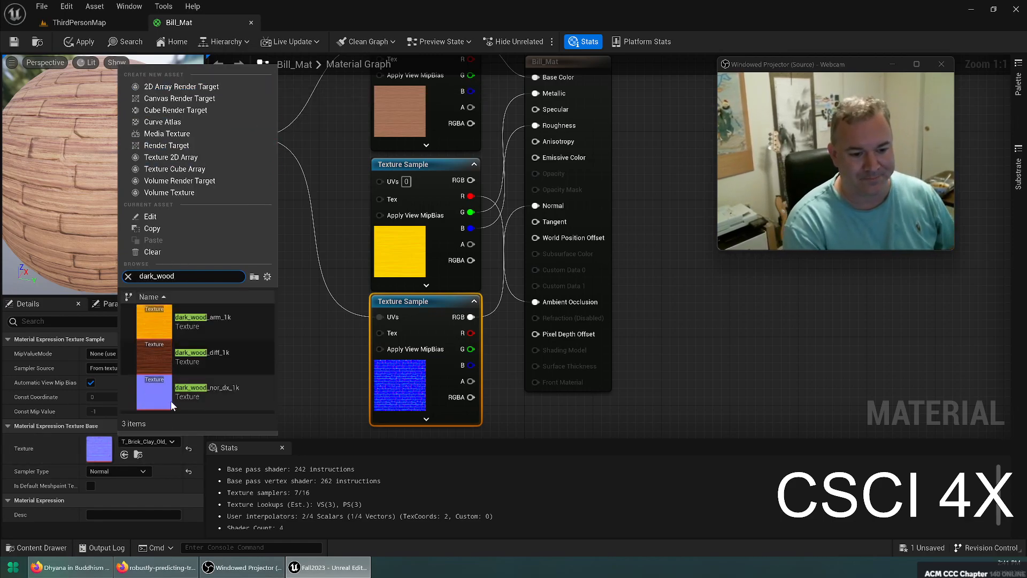
pyautogui.click(166, 398)
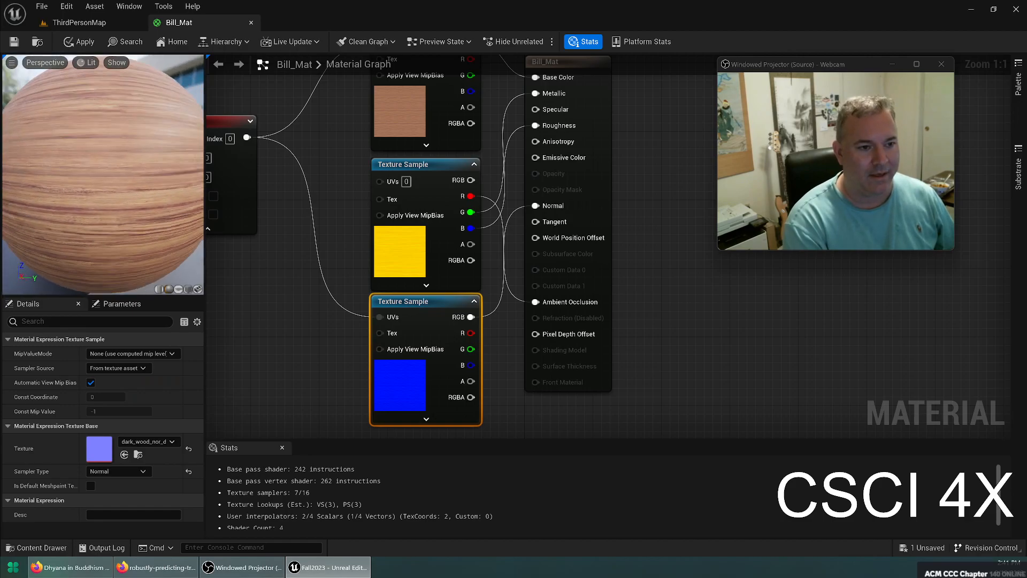
pyautogui.moveTo(128, 201); pyautogui.dragTo(128, 202)
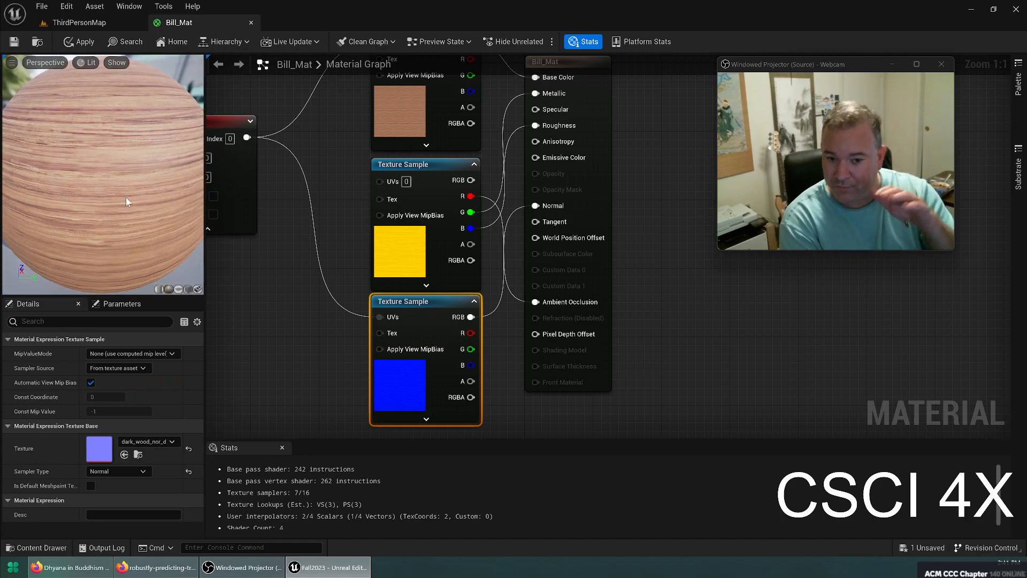
pyautogui.moveTo(138, 200)
pyautogui.mouseDown()
pyautogui.moveTo(138, 168)
pyautogui.moveTo(164, 140)
pyautogui.mouseUp()
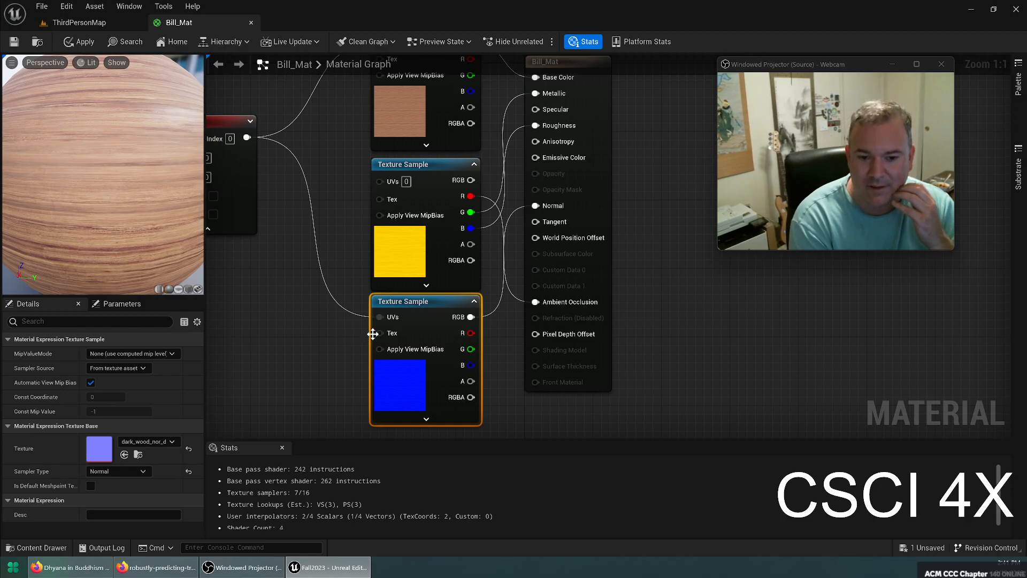
# Step: Review the diffuse, ARM and normal texture samples in the graph and save the Bill_Mat material
pyautogui.moveTo(344, 228); pyautogui.dragTo(314, 315, button='right')
pyautogui.click(372, 251)
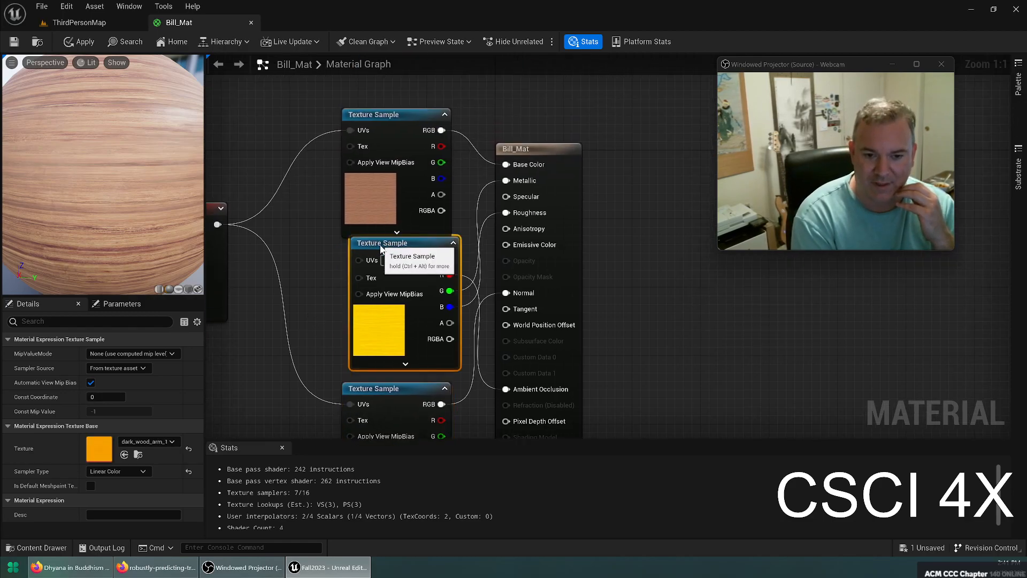
pyautogui.click(374, 115)
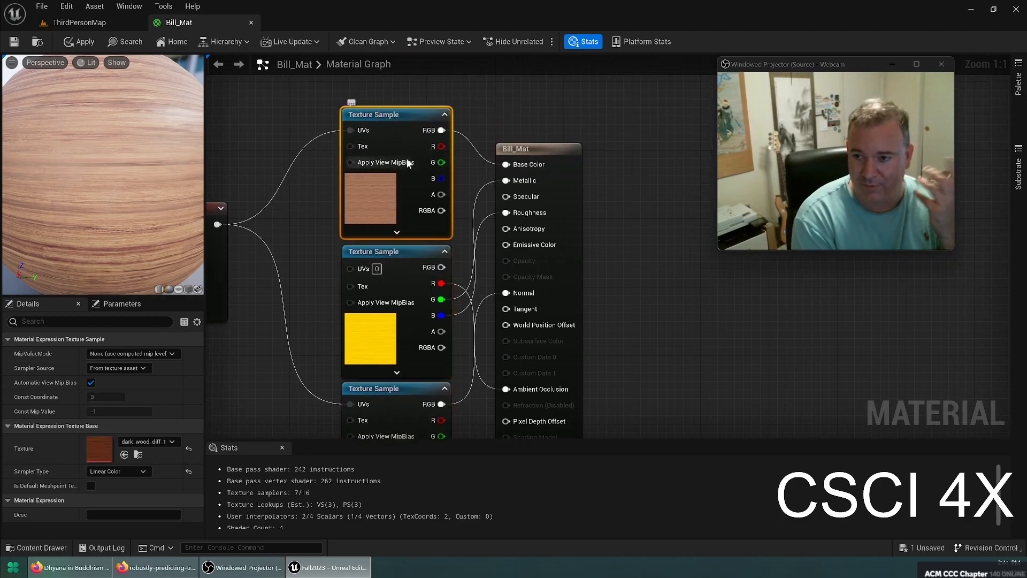
pyautogui.moveTo(398, 264); pyautogui.dragTo(434, 158, button='right')
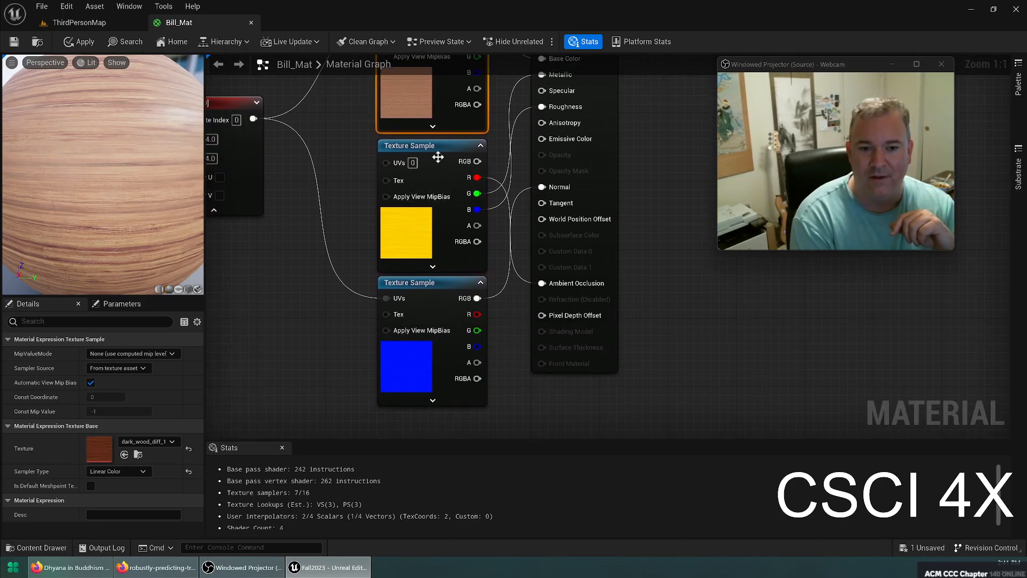
pyautogui.click(433, 150)
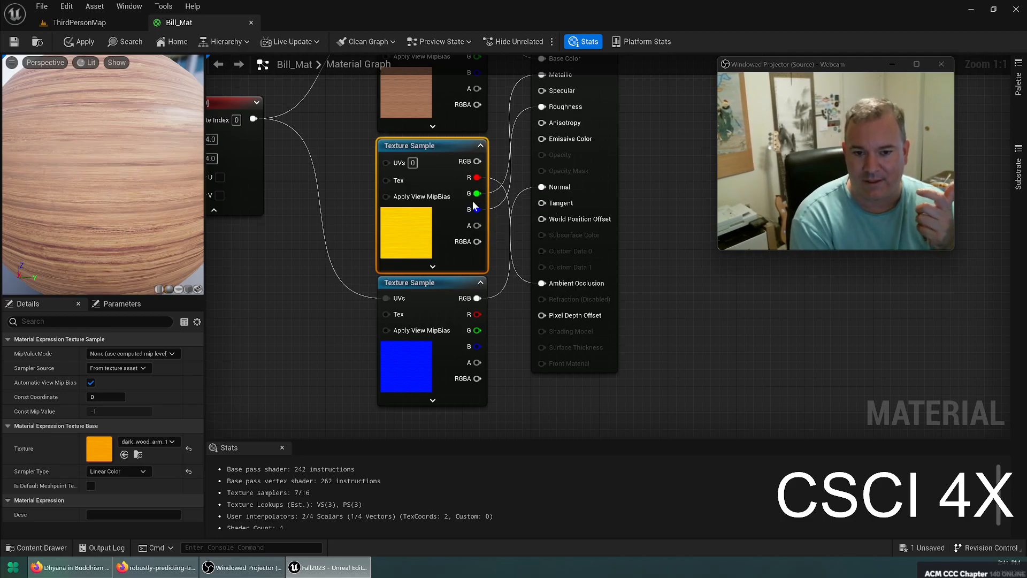
pyautogui.click(436, 300)
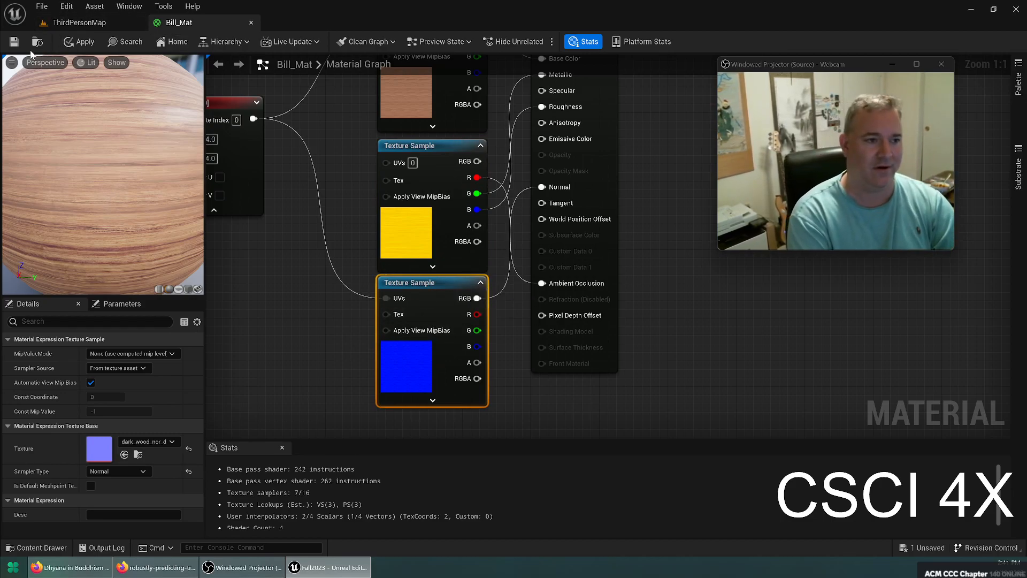
pyautogui.click(13, 41)
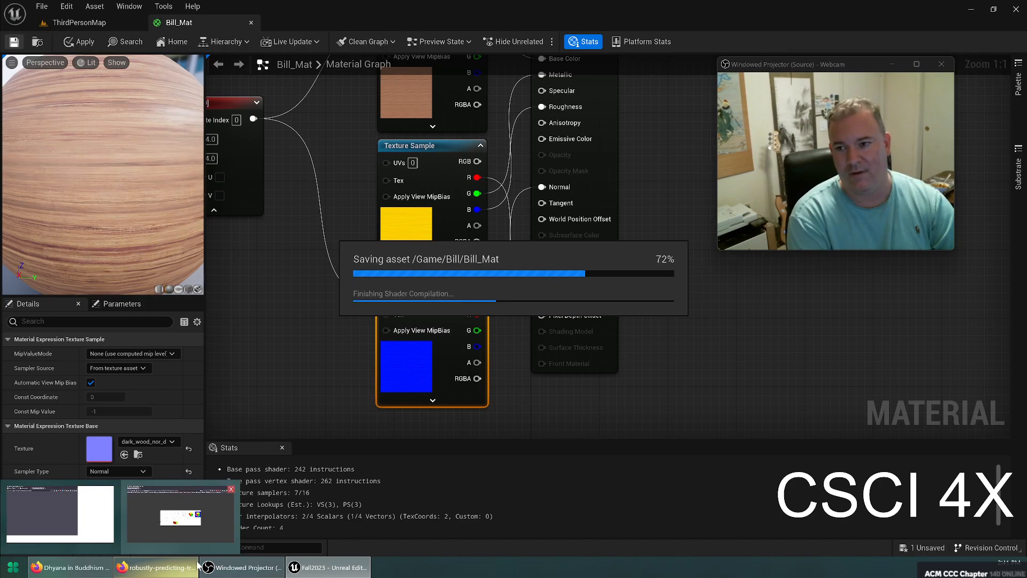
# Step: Change the Bill_Mat material's shading model to Subsurface
pyautogui.scroll(-1, 425, 351)
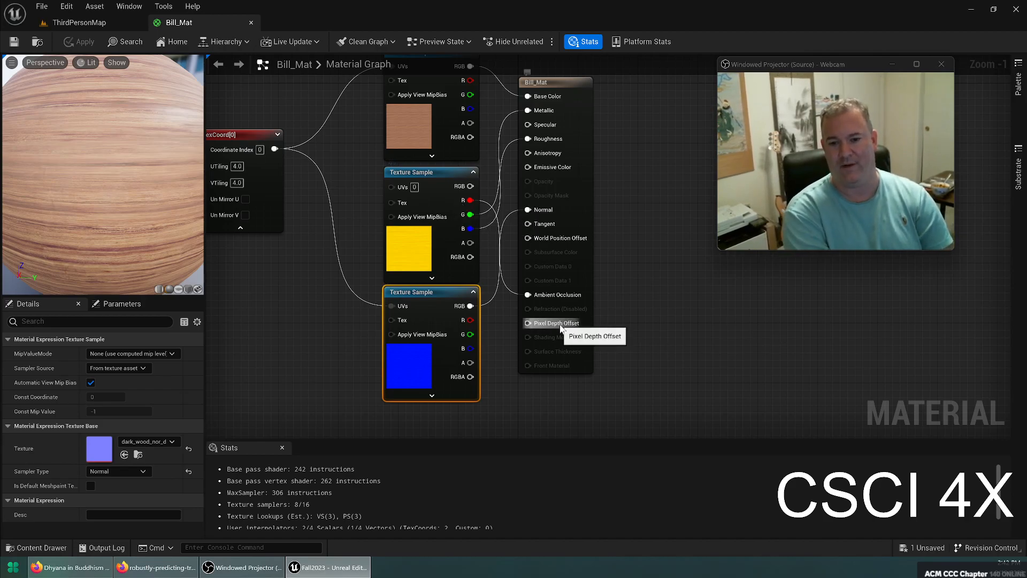
pyautogui.moveTo(569, 253)
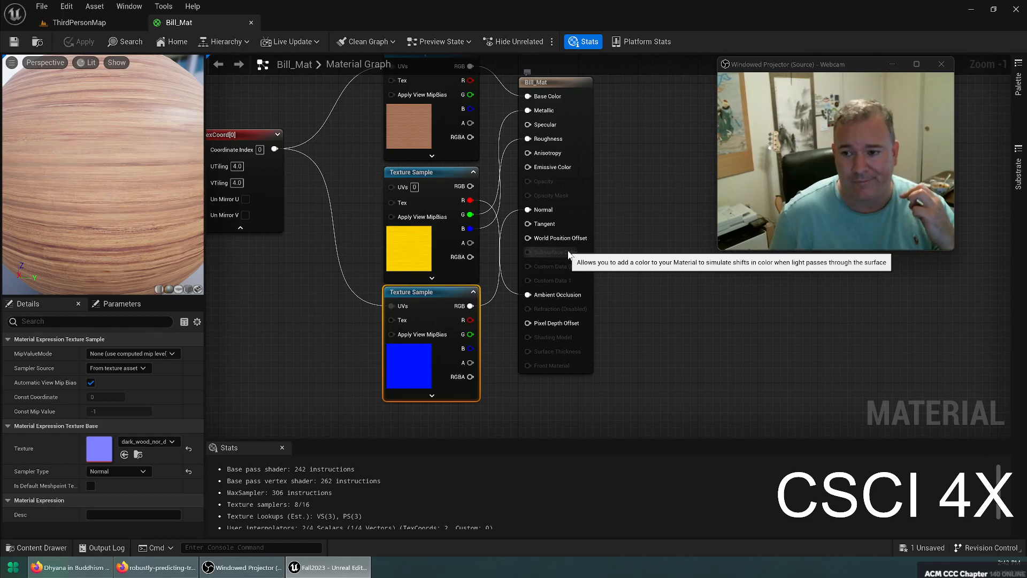
pyautogui.click(320, 308)
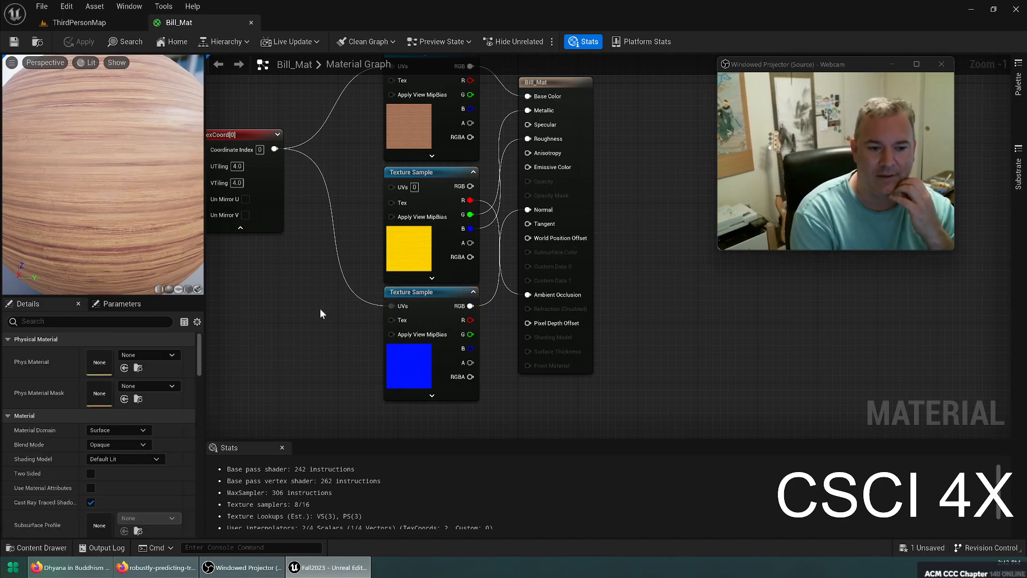
pyautogui.scroll(-2, 139, 418)
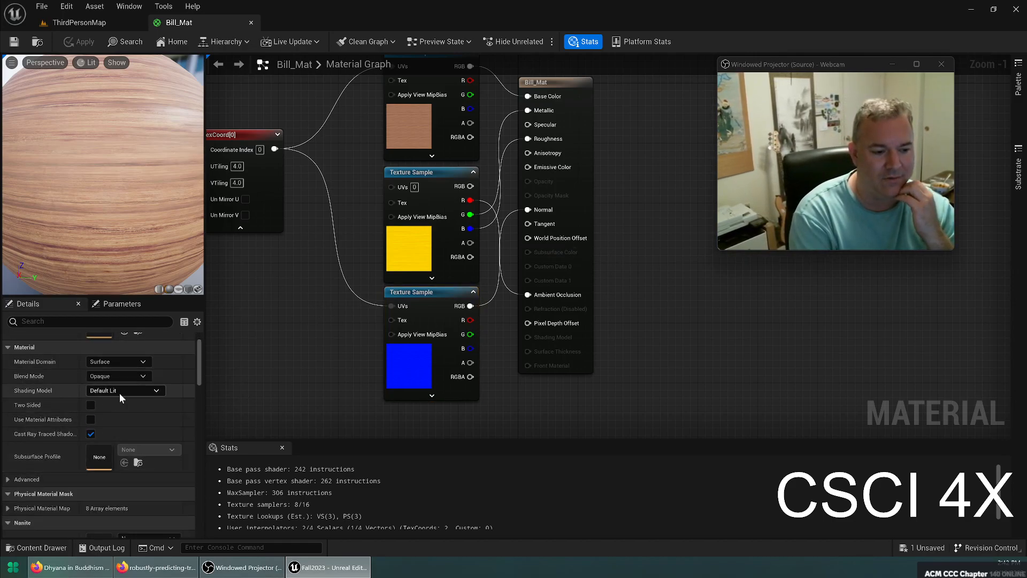
pyautogui.click(120, 393)
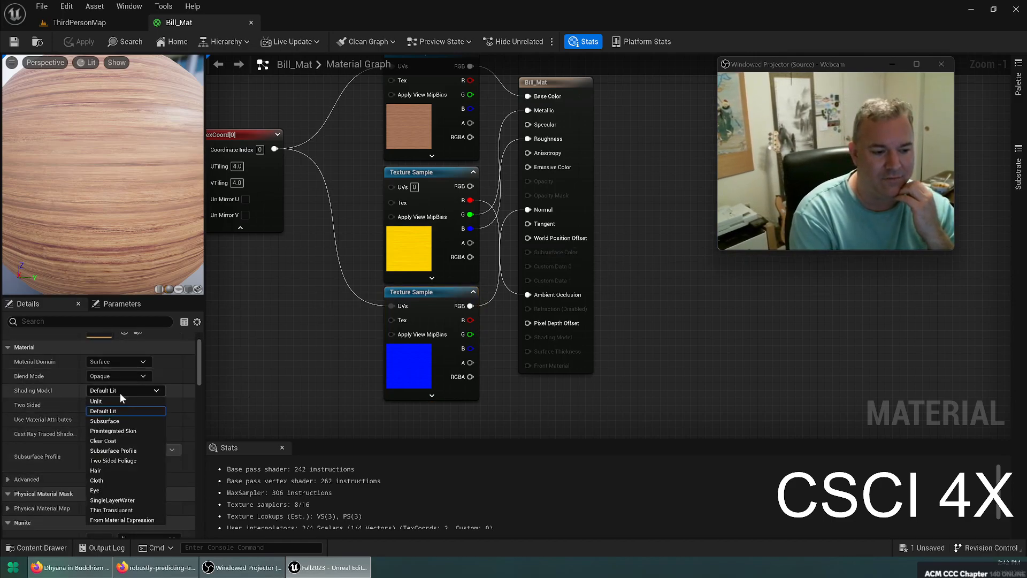
pyautogui.click(113, 422)
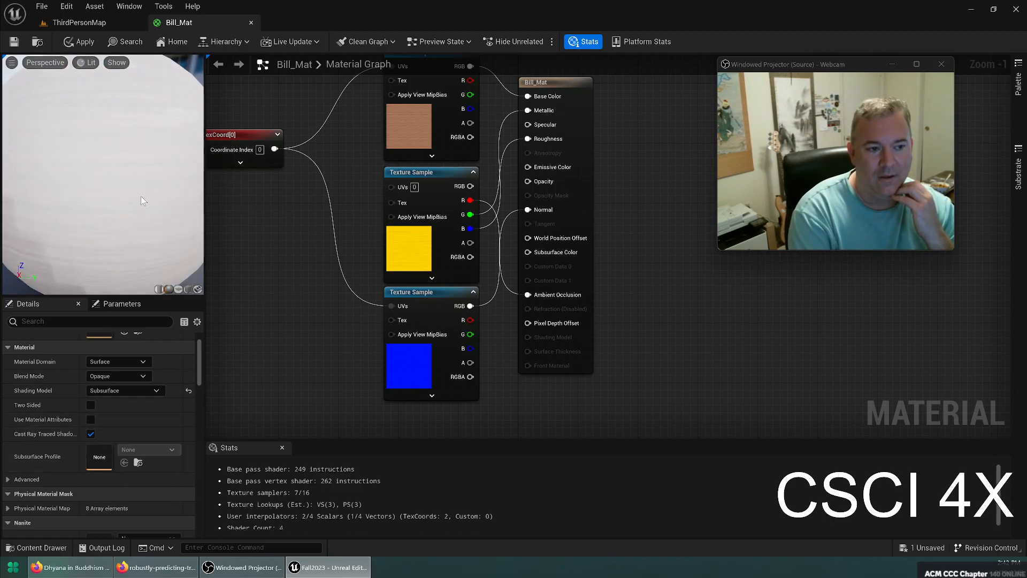
# Step: Save Bill_Mat with the Subsurface shading model and shift the point light along the material-covered block in ThirdPersonMap
pyautogui.moveTo(338, 266); pyautogui.dragTo(395, 284, button='right')
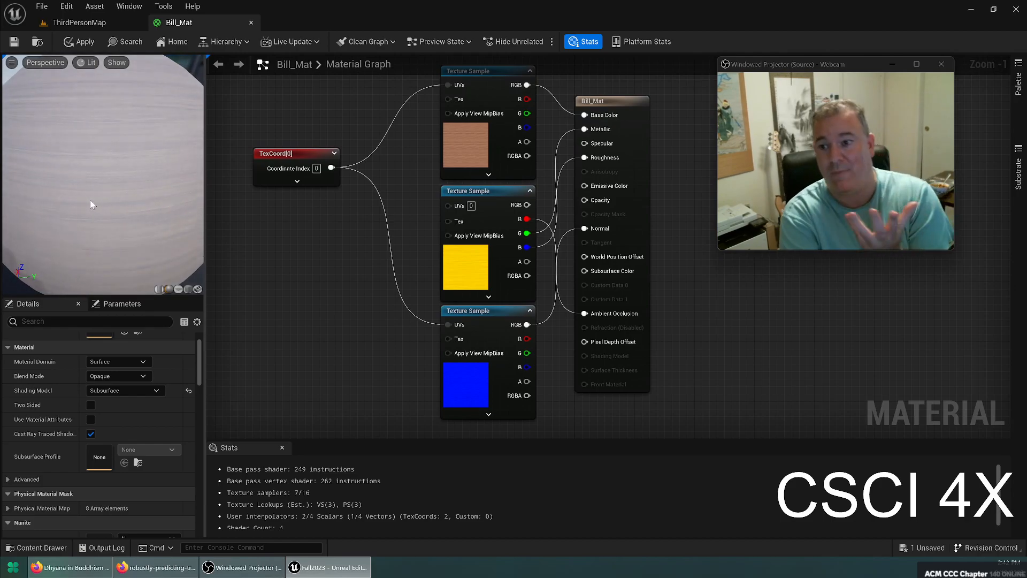
pyautogui.click(13, 44)
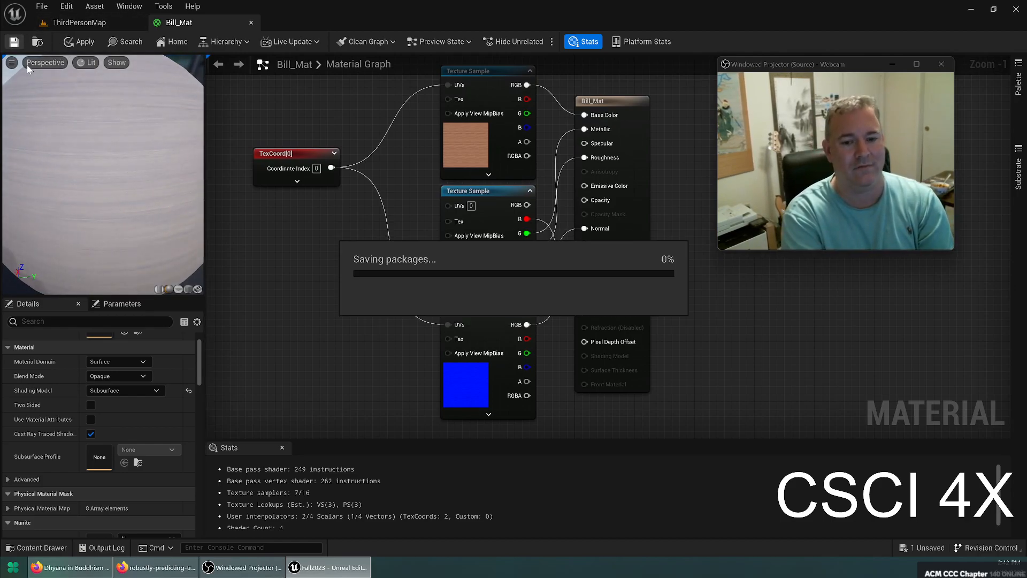
pyautogui.click(82, 25)
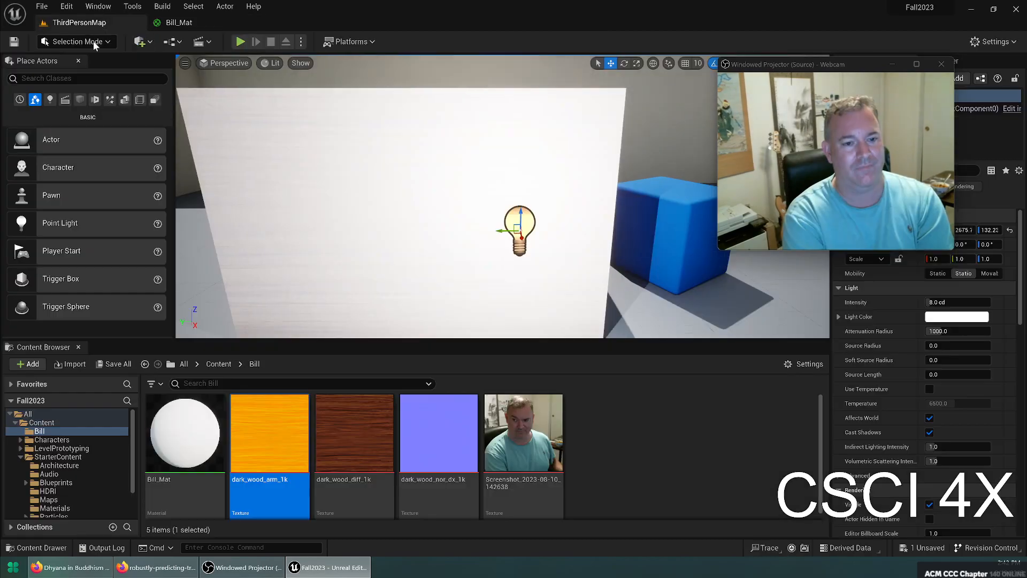
pyautogui.moveTo(481, 198); pyautogui.dragTo(535, 224, button='right')
pyautogui.moveTo(531, 204); pyautogui.dragTo(557, 142)
pyautogui.moveTo(557, 142); pyautogui.dragTo(608, 119, button='right')
pyautogui.press('w')
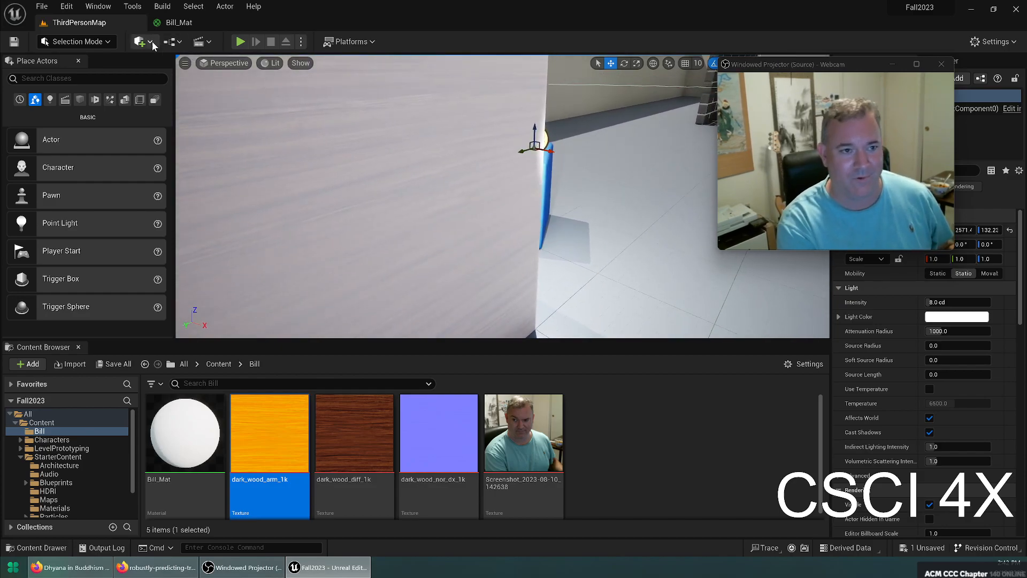
# Step: Add a Constant3Vector with R 0.8, G 0.4, B 0.0 to the Bill_Mat graph and connect it to Subsurface Color
pyautogui.click(176, 22)
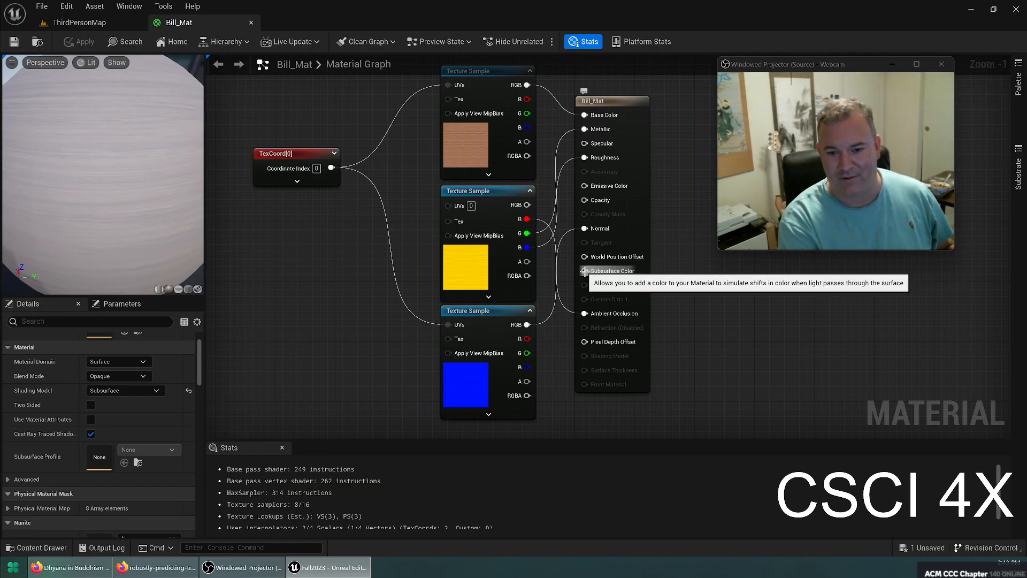
pyautogui.click(294, 293)
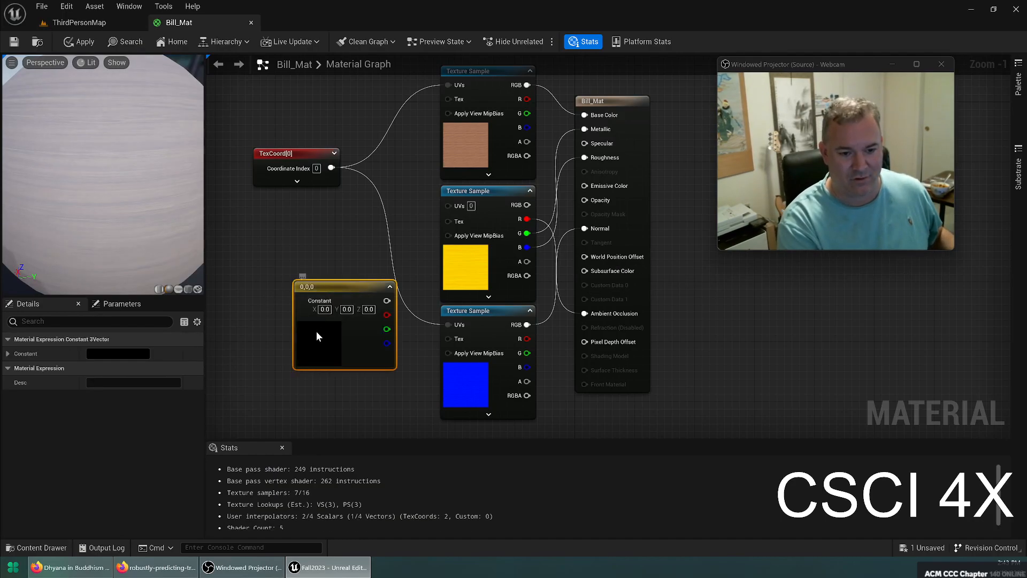
pyautogui.doubleClick(316, 331)
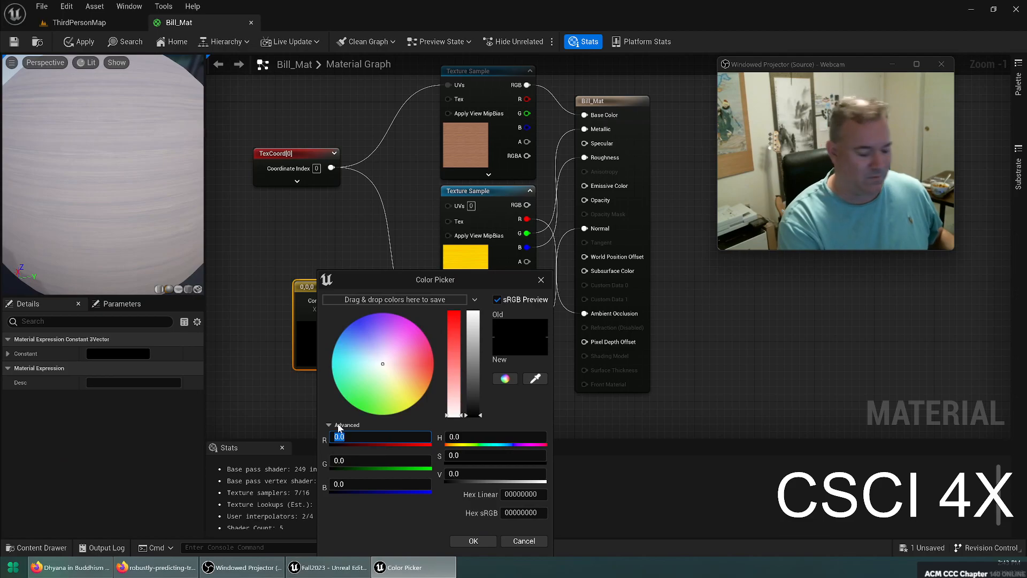
pyautogui.write('0.8')
pyautogui.press('Tab')
pyautogui.write('0.4')
pyautogui.press('Return')
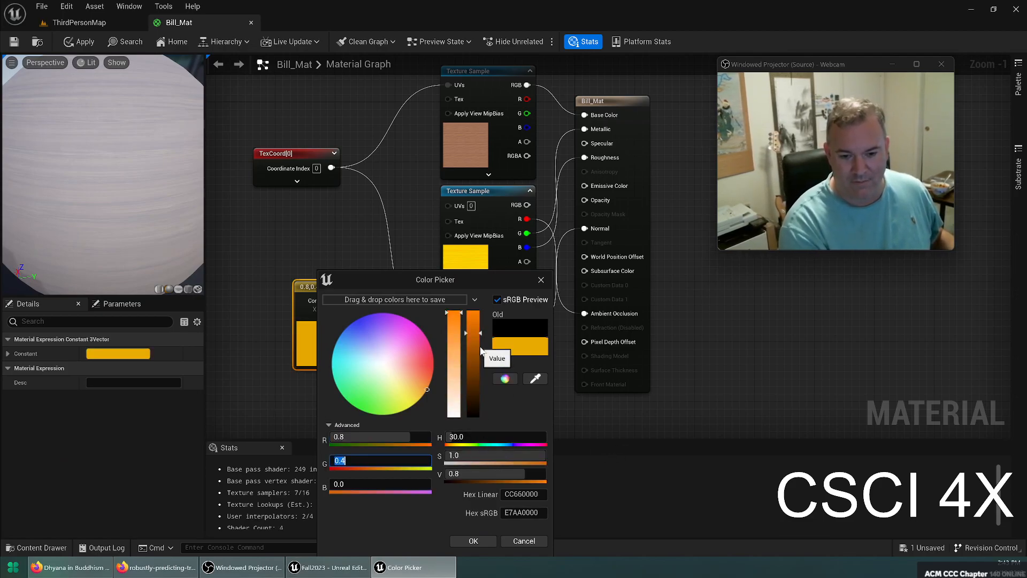
pyautogui.click(473, 540)
pyautogui.moveTo(386, 300); pyautogui.dragTo(586, 271)
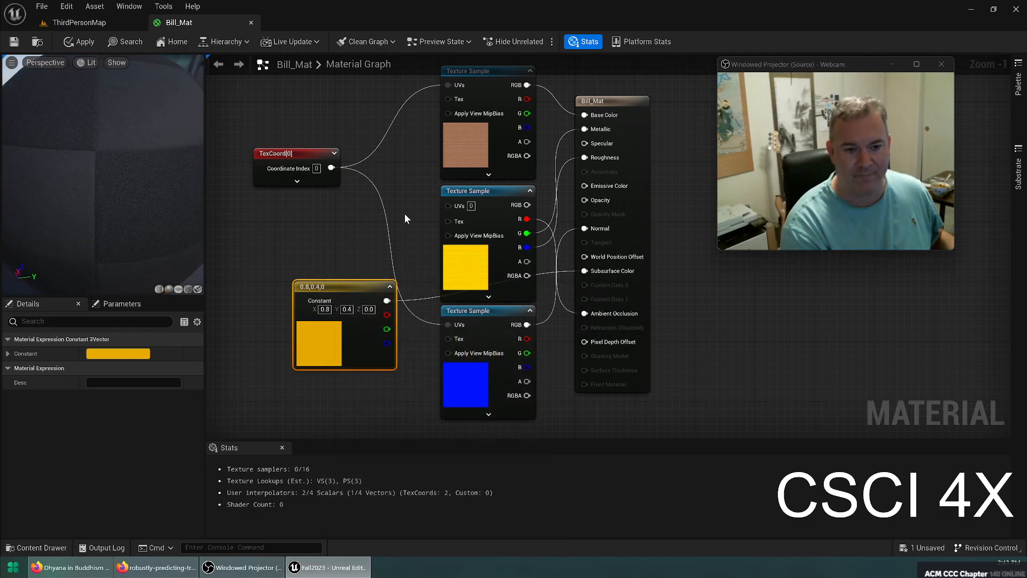
# Step: Save Bill_Mat and raise the point light to the top edge of the wooden block in ThirdPersonMap
pyautogui.click(16, 42)
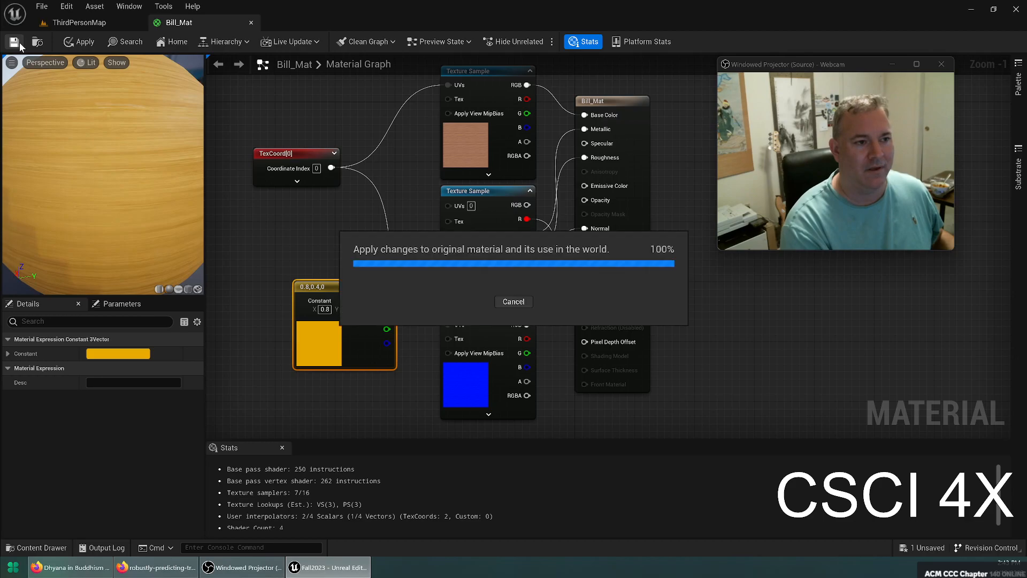
pyautogui.click(75, 23)
pyautogui.moveTo(503, 196); pyautogui.dragTo(430, 104, button='right')
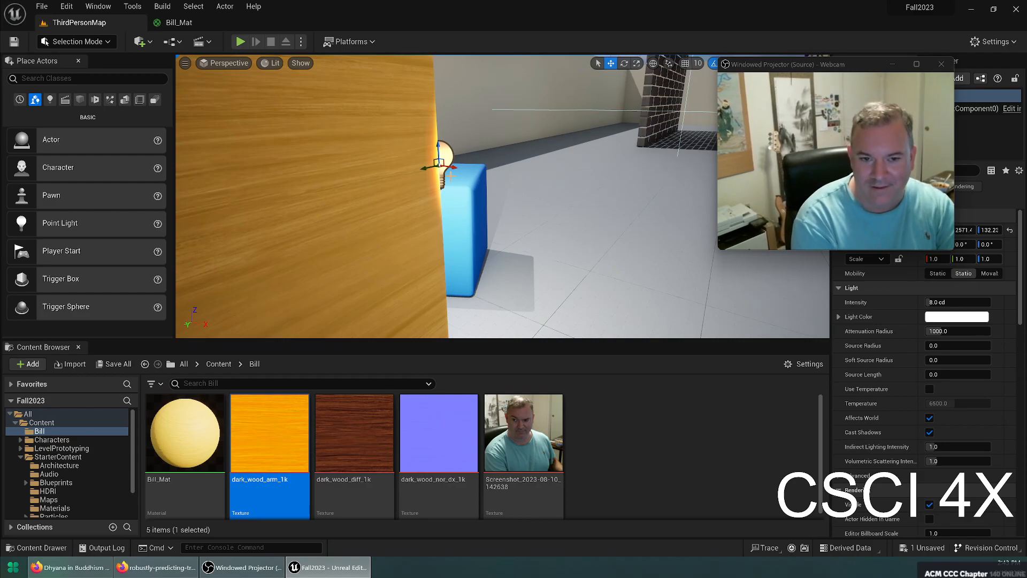
pyautogui.moveTo(452, 169)
pyautogui.mouseDown()
pyautogui.moveTo(498, 180)
pyautogui.moveTo(496, 196)
pyautogui.moveTo(438, 175)
pyautogui.moveTo(251, 184)
pyautogui.moveTo(296, 226)
pyautogui.moveTo(348, 214)
pyautogui.moveTo(284, 225)
pyautogui.moveTo(228, 252)
pyautogui.moveTo(360, 207)
pyautogui.moveTo(412, 176)
pyautogui.moveTo(402, 181)
pyautogui.moveTo(499, 184)
pyautogui.moveTo(545, 225)
pyautogui.moveTo(447, 179)
pyautogui.moveTo(355, 156)
pyautogui.moveTo(423, 178)
pyautogui.moveTo(446, 159)
pyautogui.mouseUp()
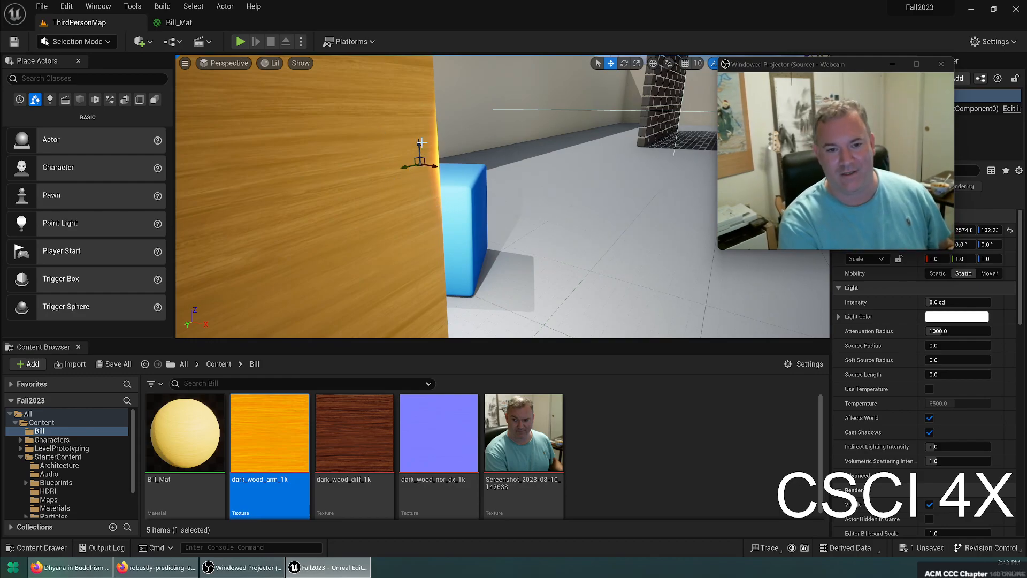
pyautogui.moveTo(419, 143); pyautogui.dragTo(419, 82)
pyautogui.moveTo(418, 83)
pyautogui.mouseDown(button='right')
pyautogui.moveTo(410, 62)
pyautogui.moveTo(406, 80)
pyautogui.mouseUp(button='right')
pyautogui.press('e')
pyautogui.moveTo(436, 234)
pyautogui.mouseDown()
pyautogui.moveTo(445, 178)
pyautogui.moveTo(461, 211)
pyautogui.moveTo(428, 221)
pyautogui.mouseUp()
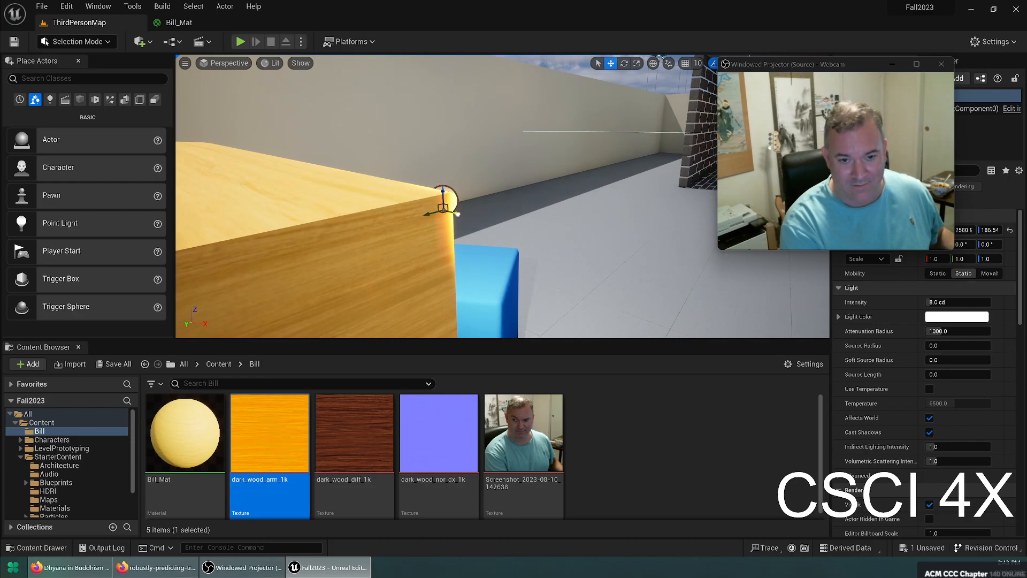
# Step: Lower the point light to the block's front face and examine how the light affects the wood surface
pyautogui.moveTo(420, 219)
pyautogui.mouseDown(button='right')
pyautogui.moveTo(428, 241)
pyautogui.moveTo(375, 230)
pyautogui.moveTo(369, 208)
pyautogui.moveTo(412, 187)
pyautogui.moveTo(432, 215)
pyautogui.mouseUp(button='right')
pyautogui.moveTo(547, 193); pyautogui.dragTo(463, 126, button='right')
pyautogui.moveTo(498, 165); pyautogui.dragTo(509, 184)
pyautogui.moveTo(509, 184); pyautogui.dragTo(414, 178, button='right')
pyautogui.moveTo(409, 178); pyautogui.dragTo(505, 192)
pyautogui.moveTo(506, 193); pyautogui.dragTo(527, 185, button='right')
pyautogui.moveTo(479, 259); pyautogui.dragTo(430, 217, button='right')
pyautogui.moveTo(416, 269); pyautogui.dragTo(417, 269, button='right')
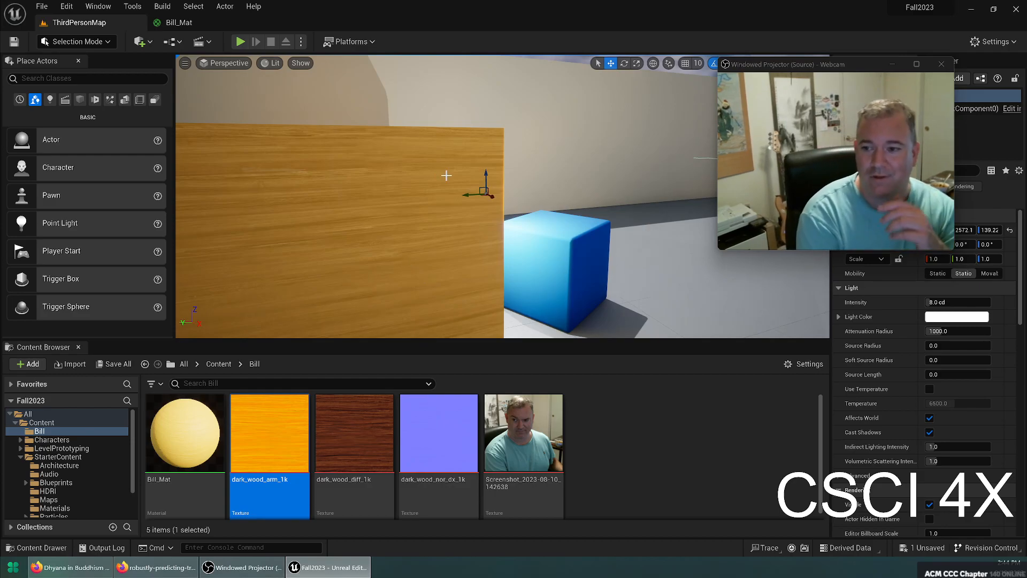
# Step: Switch to Firefox, search the web for "subsurface scattering" in a new window and open the Wikipedia article
pyautogui.click(146, 566)
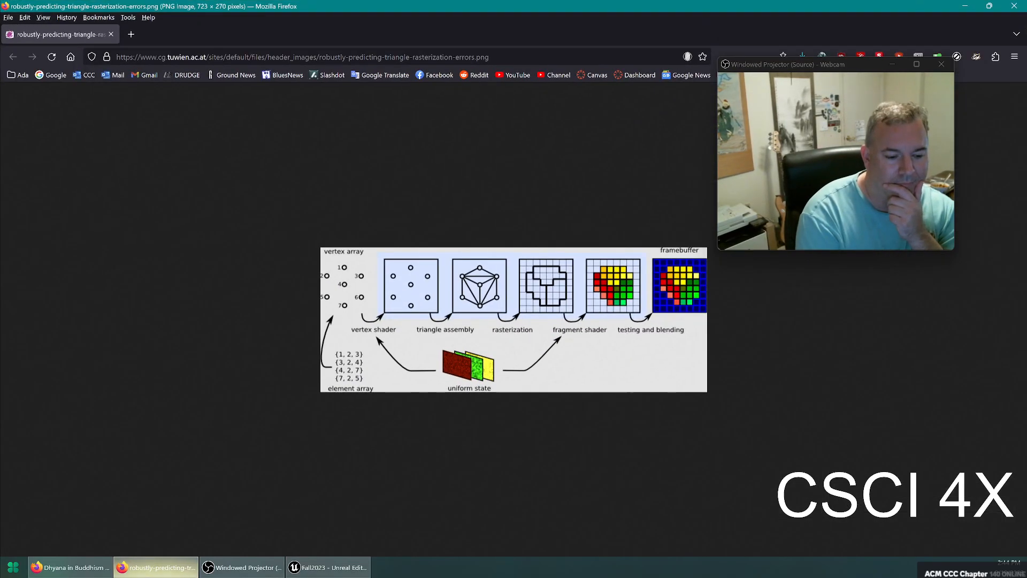
pyautogui.hotkey('ctrl', 'n')
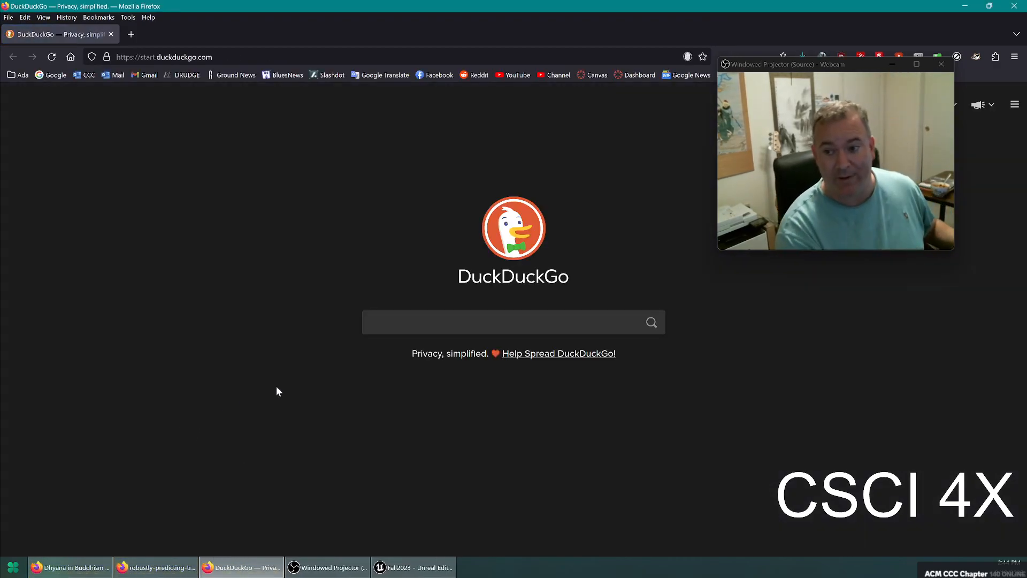
pyautogui.write('subsurface scattering')
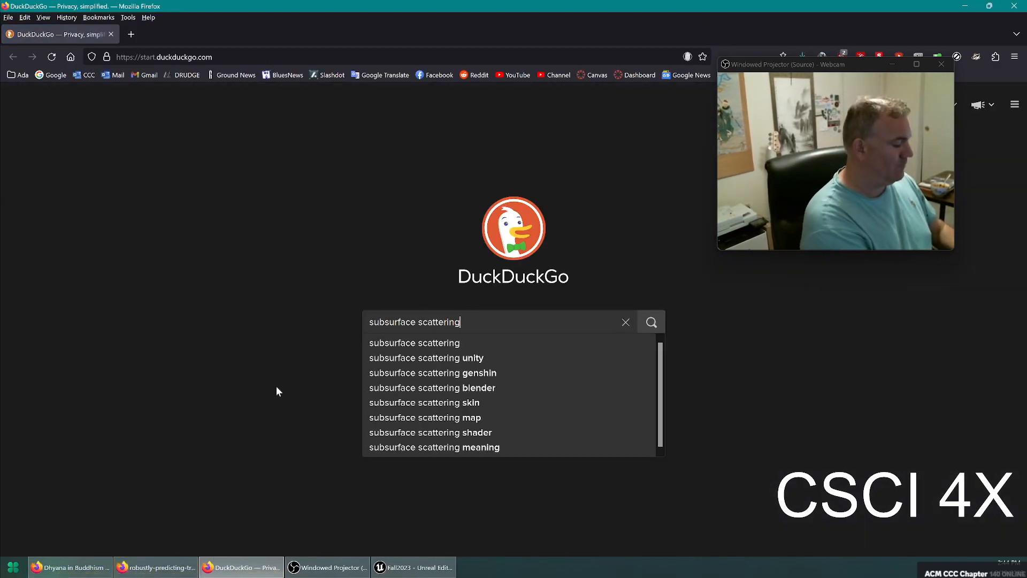
pyautogui.press('Return')
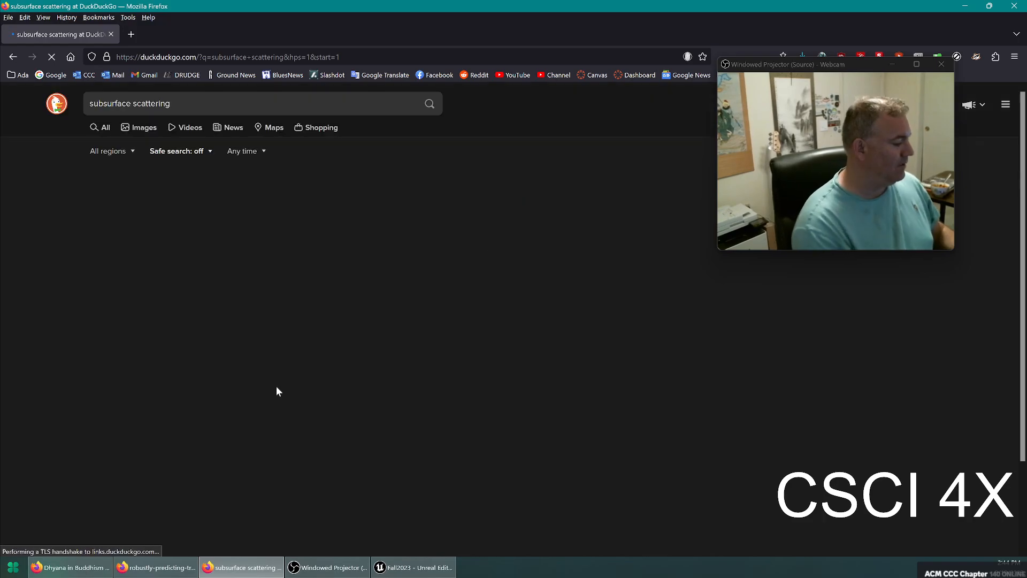
pyautogui.click(184, 189)
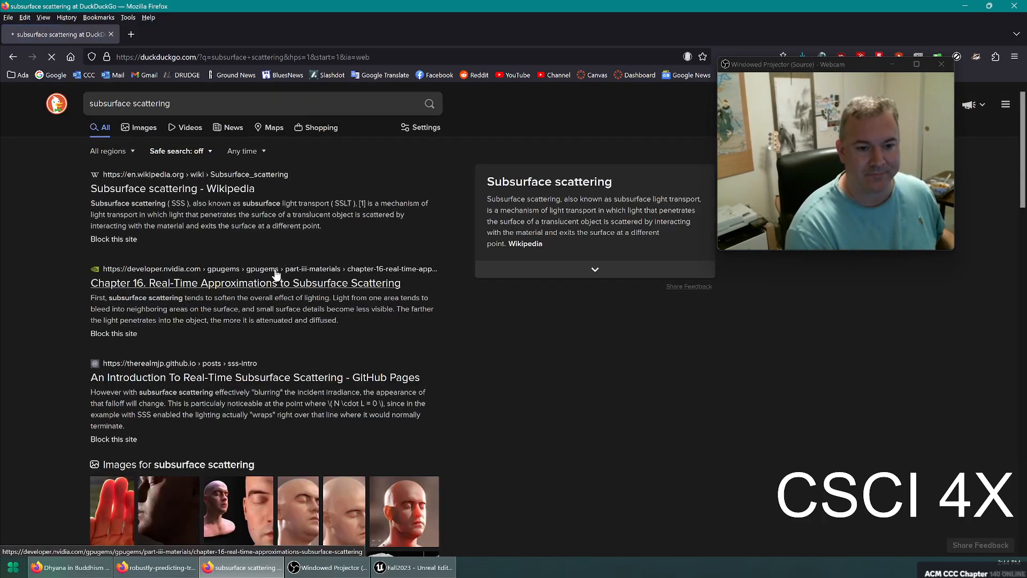
# Step: Enlarge the photograph of the backlit human hand in the Wikipedia article, close it and skim the page
pyautogui.scroll(-3, 952, 421)
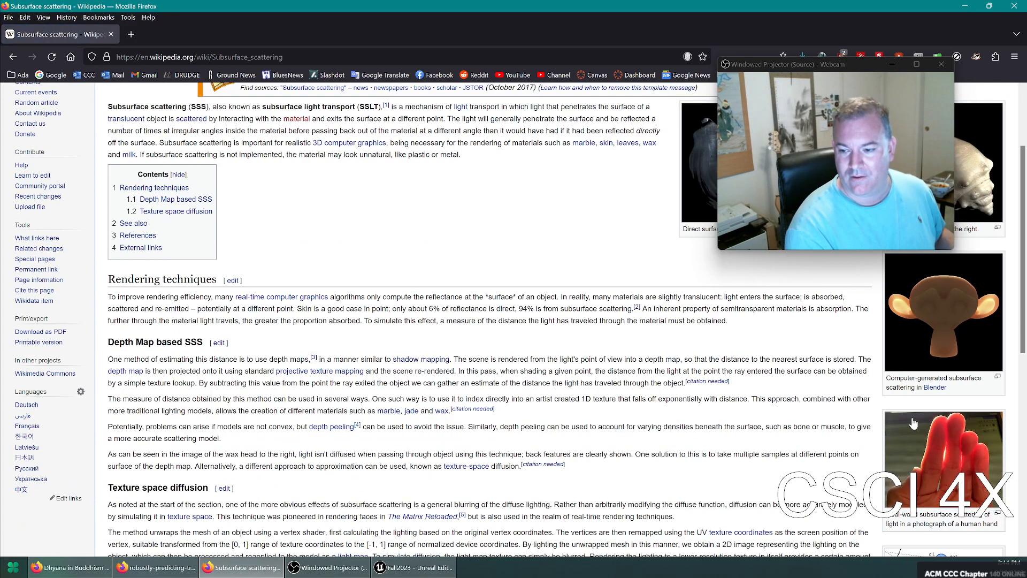
pyautogui.click(974, 458)
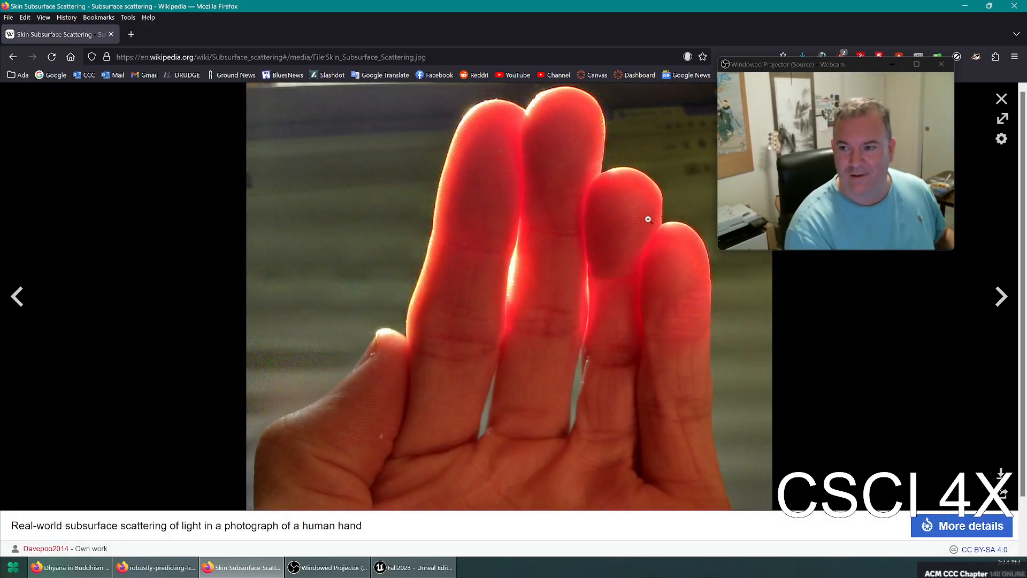
pyautogui.press('Escape')
pyautogui.scroll(-5, 514, 321)
pyautogui.scroll(3, 514, 321)
pyautogui.scroll(5, 513, 321)
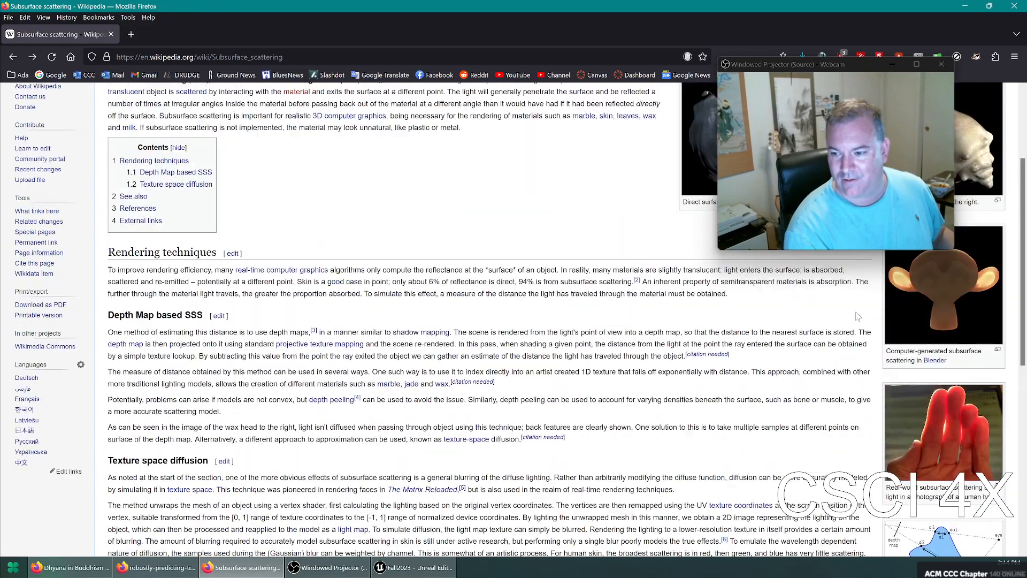
# Step: Browse the image results for subsurface scattering, preview the skin-rendered head and glowing statues, and close both browser windows
pyautogui.click(13, 57)
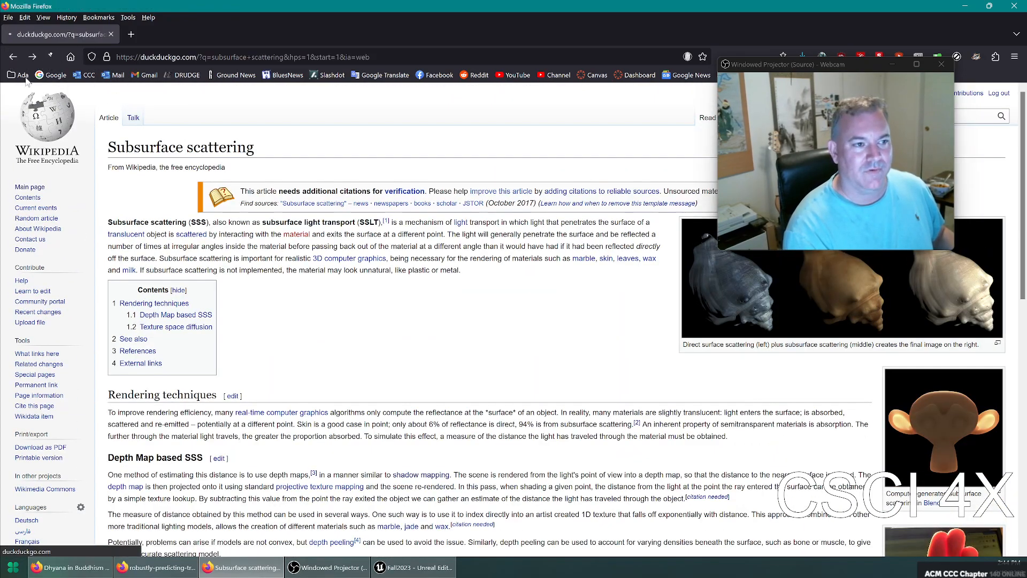
pyautogui.click(134, 133)
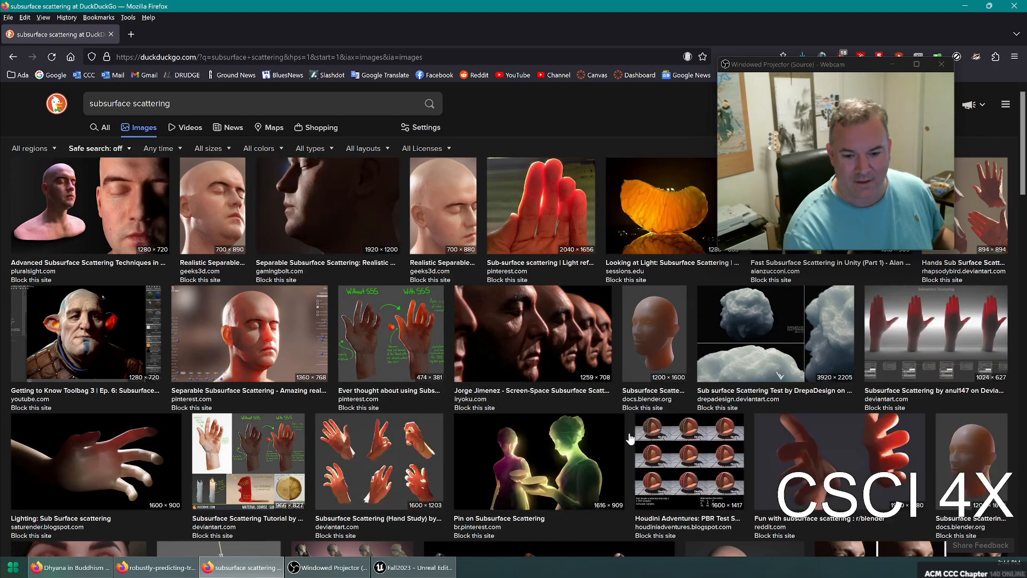
pyautogui.click(281, 371)
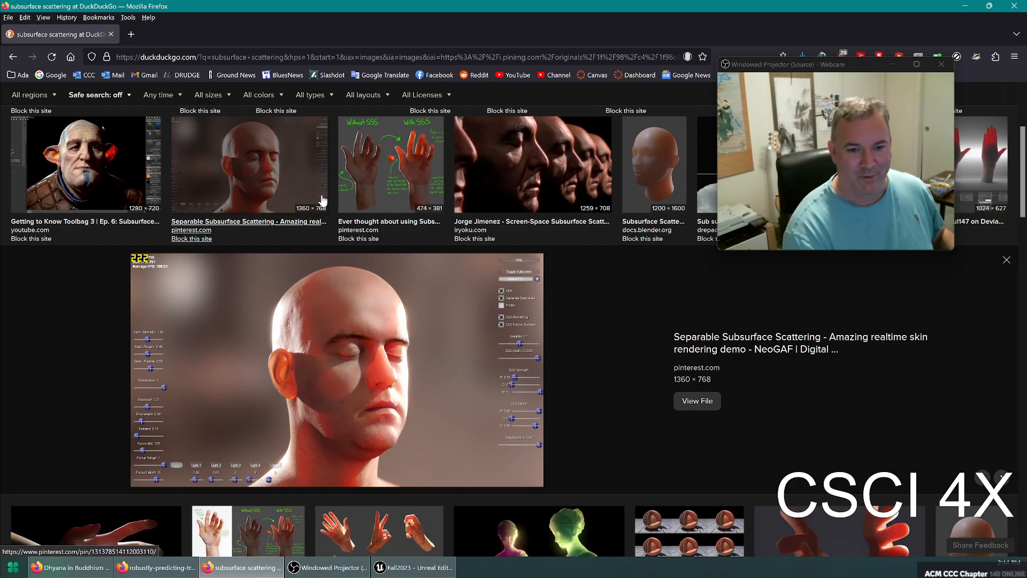
pyautogui.scroll(-3, 530, 286)
pyautogui.click(580, 349)
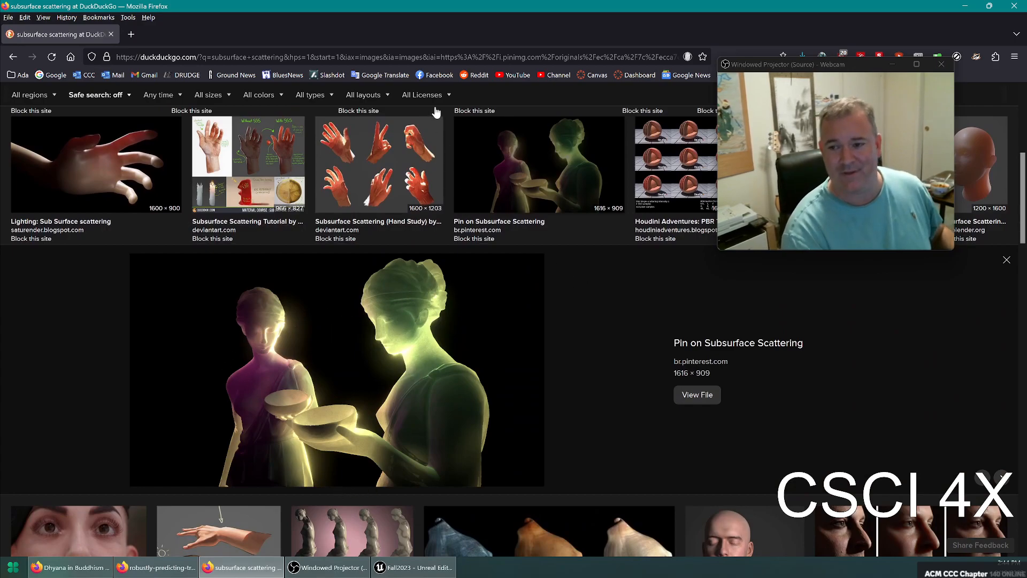
pyautogui.hotkey('ctrl', 'w')
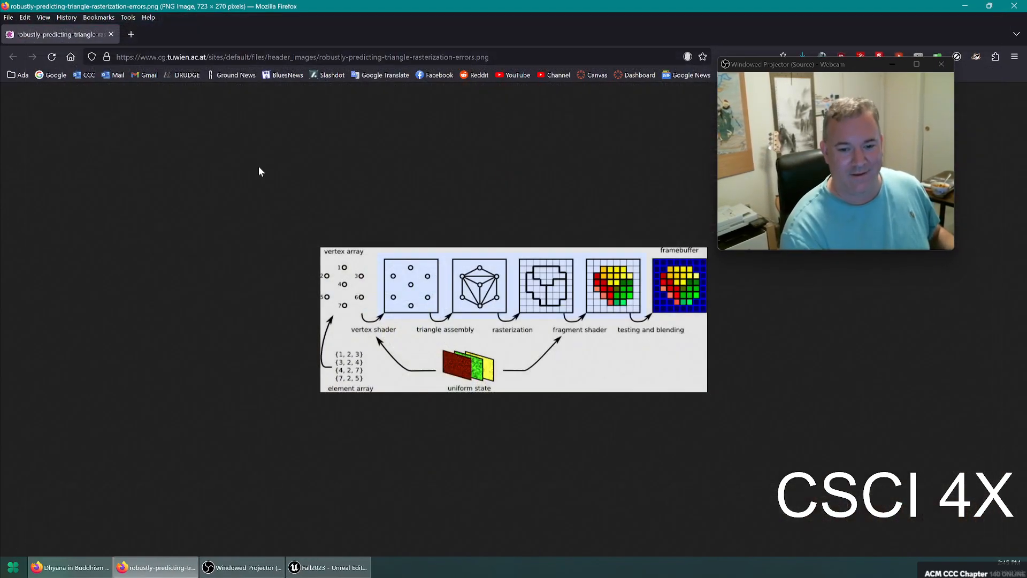
pyautogui.hotkey('ctrl', 'w')
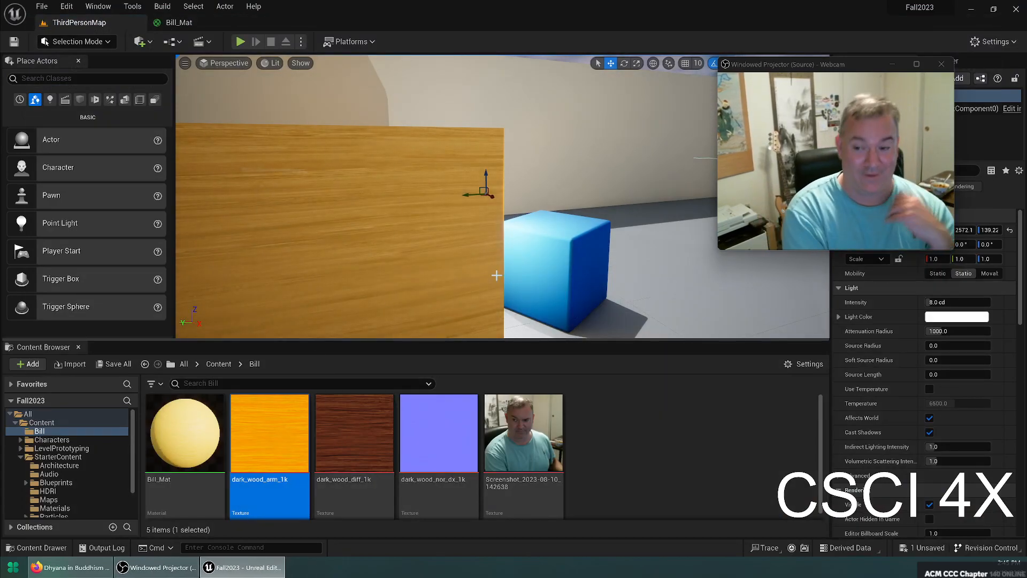
# Step: In Bill_Mat, move the orange constant node away from the texture samples and set the shading model to Clear Coat
pyautogui.click(177, 22)
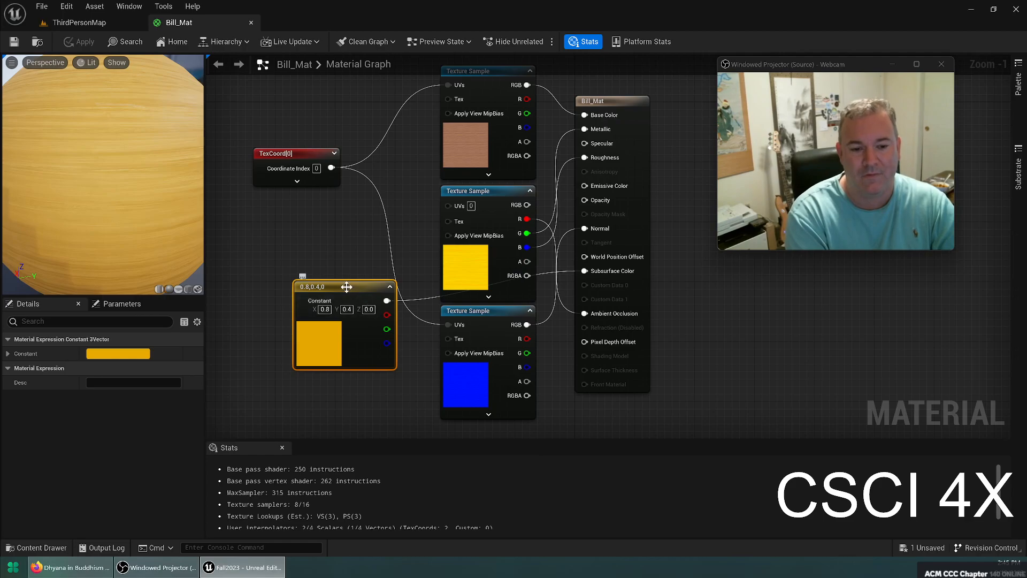
pyautogui.moveTo(348, 285); pyautogui.dragTo(315, 309)
pyautogui.click(306, 235)
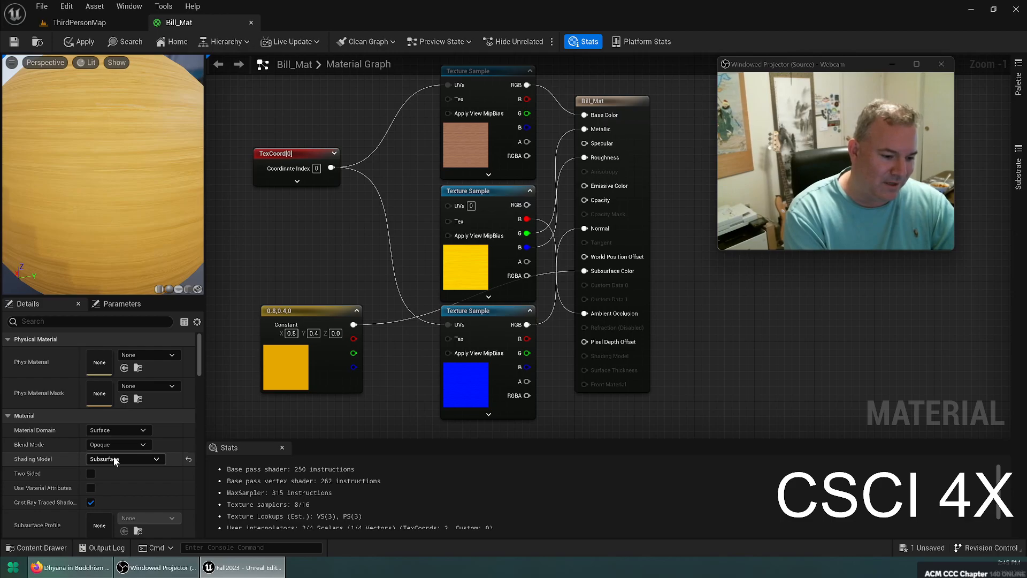
pyautogui.click(116, 461)
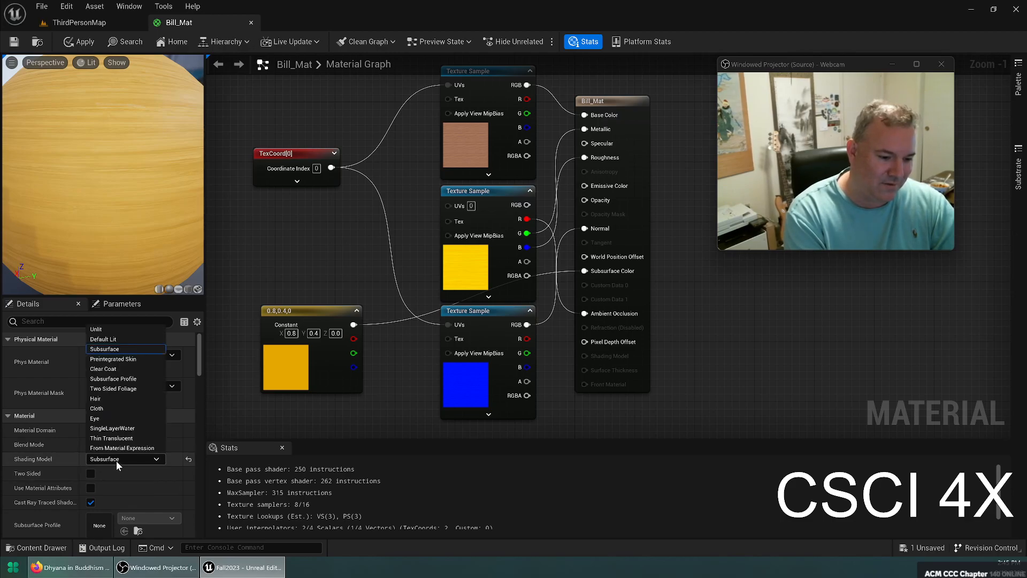
pyautogui.click(118, 370)
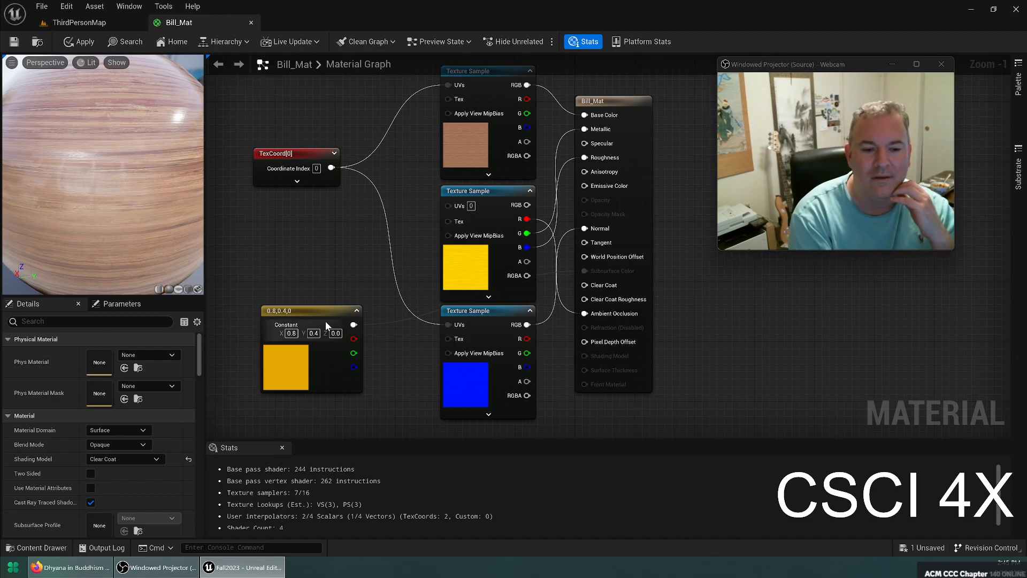
# Step: Connect the constant vector to Clear Coat and change its colour to red with R 0.8, G 0.0, B 0.090394
pyautogui.moveTo(326, 316); pyautogui.dragTo(585, 284)
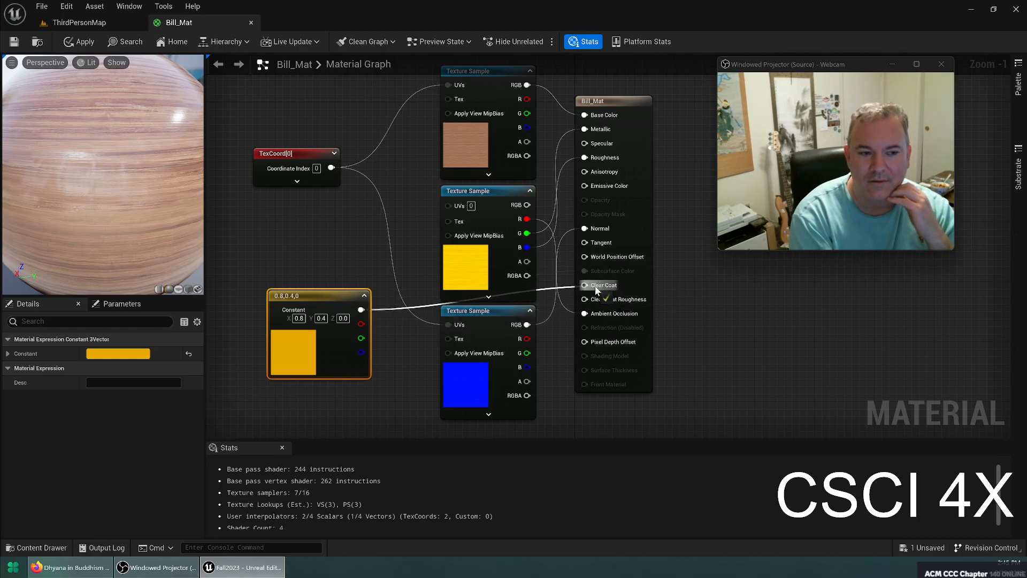
pyautogui.doubleClick(293, 352)
pyautogui.click(417, 357)
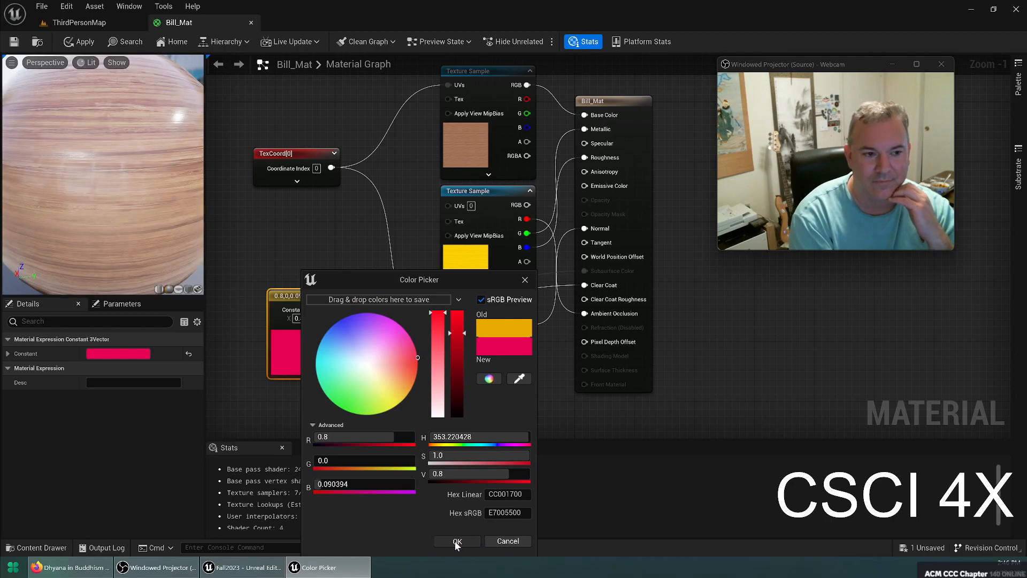
pyautogui.click(457, 541)
# Step: Recolour the Clear Coat constant to turquoise with values 0.0, 0.8 and 0.570857
pyautogui.moveTo(297, 346); pyautogui.dragTo(316, 384)
pyautogui.doubleClick(305, 347)
pyautogui.click(461, 541)
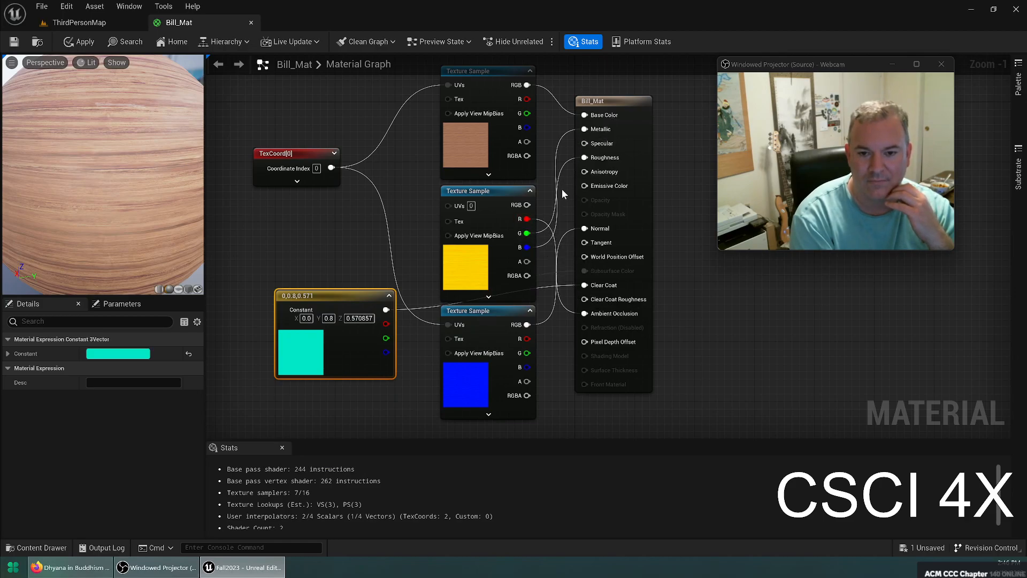
# Step: Connect the green channel of the dark_wood_arm texture sample to Clear Coat Roughness and save Bill_Mat
pyautogui.moveTo(529, 234); pyautogui.dragTo(583, 313)
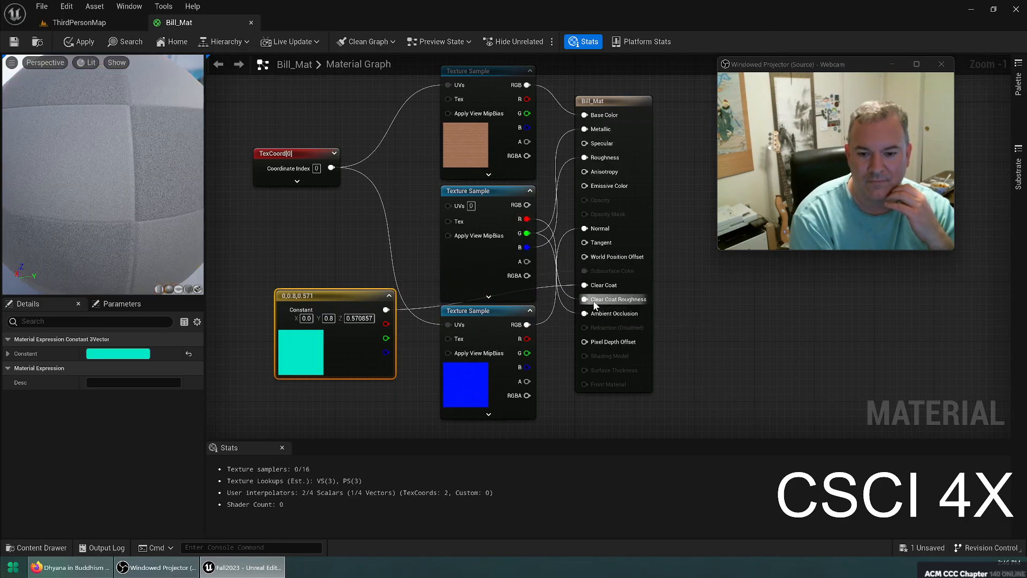
pyautogui.click(543, 275)
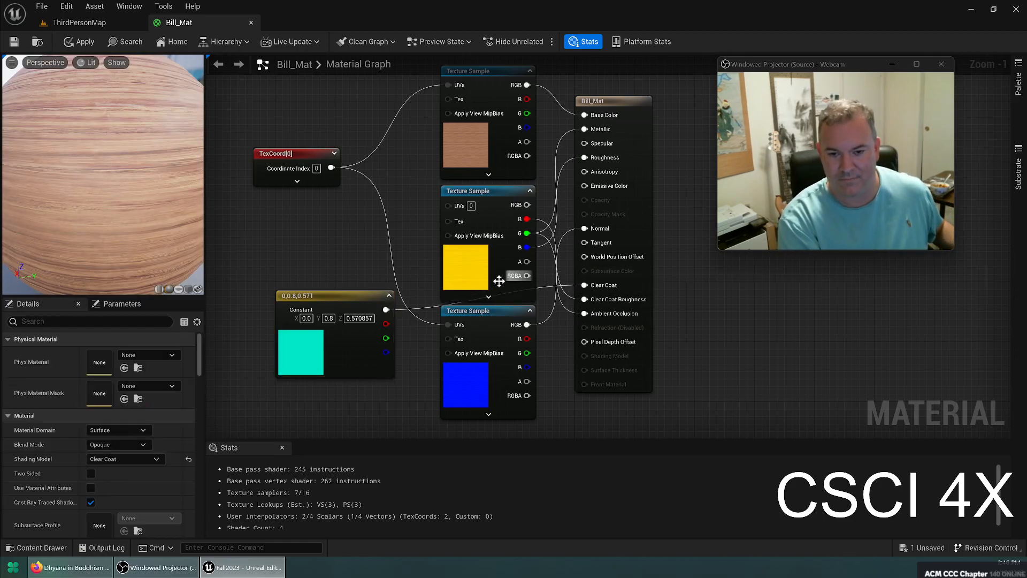
pyautogui.click(14, 42)
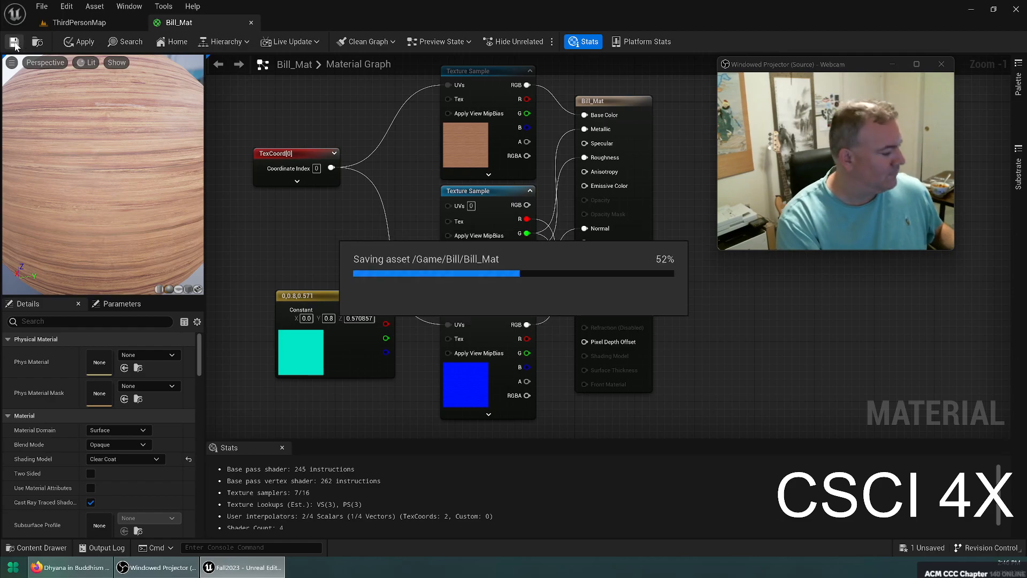
# Step: In ThirdPersonMap, move the point light along the wood block and raise it to about Z 238 to check the clear coat shine
pyautogui.click(80, 23)
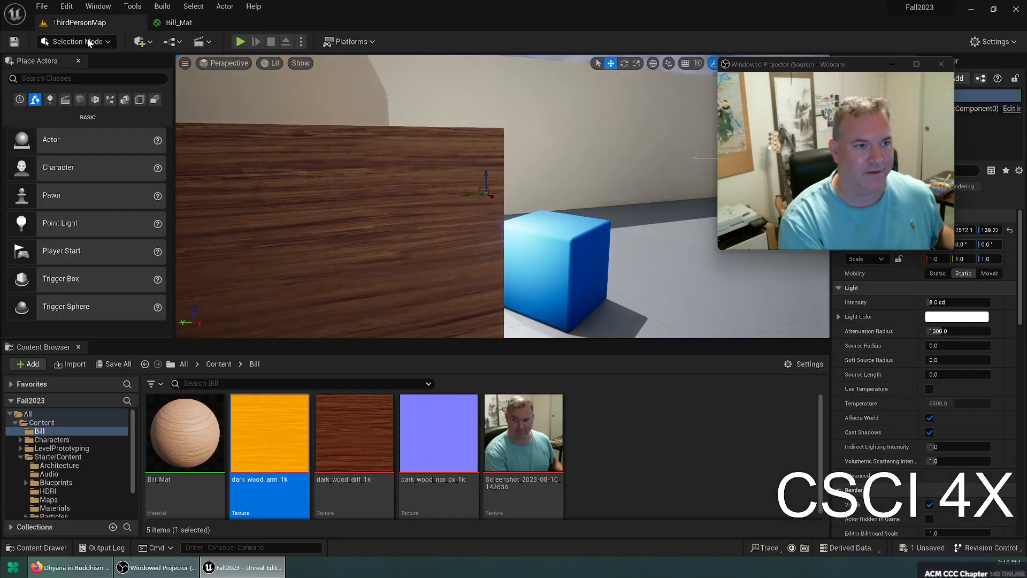
pyautogui.moveTo(503, 197); pyautogui.dragTo(438, 229, button='right')
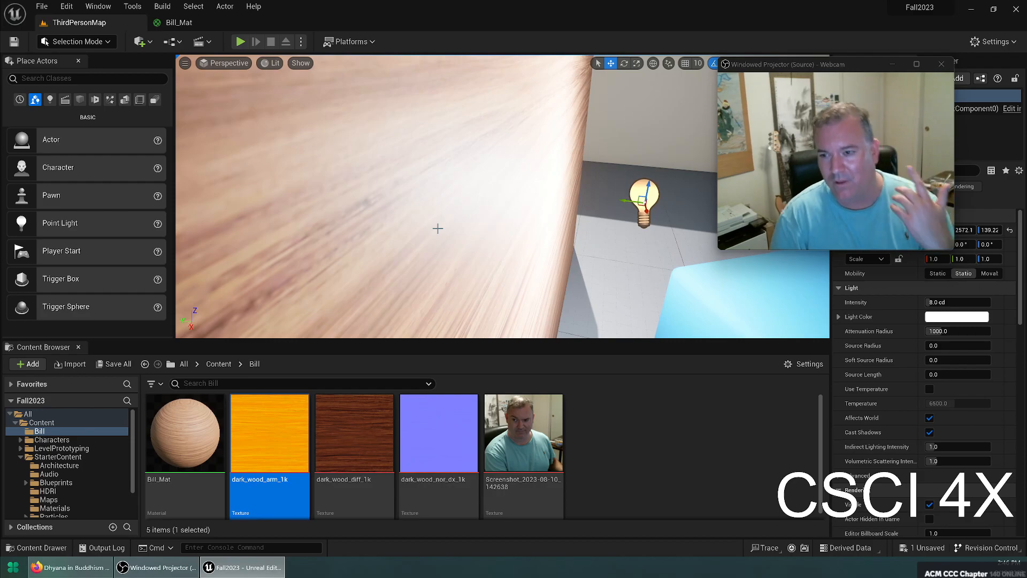
pyautogui.moveTo(438, 229); pyautogui.dragTo(262, 250, button='right')
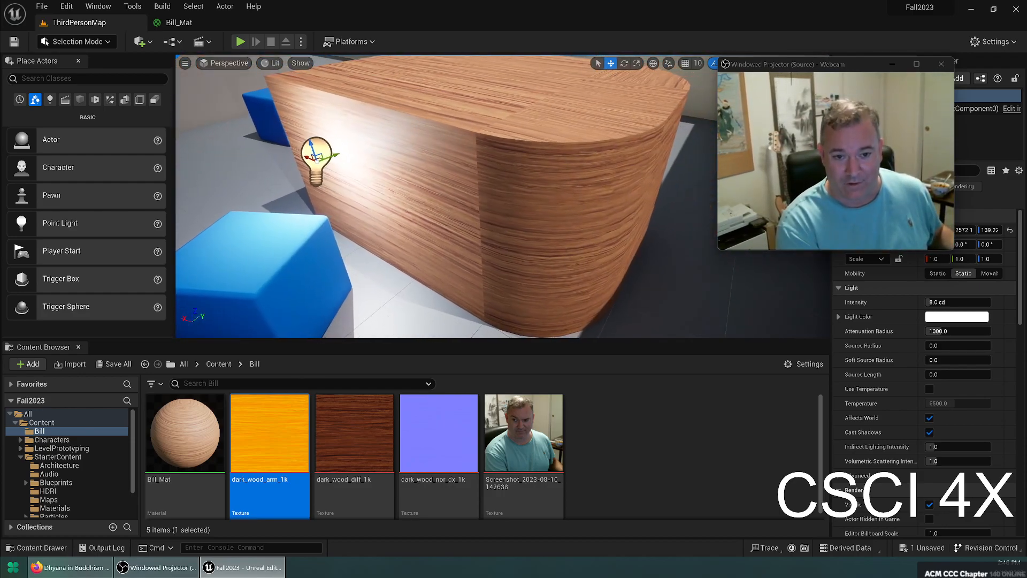
pyautogui.moveTo(341, 159); pyautogui.dragTo(348, 180)
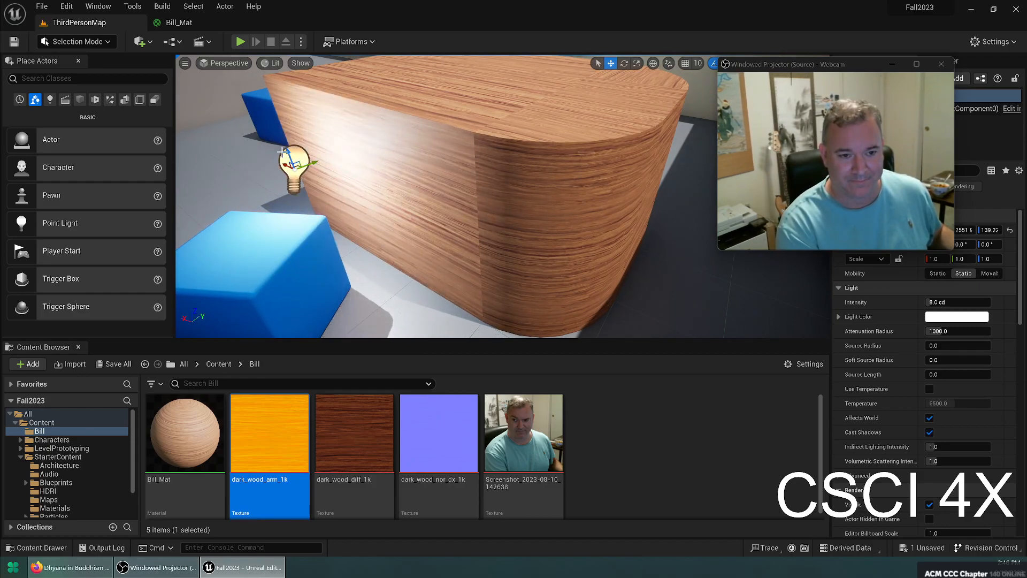
pyautogui.moveTo(289, 155); pyautogui.dragTo(299, 102)
pyautogui.moveTo(299, 101); pyautogui.dragTo(349, 139, button='right')
pyautogui.moveTo(374, 178); pyautogui.dragTo(377, 142)
# Step: Detach the Bill_Mat editor into its own window and move it away from the level viewport
pyautogui.click(224, 21)
pyautogui.moveTo(223, 20); pyautogui.dragTo(423, 207)
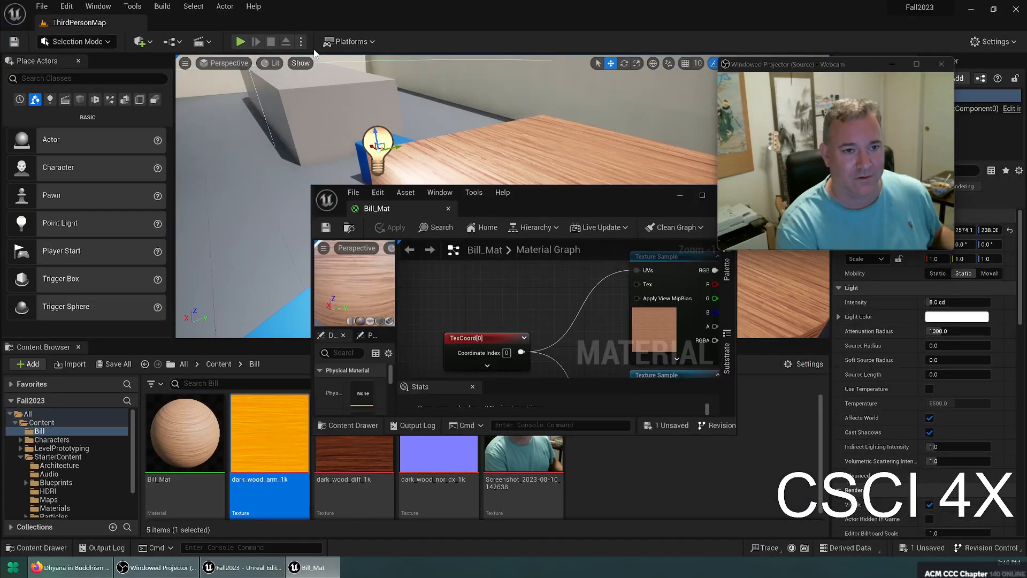
pyautogui.moveTo(533, 200); pyautogui.dragTo(0, 241)
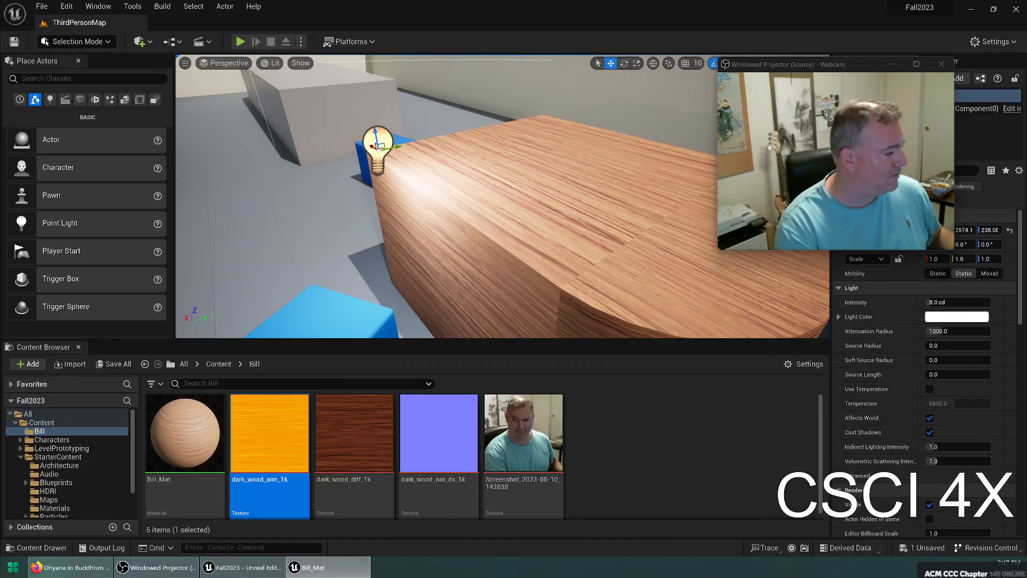
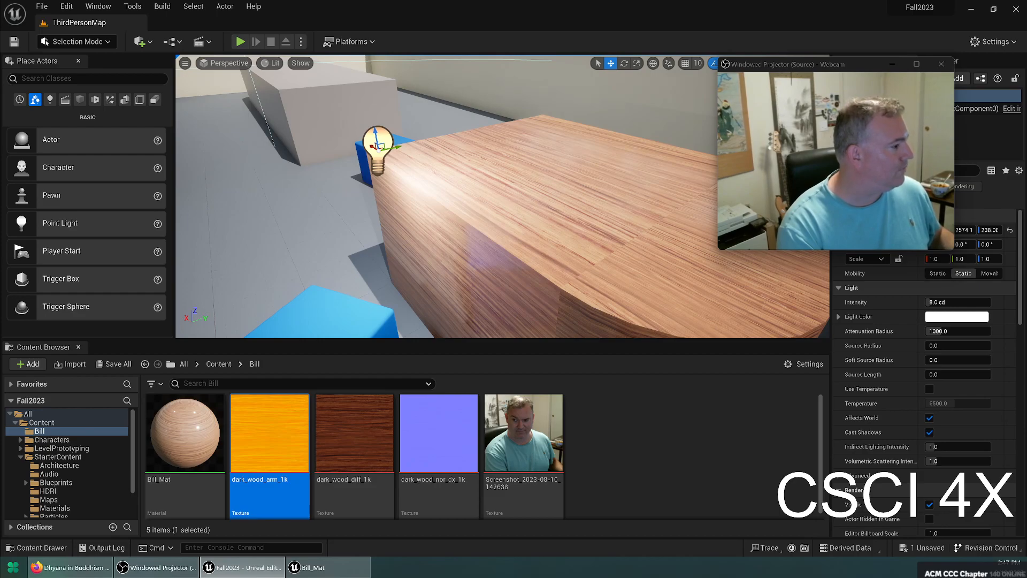
# Step: In the Bill_Mat window, delete the magenta constant vector and set the shading model to Default Lit
pyautogui.click(321, 567)
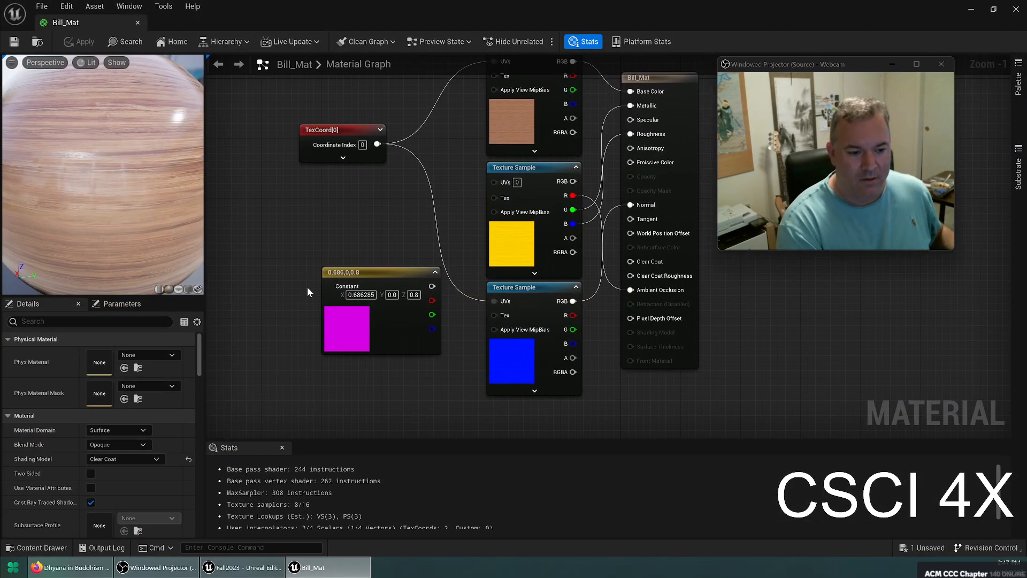
pyautogui.click(333, 313)
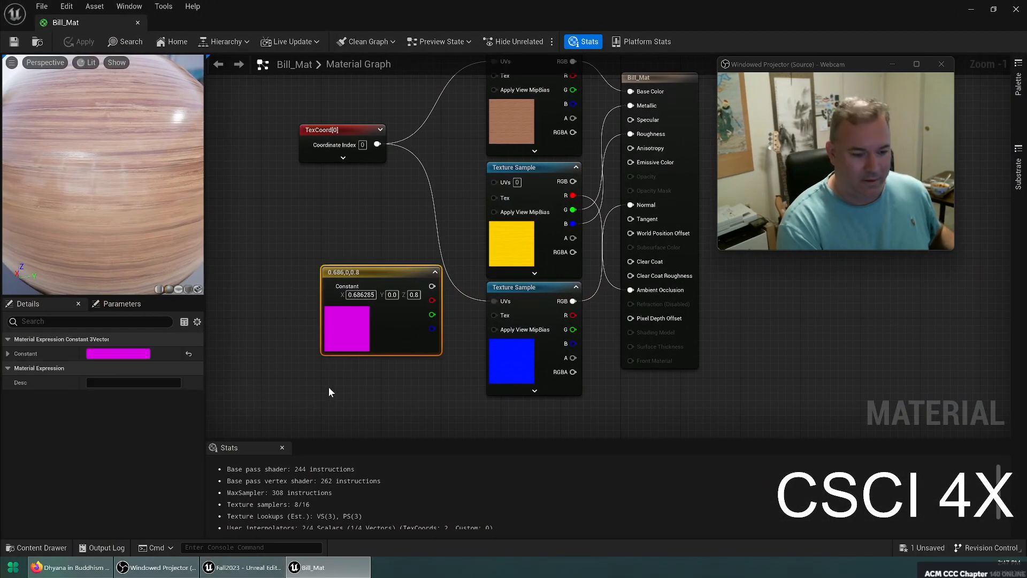
pyautogui.press('Delete')
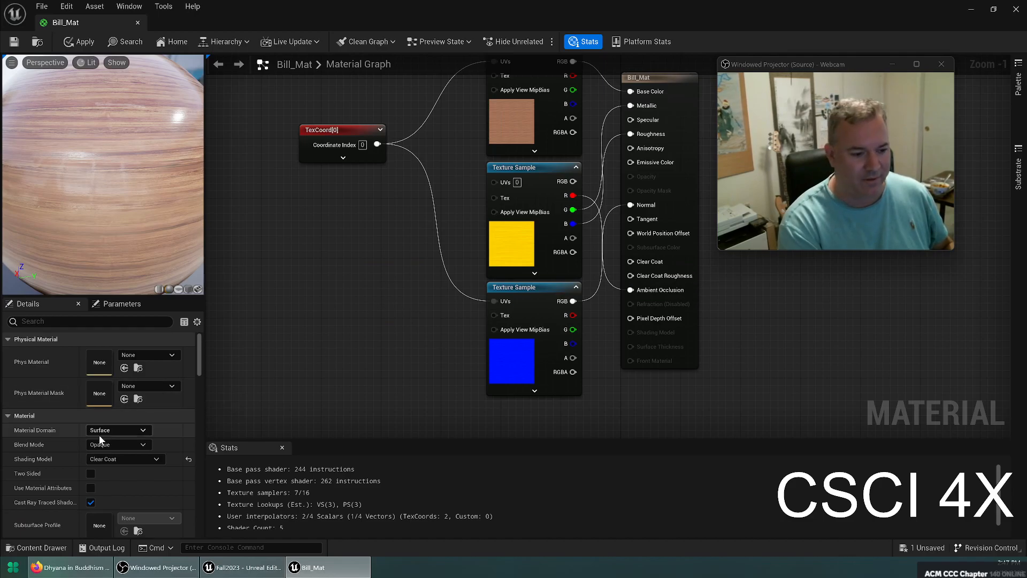
pyautogui.click(103, 459)
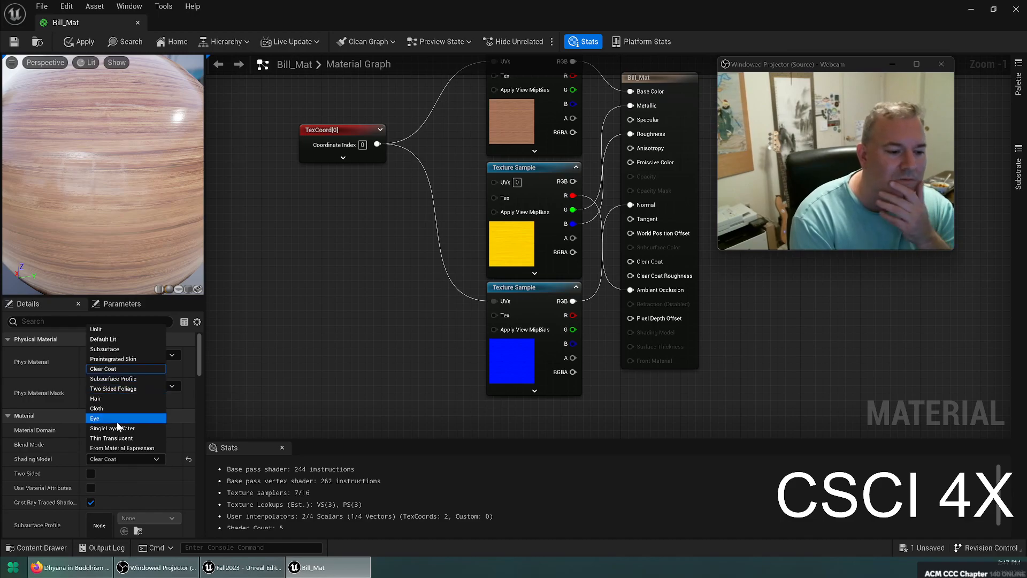
pyautogui.click(130, 341)
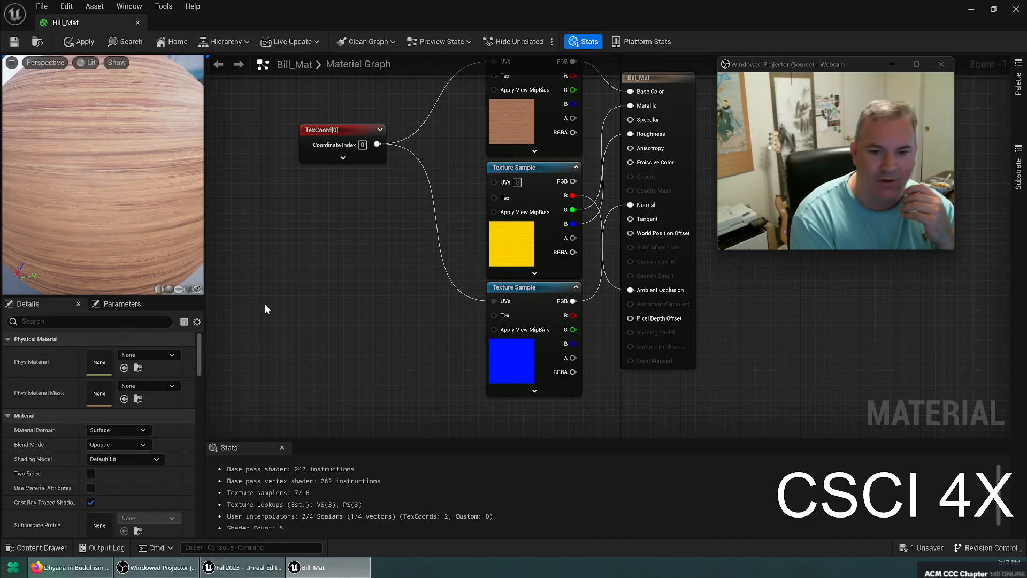
# Step: Add a constant vector node below TexCoord and try pale blue and purple shades for its colour, finishing with black
pyautogui.moveTo(311, 281); pyautogui.dragTo(314, 308, button='right')
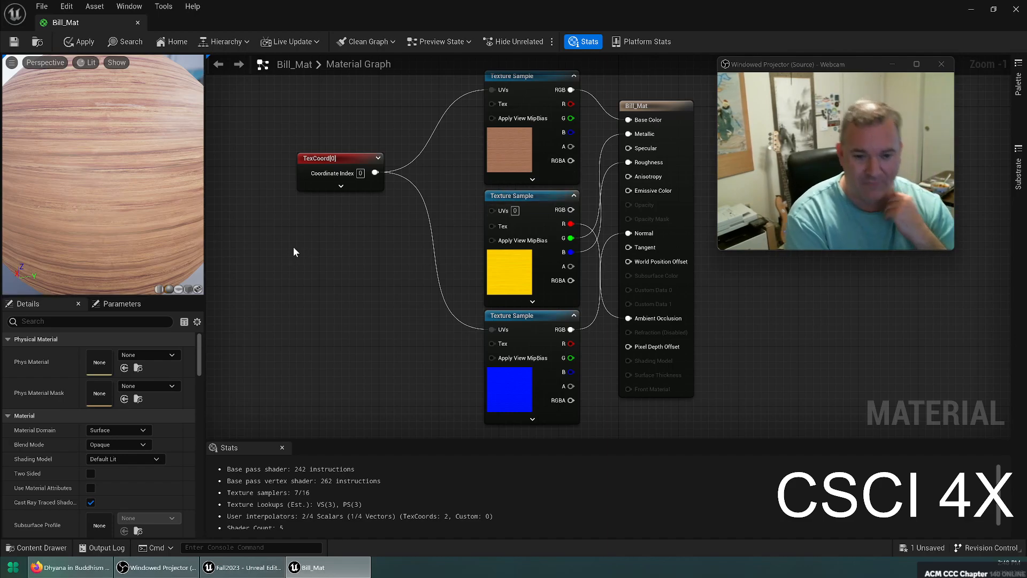
pyautogui.click(287, 261)
pyautogui.moveTo(330, 260); pyautogui.dragTo(346, 225)
pyautogui.click(341, 388)
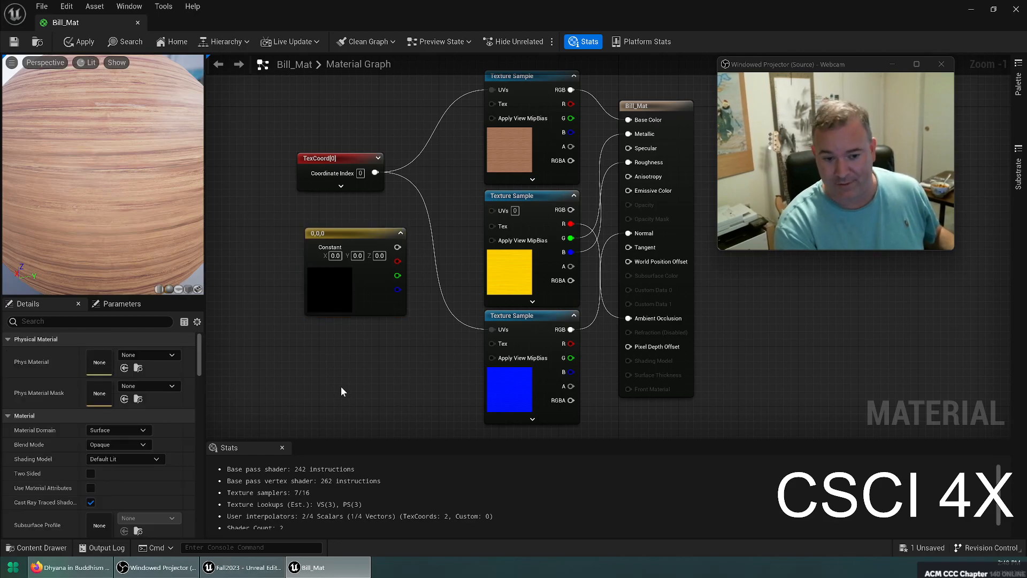
pyautogui.doubleClick(332, 277)
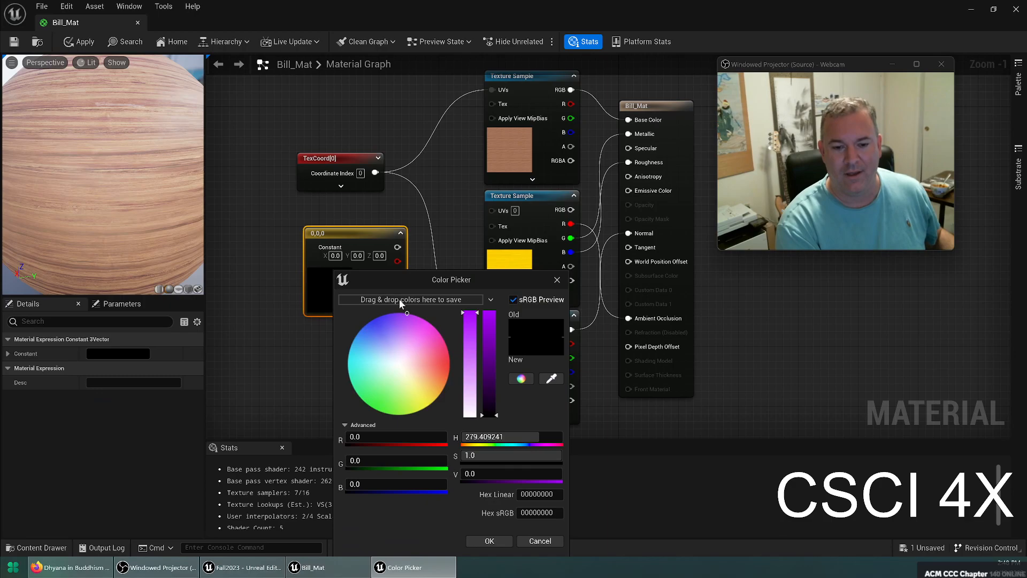
pyautogui.moveTo(408, 277); pyautogui.dragTo(507, 164)
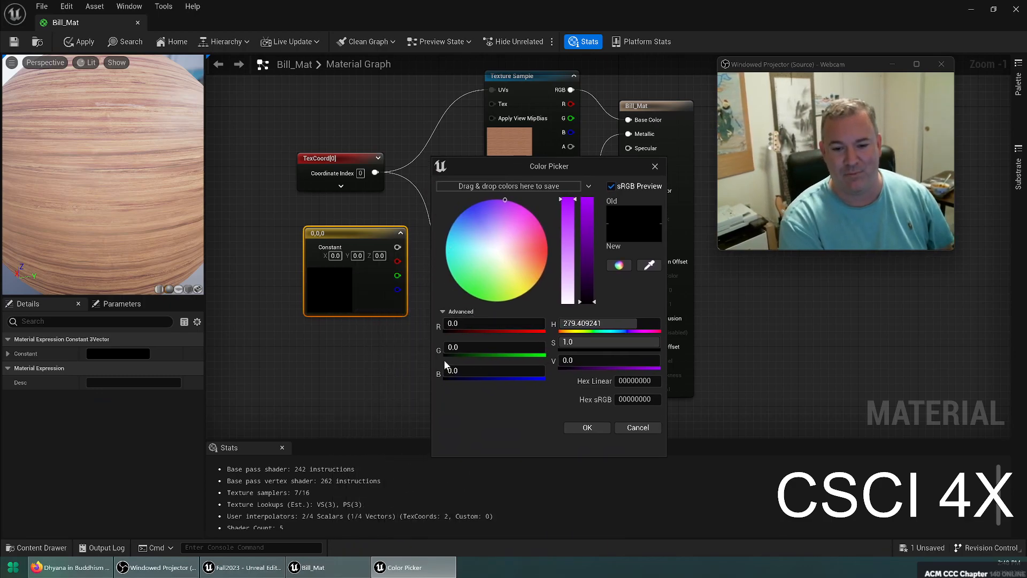
pyautogui.moveTo(471, 238)
pyautogui.mouseDown()
pyautogui.moveTo(475, 229)
pyautogui.moveTo(492, 262)
pyautogui.moveTo(507, 243)
pyautogui.moveTo(485, 240)
pyautogui.mouseUp()
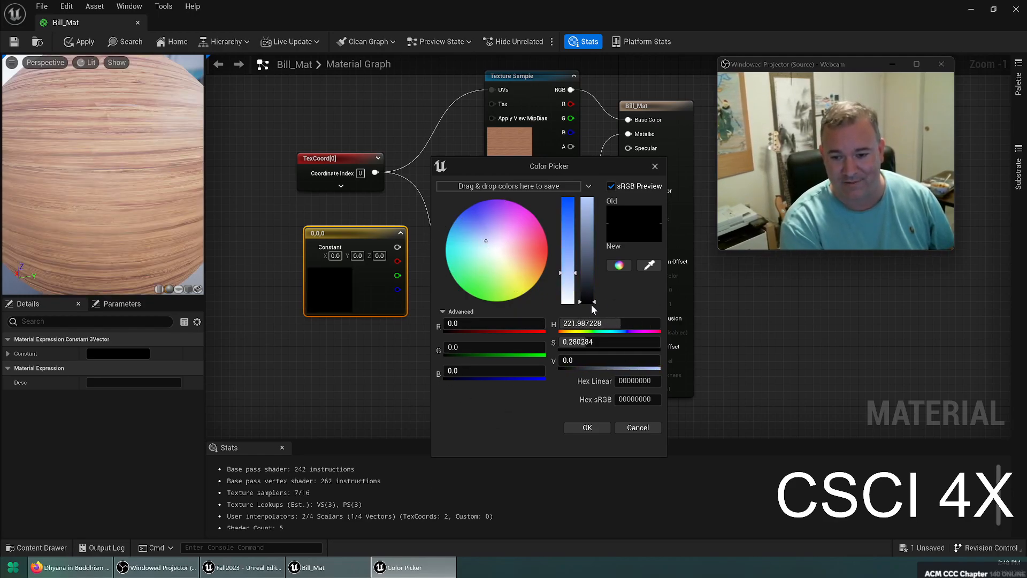
pyautogui.moveTo(595, 305); pyautogui.dragTo(587, 155)
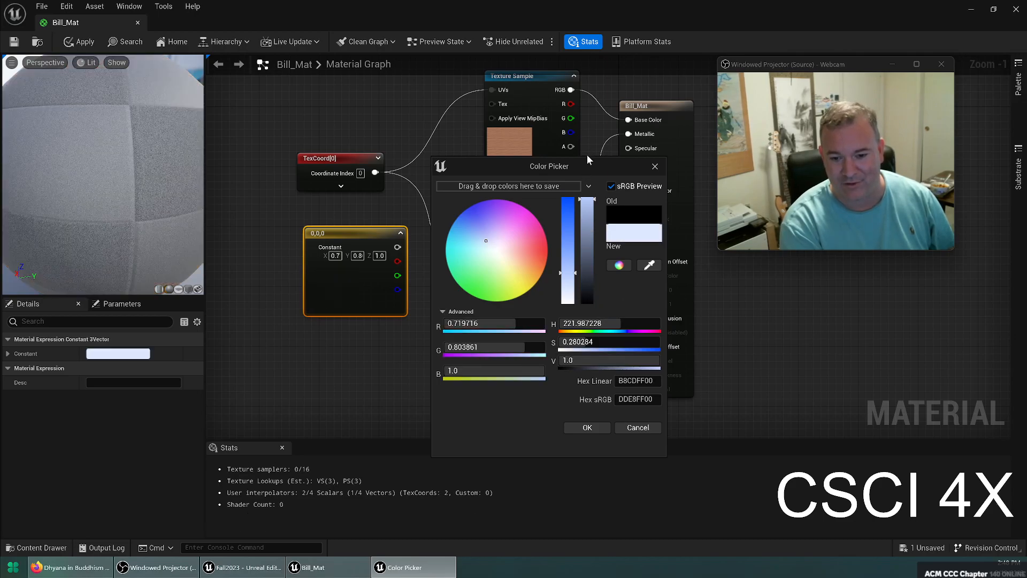
pyautogui.click(499, 223)
pyautogui.click(492, 232)
pyautogui.moveTo(587, 199); pyautogui.dragTo(586, 240)
pyautogui.moveTo(492, 257); pyautogui.dragTo(493, 234)
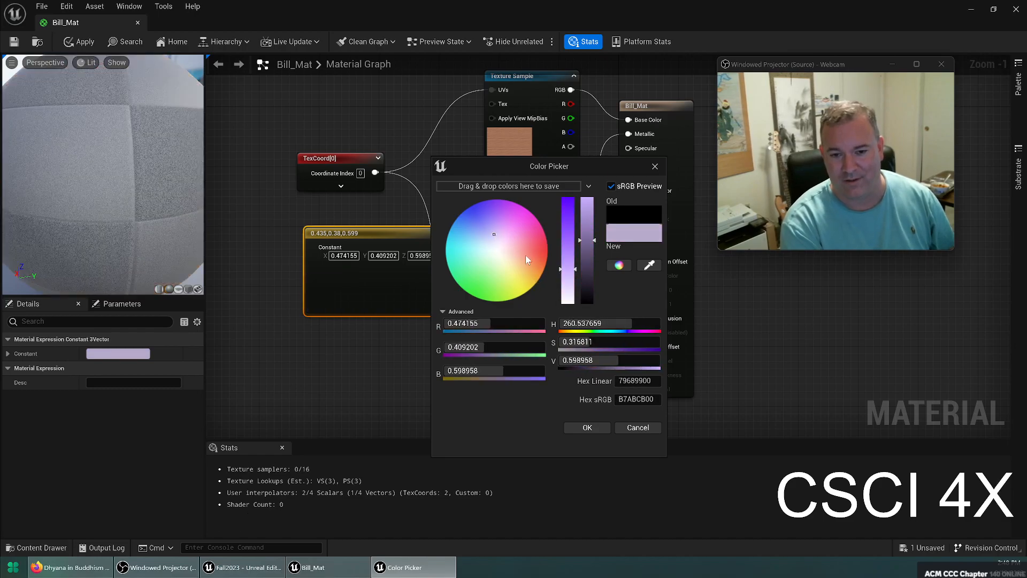
pyautogui.moveTo(590, 263); pyautogui.dragTo(607, 337)
pyautogui.click(604, 426)
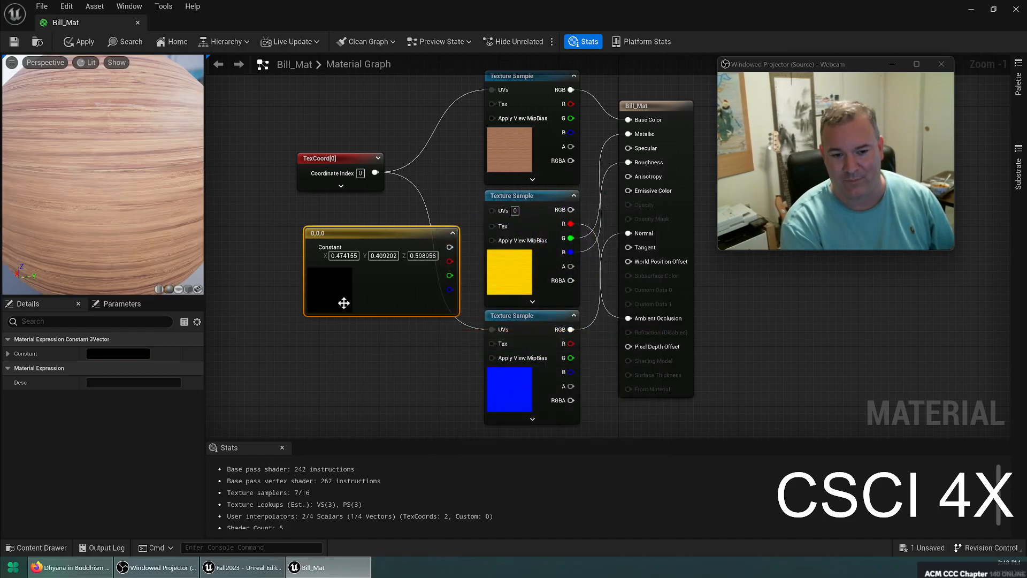
# Step: Recolour the constant vector light blue with values 0.370158, 0.414411 and 1.0, and delete the node
pyautogui.doubleClick(334, 291)
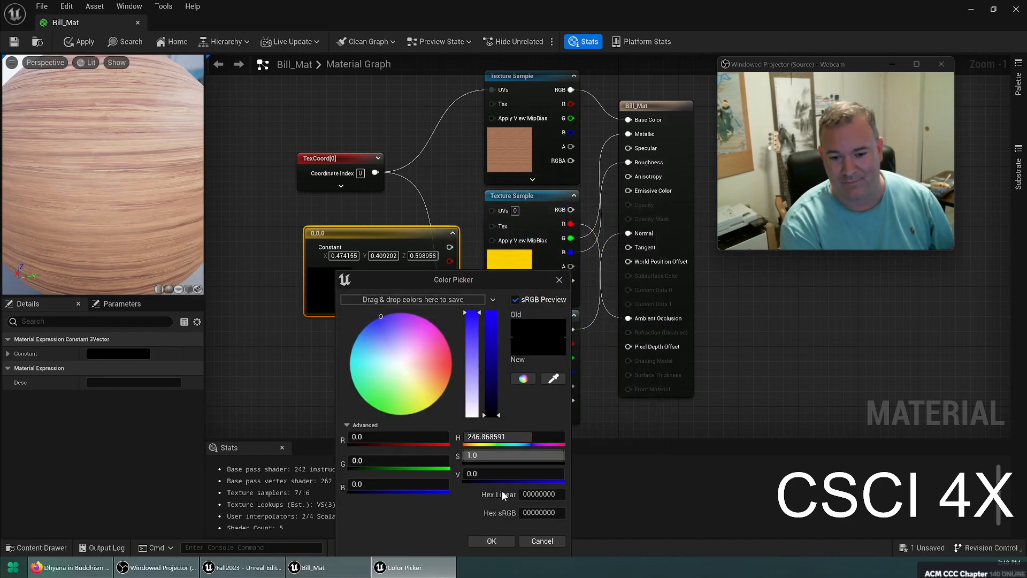
pyautogui.click(495, 538)
pyautogui.doubleClick(322, 296)
pyautogui.moveTo(477, 319); pyautogui.dragTo(479, 308)
pyautogui.moveTo(393, 367); pyautogui.dragTo(364, 309)
pyautogui.click(478, 541)
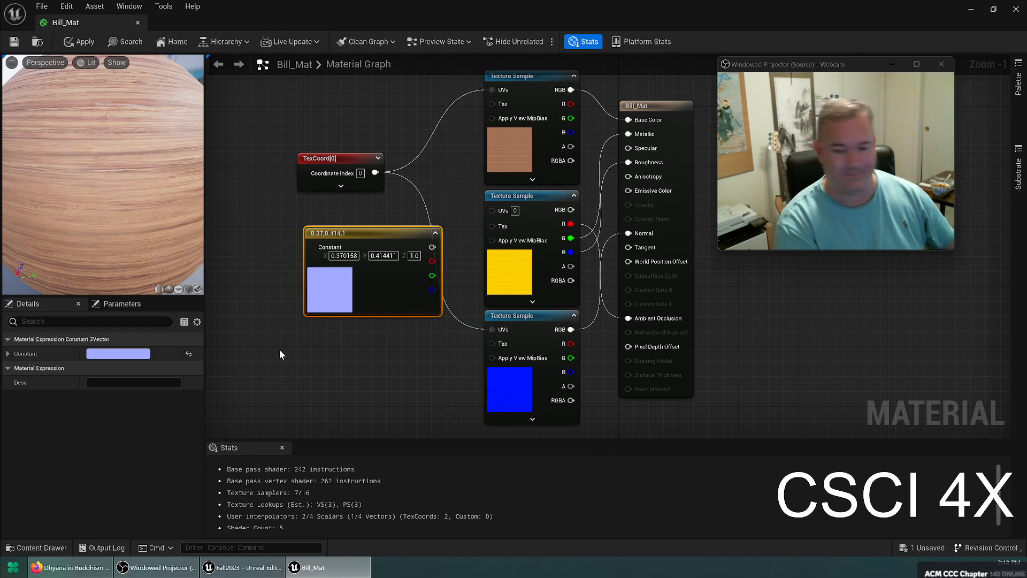
pyautogui.press('Delete')
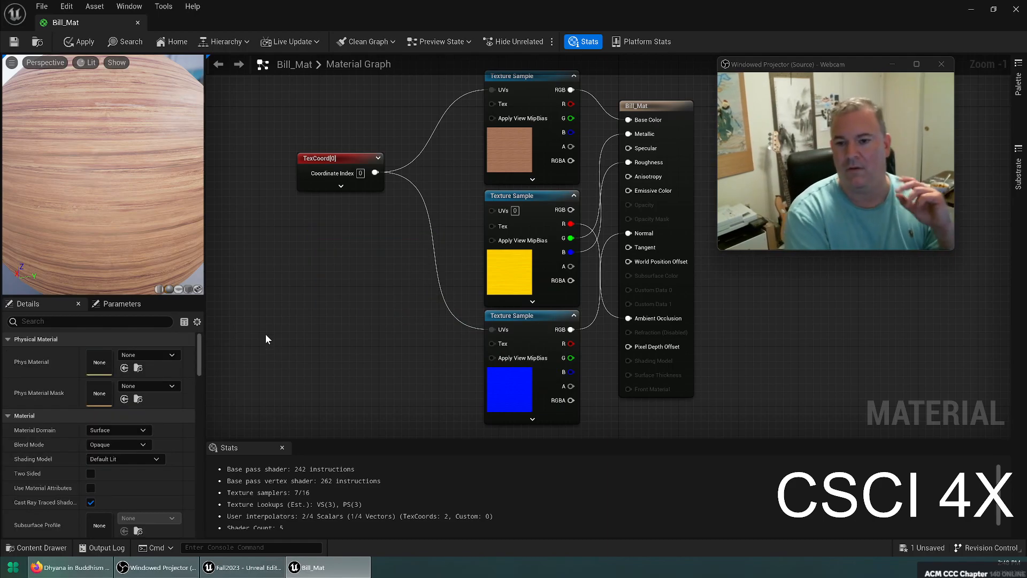
# Step: Set the blend mode of Bill_Mat to Masked
pyautogui.click(124, 458)
pyautogui.click(163, 440)
pyautogui.click(134, 444)
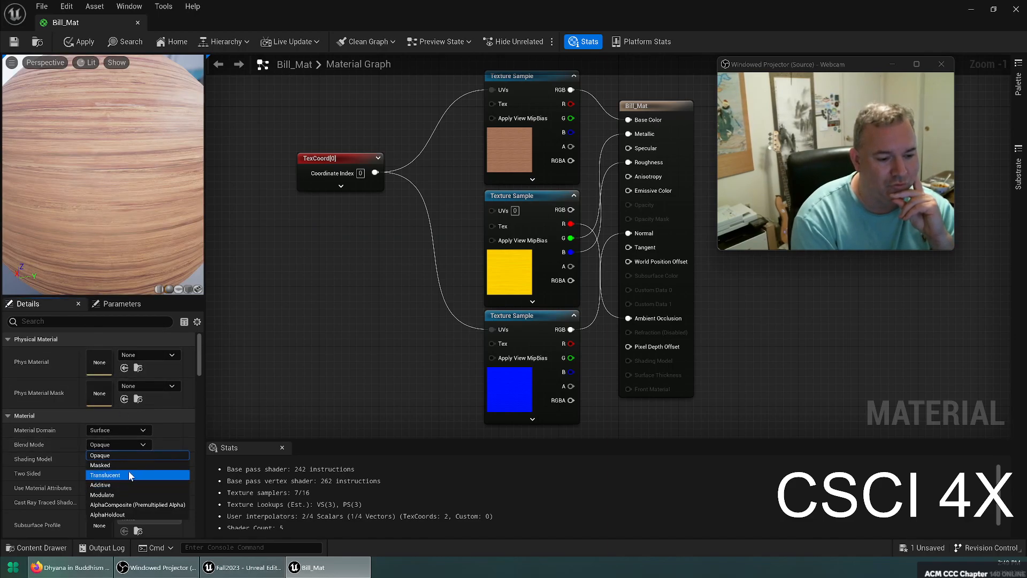
pyautogui.click(121, 464)
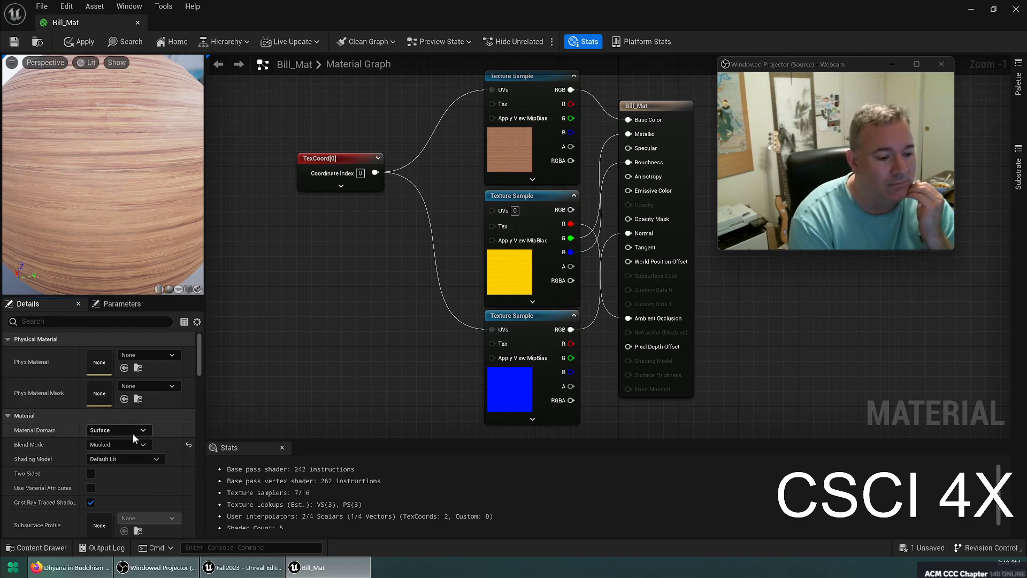
# Step: Expand the Physical Material Map in the material's details and look through its colour entries
pyautogui.scroll(-2, 142, 480)
pyautogui.scroll(-2, 156, 447)
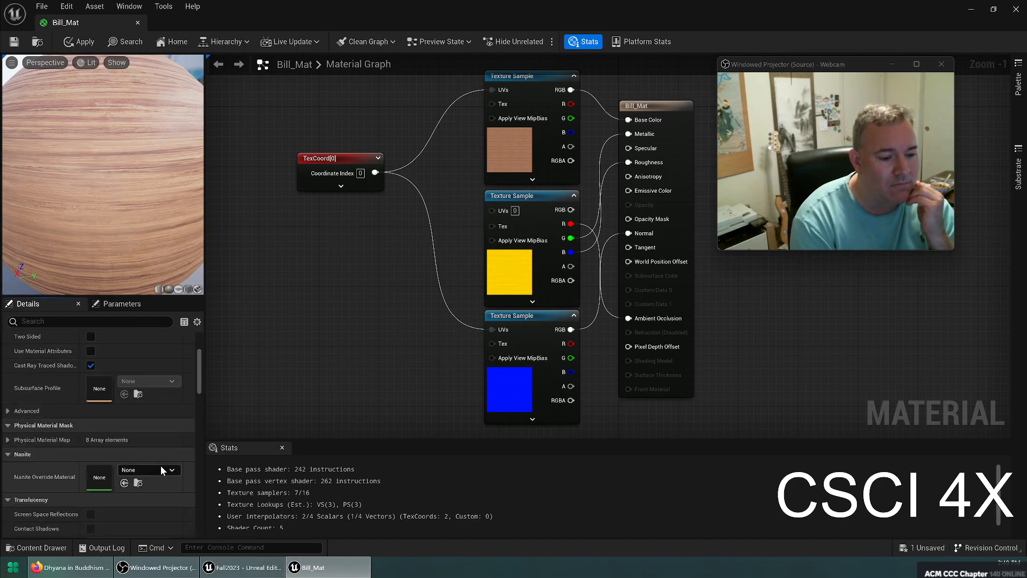
pyautogui.click(8, 408)
pyautogui.click(8, 409)
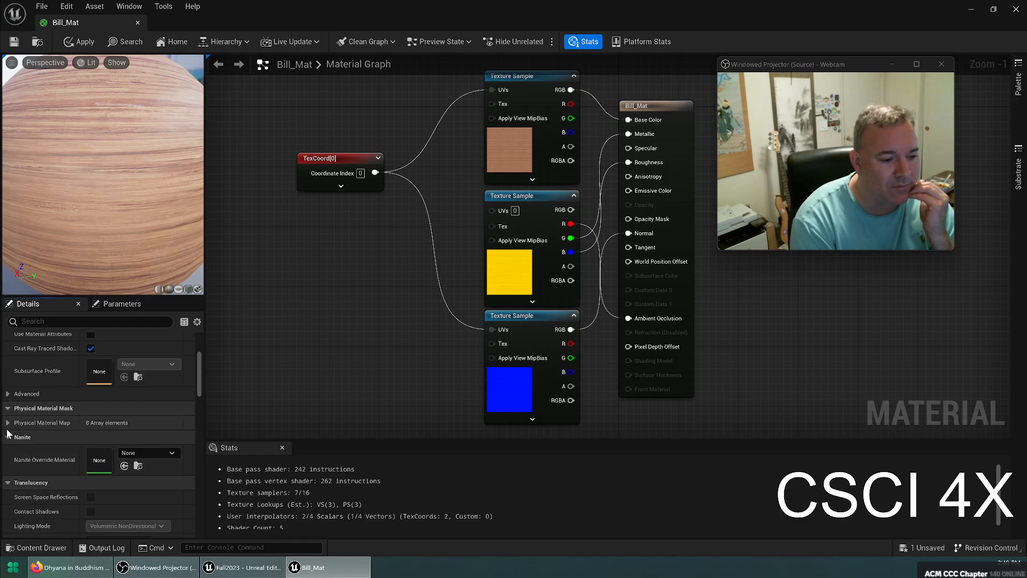
pyautogui.click(8, 422)
pyautogui.scroll(-3, 127, 461)
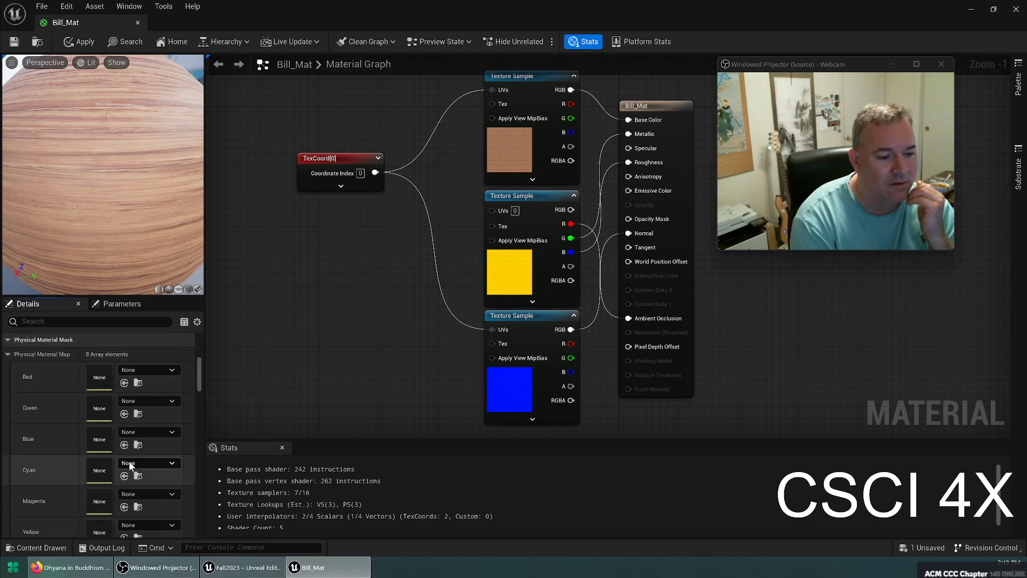
pyautogui.scroll(1, 378, 294)
pyautogui.scroll(-1, 600, 237)
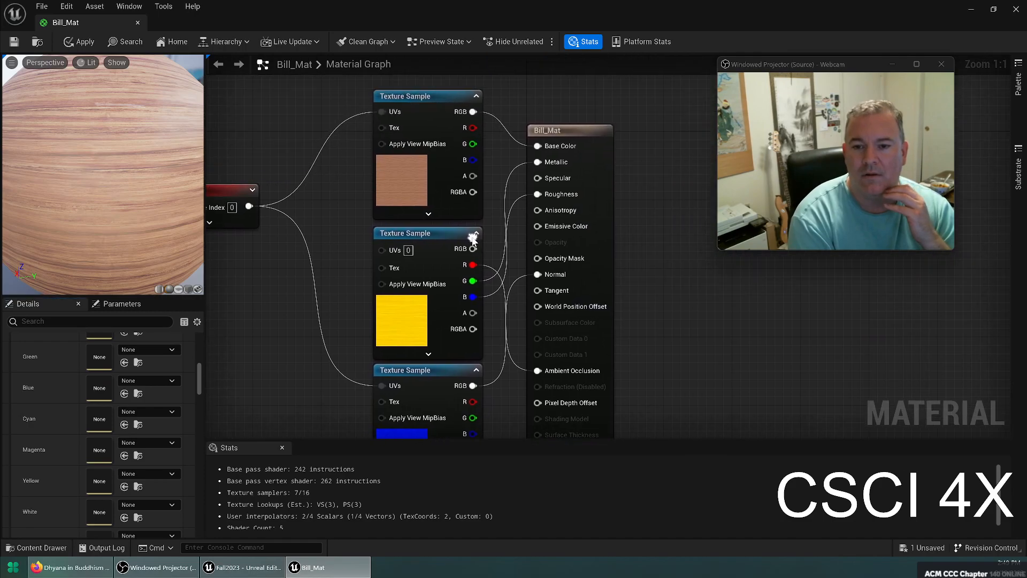
# Step: Add a Texture Sample node below TexCoord and assign it the T_Checker_Noise texture
pyautogui.moveTo(583, 257); pyautogui.dragTo(566, 278, button='right')
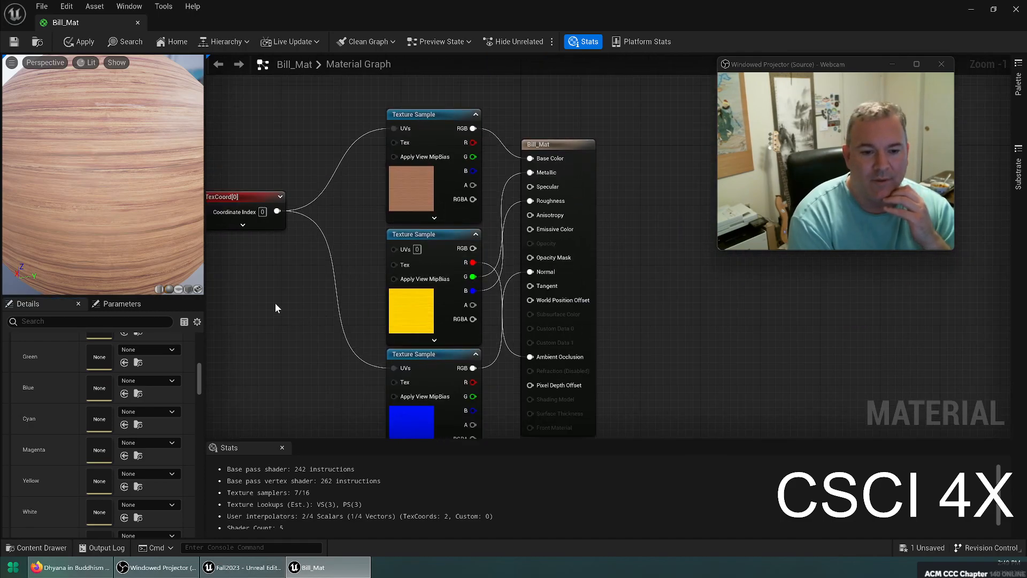
pyautogui.click(236, 300)
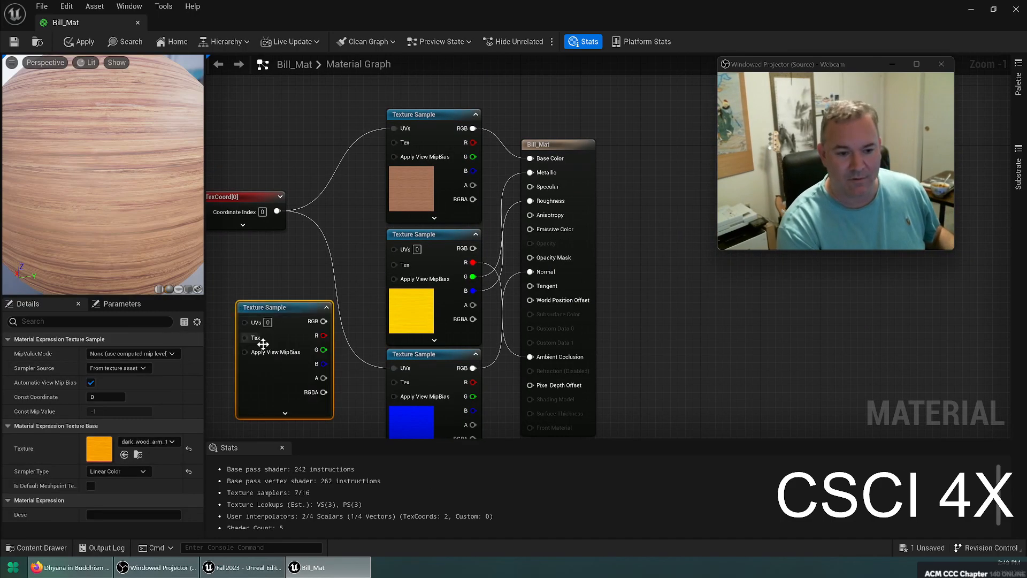
pyautogui.click(158, 443)
pyautogui.write('check')
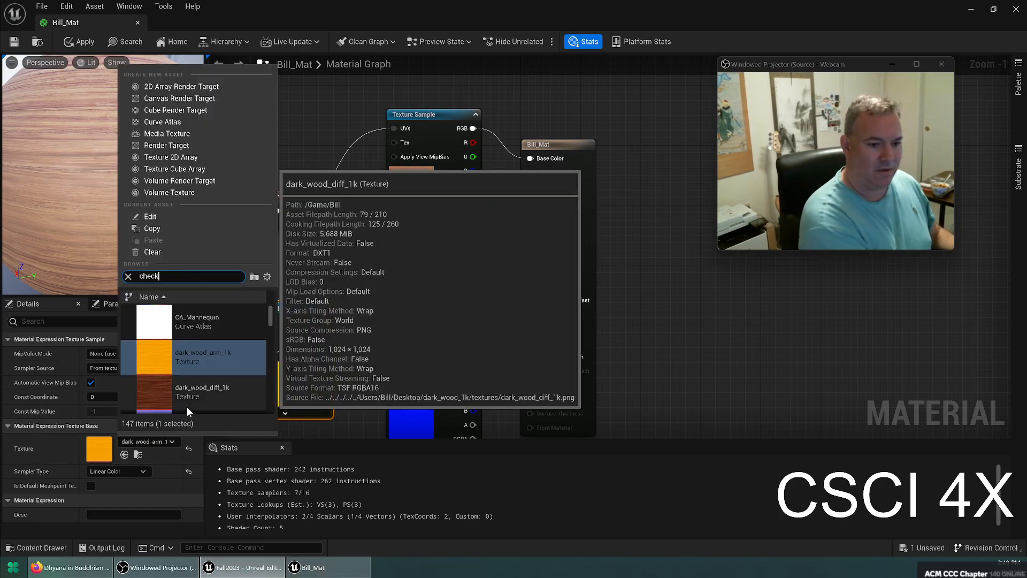
pyautogui.click(232, 321)
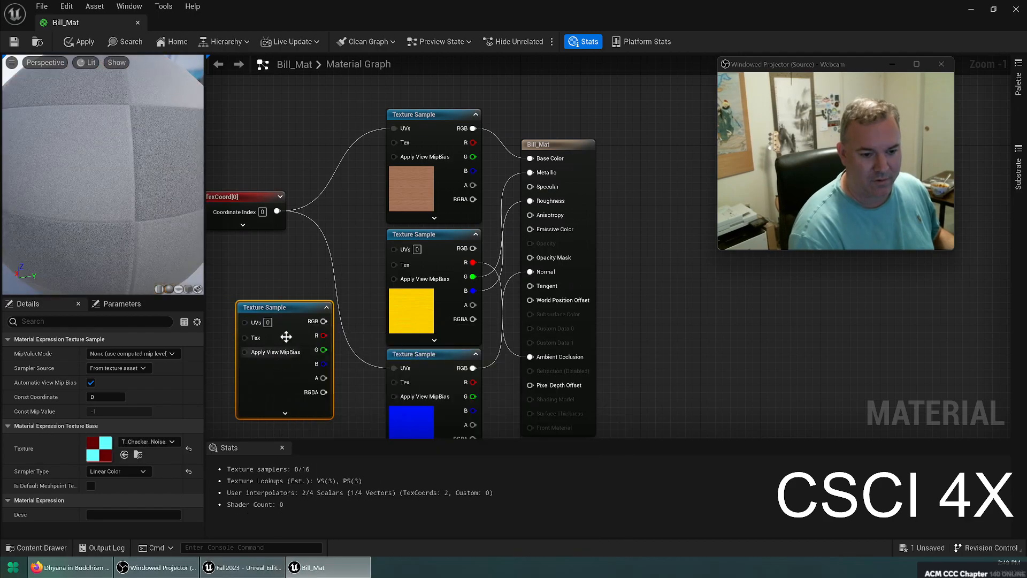
# Step: Connect the checker Texture Sample's R output to Opacity Mask and the TexCoord output to its UVs
pyautogui.moveTo(315, 351); pyautogui.dragTo(558, 260)
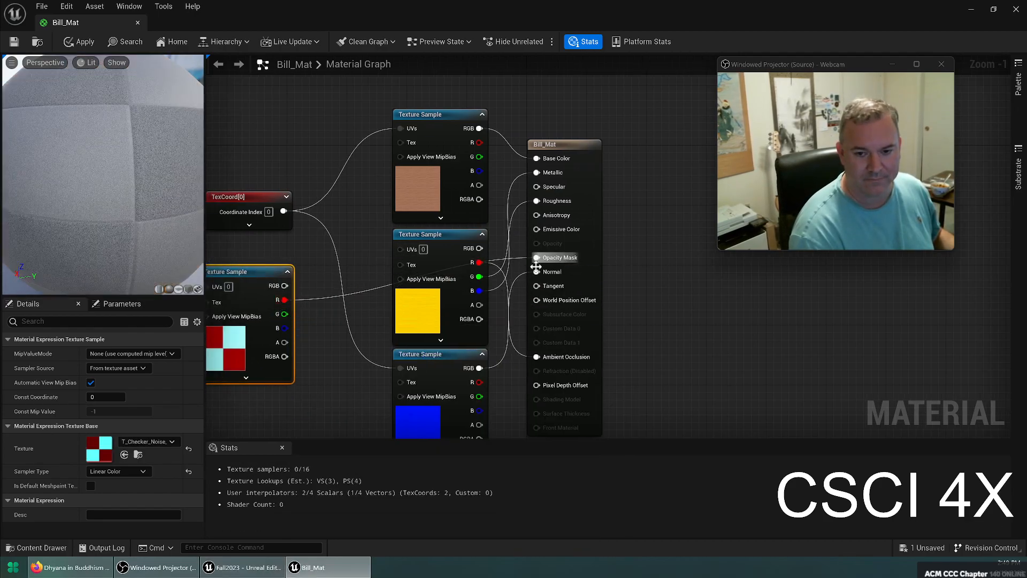
pyautogui.moveTo(225, 270); pyautogui.dragTo(254, 263)
pyautogui.moveTo(103, 193)
pyautogui.mouseDown()
pyautogui.moveTo(123, 196)
pyautogui.moveTo(103, 194)
pyautogui.mouseUp()
pyautogui.scroll(-3, 103, 194)
pyautogui.scroll(5, 106, 197)
pyautogui.scroll(-5, 156, 224)
pyautogui.moveTo(283, 211); pyautogui.dragTo(238, 280)
pyautogui.scroll(5, 94, 198)
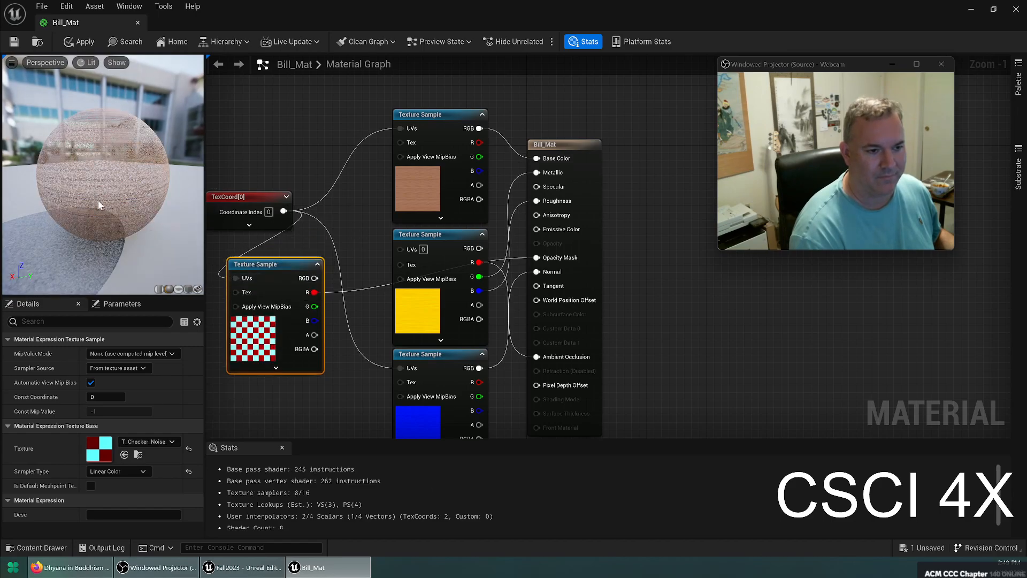
pyautogui.scroll(-4, 139, 203)
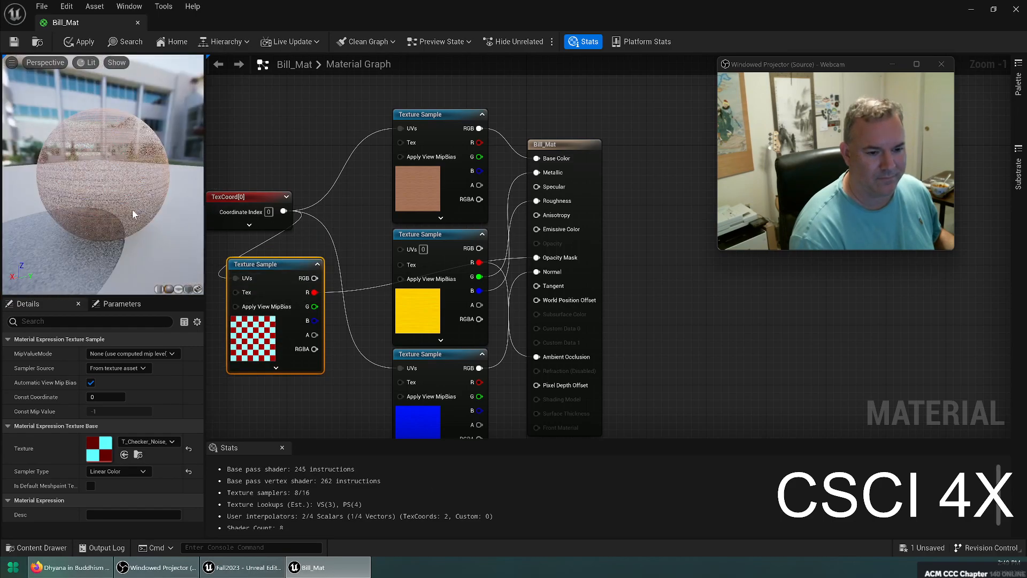
pyautogui.scroll(5, 133, 214)
pyautogui.scroll(-4, 156, 228)
# Step: Save Bill_Mat and dock its editor beside ThirdPersonMap to check the masked wood box in the level
pyautogui.click(13, 41)
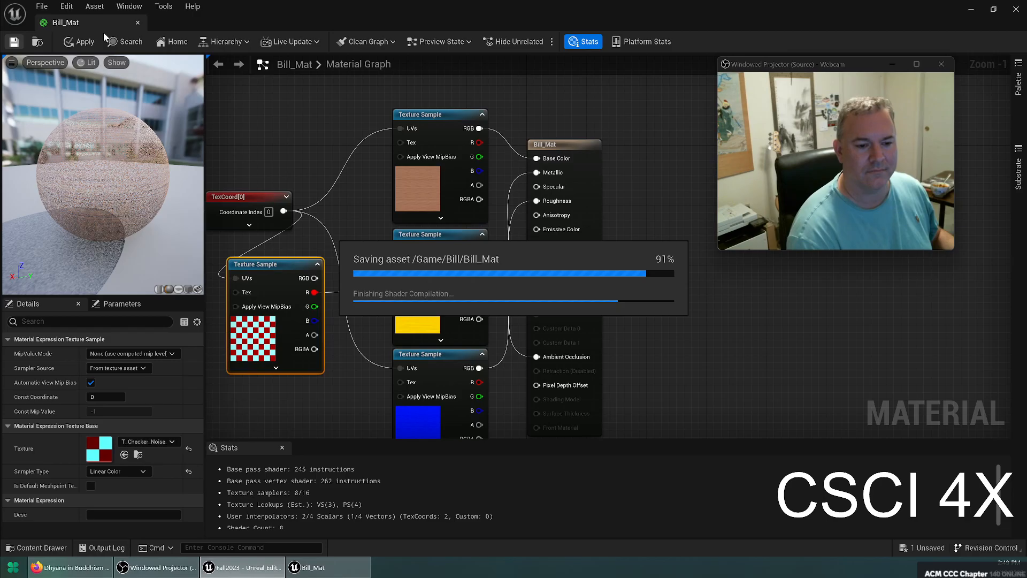
pyautogui.moveTo(110, 25); pyautogui.dragTo(226, 26)
pyautogui.click(79, 23)
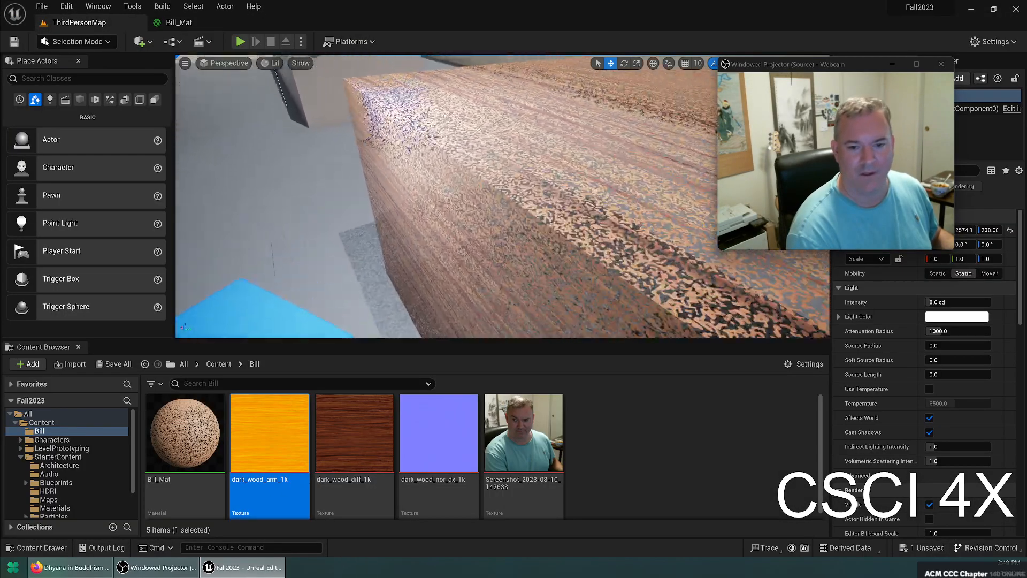
pyautogui.moveTo(503, 196); pyautogui.dragTo(512, 222, button='right')
# Step: Try the Translucent blend mode on Bill_Mat and return it to Masked
pyautogui.click(190, 22)
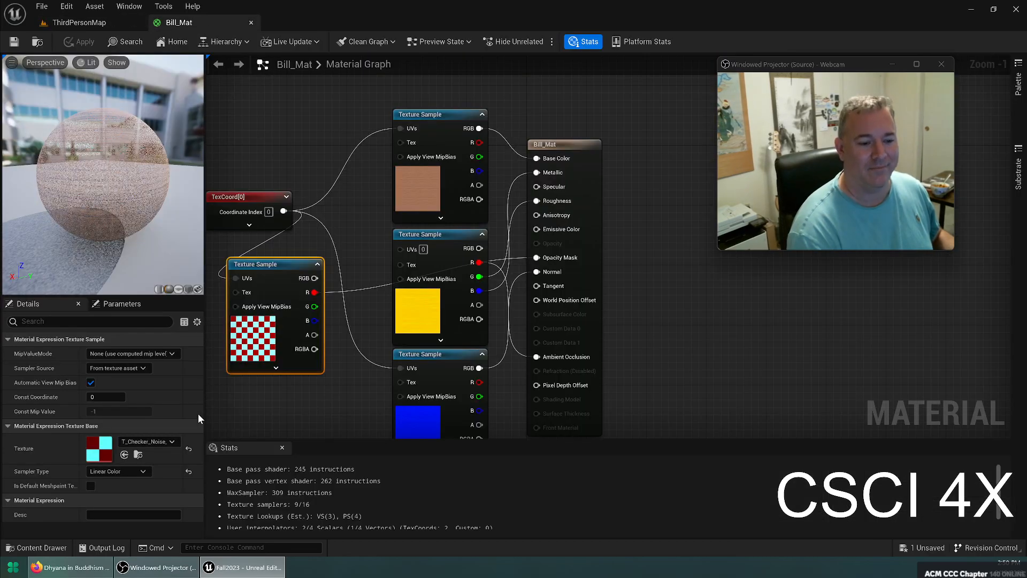
pyautogui.click(238, 406)
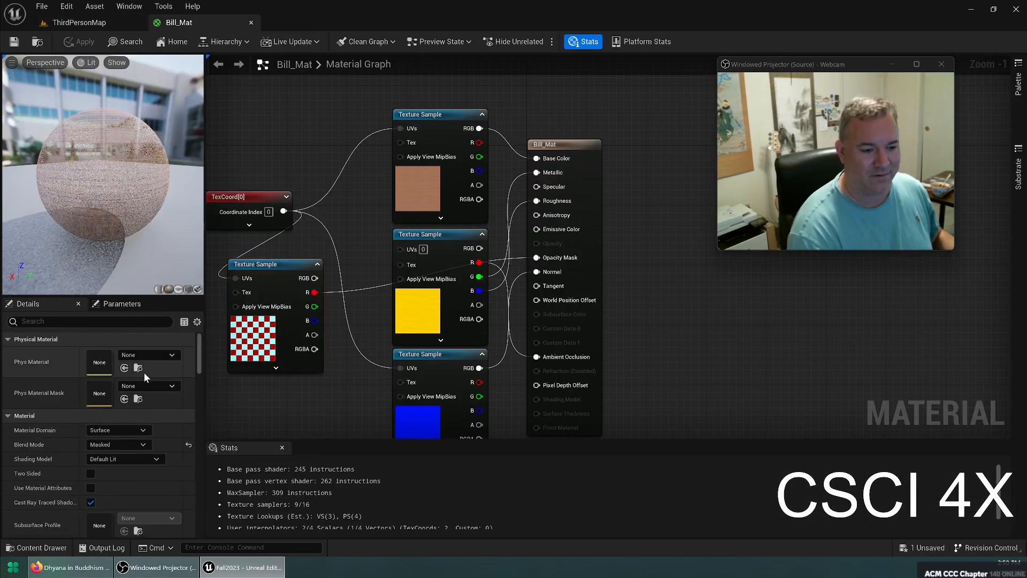
pyautogui.click(143, 447)
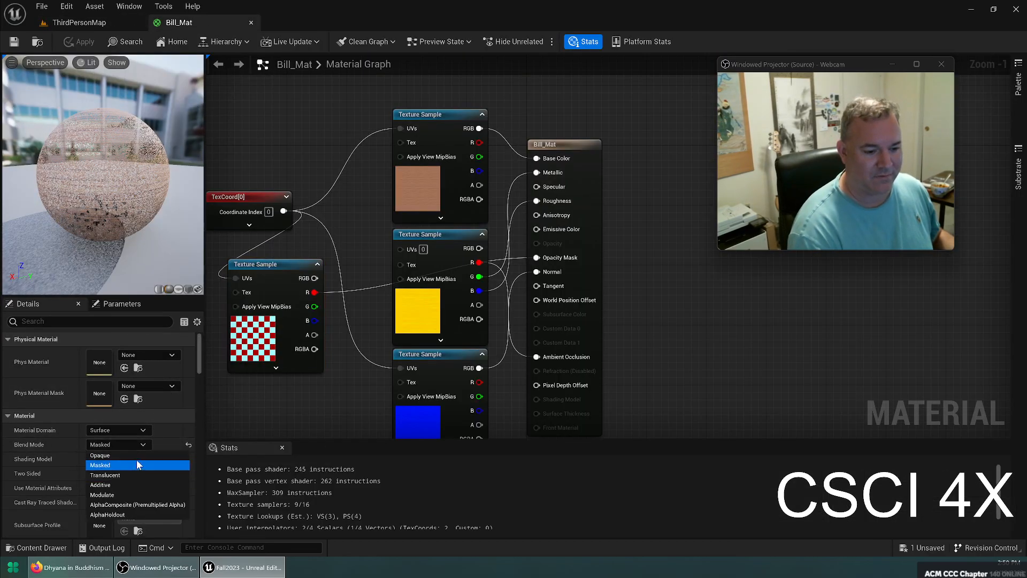
pyautogui.click(143, 475)
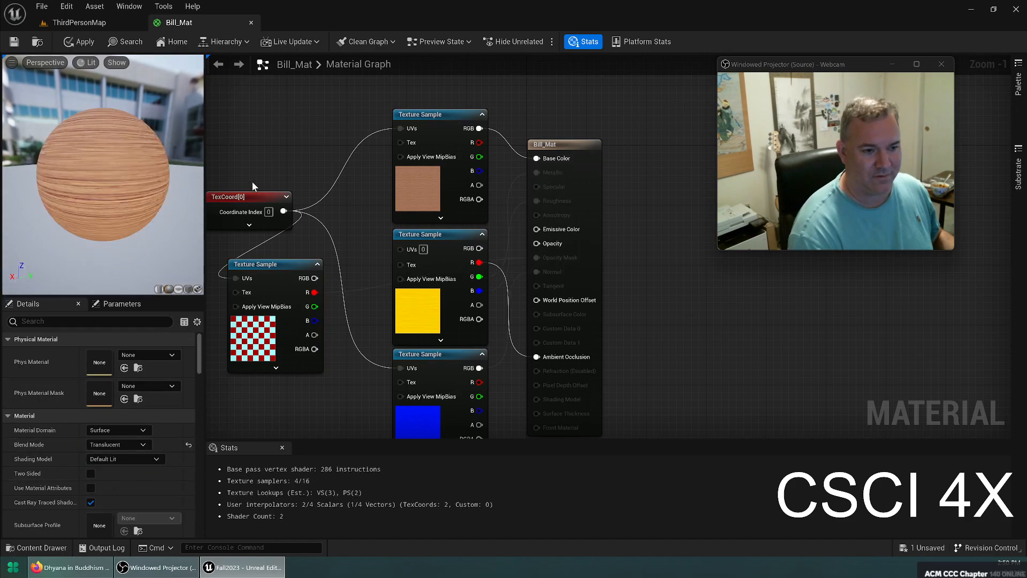
pyautogui.moveTo(687, 238); pyautogui.dragTo(688, 300, button='right')
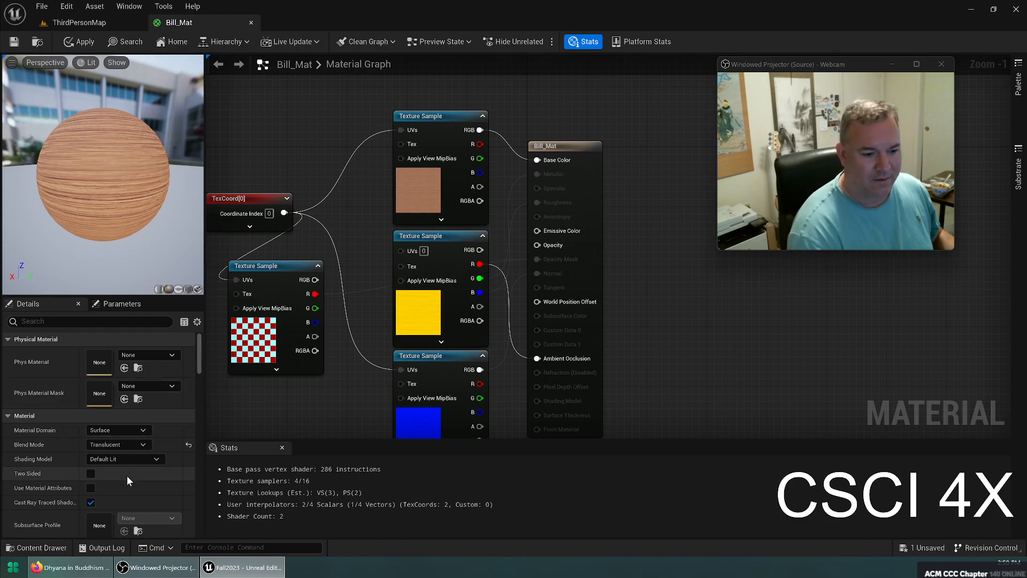
pyautogui.click(130, 443)
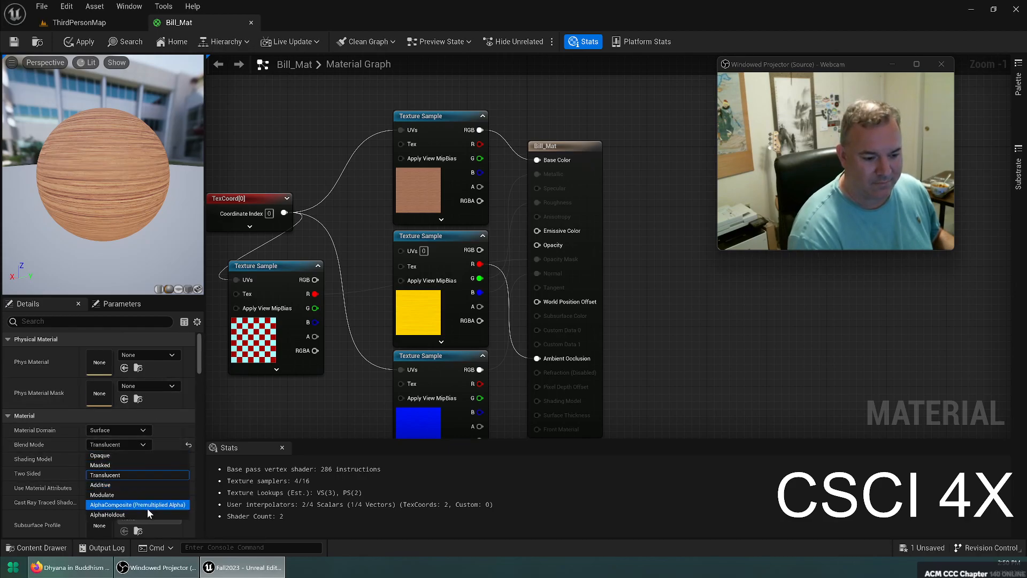
pyautogui.click(146, 464)
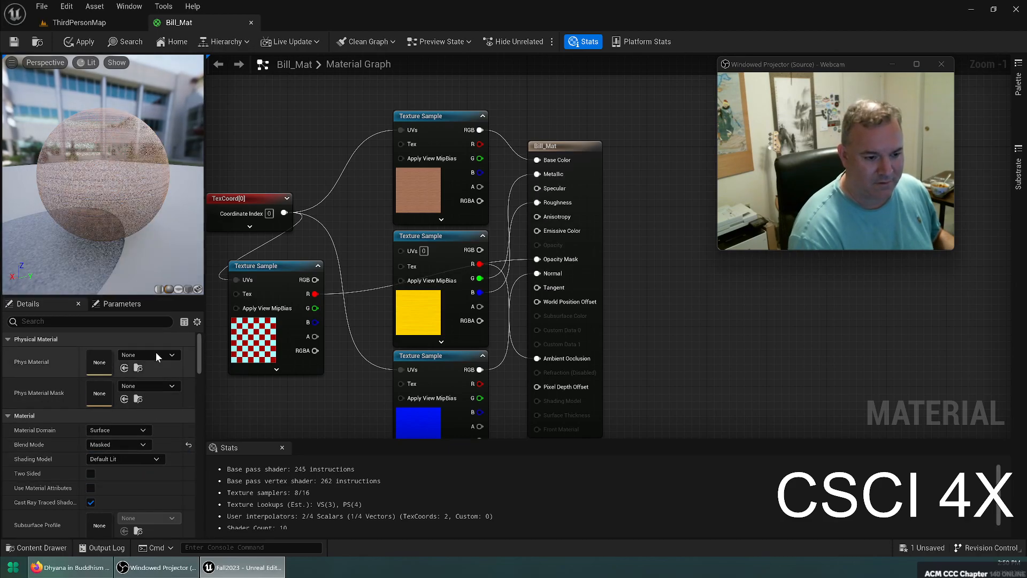
pyautogui.click(126, 460)
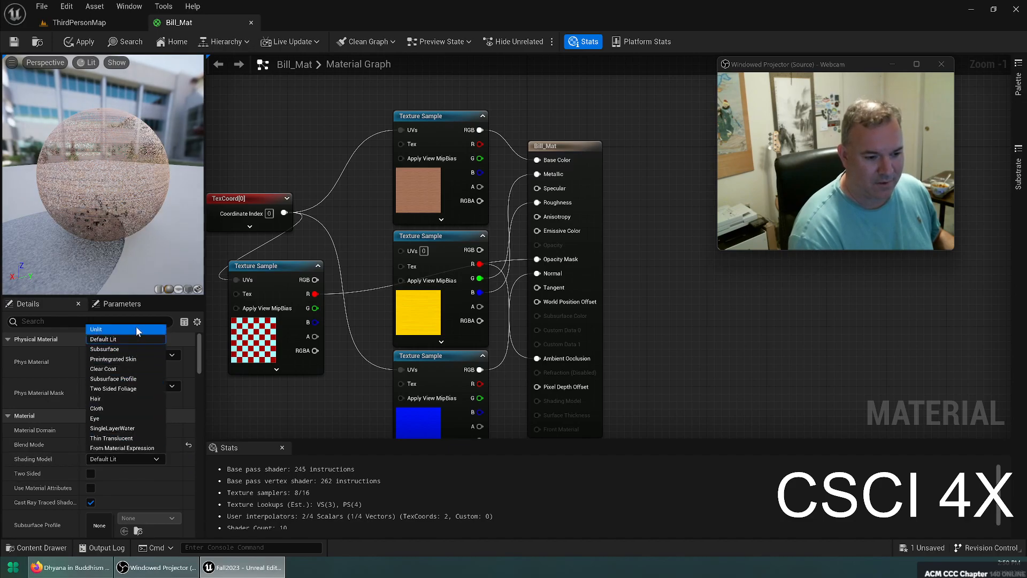
pyautogui.click(181, 424)
pyautogui.click(138, 431)
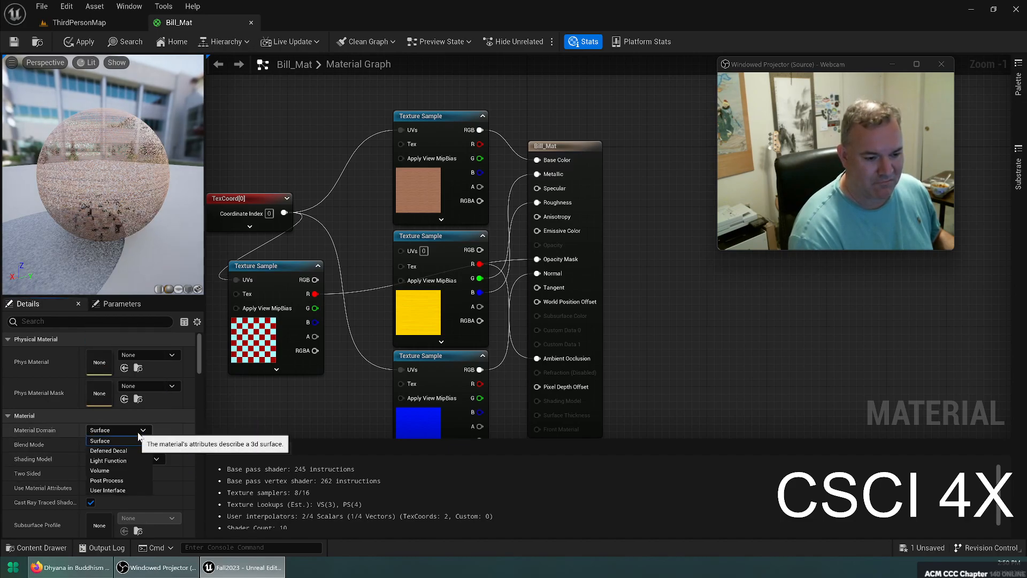
pyautogui.click(267, 416)
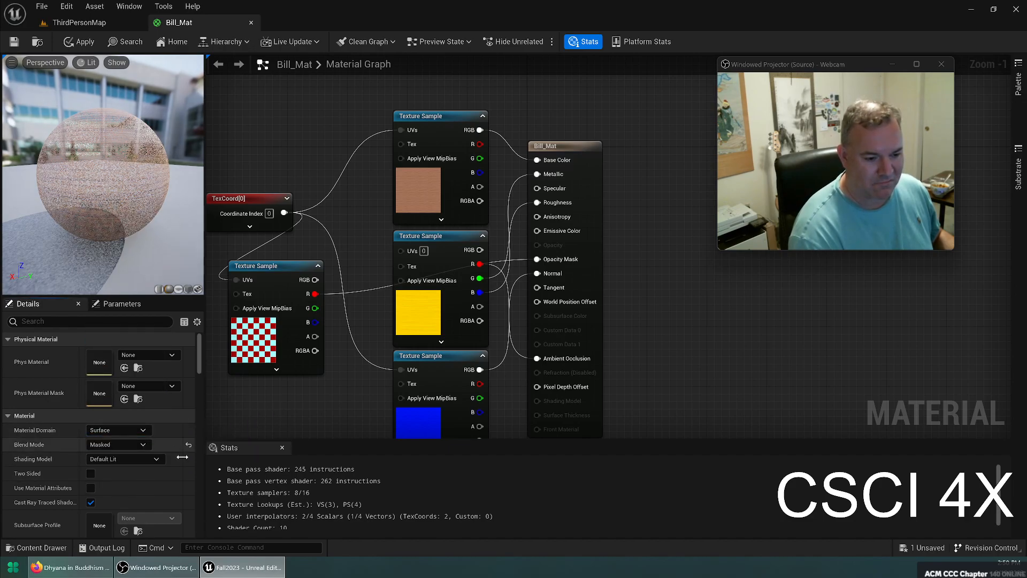
# Step: Enable Two Sided for Bill_Mat and save it to check the wood box's inner faces in the level
pyautogui.click(91, 473)
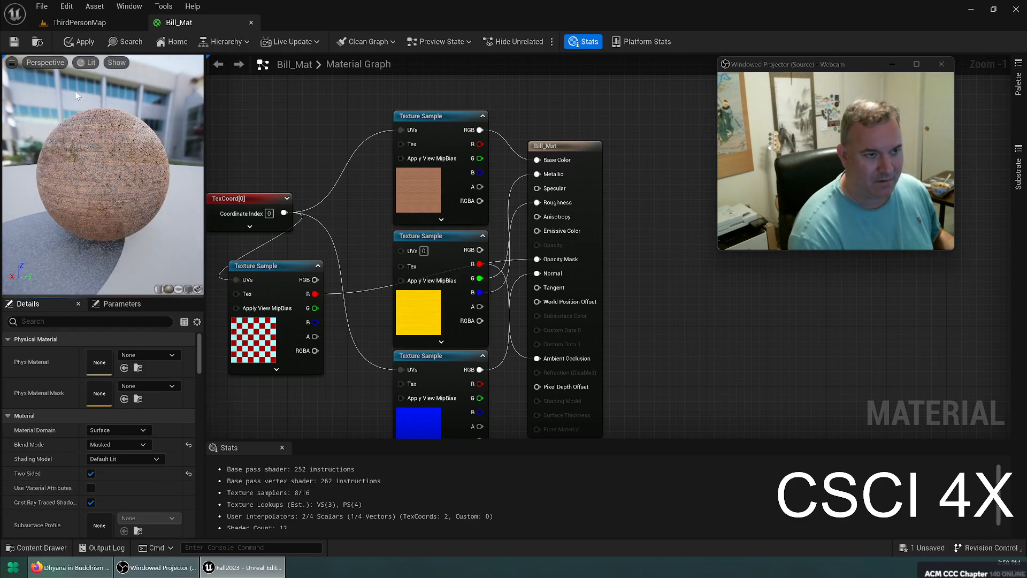
pyautogui.click(20, 40)
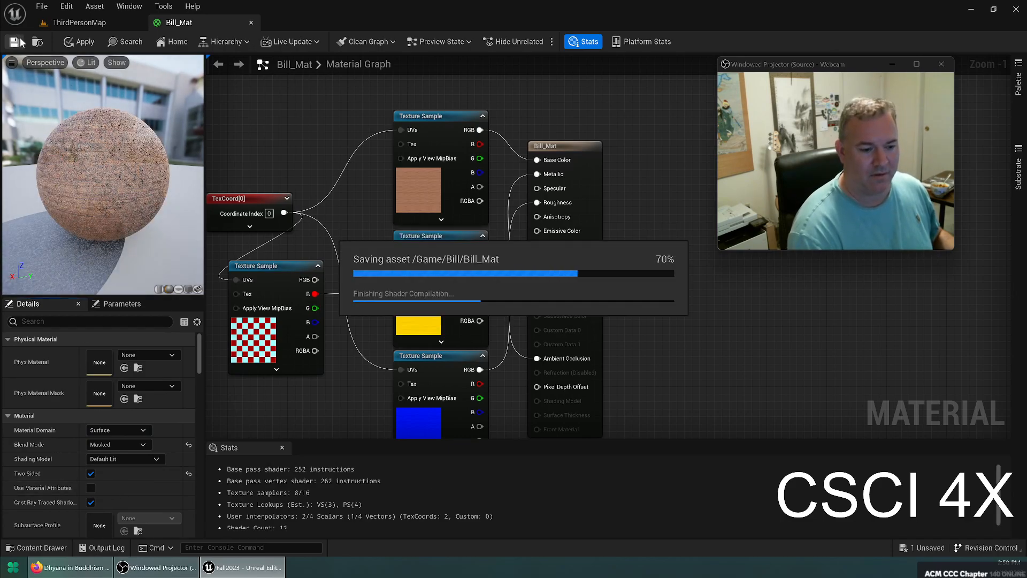
pyautogui.click(90, 23)
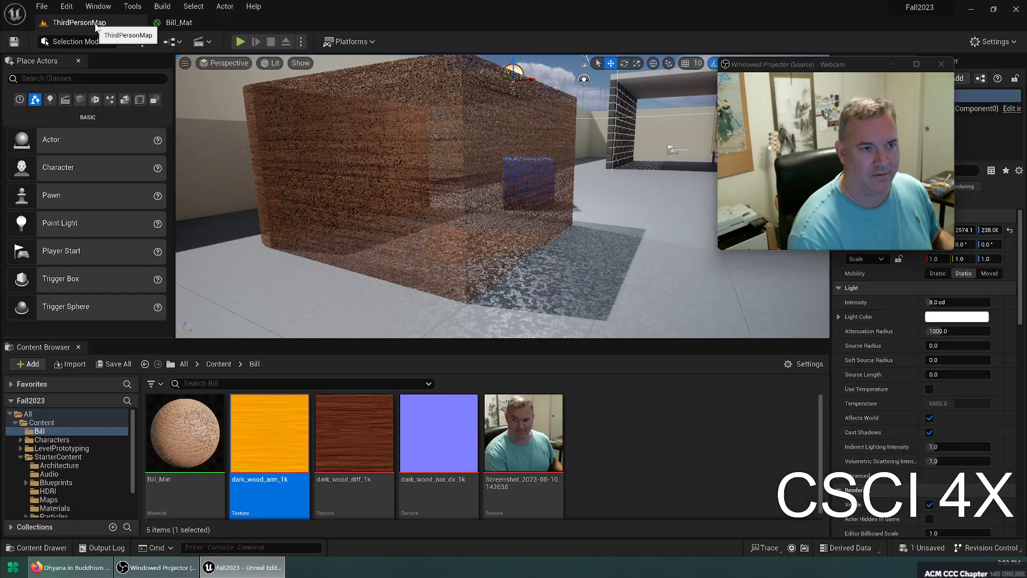
pyautogui.moveTo(503, 196); pyautogui.dragTo(471, 225, button='right')
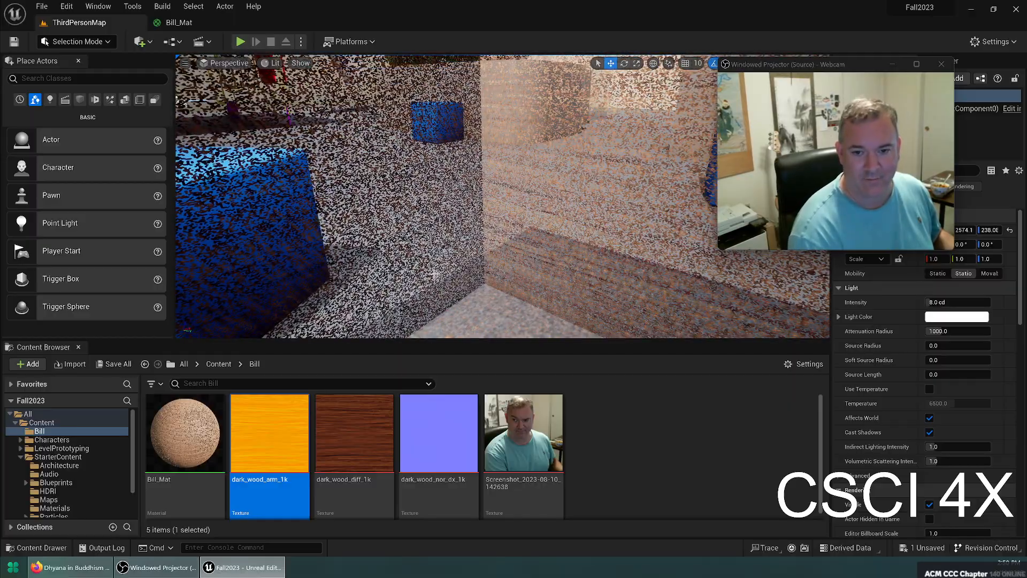
# Step: Disable Two Sided for Bill_Mat, save it and compare the wood box from inside and outside in the level
pyautogui.click(178, 23)
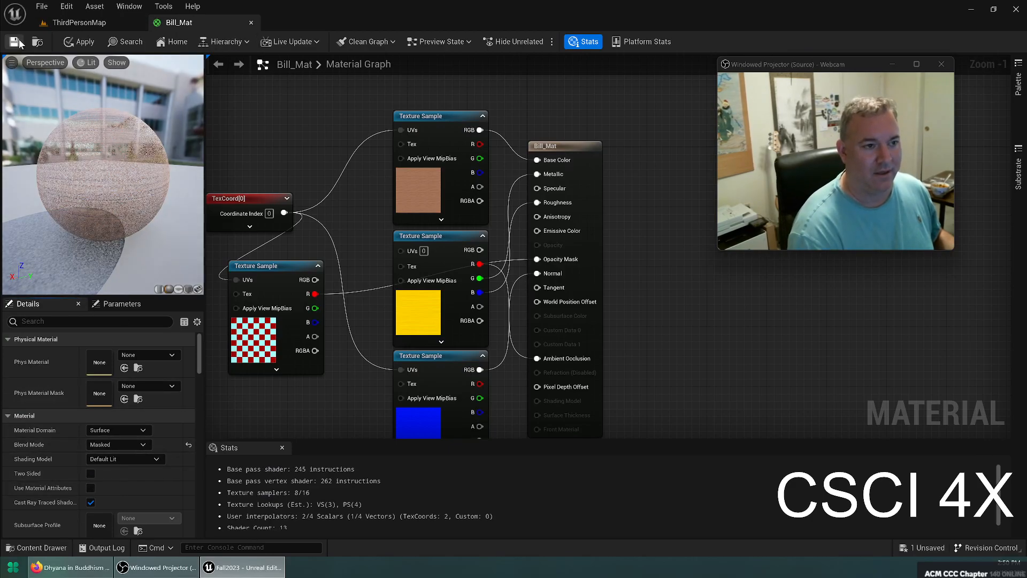
pyautogui.click(118, 23)
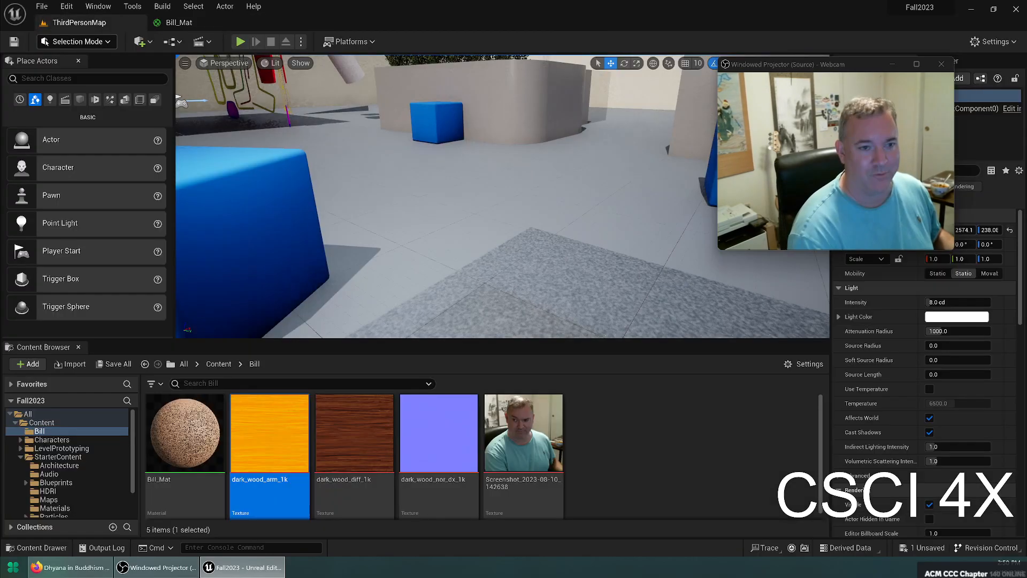
pyautogui.moveTo(475, 191); pyautogui.dragTo(540, 191, button='right')
pyautogui.press('s')
pyautogui.press('s')
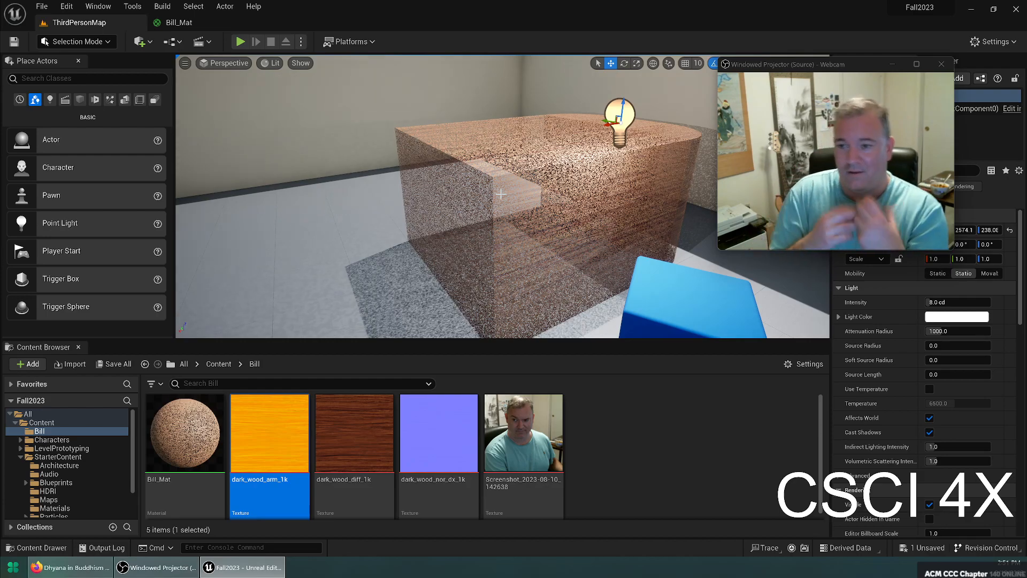
pyautogui.moveTo(531, 183); pyautogui.dragTo(586, 214, button='right')
# Step: Tilt the blue cube beside the wood box and raise it above the floor to a Z location of about 119
pyautogui.click(531, 183)
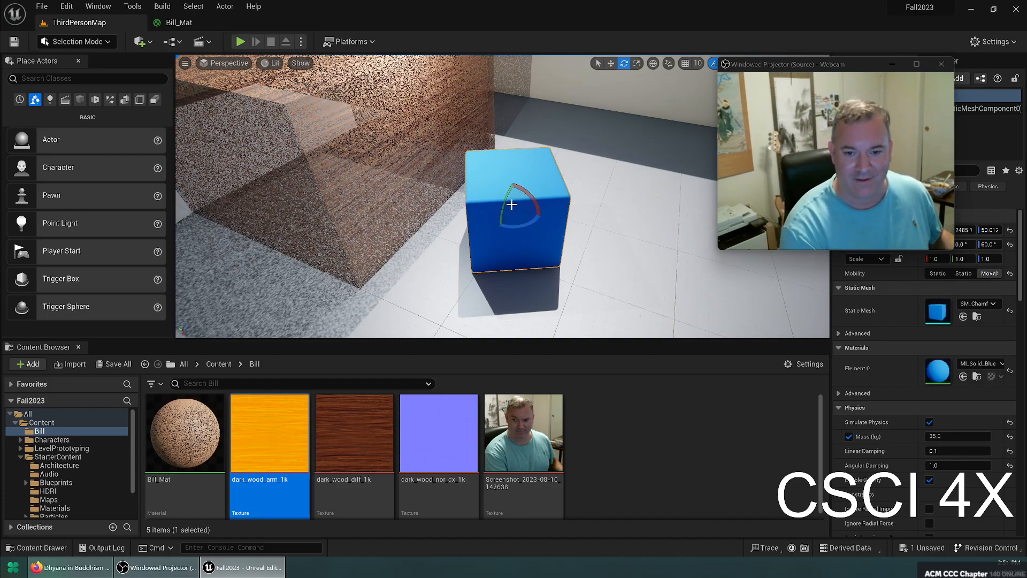
pyautogui.moveTo(527, 228); pyautogui.dragTo(510, 181)
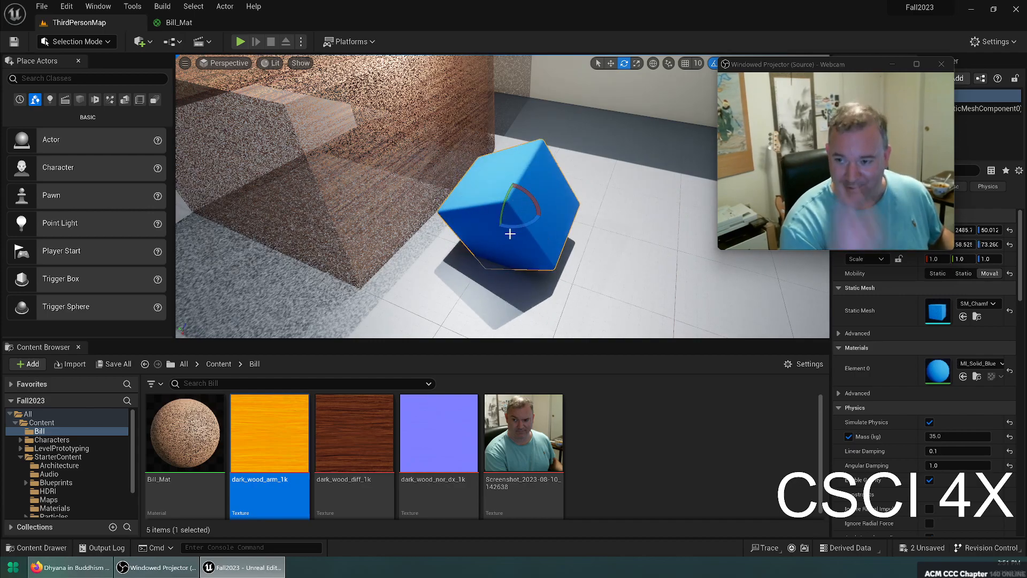
pyautogui.moveTo(532, 191); pyautogui.dragTo(462, 146)
pyautogui.moveTo(504, 197); pyautogui.dragTo(523, 140)
pyautogui.press('w')
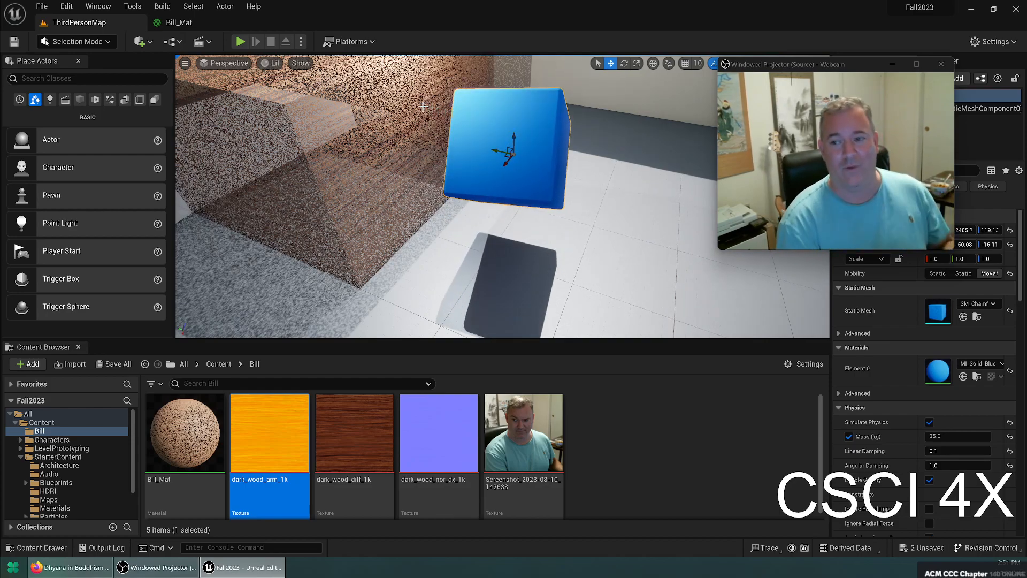
pyautogui.moveTo(241, 200); pyautogui.dragTo(321, 182, button='right')
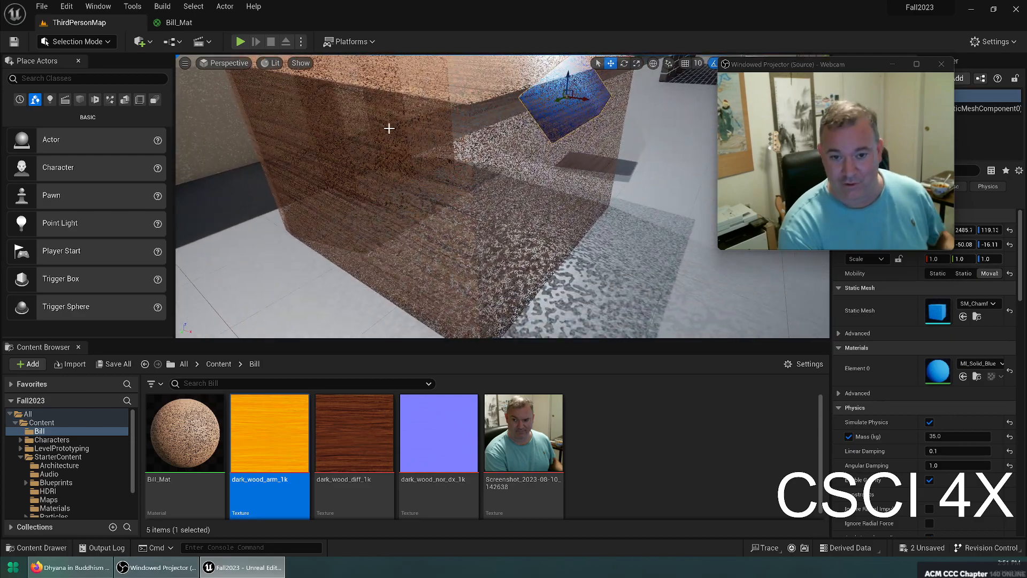
# Step: Turn Two Sided back on for Bill_Mat, save it and inspect the wood box again in the level
pyautogui.click(179, 22)
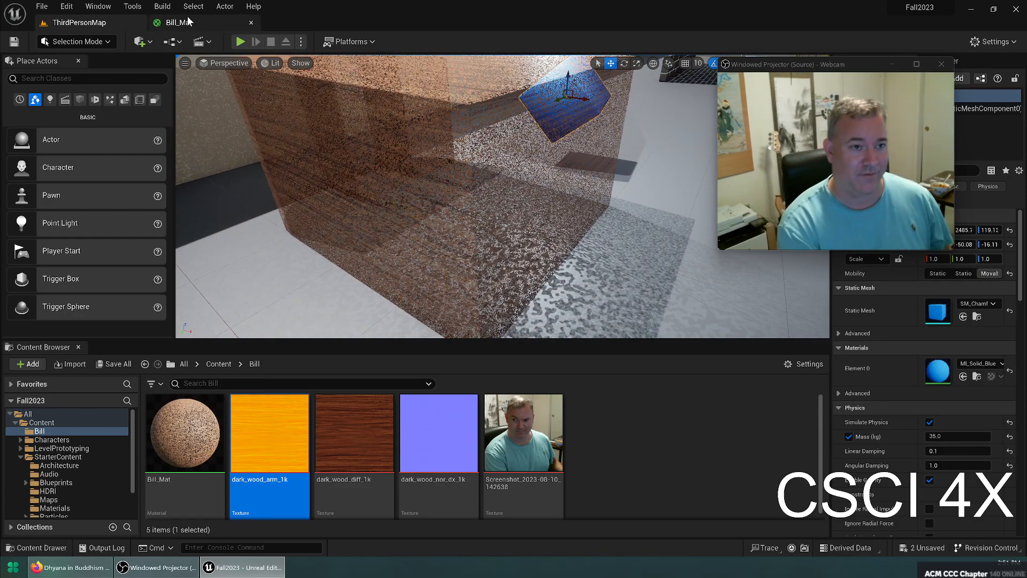
pyautogui.click(89, 475)
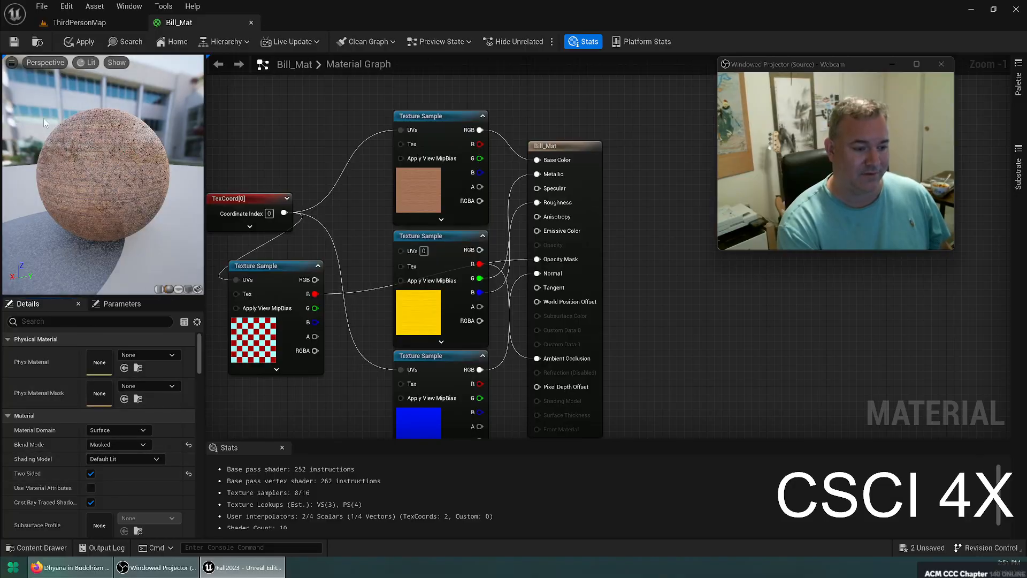
pyautogui.click(14, 42)
pyautogui.click(79, 22)
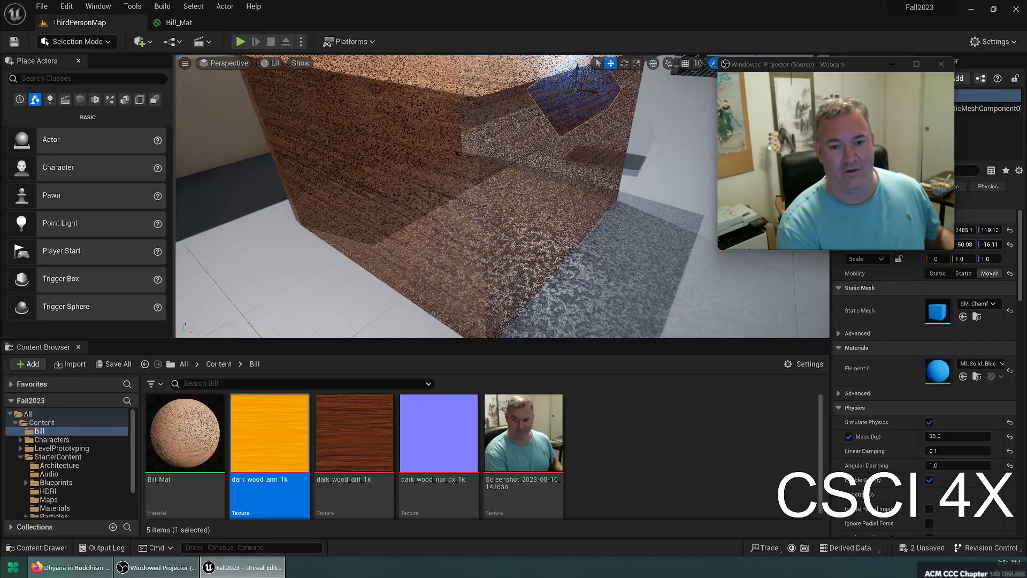
pyautogui.press('w')
pyautogui.moveTo(502, 196); pyautogui.dragTo(711, 195, button='right')
pyautogui.press('s')
pyautogui.moveTo(566, 197); pyautogui.dragTo(488, 317, button='right')
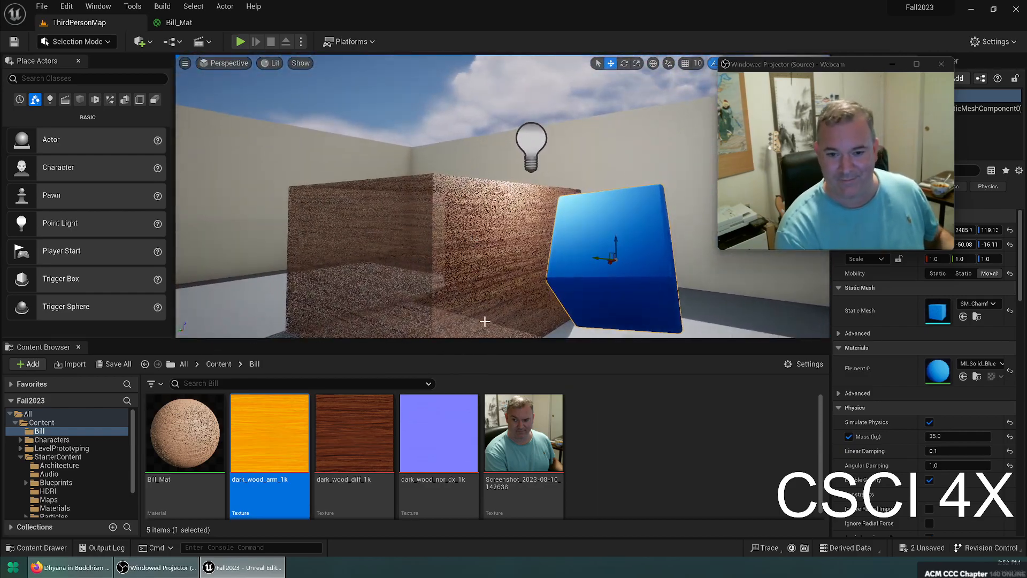
pyautogui.click(178, 22)
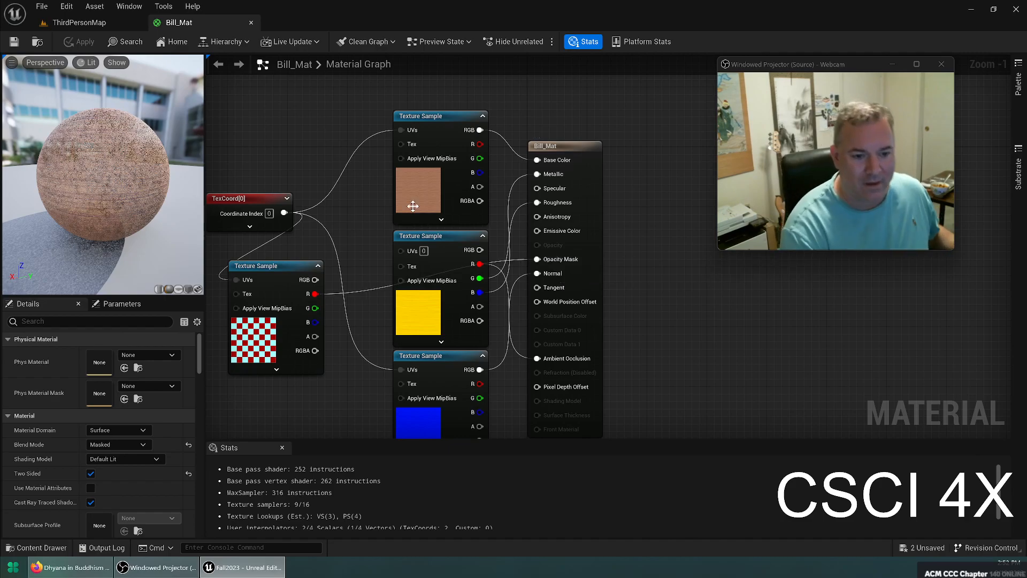
# Step: Add a separate TextureCoordinate node and connect it to the UVs of the Texture Sample that drives the Opacity Mask
pyautogui.moveTo(349, 165); pyautogui.dragTo(448, 114, button='right')
pyautogui.moveTo(290, 252); pyautogui.dragTo(353, 227, button='right')
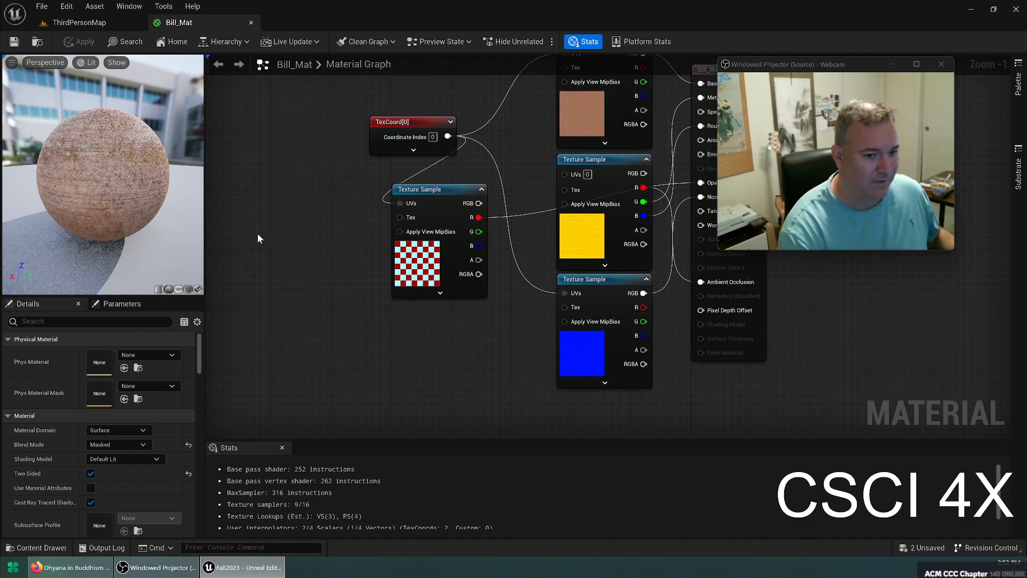
pyautogui.rightClick(257, 231)
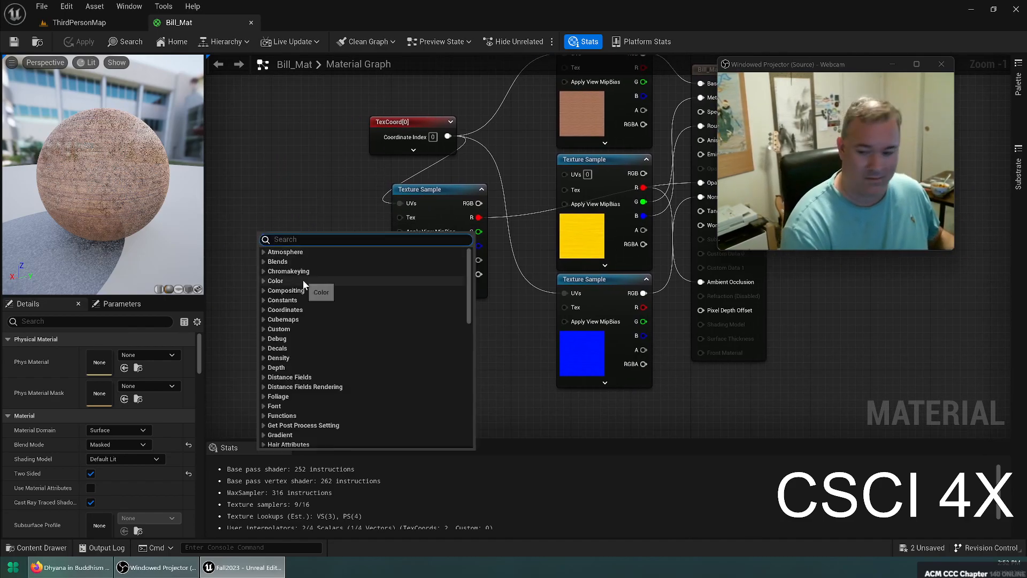
pyautogui.write('text')
pyautogui.press('BackSpace')
pyautogui.write('coord')
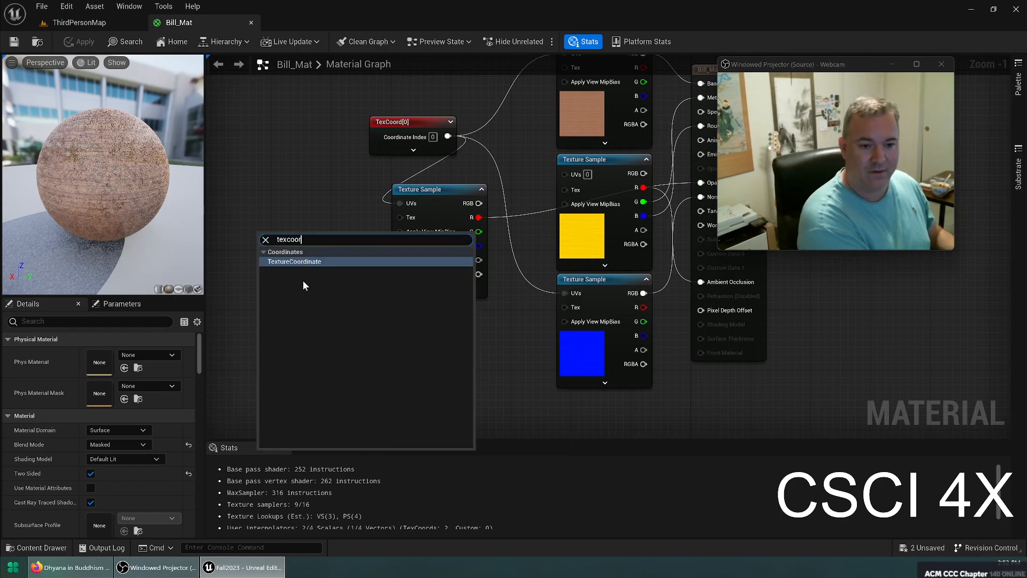
pyautogui.click(334, 262)
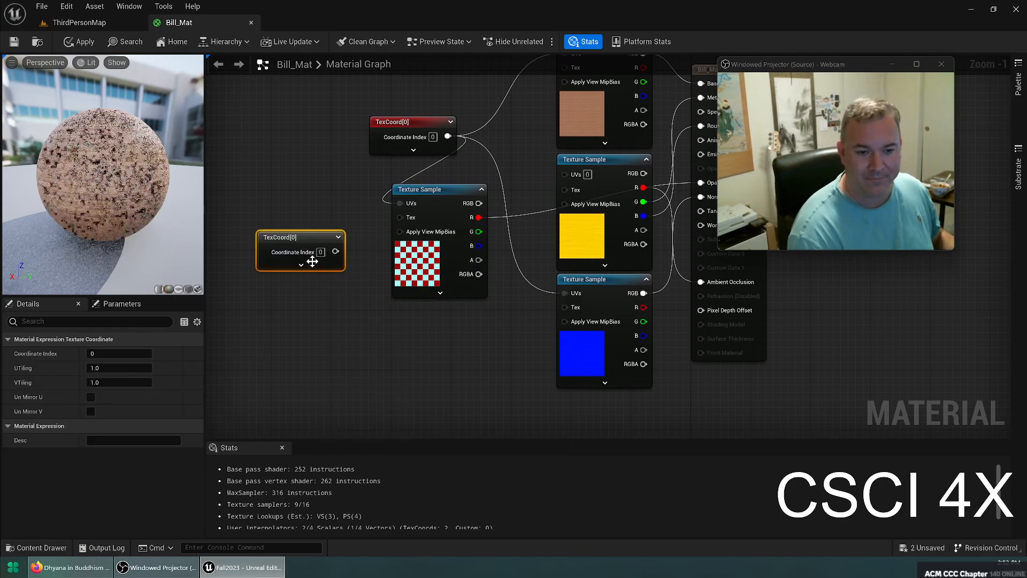
pyautogui.click(262, 218)
pyautogui.moveTo(298, 204); pyautogui.dragTo(400, 203)
# Step: Set the mask coordinate node's UTiling to 0.01, save Bill_Mat and inspect the wood box in the level
pyautogui.write('.01')
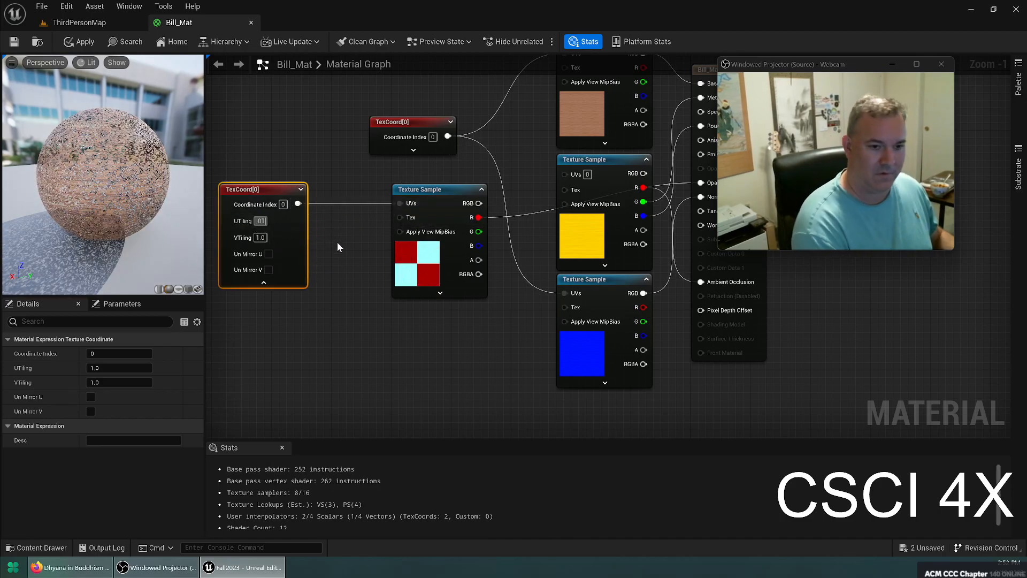
pyautogui.press('Return')
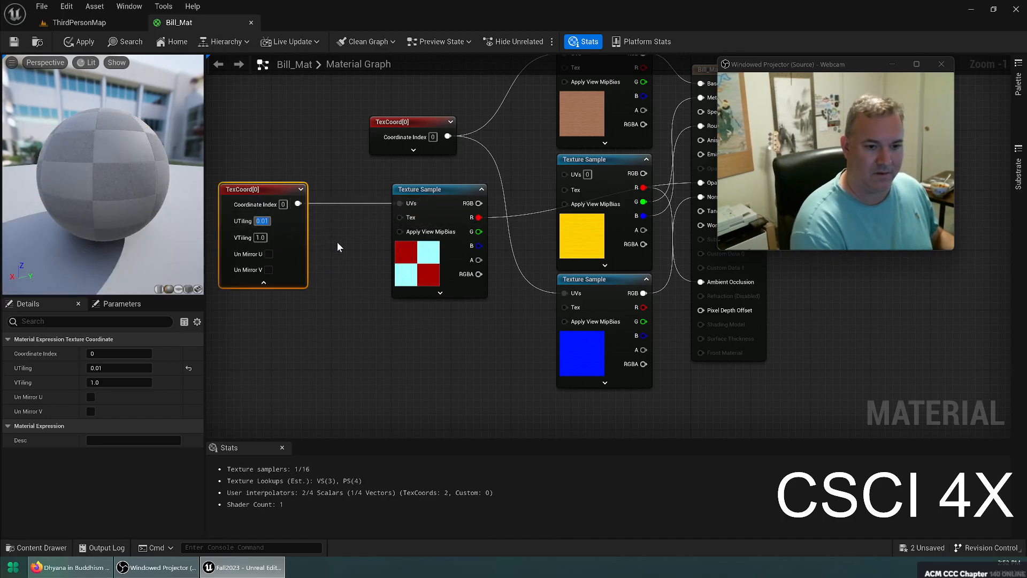
pyautogui.click(15, 45)
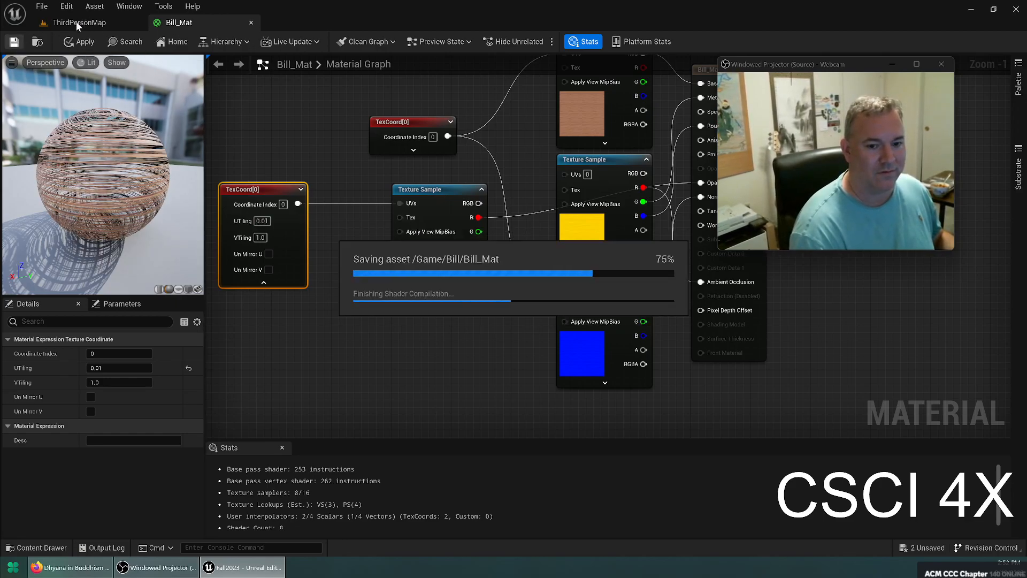
pyautogui.click(76, 21)
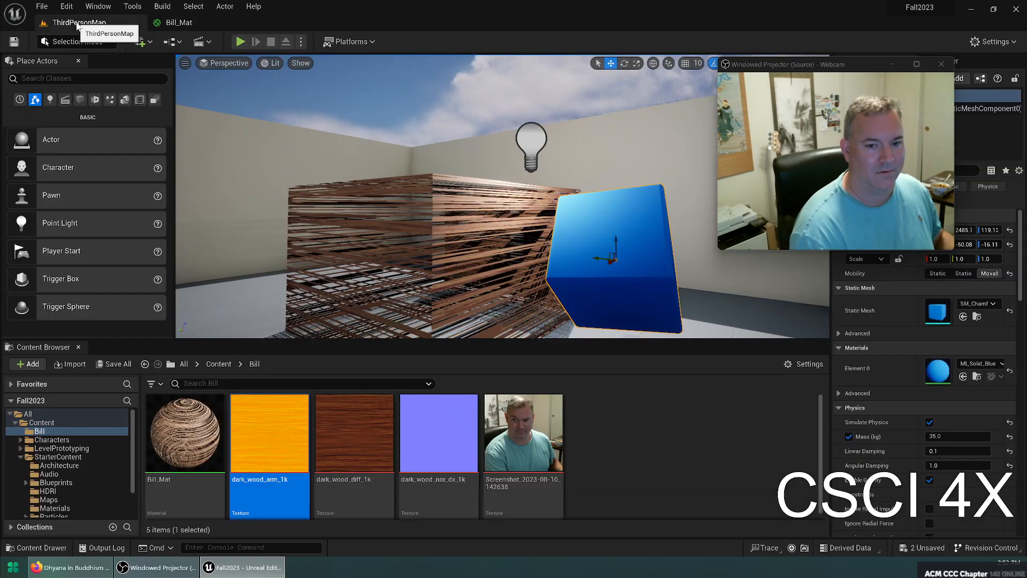
pyautogui.moveTo(358, 127); pyautogui.dragTo(284, 203, button='right')
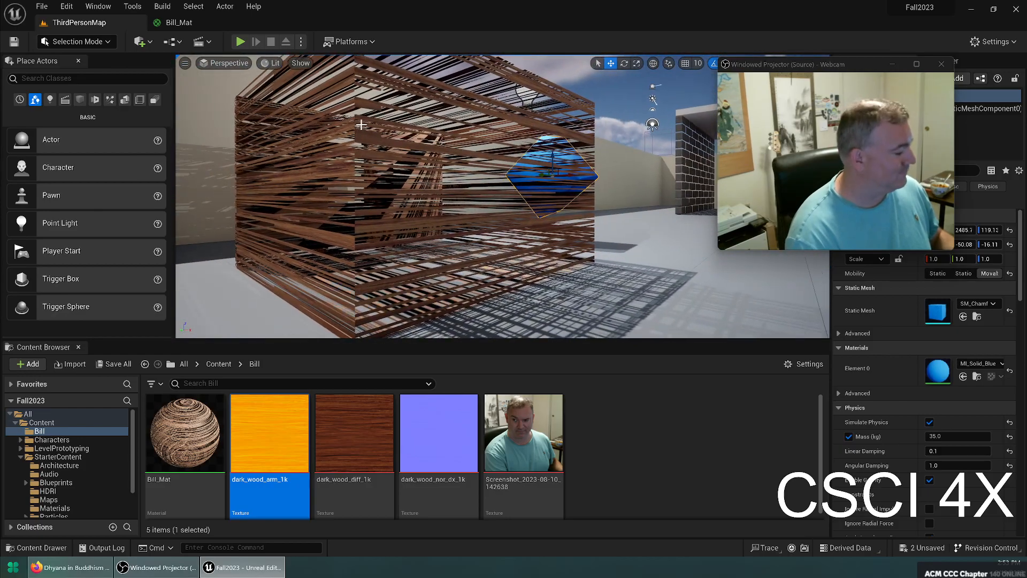
# Step: Set the mask coordinate node's UTiling and VTiling to 0.1, save Bill_Mat and inspect the wood box in the level
pyautogui.click(191, 23)
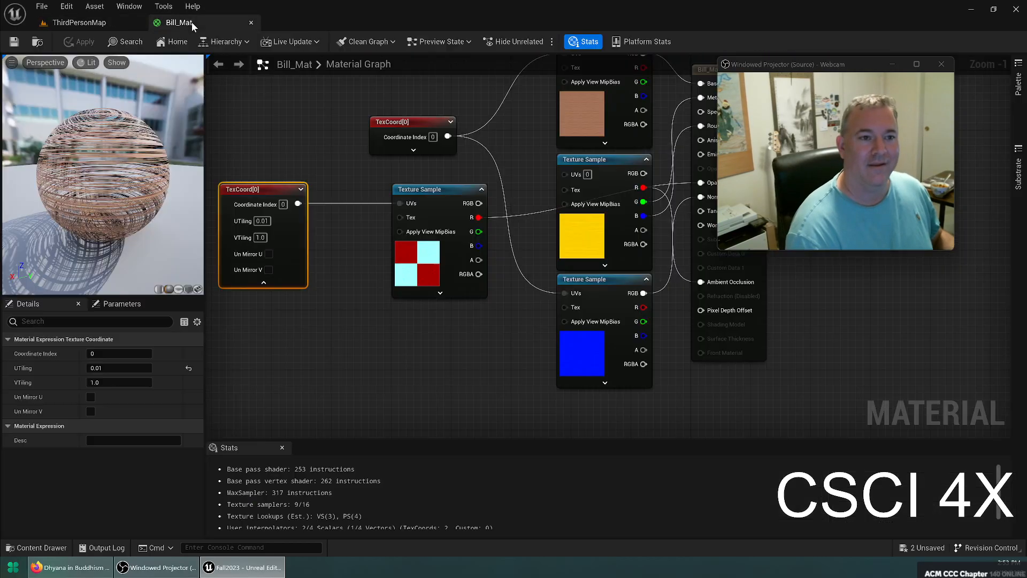
pyautogui.click(260, 237)
pyautogui.hotkey('shift', 'Tab')
pyautogui.write('.1')
pyautogui.press('Return')
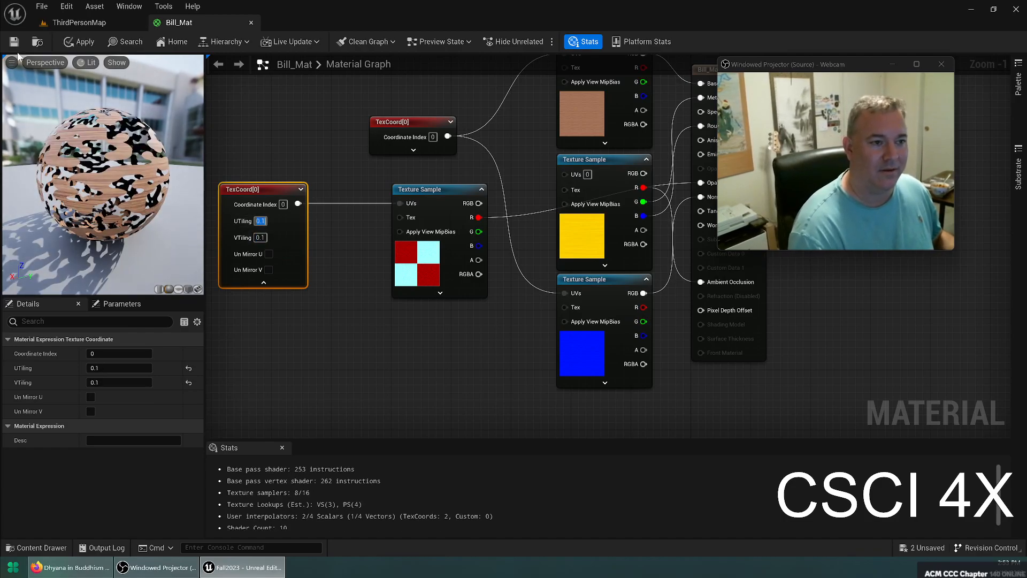
pyautogui.click(15, 44)
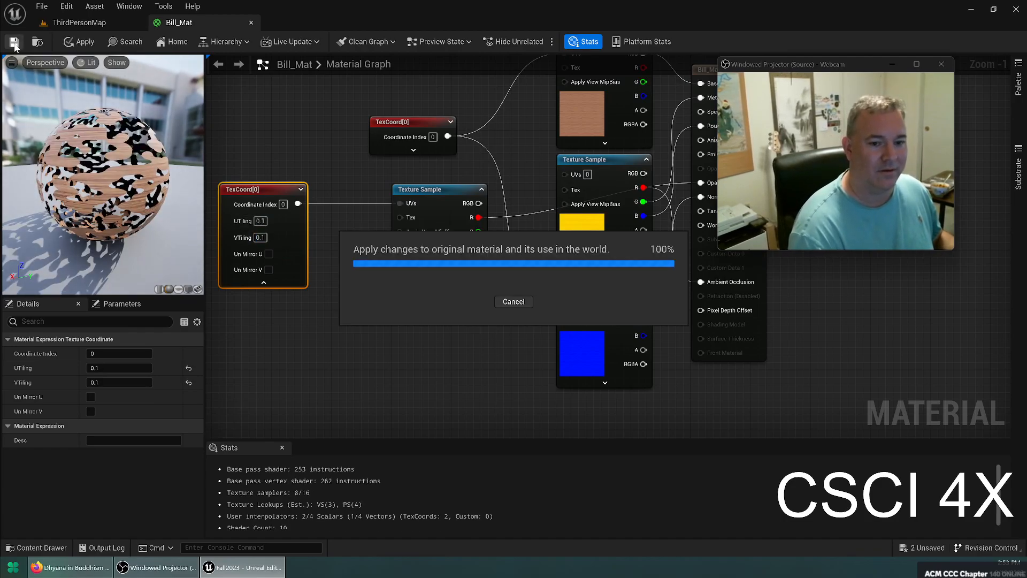
pyautogui.click(83, 24)
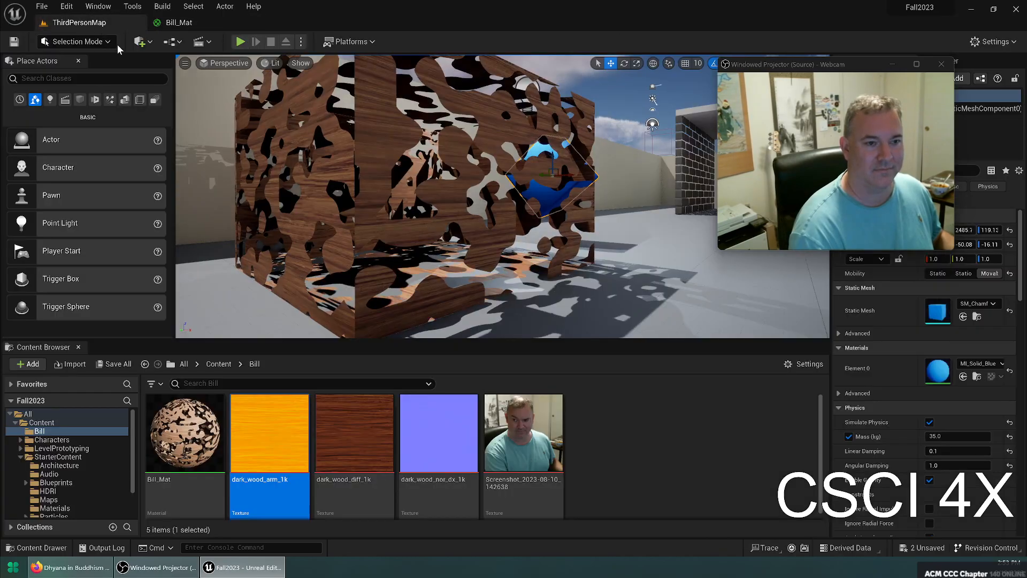
pyautogui.press('s')
pyautogui.moveTo(503, 197); pyautogui.dragTo(562, 236, button='right')
pyautogui.press('w')
pyautogui.press('s')
pyautogui.press('s')
# Step: Try the mask texture's green, blue and RGB outputs on Opacity Mask, reconnect the red output and view the wood box in the level
pyautogui.click(208, 21)
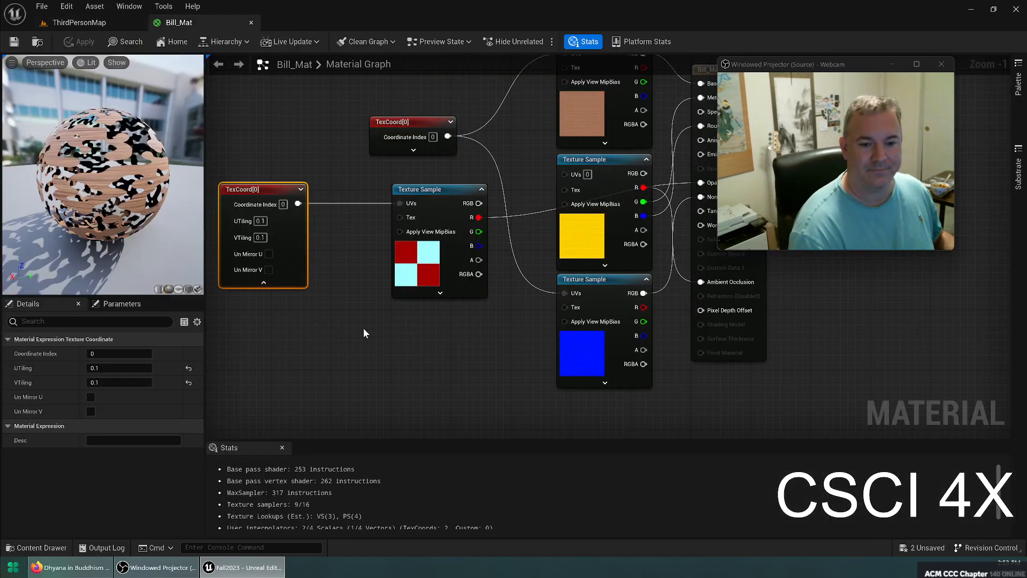
pyautogui.moveTo(479, 232); pyautogui.dragTo(701, 183)
pyautogui.moveTo(501, 324); pyautogui.dragTo(431, 322, button='right')
pyautogui.moveTo(112, 156); pyautogui.dragTo(139, 156)
pyautogui.moveTo(418, 260); pyautogui.dragTo(371, 266, button='right')
pyautogui.moveTo(365, 244); pyautogui.dragTo(587, 182)
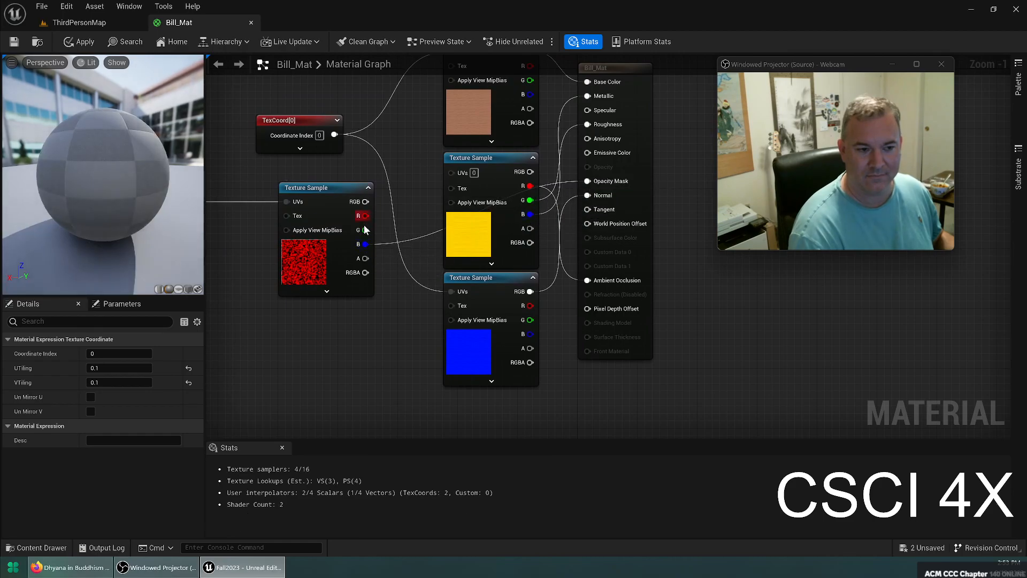
pyautogui.moveTo(365, 215); pyautogui.dragTo(588, 187)
pyautogui.moveTo(364, 203); pyautogui.dragTo(589, 181)
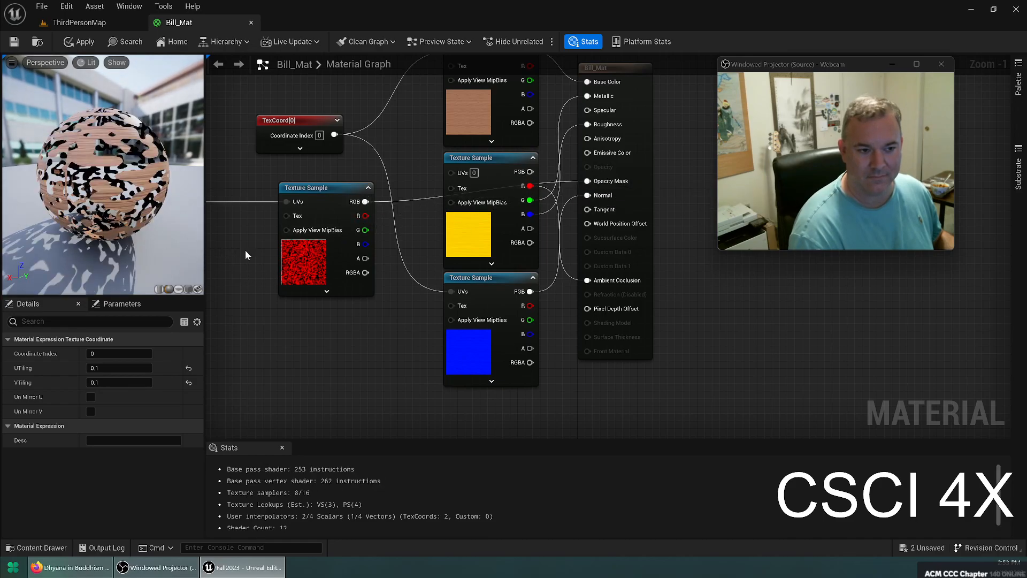
pyautogui.moveTo(365, 216); pyautogui.dragTo(588, 181)
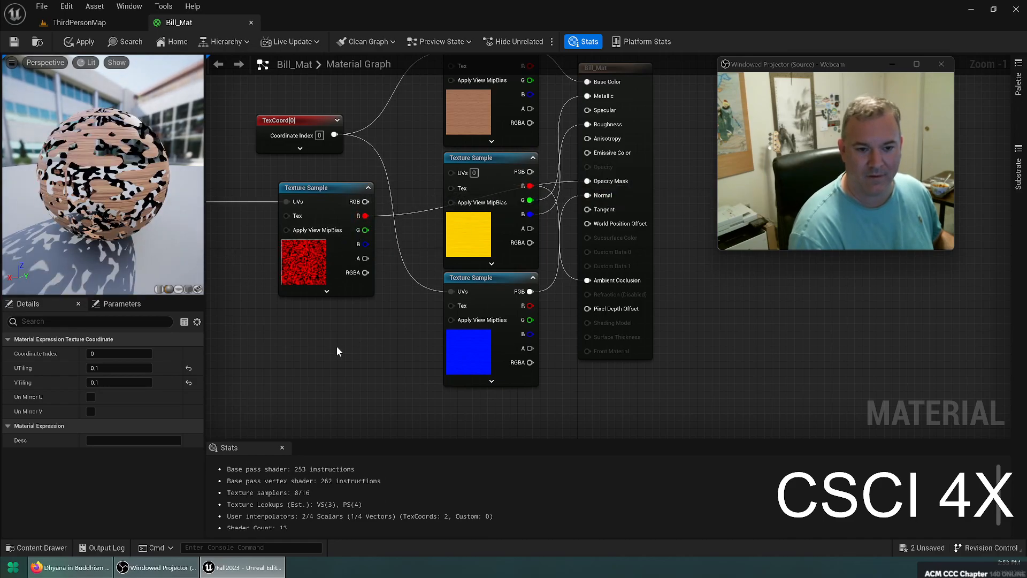
pyautogui.moveTo(271, 343); pyautogui.dragTo(401, 353, button='right')
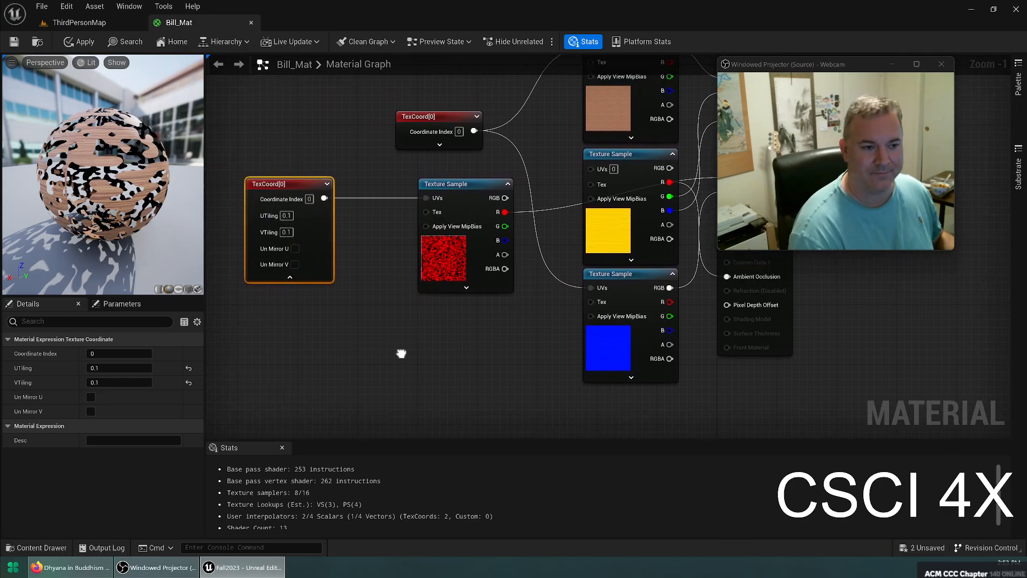
pyautogui.click(55, 25)
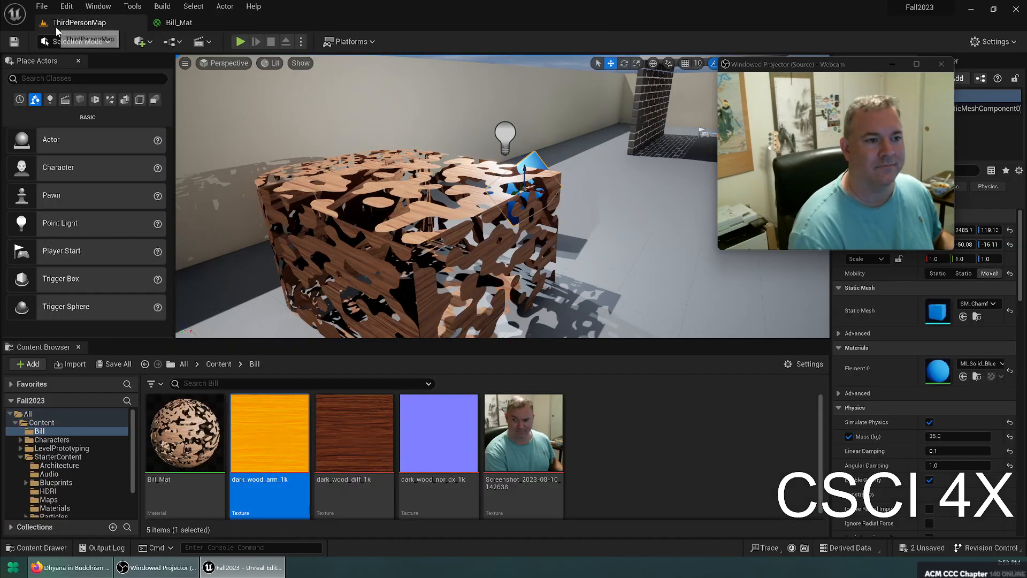
pyautogui.moveTo(495, 238)
pyautogui.mouseDown(button='right')
pyautogui.moveTo(503, 247)
pyautogui.moveTo(489, 245)
pyautogui.moveTo(497, 230)
pyautogui.moveTo(485, 235)
pyautogui.moveTo(500, 240)
pyautogui.mouseUp(button='right')
# Step: Set the mask coordinate node's UTiling and VTiling to 0.5, save Bill_Mat and inspect the wood box in the level
pyautogui.click(178, 22)
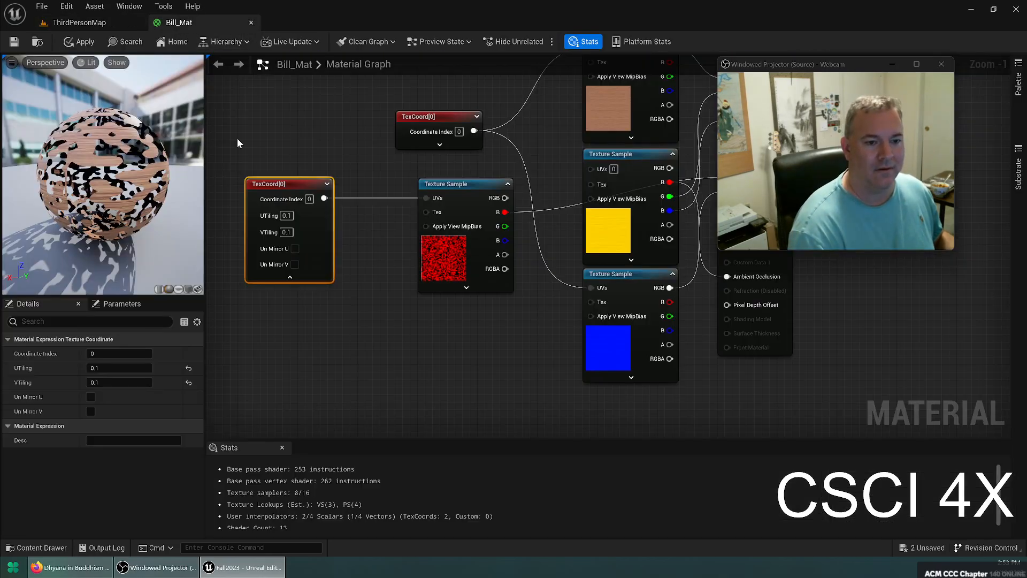
pyautogui.click(288, 216)
pyautogui.write('.5')
pyautogui.press('Tab')
pyautogui.write('.5')
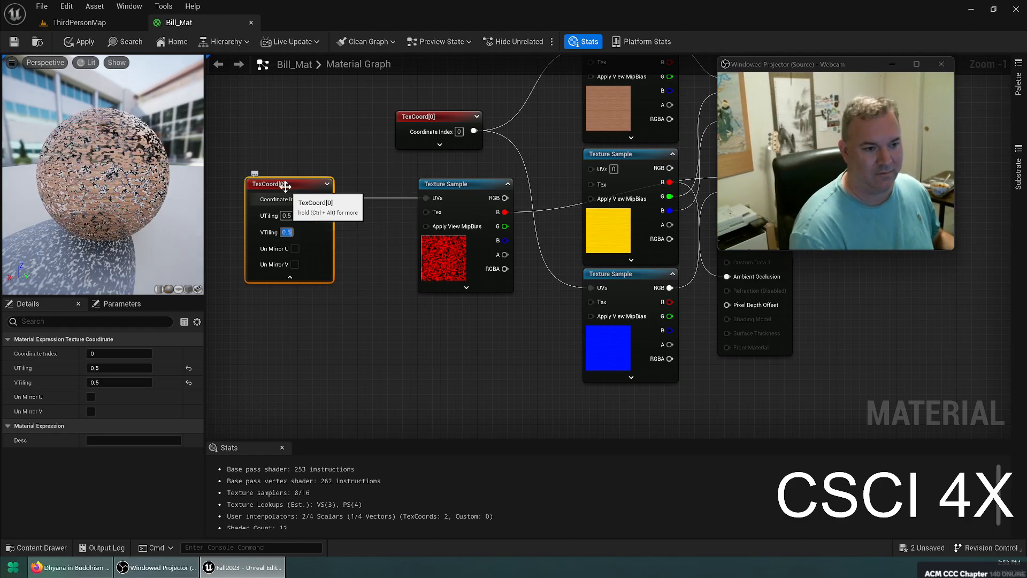
pyautogui.hotkey('ctrl', 's')
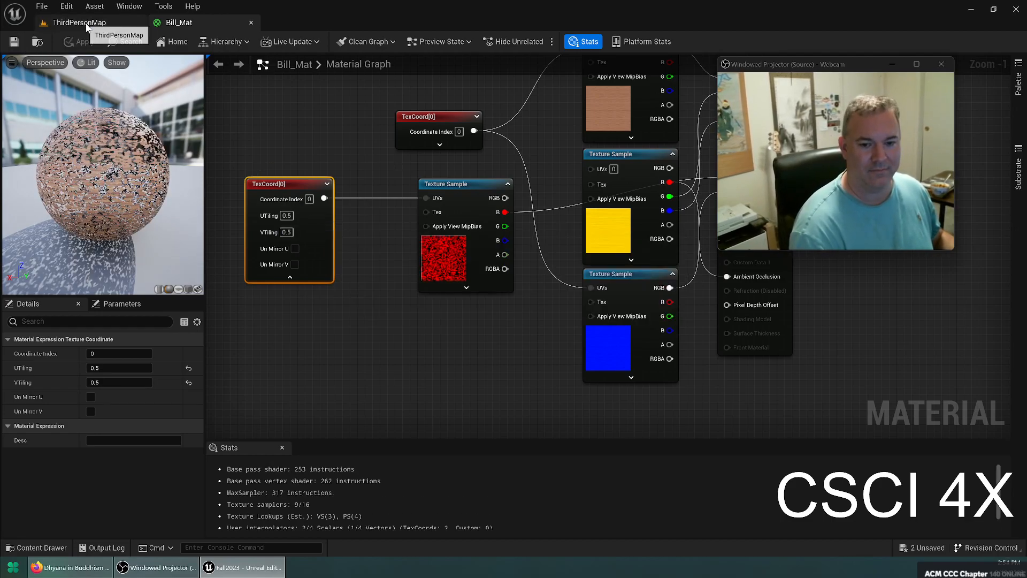
pyautogui.click(82, 22)
pyautogui.moveTo(503, 195); pyautogui.dragTo(471, 224, button='right')
pyautogui.moveTo(375, 184); pyautogui.dragTo(367, 183, button='right')
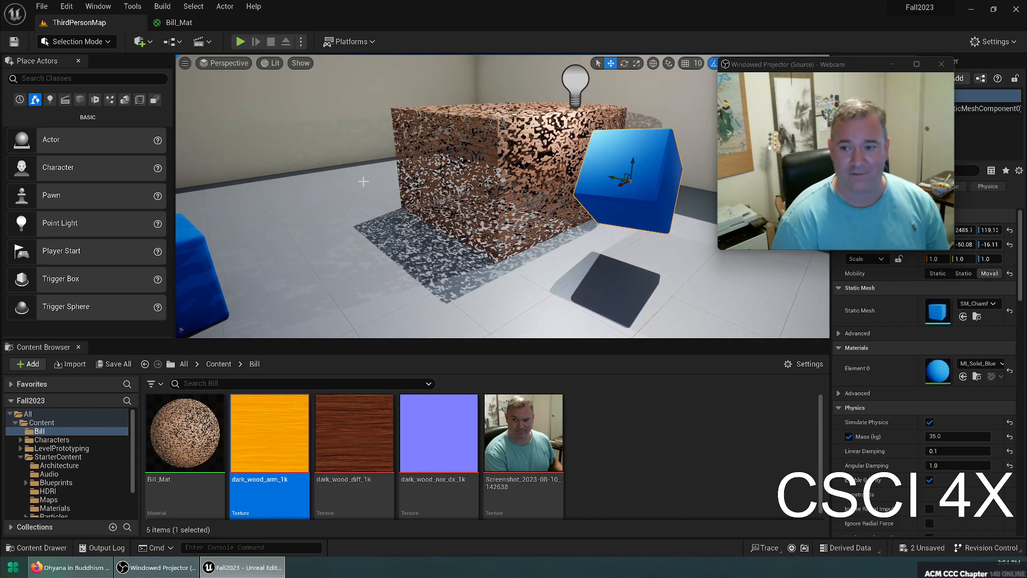
# Step: Move the wood color Texture Sample and its TexCoord node away from the Bill_Mat output to free space in the graph
pyautogui.click(209, 22)
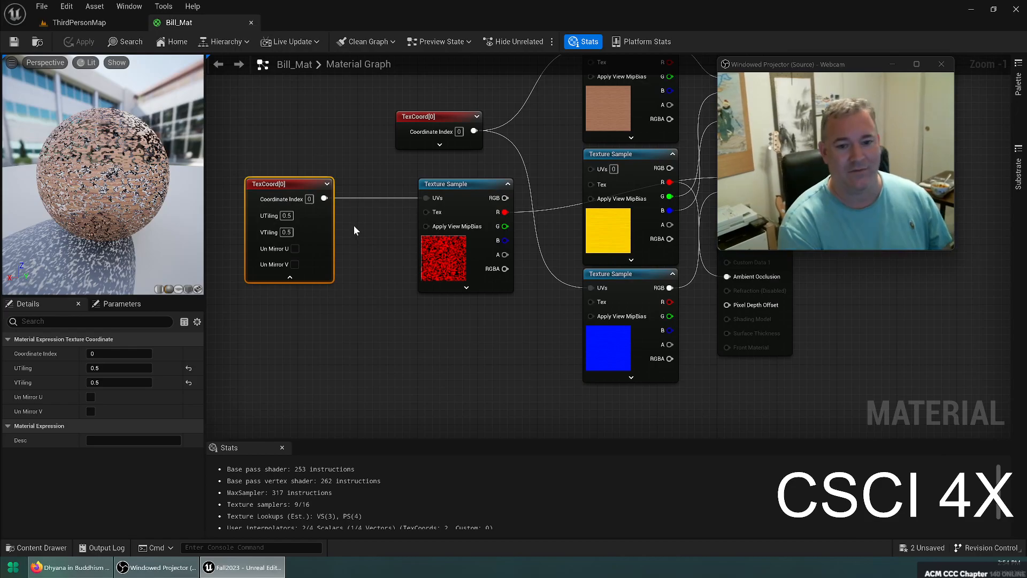
pyautogui.click(451, 229)
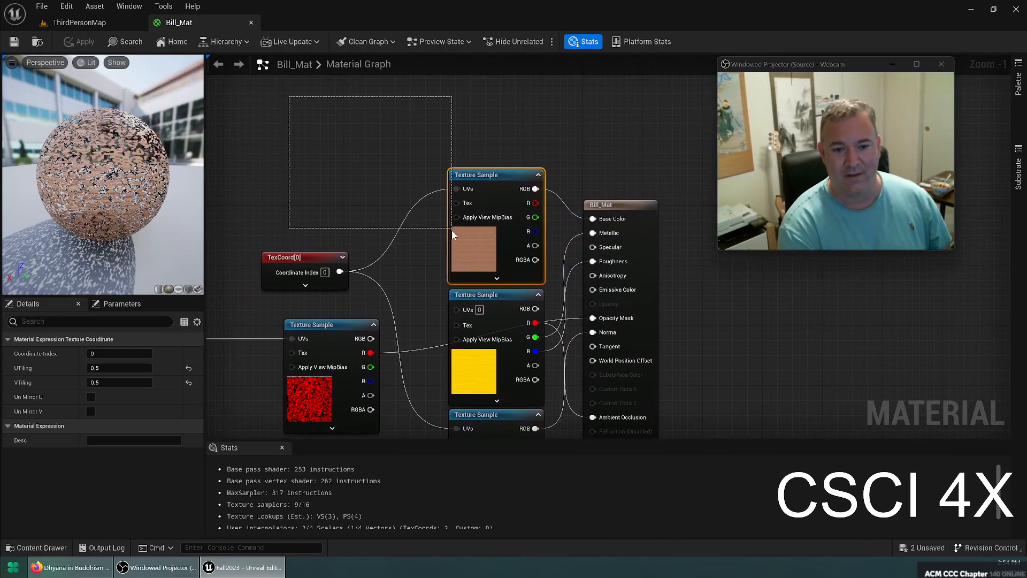
pyautogui.moveTo(502, 175); pyautogui.dragTo(389, 99)
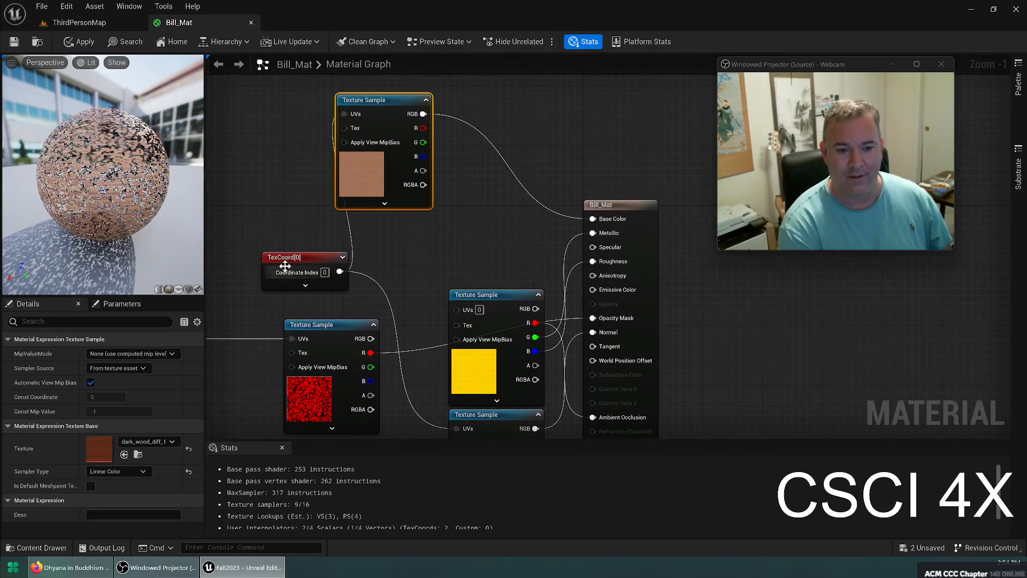
pyautogui.moveTo(295, 261); pyautogui.dragTo(243, 253)
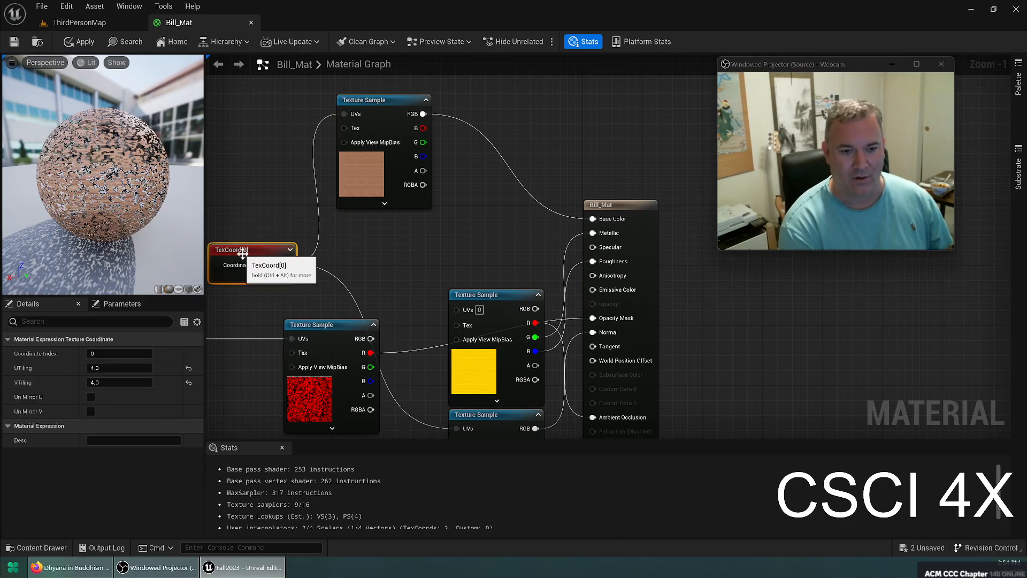
pyautogui.moveTo(243, 253); pyautogui.dragTo(317, 253, button='right')
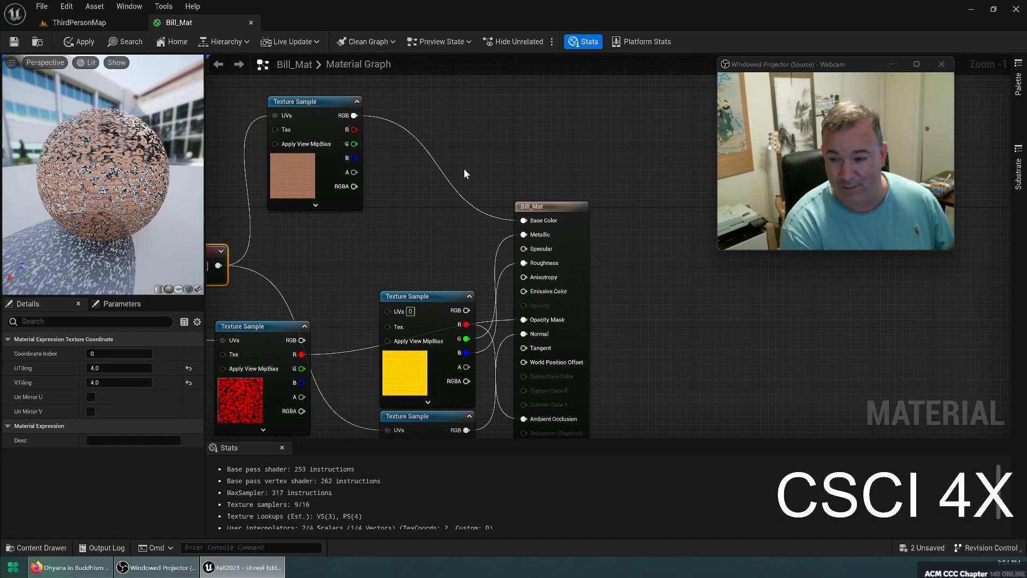
# Step: Add a Multiply node and connect the wood color texture's RGB output to its A input
pyautogui.press('m')
pyautogui.click(442, 135)
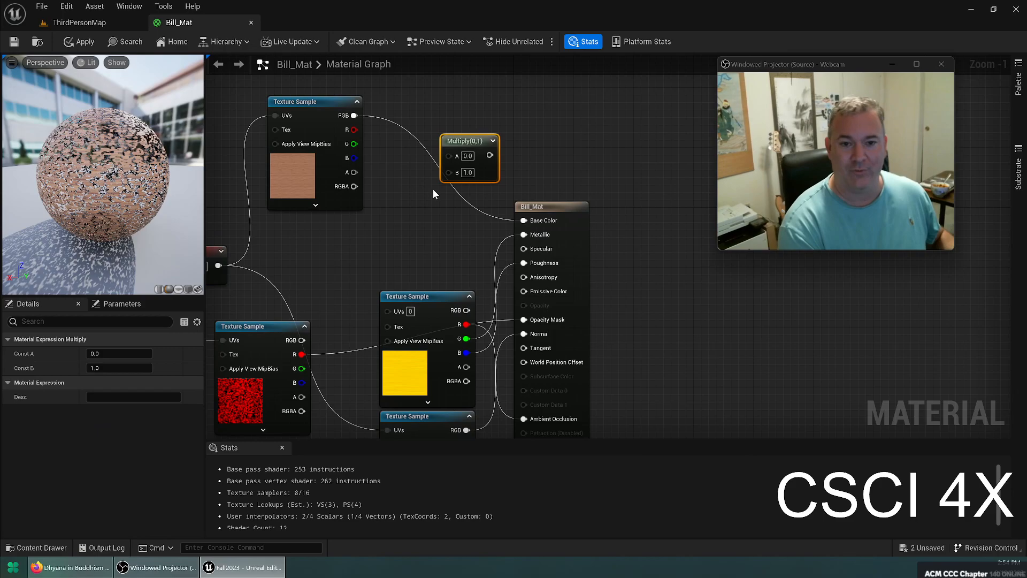
pyautogui.moveTo(463, 144); pyautogui.dragTo(454, 120)
pyautogui.moveTo(353, 116); pyautogui.dragTo(440, 130)
# Step: Add a Constant3Vector node below the Multiply node and set its color to orange-red, R 0.927083, G 0.041339, B 0.0
pyautogui.click(396, 208)
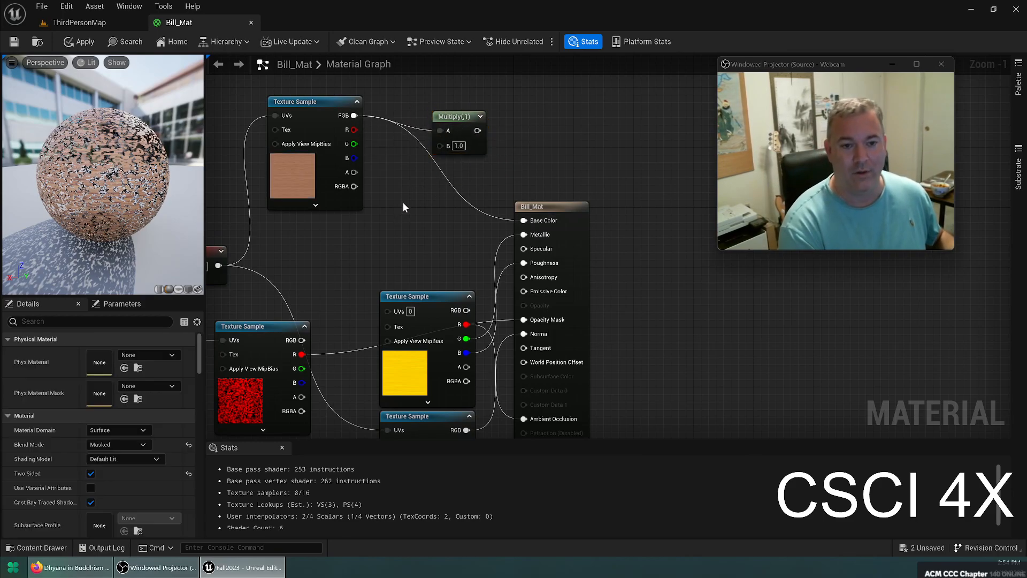
pyautogui.click(388, 203)
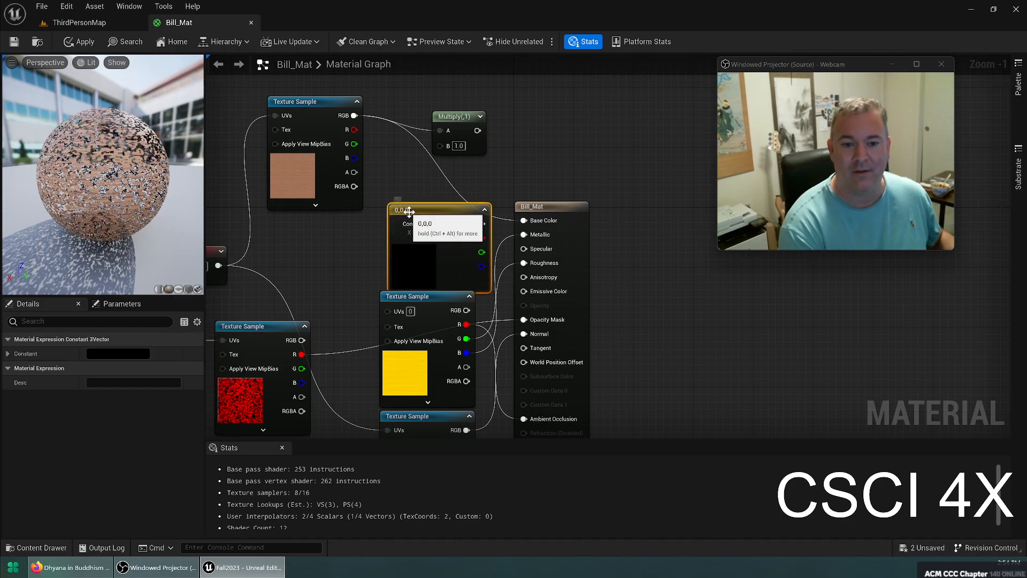
pyautogui.moveTo(412, 208); pyautogui.dragTo(412, 177)
pyautogui.doubleClick(409, 218)
pyautogui.click(520, 285)
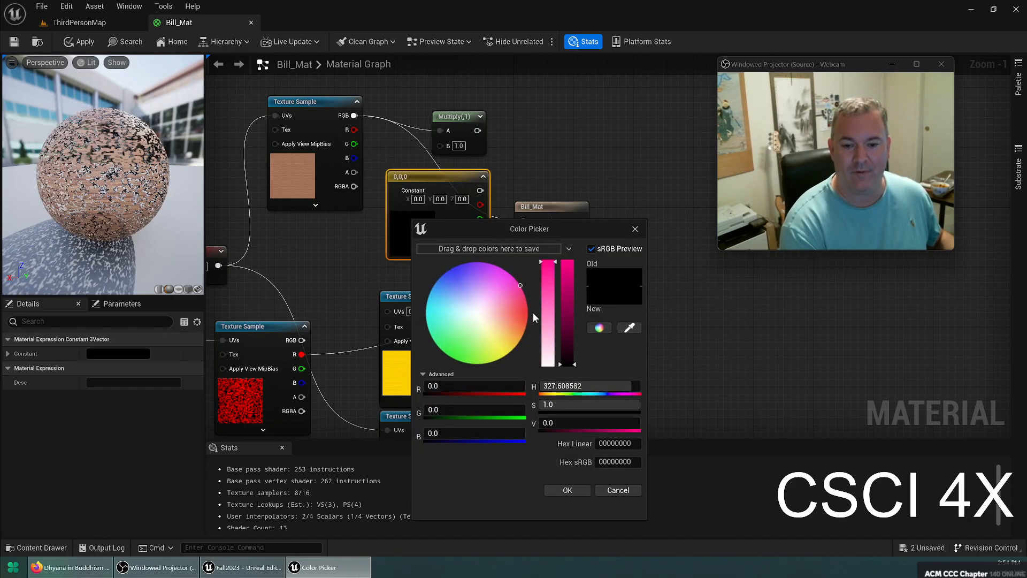
pyautogui.click(528, 315)
pyautogui.moveTo(566, 287); pyautogui.dragTo(566, 268)
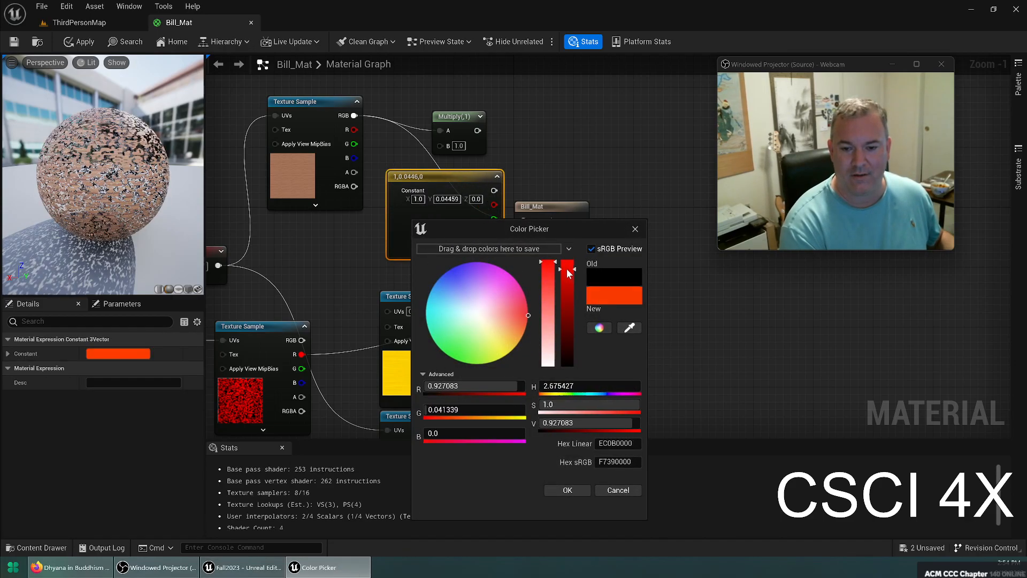
pyautogui.click(567, 490)
# Step: Arrange the orange-red constant below the wood color Texture Sample and shift the shared TexCoord node clear of both
pyautogui.moveTo(464, 177); pyautogui.dragTo(310, 230)
pyautogui.moveTo(332, 112); pyautogui.dragTo(347, 90)
pyautogui.moveTo(312, 230); pyautogui.dragTo(312, 208)
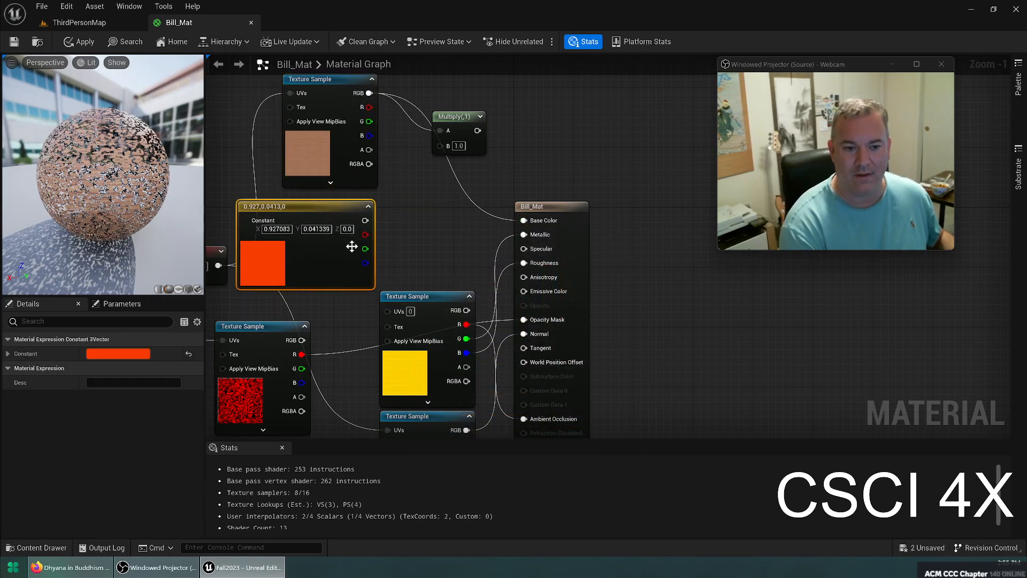
pyautogui.moveTo(240, 235); pyautogui.dragTo(397, 255, button='right')
pyautogui.moveTo(347, 281); pyautogui.dragTo(288, 281)
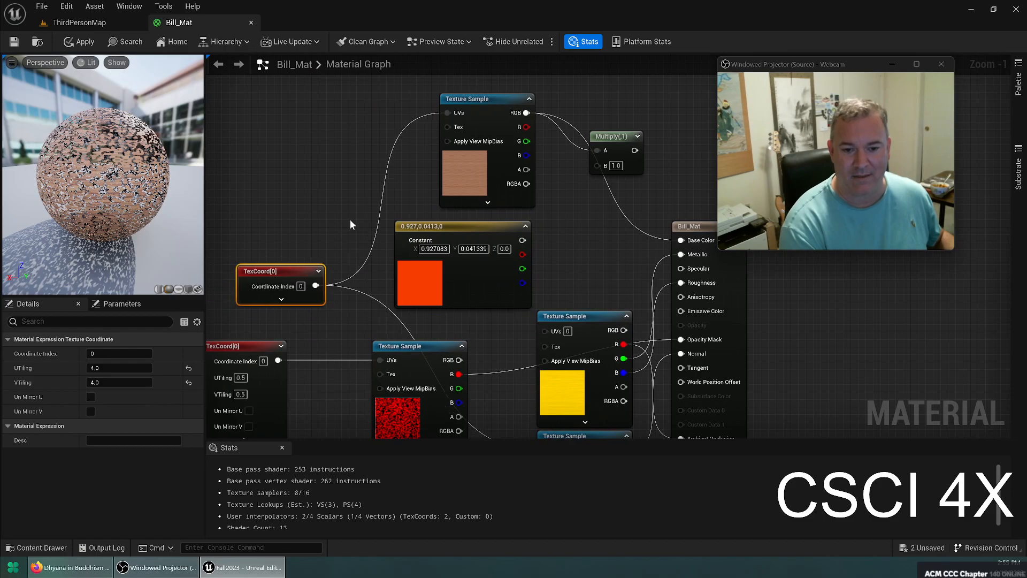
# Step: Connect the orange-red constant to Multiply's B input and Multiply's output to Base Color, and lower the Multiply node between its sources
pyautogui.moveTo(344, 183); pyautogui.dragTo(231, 213, button='right')
pyautogui.moveTo(418, 274); pyautogui.dragTo(581, 275)
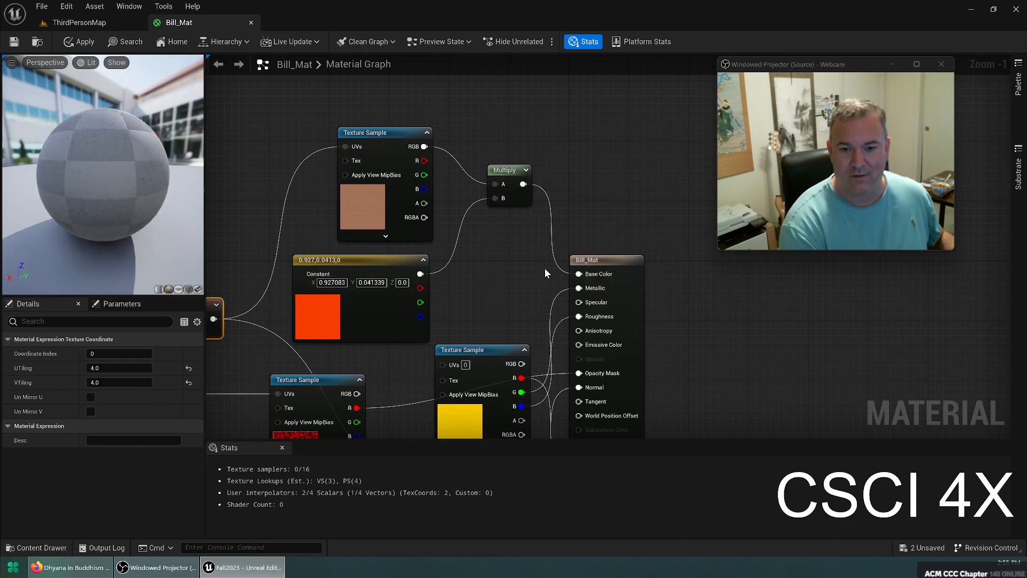
pyautogui.moveTo(502, 171); pyautogui.dragTo(502, 209)
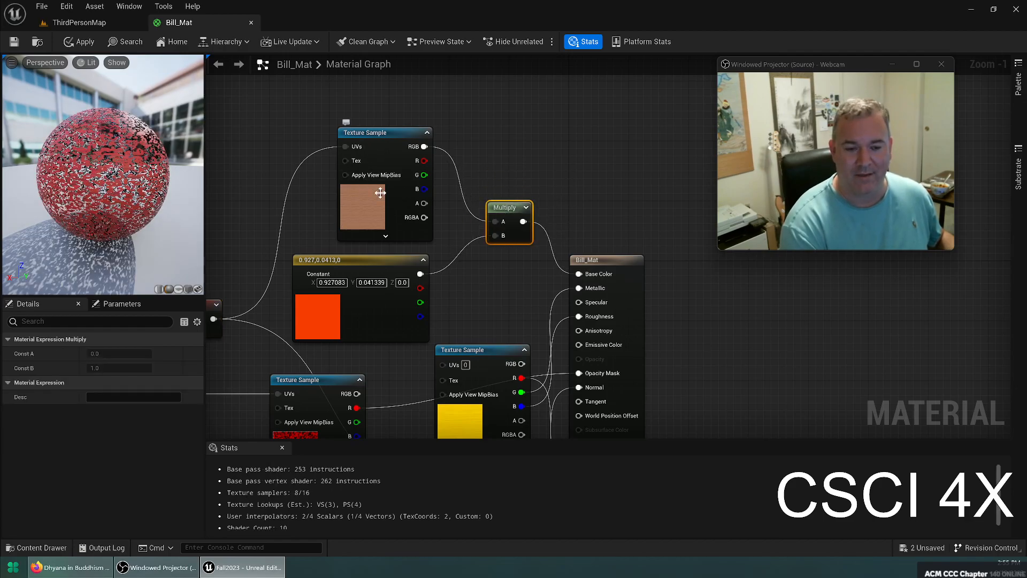
# Step: Change the Constant3Vector color to muted pink, R 0.458333, G 0.181168, B 0.176609
pyautogui.doubleClick(326, 319)
pyautogui.moveTo(483, 338); pyautogui.dragTo(483, 395)
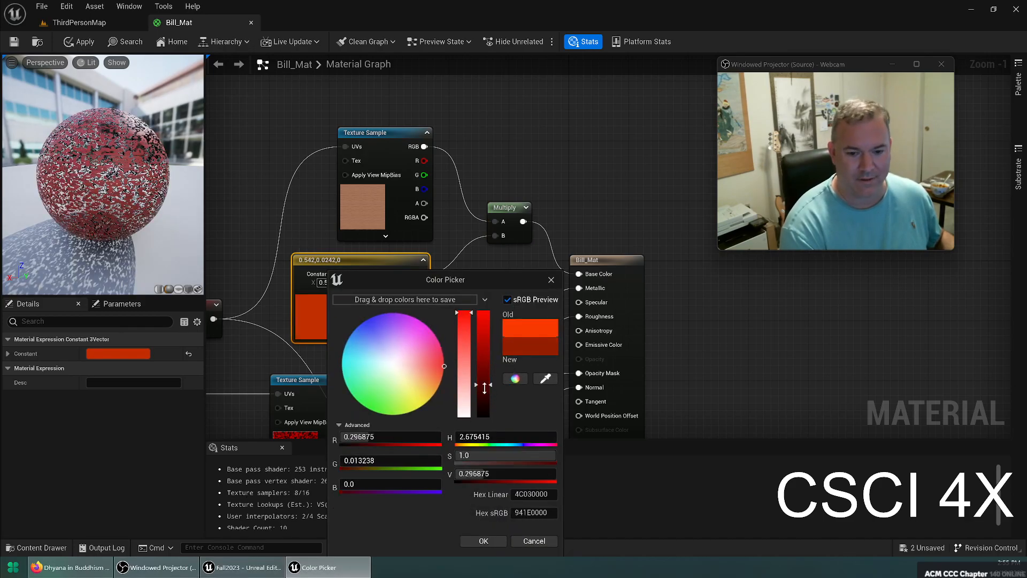
pyautogui.click(484, 368)
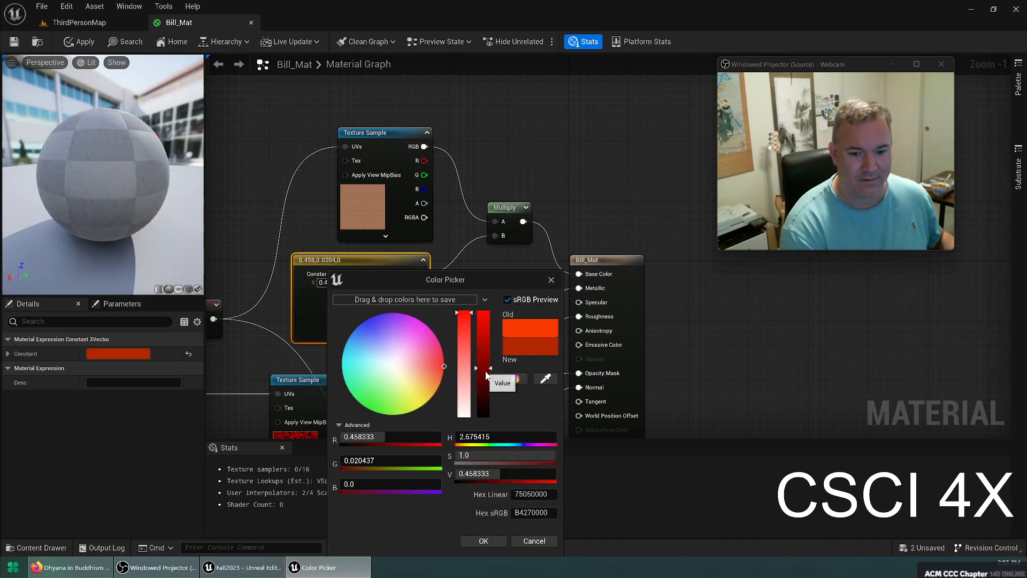
pyautogui.click(430, 362)
pyautogui.click(411, 373)
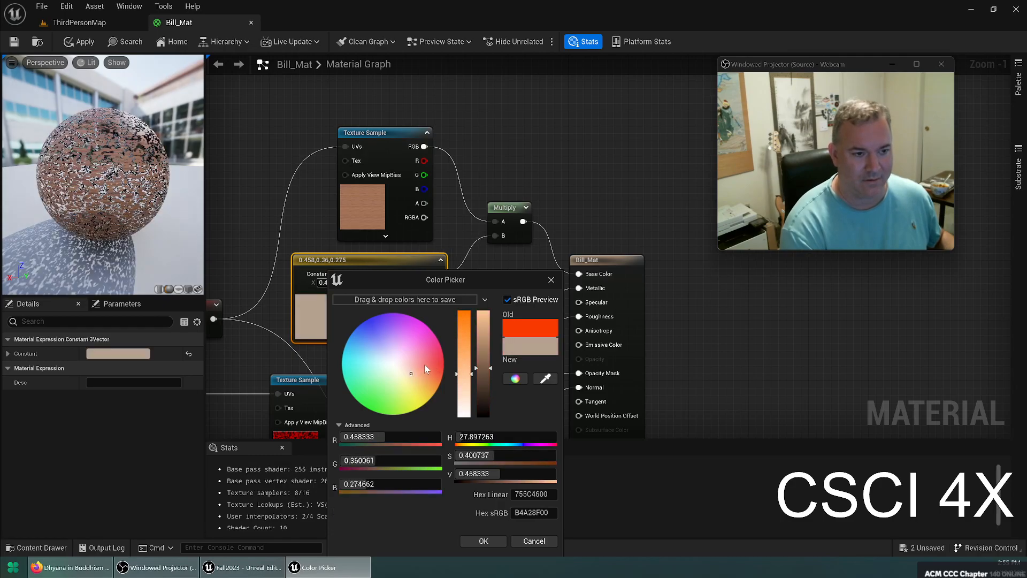
pyautogui.click(424, 365)
pyautogui.click(480, 540)
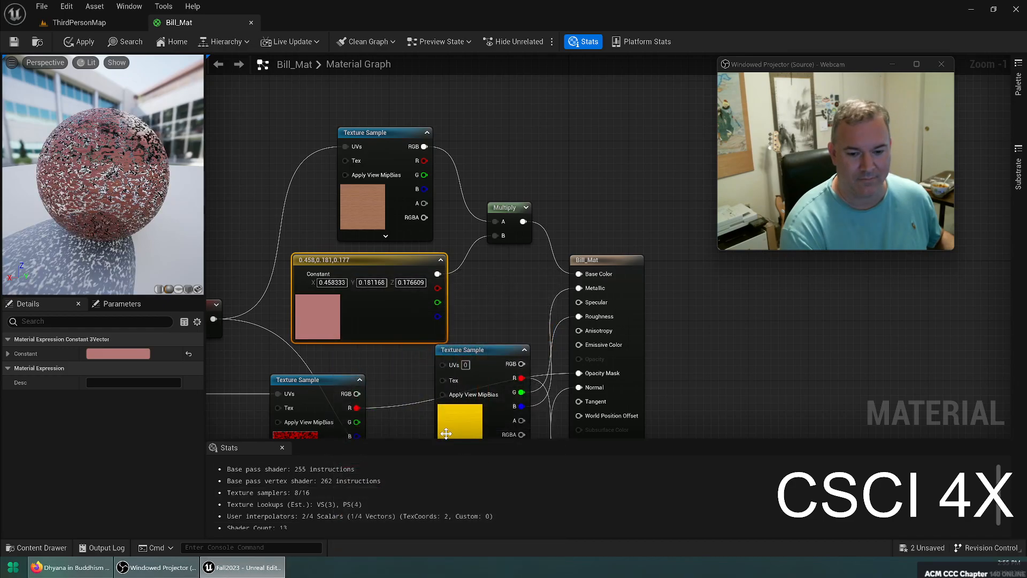
# Step: Save Bill_Mat and inspect the pink-tinted wood on the block in the ThirdPersonMap level
pyautogui.hotkey('ctrl', 's')
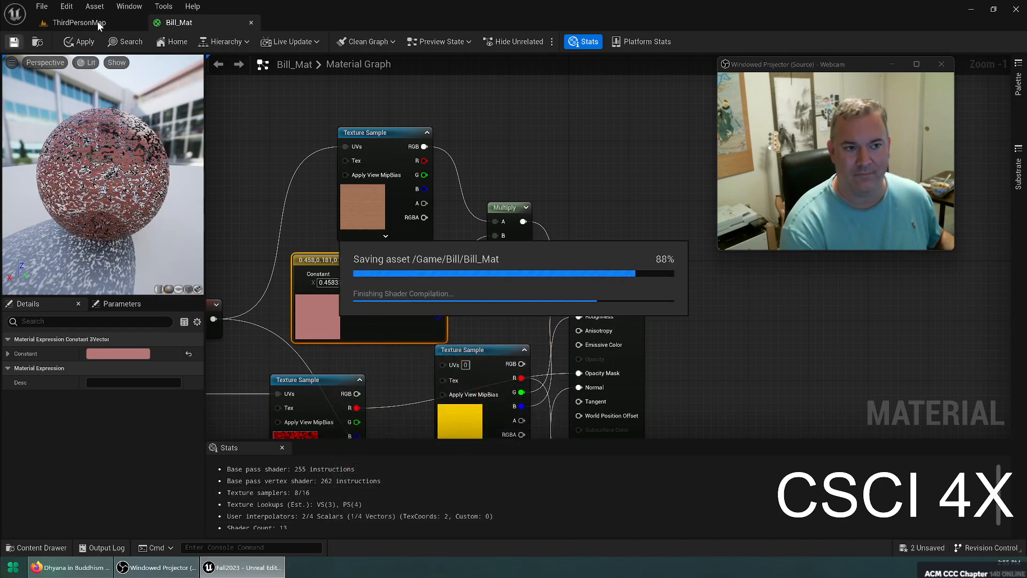
pyautogui.click(97, 21)
pyautogui.moveTo(503, 196); pyautogui.dragTo(350, 137, button='right')
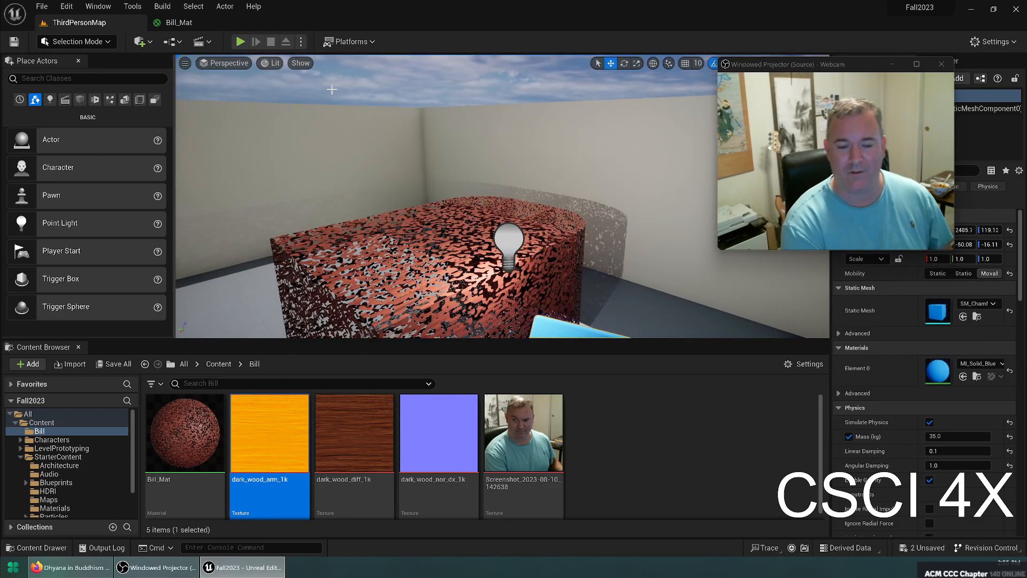
# Step: Return to the Bill_Mat graph and disconnect the red mask texture from the Opacity Mask input
pyautogui.click(174, 23)
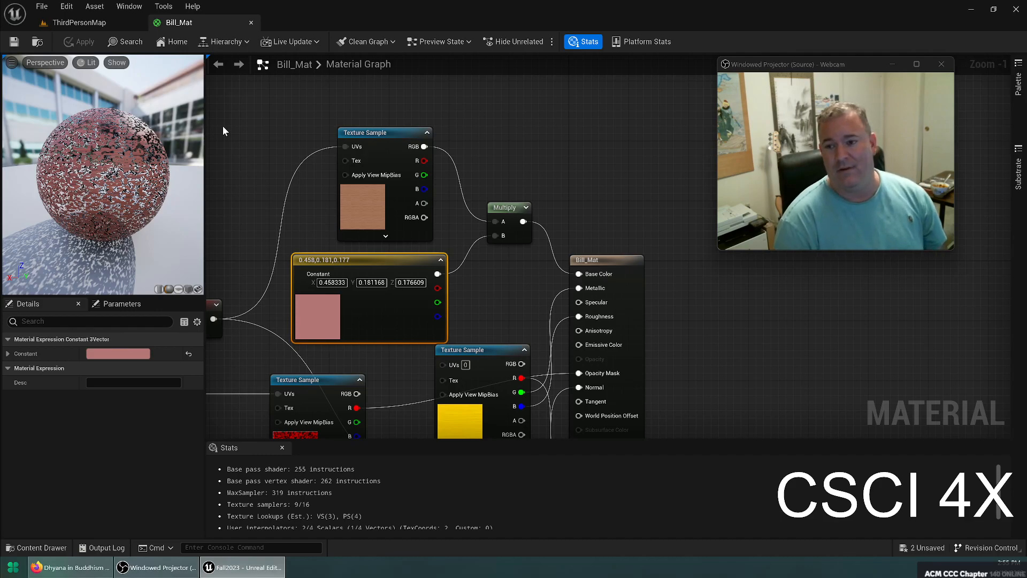
pyautogui.moveTo(288, 126); pyautogui.dragTo(399, 68, button='right')
pyautogui.moveTo(364, 312); pyautogui.dragTo(328, 230, button='right')
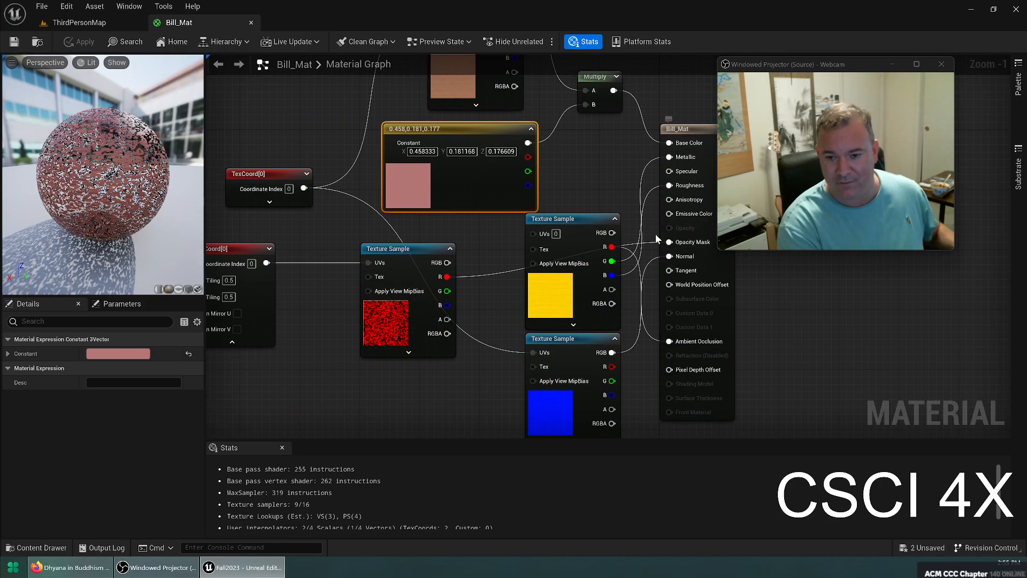
pyautogui.keyDown('ctrl'); pyautogui.moveTo(669, 241); pyautogui.dragTo(657, 245); pyautogui.keyUp('ctrl')
pyautogui.click(608, 168)
# Step: Move the wood Texture Sample, pink constant, Multiply and shared TexCoord nodes together away from the Bill_Mat output to make room
pyautogui.moveTo(555, 155); pyautogui.dragTo(569, 274, button='right')
pyautogui.moveTo(376, 103); pyautogui.dragTo(600, 282)
pyautogui.moveTo(255, 97); pyautogui.dragTo(634, 303)
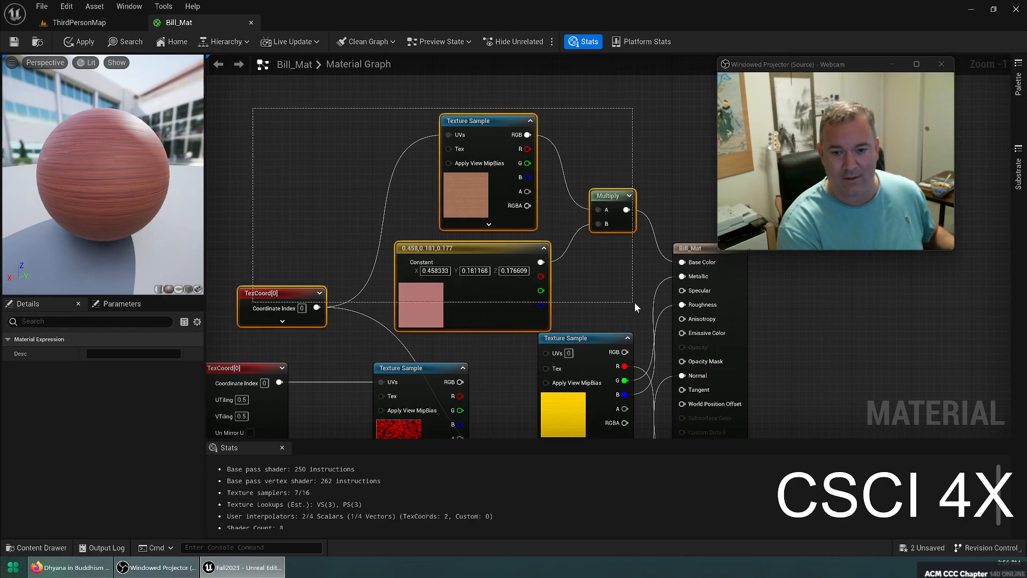
pyautogui.moveTo(610, 202); pyautogui.dragTo(490, 171)
pyautogui.click(545, 213)
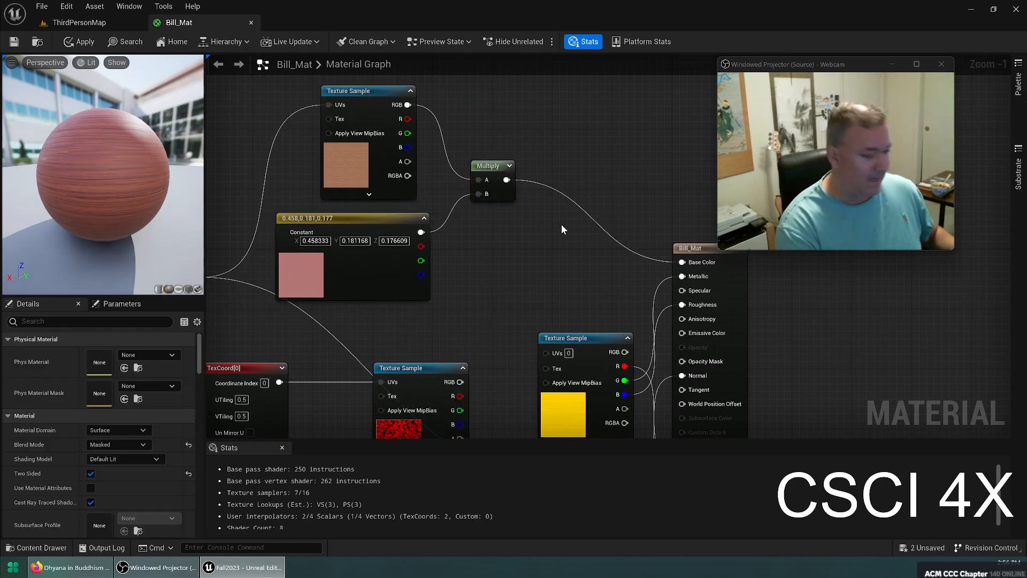
# Step: Place an Add node between Multiply and the Bill_Mat output, and connect Multiply's output to its A input
pyautogui.rightClick(562, 229)
pyautogui.write('add')
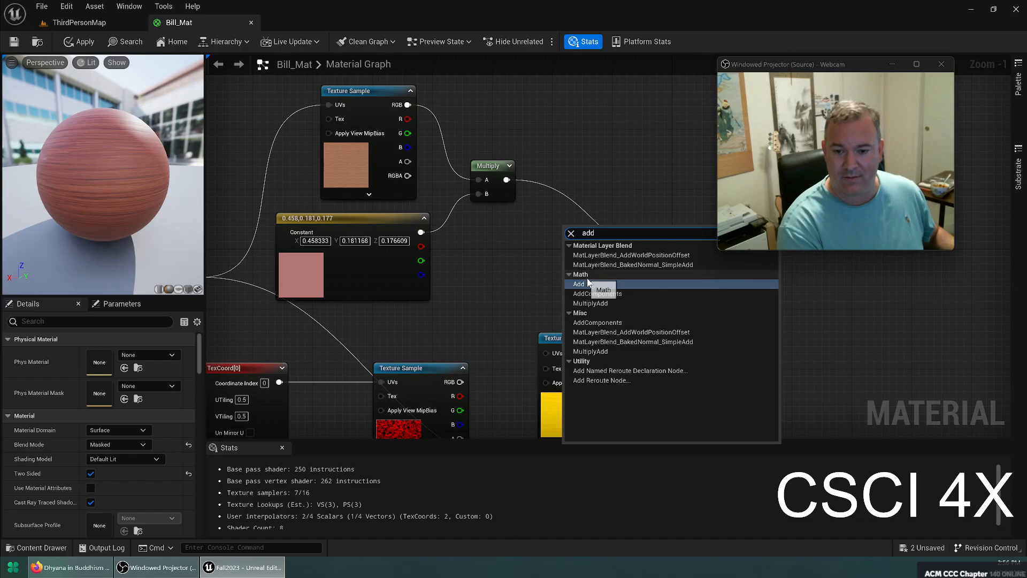
pyautogui.click(587, 283)
pyautogui.moveTo(574, 244); pyautogui.dragTo(576, 212)
pyautogui.moveTo(506, 181); pyautogui.dragTo(575, 210)
# Step: Add a Texture Sample below the Multiply node and set its texture to the webcam screenshot from the Bill folder
pyautogui.click(513, 265)
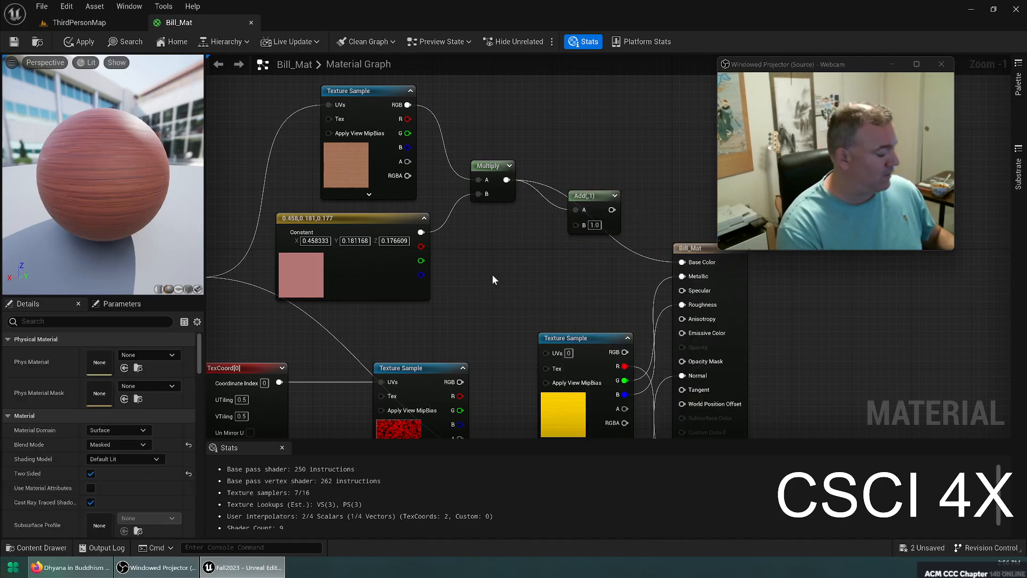
pyautogui.press('t')
pyautogui.click(493, 274)
pyautogui.moveTo(526, 278); pyautogui.dragTo(491, 231)
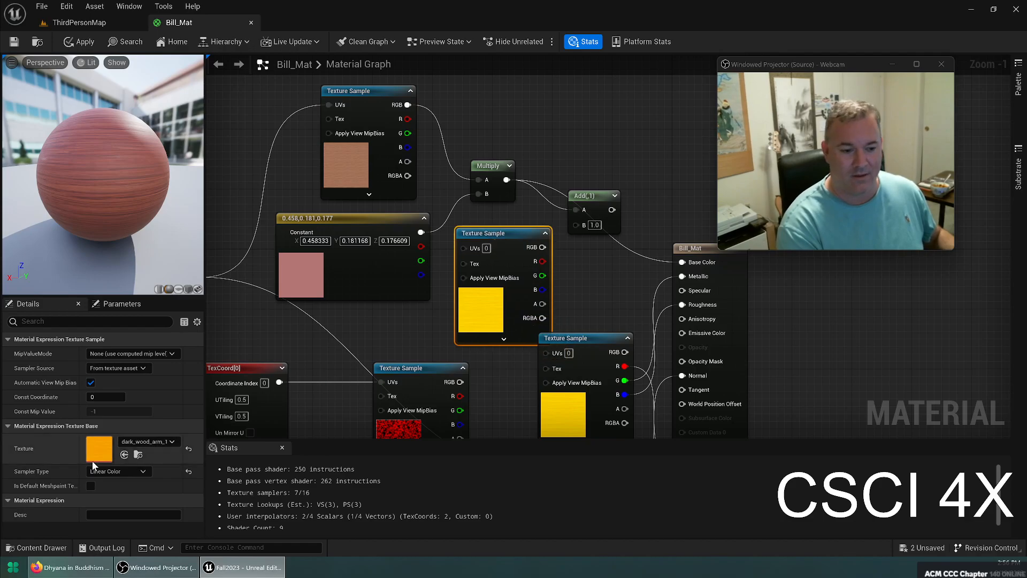
pyautogui.click(157, 441)
pyautogui.write('scree')
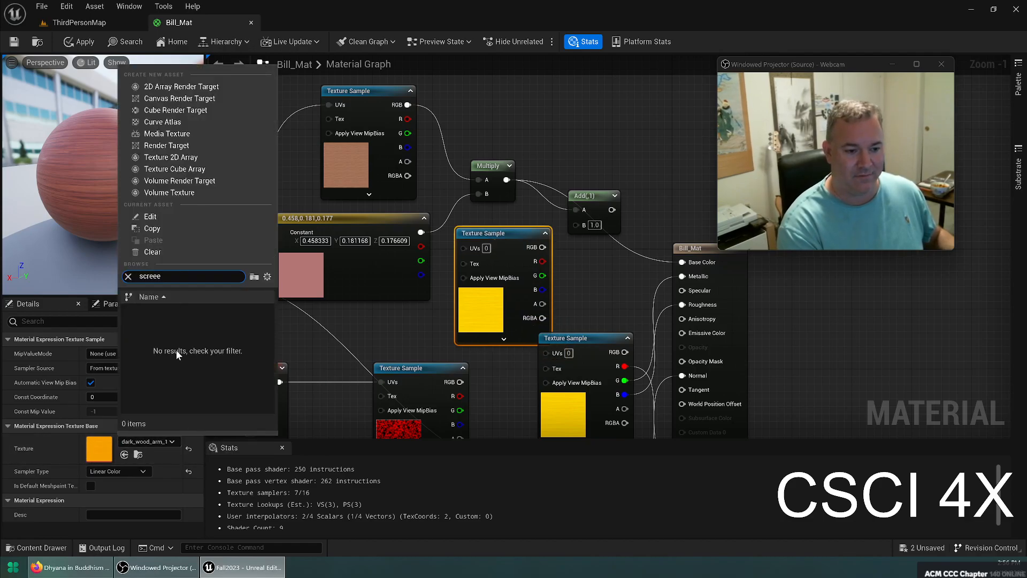
pyautogui.write('e')
pyautogui.press('BackSpace')
pyautogui.click(160, 313)
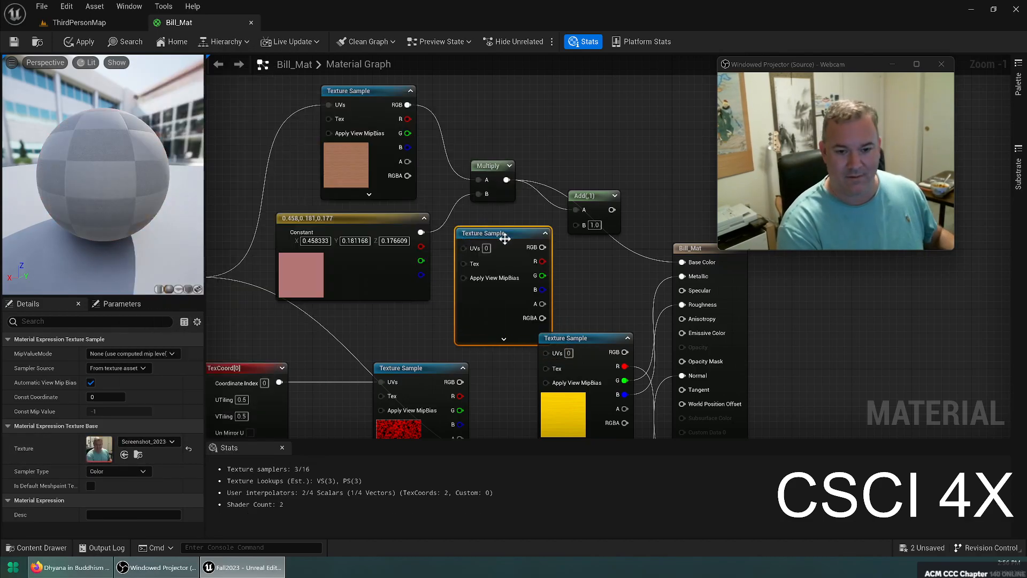
# Step: Wire the screenshot texture's RGB to Add's B input and Add's output to Base Color, and save the material
pyautogui.moveTo(546, 251); pyautogui.dragTo(682, 262)
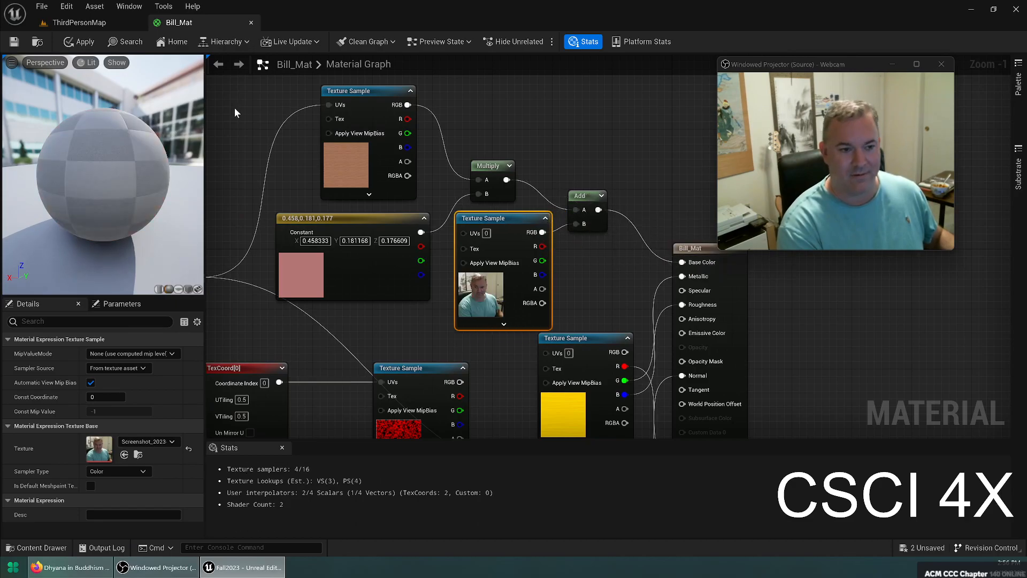
pyautogui.click(15, 42)
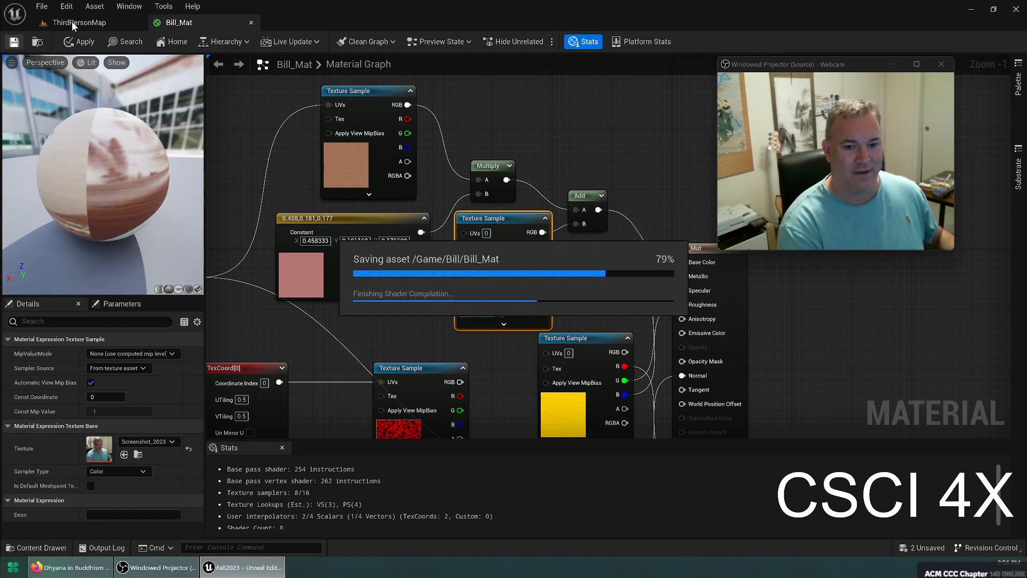
# Step: Connect the shared 4.0-tiling TexCoord to the screenshot texture's UVs and save the material
pyautogui.moveTo(274, 306); pyautogui.dragTo(435, 275, button='right')
pyautogui.moveTo(366, 254); pyautogui.dragTo(634, 210)
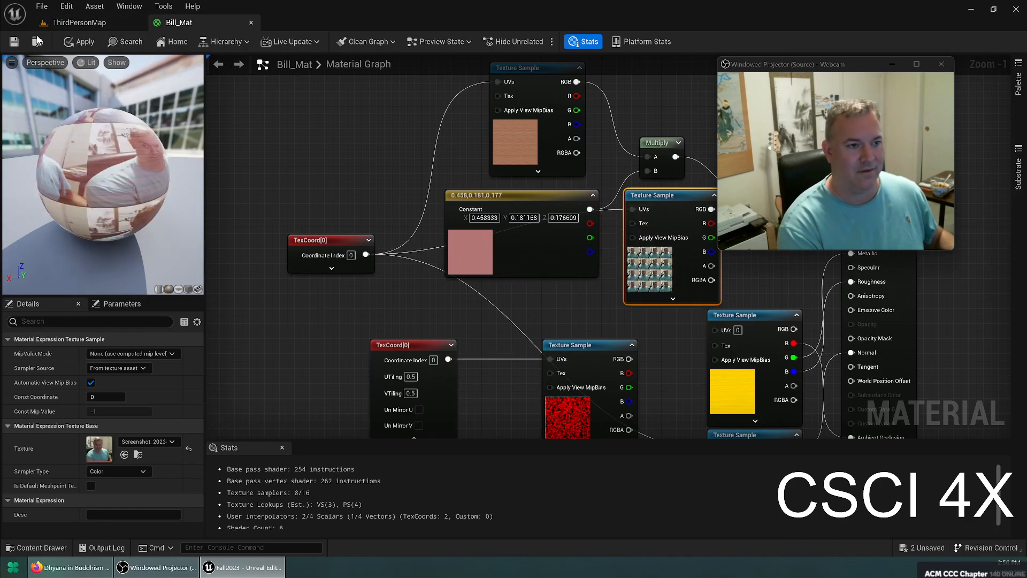
pyautogui.click(15, 42)
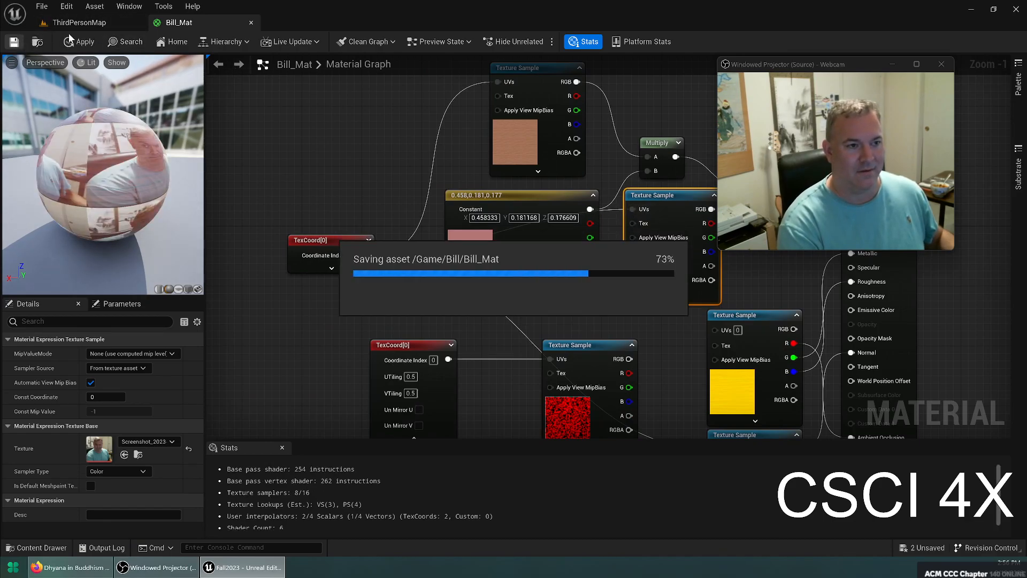
# Step: Examine the tiled screenshot blended with wood from several sides of the block in the ThirdPersonMap level
pyautogui.click(81, 27)
pyautogui.press('w')
pyautogui.moveTo(420, 190); pyautogui.dragTo(481, 214, button='right')
pyautogui.press('w')
pyautogui.moveTo(340, 180)
pyautogui.mouseDown(button='right')
pyautogui.moveTo(321, 184)
pyautogui.moveTo(316, 160)
pyautogui.moveTo(341, 180)
pyautogui.mouseUp(button='right')
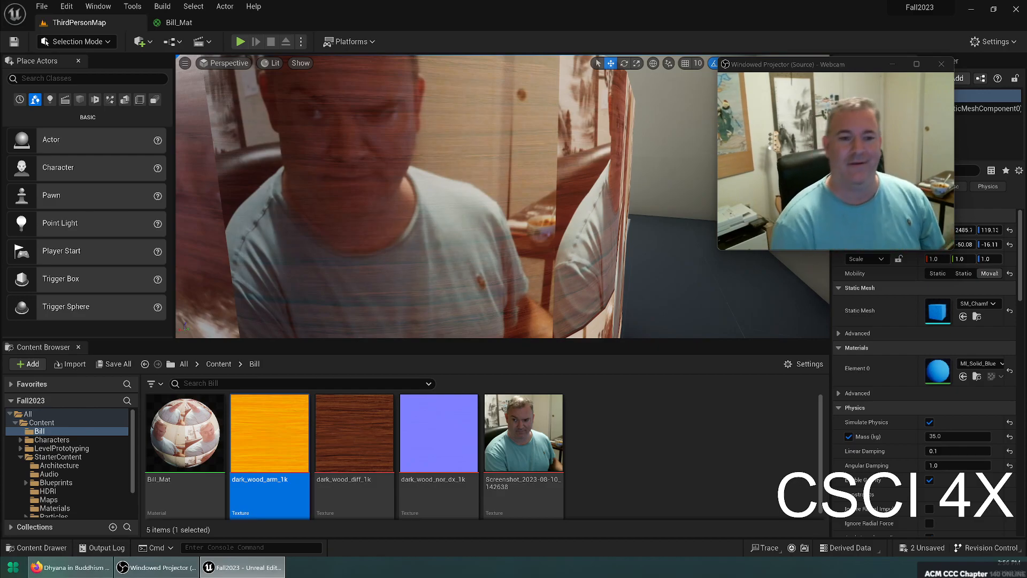
pyautogui.press('s')
pyautogui.moveTo(394, 188); pyautogui.dragTo(427, 196, button='right')
pyautogui.press('a')
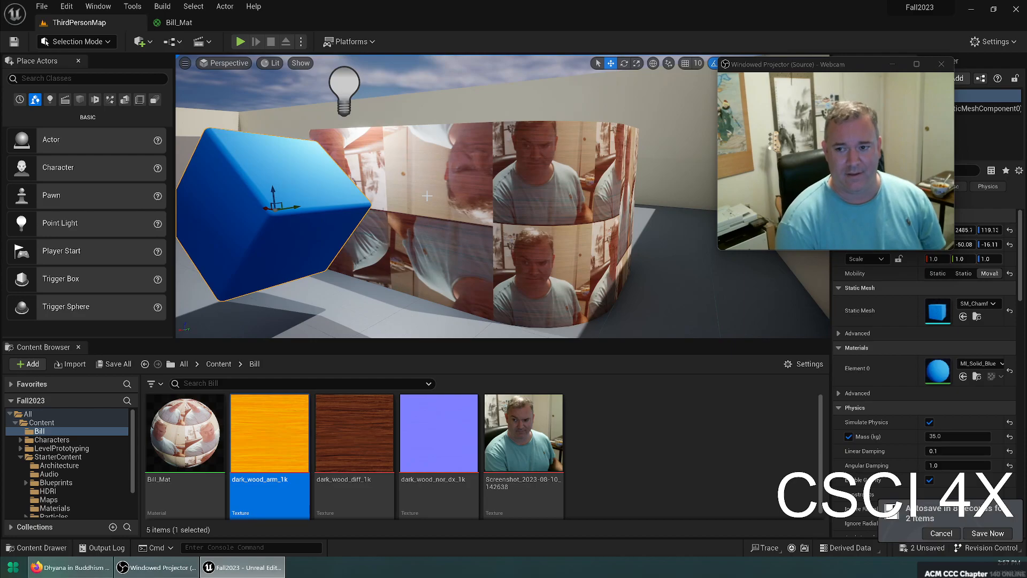
pyautogui.moveTo(524, 165); pyautogui.dragTo(594, 142, button='right')
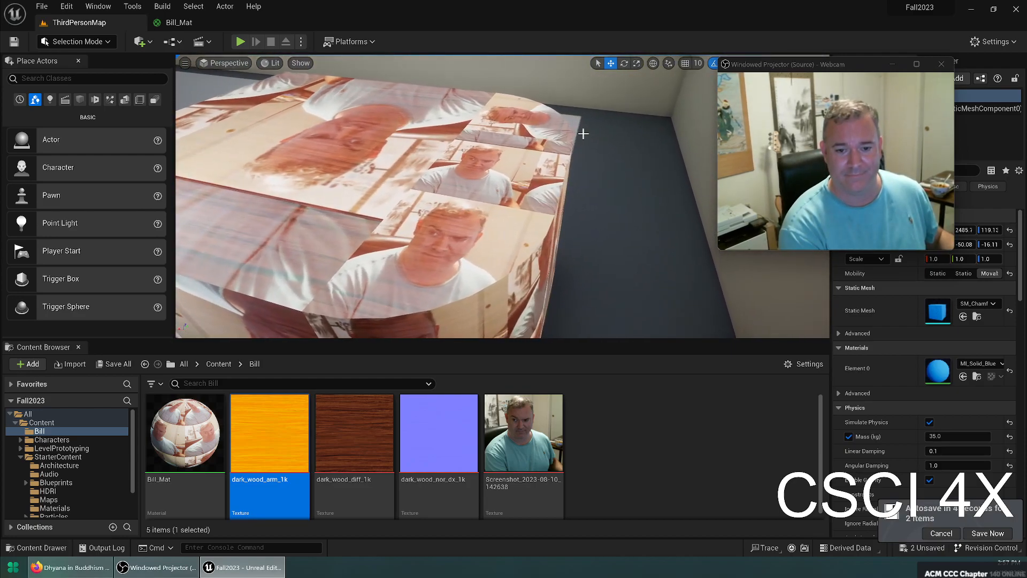
# Step: In the Bill_Mat graph, shift the pink constant slightly and move the shared TexCoord node farther away from it
pyautogui.click(179, 23)
pyautogui.moveTo(386, 216); pyautogui.dragTo(297, 164, button='right')
pyautogui.moveTo(386, 141)
pyautogui.mouseDown()
pyautogui.moveTo(372, 228)
pyautogui.moveTo(393, 156)
pyautogui.moveTo(378, 148)
pyautogui.mouseUp()
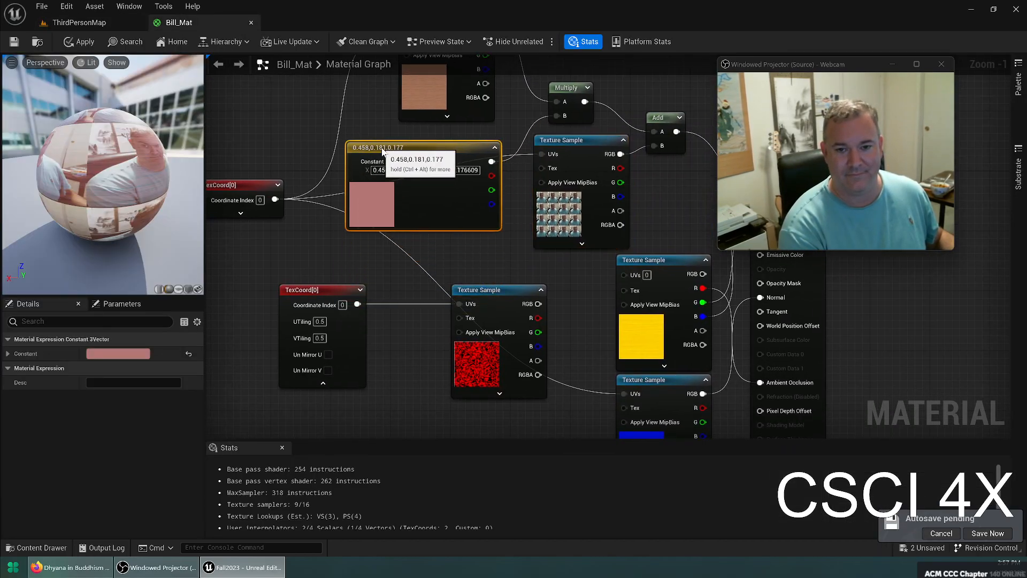
pyautogui.moveTo(345, 232); pyautogui.dragTo(457, 234, button='right')
pyautogui.moveTo(356, 178); pyautogui.dragTo(275, 145)
# Step: Add a Panner node and place it directly below the shared TexCoord node
pyautogui.click(264, 216)
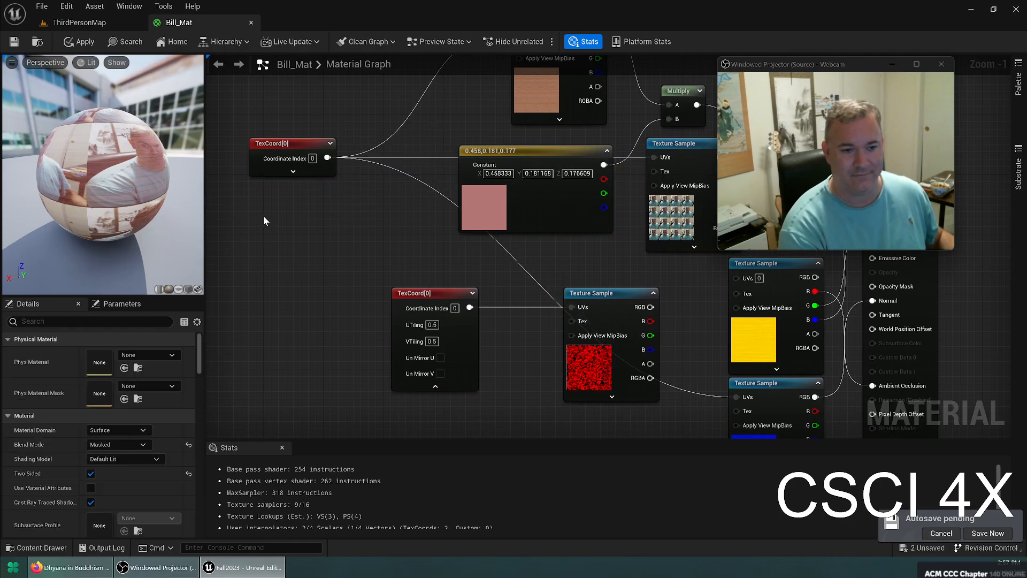
pyautogui.rightClick(254, 208)
pyautogui.write('panner')
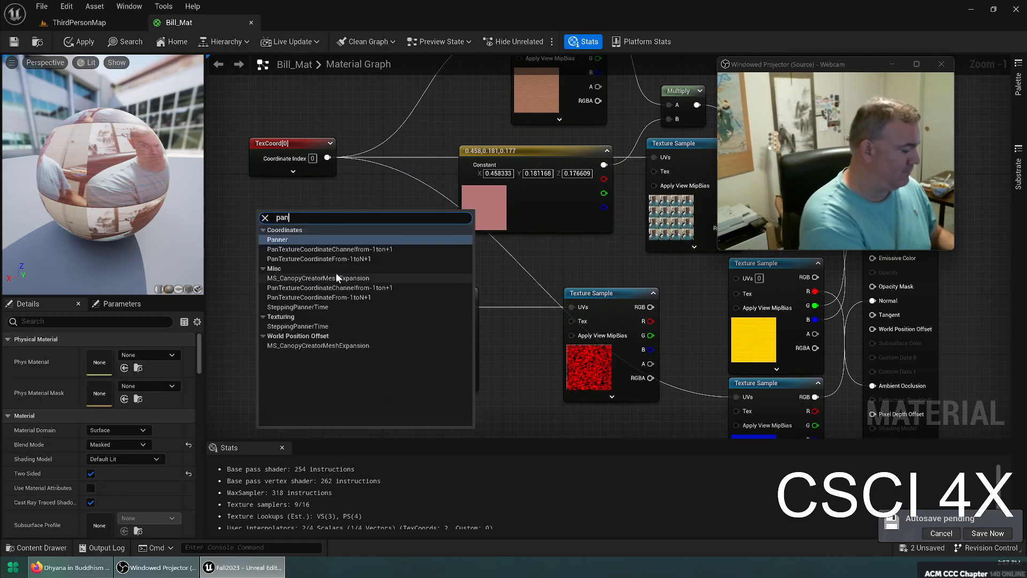
pyautogui.click(319, 240)
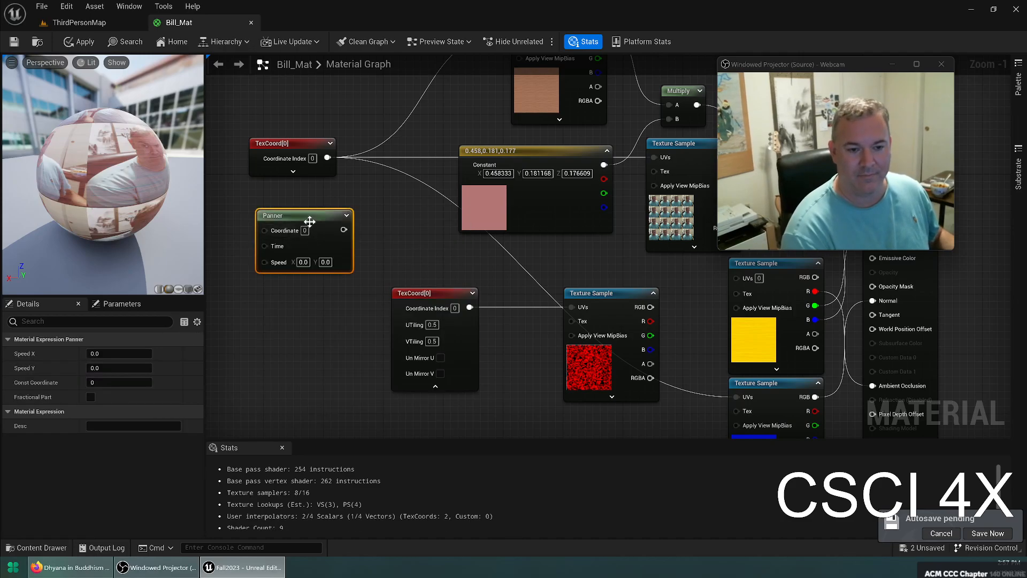
pyautogui.moveTo(310, 219); pyautogui.dragTo(298, 200)
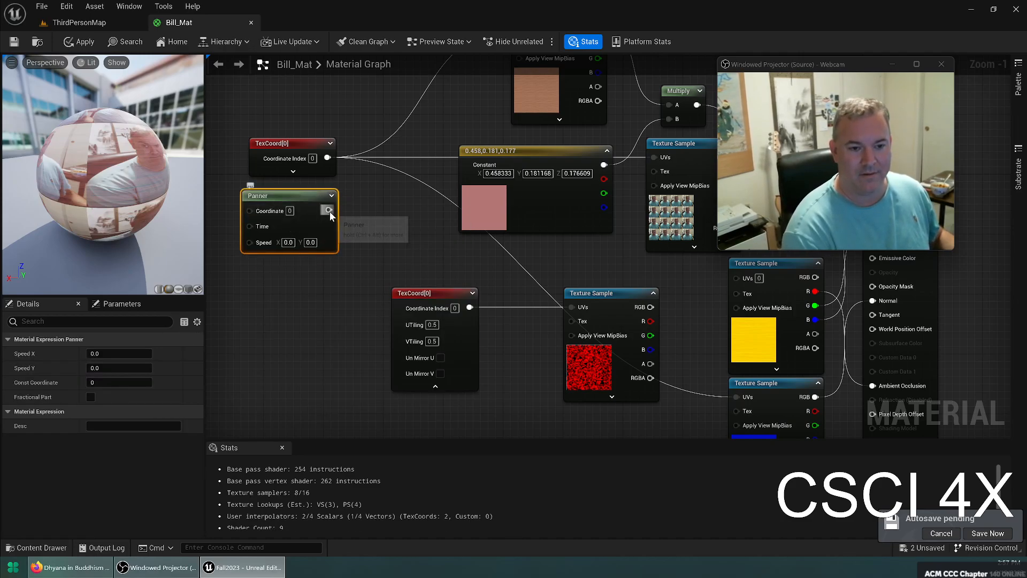
# Step: Connect the Panner's output to the screenshot texture's UVs and set its speed to X 1.0, Y 1.0
pyautogui.moveTo(329, 210); pyautogui.dragTo(654, 156)
pyautogui.click(289, 242)
pyautogui.write('1')
pyautogui.click(308, 243)
pyautogui.write('1')
pyautogui.click(314, 293)
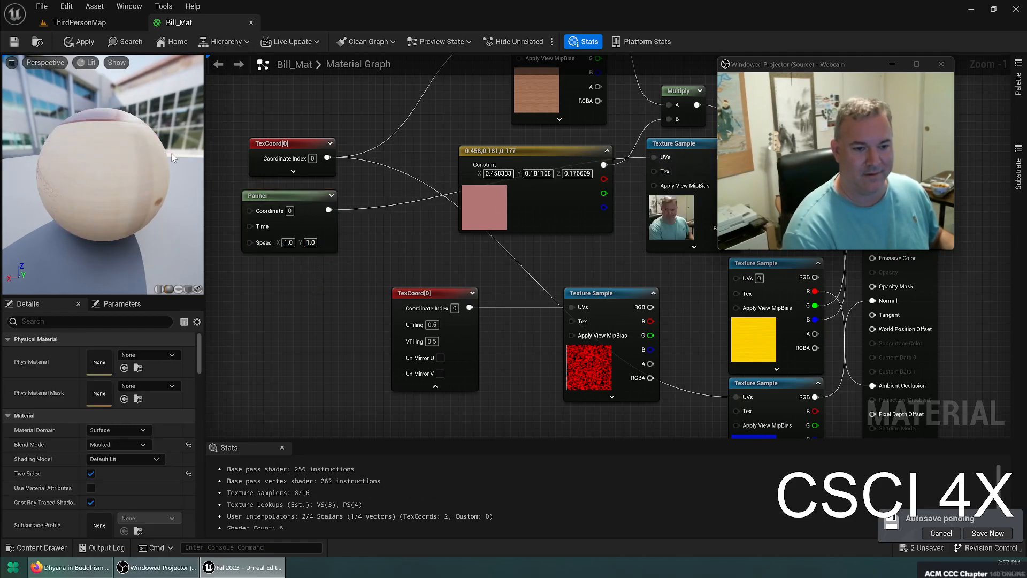
# Step: Save Bill_Mat, inspect the panning texture on the block in the ThirdPersonMap level, and return to the material graph
pyautogui.click(16, 43)
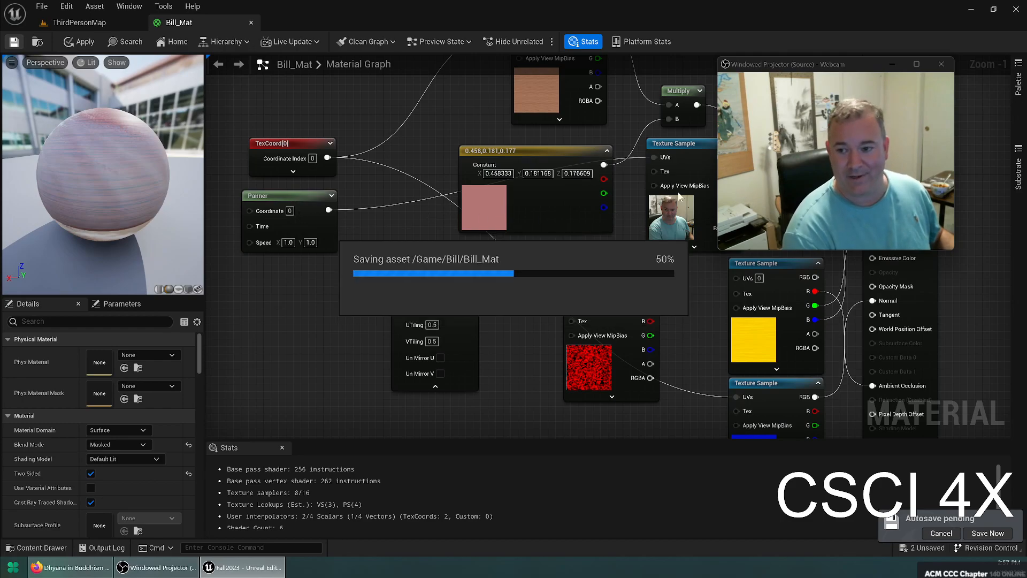
pyautogui.click(75, 23)
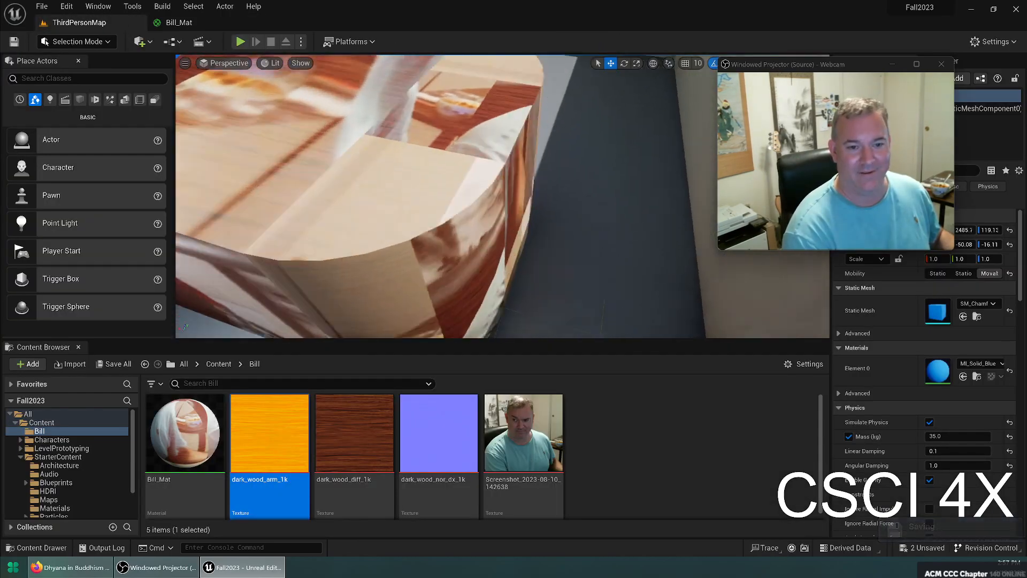
pyautogui.moveTo(503, 196); pyautogui.dragTo(501, 282, button='right')
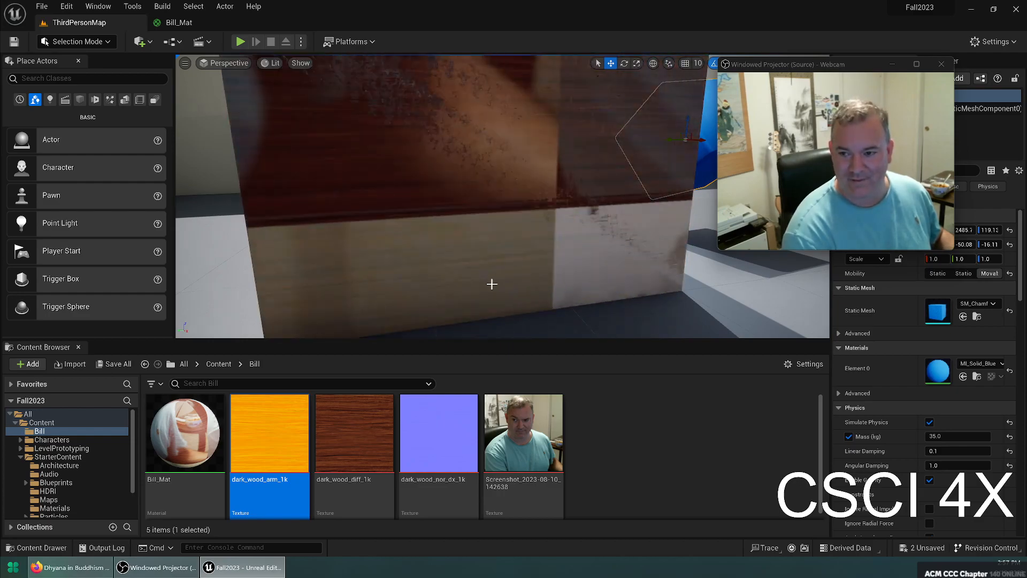
pyautogui.moveTo(583, 221); pyautogui.dragTo(609, 230, button='right')
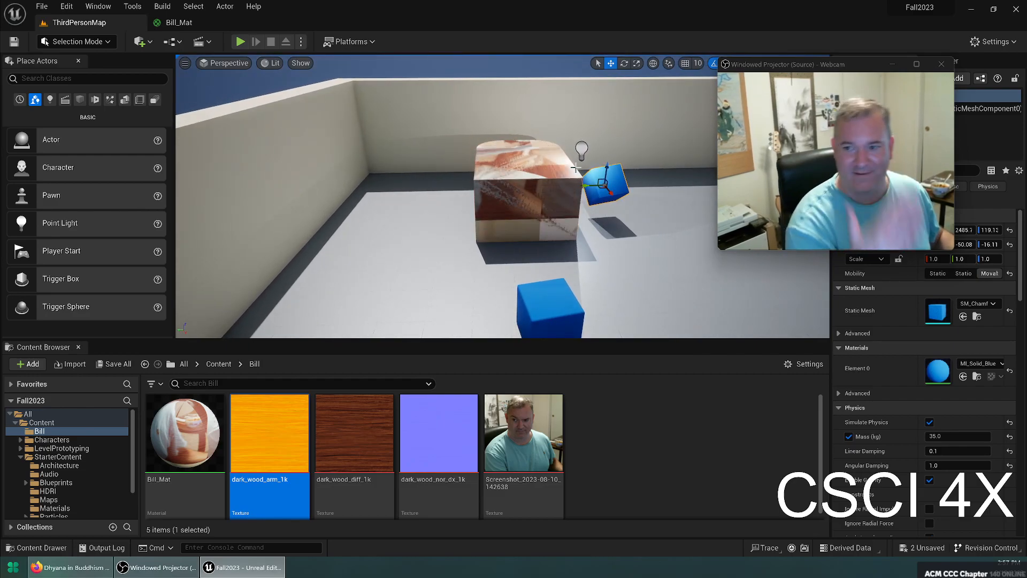
pyautogui.click(177, 22)
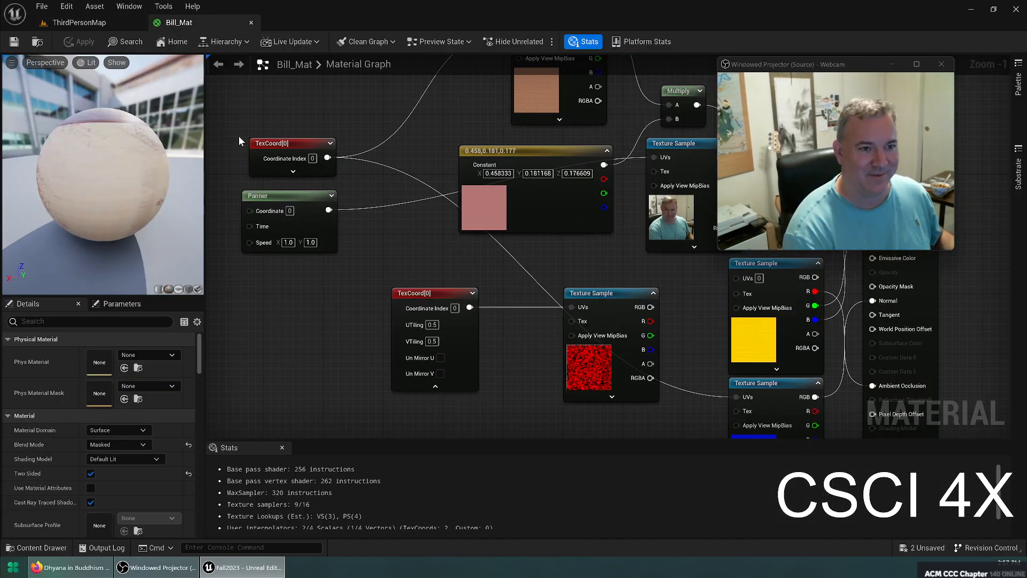
# Step: Set the Panner's speed to X 0.0, Y 1.0 and connect the shared TexCoord node to its Coordinate input
pyautogui.write('0')
pyautogui.press('Return')
pyautogui.click(289, 243)
pyautogui.write('0')
pyautogui.press('Return')
pyautogui.click(312, 243)
pyautogui.write('1')
pyautogui.press('Return')
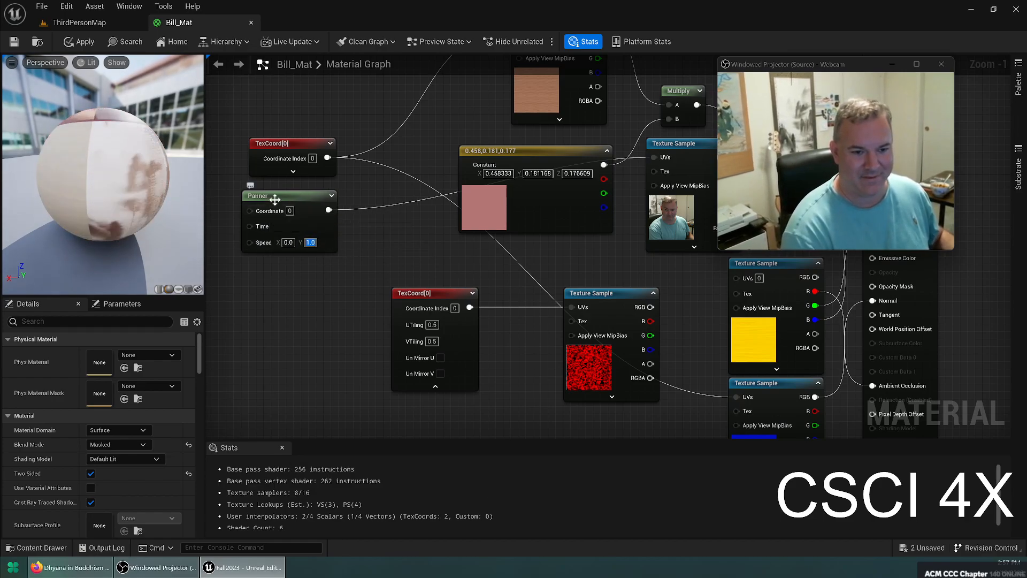
pyautogui.moveTo(327, 158); pyautogui.dragTo(255, 210)
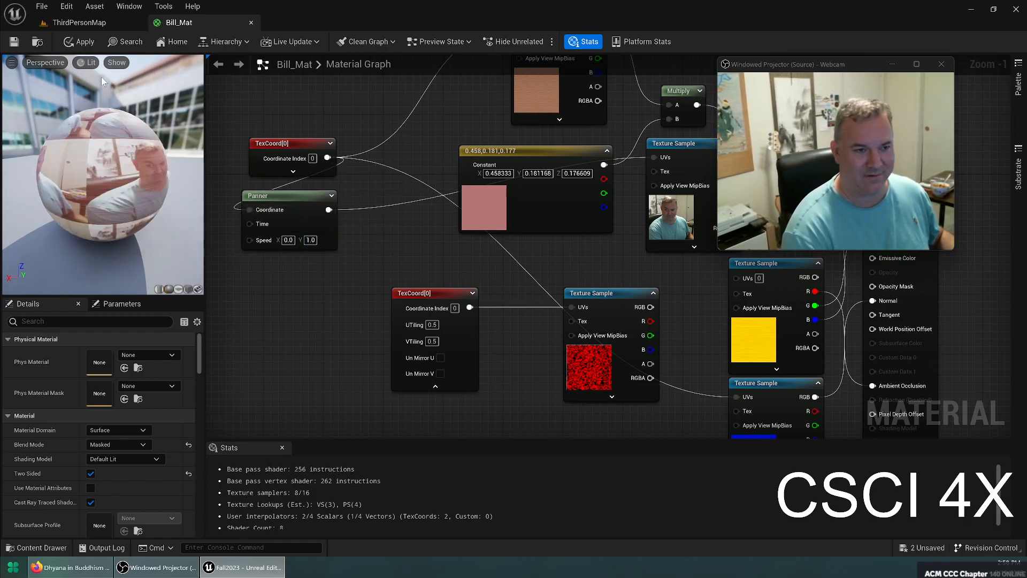
# Step: Save Bill_Mat, inspect the vertically panning texture on the block in the ThirdPersonMap level, and return to the graph
pyautogui.click(77, 42)
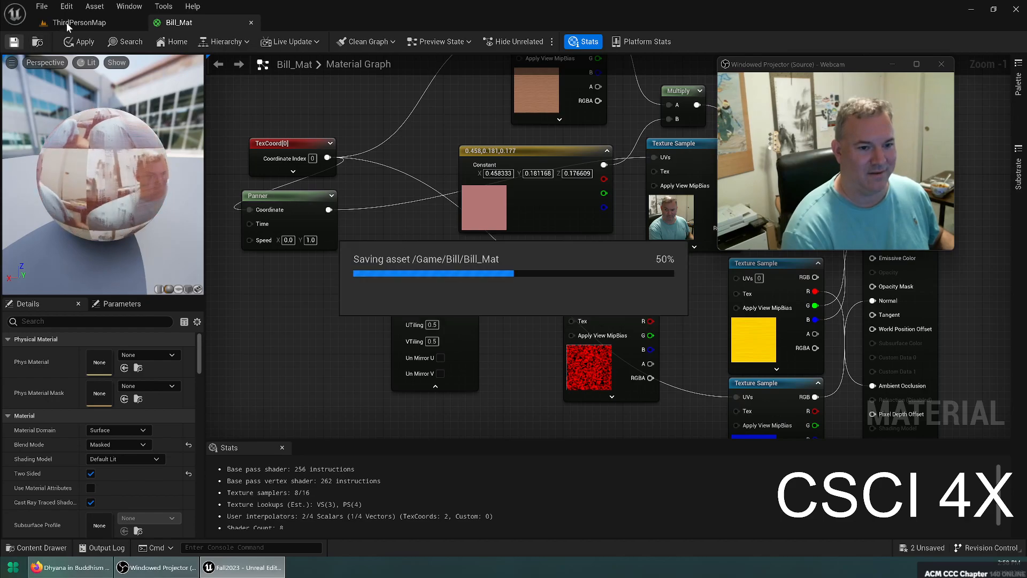
pyautogui.click(66, 21)
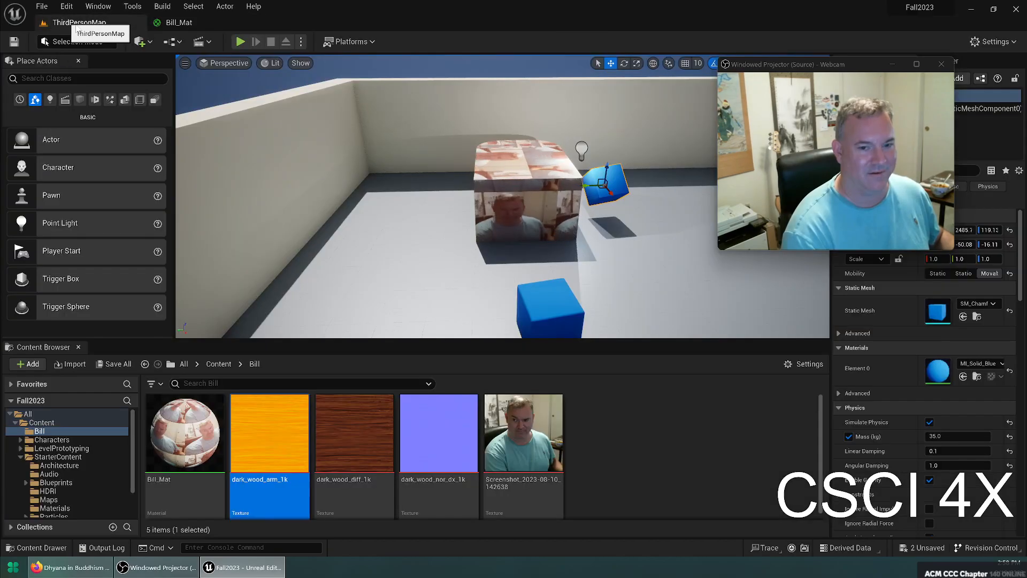
pyautogui.press('w')
pyautogui.moveTo(502, 270)
pyautogui.mouseDown(button='right')
pyautogui.moveTo(505, 300)
pyautogui.moveTo(509, 264)
pyautogui.mouseUp(button='right')
pyautogui.press('s')
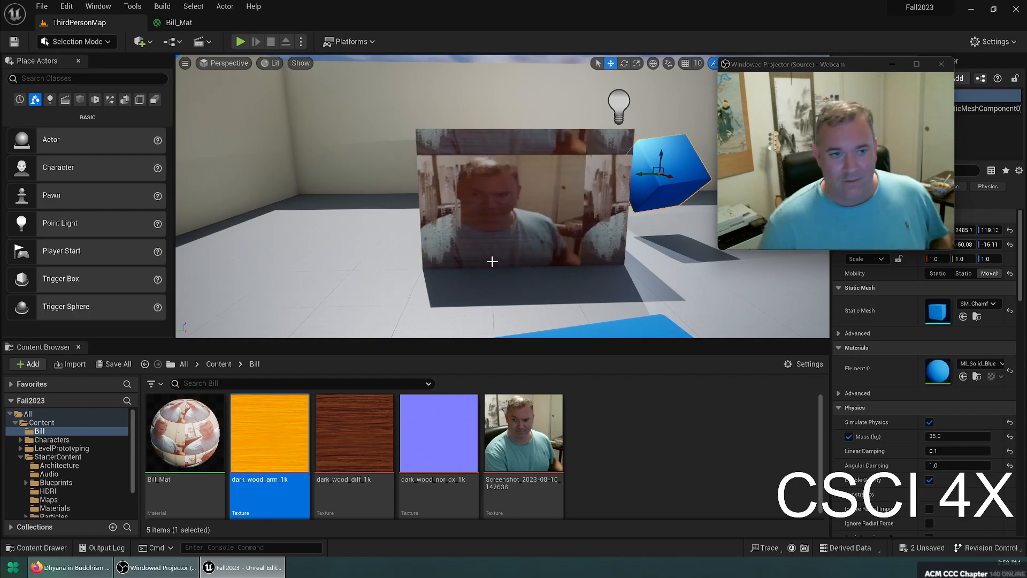
pyautogui.click(214, 22)
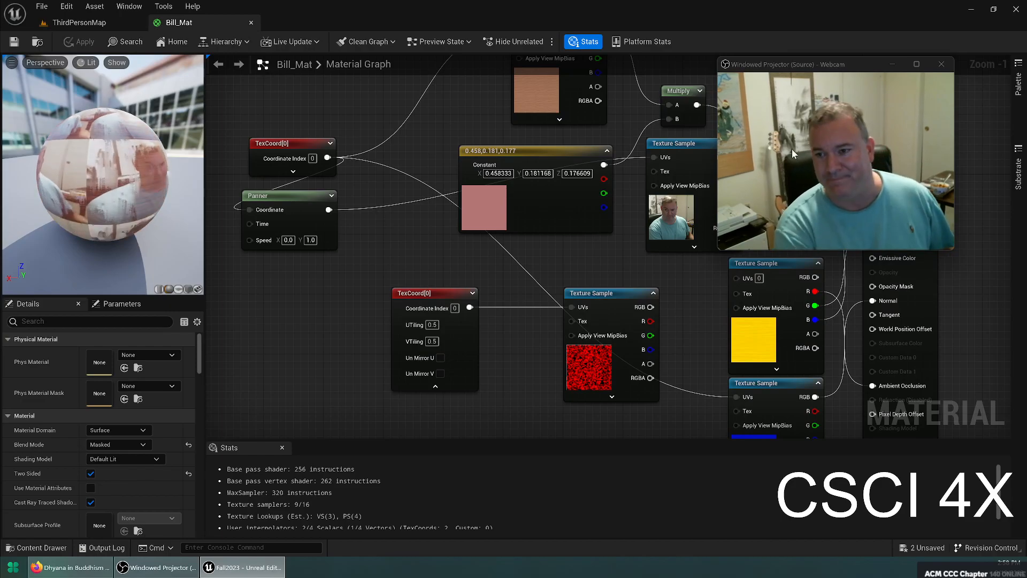
# Step: Connect the red mask Texture Sample's RGB output to Bill_Mat's Opacity Mask and save the material
pyautogui.moveTo(827, 64); pyautogui.dragTo(881, 13)
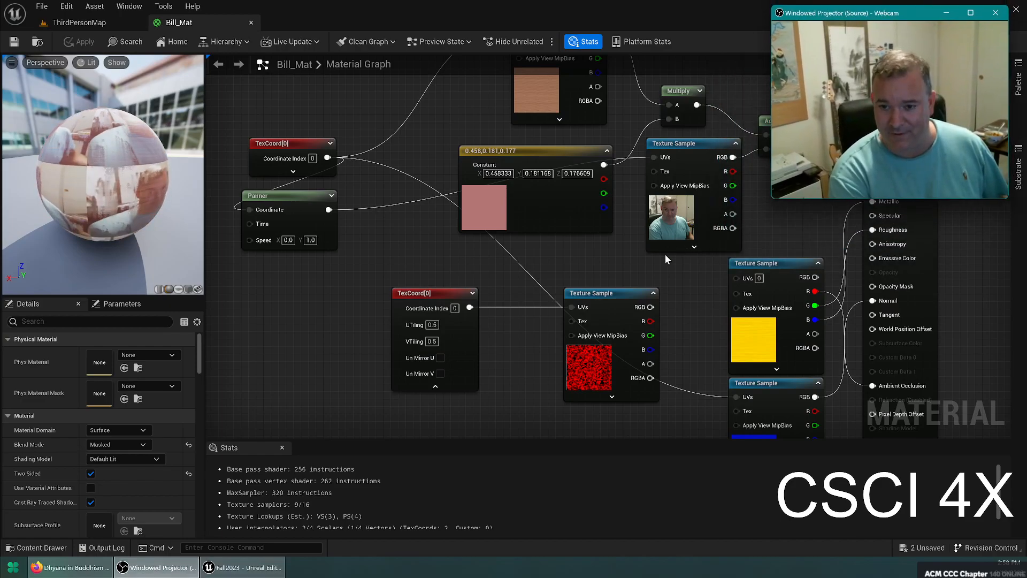
pyautogui.moveTo(666, 254); pyautogui.dragTo(485, 323, button='right')
pyautogui.moveTo(576, 291); pyautogui.dragTo(582, 267, button='right')
pyautogui.moveTo(396, 297); pyautogui.dragTo(485, 250, button='right')
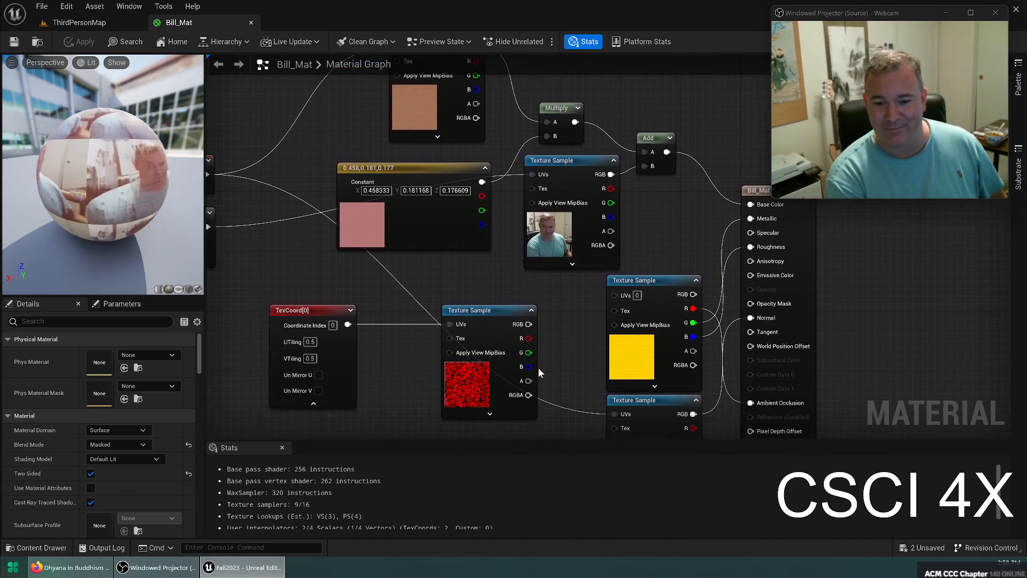
pyautogui.moveTo(529, 324); pyautogui.dragTo(751, 303)
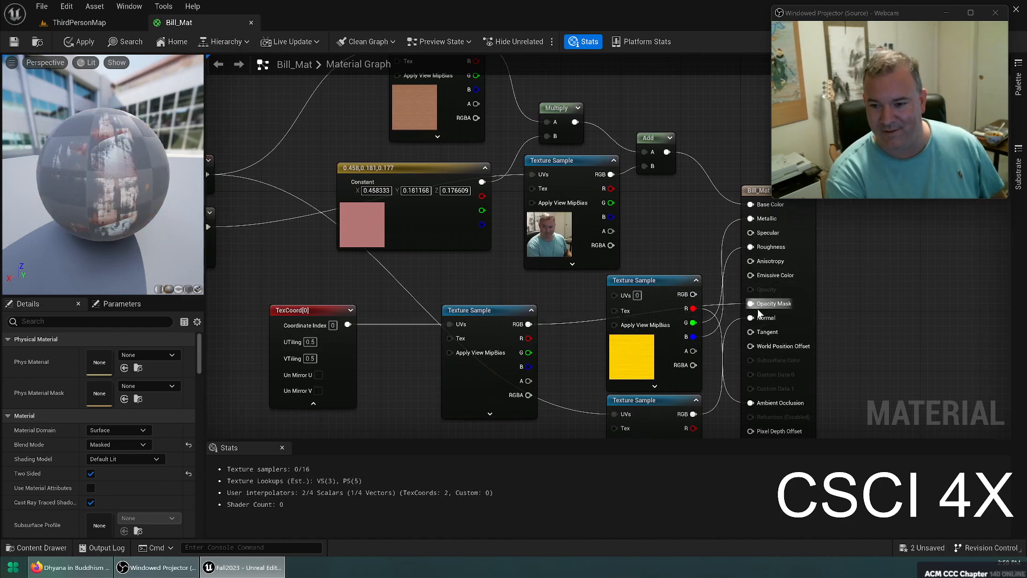
pyautogui.click(70, 40)
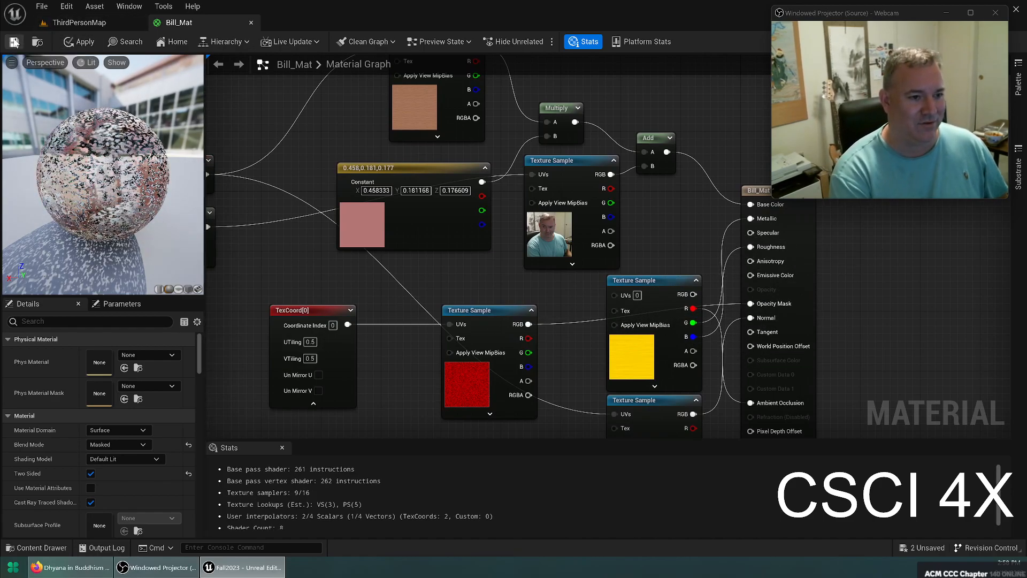
# Step: Inspect the masked block in the ThirdPersonMap level up close and from several sides
pyautogui.click(79, 23)
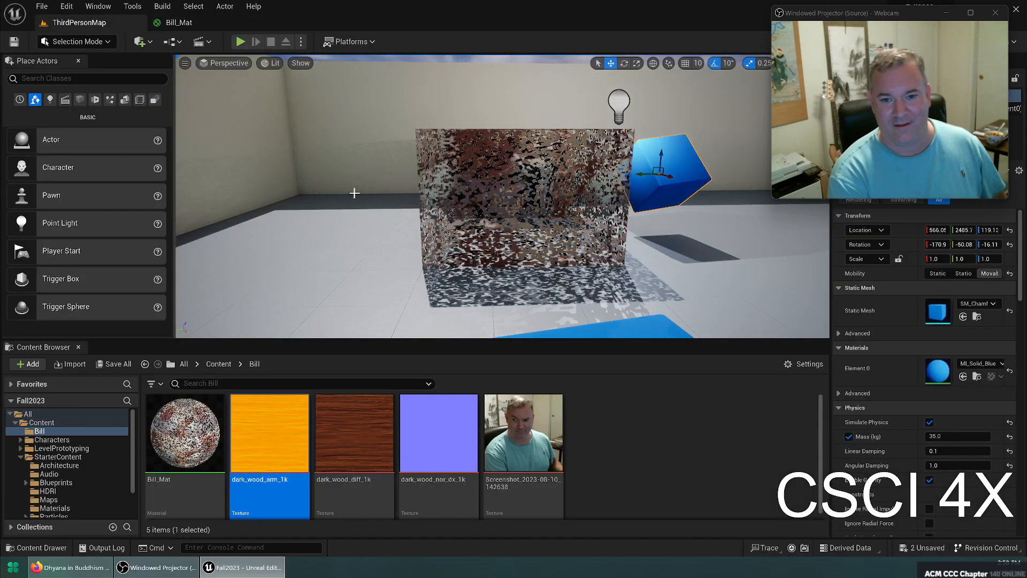
pyautogui.moveTo(502, 196)
pyautogui.mouseDown(button='right')
pyautogui.moveTo(504, 206)
pyautogui.moveTo(577, 185)
pyautogui.moveTo(487, 186)
pyautogui.moveTo(513, 186)
pyautogui.moveTo(500, 182)
pyautogui.moveTo(508, 187)
pyautogui.moveTo(481, 193)
pyautogui.moveTo(530, 187)
pyautogui.moveTo(498, 186)
pyautogui.mouseUp(button='right')
pyautogui.press('w')
pyautogui.press('a')
pyautogui.press('w')
pyautogui.press('s')
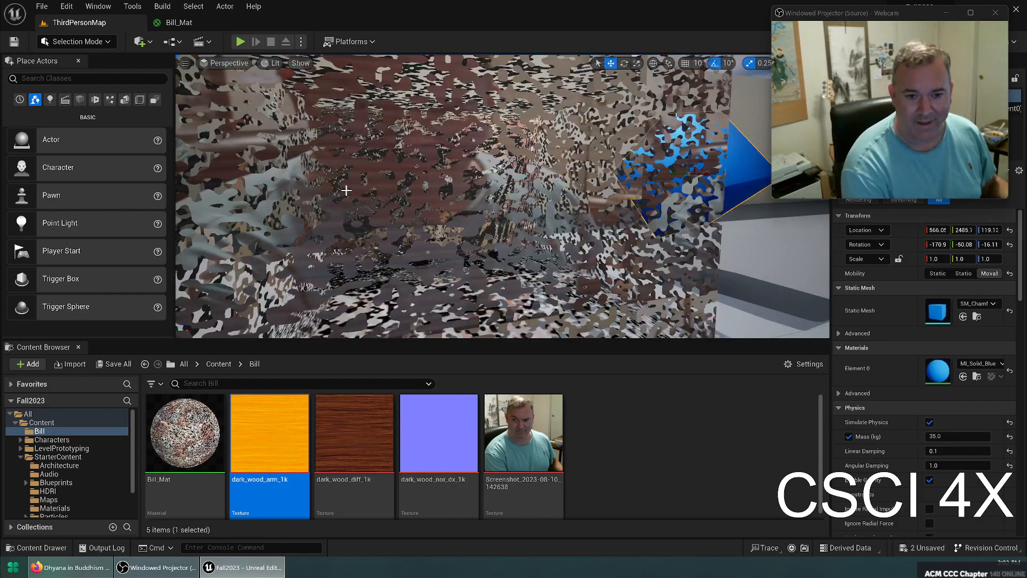
pyautogui.scroll(-5, 376, 194)
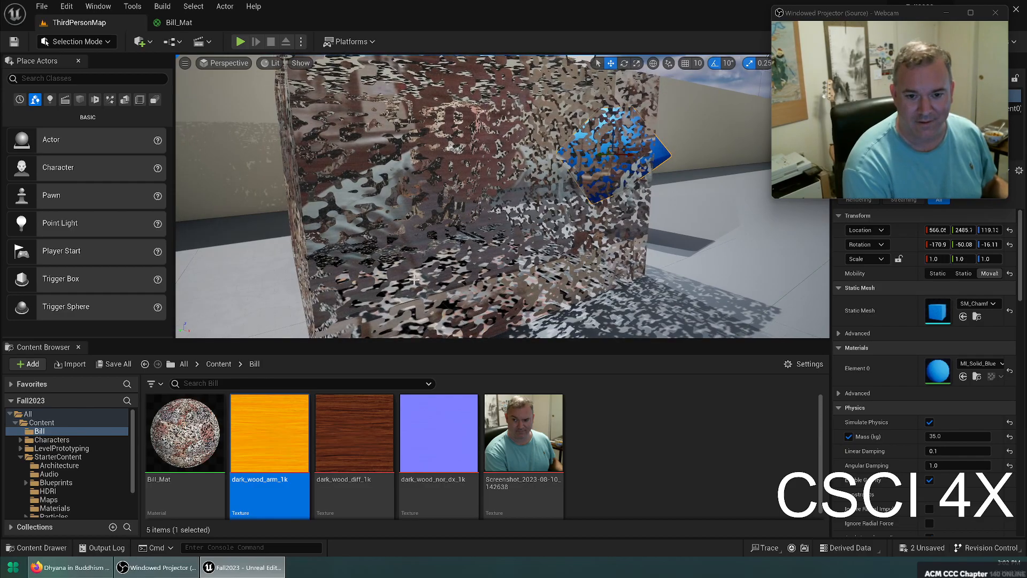
pyautogui.moveTo(493, 194); pyautogui.dragTo(379, 143, button='right')
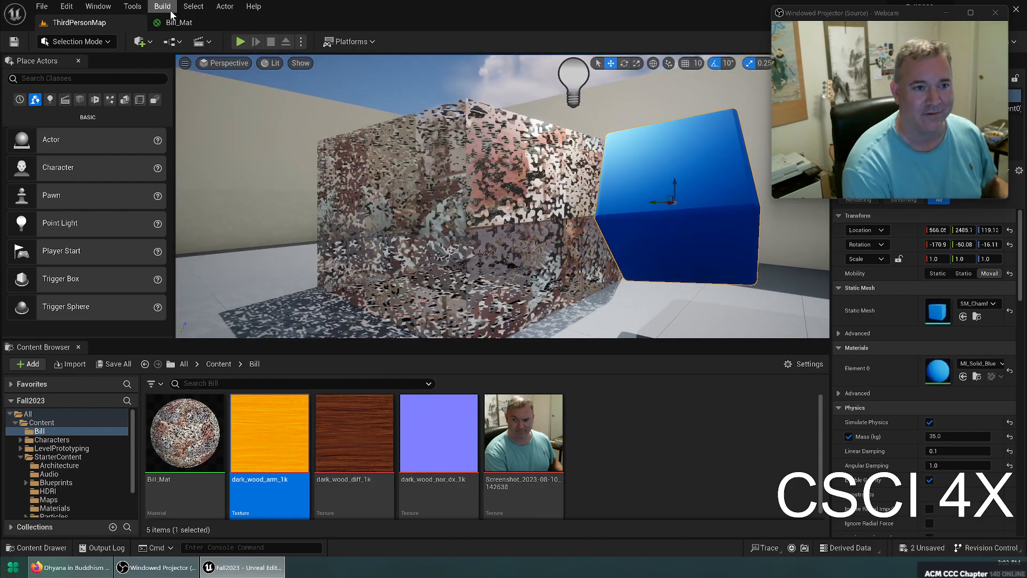
# Step: In the Bill_Mat graph, examine the TexCoord, Panner, Texture Sample and Multiply chain that feeds Emissive Color
pyautogui.click(177, 22)
pyautogui.moveTo(515, 193); pyautogui.dragTo(451, 118, button='right')
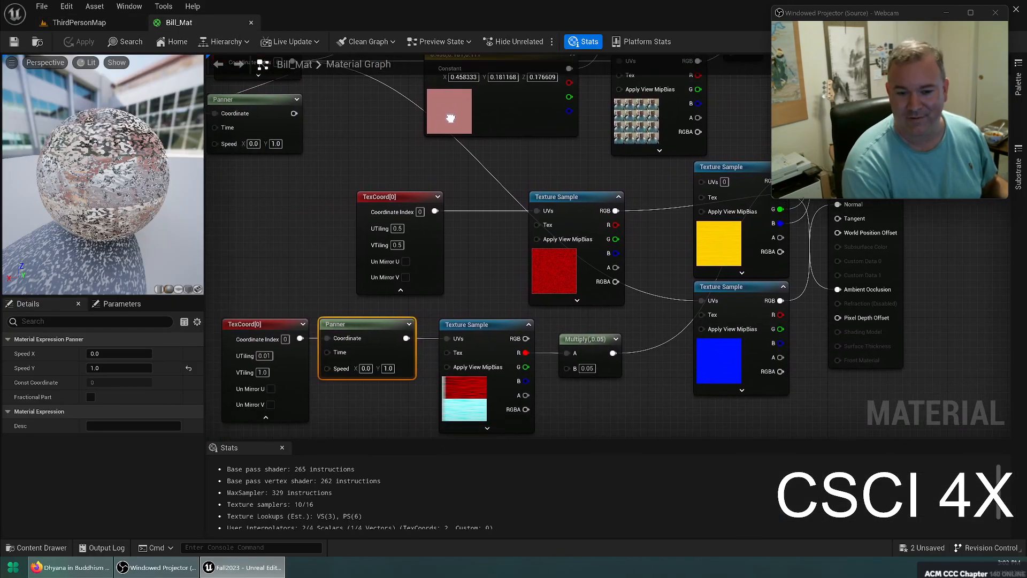
pyautogui.moveTo(359, 298); pyautogui.dragTo(378, 255, button='right')
pyautogui.click(387, 296)
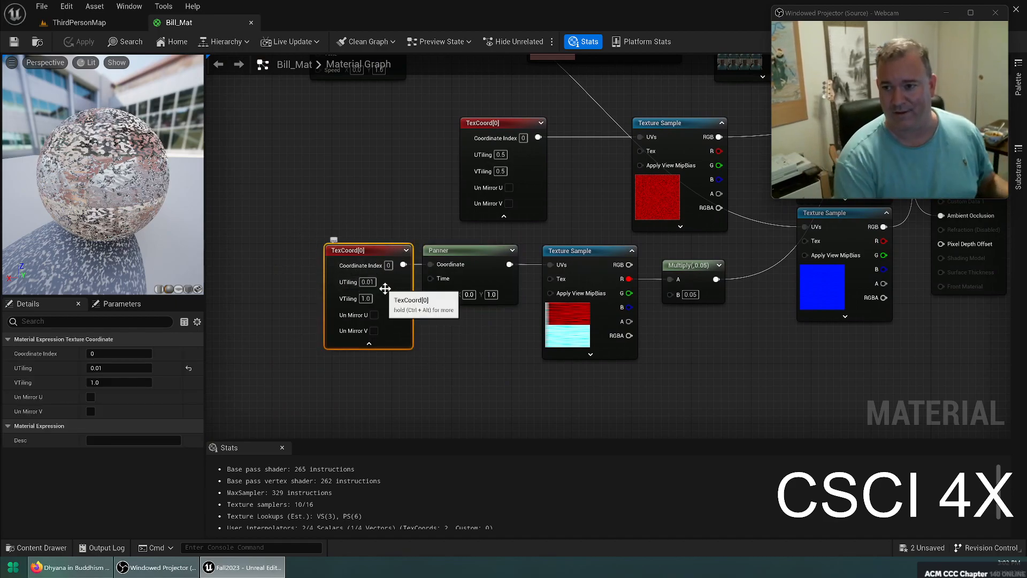
pyautogui.click(442, 283)
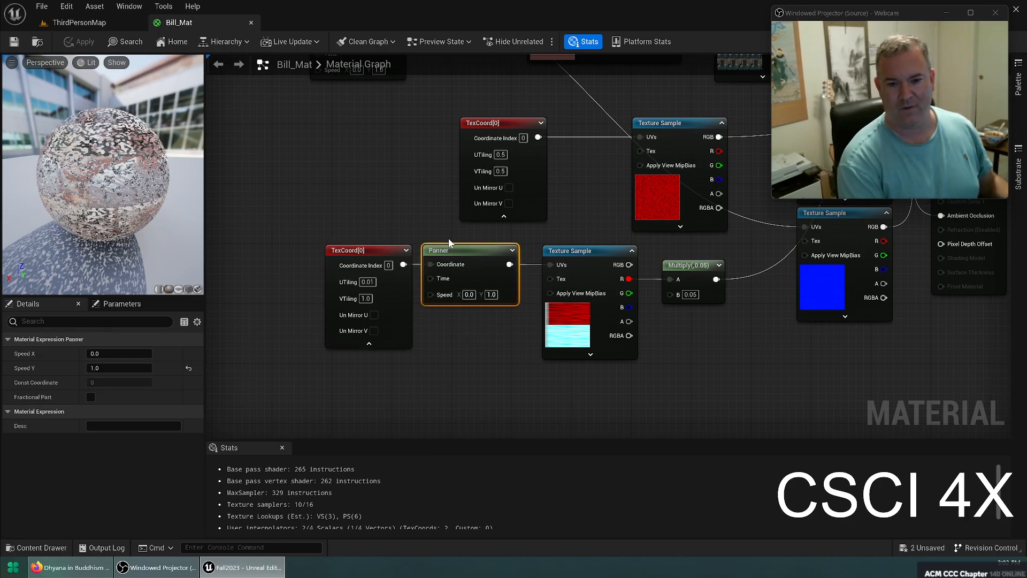
pyautogui.moveTo(492, 339); pyautogui.dragTo(459, 369, button='right')
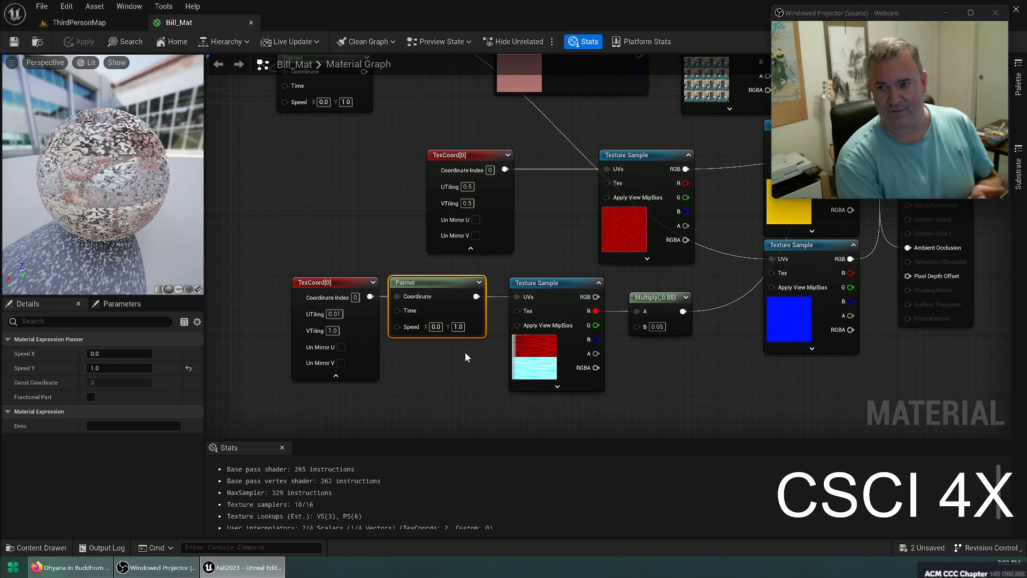
pyautogui.moveTo(650, 313); pyautogui.dragTo(527, 316, button='right')
pyautogui.moveTo(596, 361); pyautogui.dragTo(313, 467, button='right')
pyautogui.moveTo(393, 224); pyautogui.dragTo(538, 159, button='right')
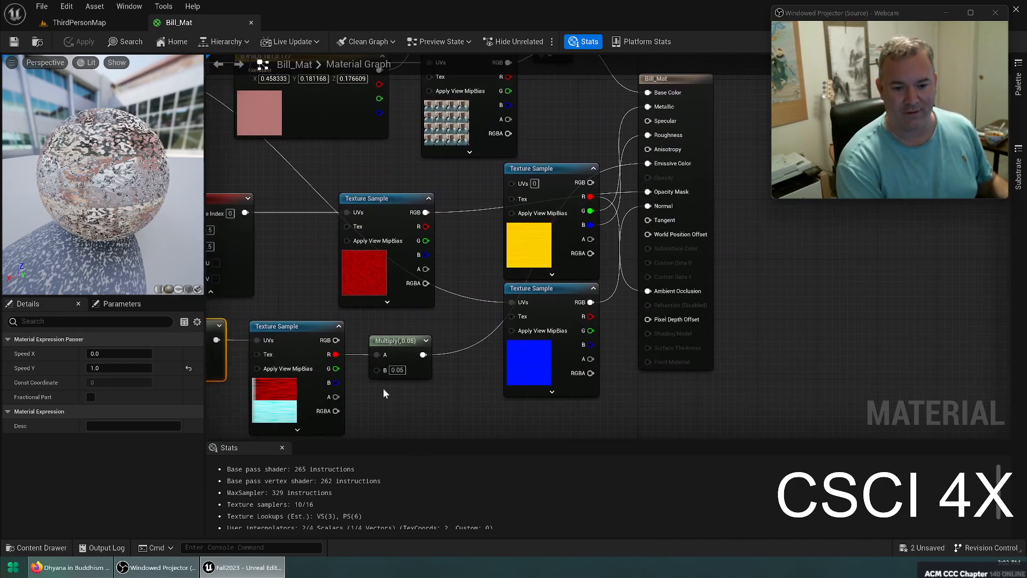
# Step: Set the B value of the emissive chain's Multiply node to 1 and save Bill_Mat
pyautogui.click(396, 370)
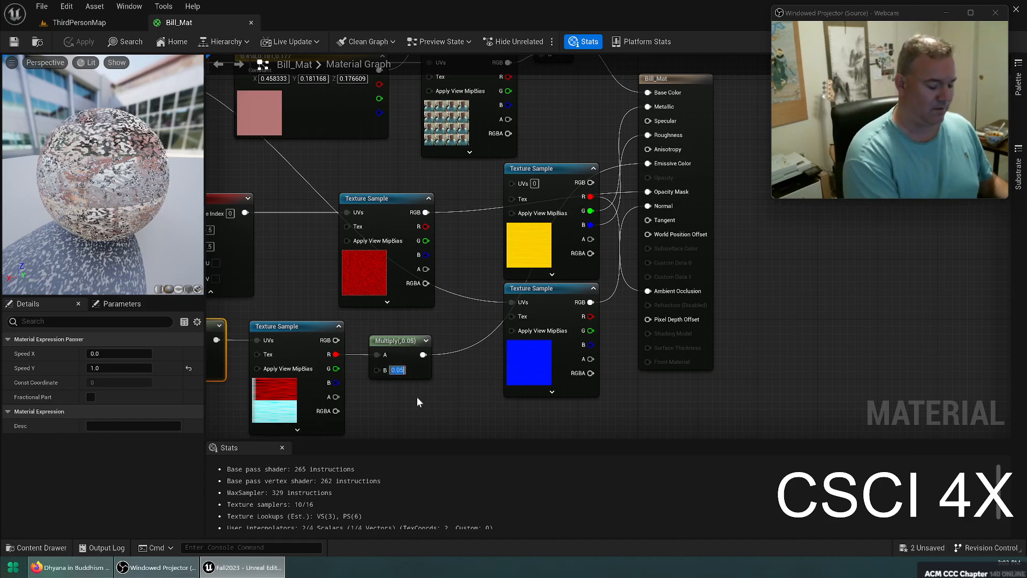
pyautogui.write('1')
pyautogui.press('Return')
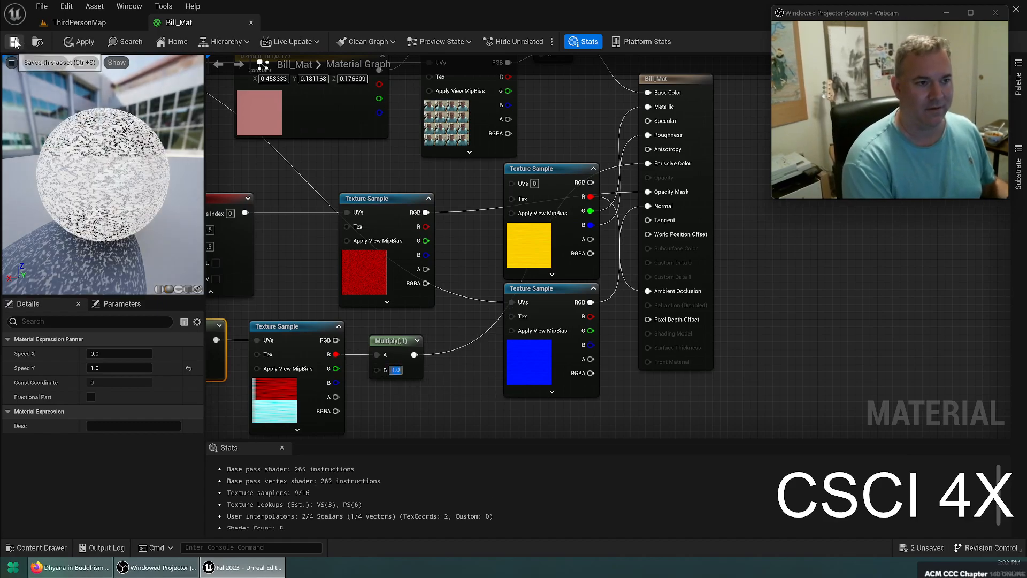
pyautogui.click(14, 42)
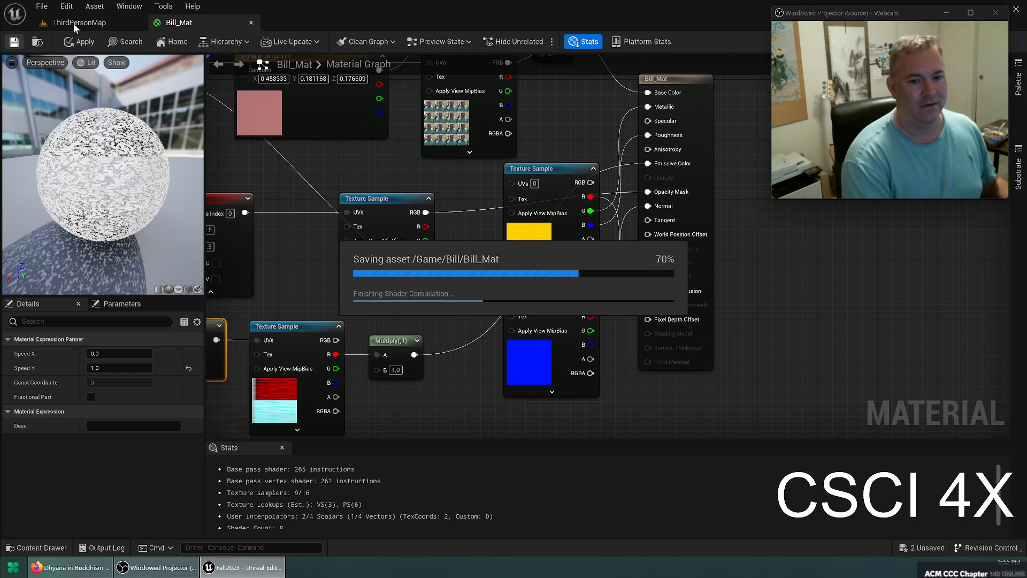
# Step: Inspect the emissive effect on the block from different angles in ThirdPersonMap and return to the material graph
pyautogui.click(77, 22)
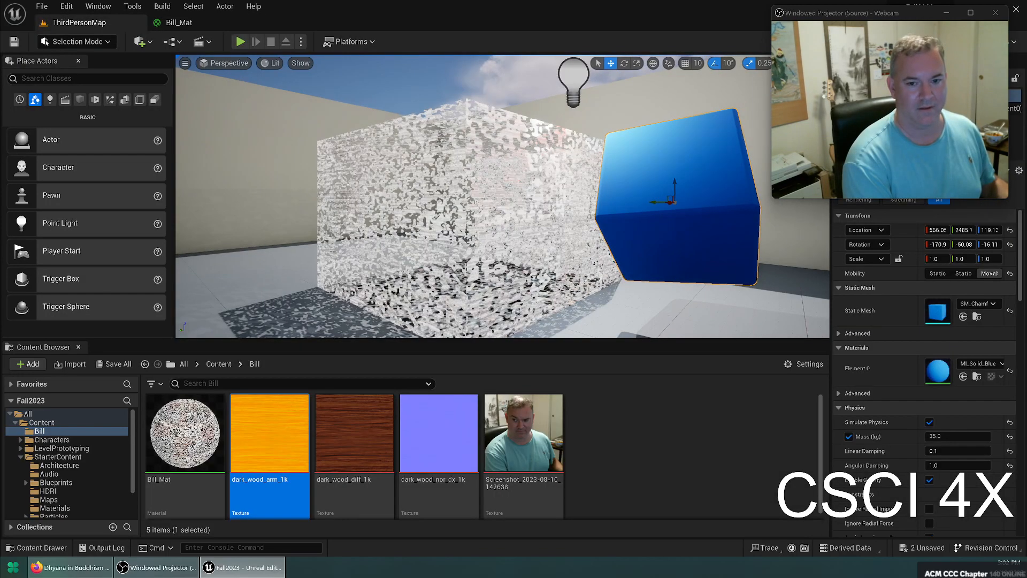
pyautogui.moveTo(471, 256); pyautogui.dragTo(71, 261, button='right')
pyautogui.press('a')
pyautogui.press('d')
pyautogui.press('w')
pyautogui.press('s')
pyautogui.click(183, 24)
# Step: Set the B value of the emissive chain's Multiply node to 0.1 and save Bill_Mat
pyautogui.moveTo(450, 350); pyautogui.dragTo(568, 270, button='right')
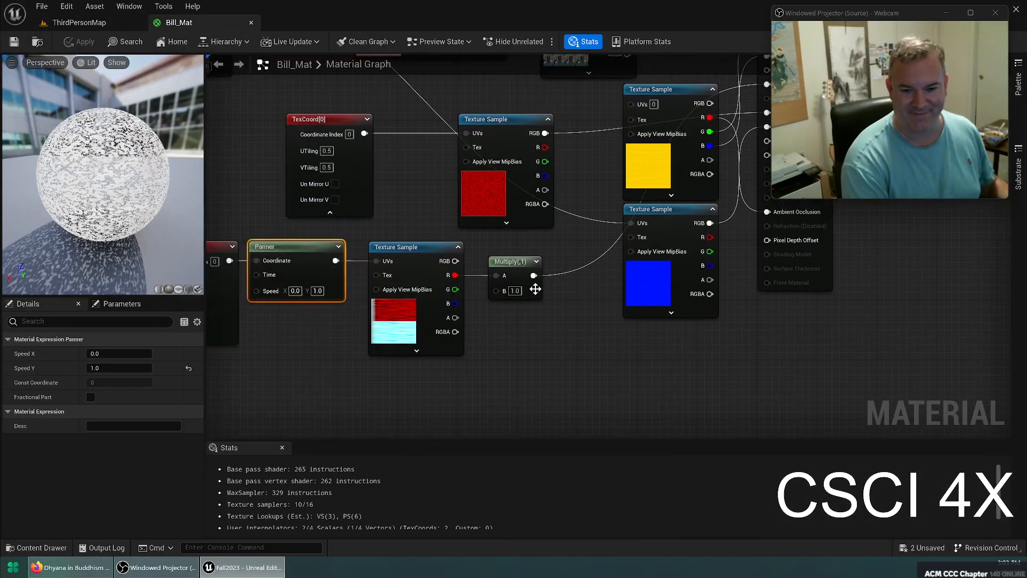
pyautogui.click(514, 291)
pyautogui.write('0.1')
pyautogui.press('Return')
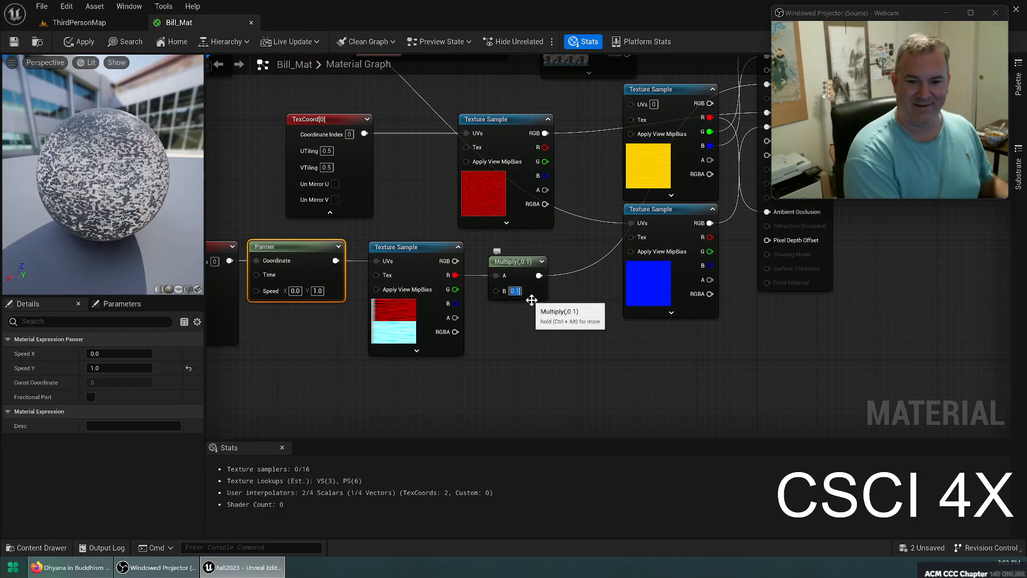
pyautogui.click(14, 42)
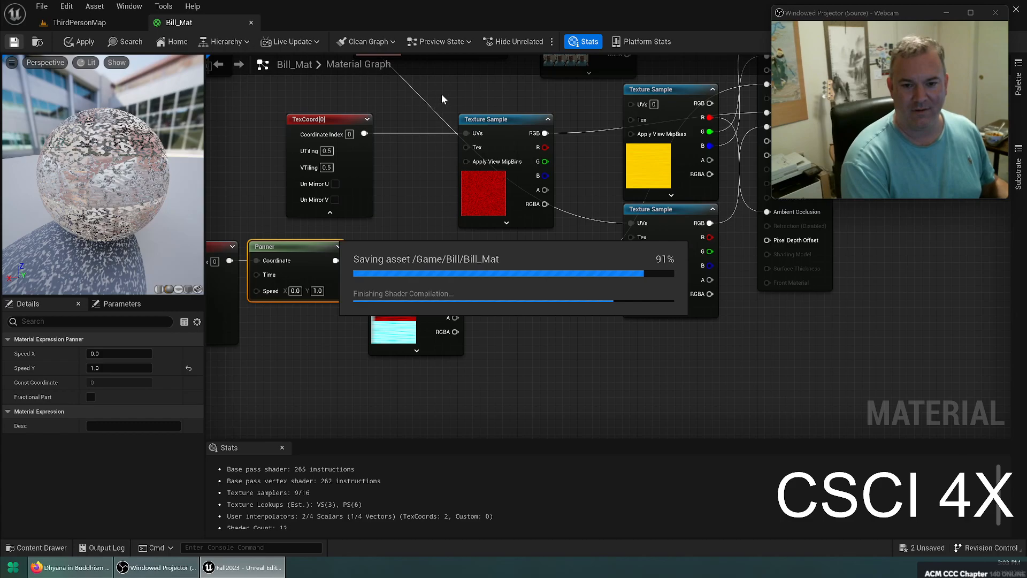
# Step: Delete the Texture Sample node holding the screenshot texture from the Bill_Mat graph
pyautogui.moveTo(457, 89); pyautogui.dragTo(313, 324, button='right')
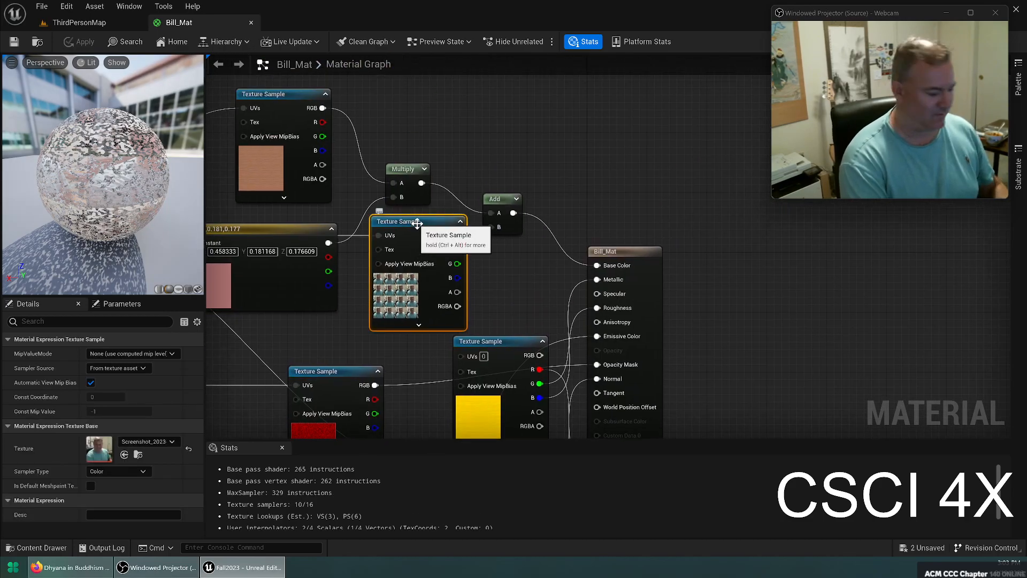
pyautogui.click(412, 229)
pyautogui.press('Delete')
# Step: Delete the Add node, connect the color Multiply's output directly to Base Color, and save Bill_Mat
pyautogui.moveTo(263, 261); pyautogui.dragTo(472, 234, button='right')
pyautogui.moveTo(611, 234); pyautogui.dragTo(555, 217, button='right')
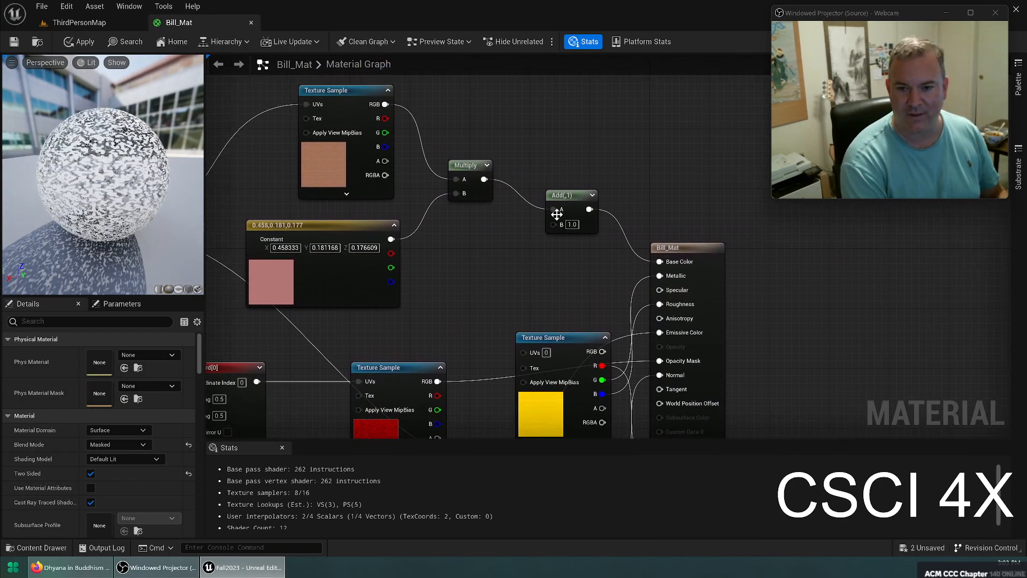
pyautogui.click(568, 196)
pyautogui.press('Delete')
pyautogui.moveTo(483, 179); pyautogui.dragTo(659, 262)
pyautogui.moveTo(539, 271); pyautogui.dragTo(702, 233, button='right')
pyautogui.moveTo(329, 231); pyautogui.dragTo(458, 225, button='right')
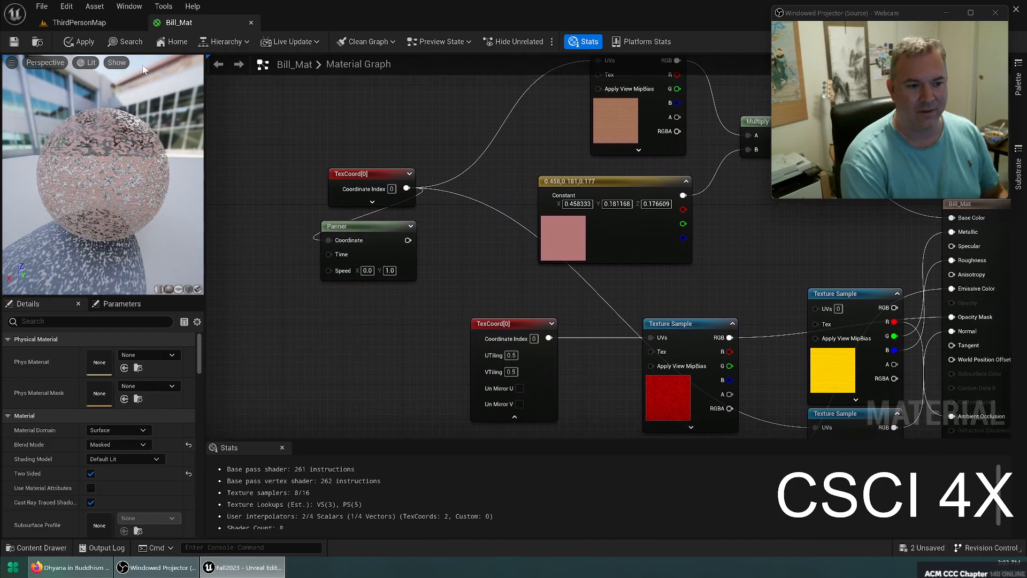
pyautogui.click(14, 44)
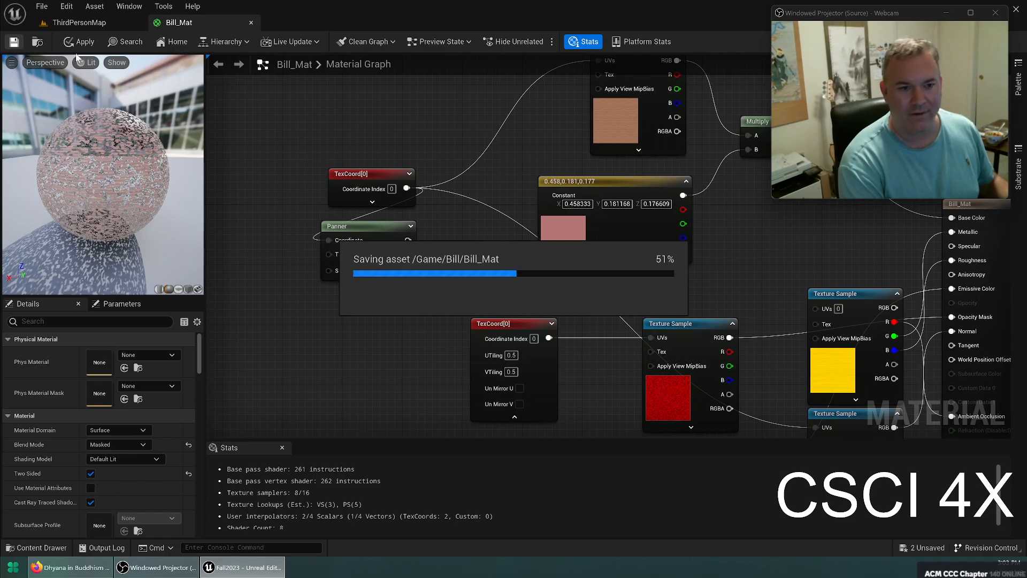
# Step: Inspect the wood block with its masked holes and moving emissive effect in the ThirdPersonMap level from inside and outside
pyautogui.click(100, 21)
pyautogui.moveTo(503, 196); pyautogui.dragTo(514, 155, button='right')
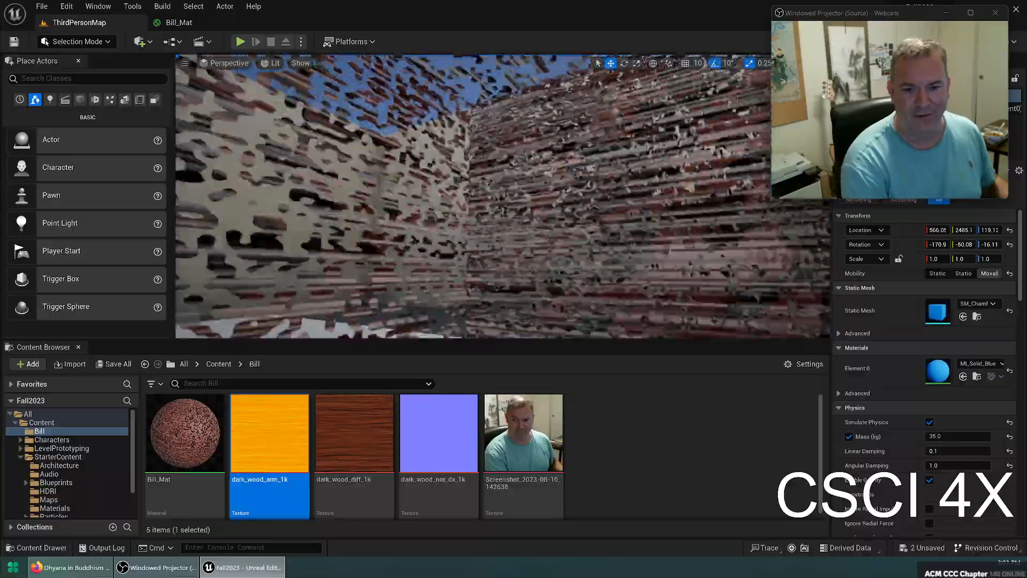
pyautogui.moveTo(503, 196); pyautogui.dragTo(385, 196, button='right')
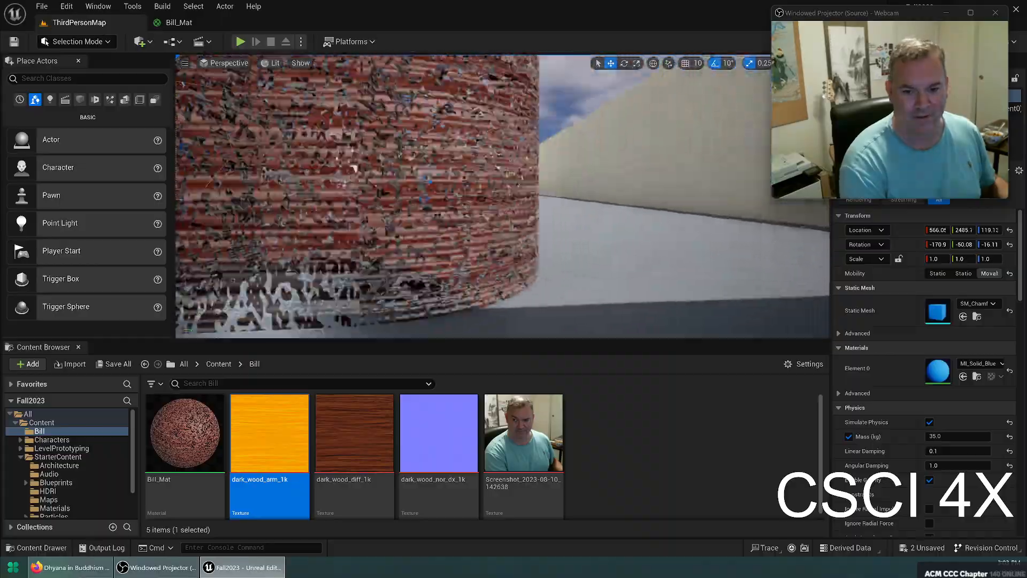
pyautogui.moveTo(503, 196); pyautogui.dragTo(609, 176, button='right')
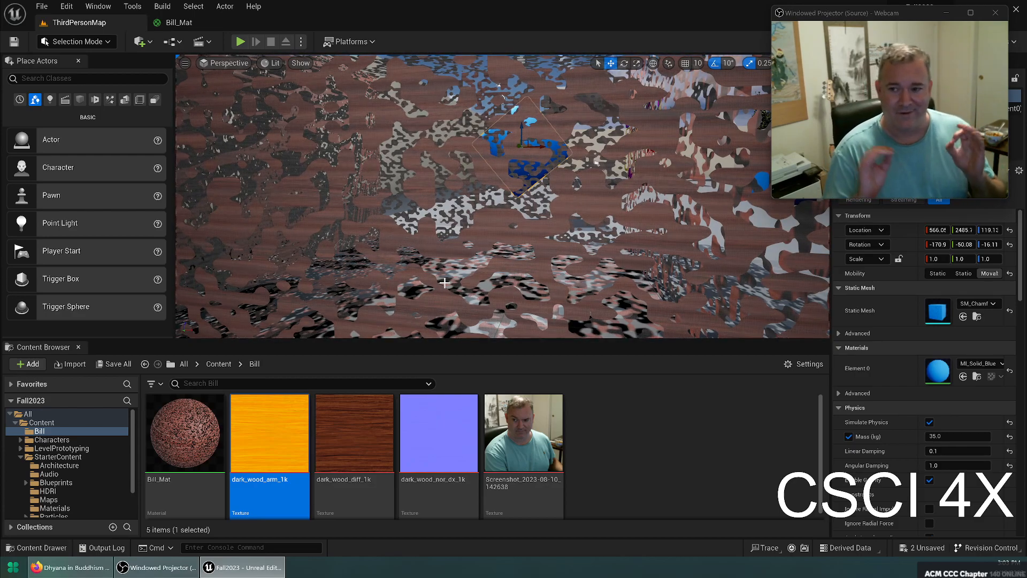
pyautogui.press('Escape')
pyautogui.moveTo(509, 219); pyautogui.dragTo(460, 223, button='right')
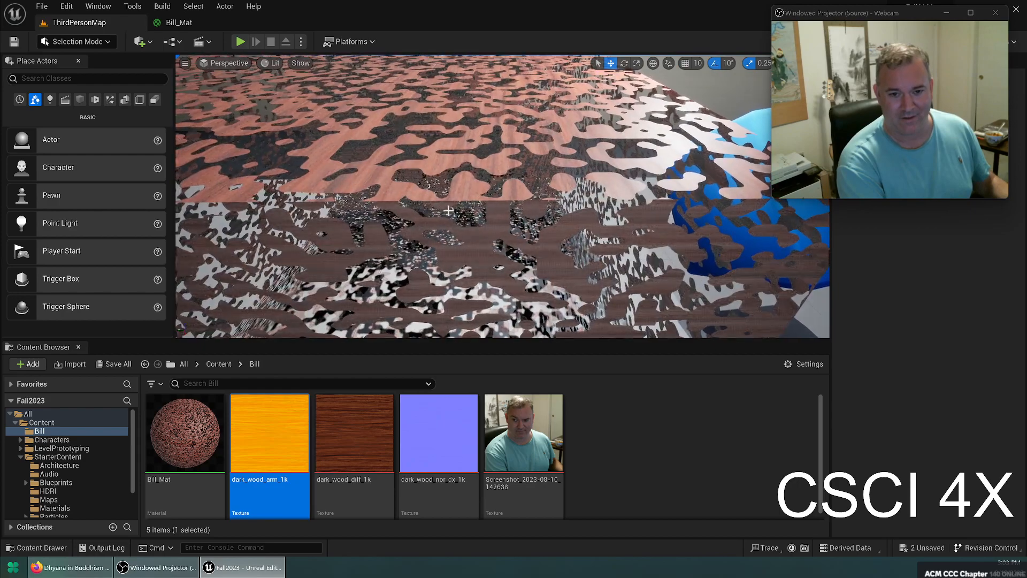